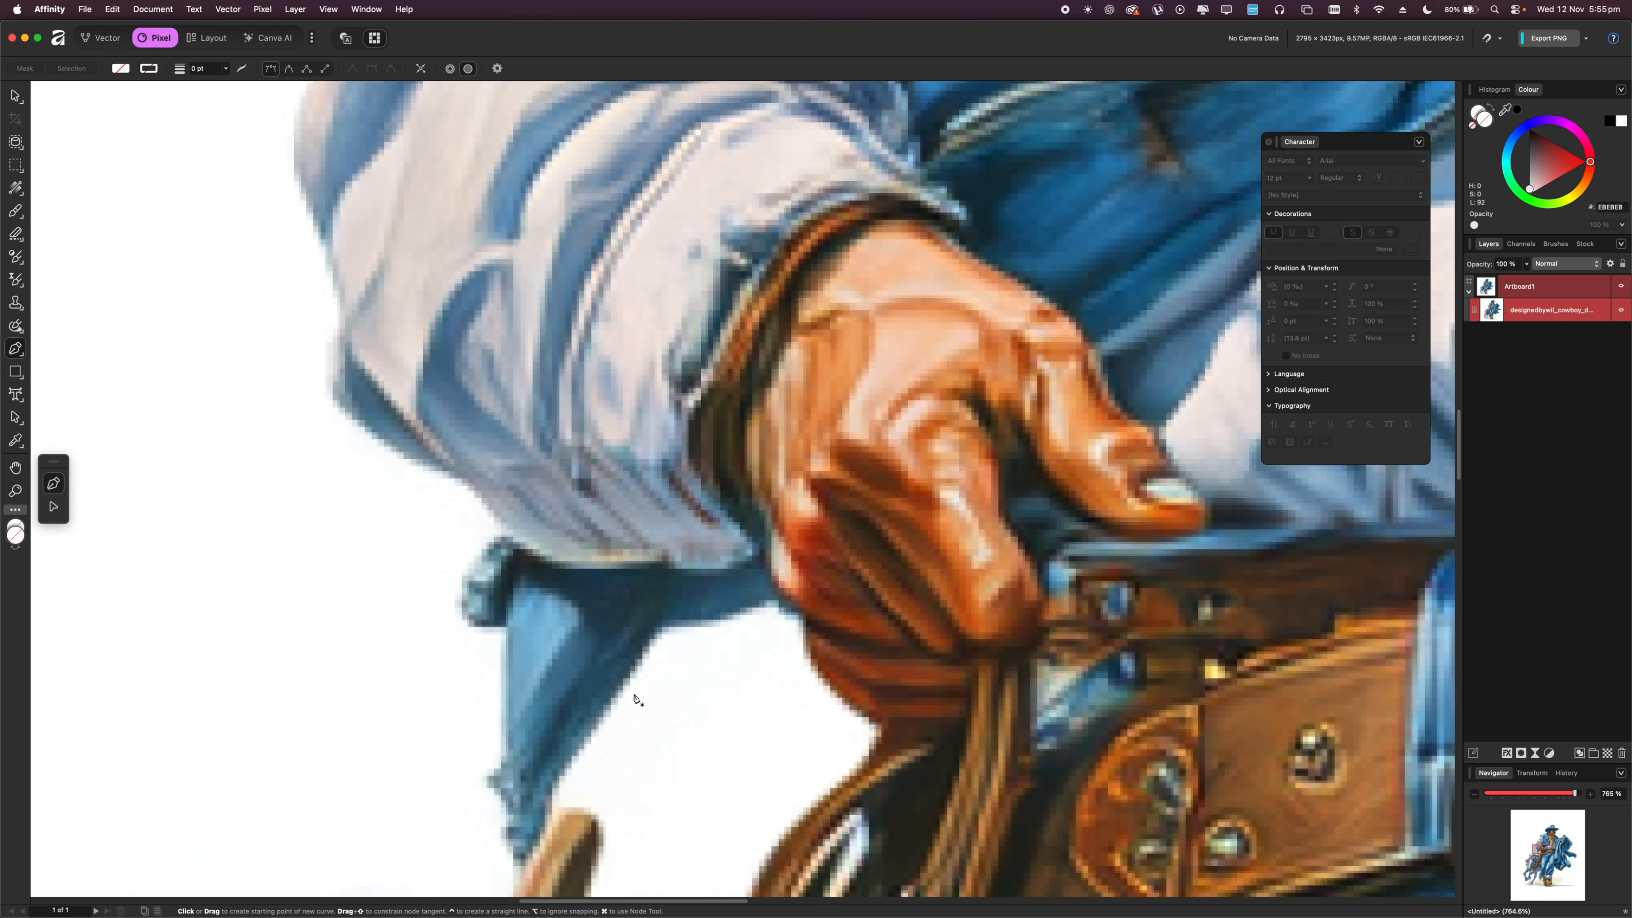
Start a Pen tool outline and trace the lower edge of the cowboy's shirt cuff, from the wrist to the cuff's outer corner.
scroll(616, 578, down, 5)
scroll(724, 575, up, 5)
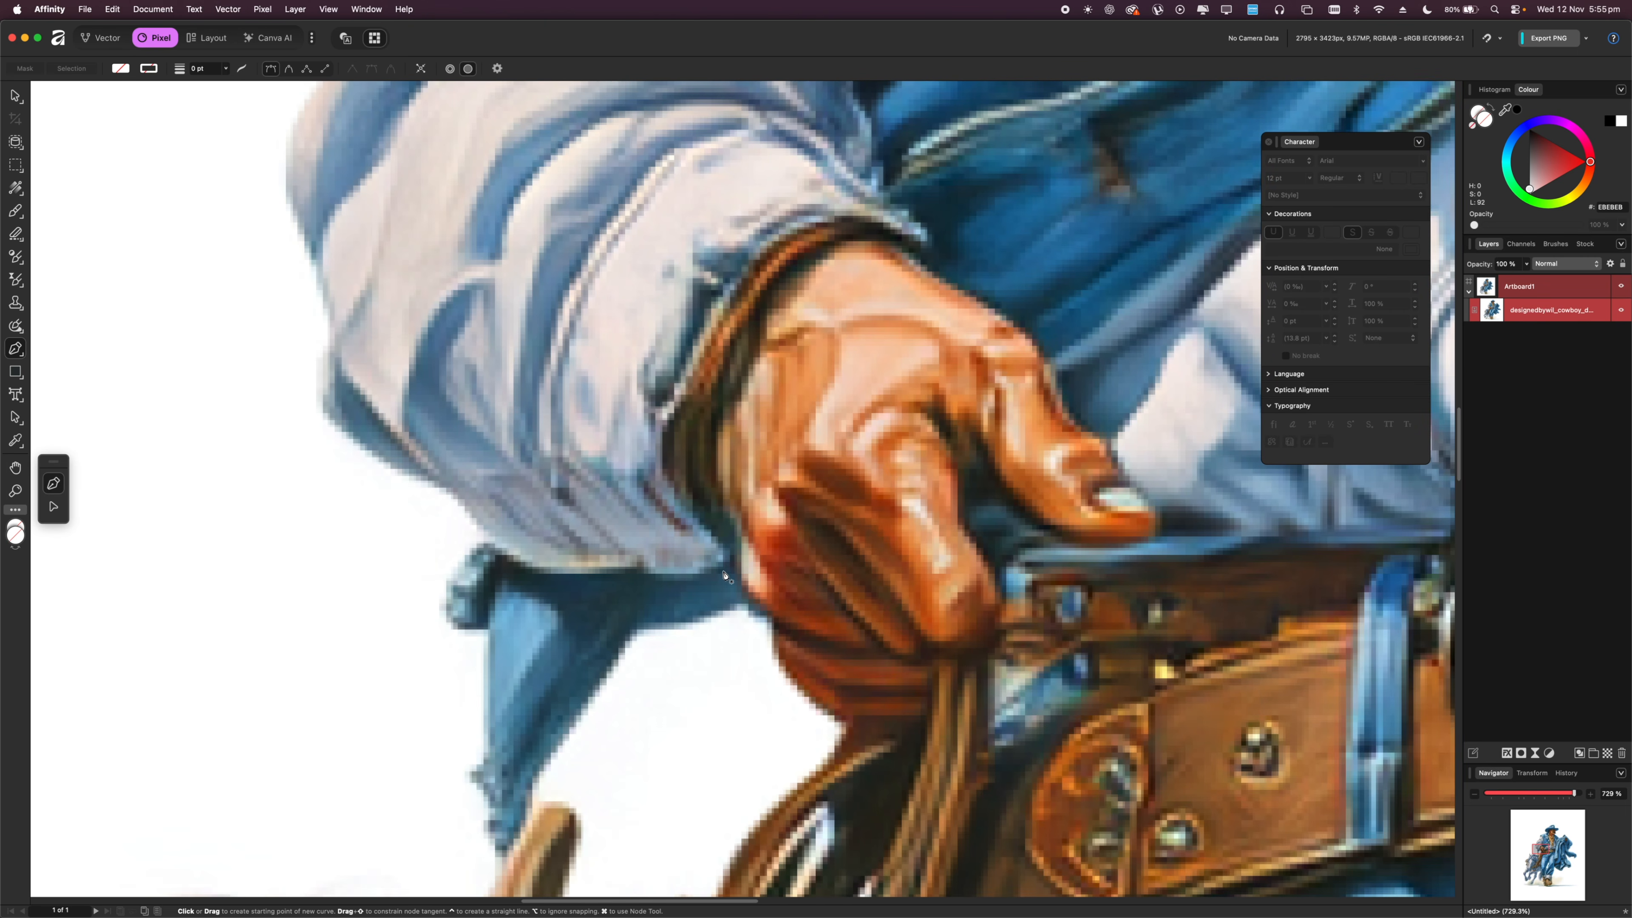
click(724, 573)
scroll(723, 577, up, 5)
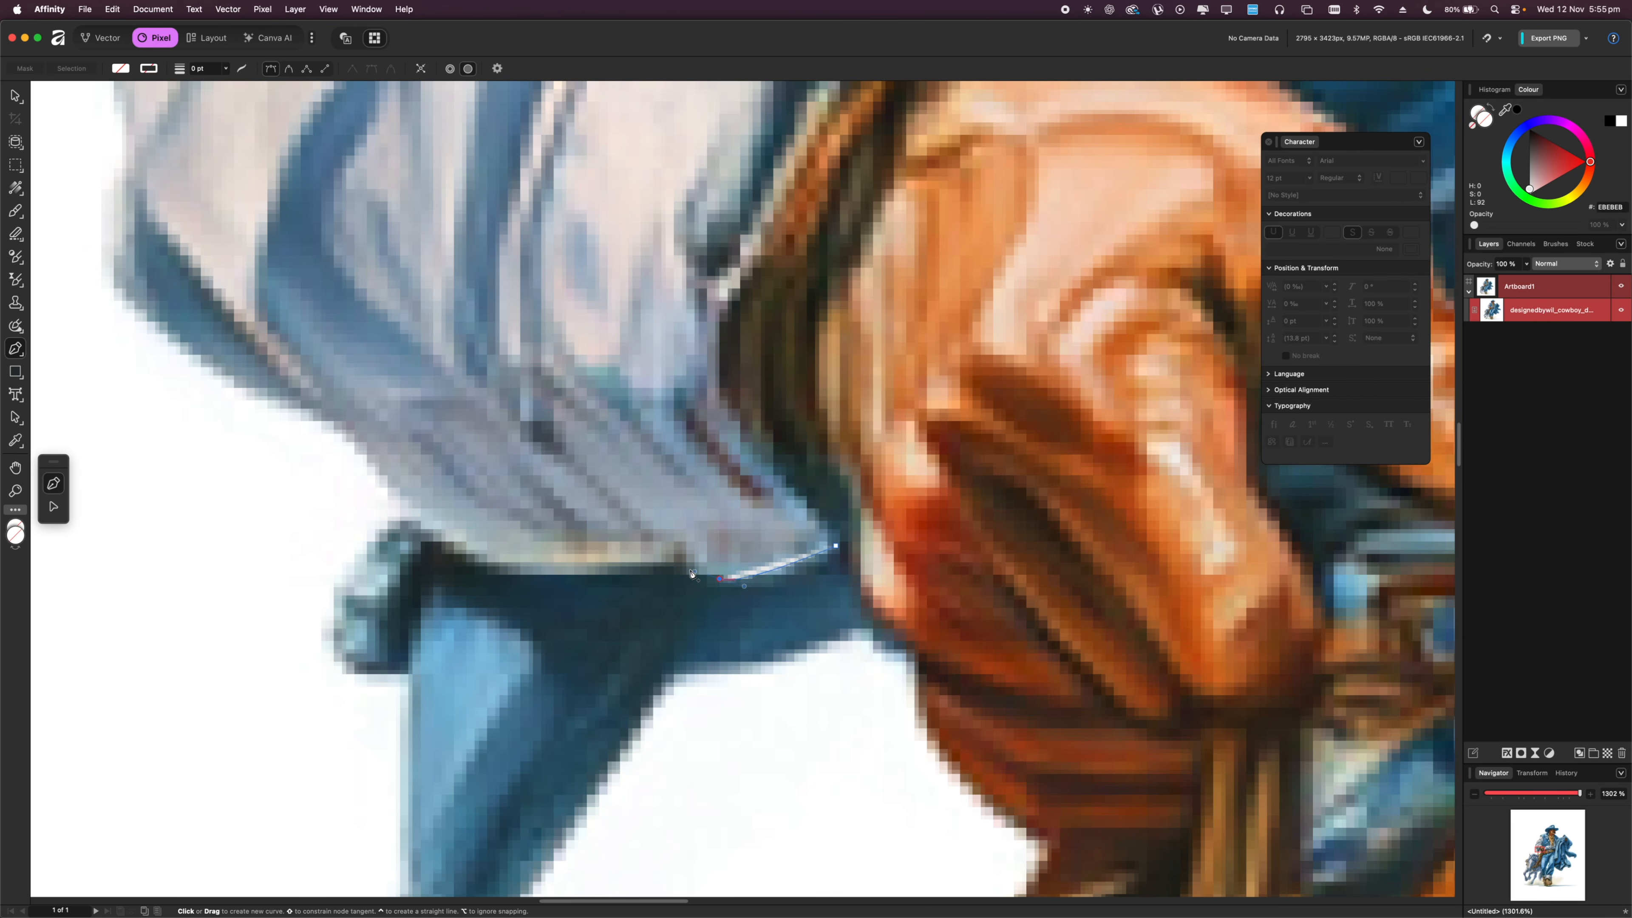
click(672, 561)
scroll(671, 565, left, 2)
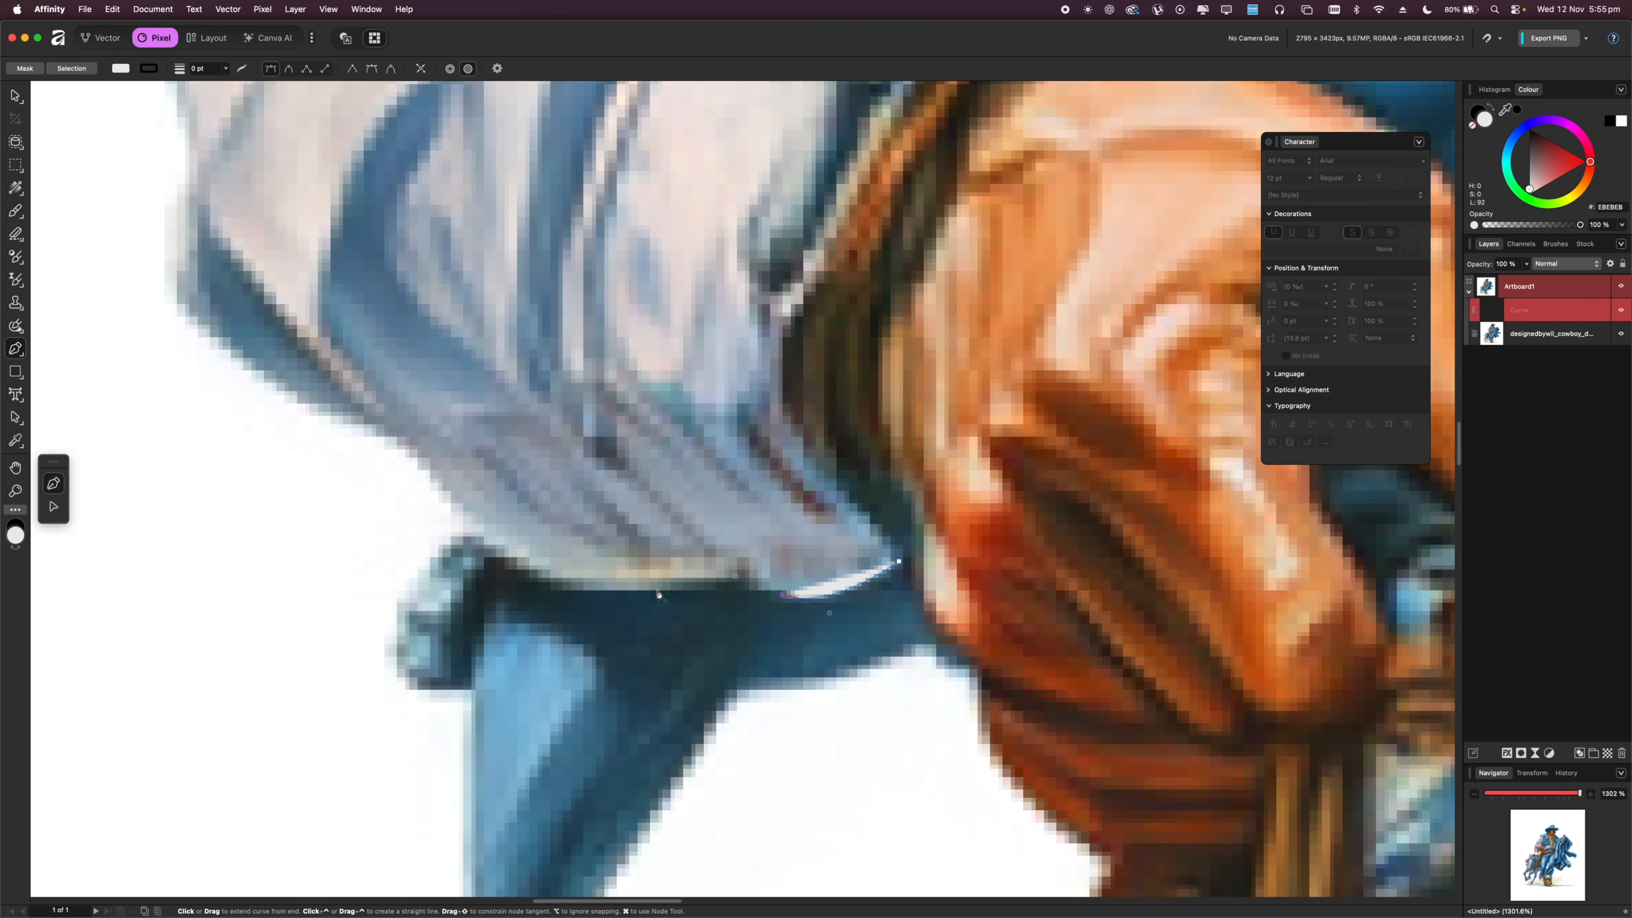
drag(653, 582, 600, 577)
drag(480, 536, 454, 498)
scroll(458, 502, up, 3)
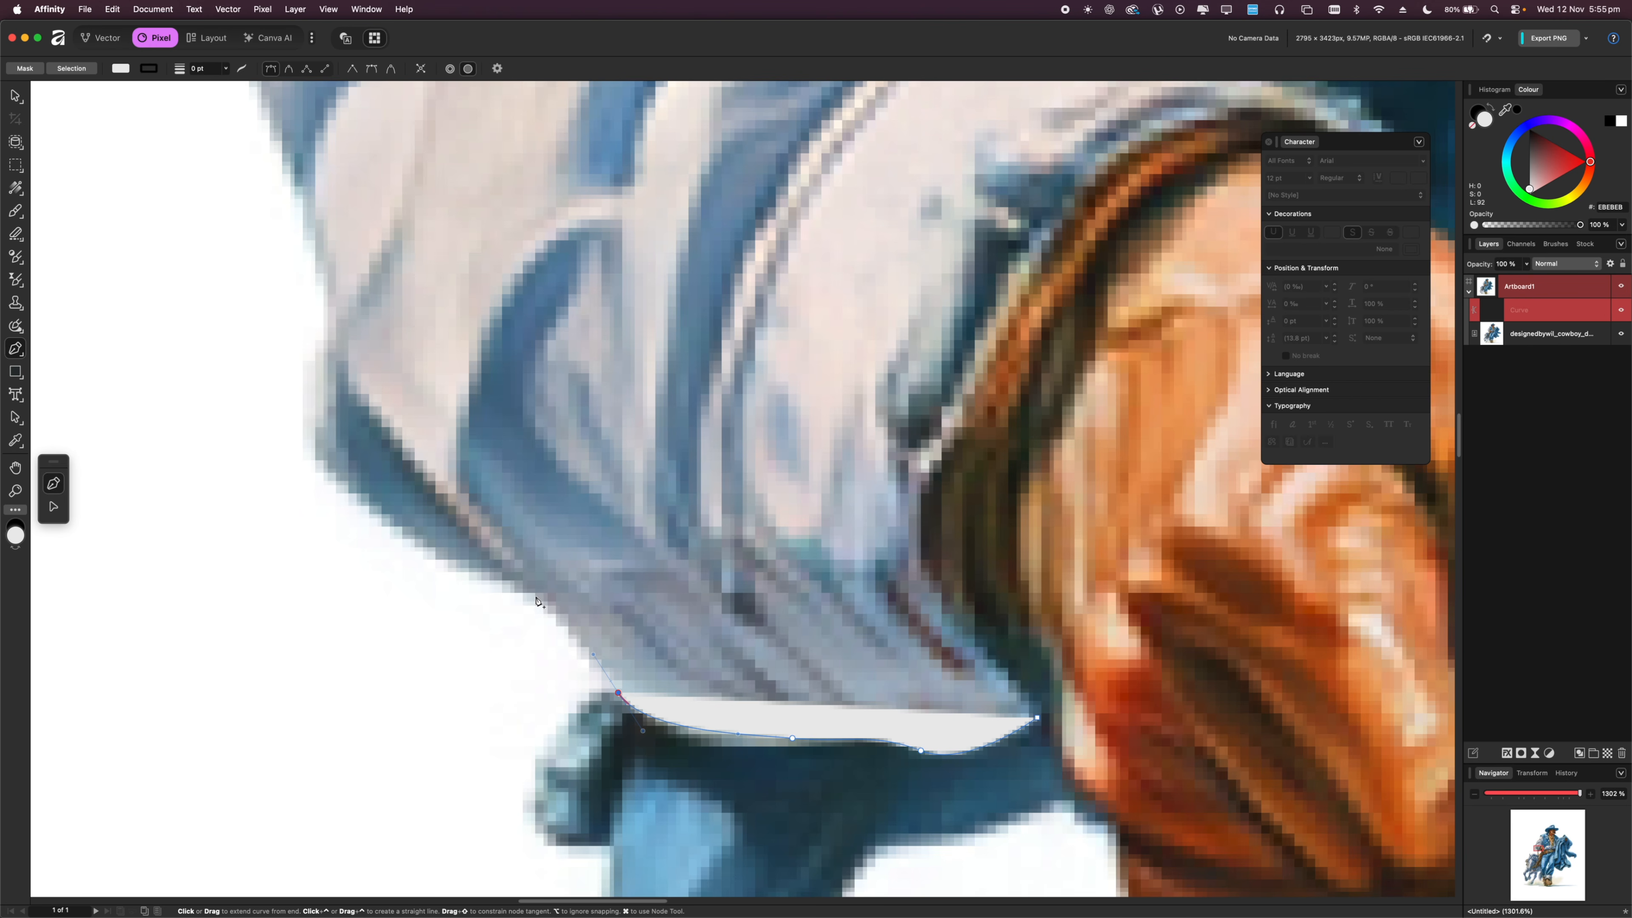
Continue the pen outline up the outer edge of the cowboy's white sleeve towards the shoulder.
drag(530, 596, 482, 576)
scroll(570, 620, left, 4)
drag(582, 635, 558, 603)
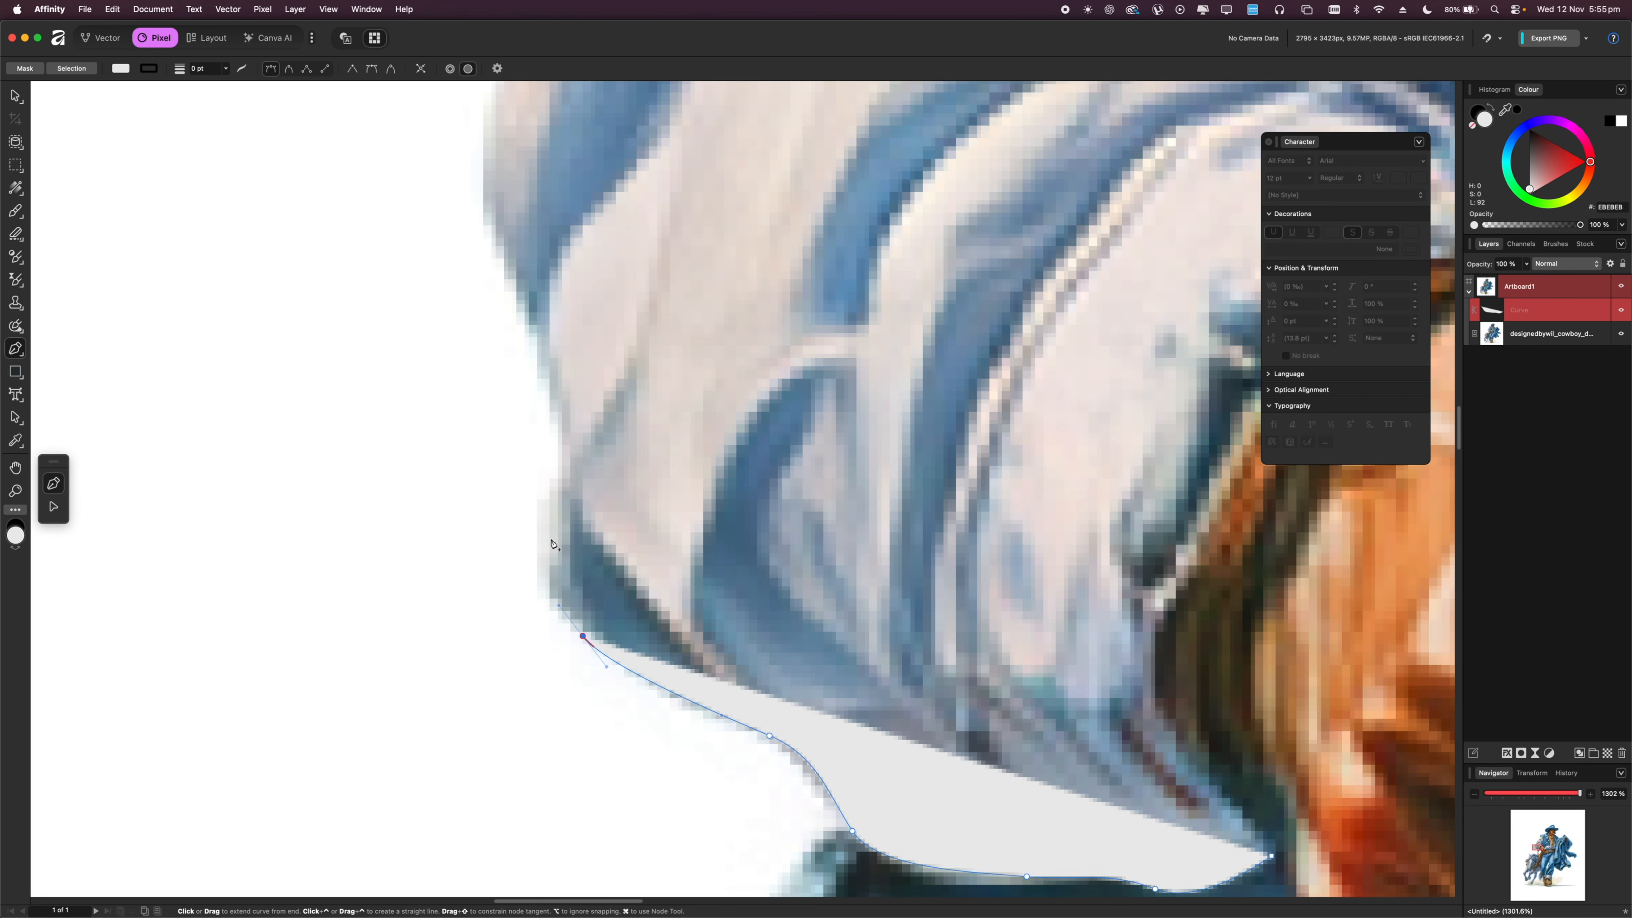
drag(552, 543, 558, 476)
drag(556, 462, 572, 569)
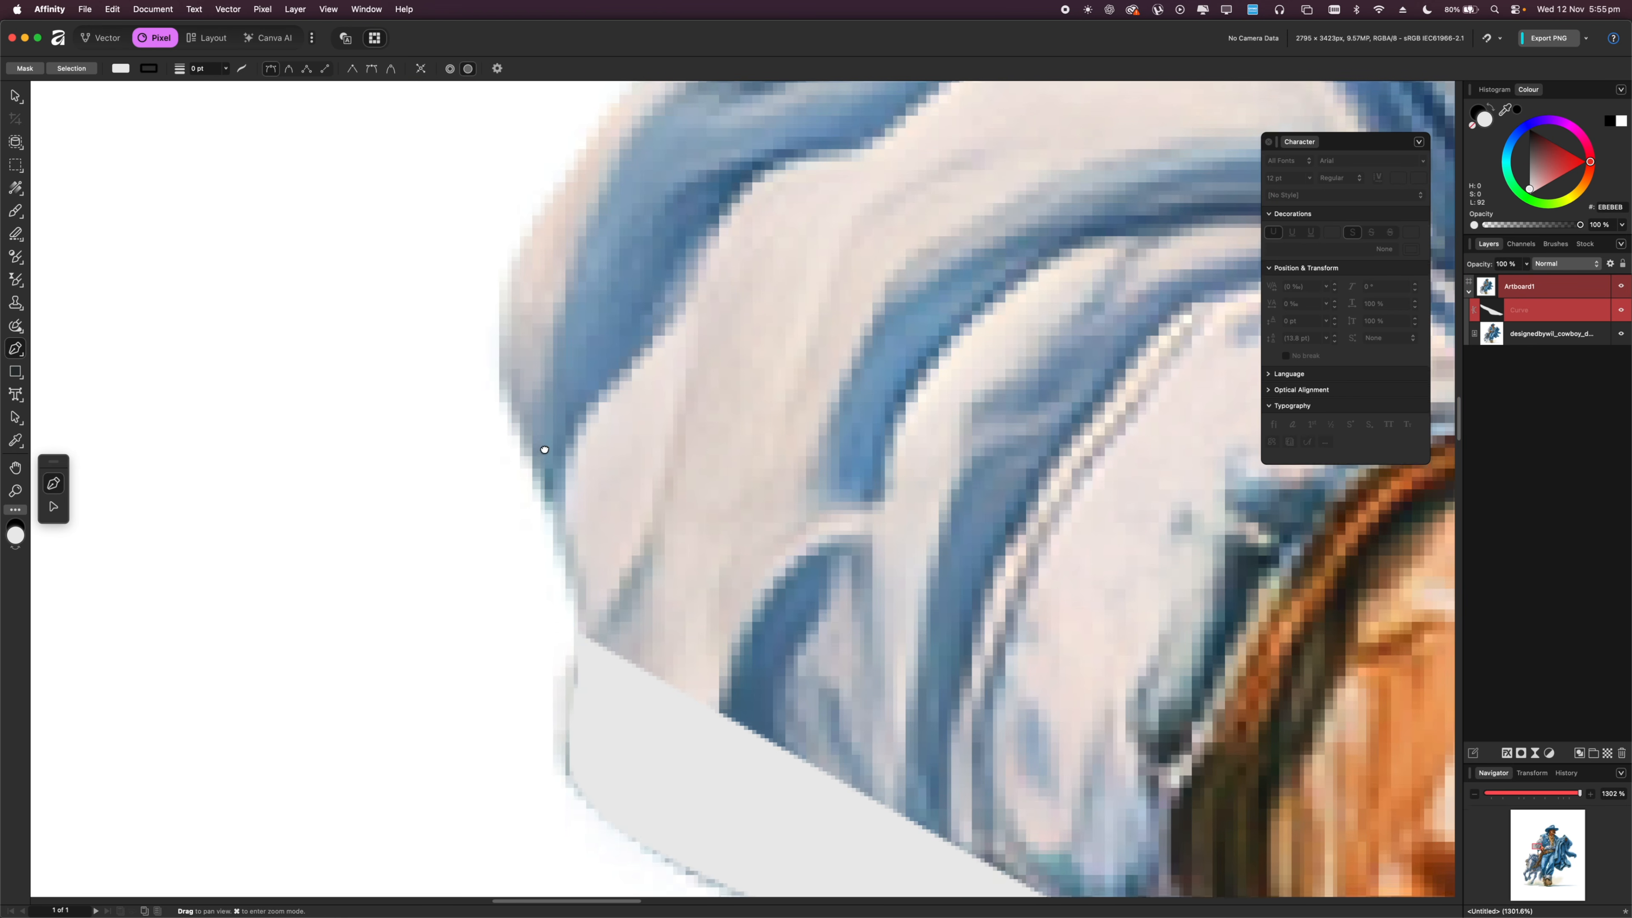
drag(543, 452, 517, 548)
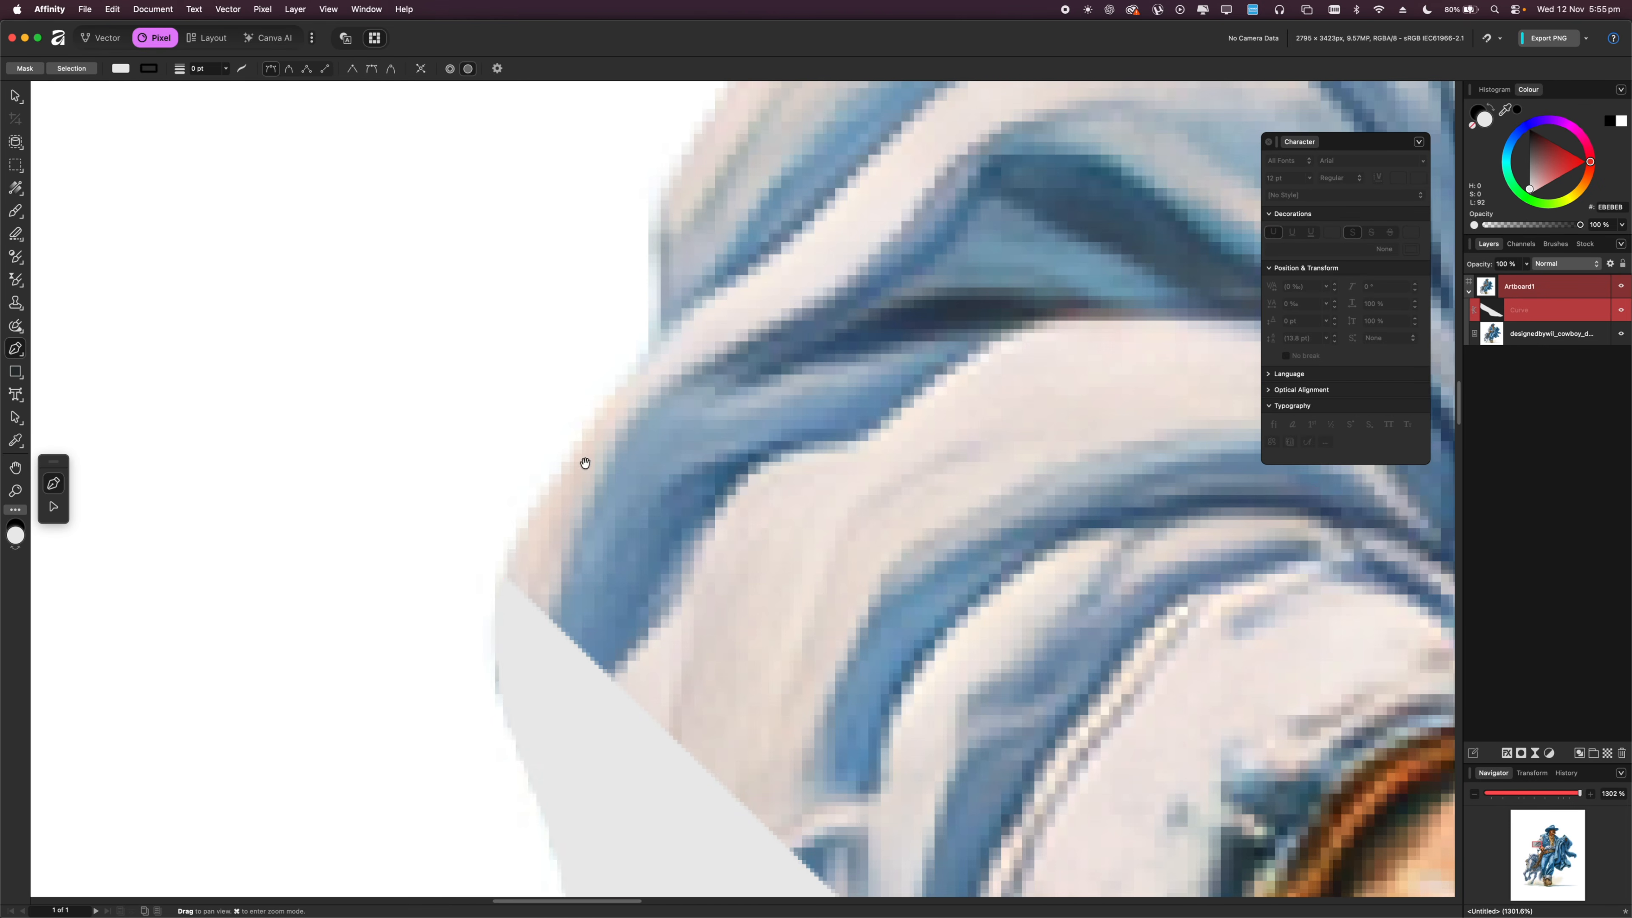
drag(583, 463, 627, 547)
drag(594, 407, 605, 517)
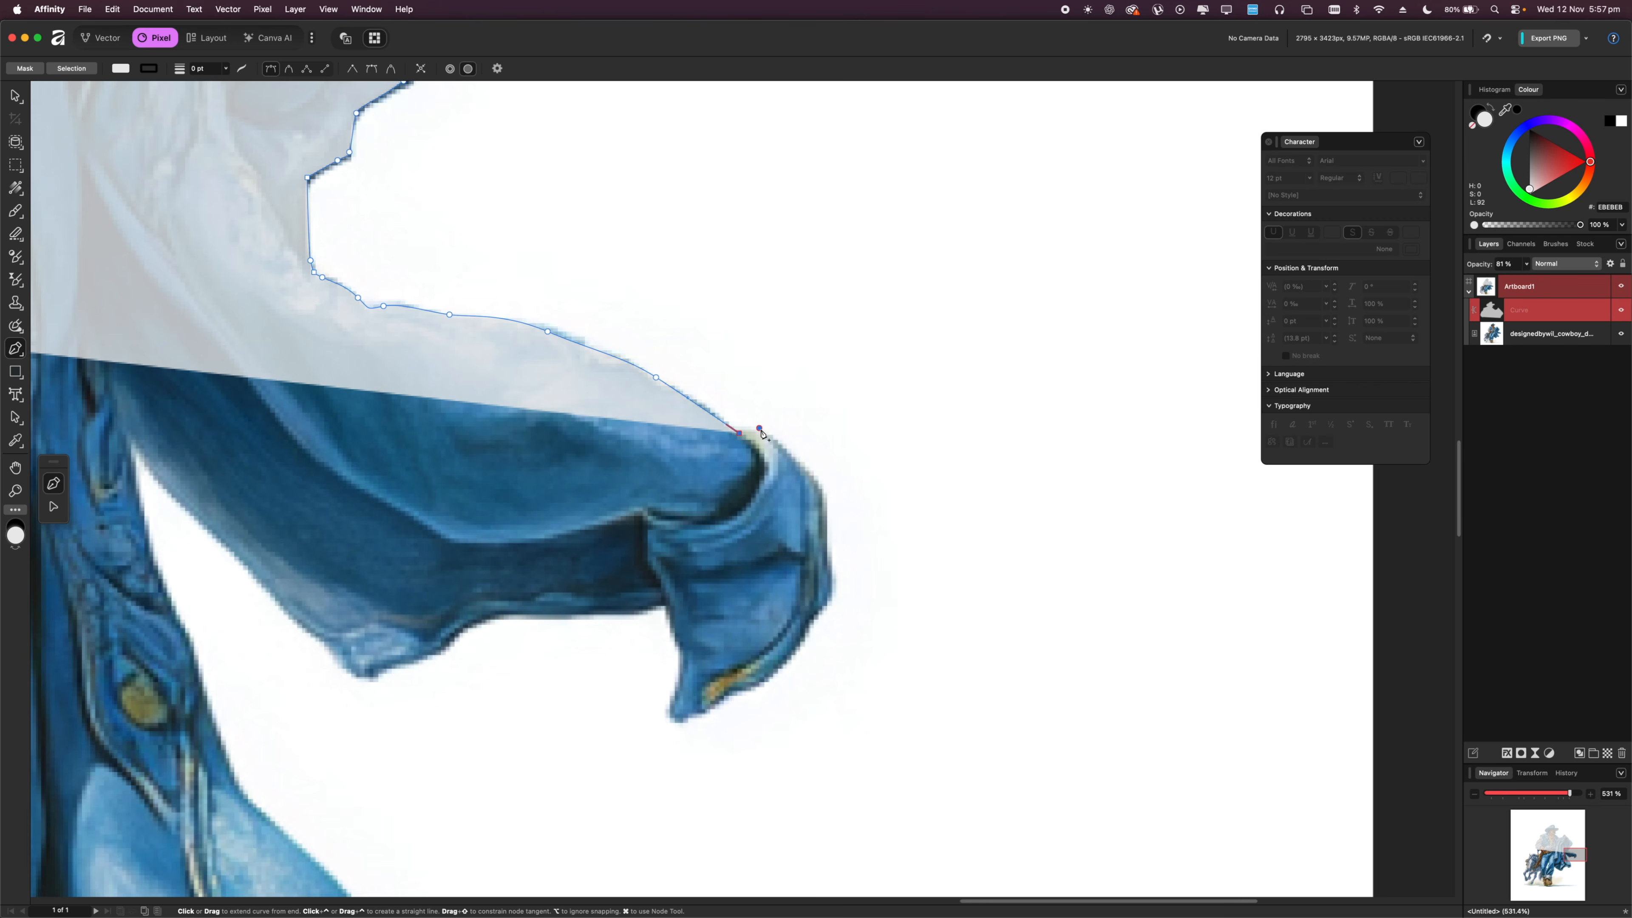
Continue the pen outline around the cuff at the end of the carried jacket's trailing sleeve.
click(760, 433)
drag(798, 462, 765, 599)
drag(751, 605, 743, 607)
click(731, 607)
click(727, 580)
drag(729, 541, 723, 518)
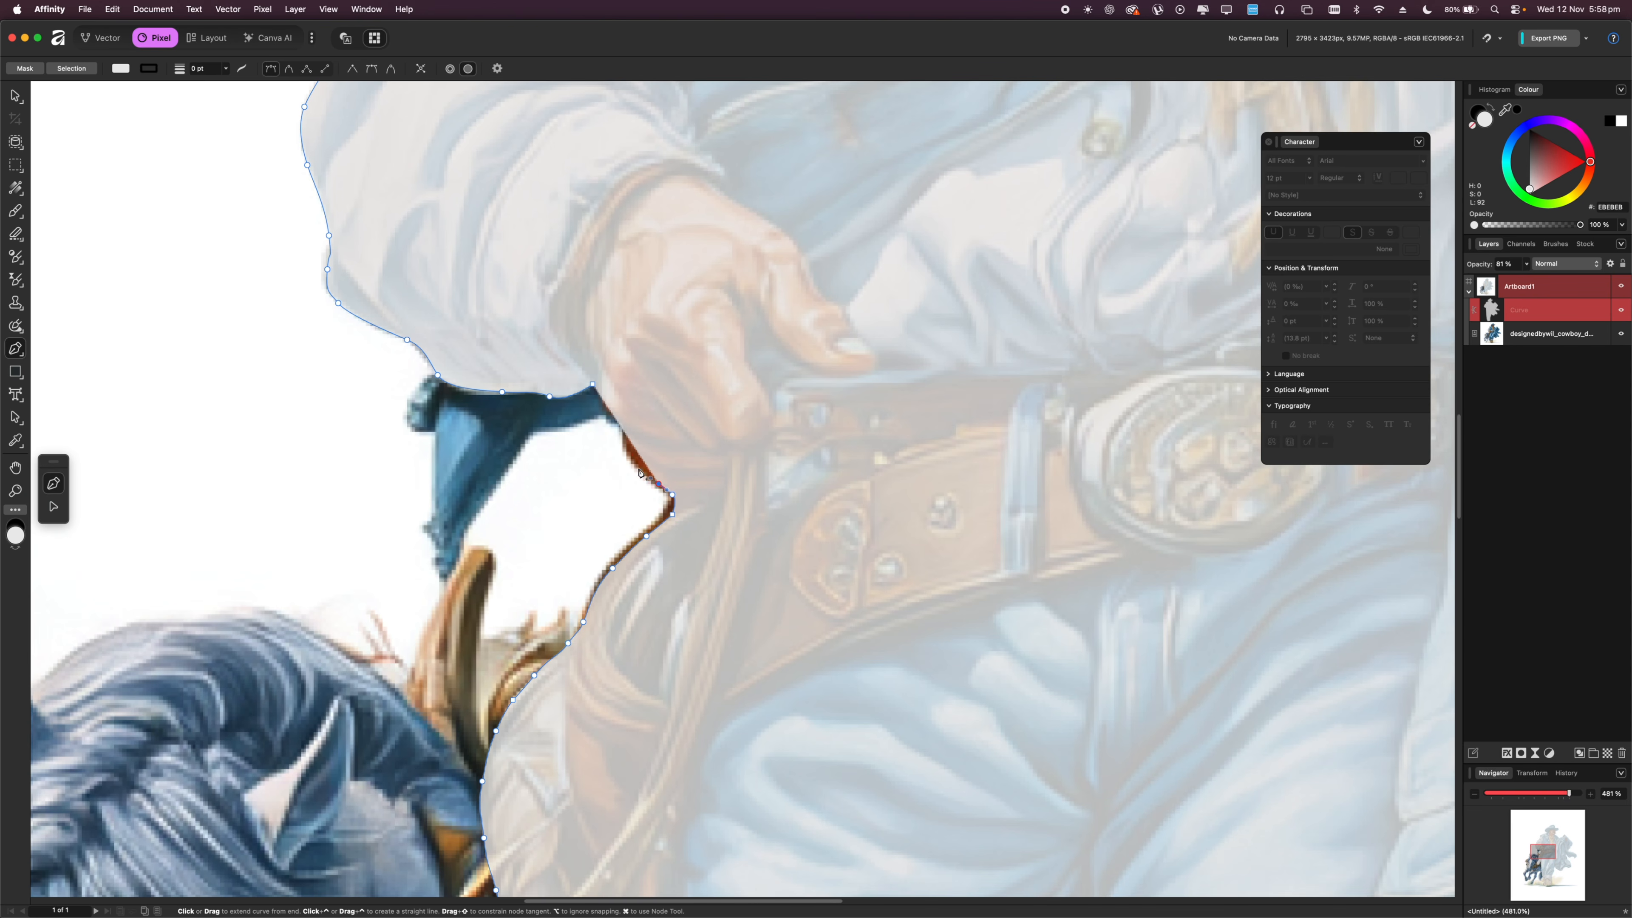
Finish the pen outline along the holster hand and convert the whole cowboy outline into a selection.
click(628, 452)
key(super+0)
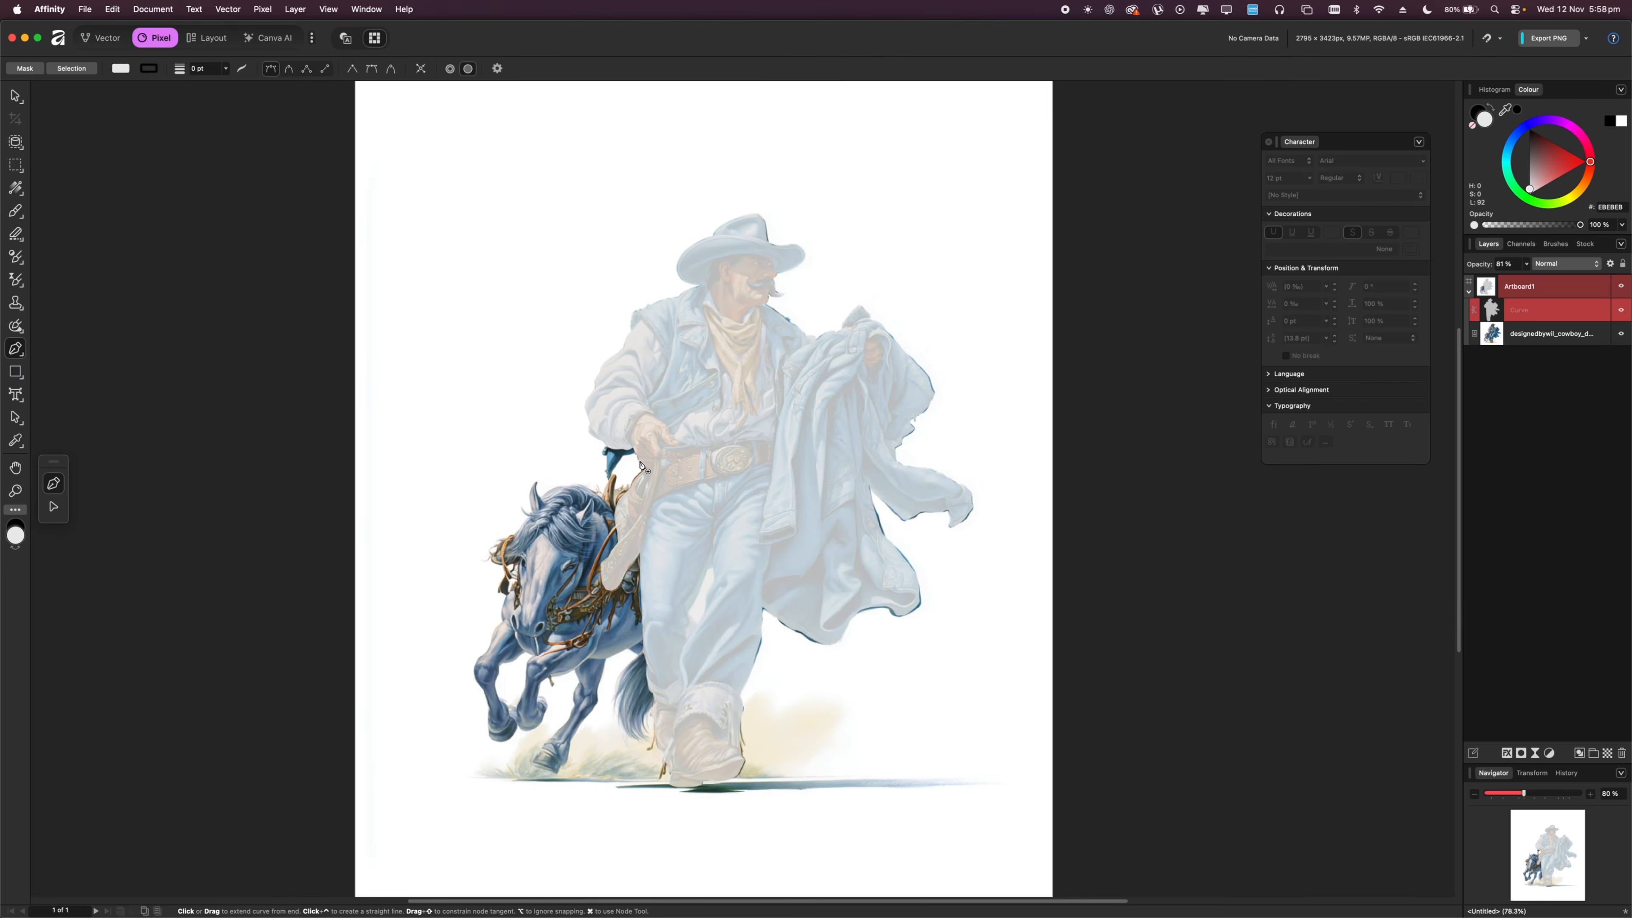
scroll(715, 437, up, 5)
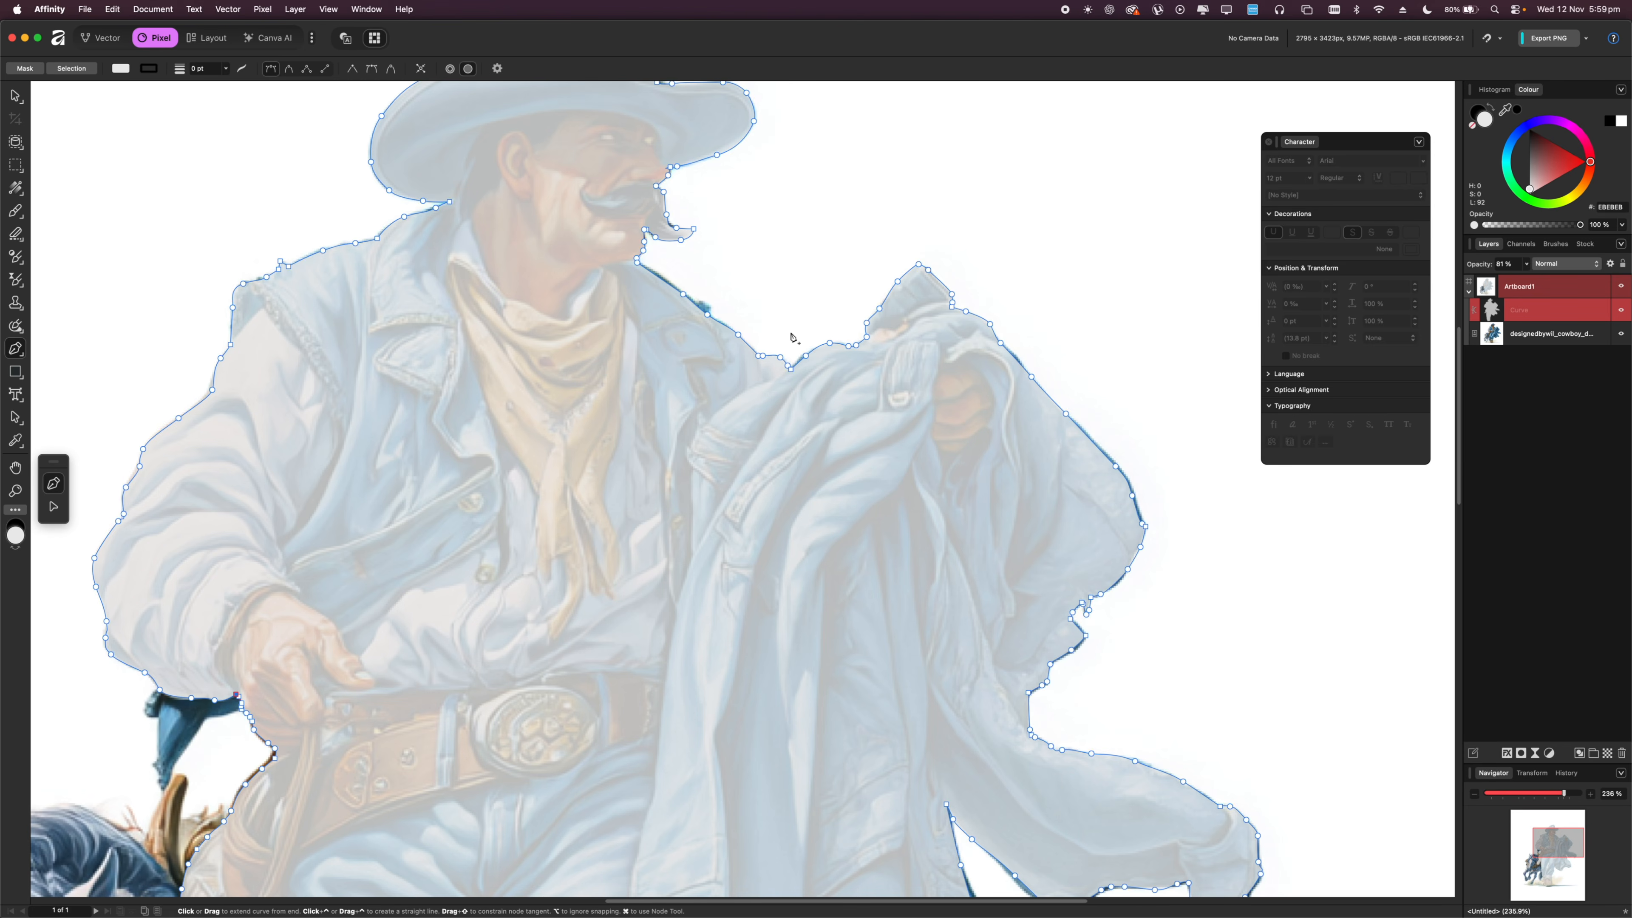
scroll(783, 333, down, 3)
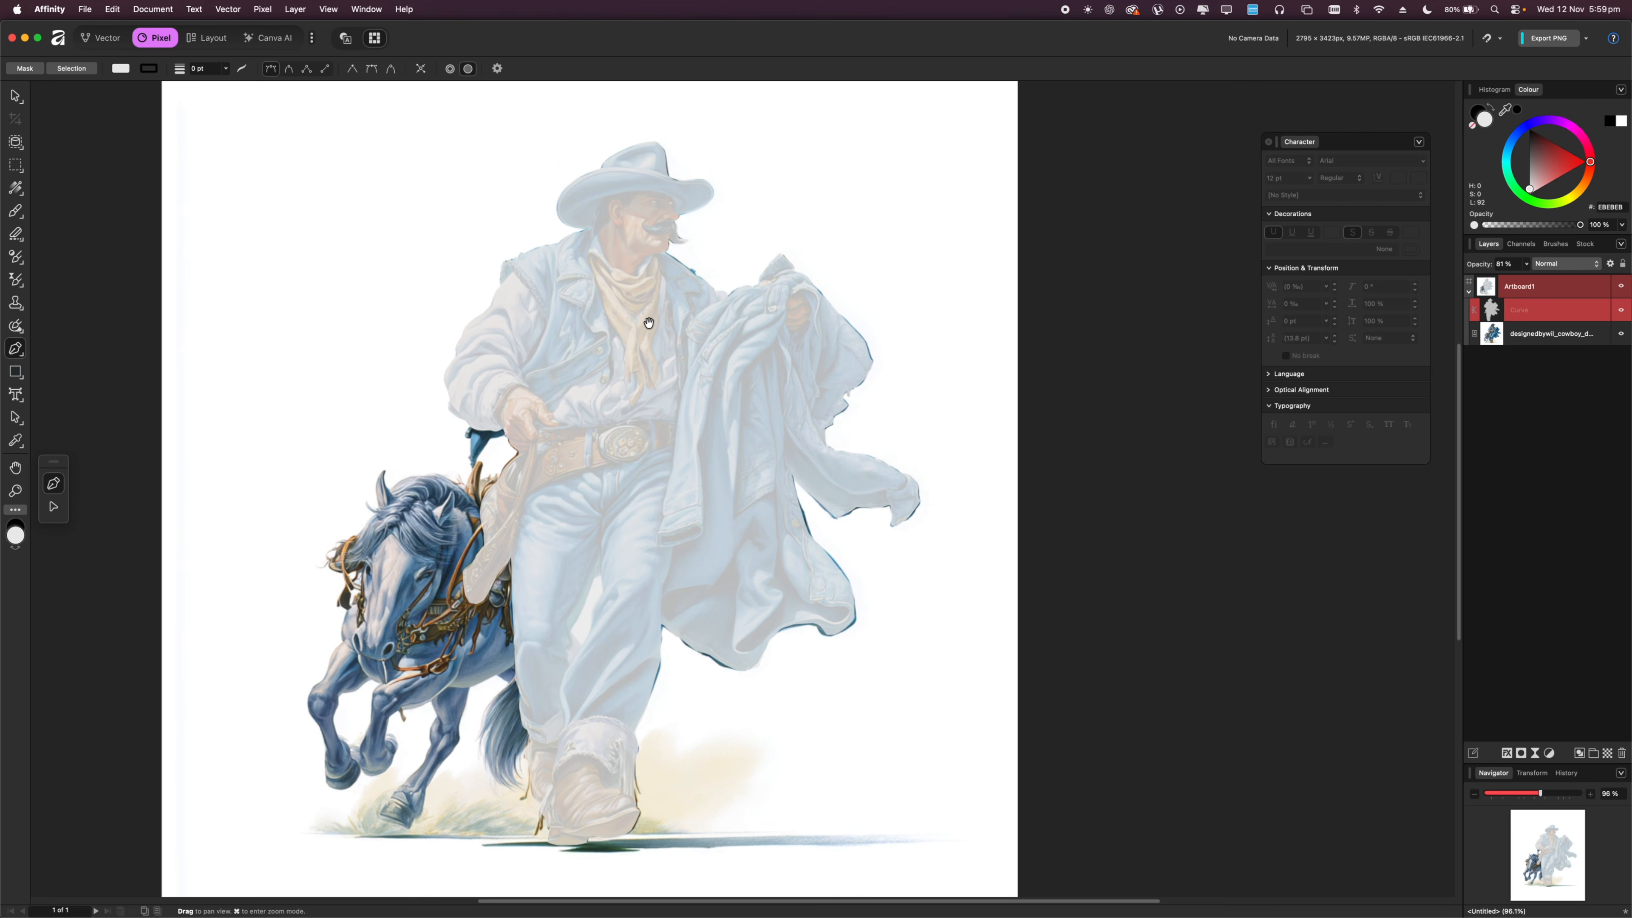
click(85, 70)
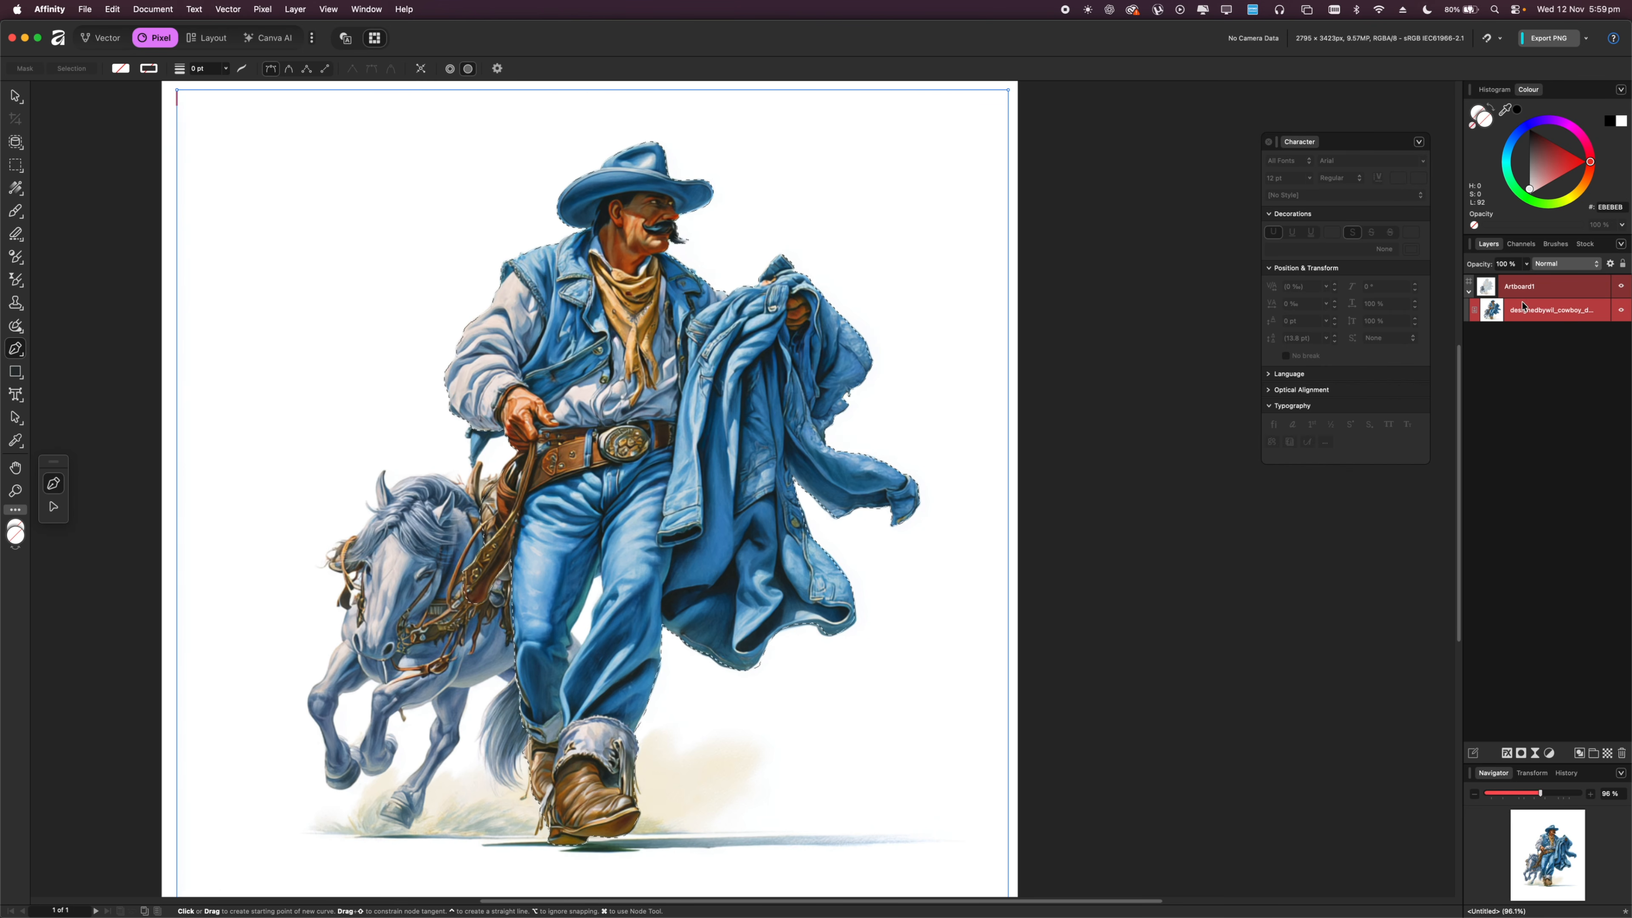
Mask Artboard1 with the cowboy selection and collapse the artboard's layer contents.
click(1528, 288)
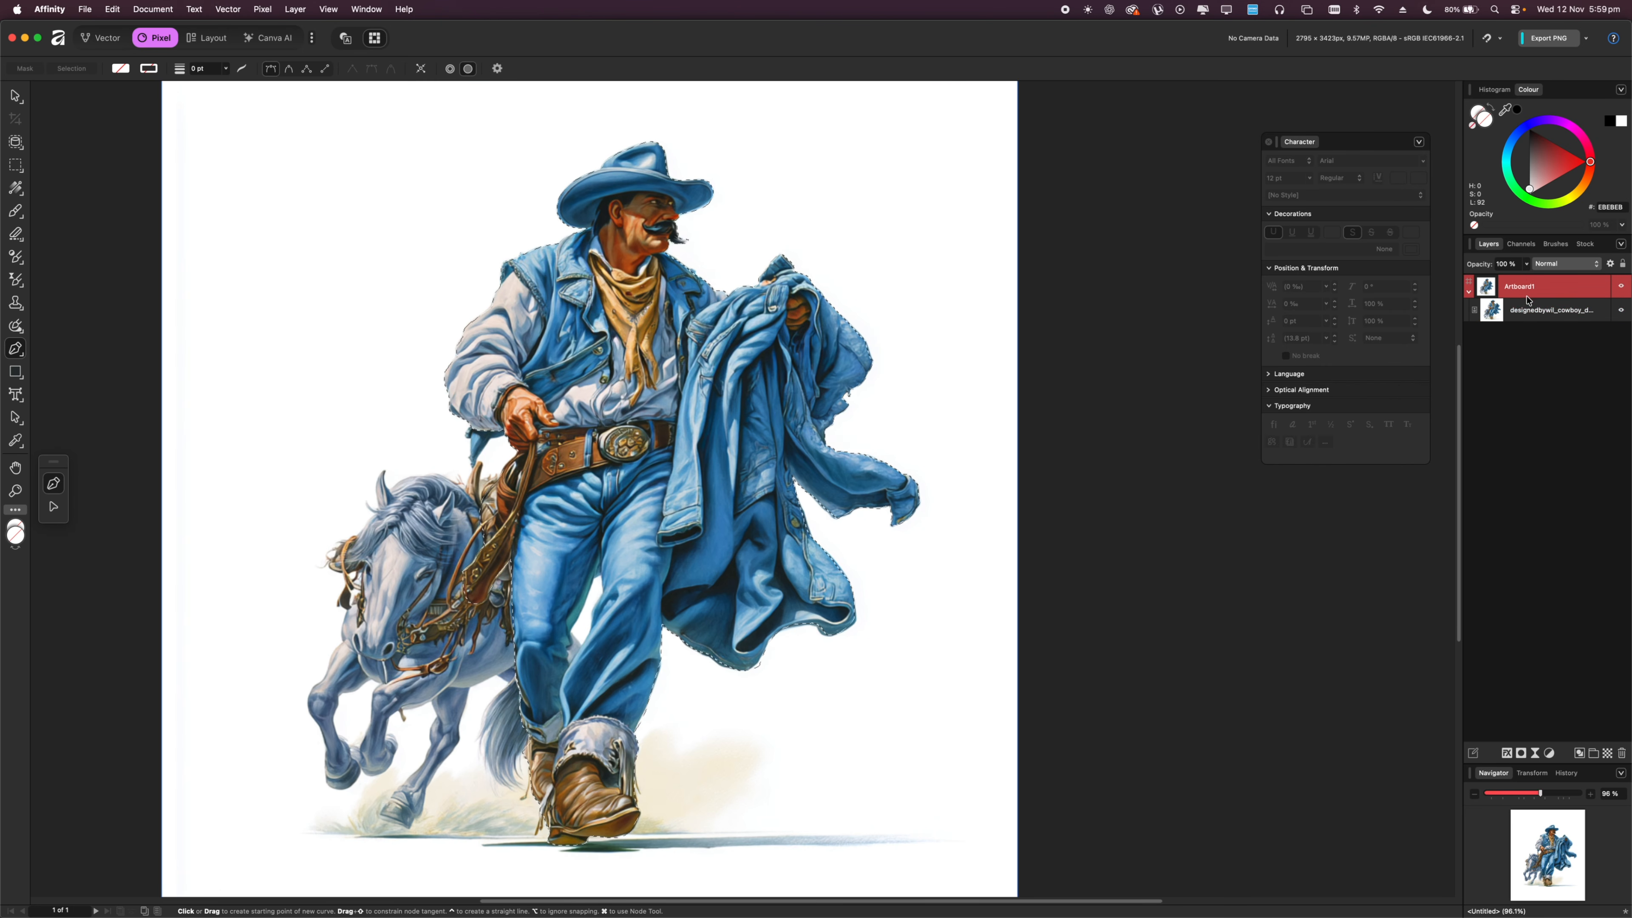
click(1518, 753)
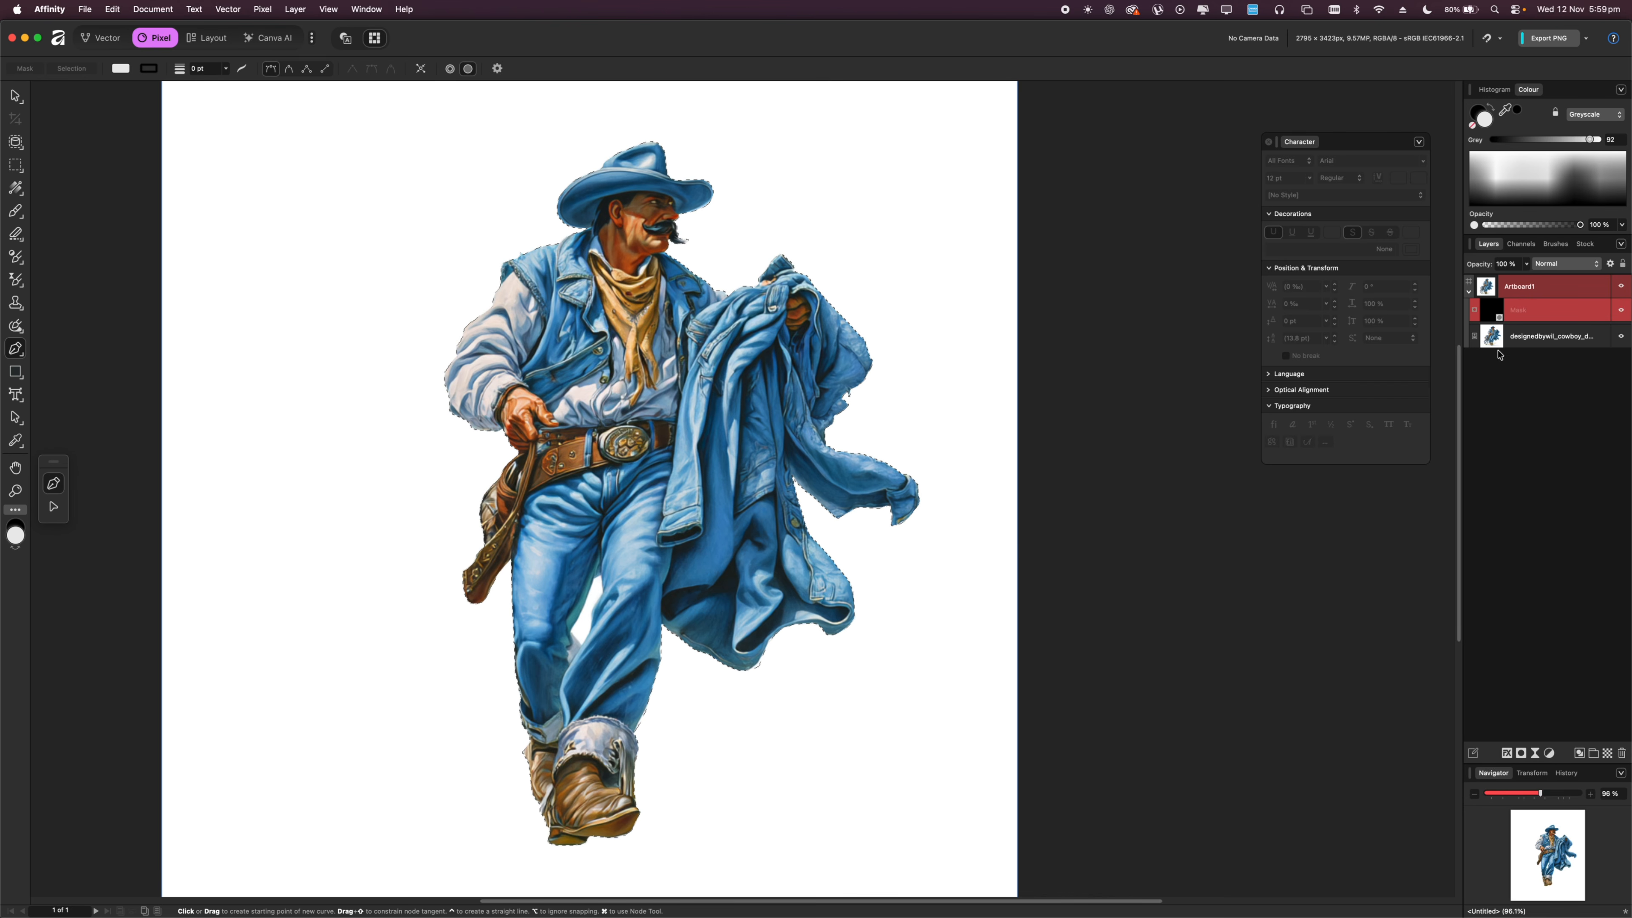
click(1499, 336)
click(1516, 290)
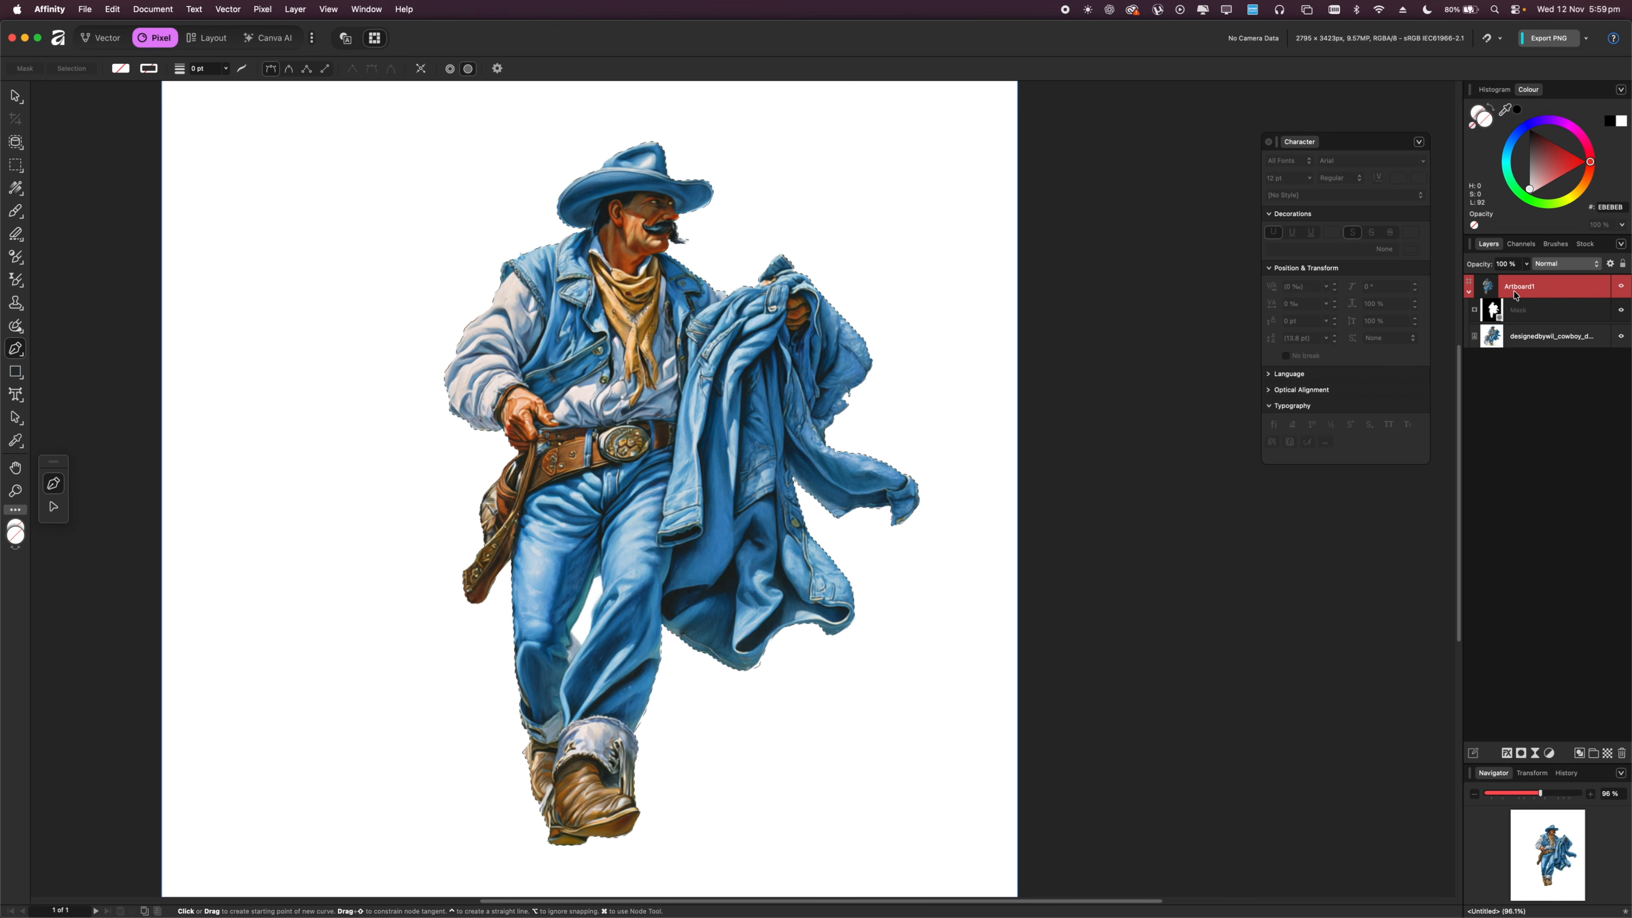
click(1469, 292)
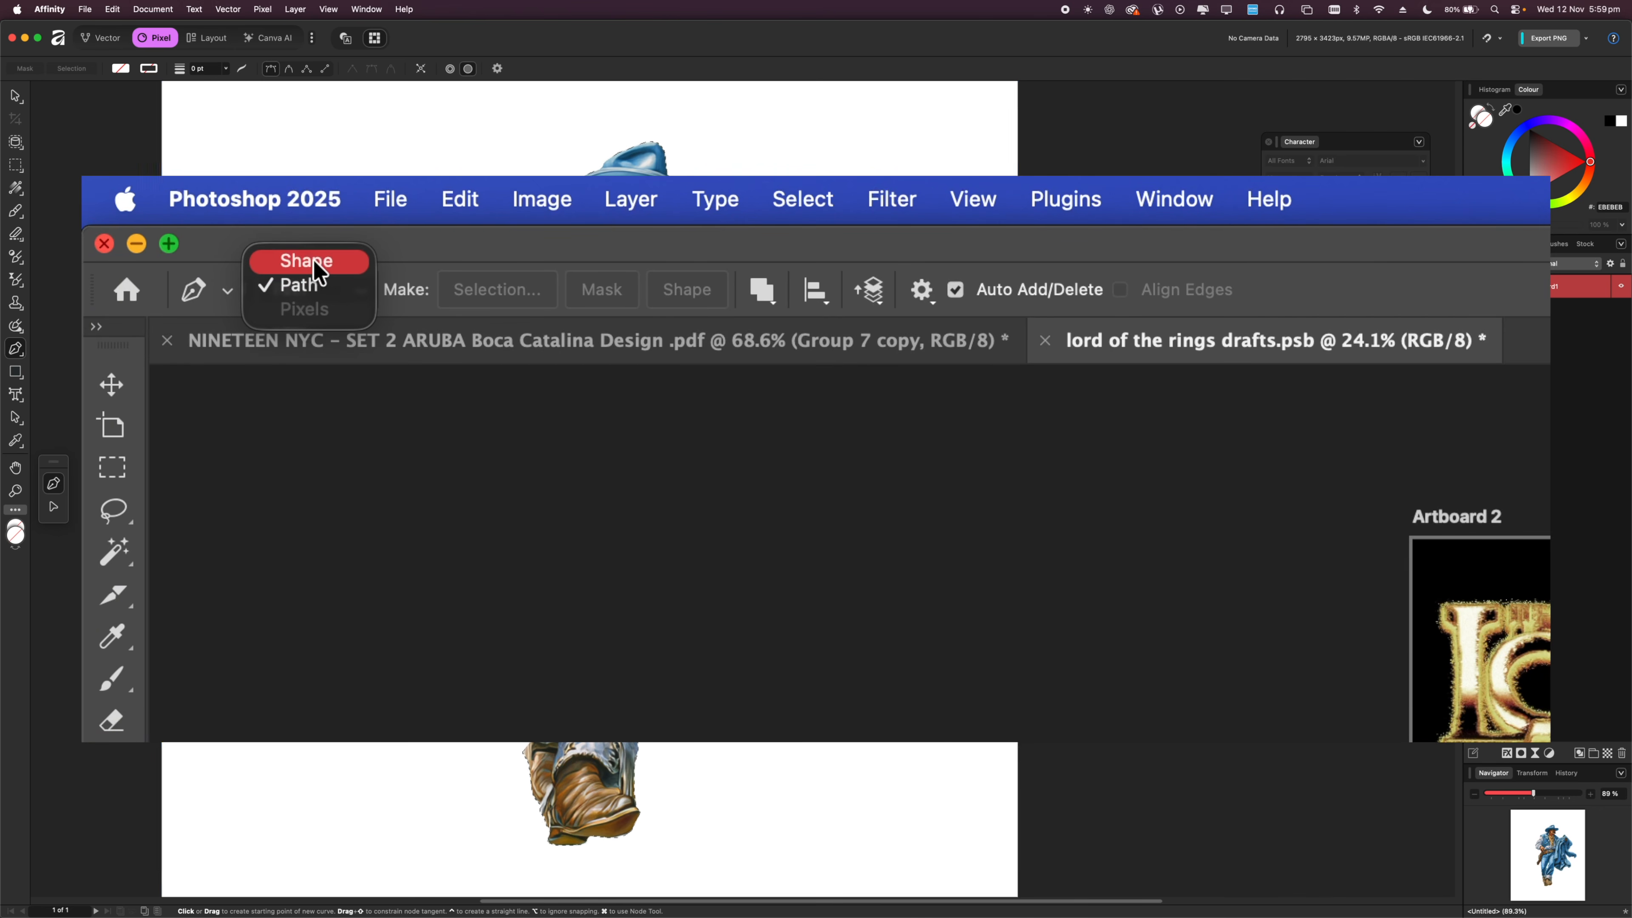
In Photoshop, switch the Pen tool mode to Shape and back to Path.
click(314, 260)
click(317, 290)
click(313, 308)
In Affinity, clear the selection and trace the white gap between the cowboy's legs with the Pen tool.
key(super+d)
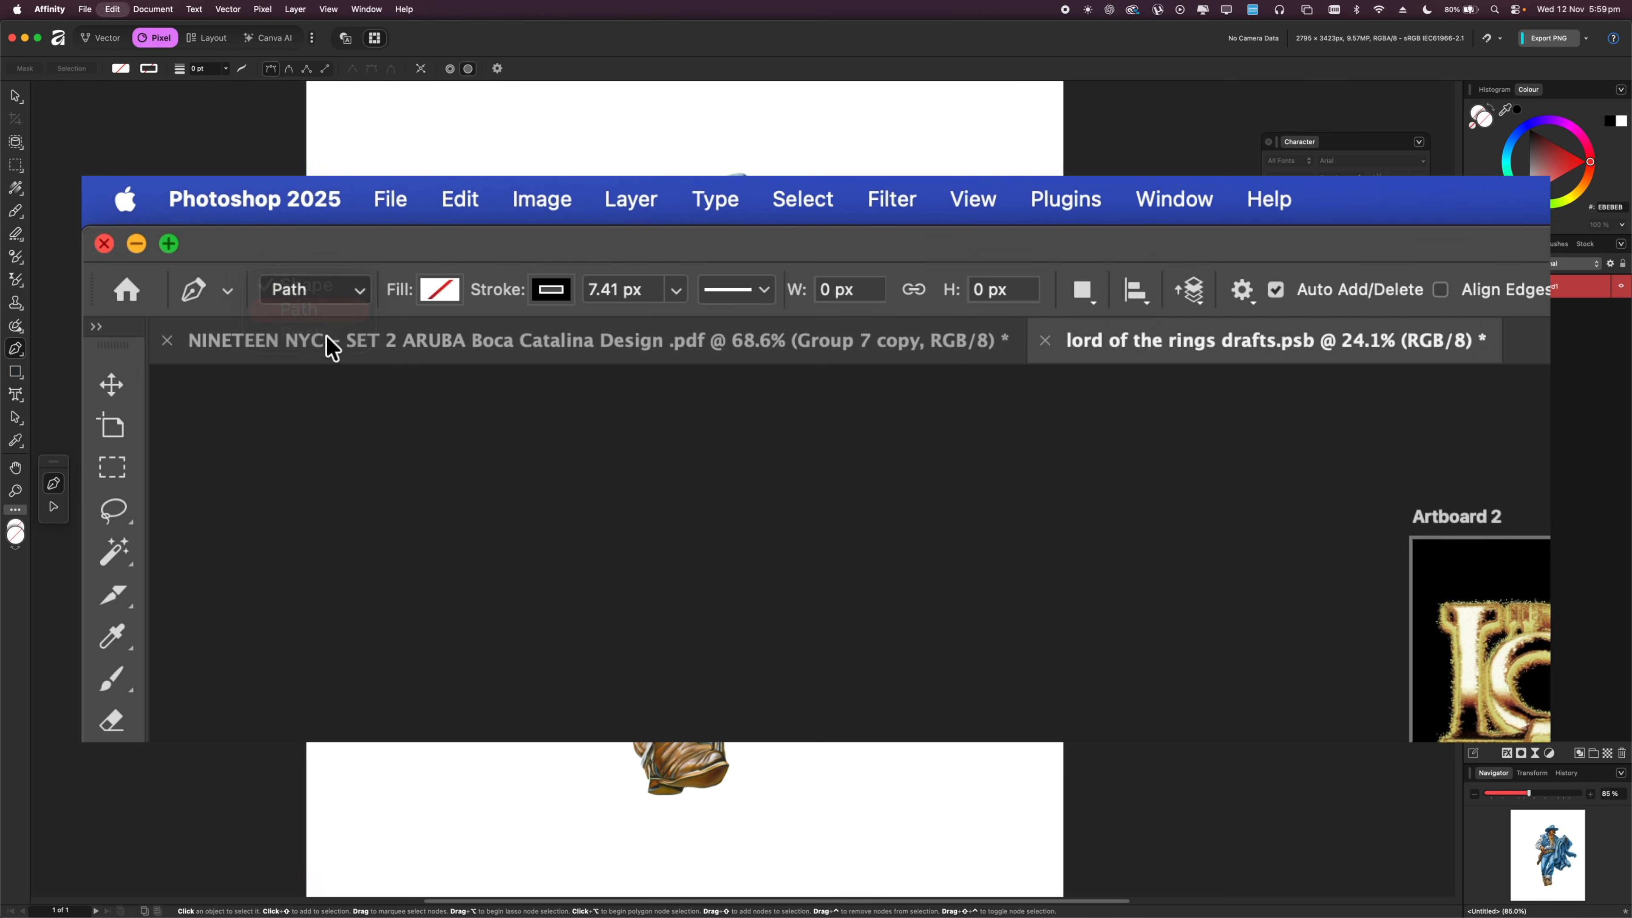
scroll(823, 411, down, 4)
scroll(698, 450, up, 8)
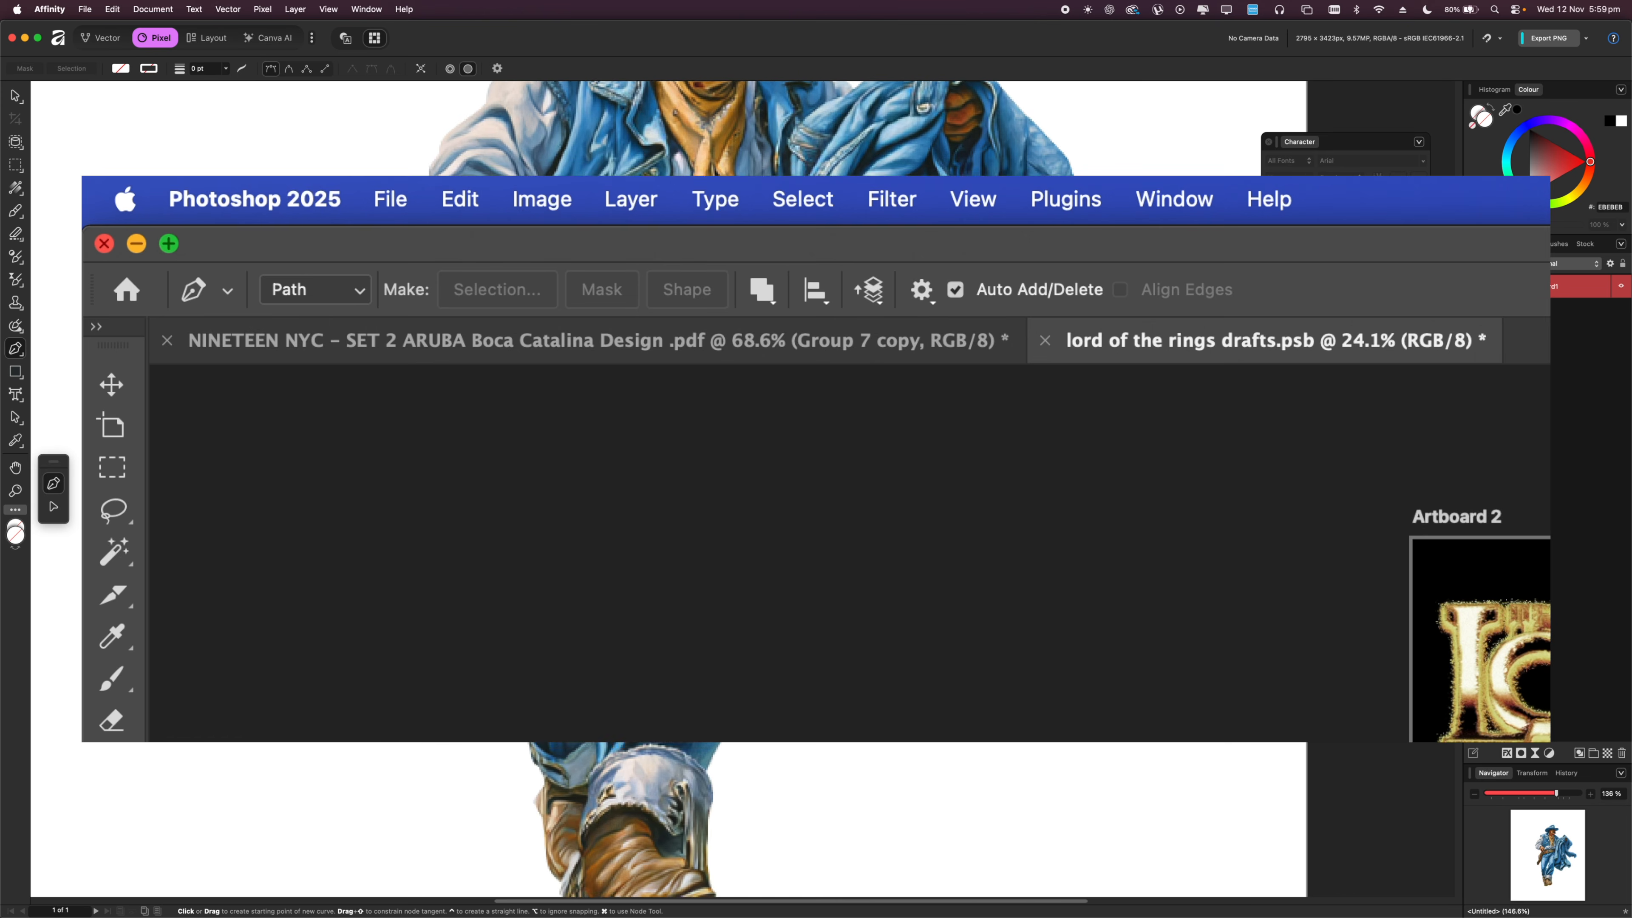
scroll(707, 372, up, 8)
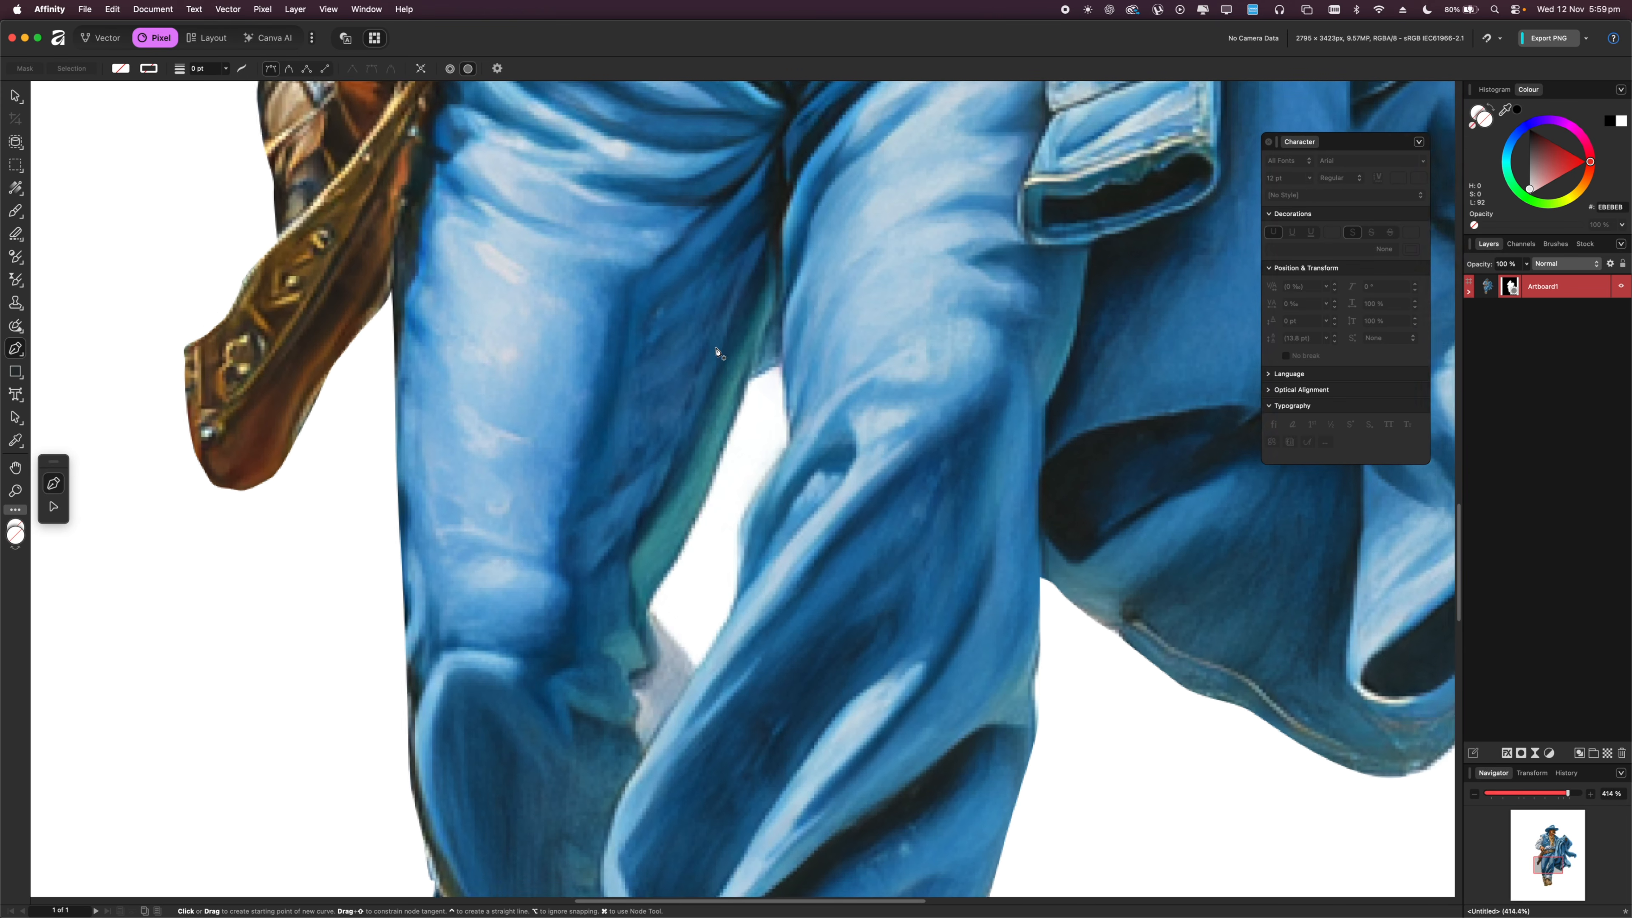
scroll(783, 336, up, 1)
drag(781, 330, 781, 331)
drag(759, 341, 752, 352)
drag(750, 365, 745, 379)
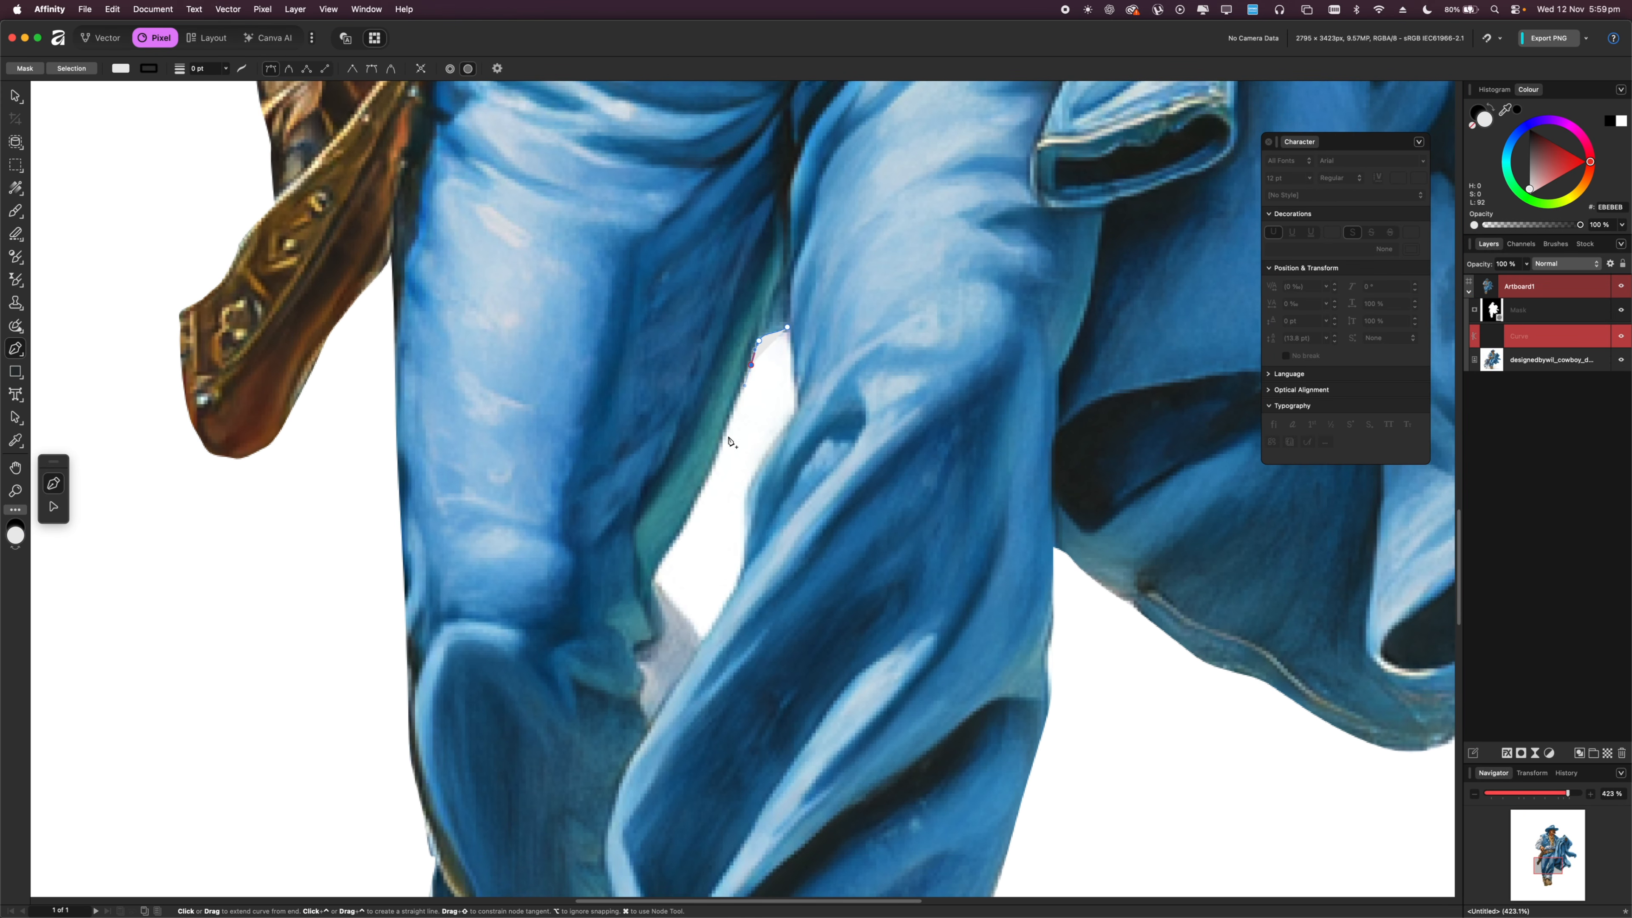
drag(719, 459, 712, 470)
drag(663, 554, 706, 644)
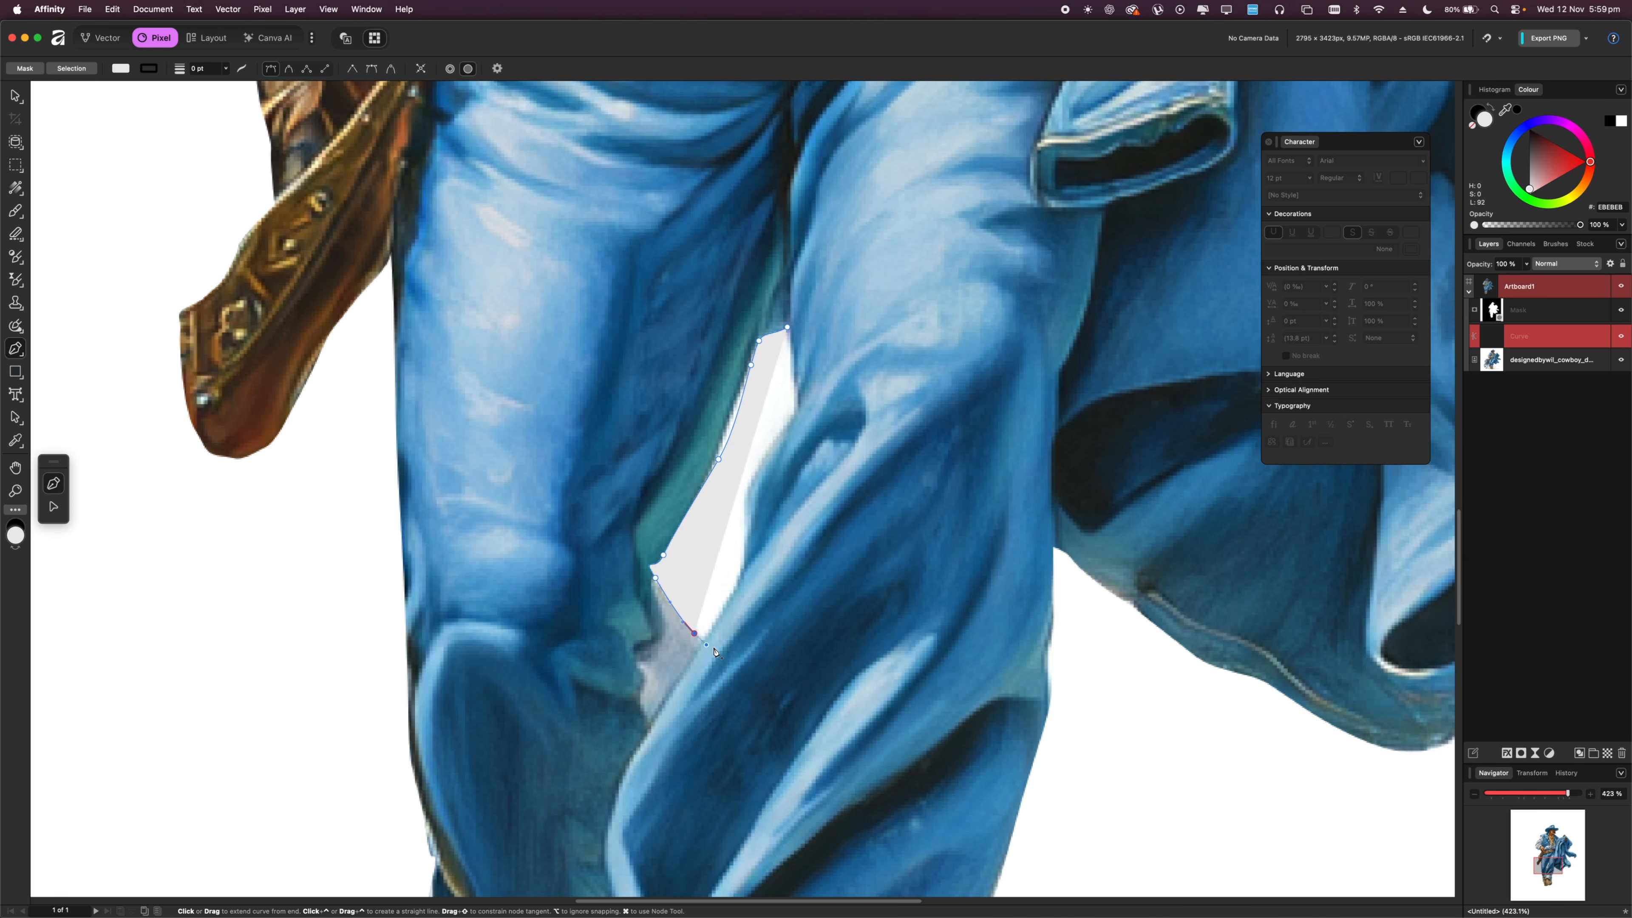
click(711, 635)
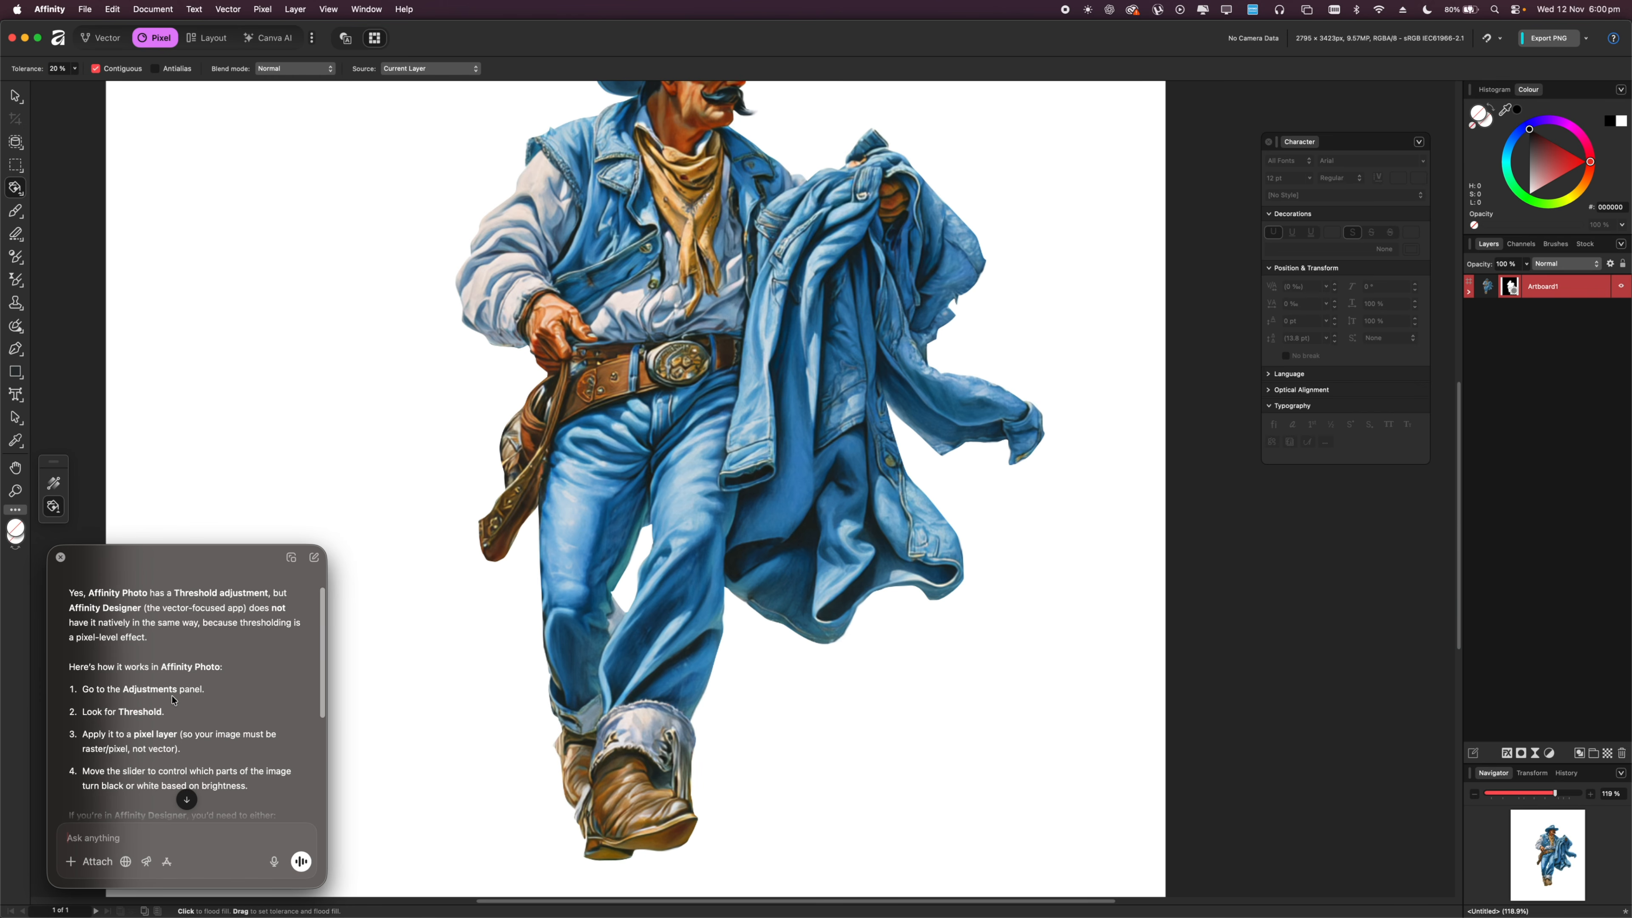
scroll(173, 700, down, 2)
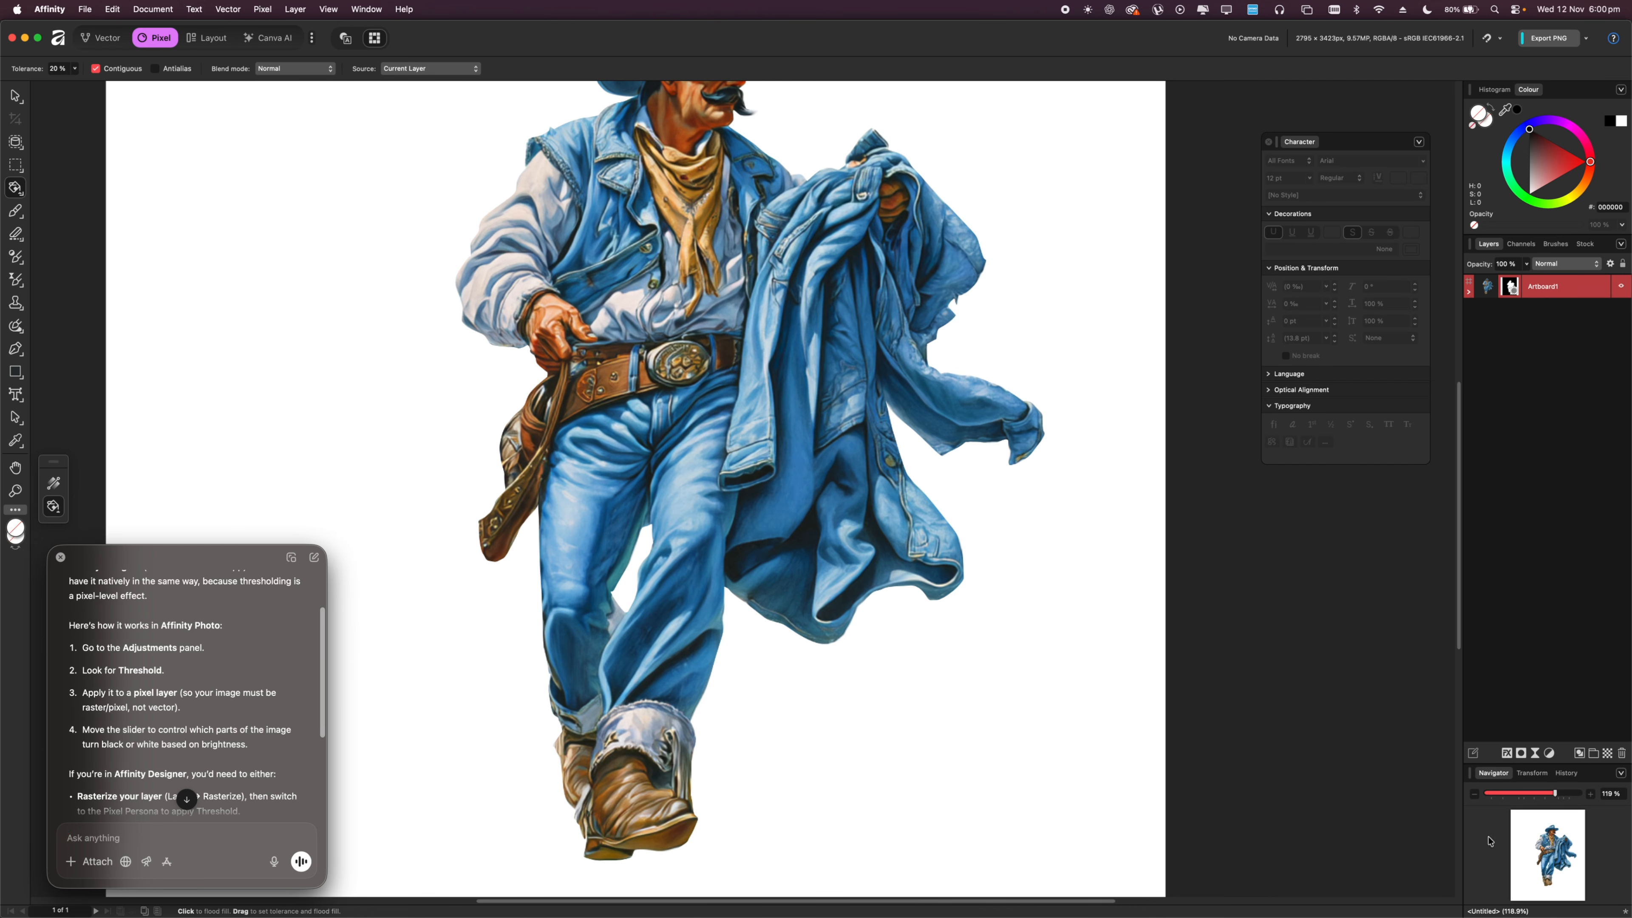
click(1532, 691)
click(1535, 755)
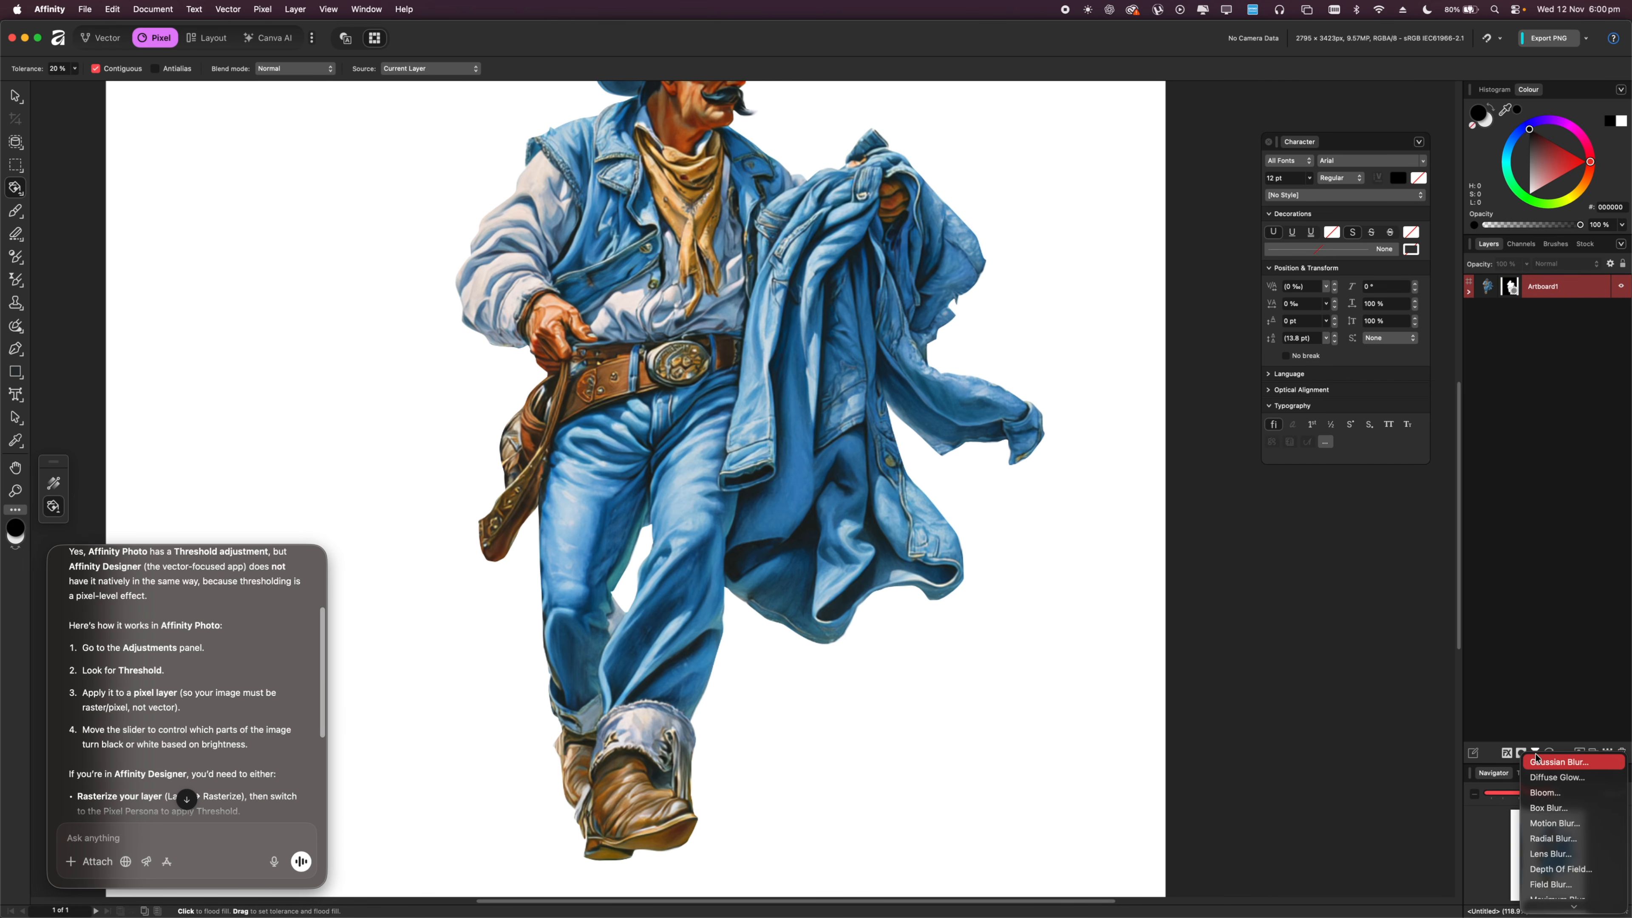
click(1504, 734)
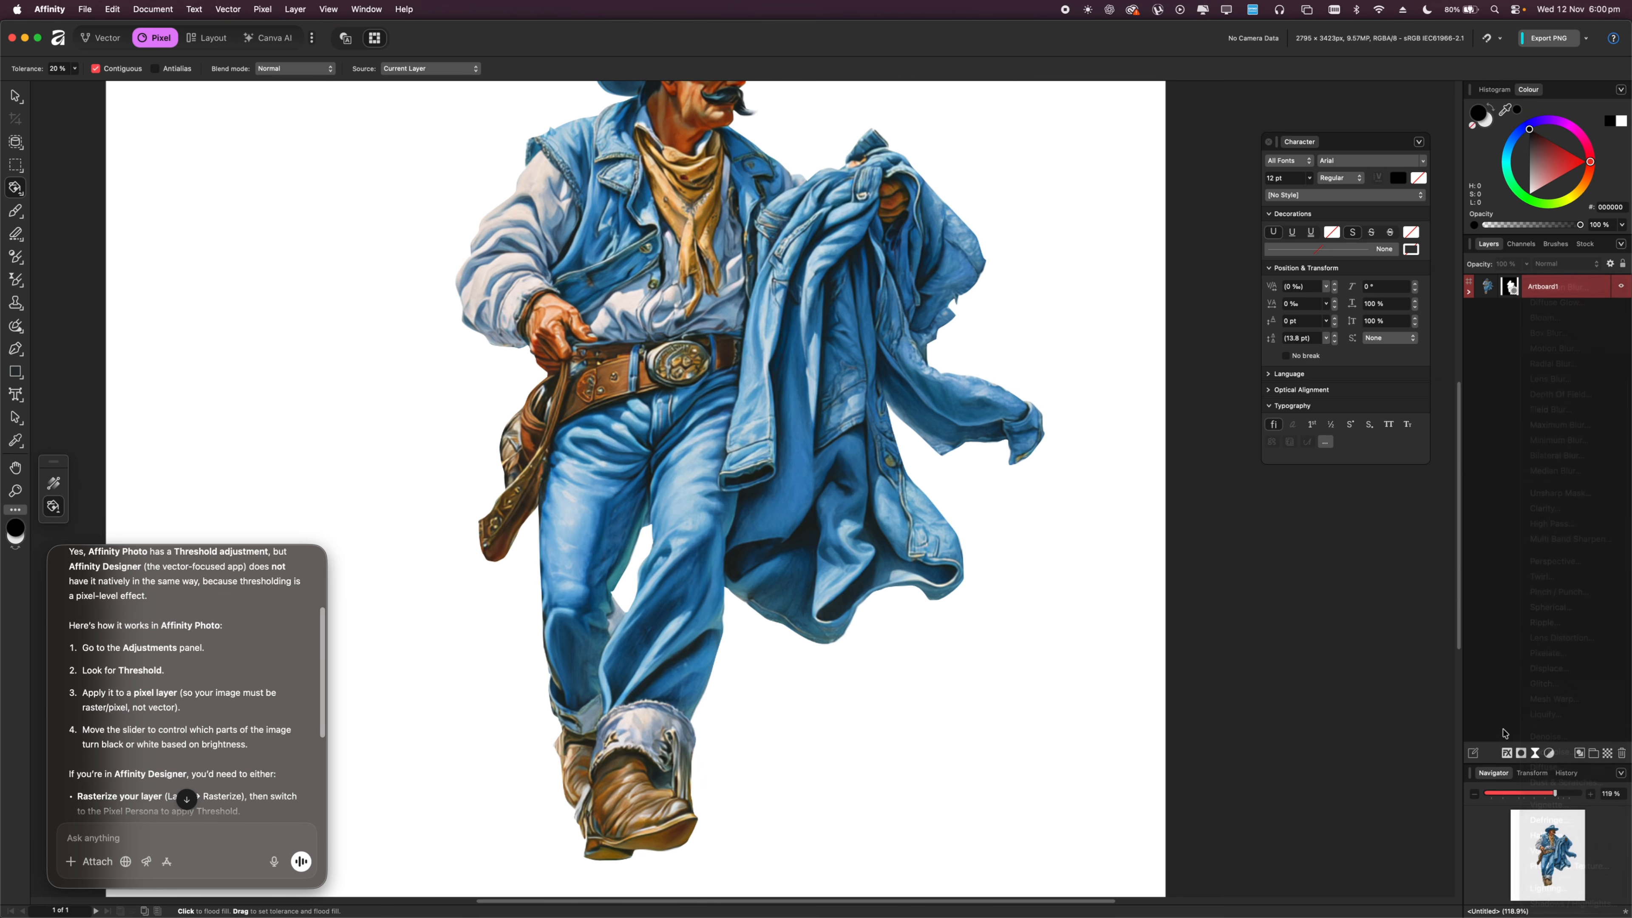
click(1534, 754)
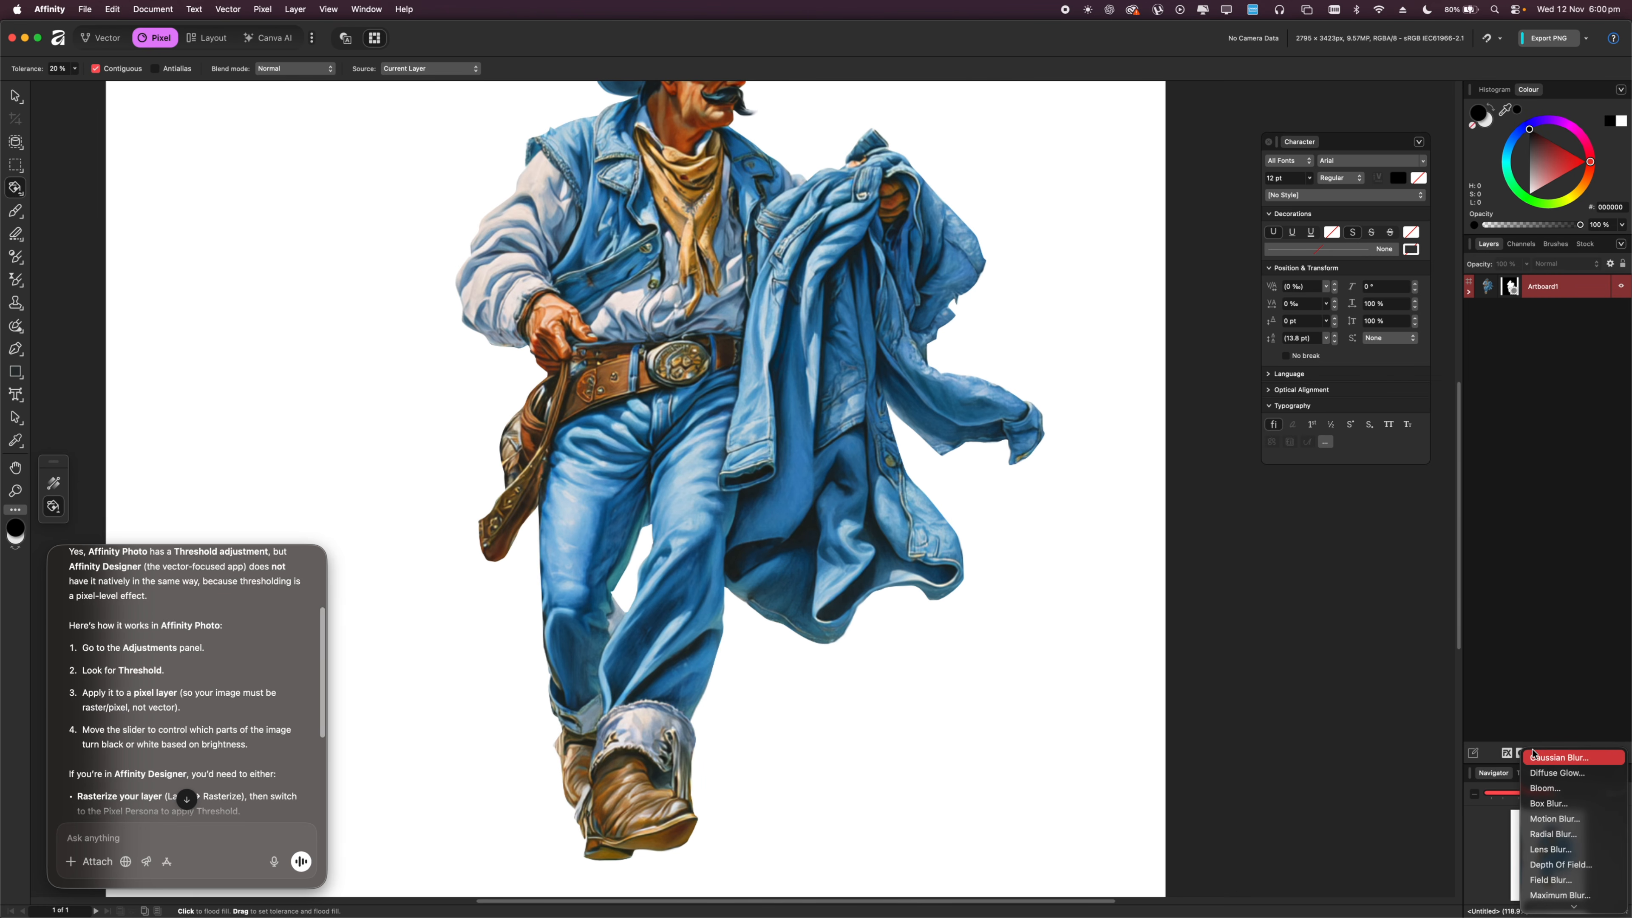
scroll(1540, 802, down, 5)
click(1495, 693)
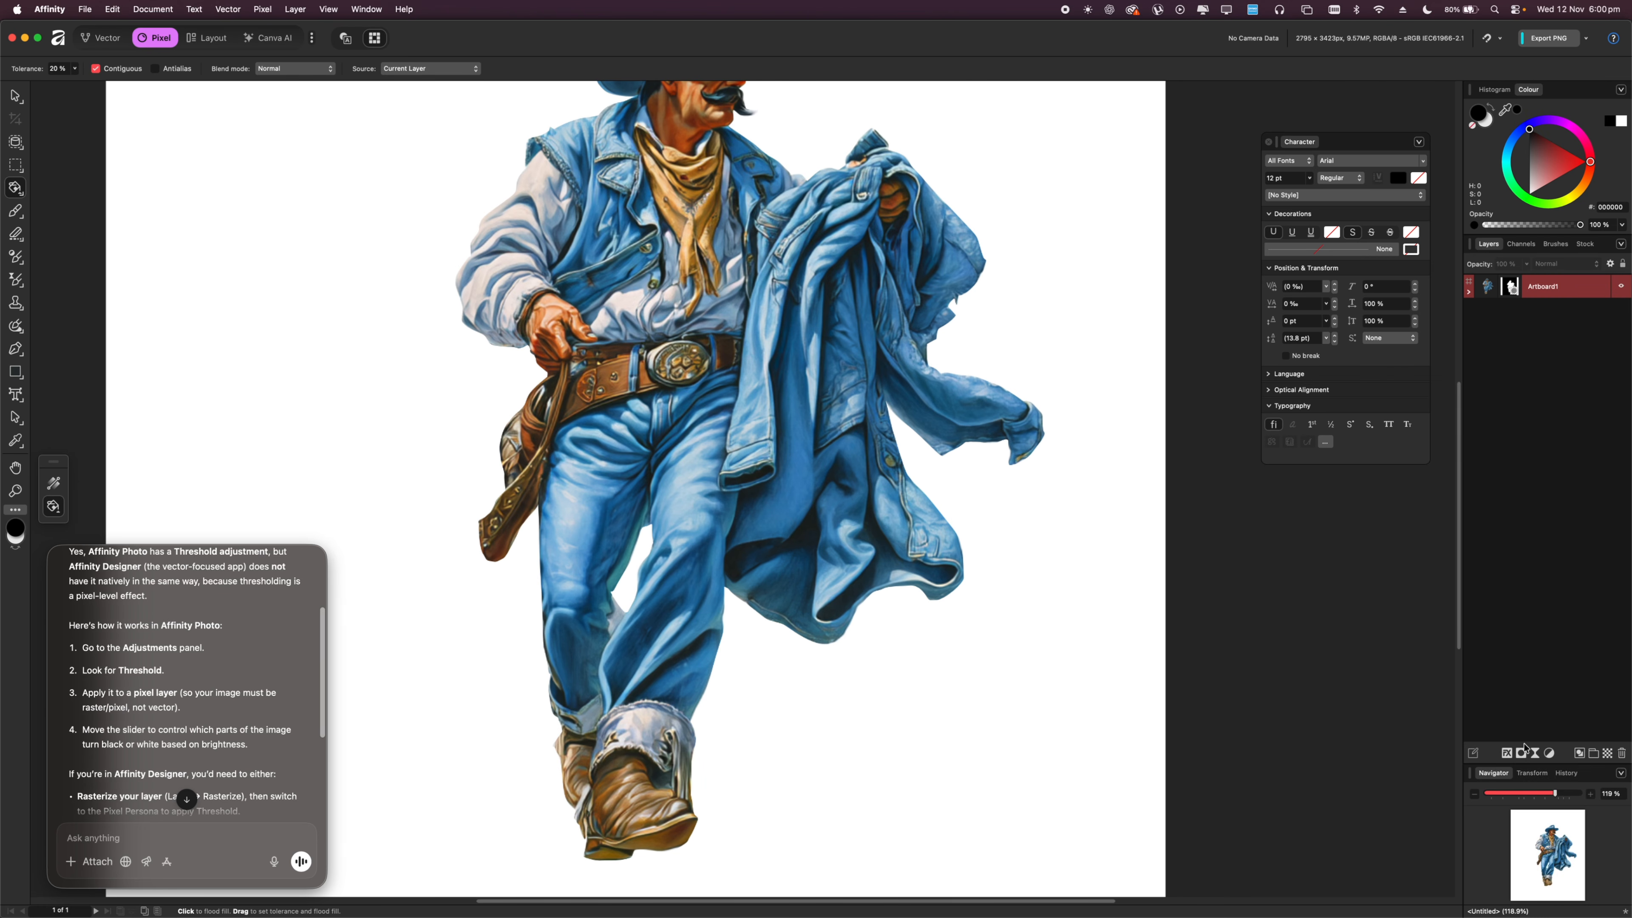
Add a Threshold adjustment at 50% to the masked cowboy artwork and close its settings.
click(1550, 755)
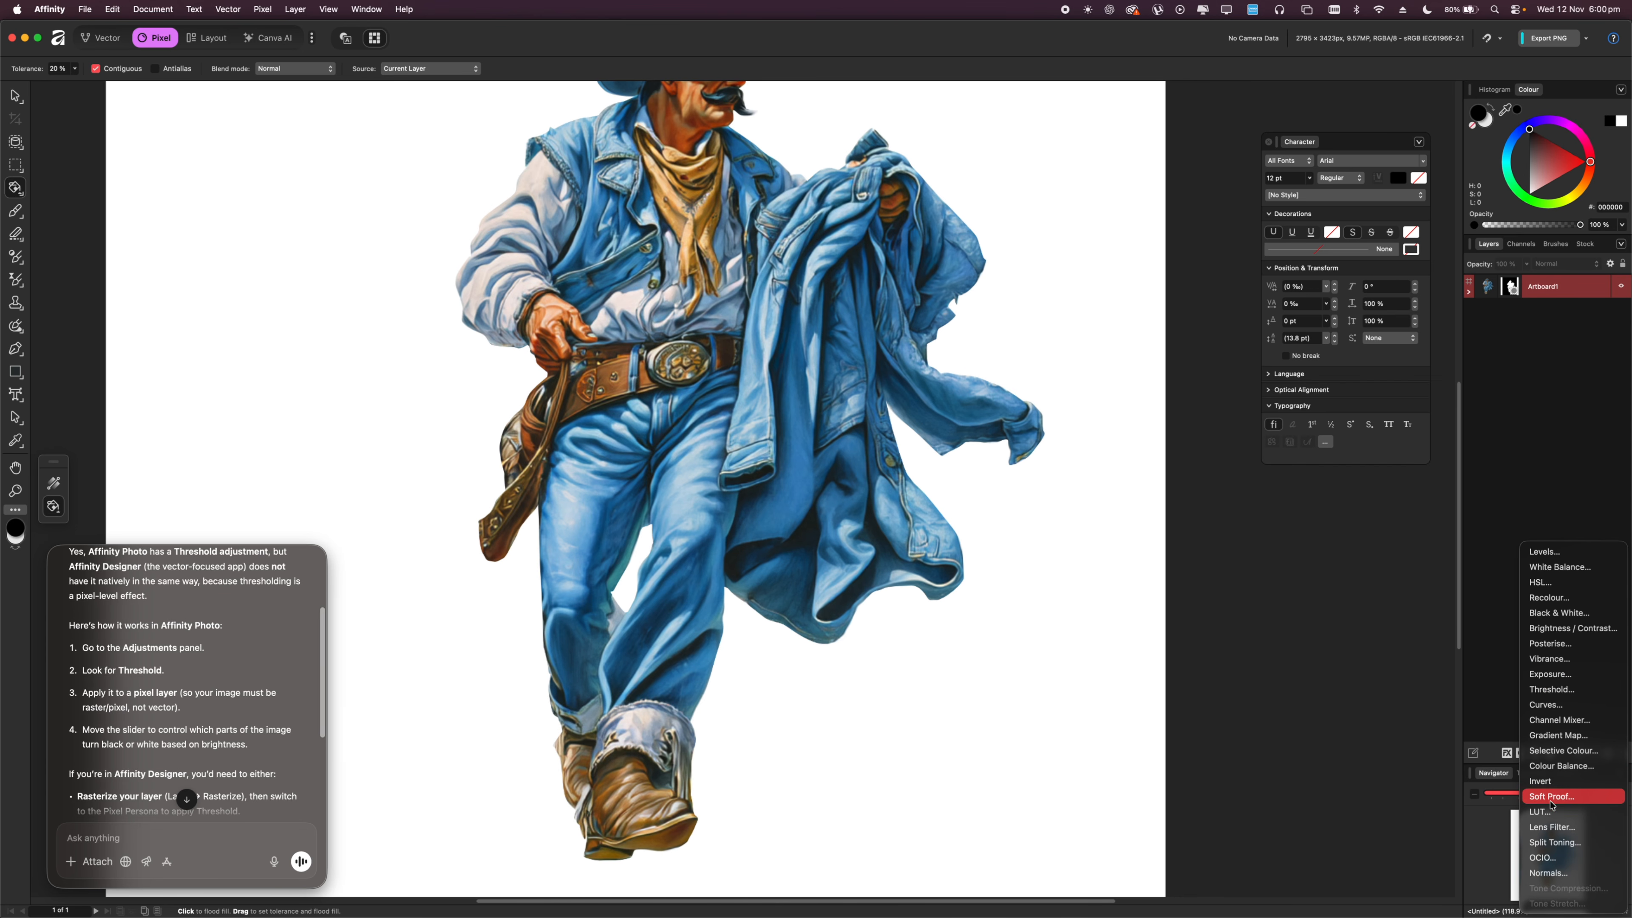
click(1550, 691)
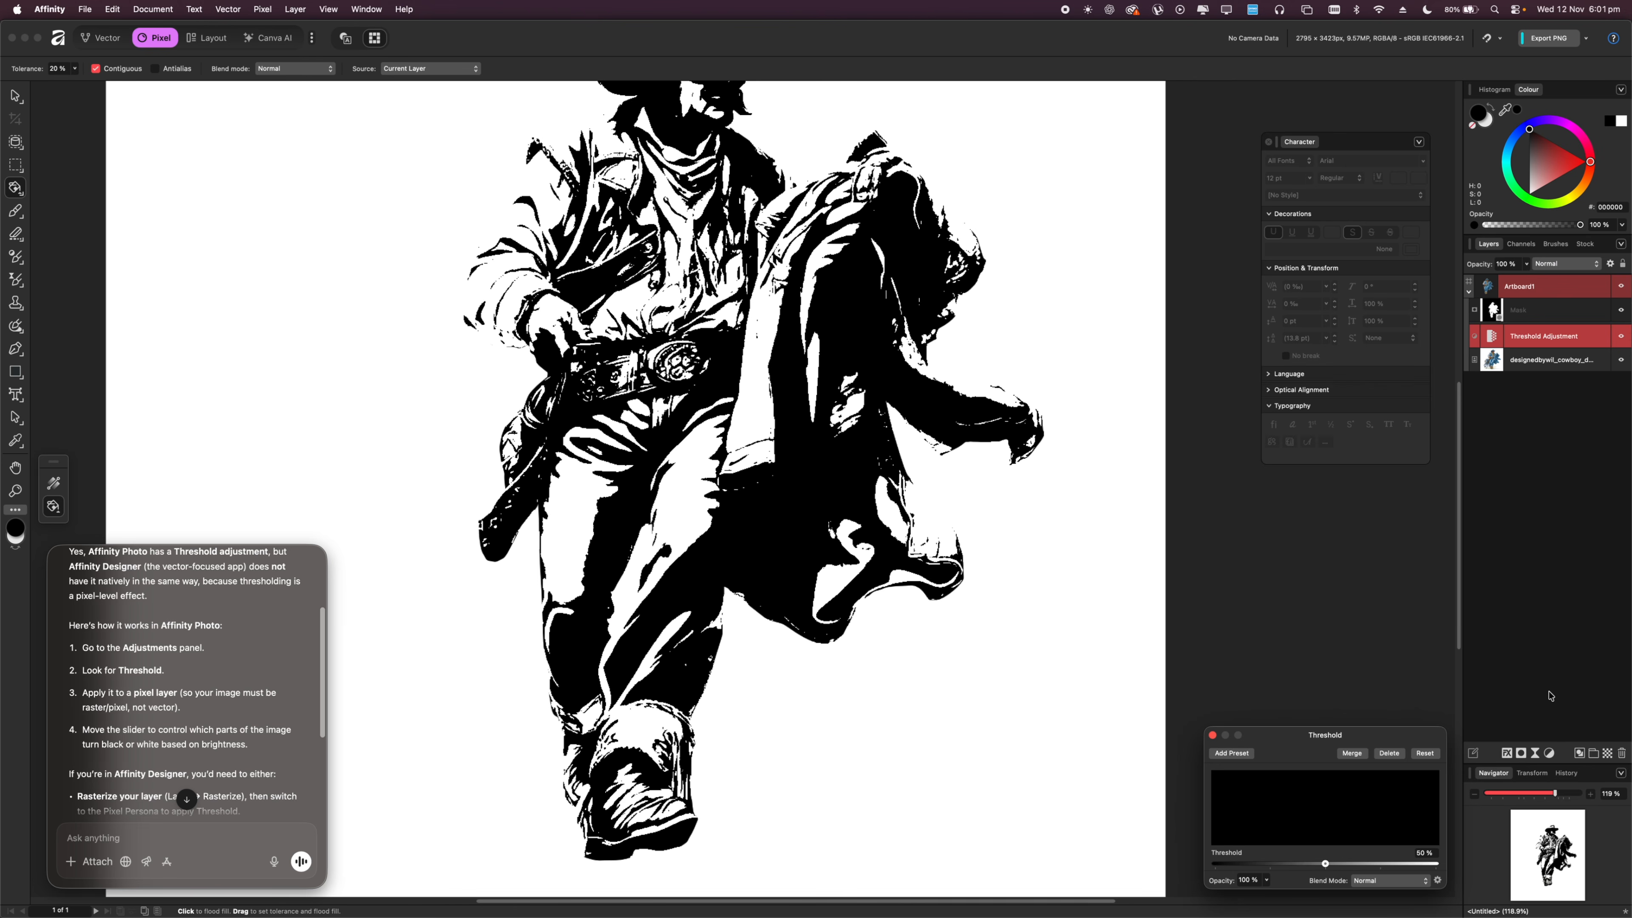
click(1520, 292)
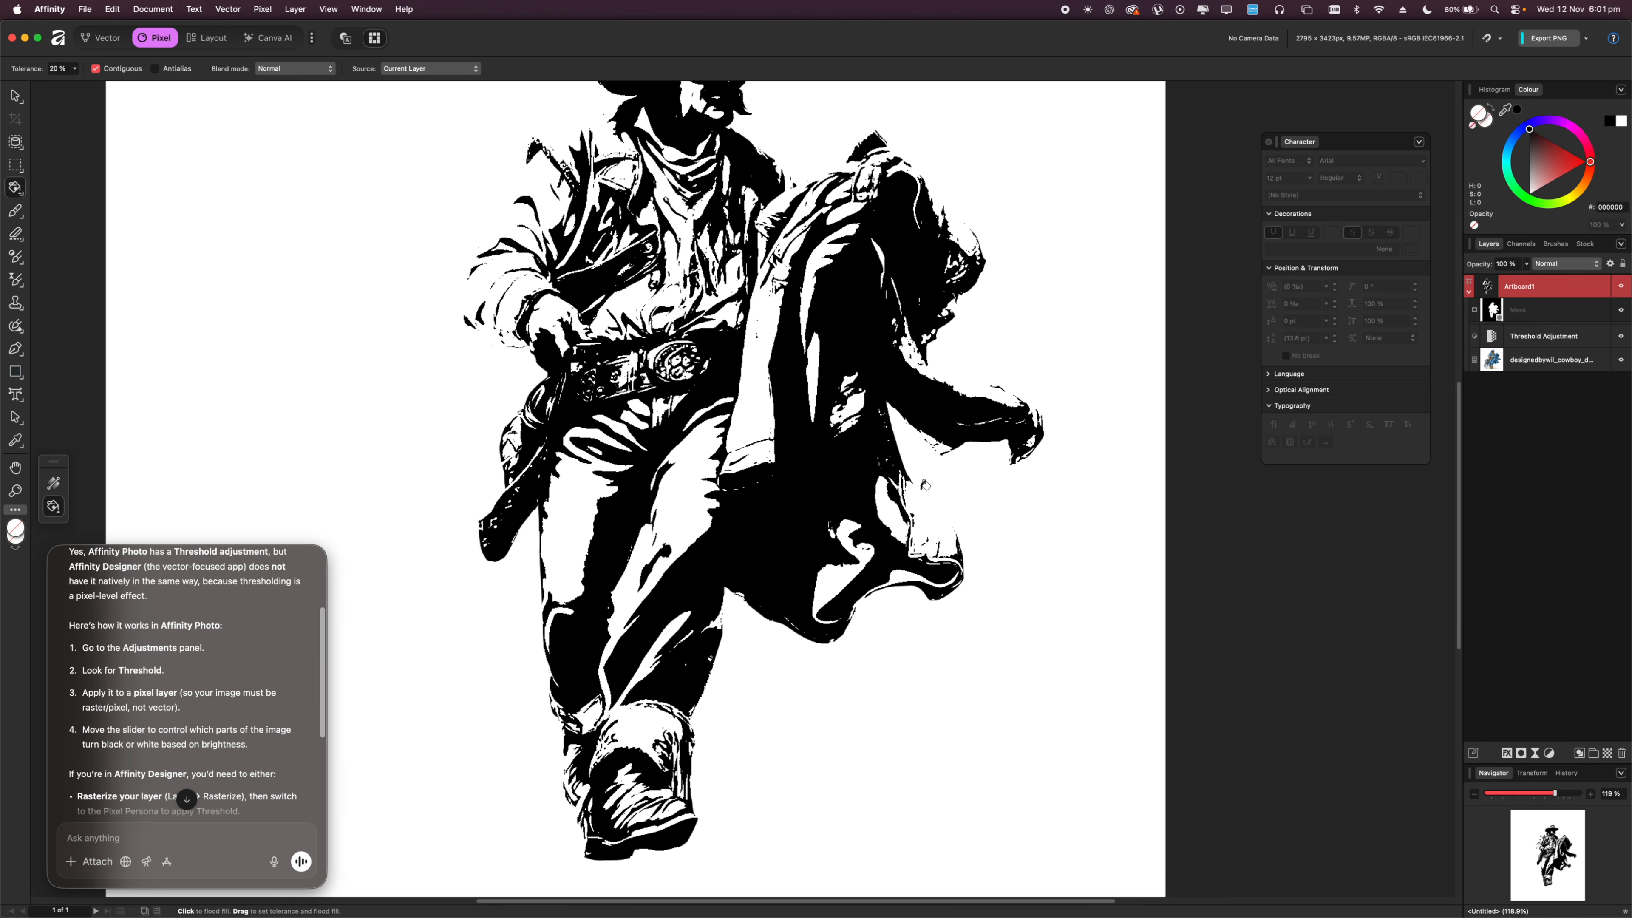
Move the Threshold Adjustment layer out of Artboard1 to the top of the layer stack.
scroll(925, 484, down, 5)
scroll(819, 458, up, 10)
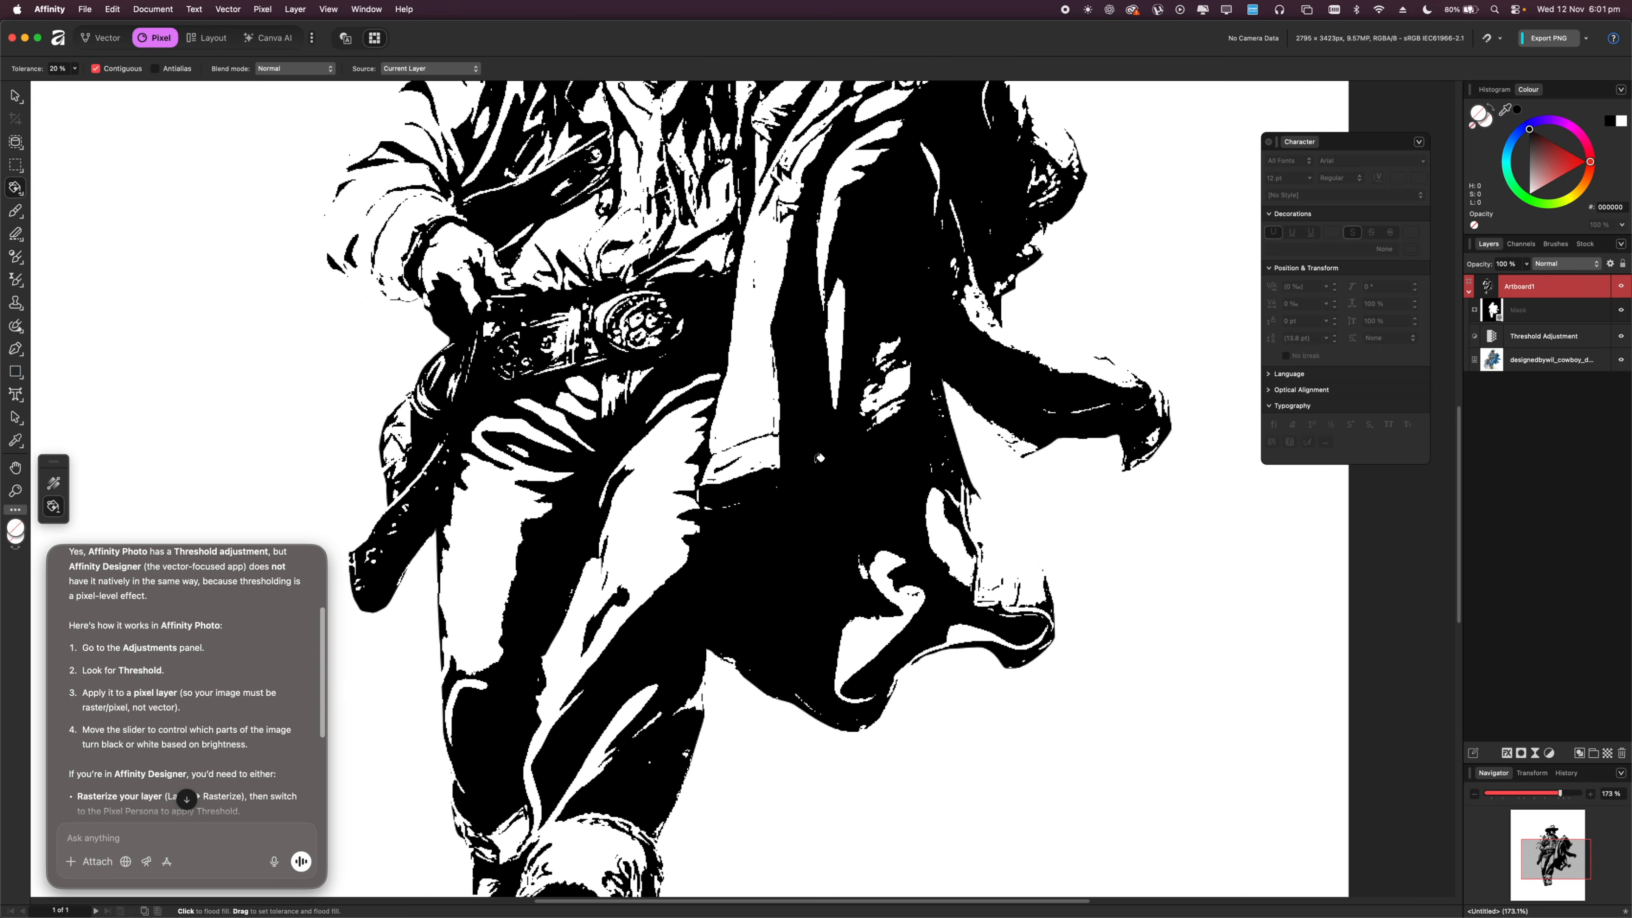
scroll(819, 458, down, 5)
click(1520, 347)
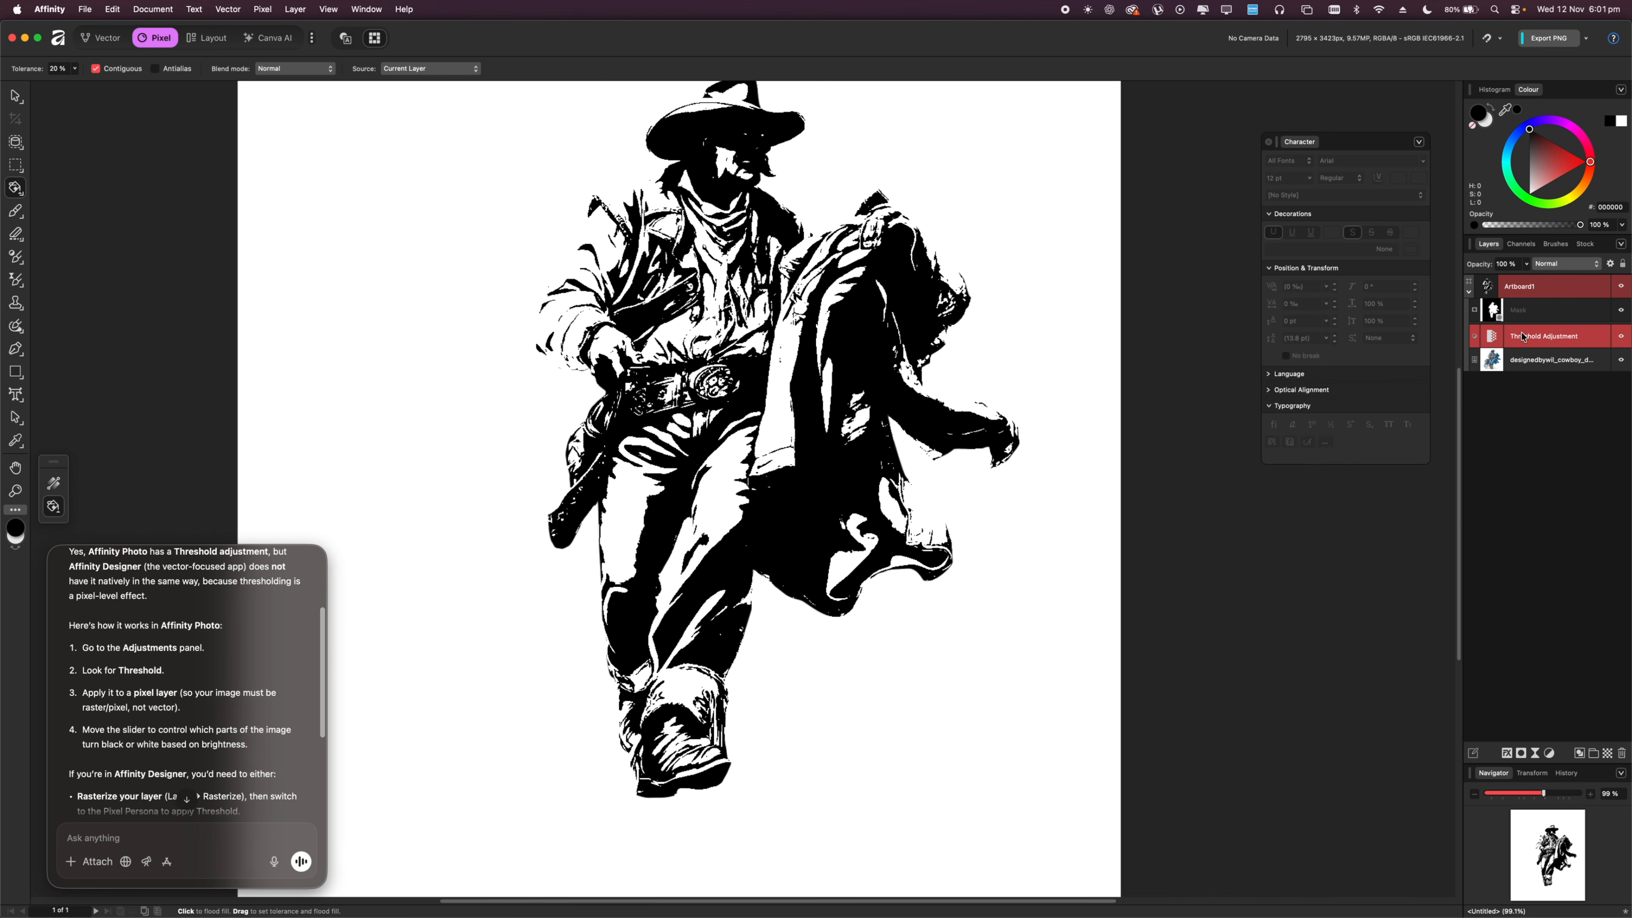
drag(1524, 337, 1508, 280)
click(1518, 335)
key(super+equal)
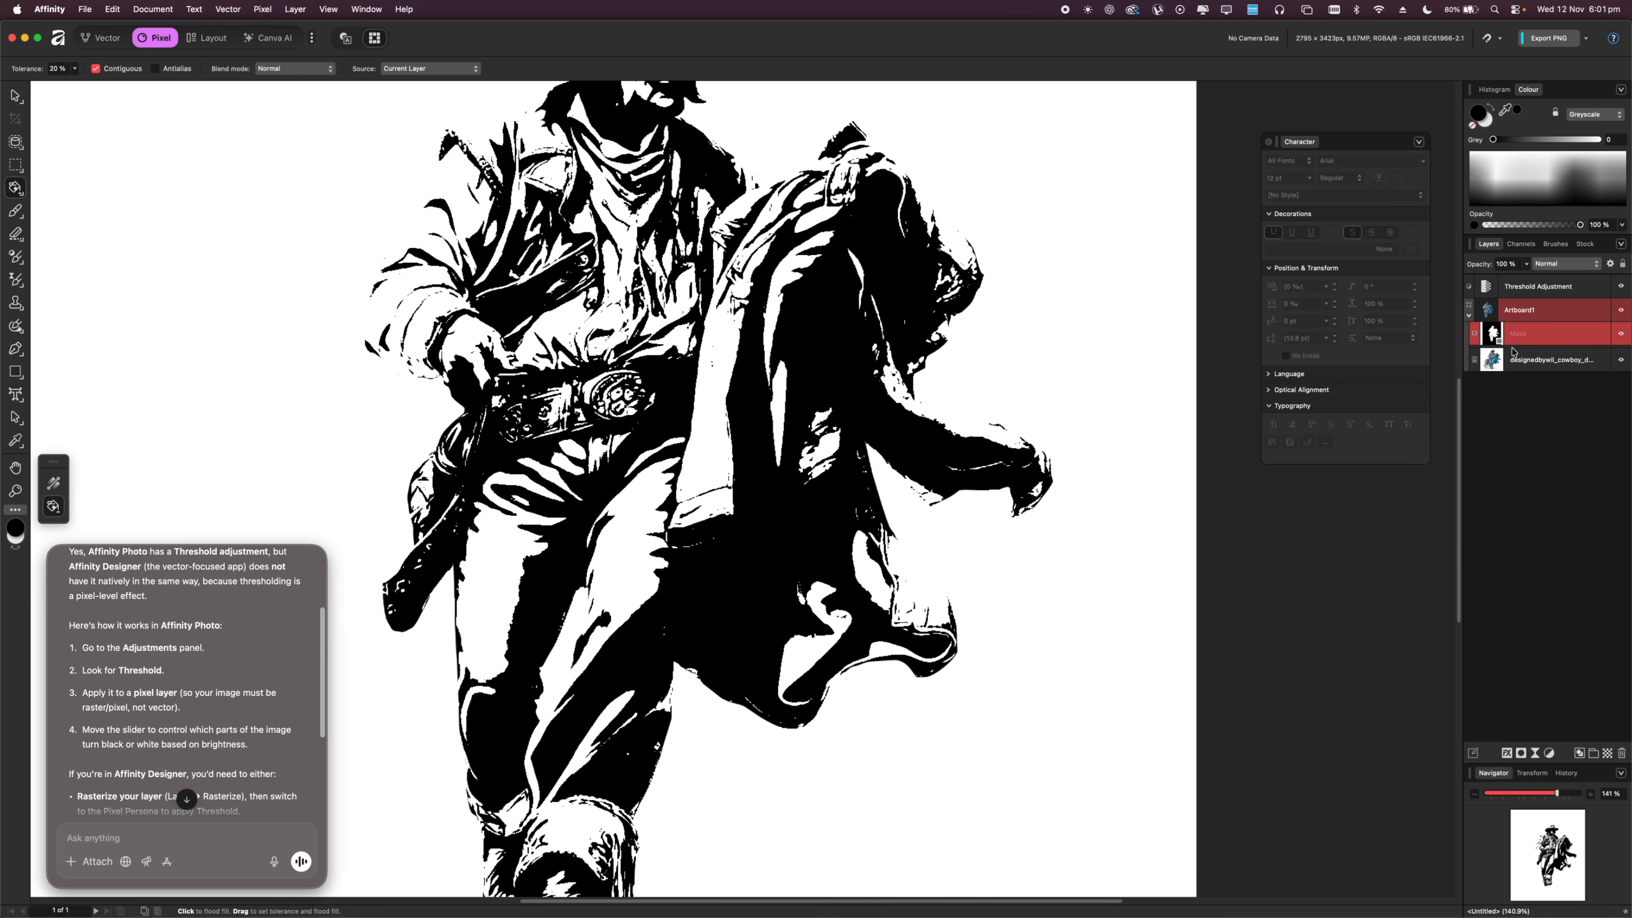
click(1549, 753)
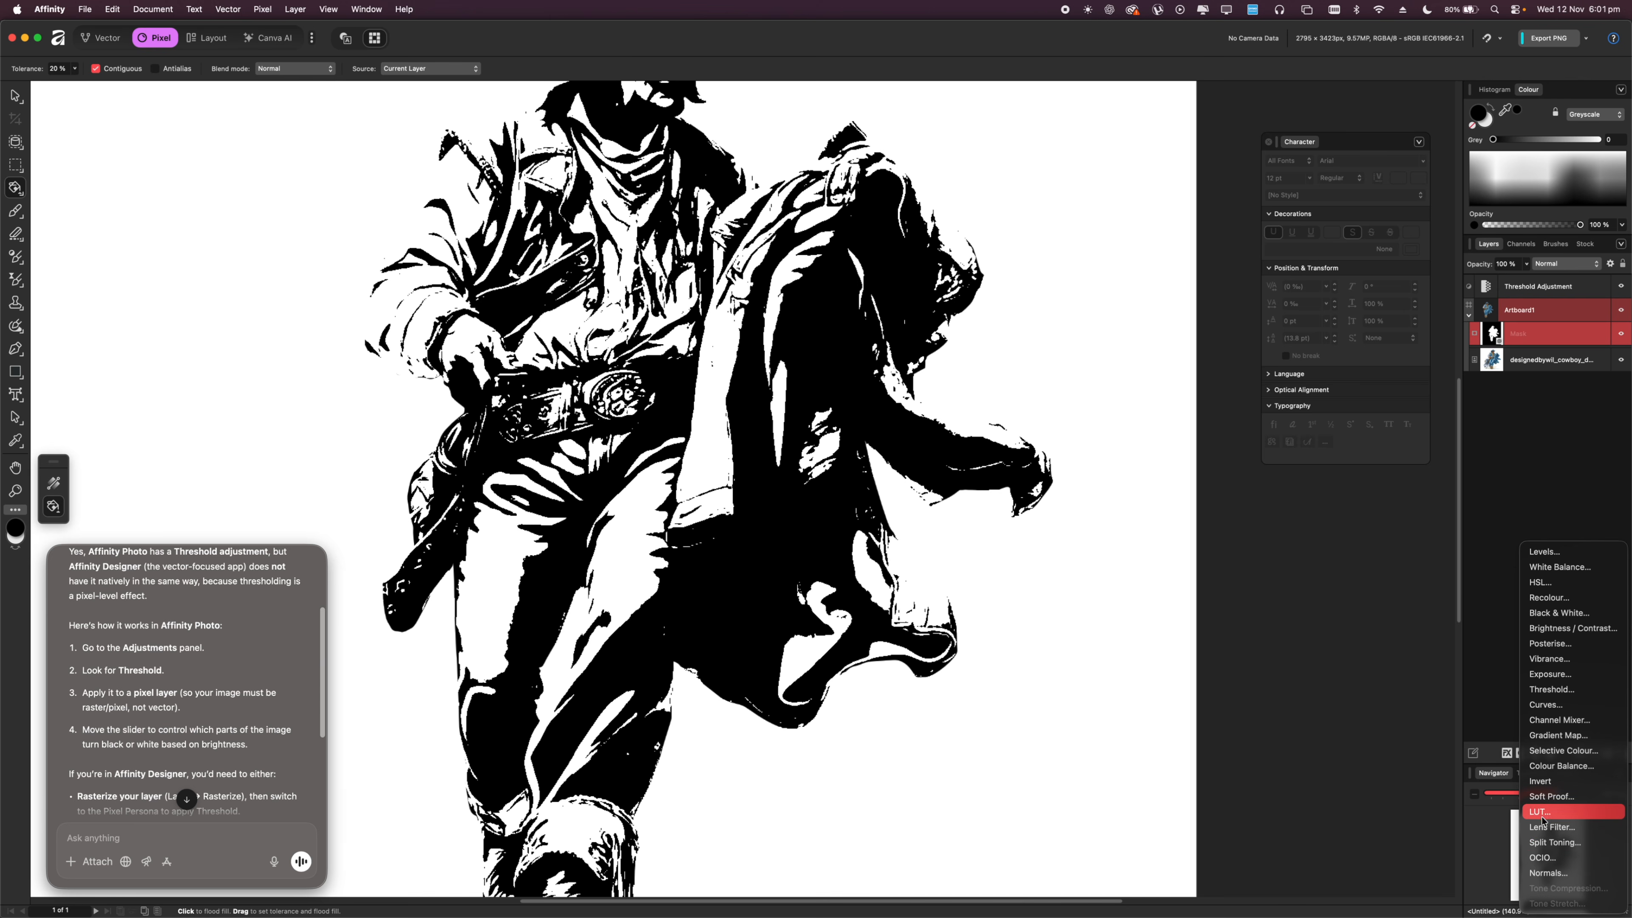
click(1514, 758)
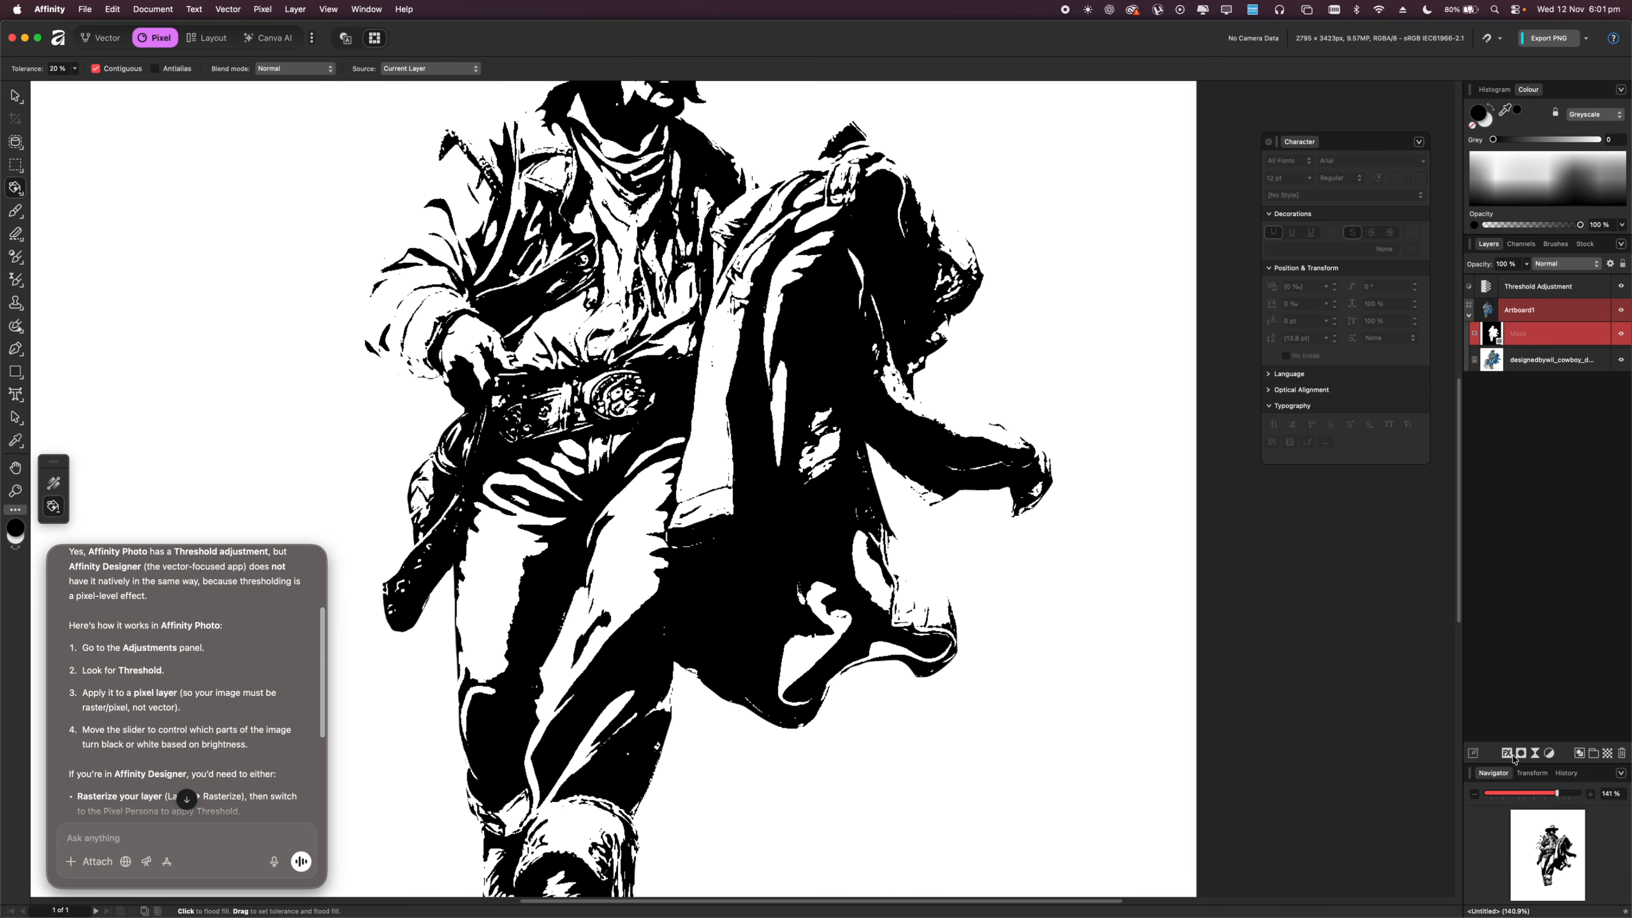
click(1509, 754)
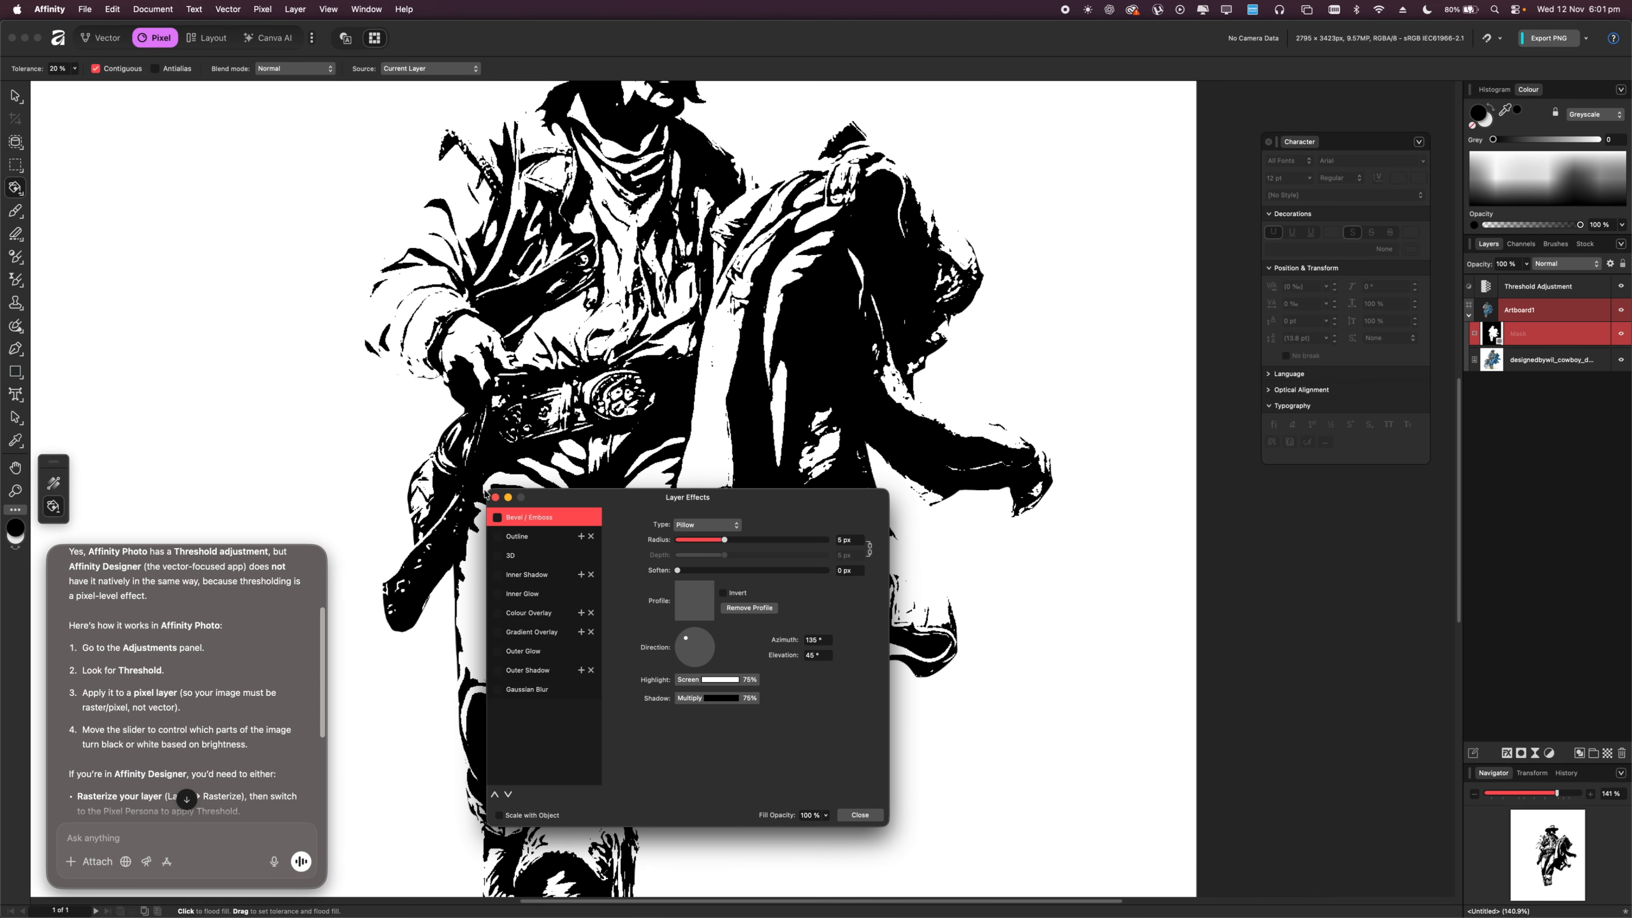
click(495, 498)
click(1543, 755)
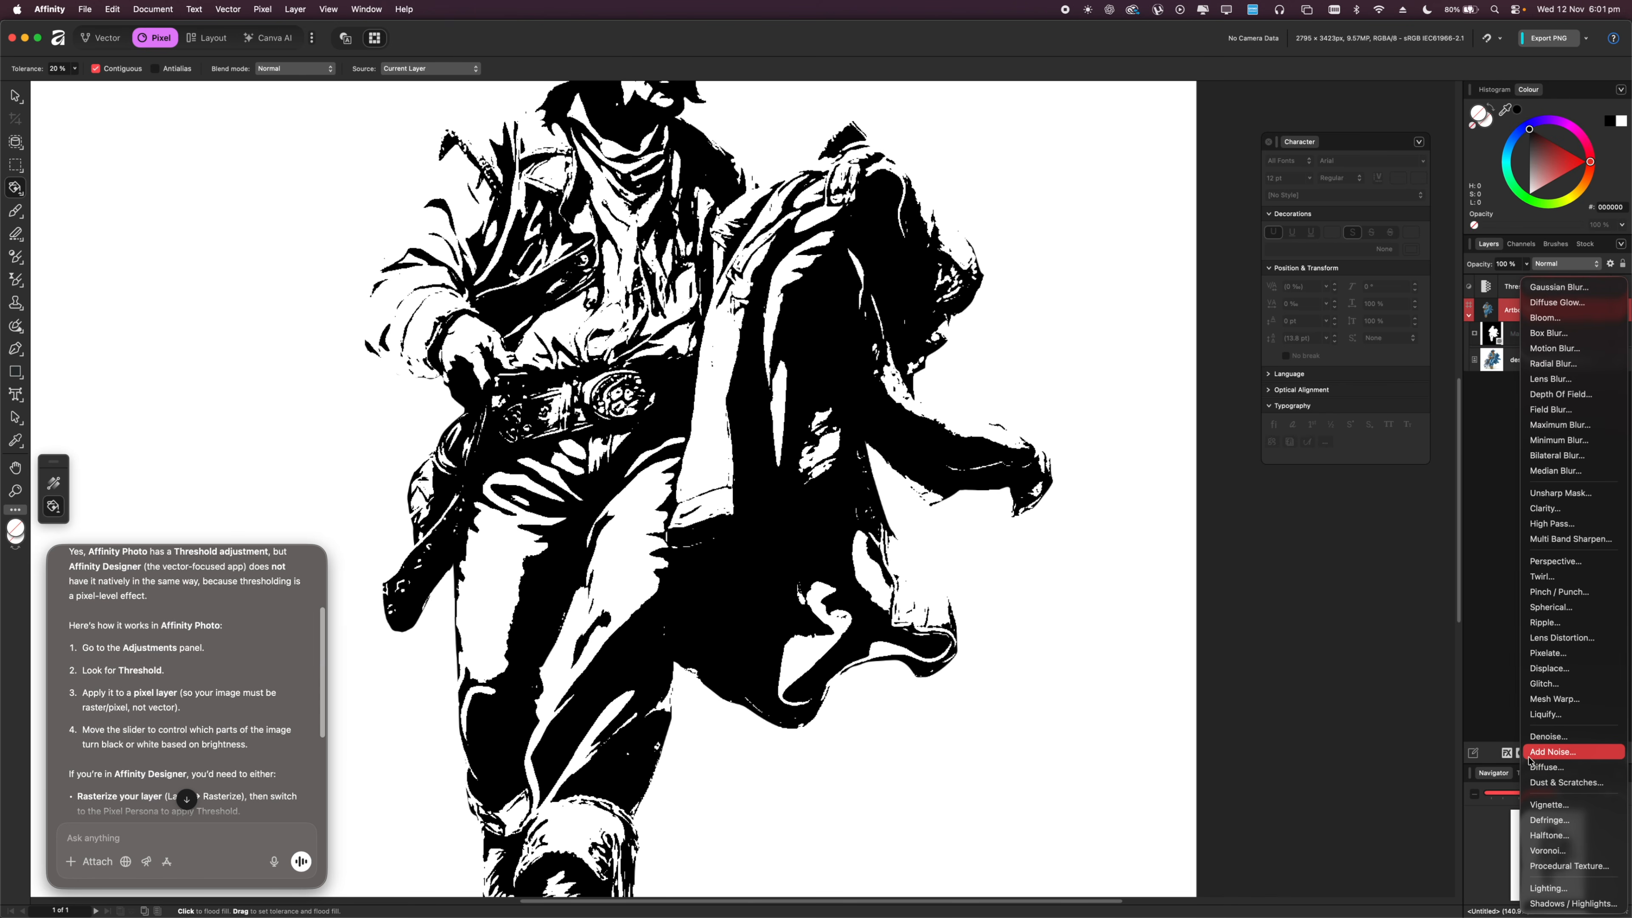
key(Escape)
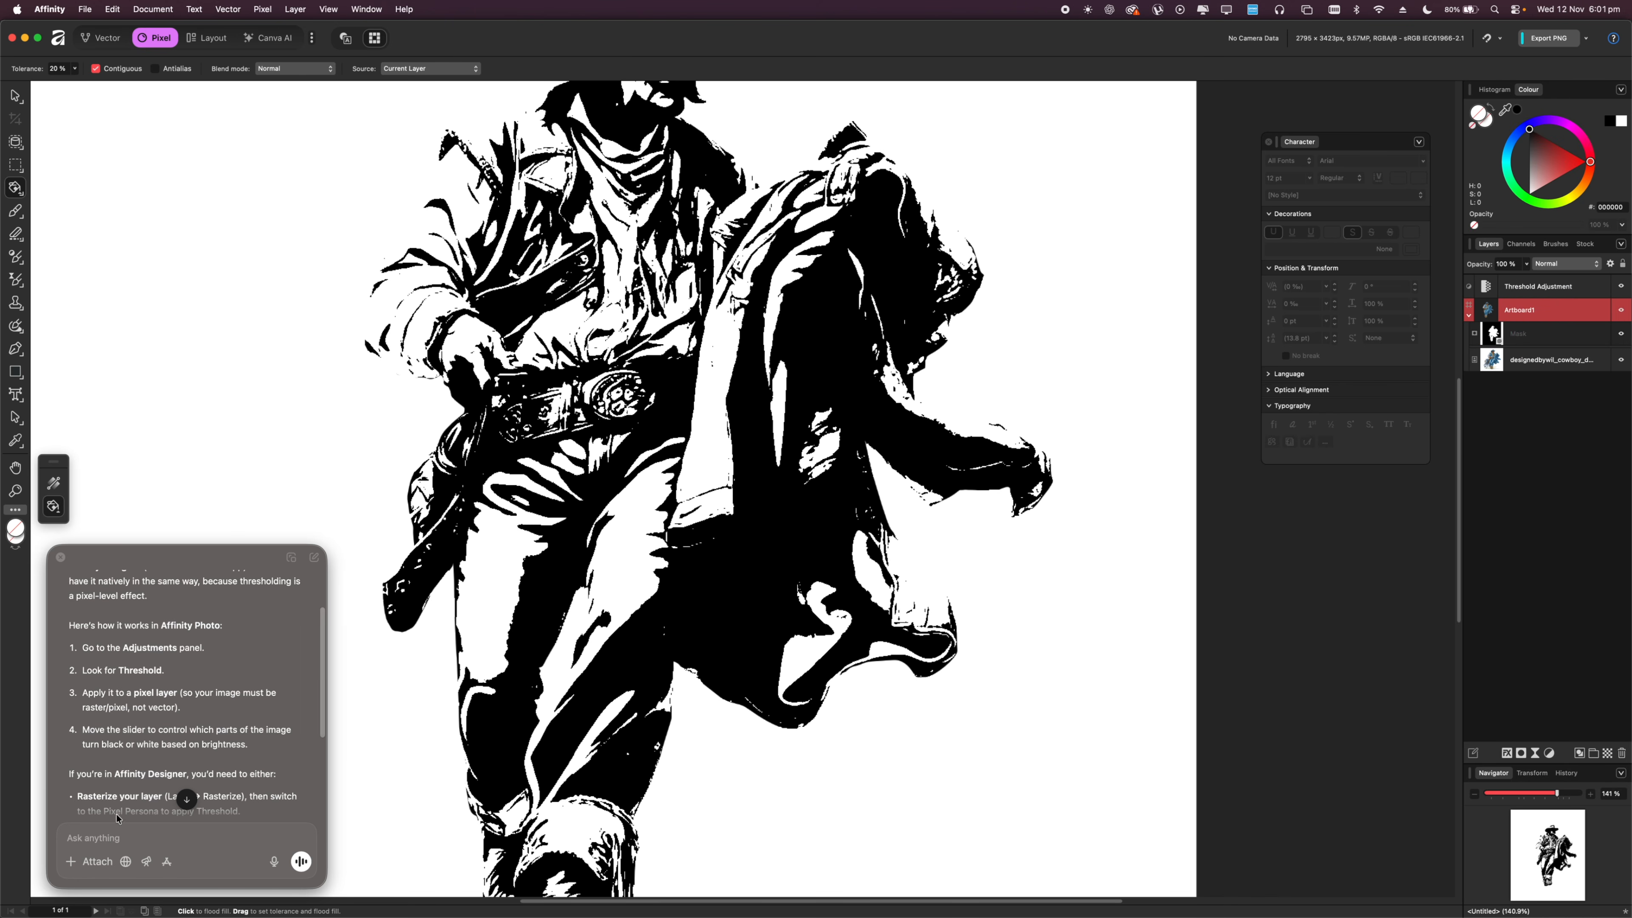
Ask the AI assistant how to add noise and read the Affinity Photo instructions in its answer.
click(110, 834)
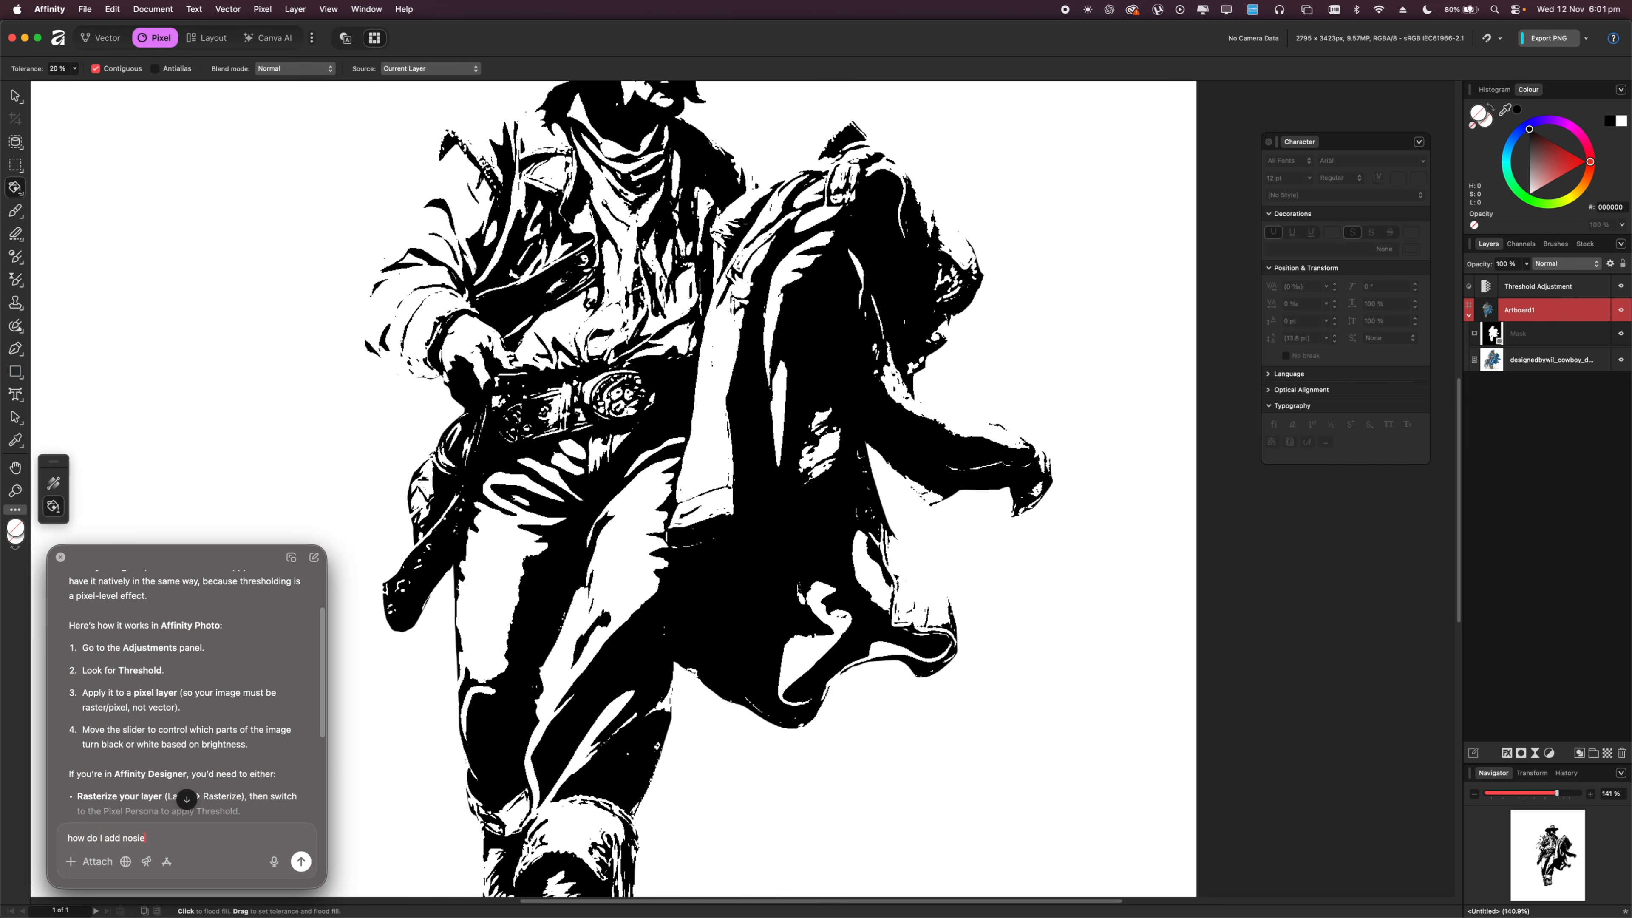
key(Return)
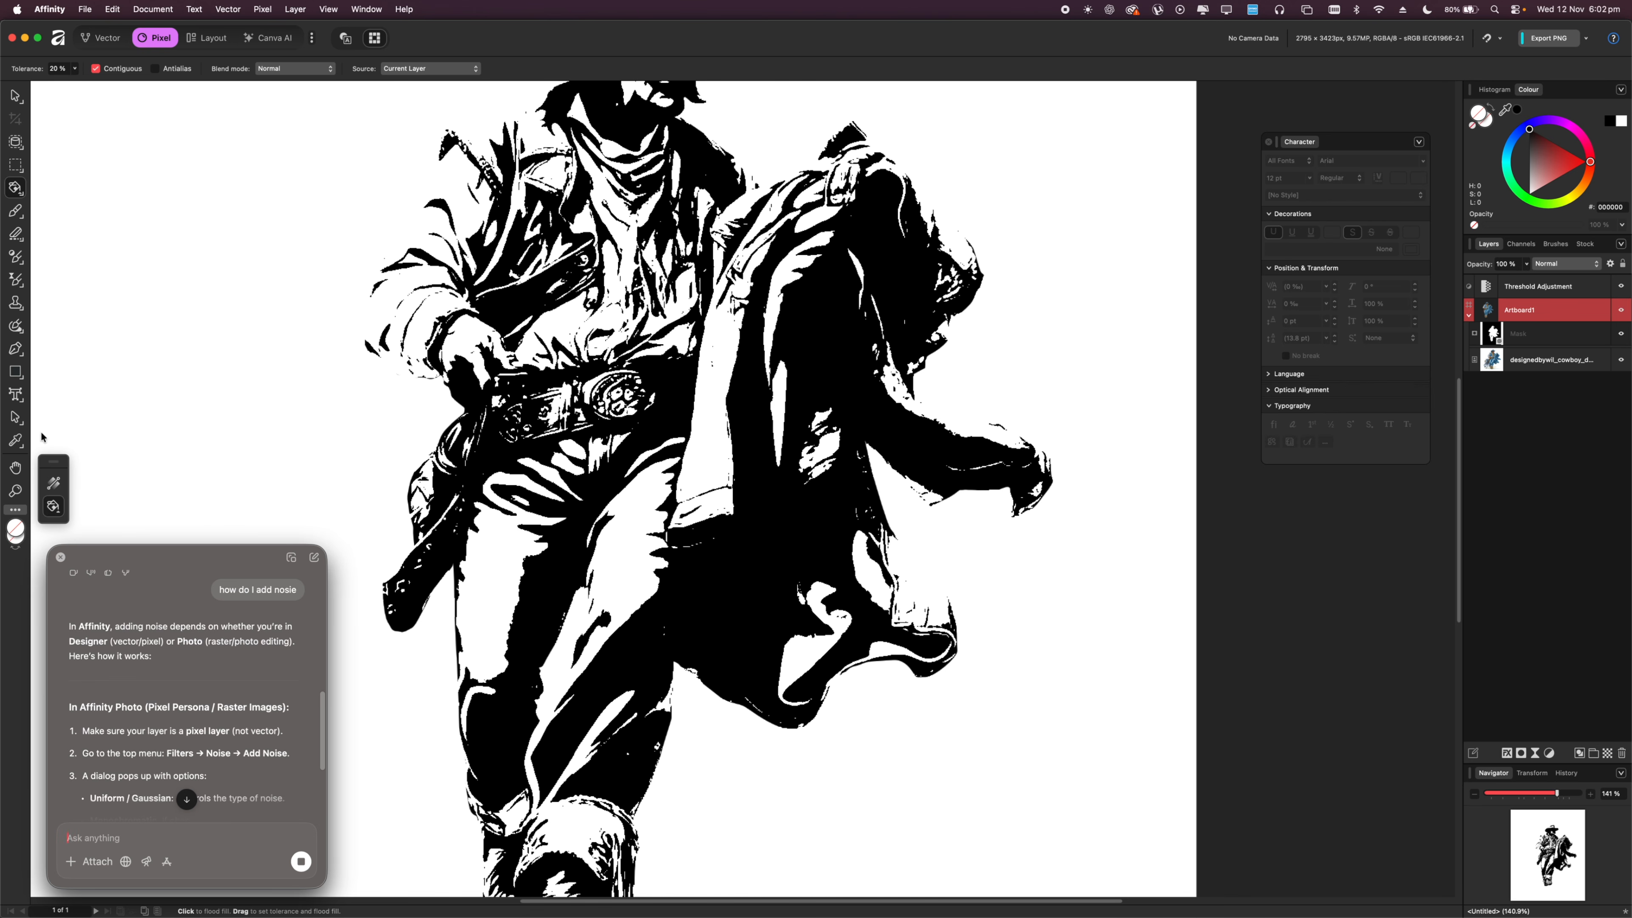
scroll(228, 706, down, 1)
scroll(161, 759, down, 4)
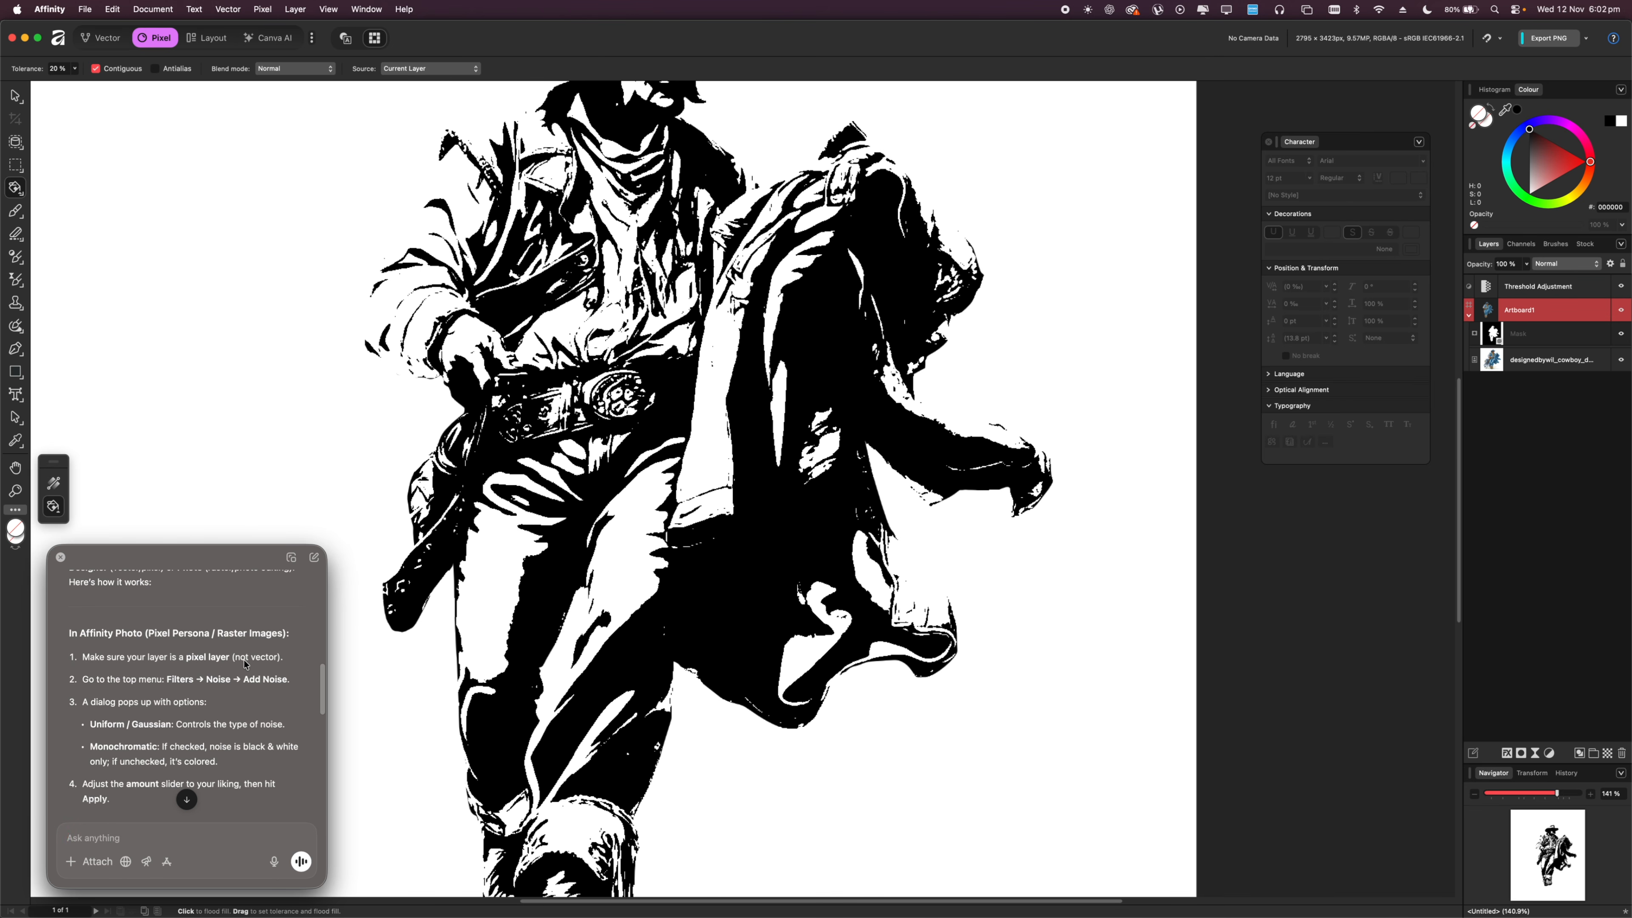
scroll(119, 700, down, 1)
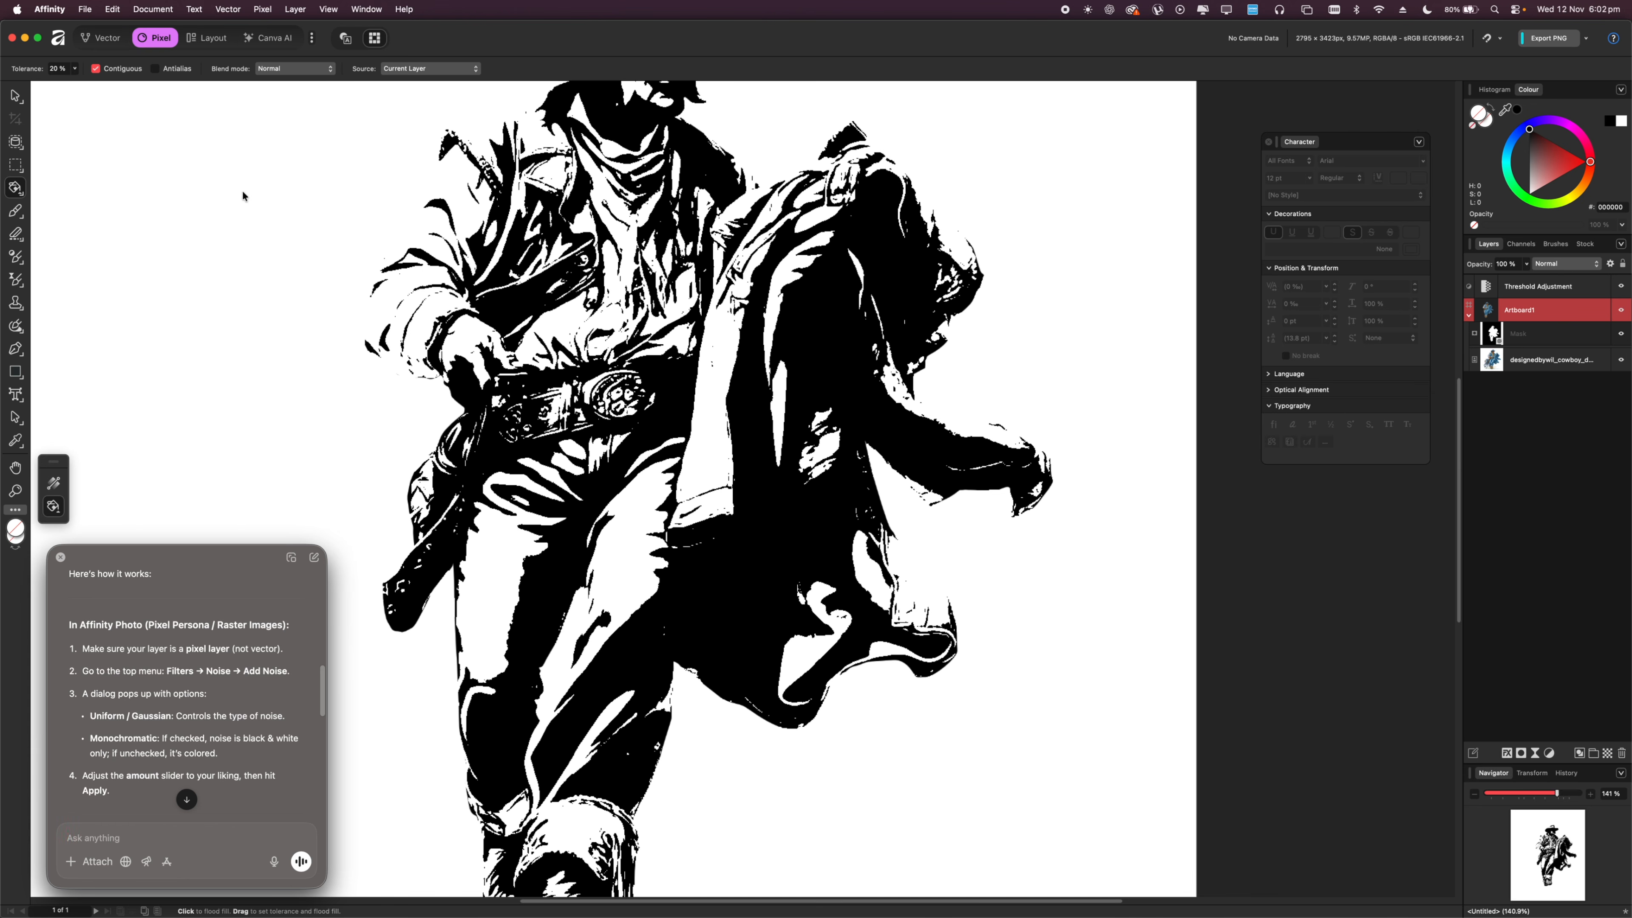
Apply a Gaussian Add Noise filter with raised intensity to the Artboard1 layer beneath the Threshold Adjustment and inspect the grain.
click(308, 5)
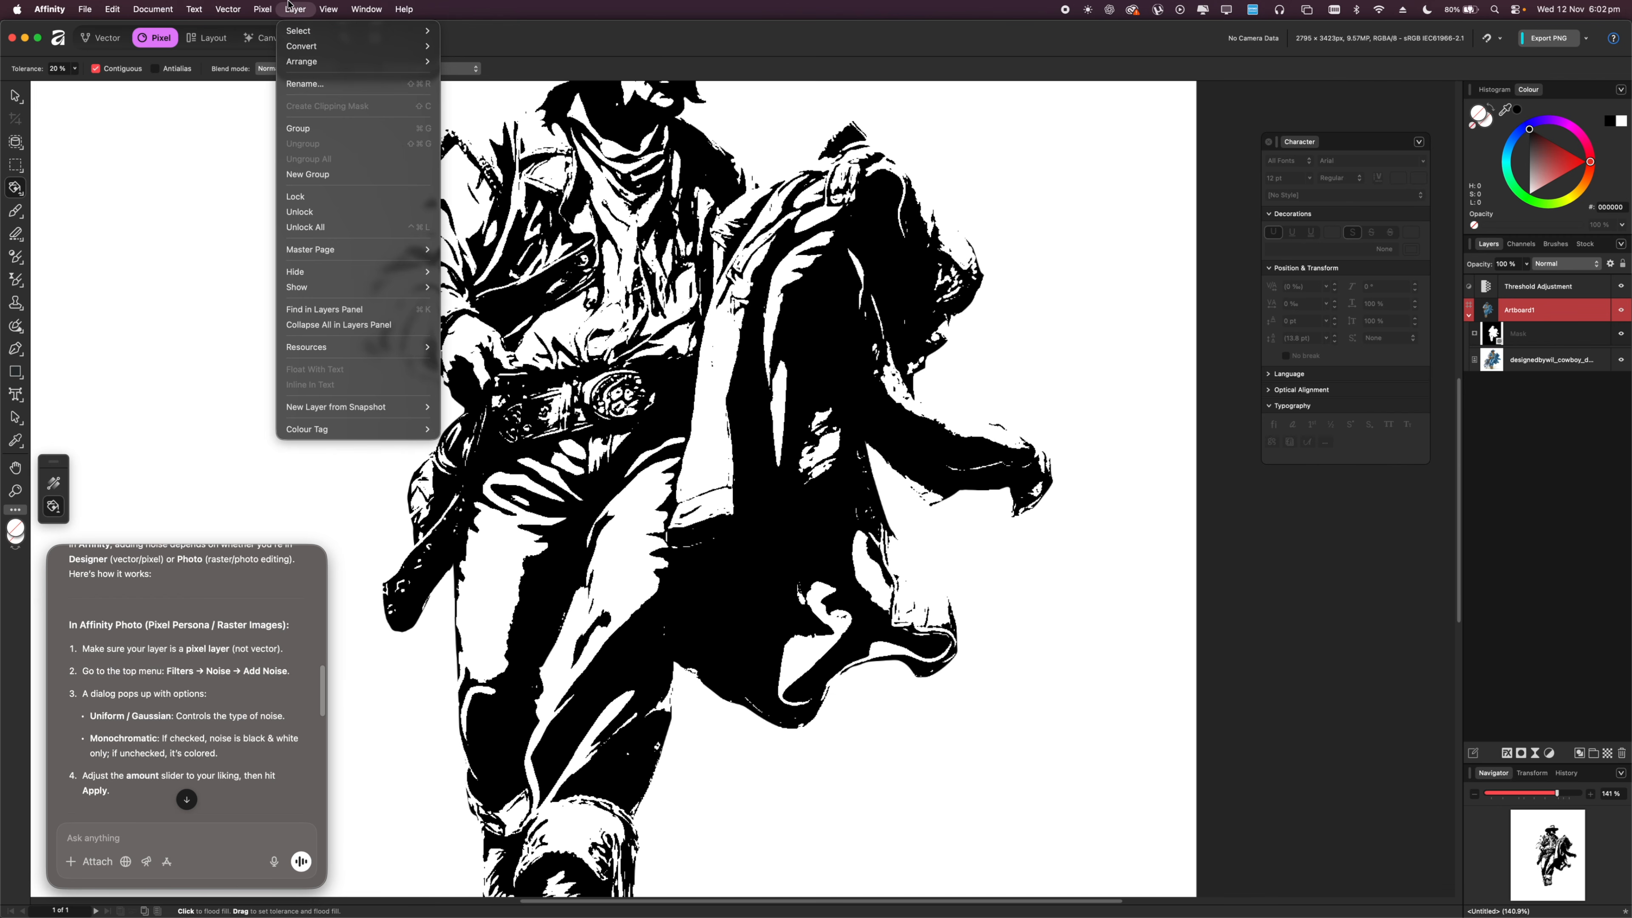
mouse_move(316, 7)
mouse_move(262, 9)
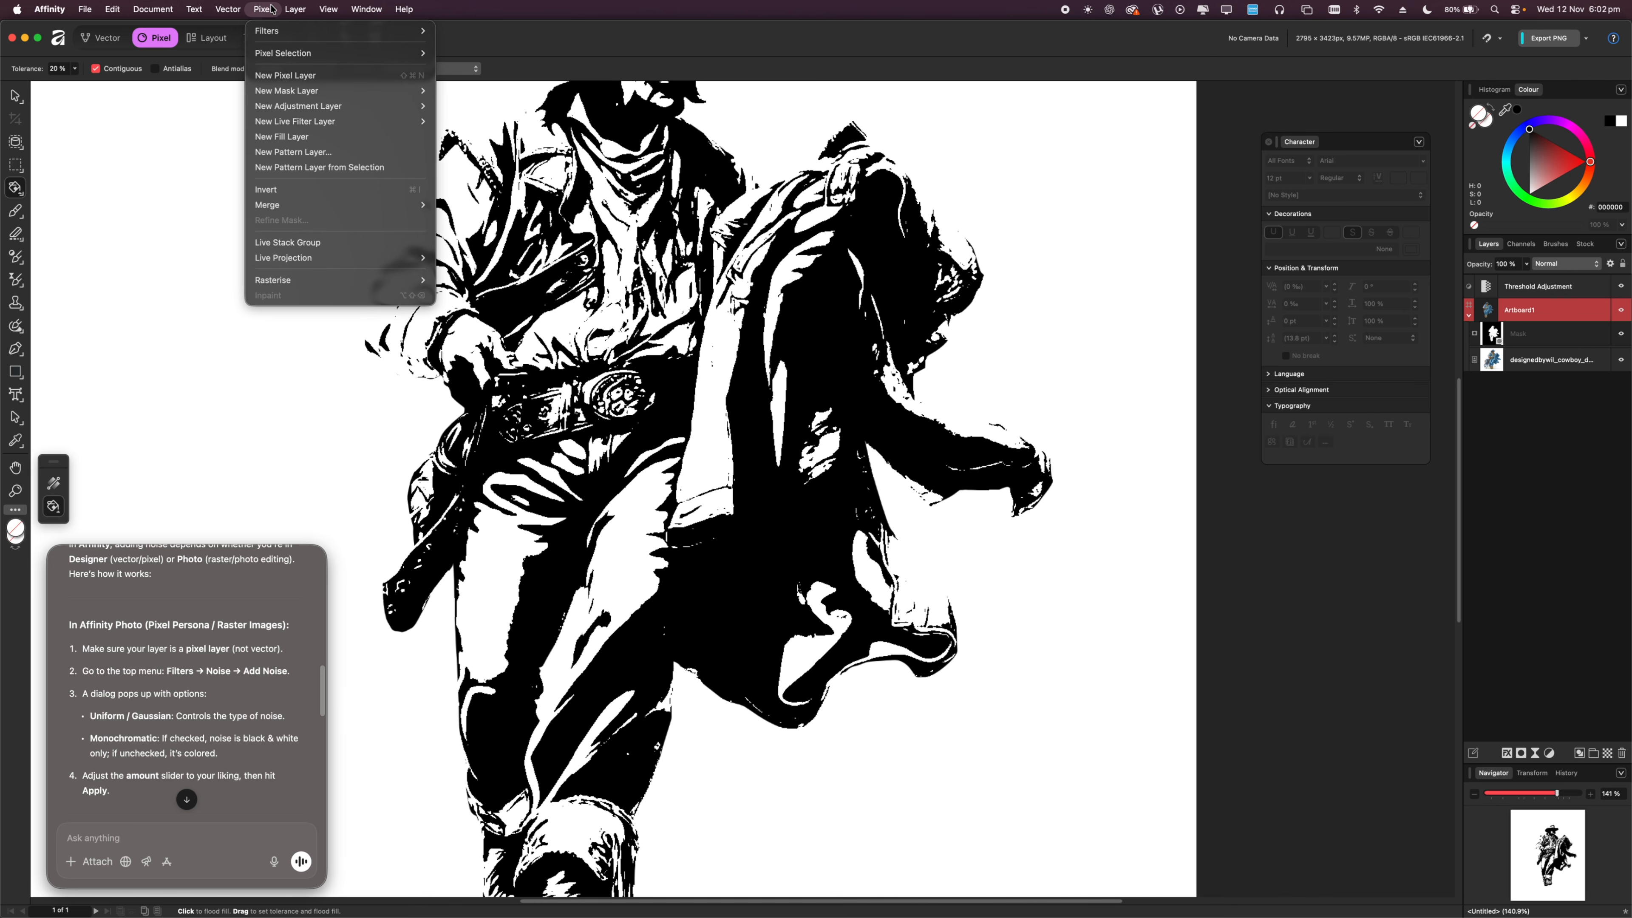
mouse_move(552, 99)
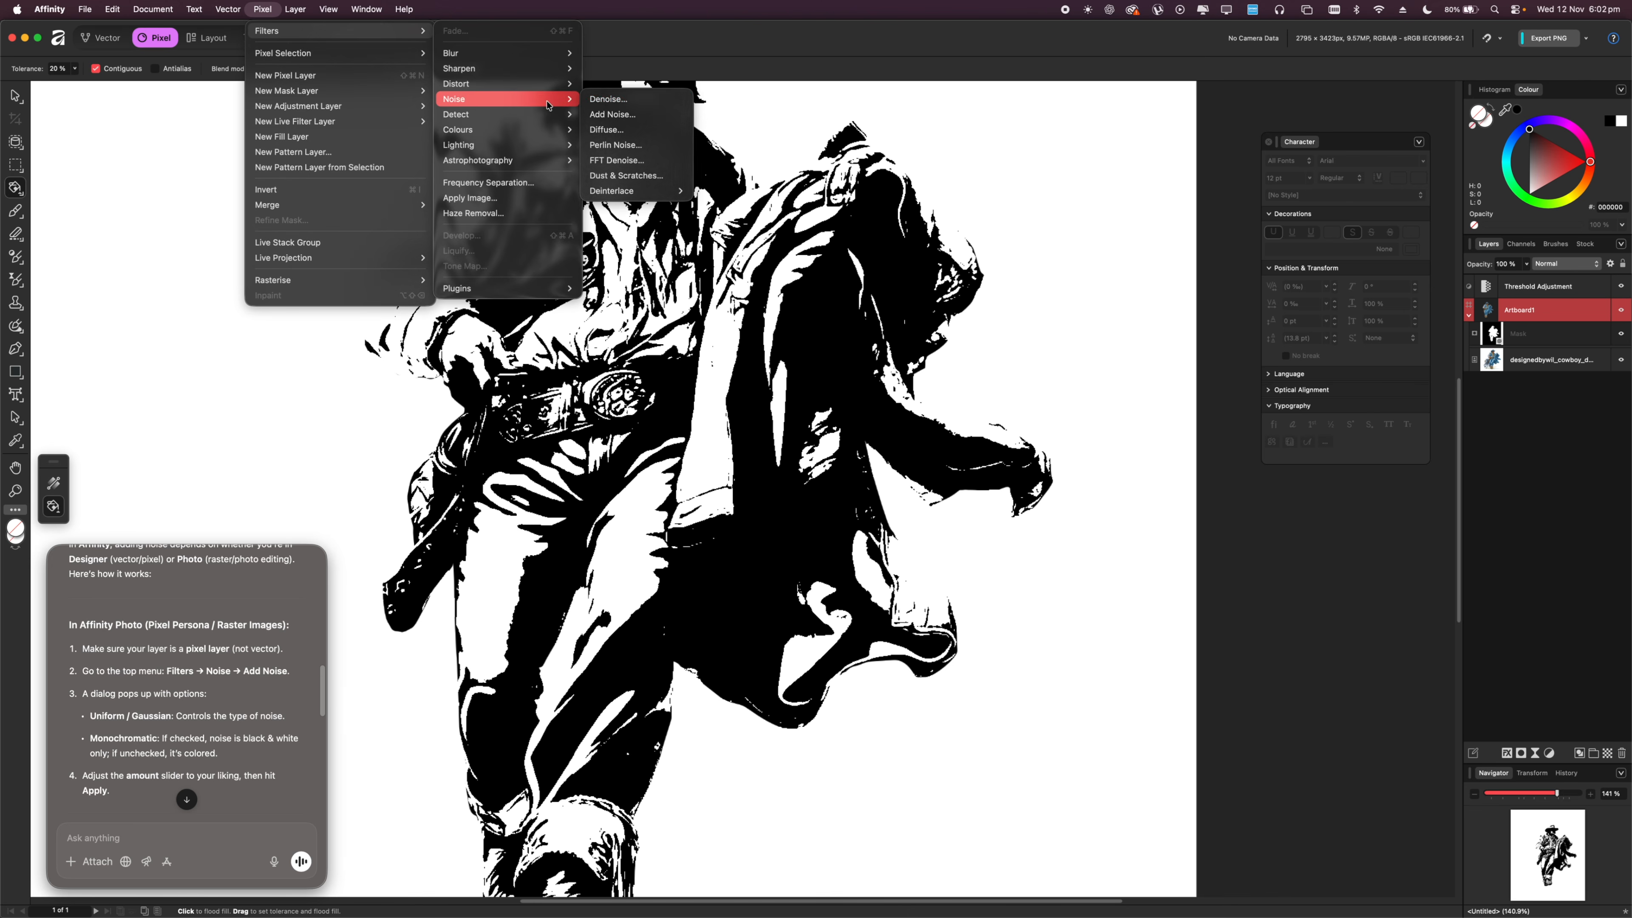
click(617, 116)
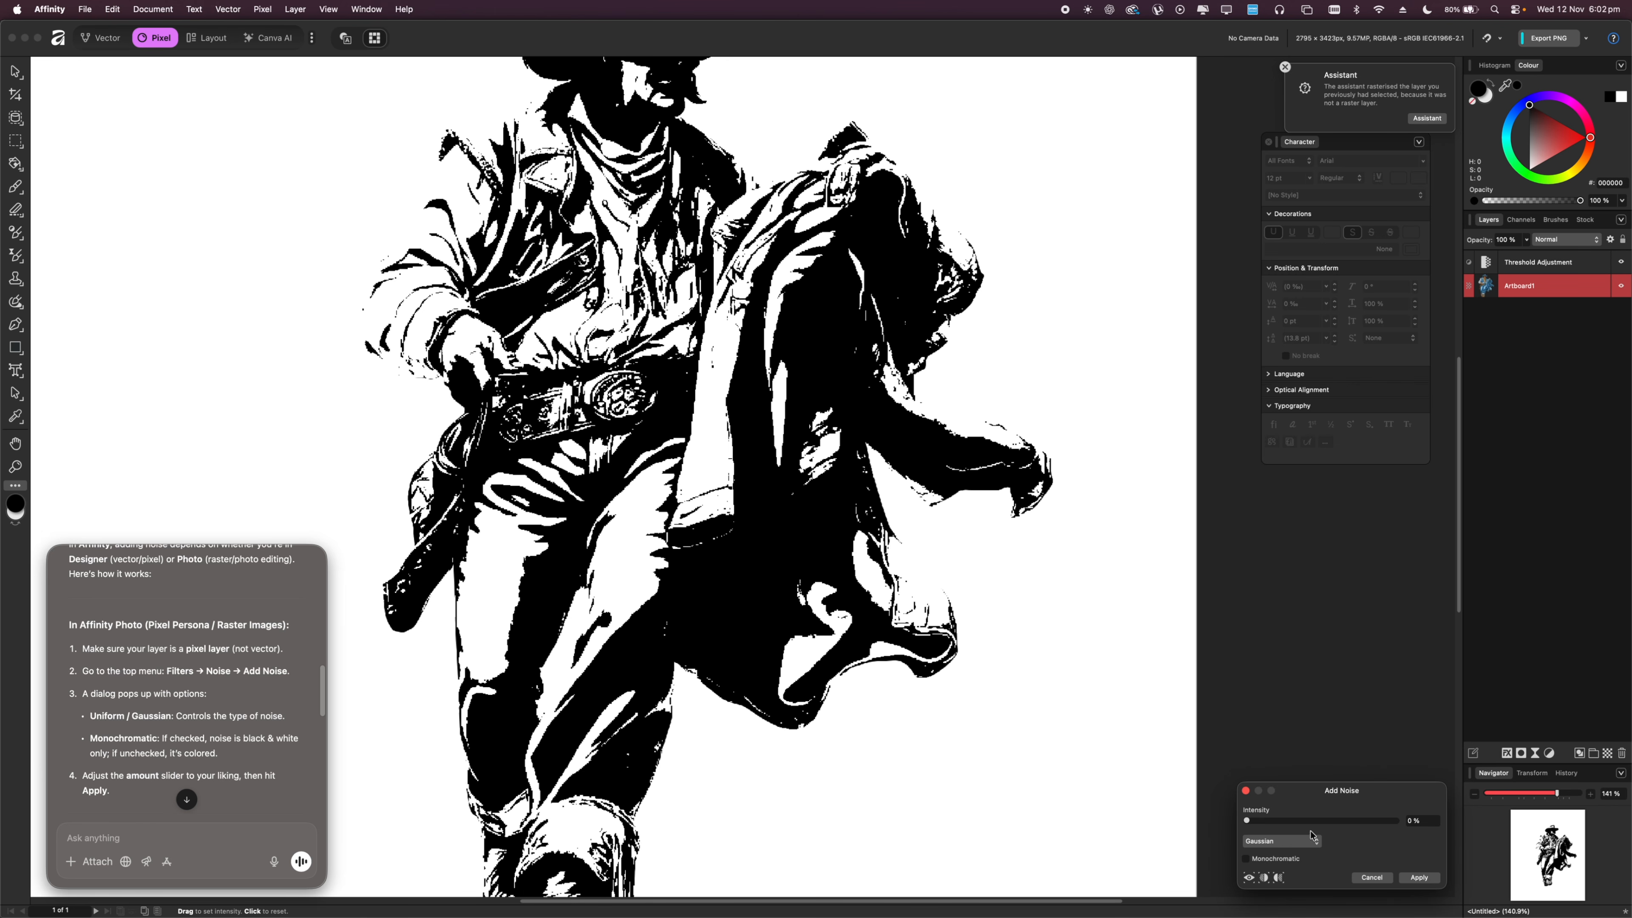
drag(1247, 825, 1352, 821)
click(1420, 880)
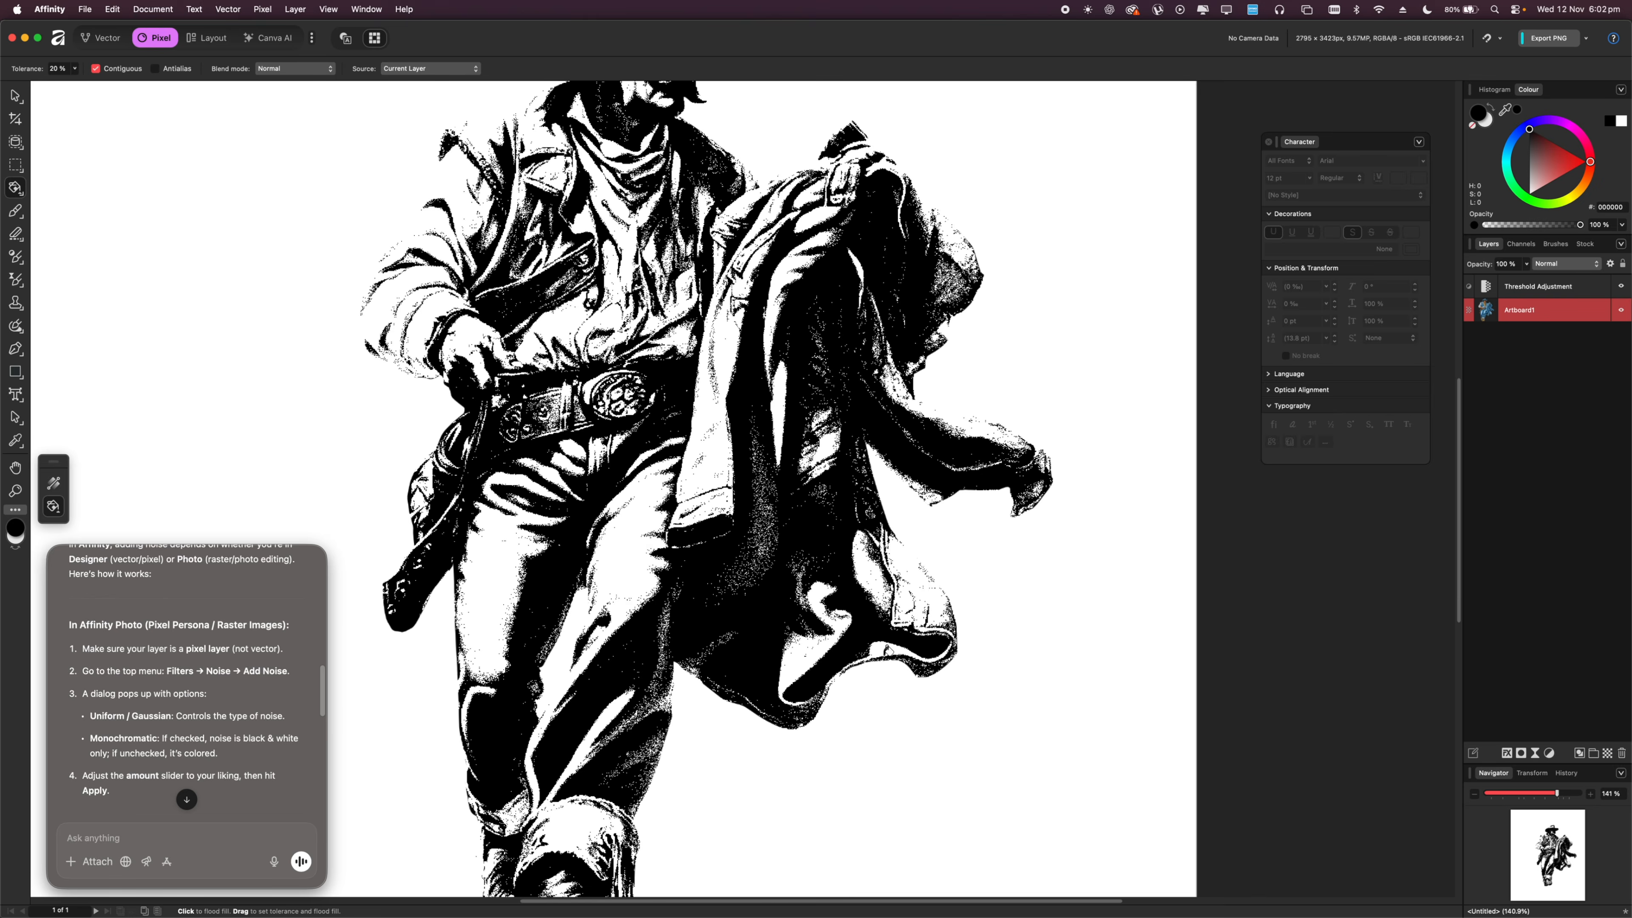
scroll(762, 549, down, 4)
scroll(705, 330, up, 6)
scroll(802, 496, up, 3)
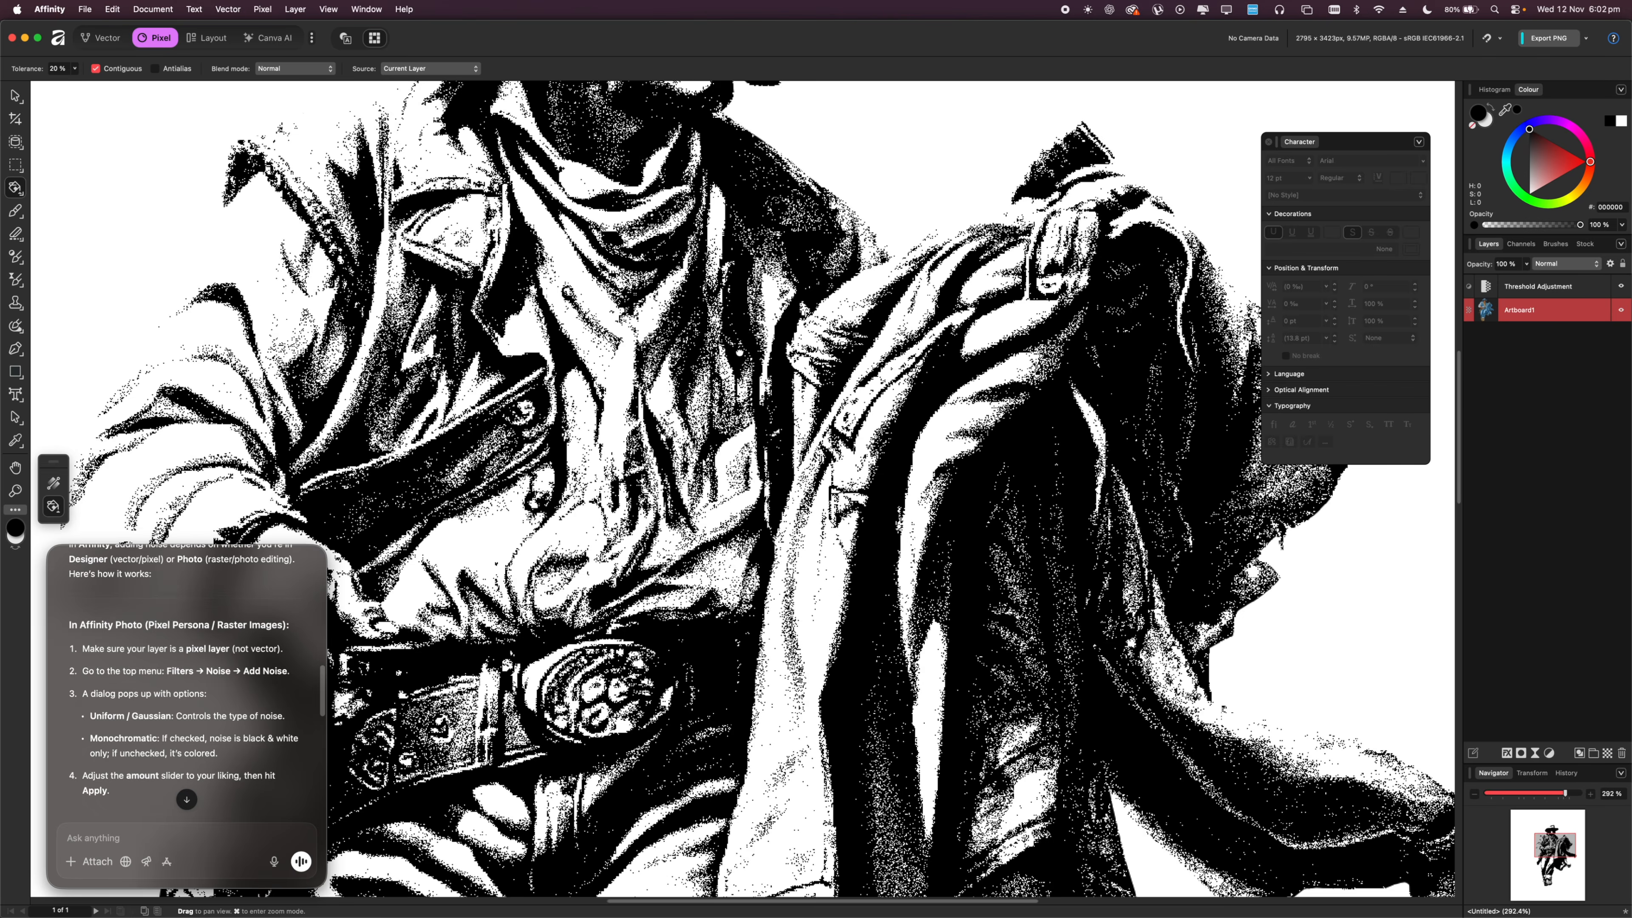
Open the live filter choices for the unmasked Artboard1 layer.
click(1549, 291)
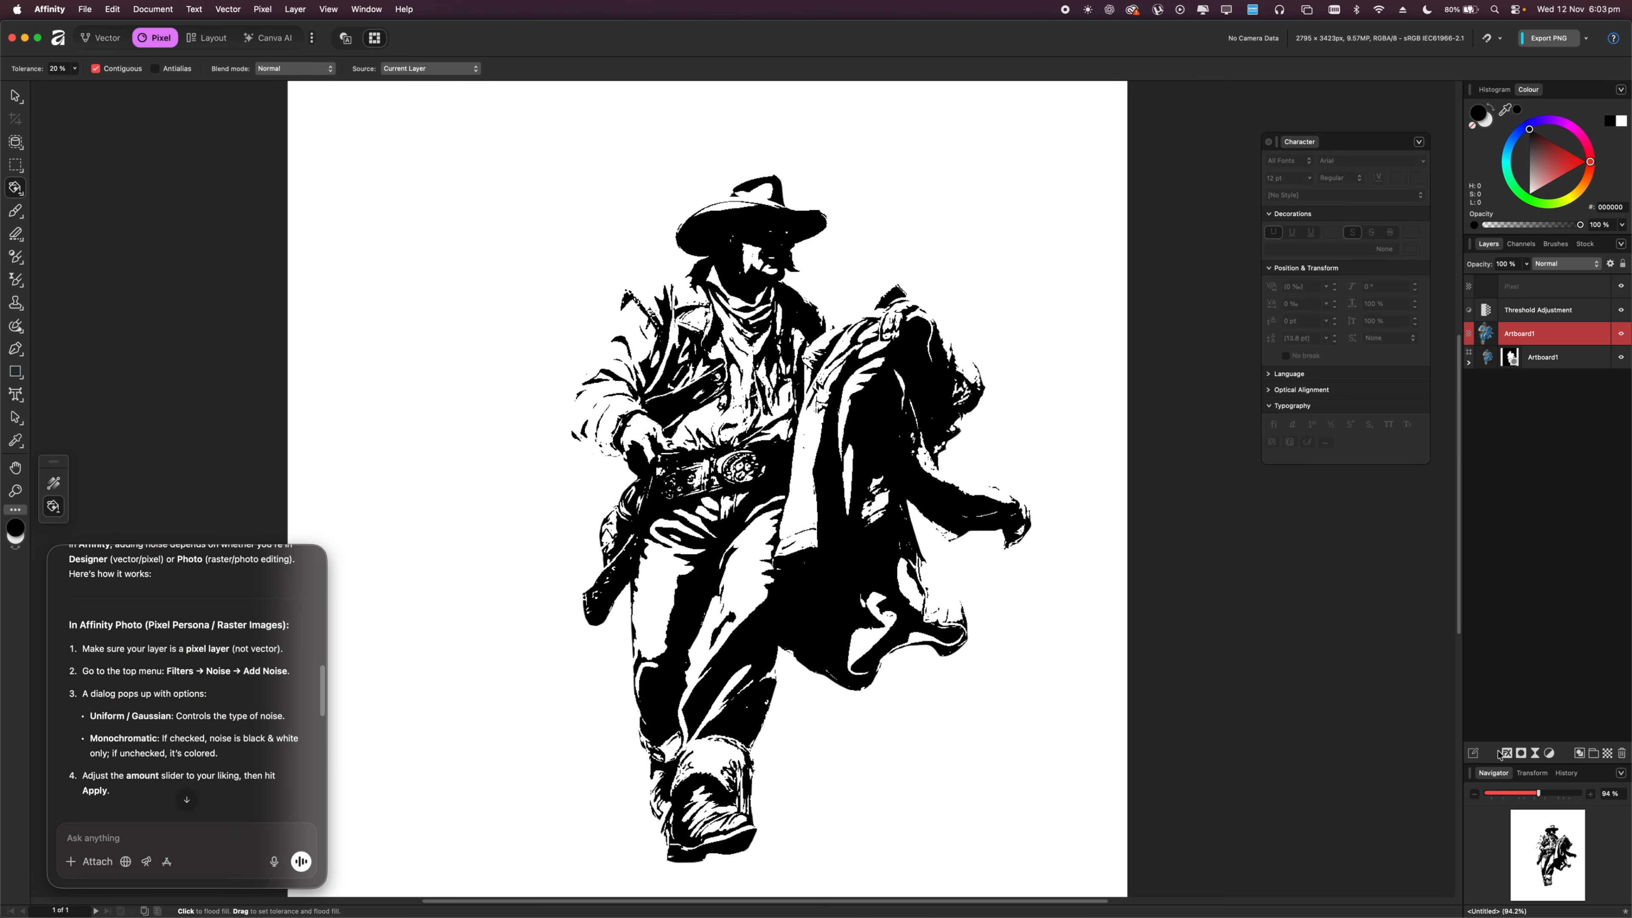
click(1535, 753)
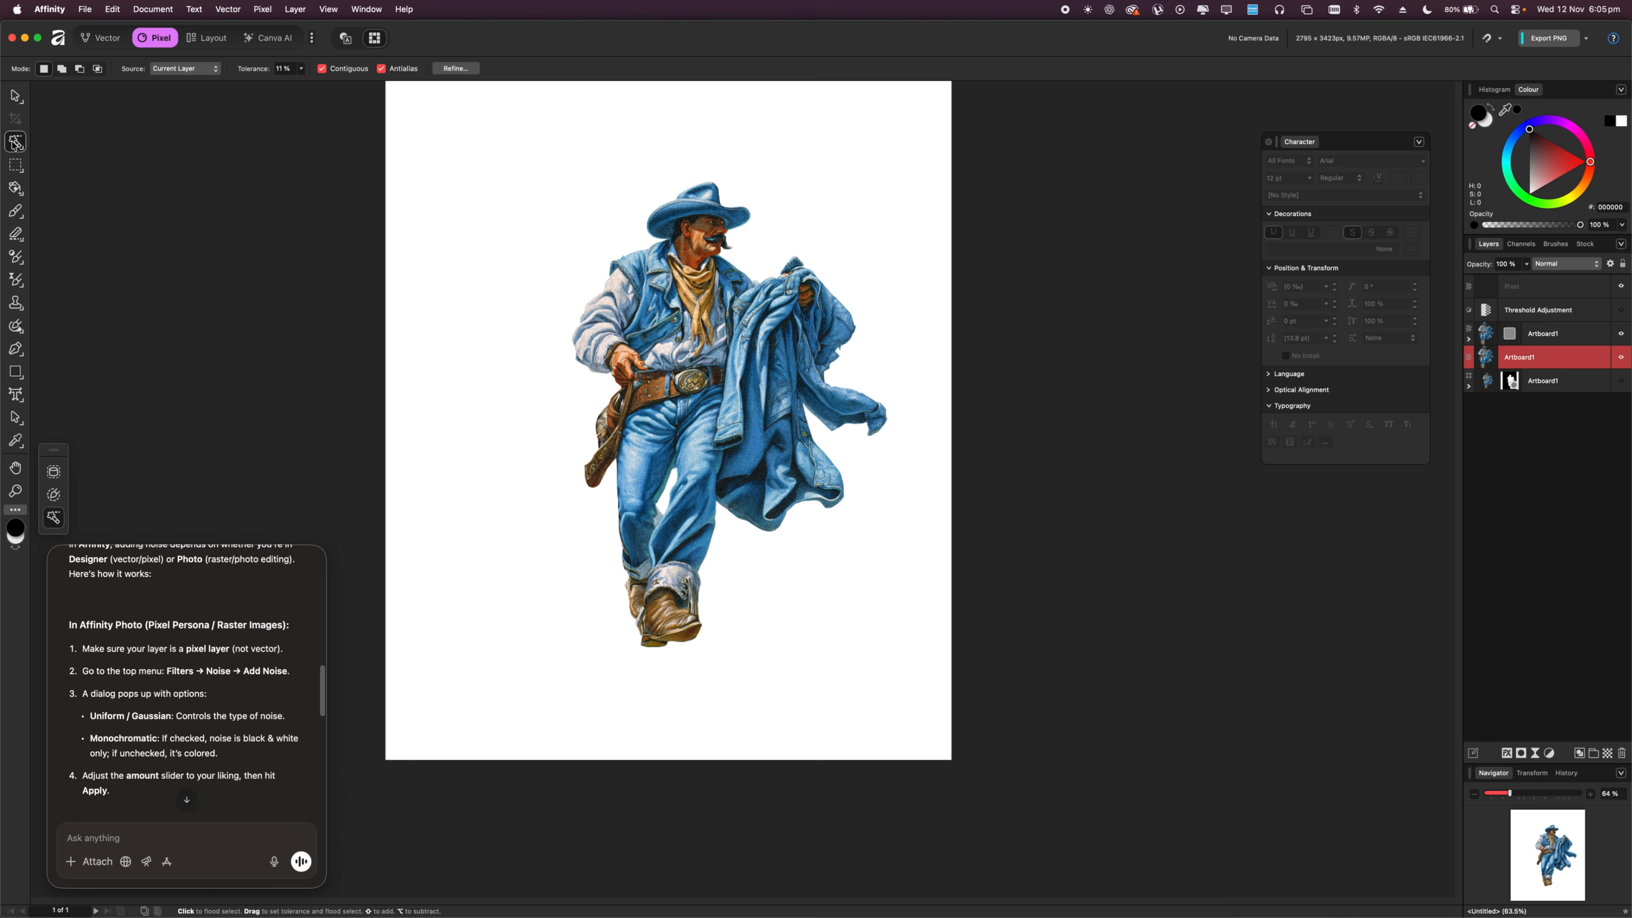
Select the cowboy and the denim jacket he carries on the Artboard1 layer with the Object Selection Tool.
click(64, 139)
drag(599, 195, 900, 658)
scroll(882, 612, up, 5)
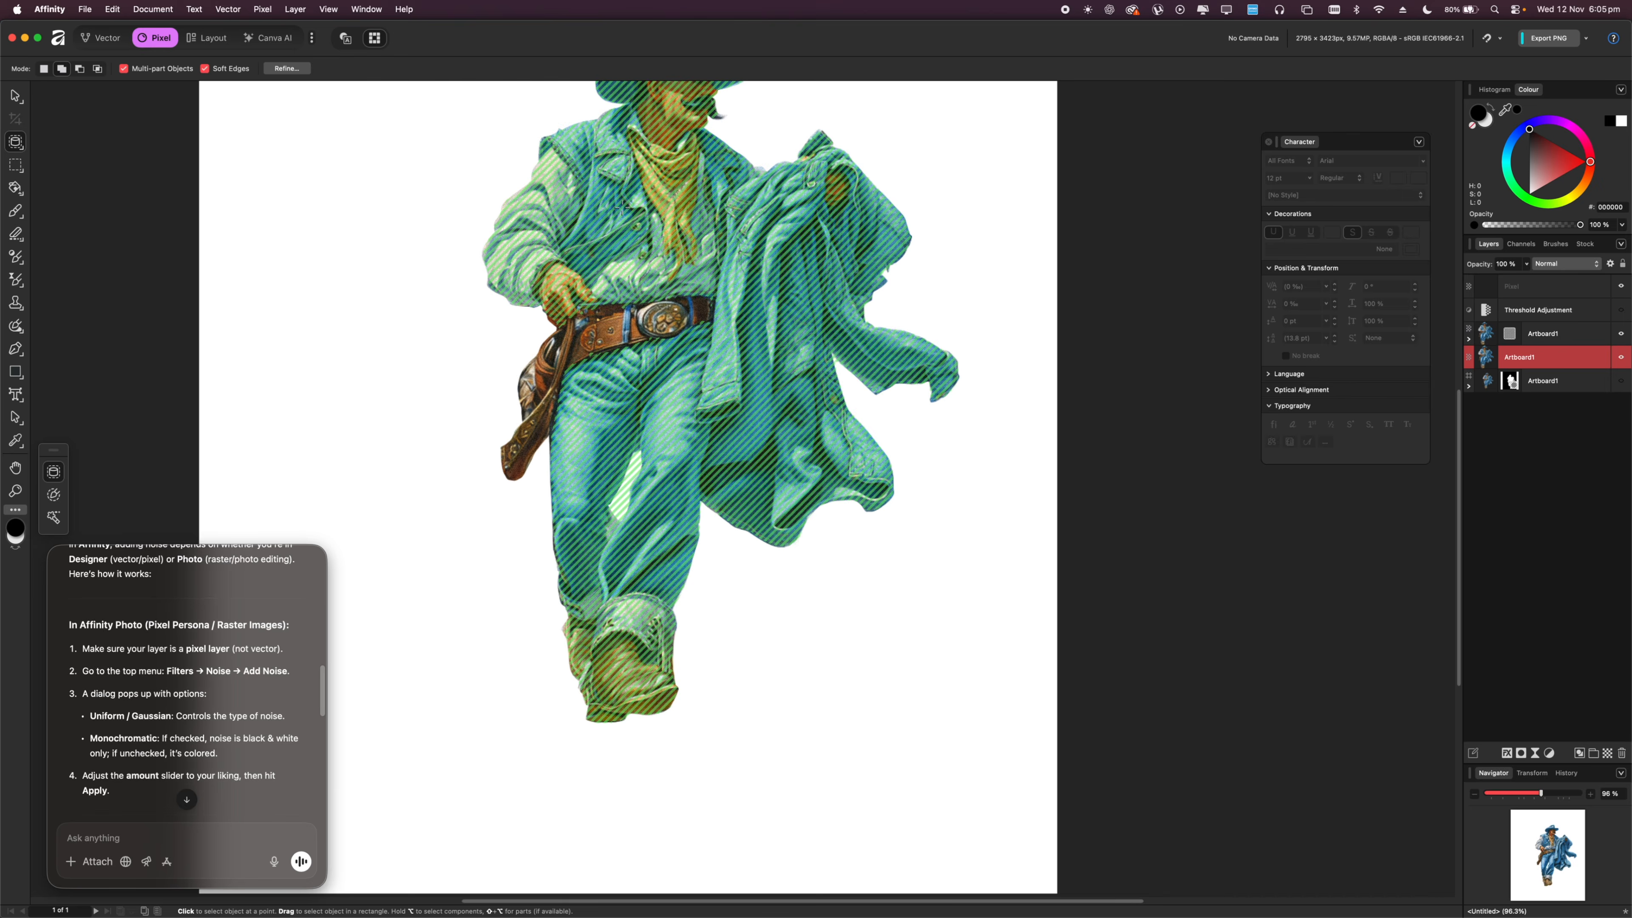
click(753, 349)
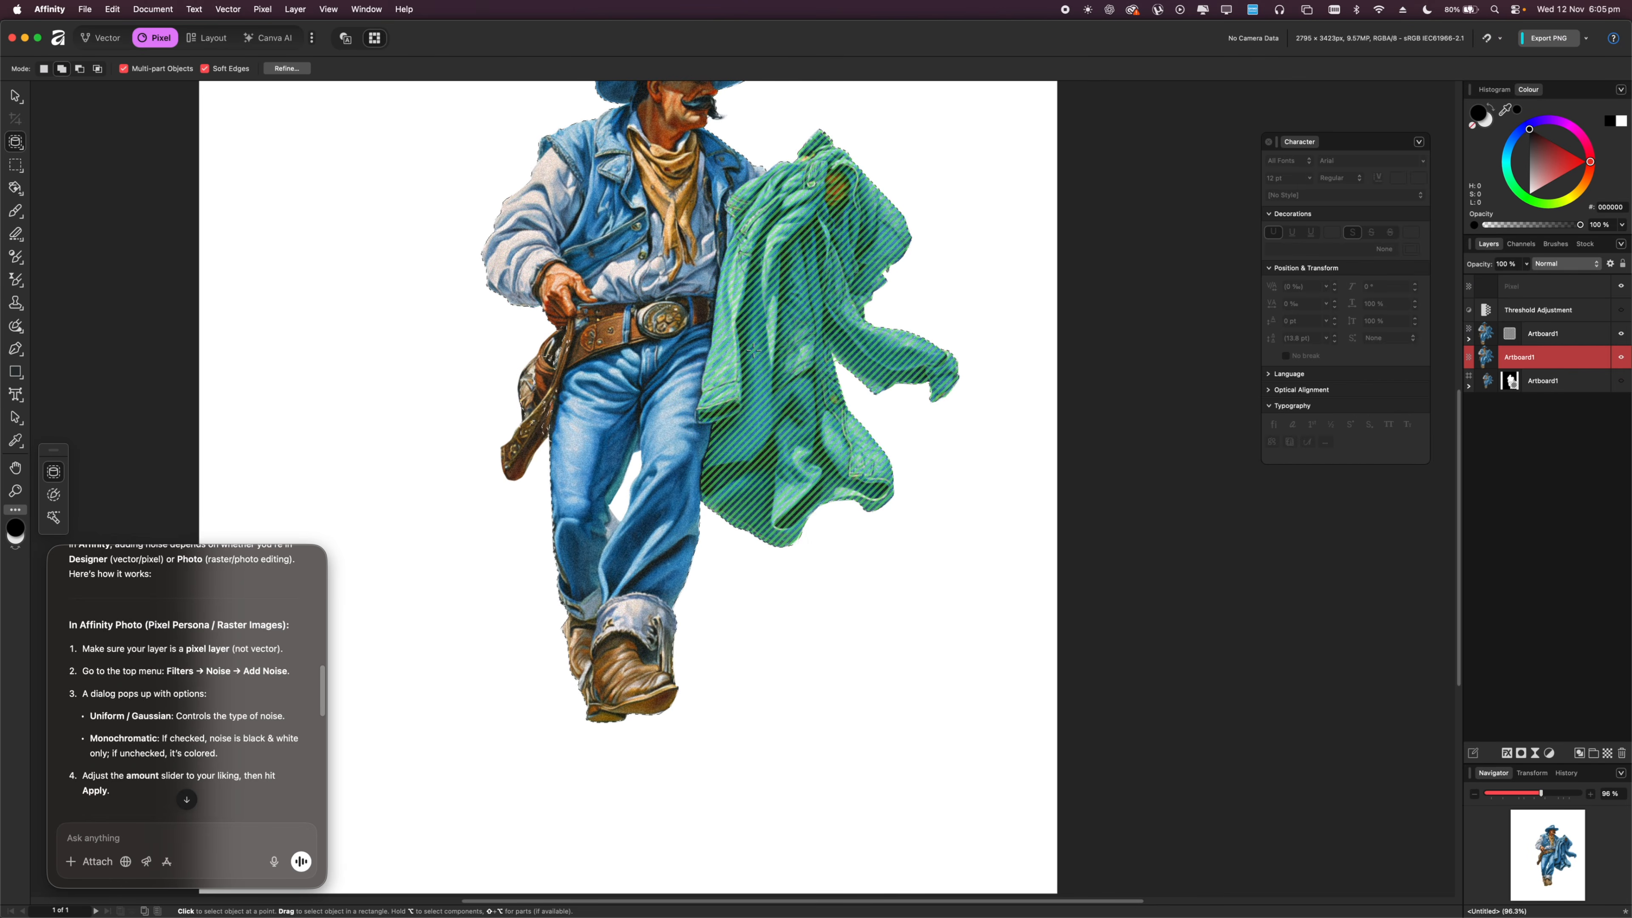
scroll(1269, 374, up, 2)
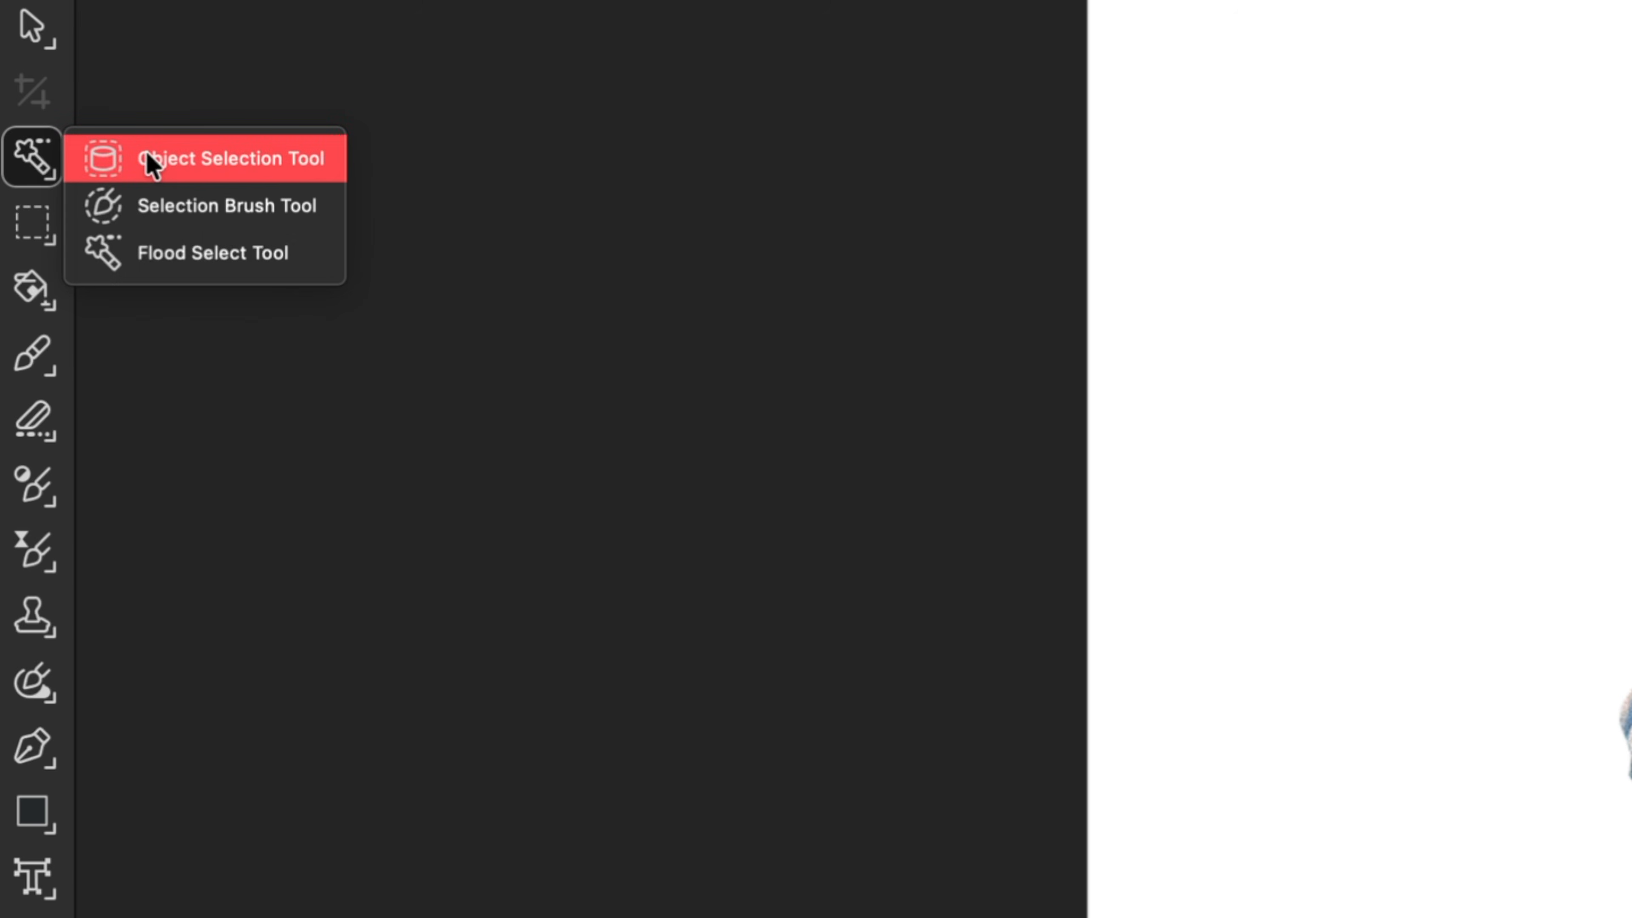
click(149, 159)
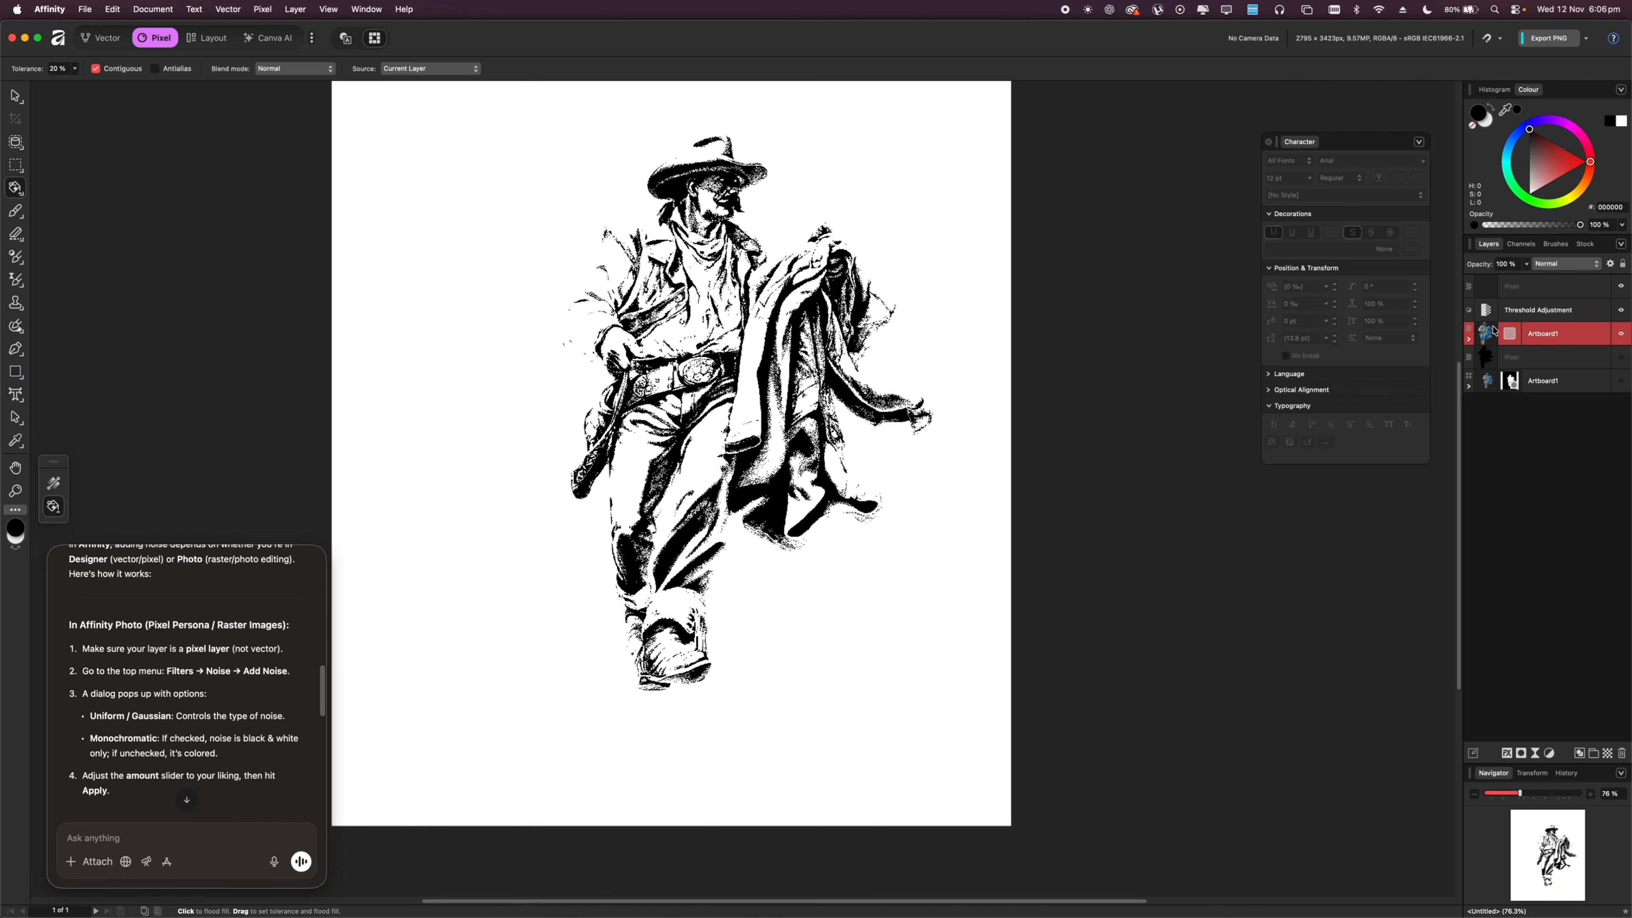
Add a new pixel layer directly above the Threshold Adjustment and make a pixel selection from the Shadows tonal range.
click(1522, 311)
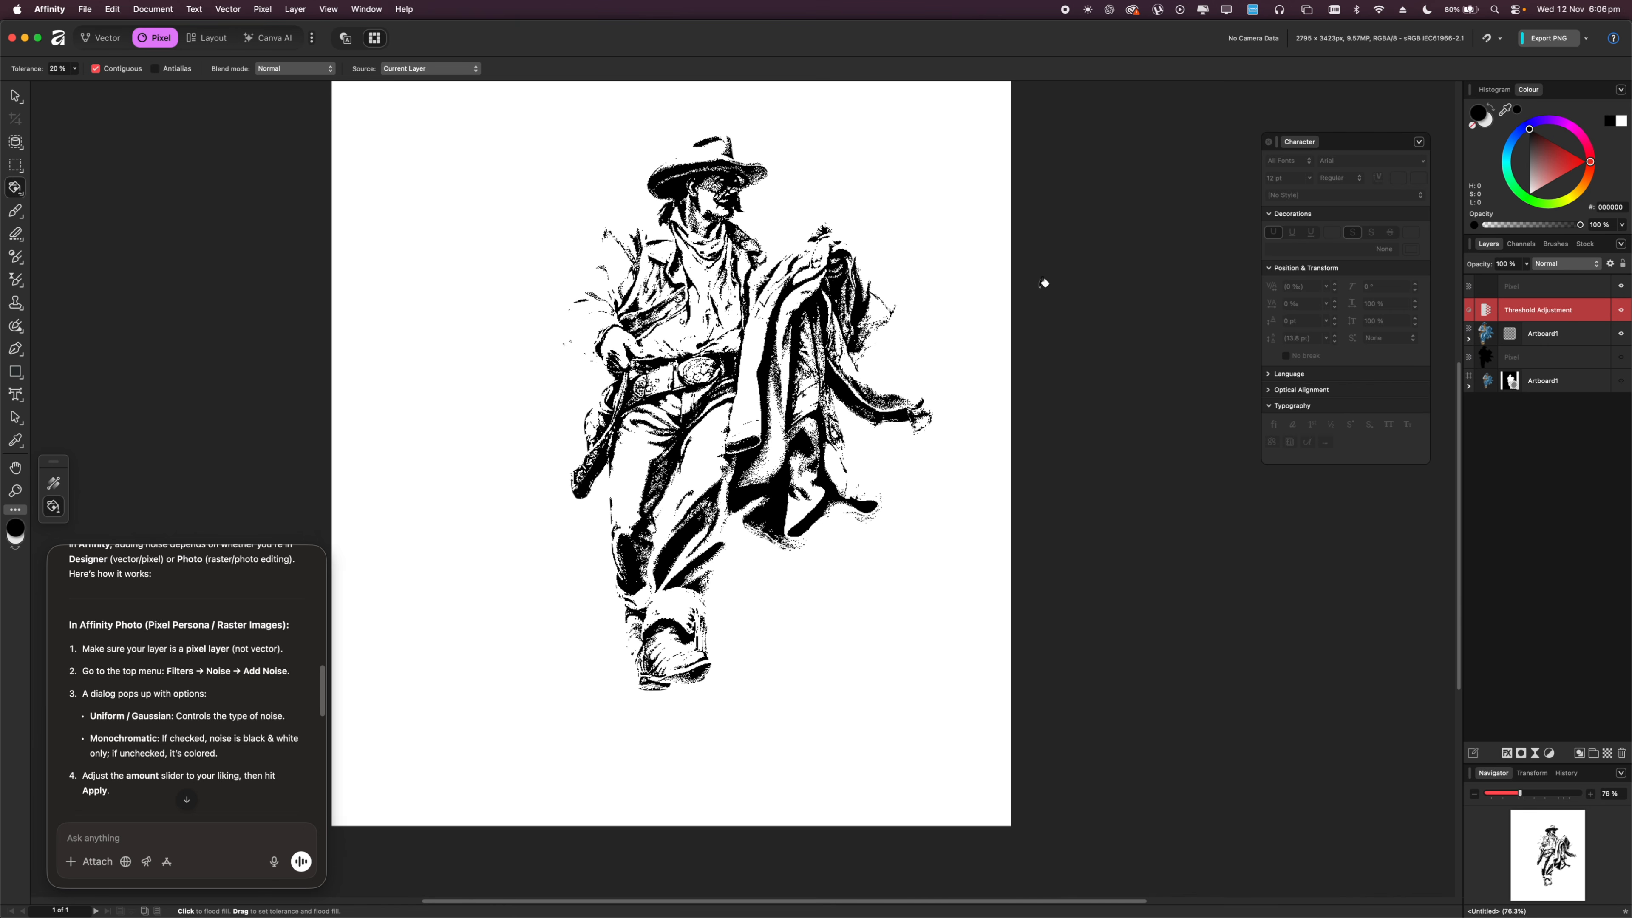
click(1608, 755)
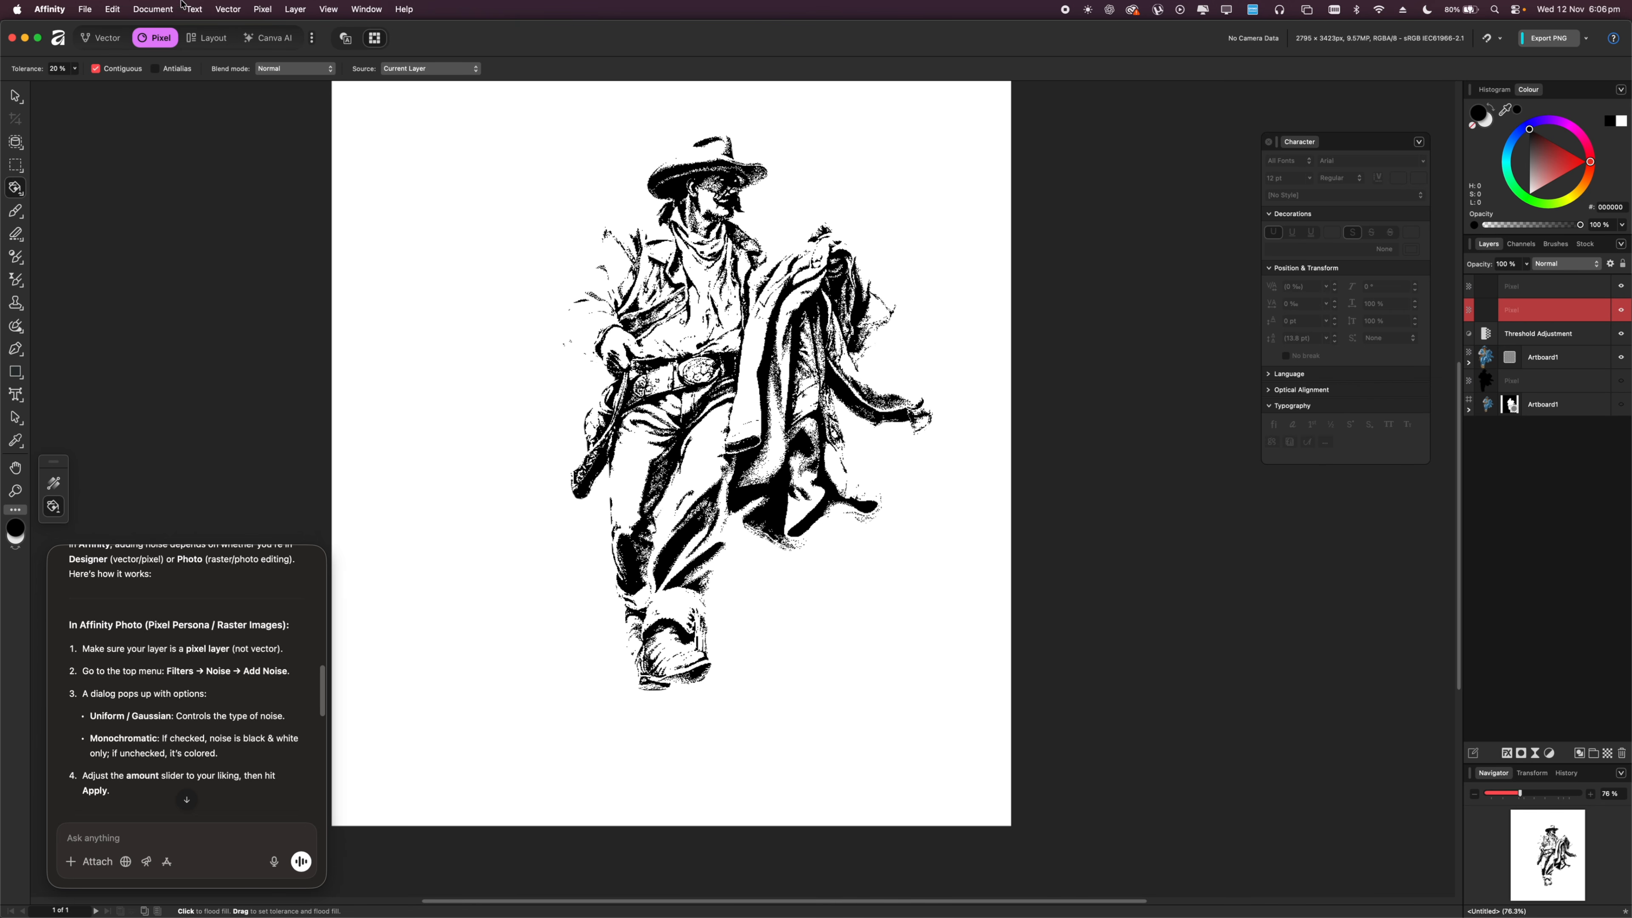
click(266, 12)
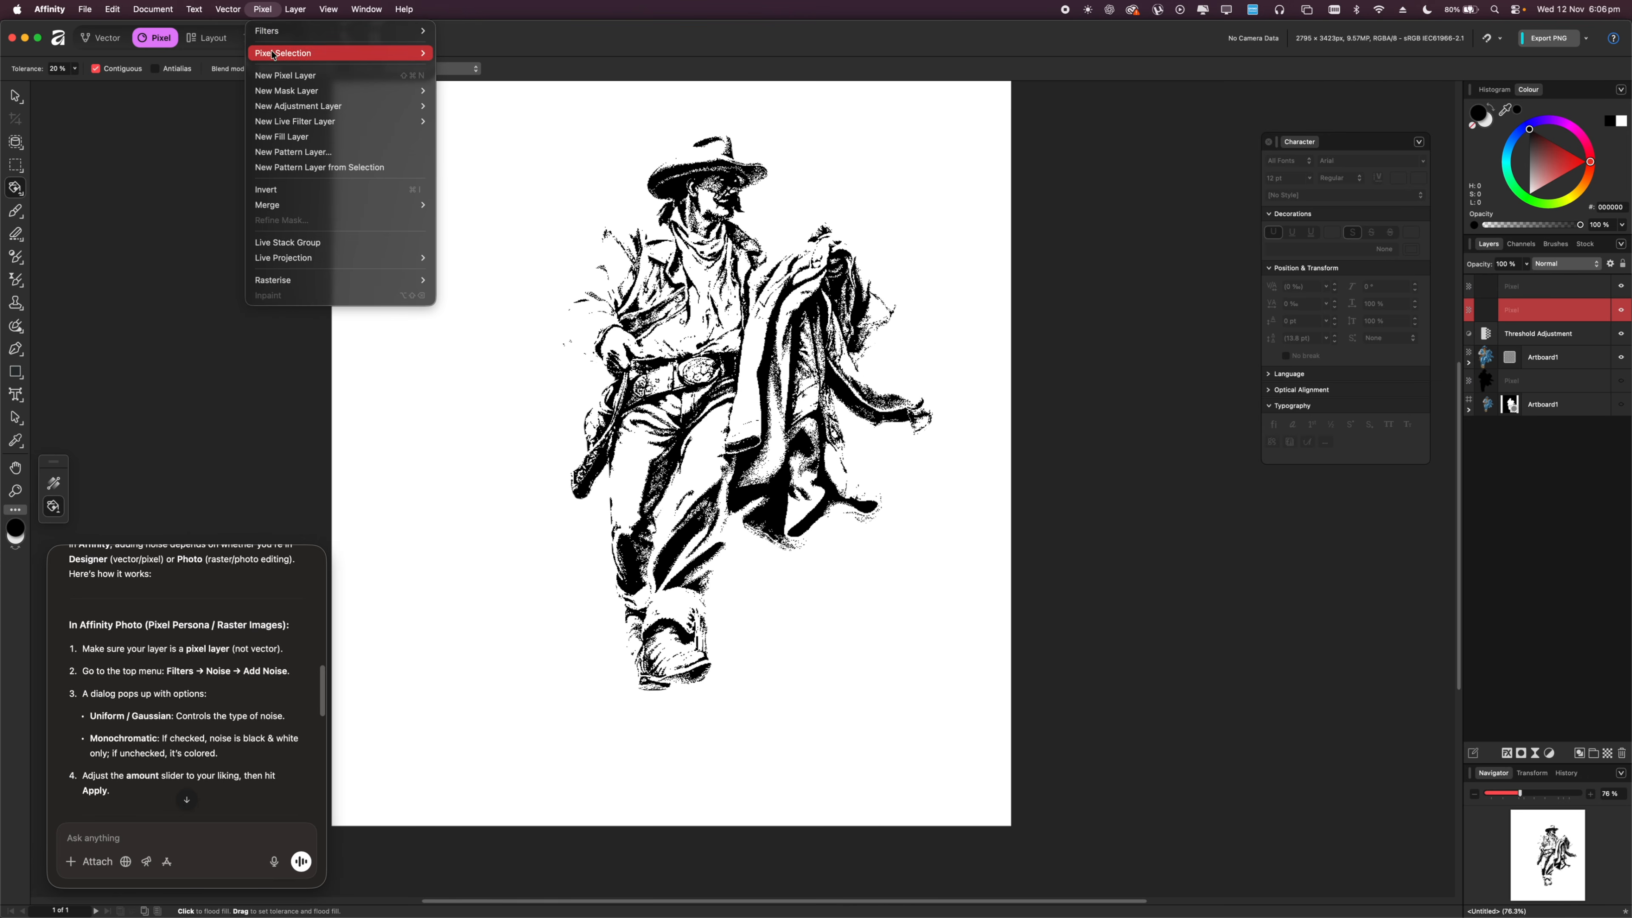
mouse_move(360, 53)
mouse_move(511, 219)
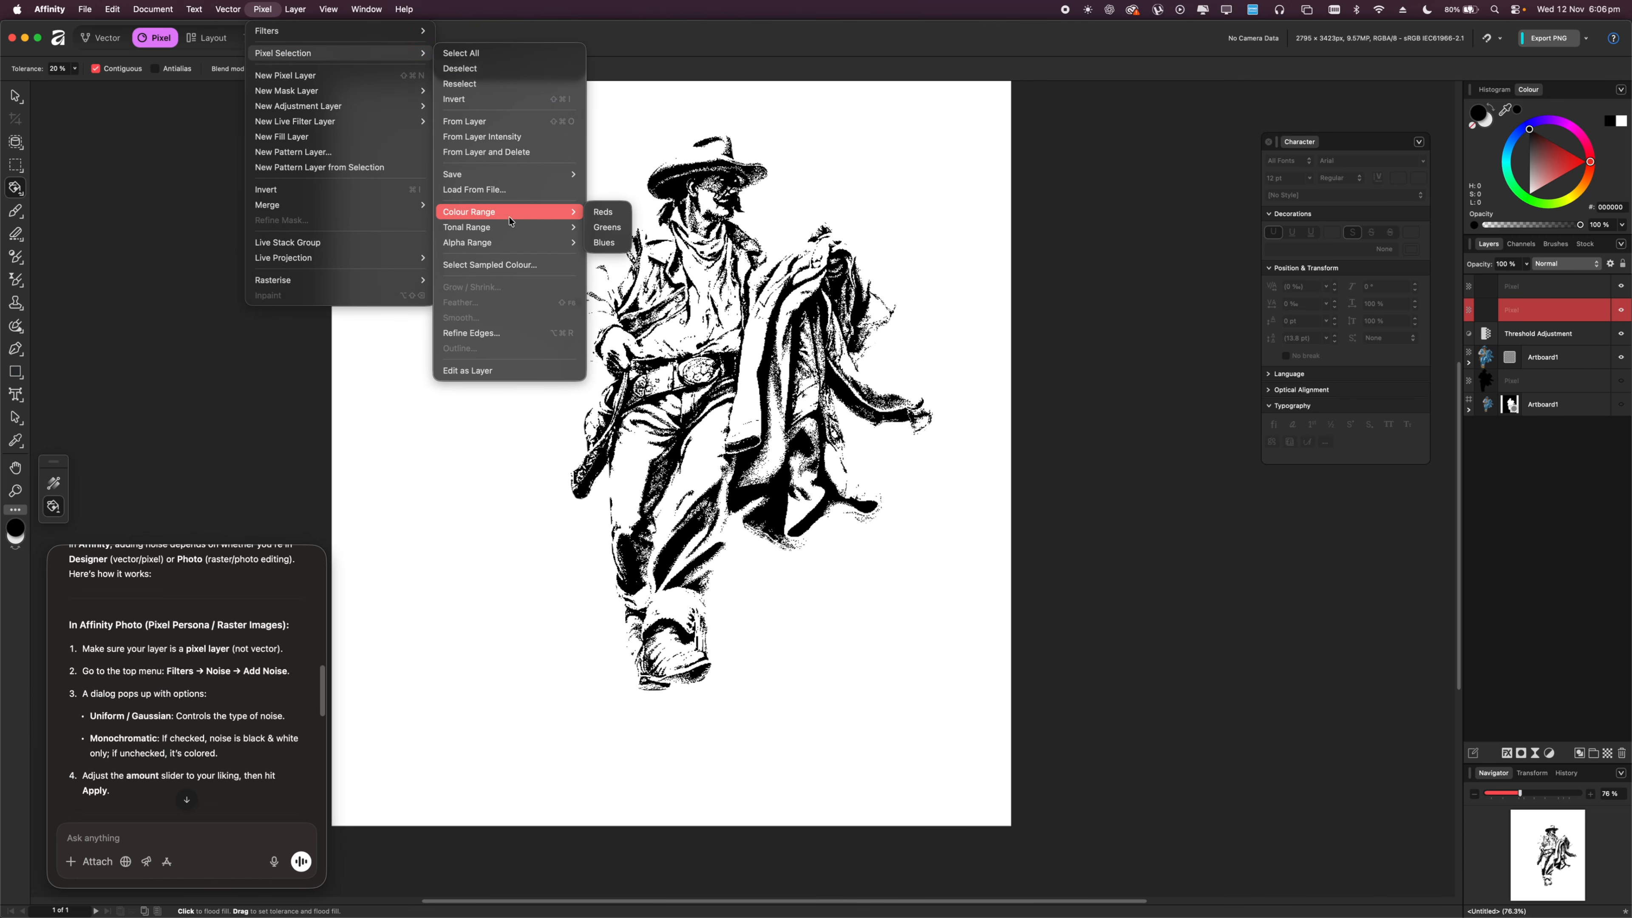
mouse_move(575, 228)
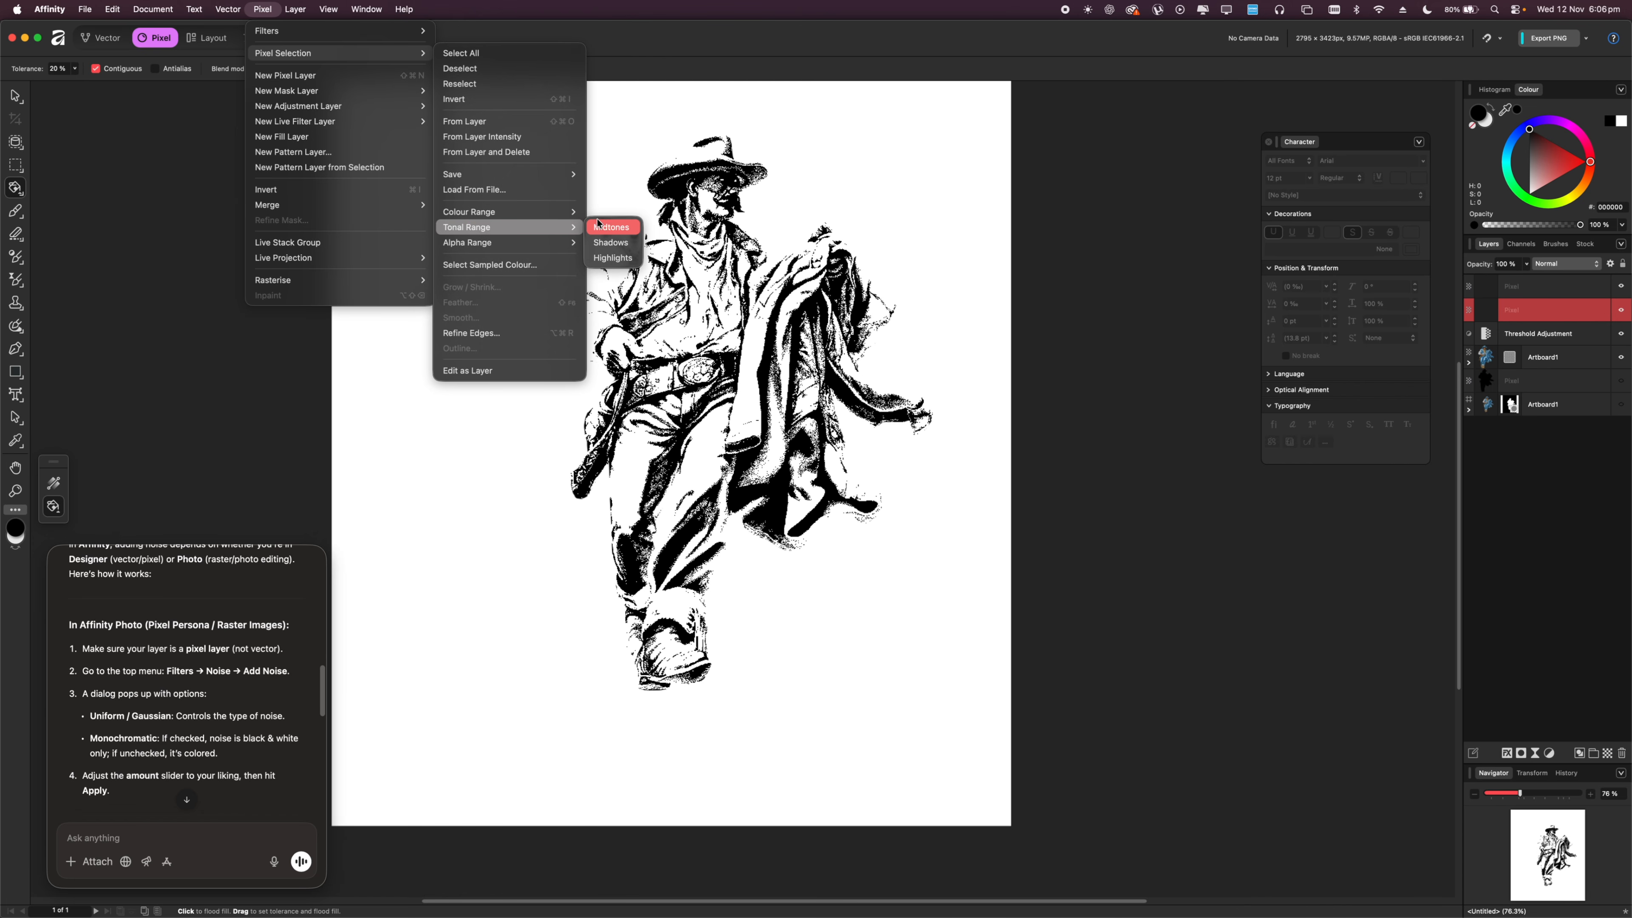
click(609, 247)
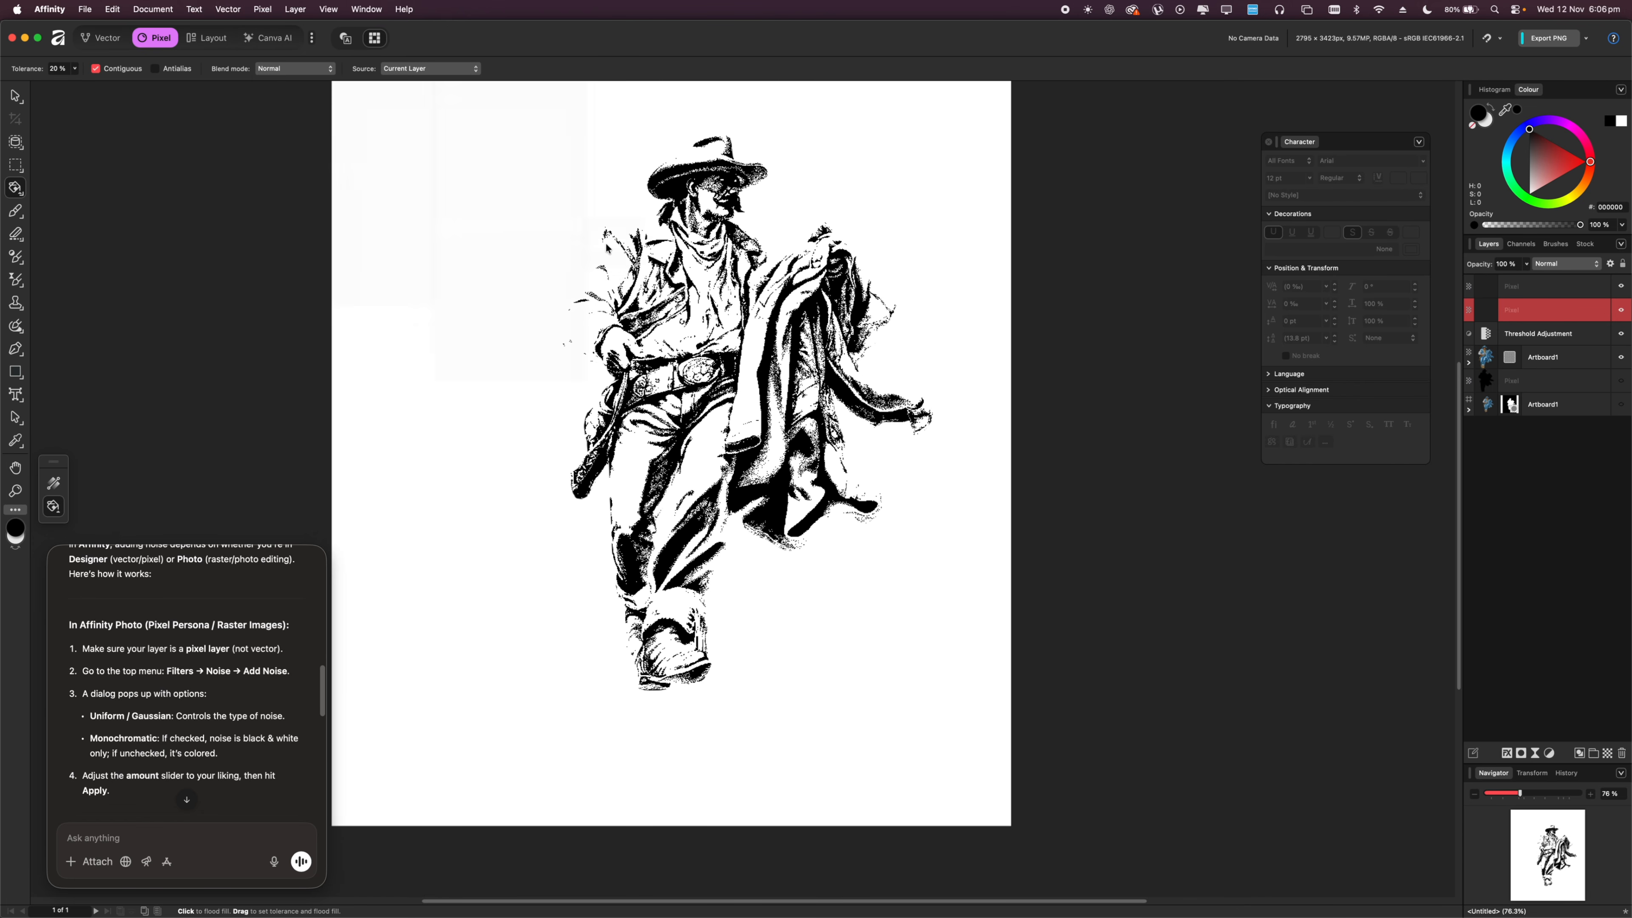
scroll(702, 265, up, 10)
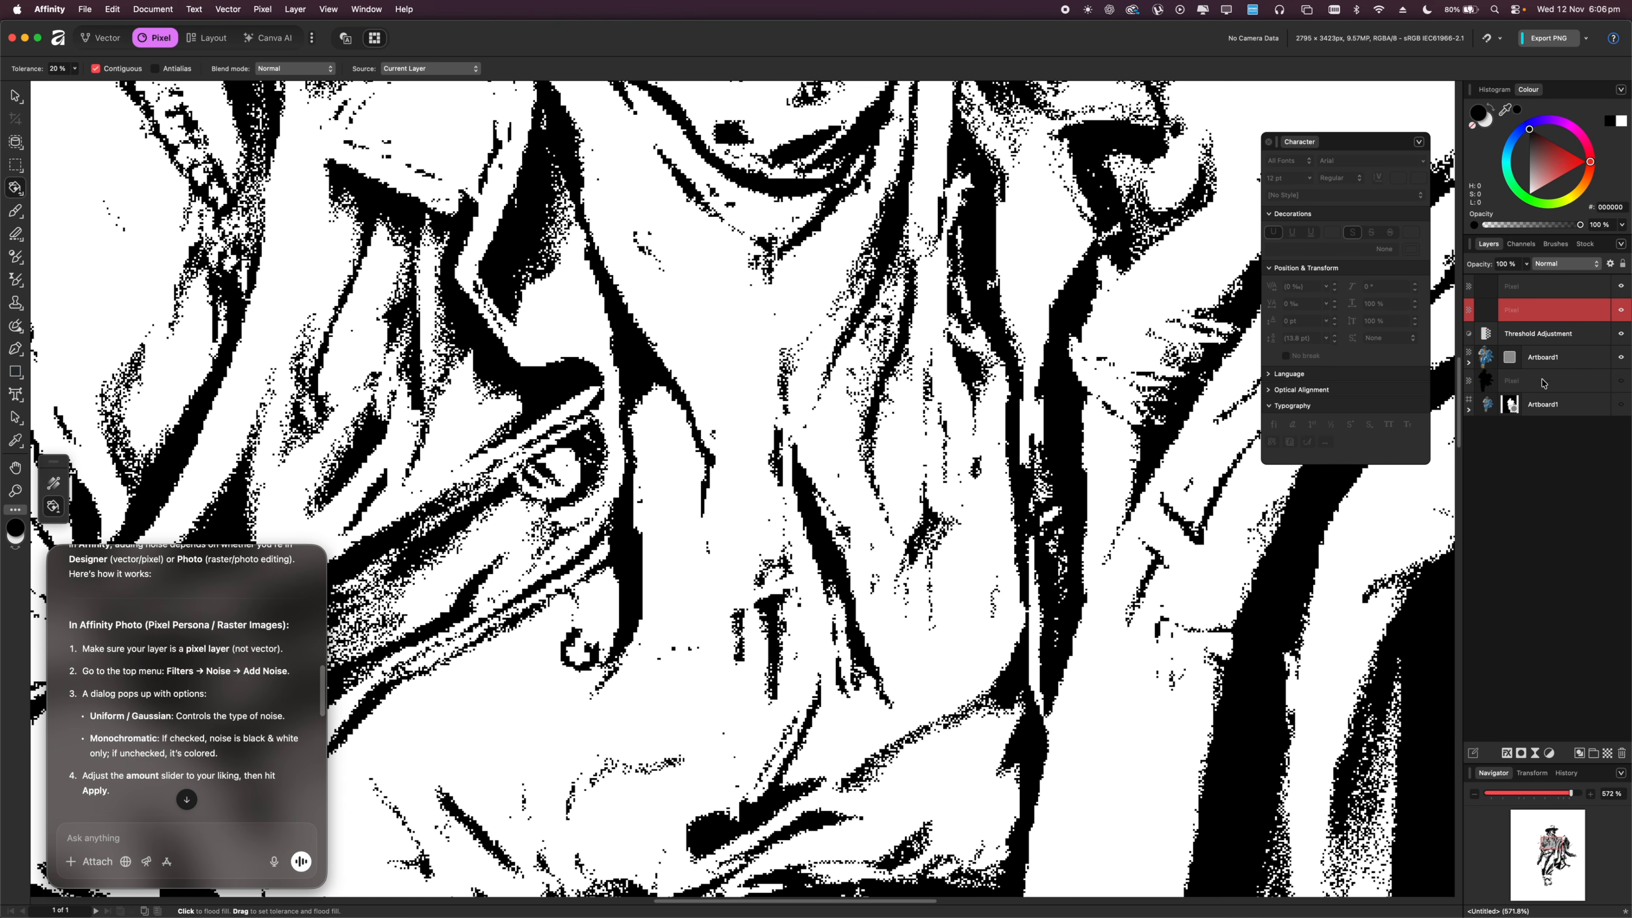
Select the filtered Artboard1 layer, inspect the stippled artwork and open the pixel selection options.
click(1544, 357)
scroll(944, 262, down, 6)
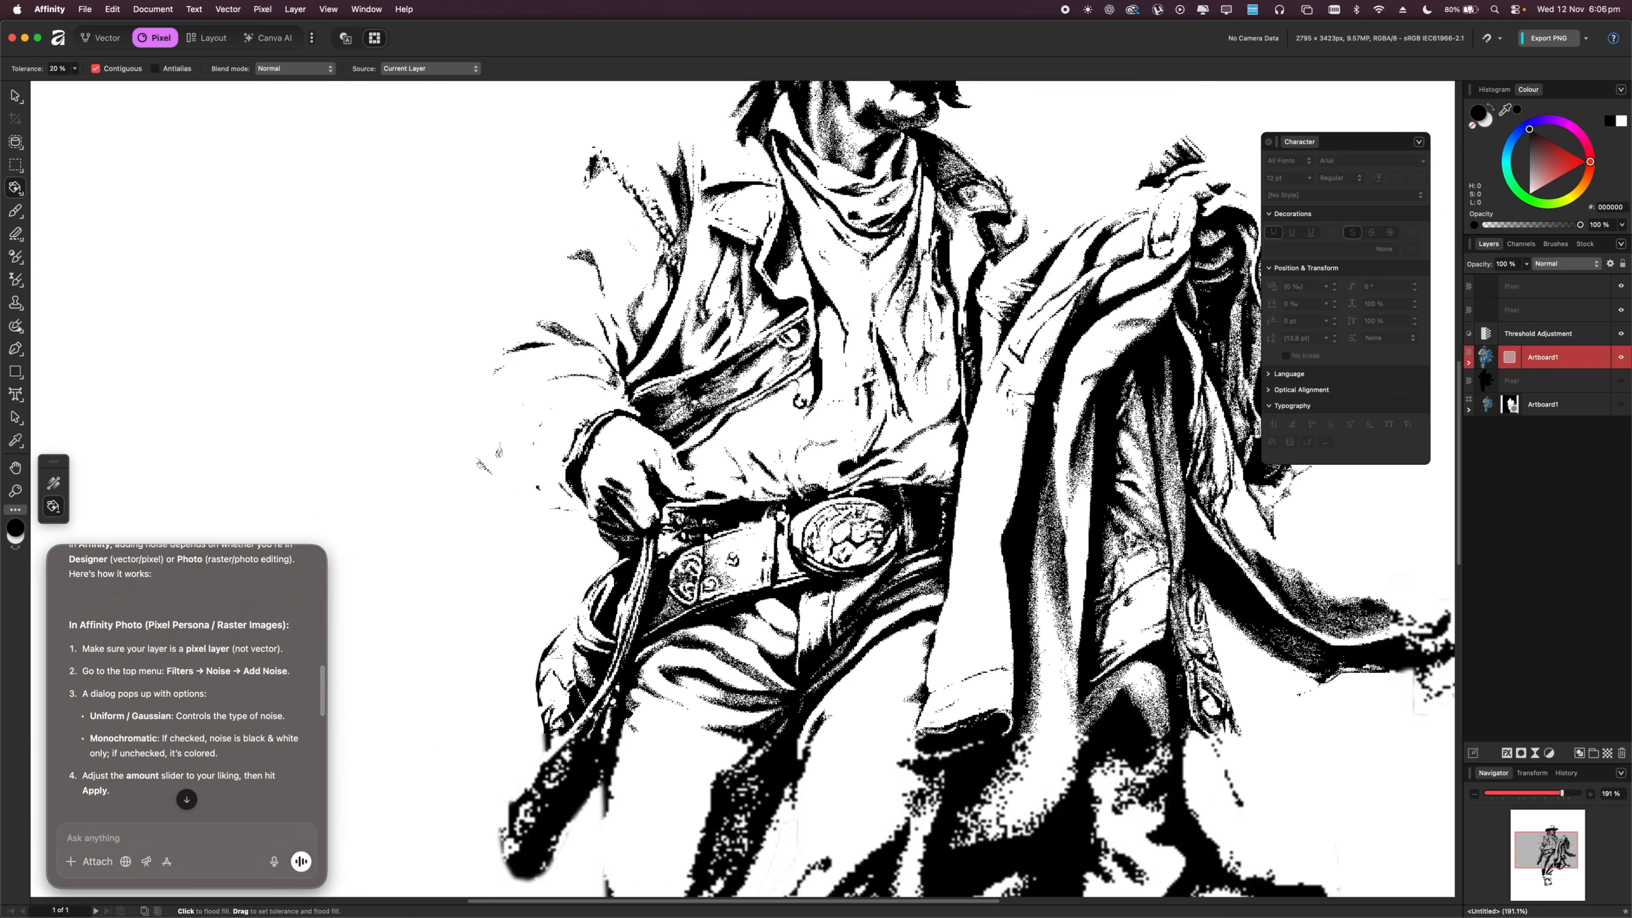
scroll(966, 241, up, 3)
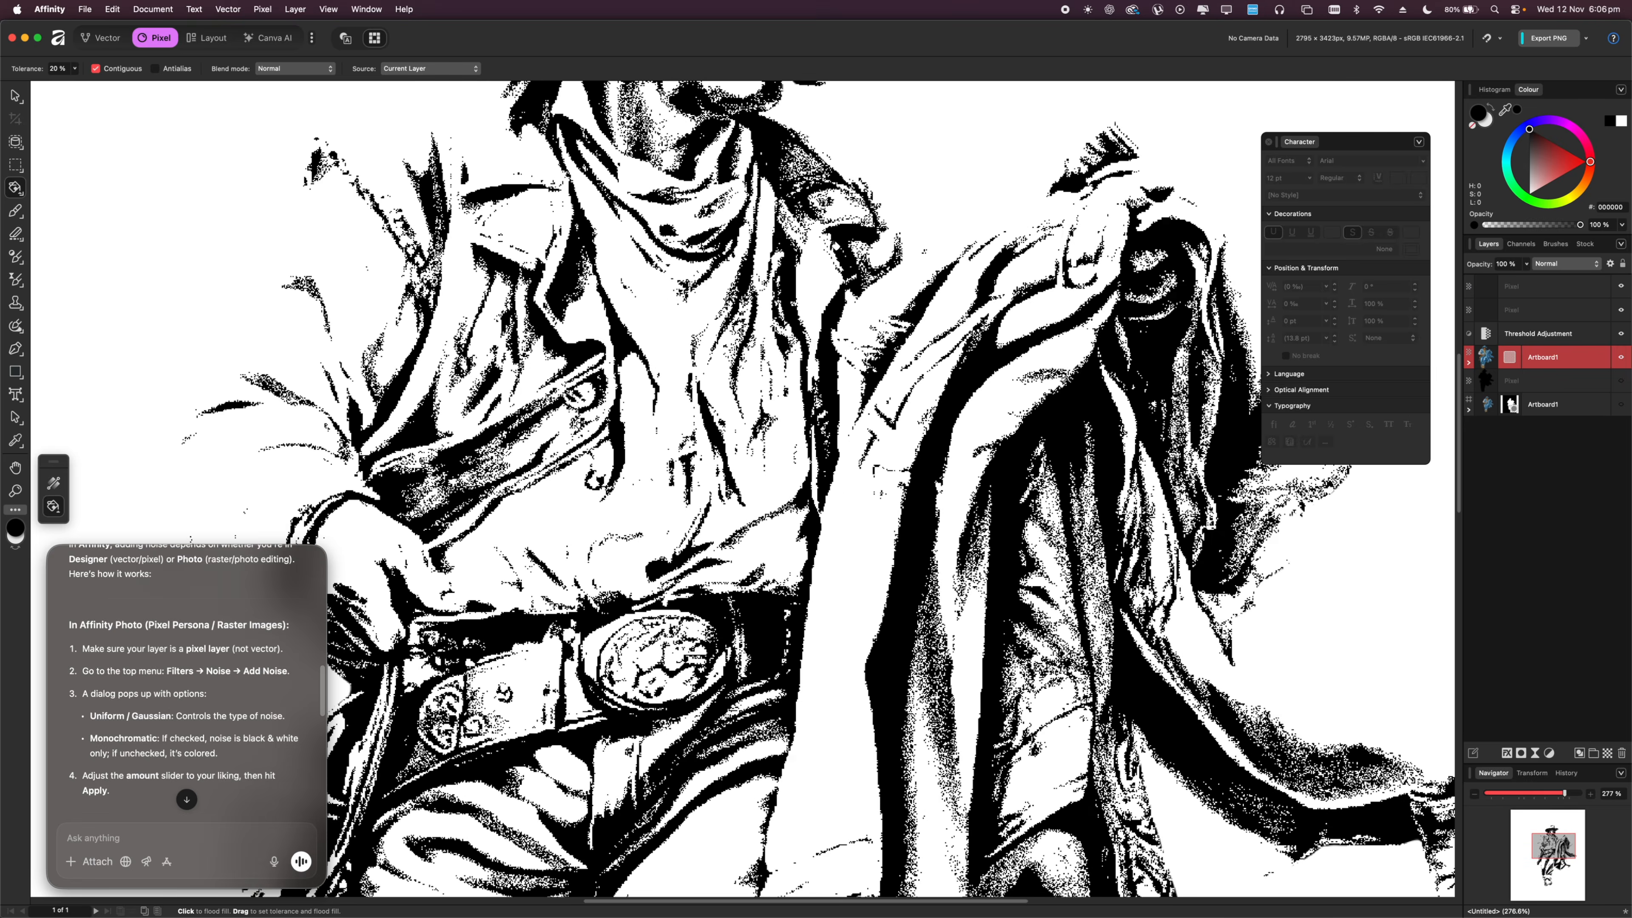
scroll(804, 233, down, 5)
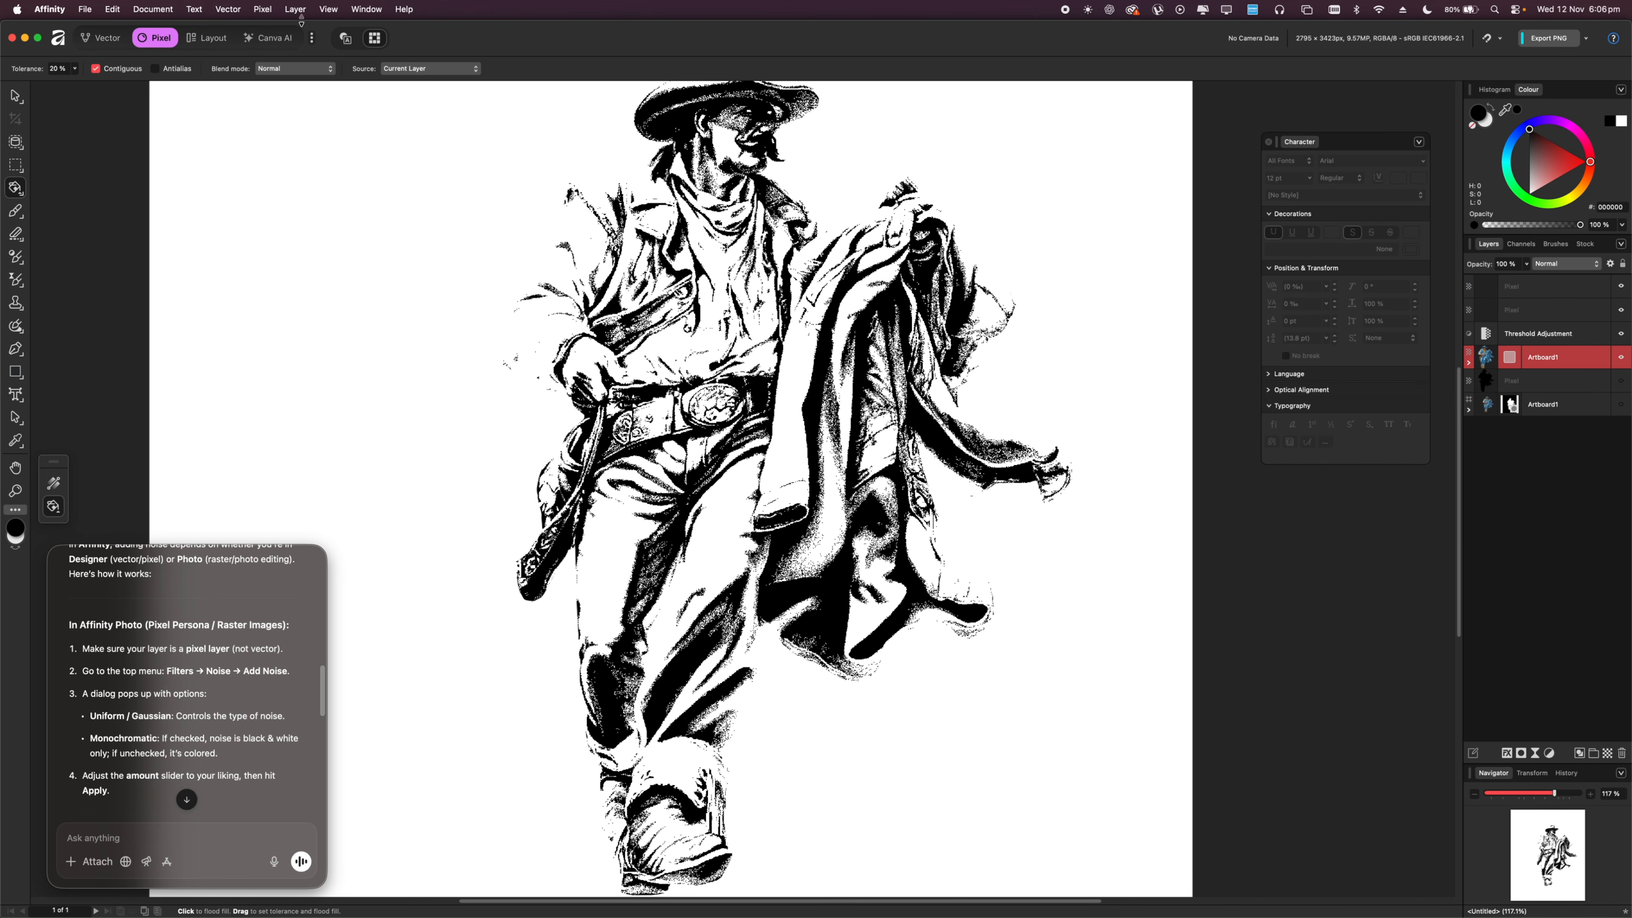
click(251, 9)
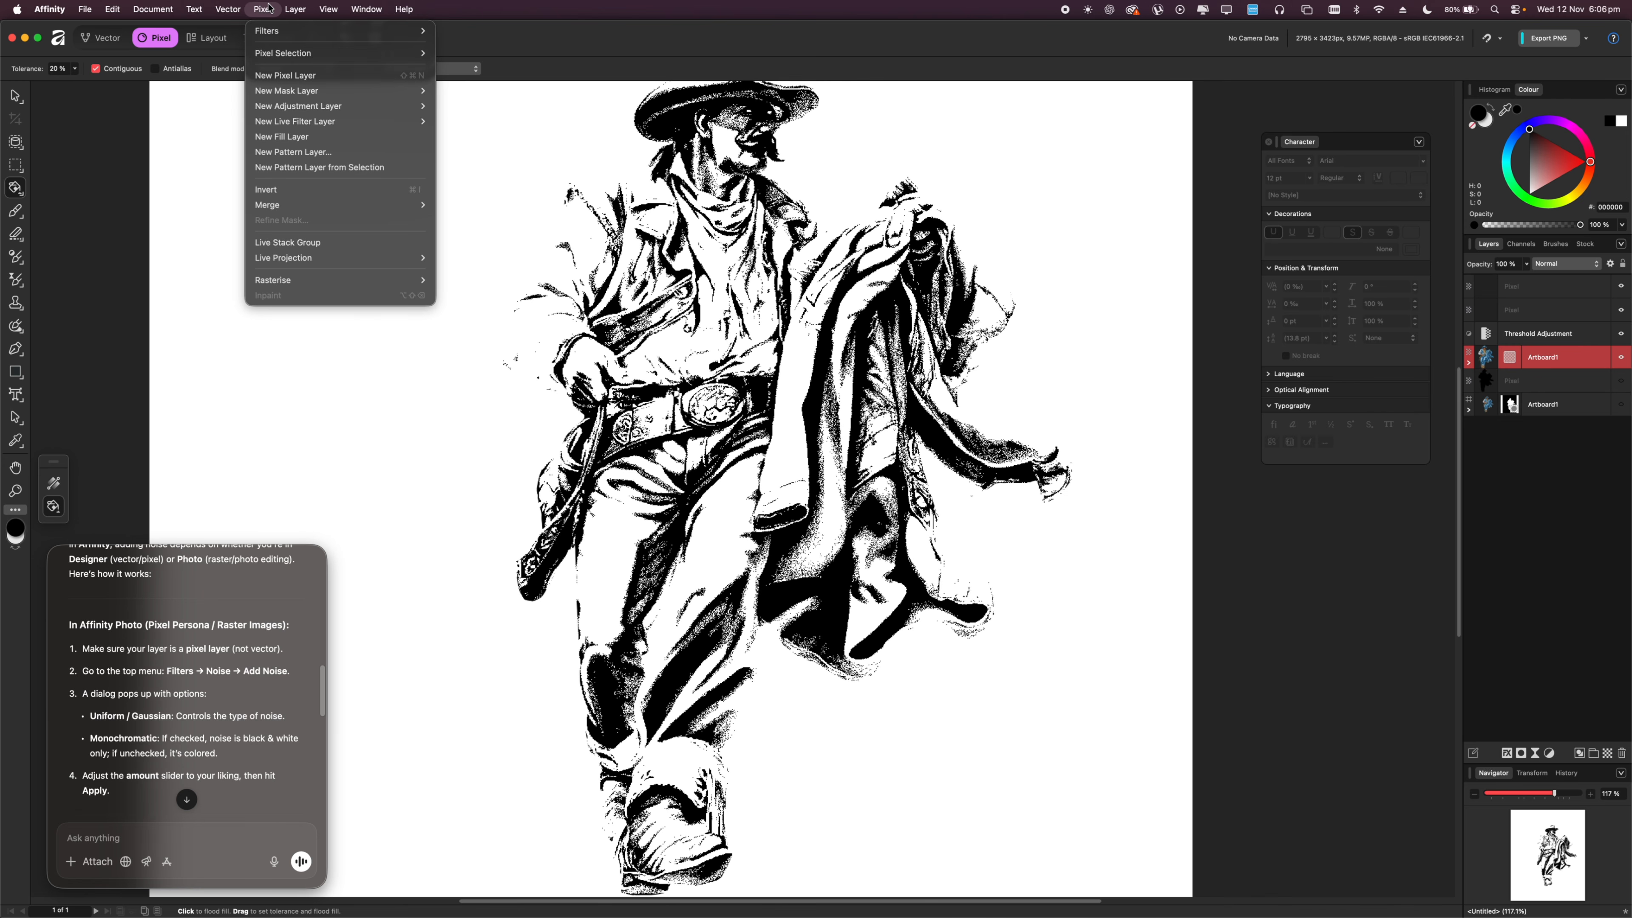
mouse_move(299, 58)
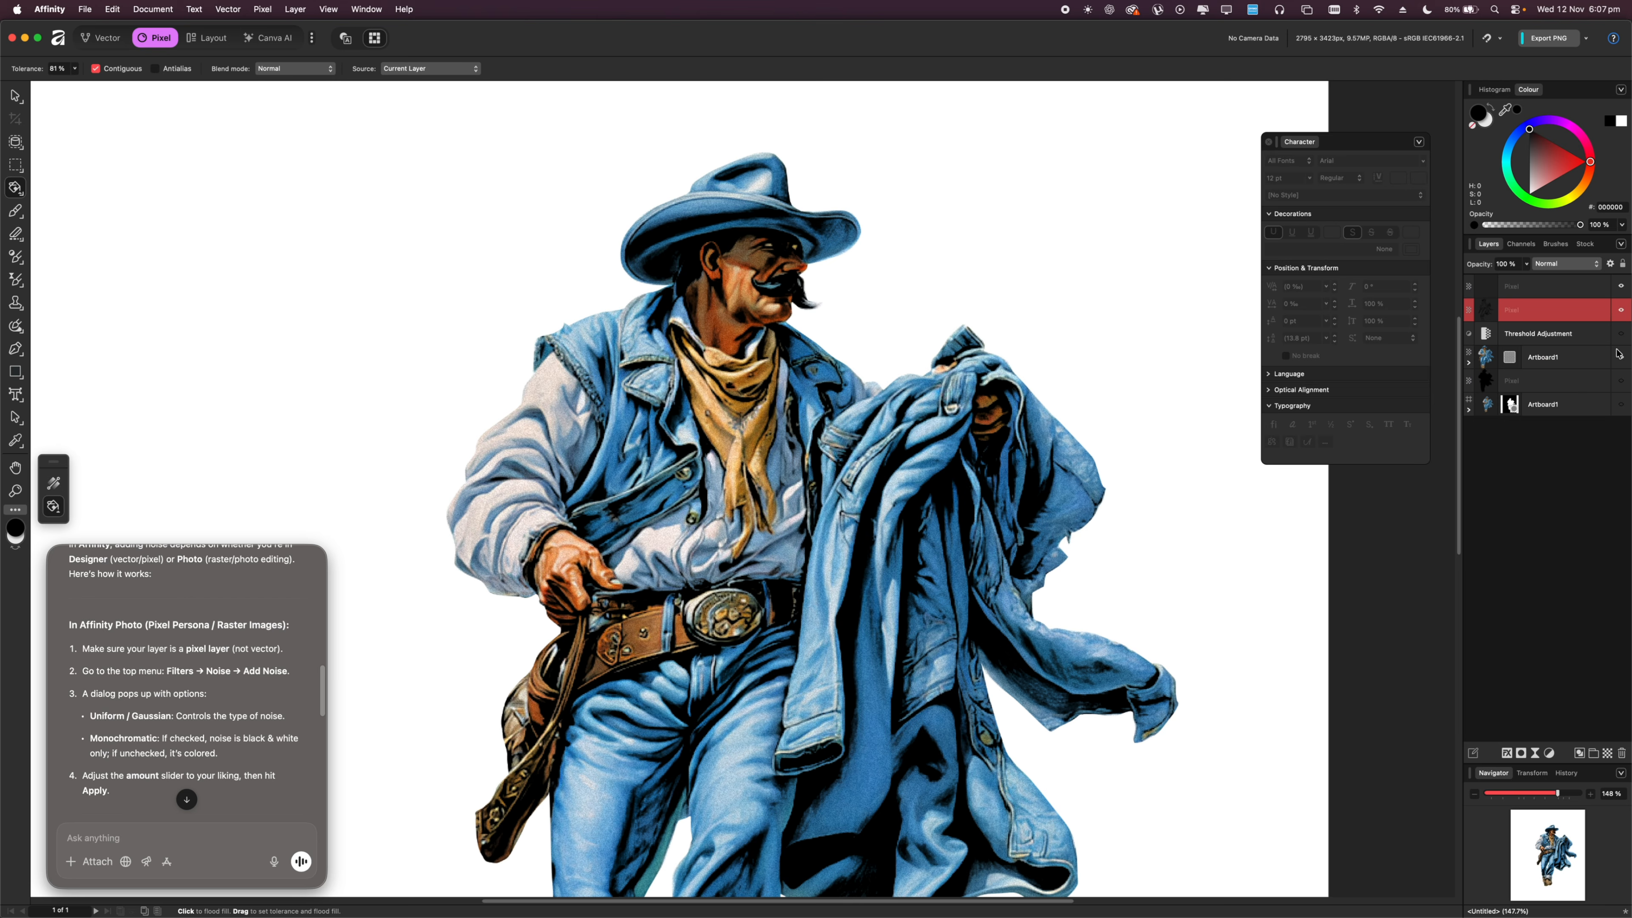
Hide the filtered Artboard1 layer and examine the extracted shadow artwork up close across the figure.
click(1618, 352)
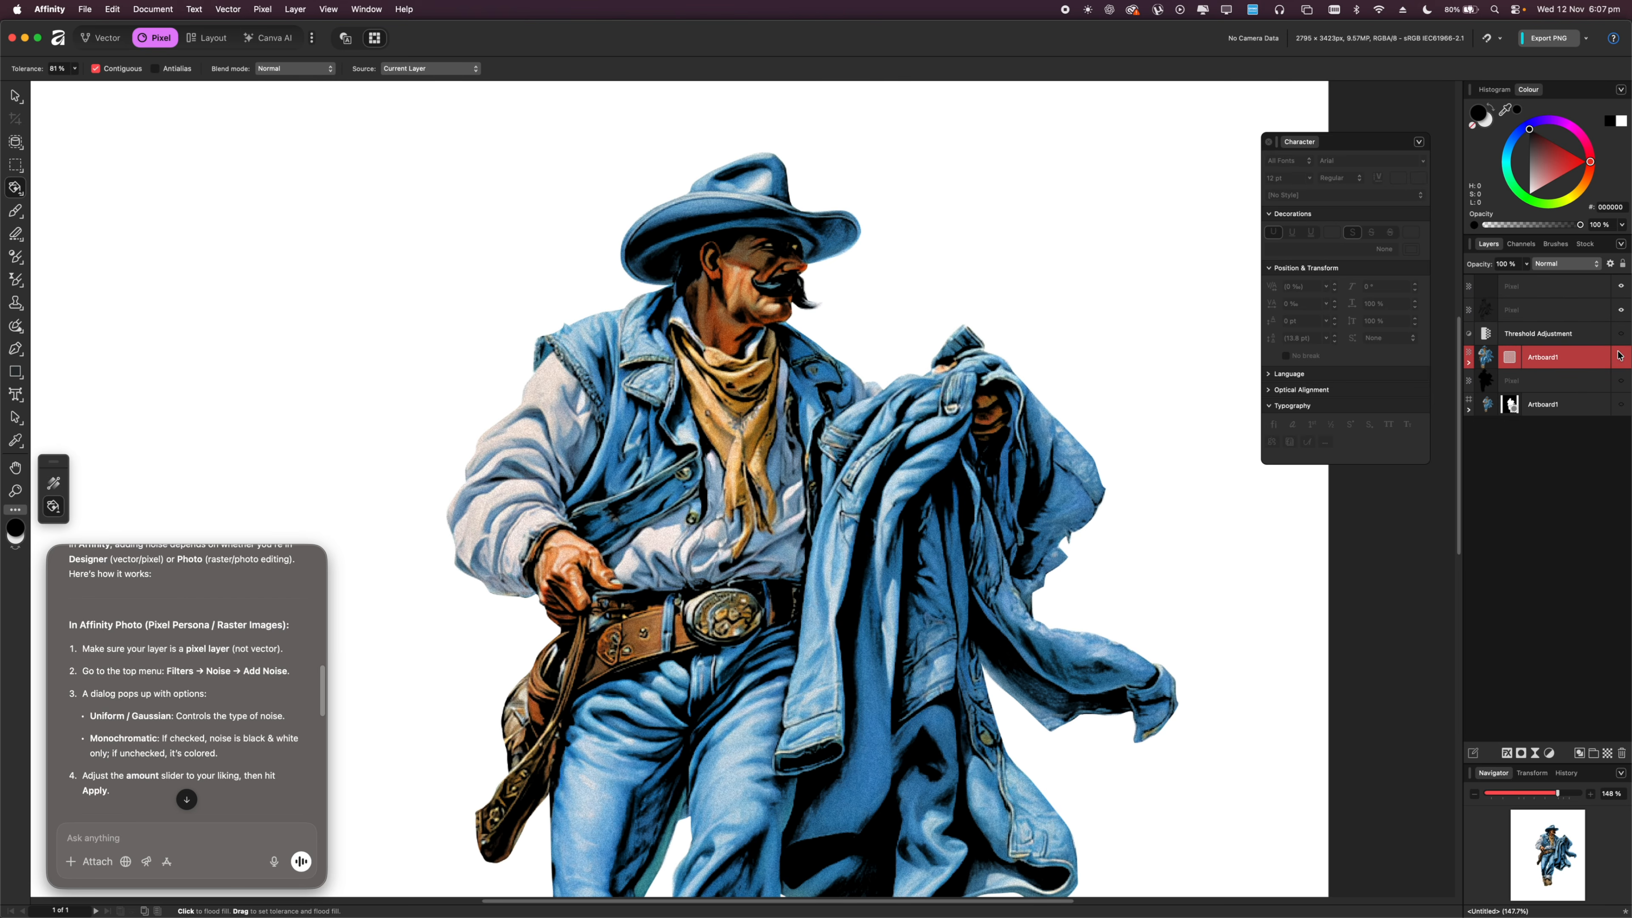
scroll(880, 358, up, 5)
scroll(881, 358, down, 8)
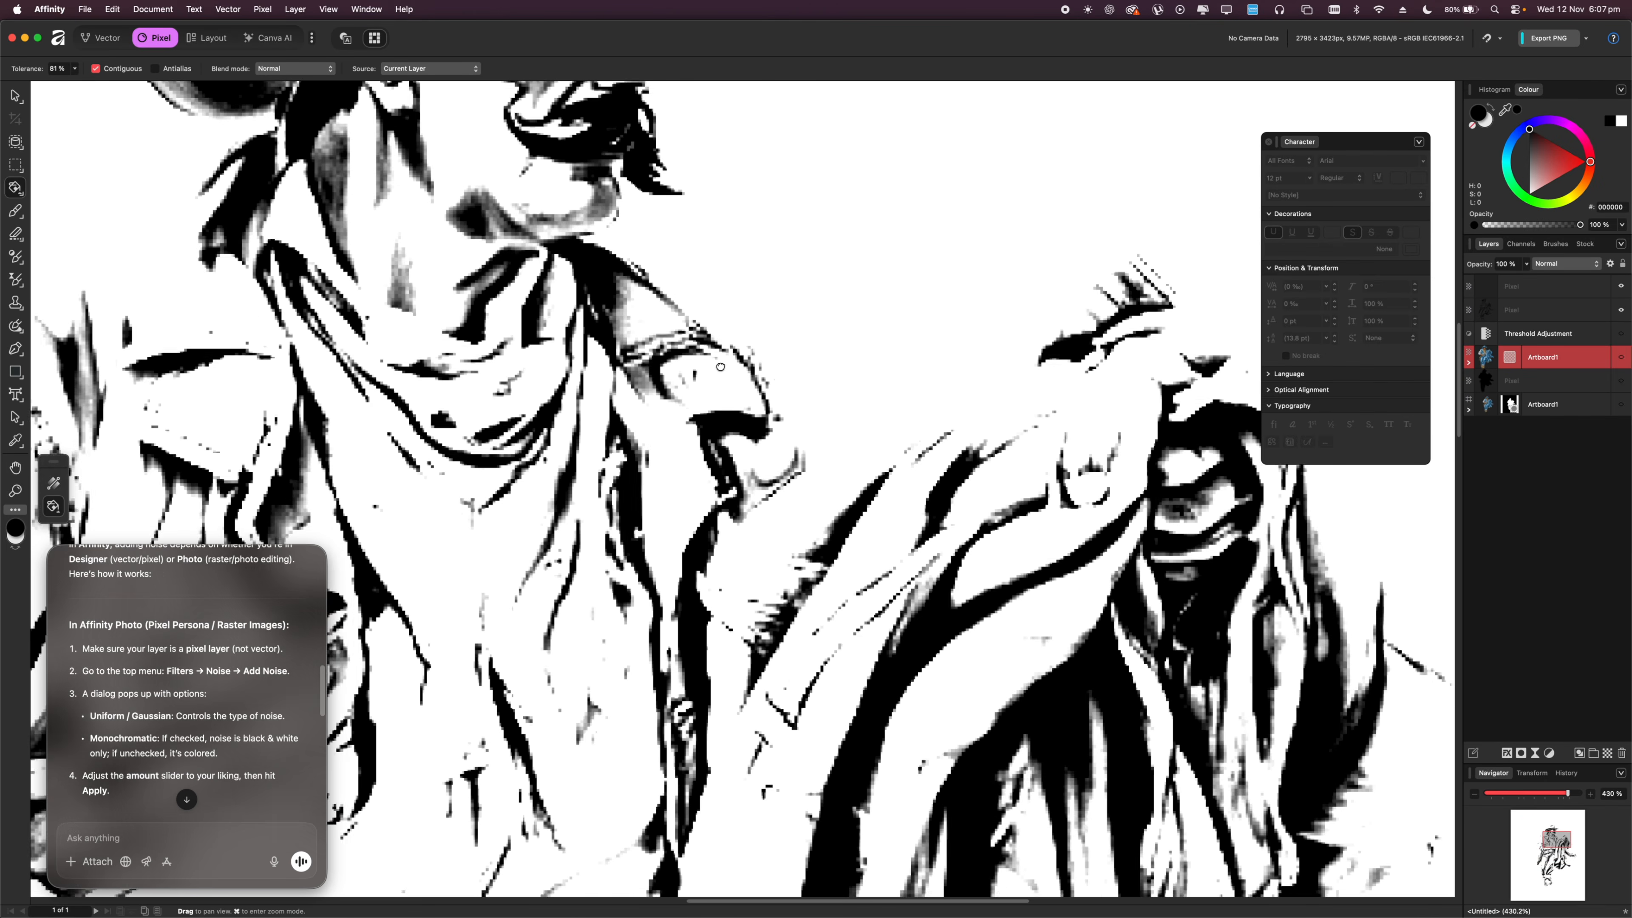
scroll(859, 309, up, 3)
scroll(859, 308, down, 2)
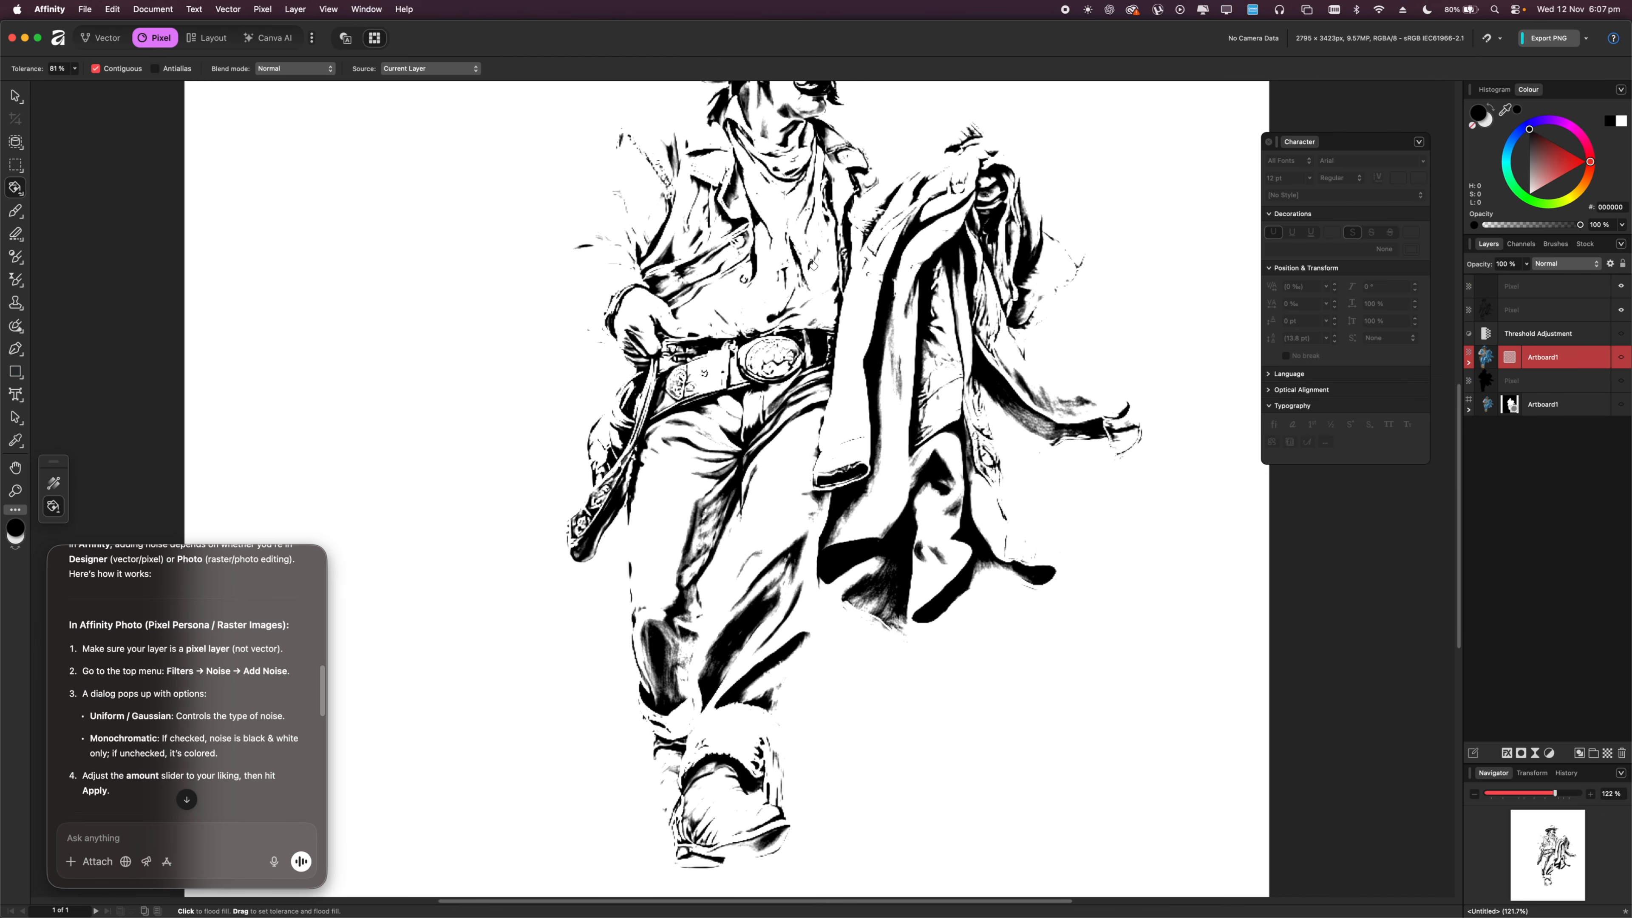
scroll(871, 376, up, 3)
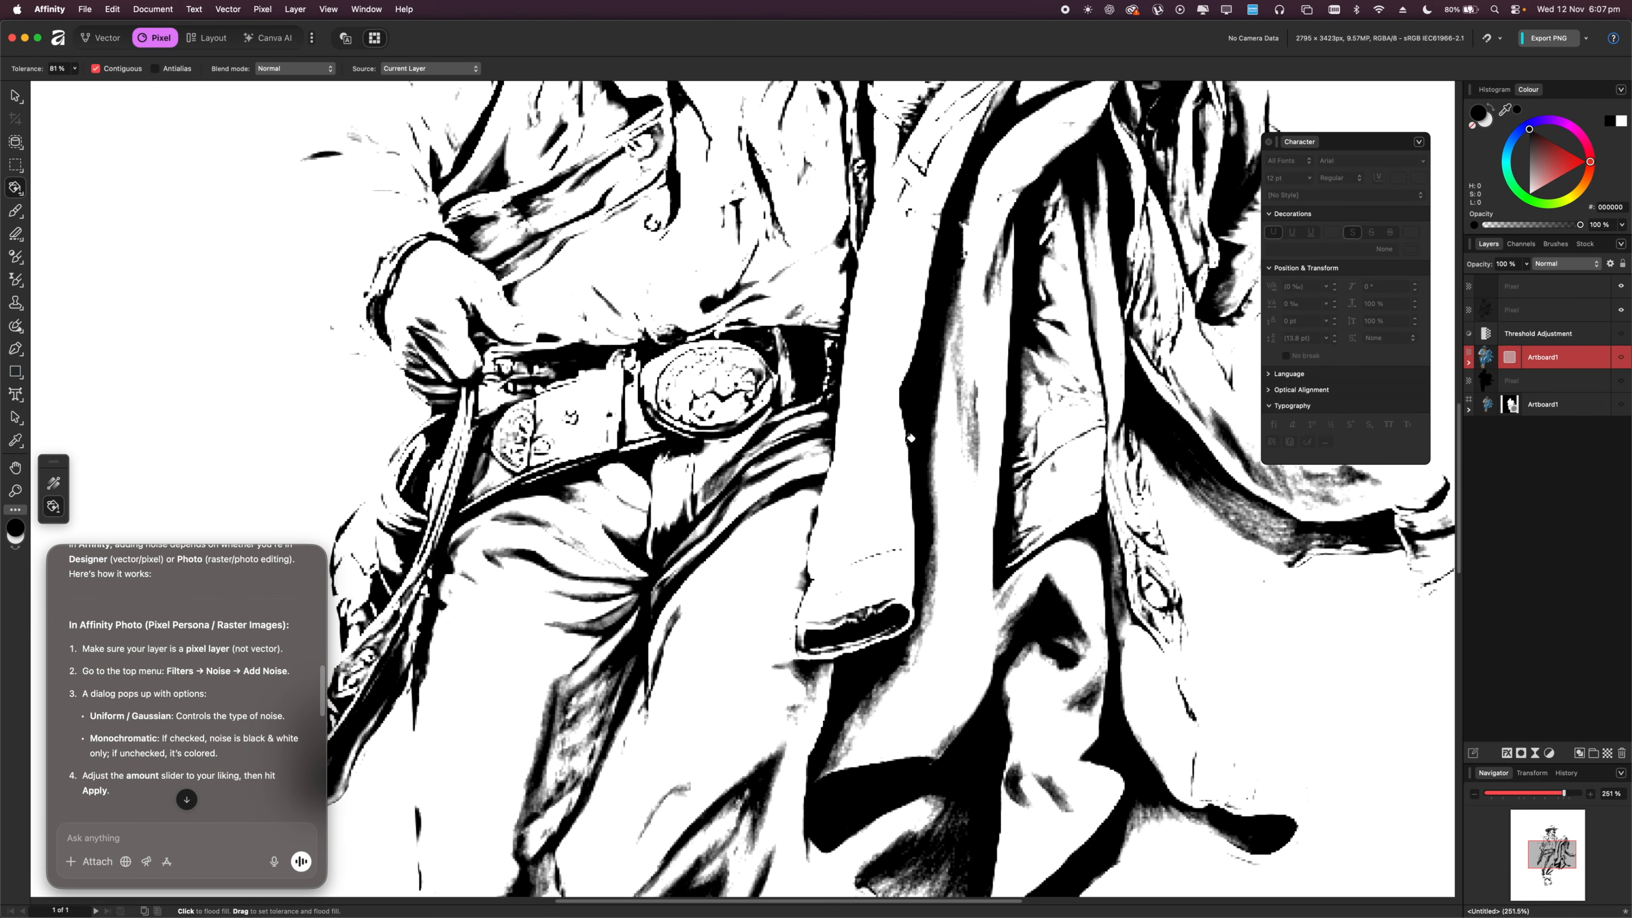
scroll(874, 379, down, 5)
scroll(882, 388, up, 3)
scroll(882, 389, up, 1)
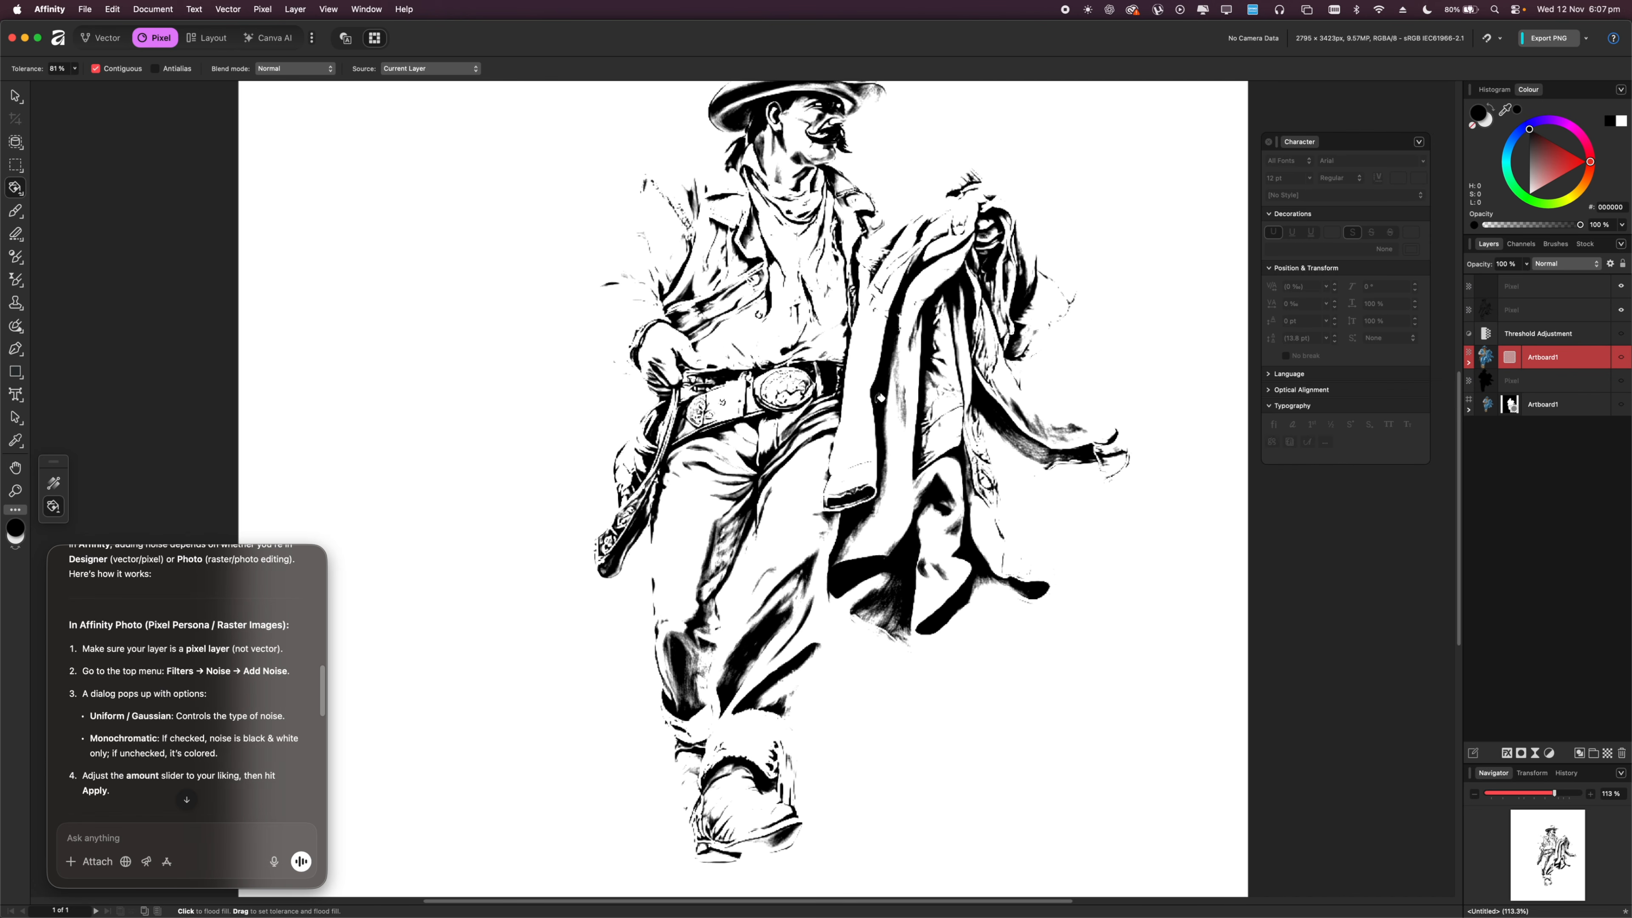
Rasterise the filtered Artboard1 layer and add a new pixel layer directly above the Threshold Adjustment.
click(1529, 310)
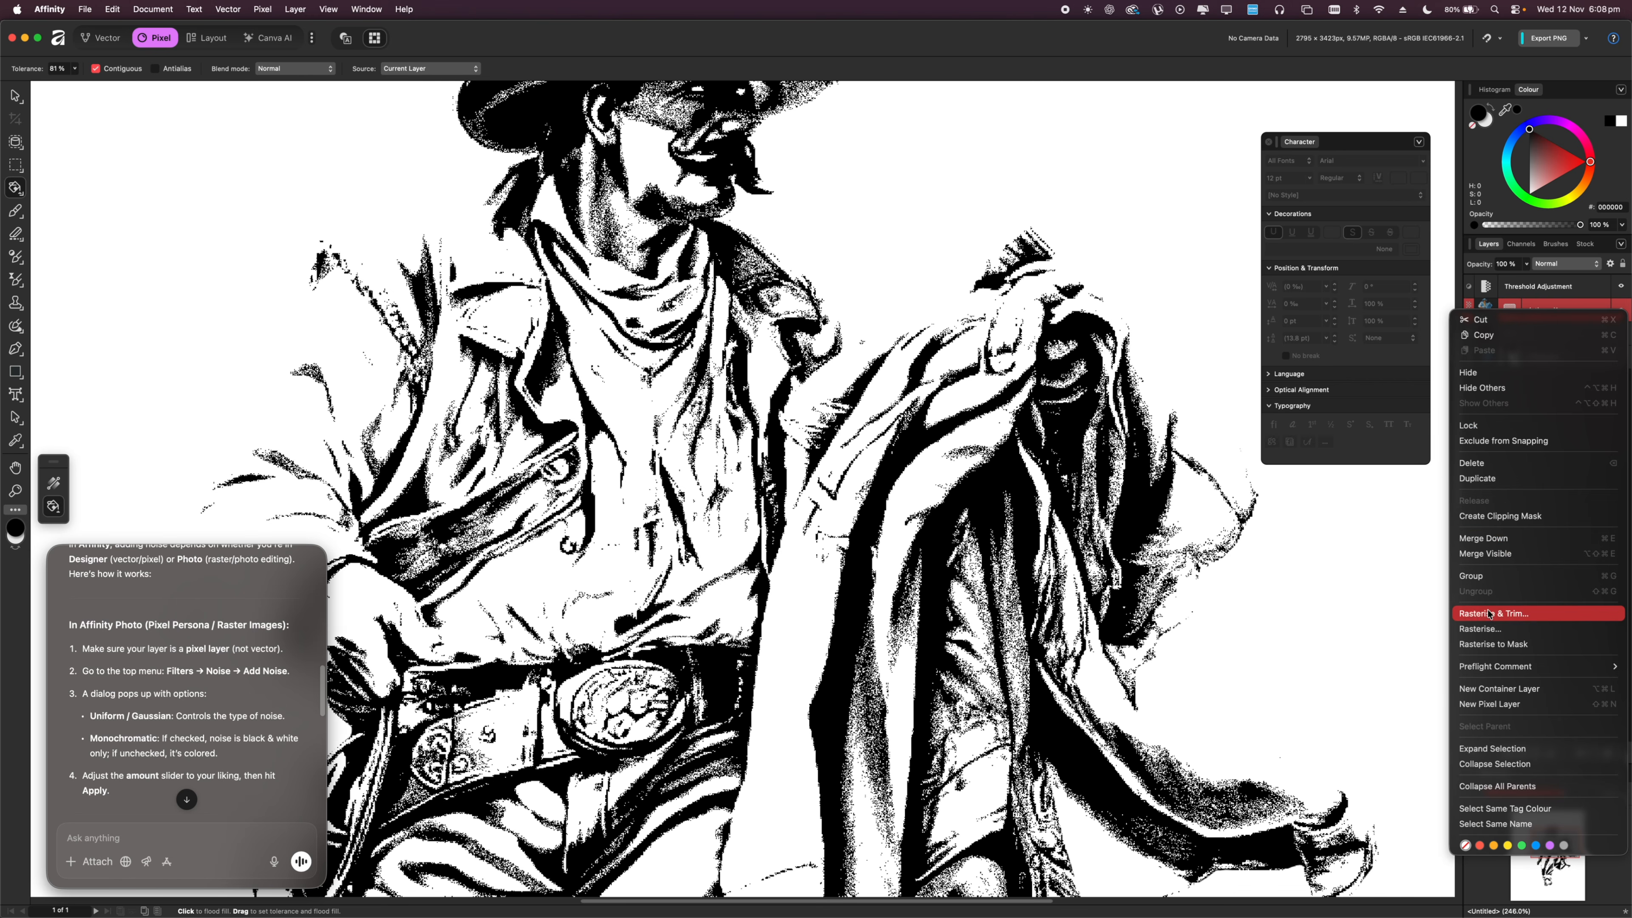
click(1485, 627)
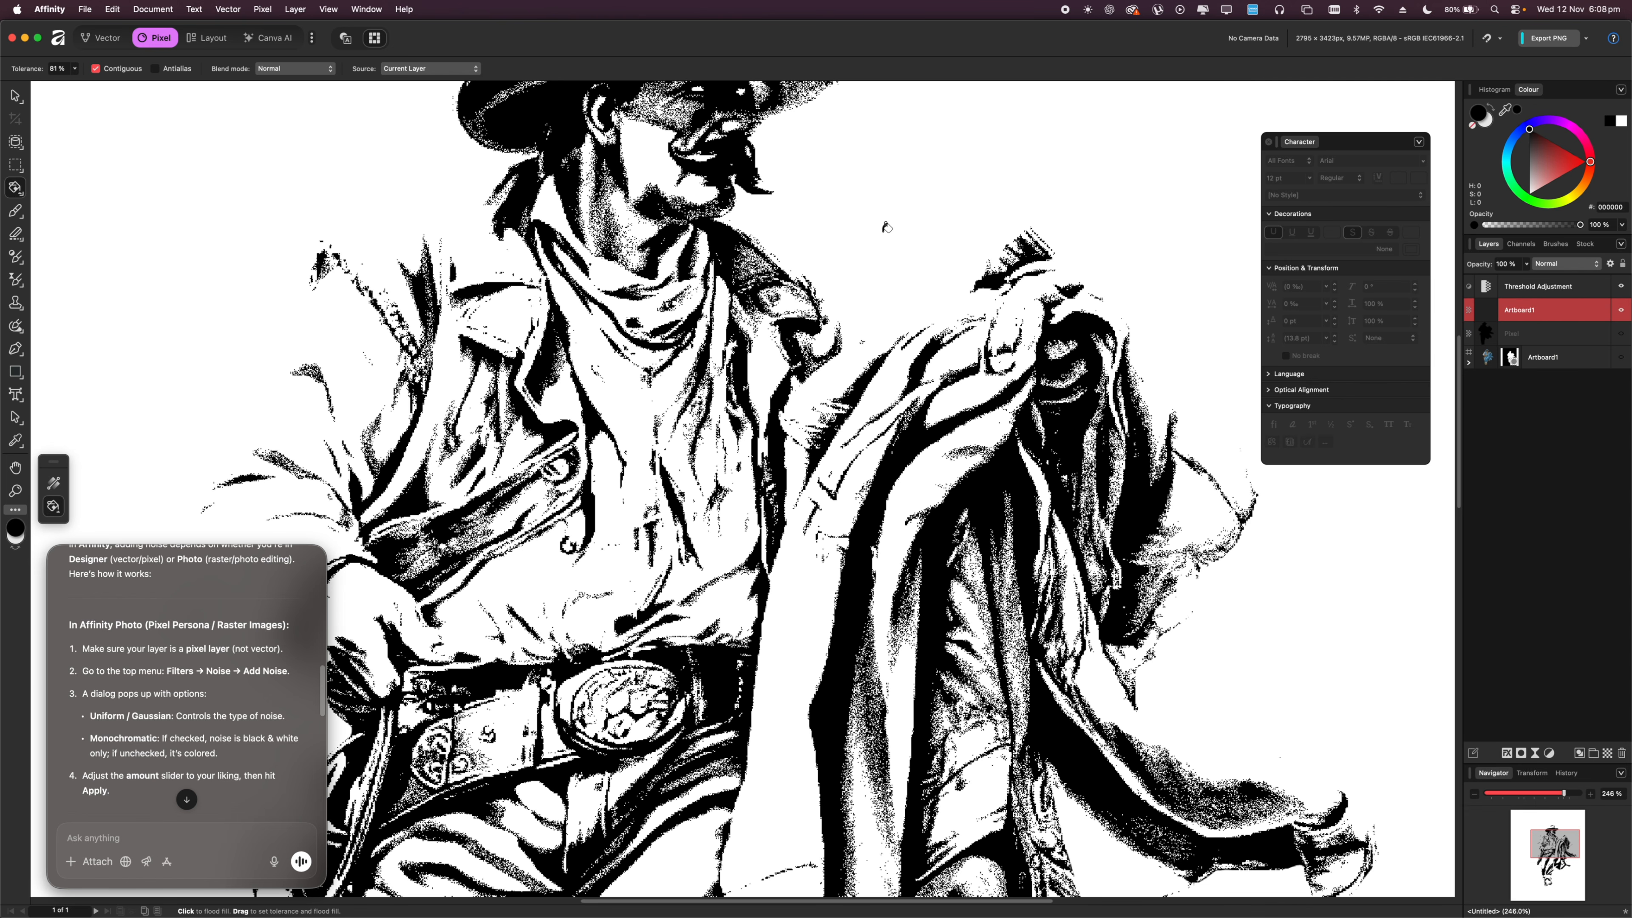
key(super+0)
click(1591, 291)
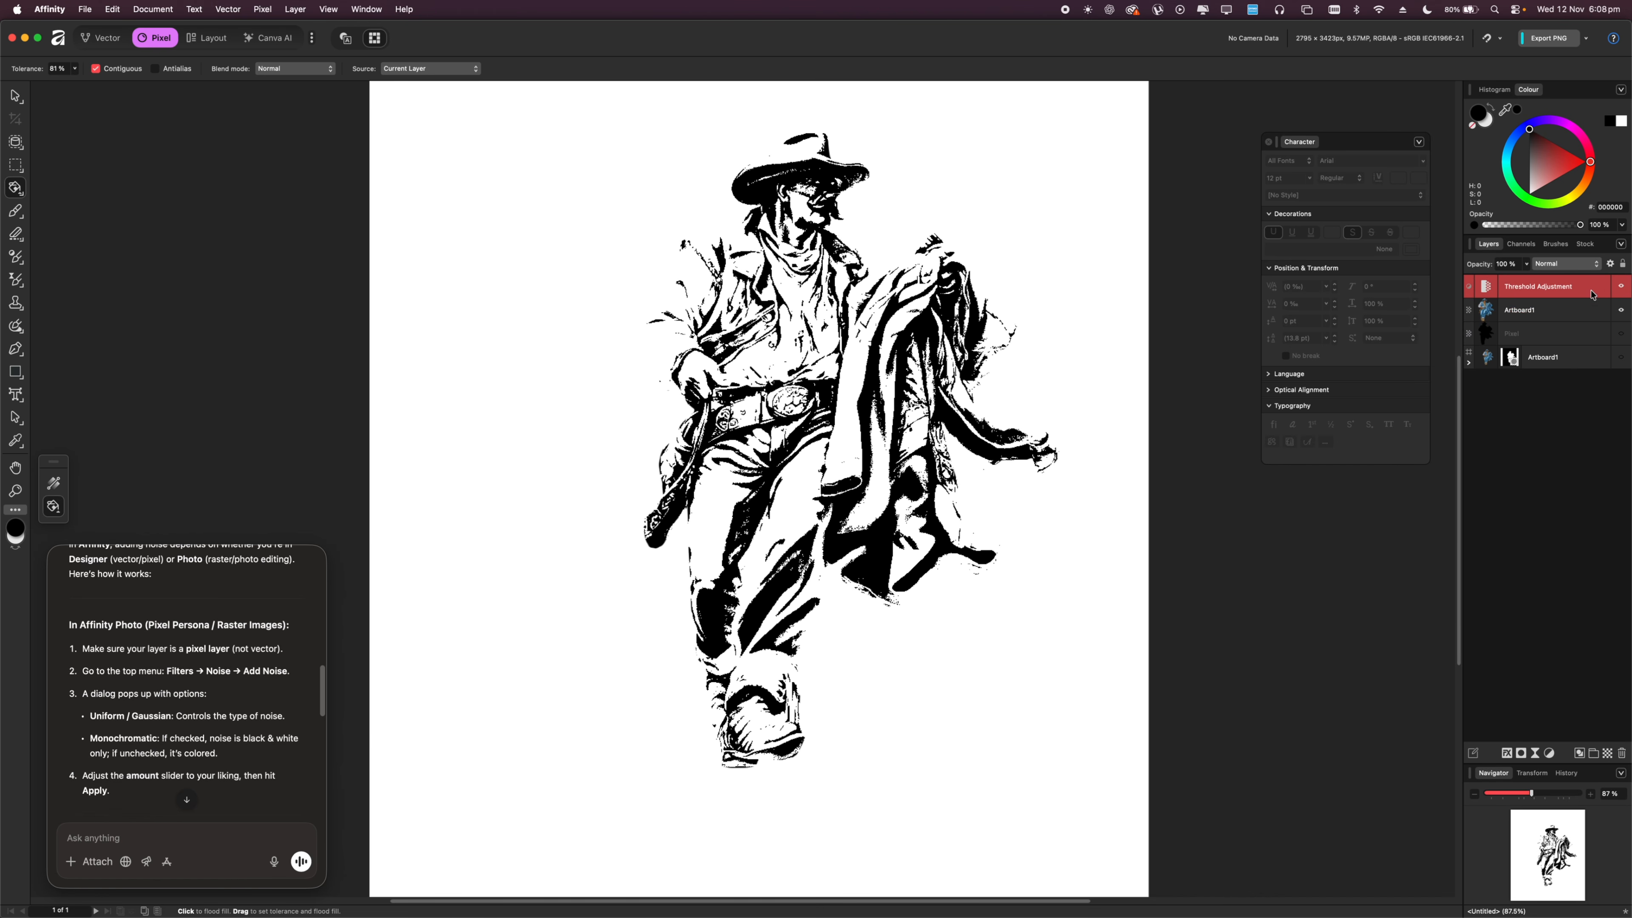
click(1608, 755)
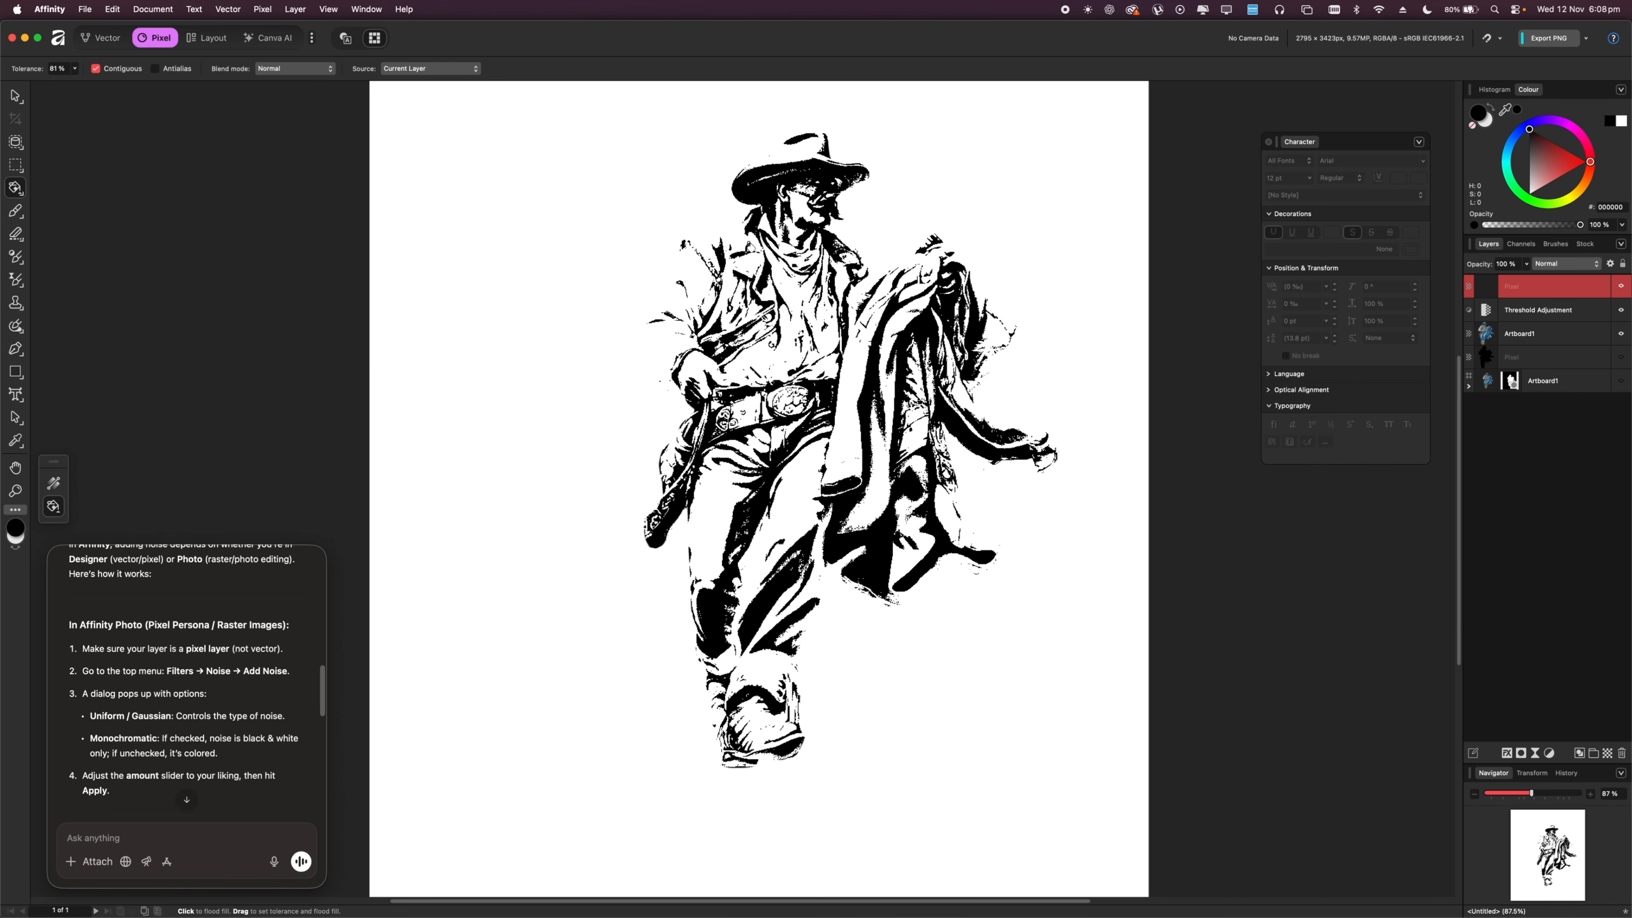
Fill the shadow areas with red (FF0000) on the new pixel layer using the Flood Fill Tool, and clear the selection.
scroll(832, 239, up, 5)
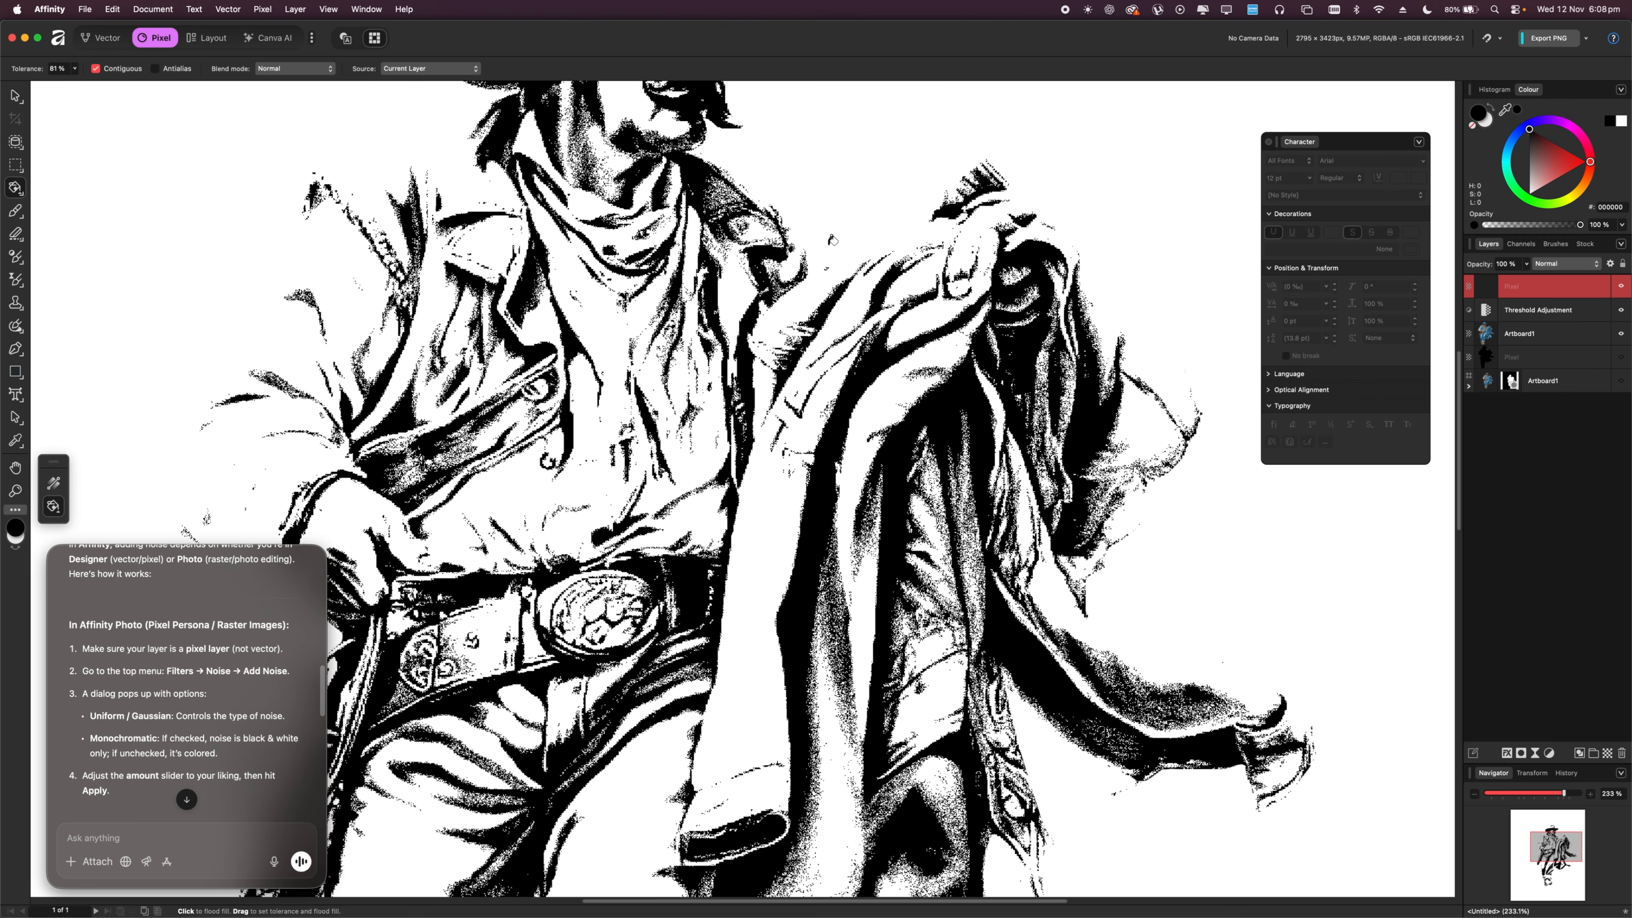
drag(832, 241, 976, 365)
scroll(932, 341, up, 3)
scroll(886, 335, down, 5)
drag(768, 288, 781, 361)
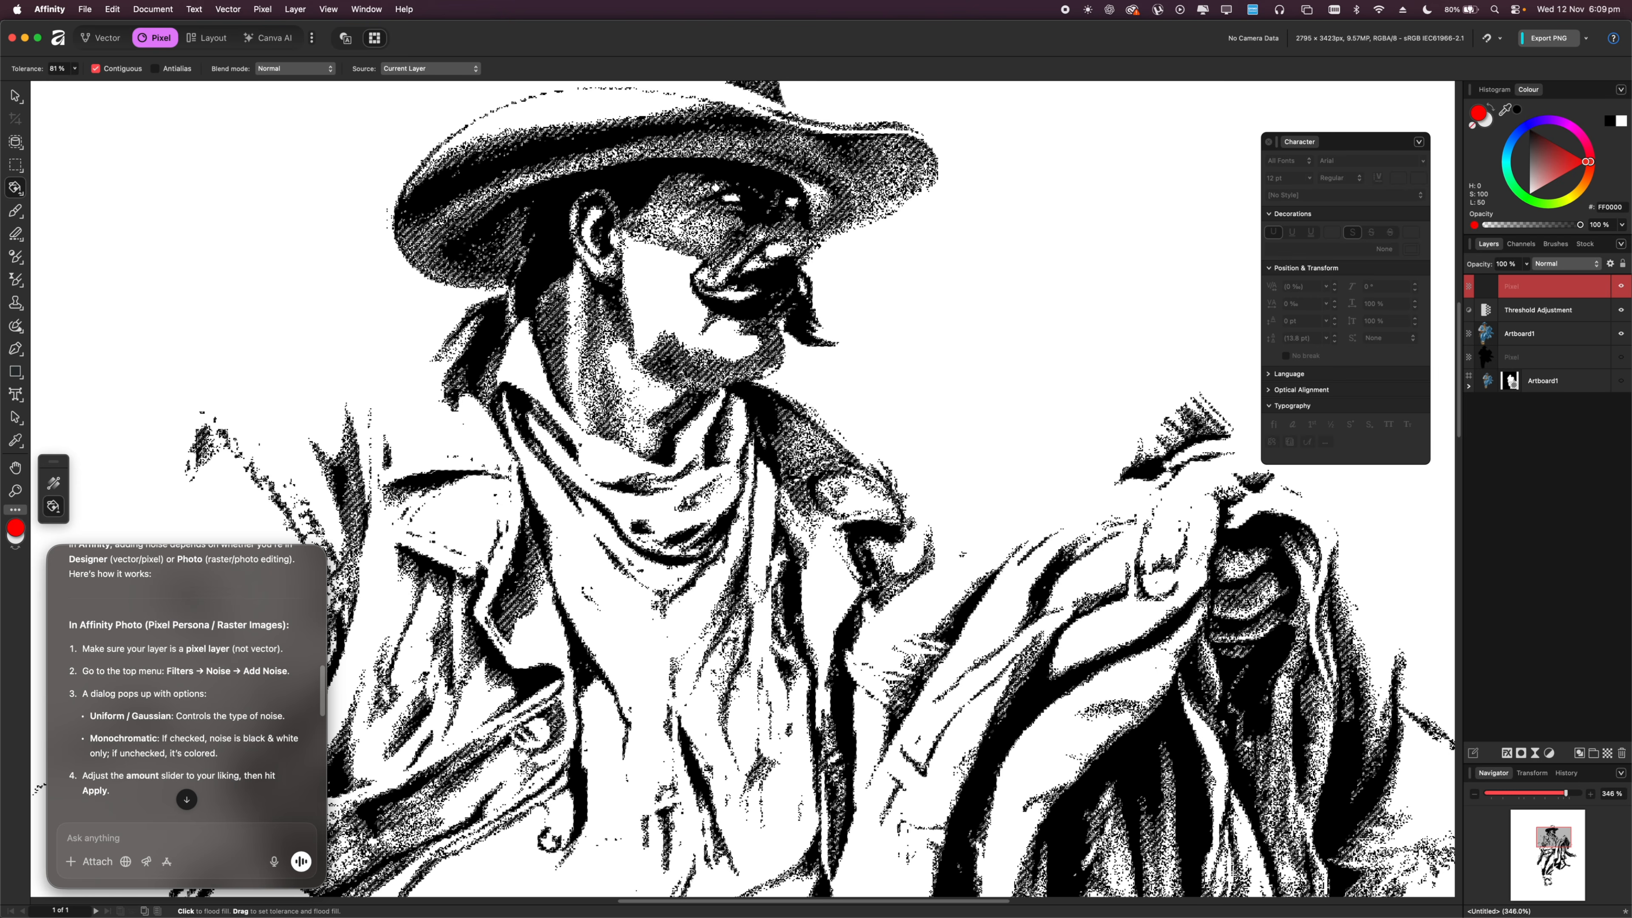
click(713, 189)
key(super+d)
scroll(662, 138, up, 5)
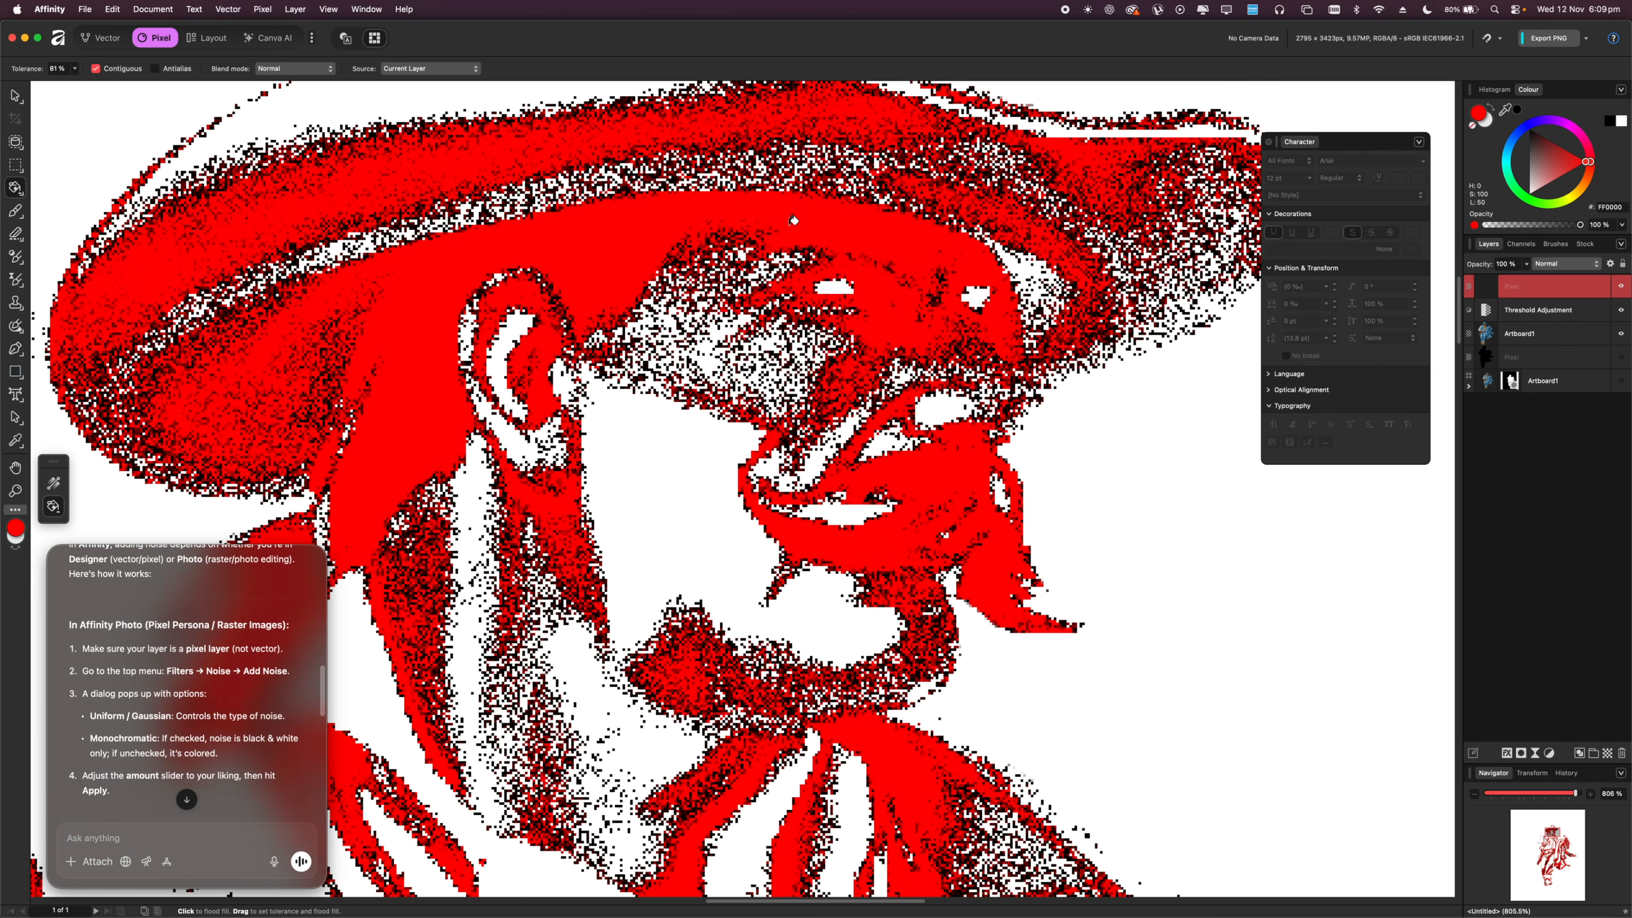
Hide the Threshold Adjustment and the rasterised Artboard1 layer to isolate the red shadow layer.
scroll(793, 220, down, 10)
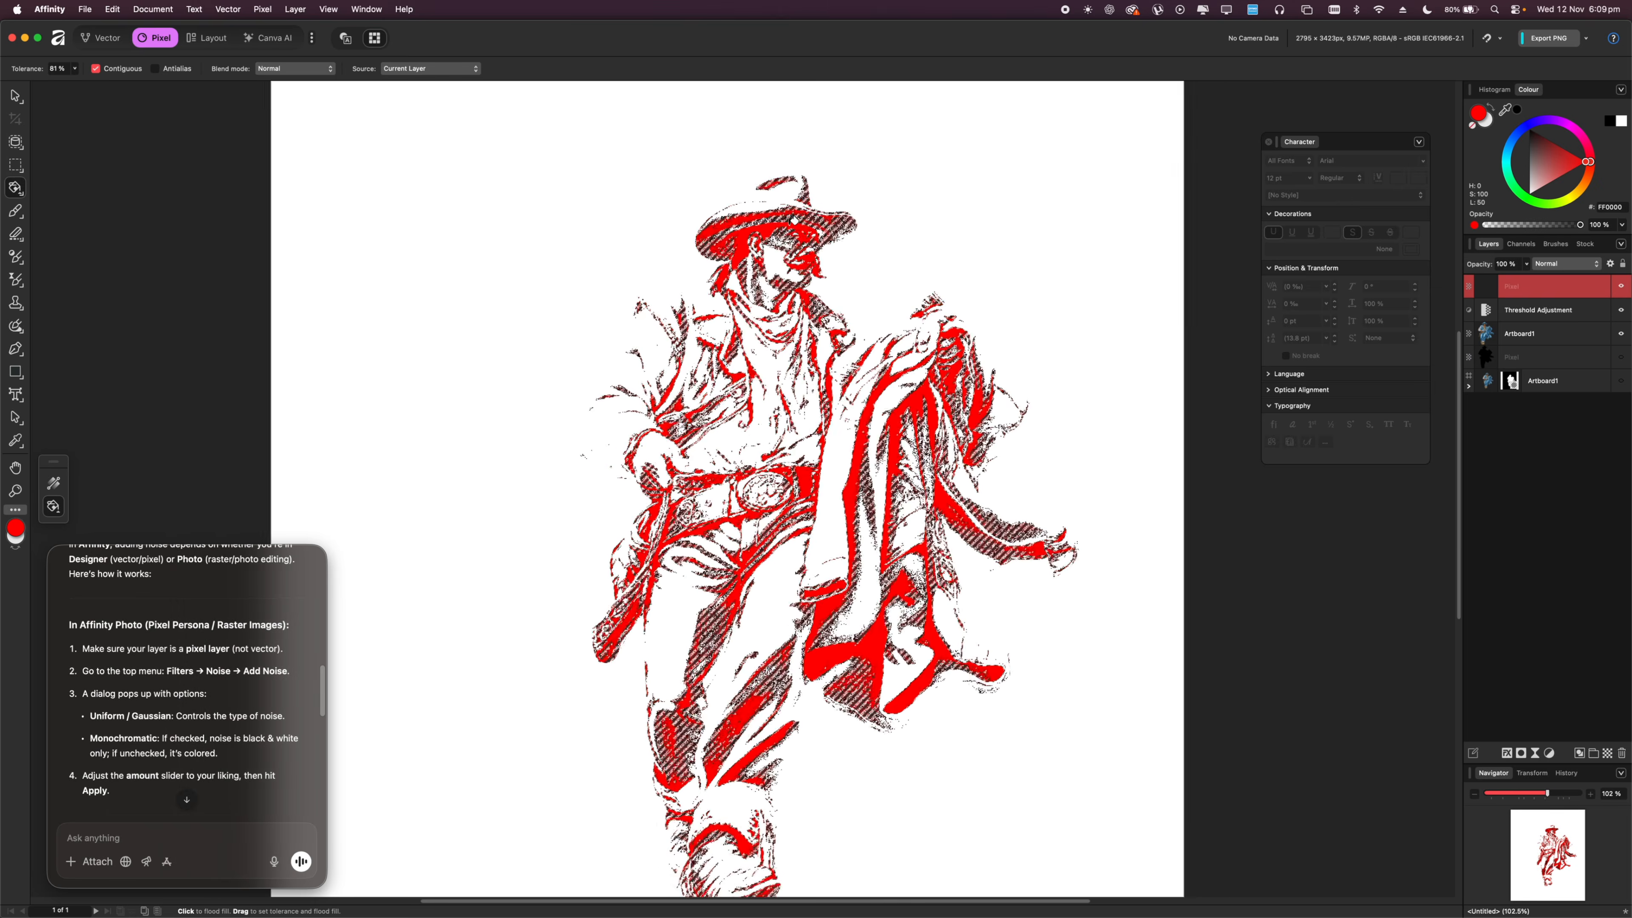
drag(793, 219, 758, 152)
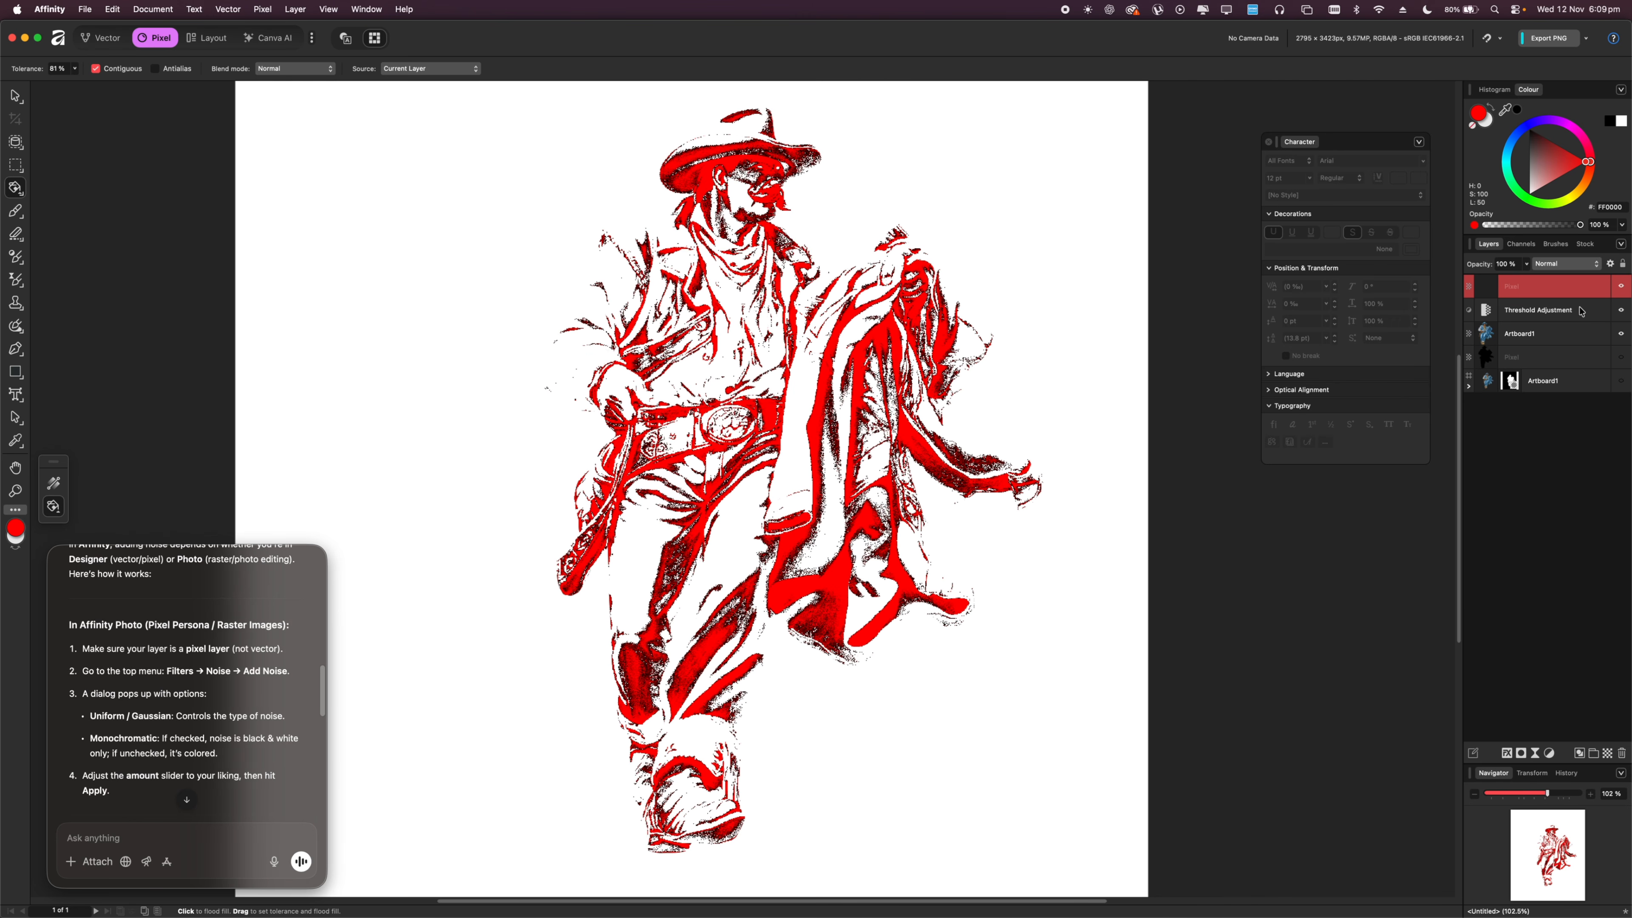
click(1620, 310)
click(1621, 334)
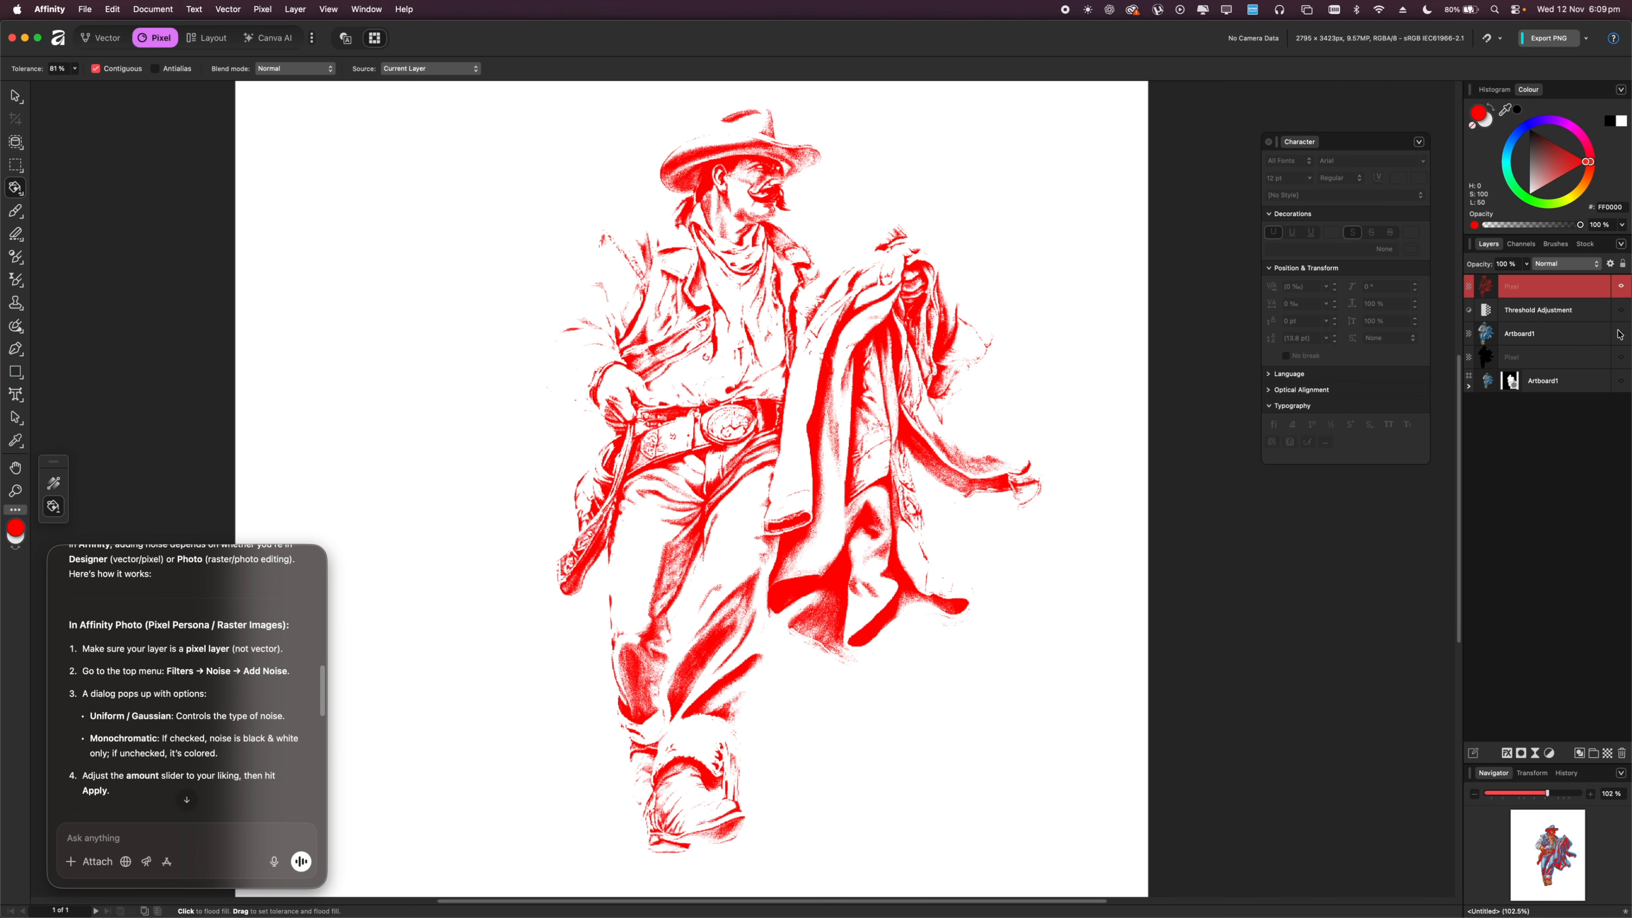
scroll(919, 301, down, 3)
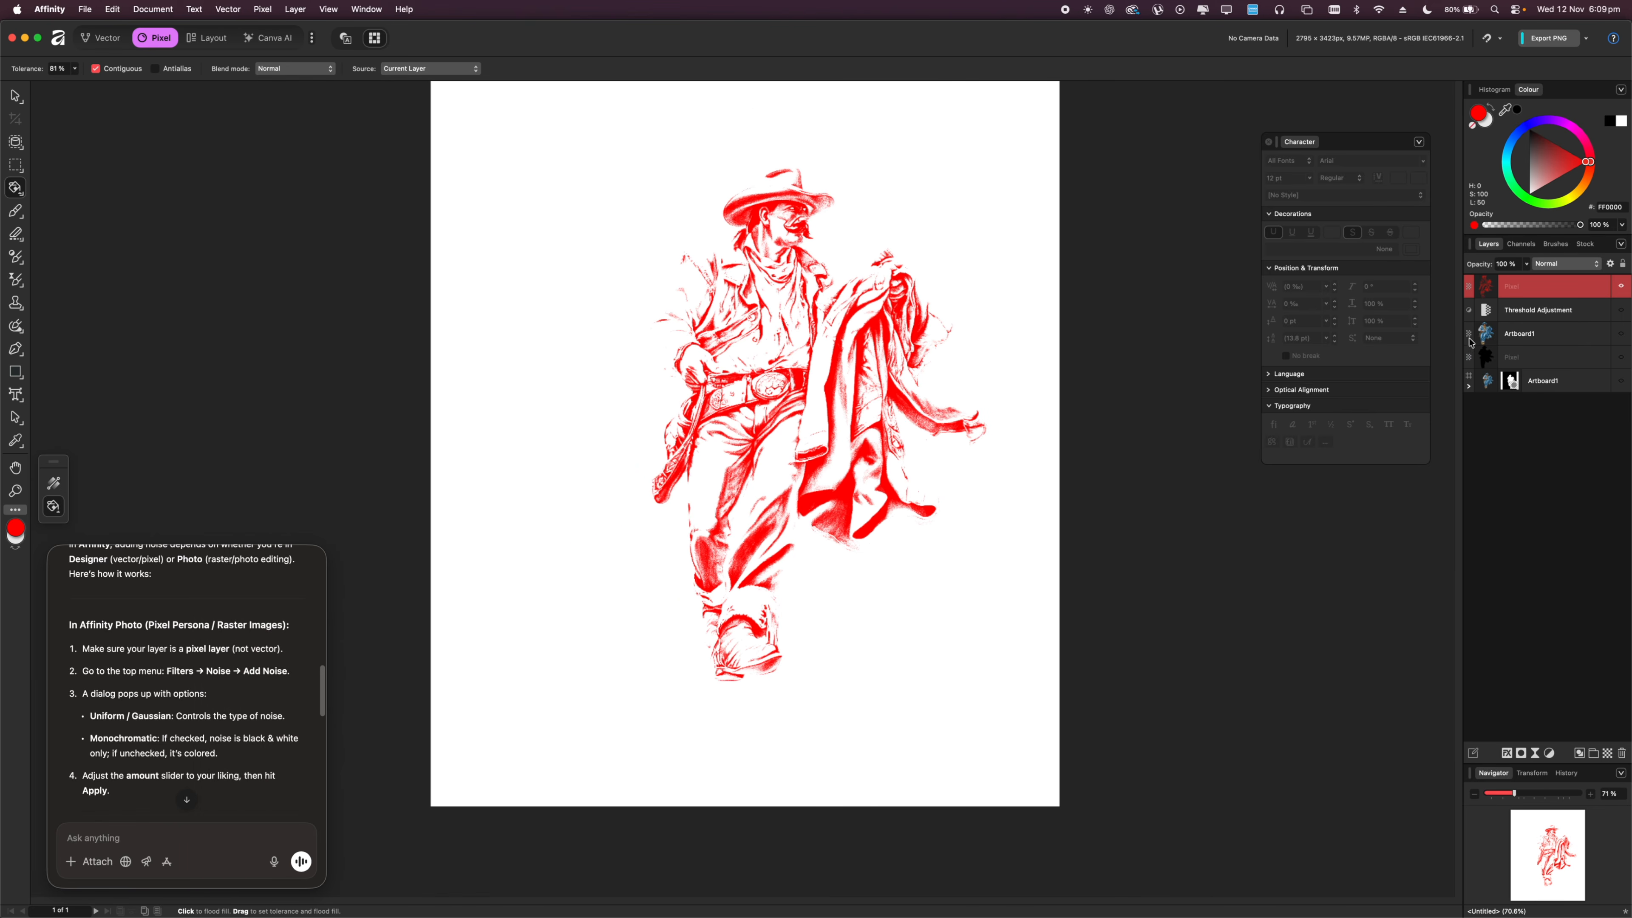
Move the black silhouette pixel layer directly beneath the red shadow layer and make it visible.
drag(1522, 356, 1517, 302)
click(1626, 312)
scroll(869, 335, up, 5)
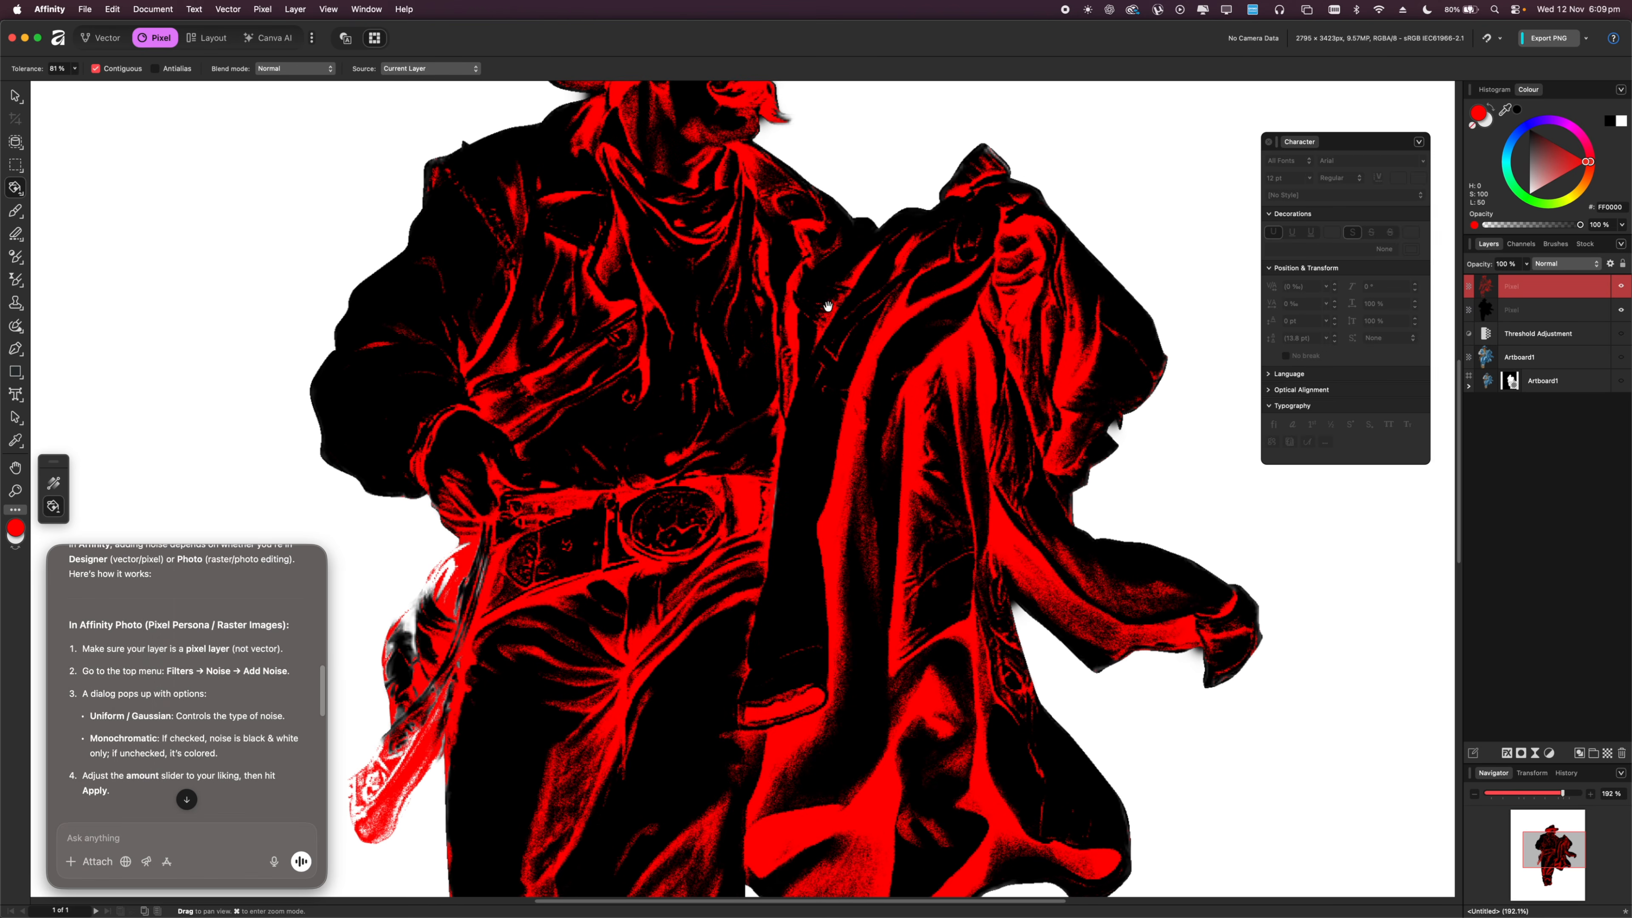
Select the silhouette layer and examine how the red shadows sit over it, especially around the holster and belt.
scroll(870, 334, down, 5)
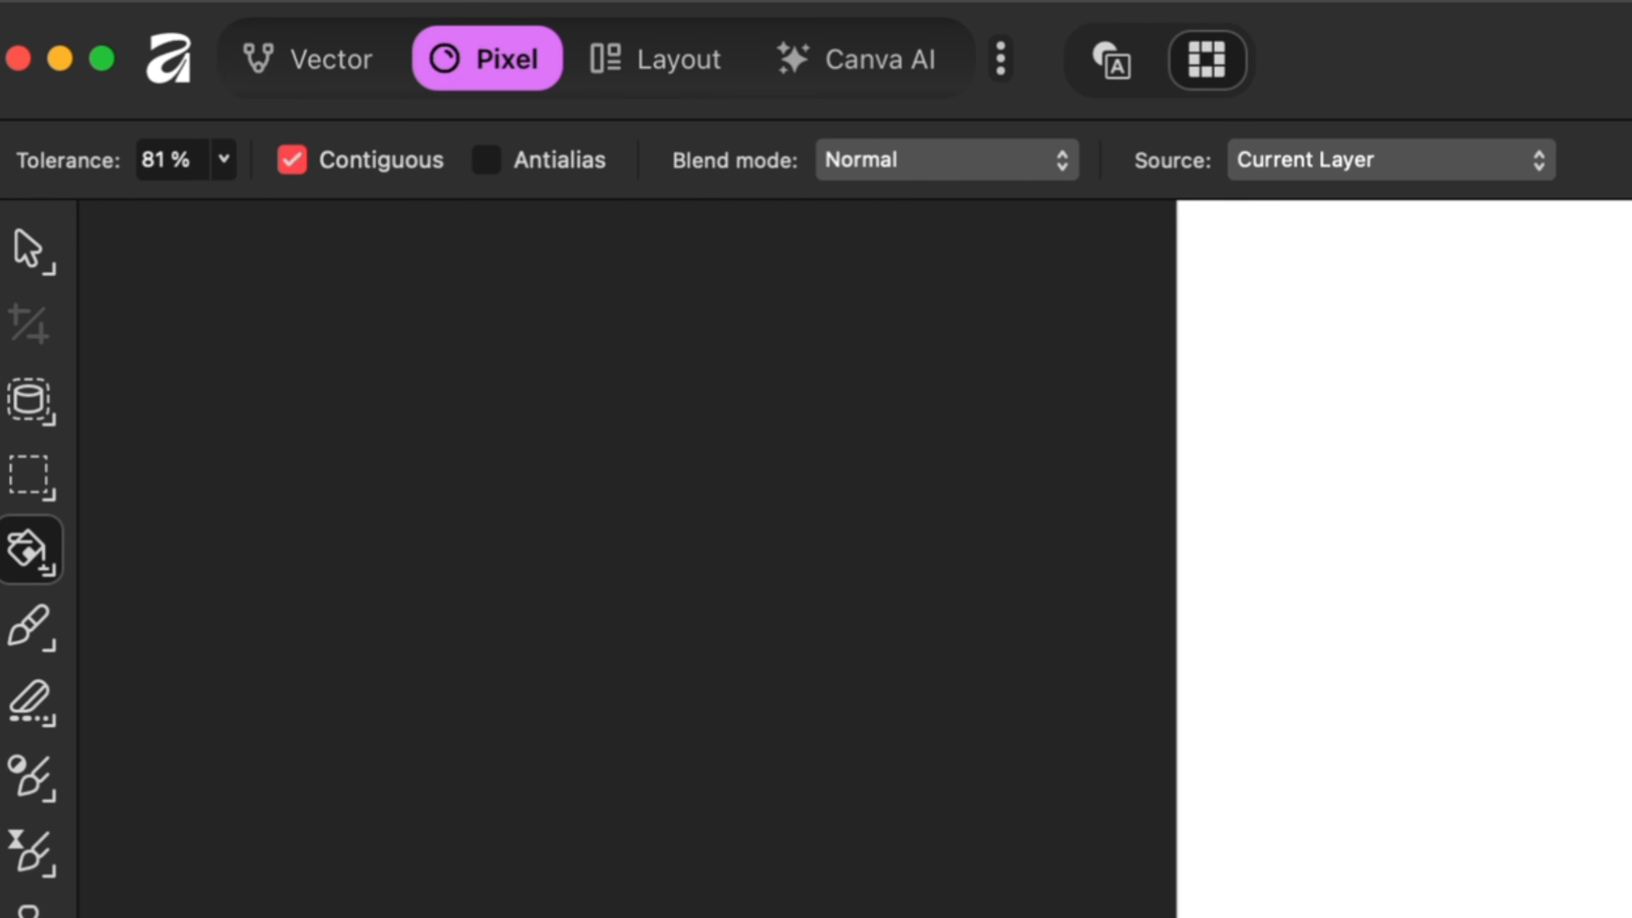
scroll(775, 383, up, 8)
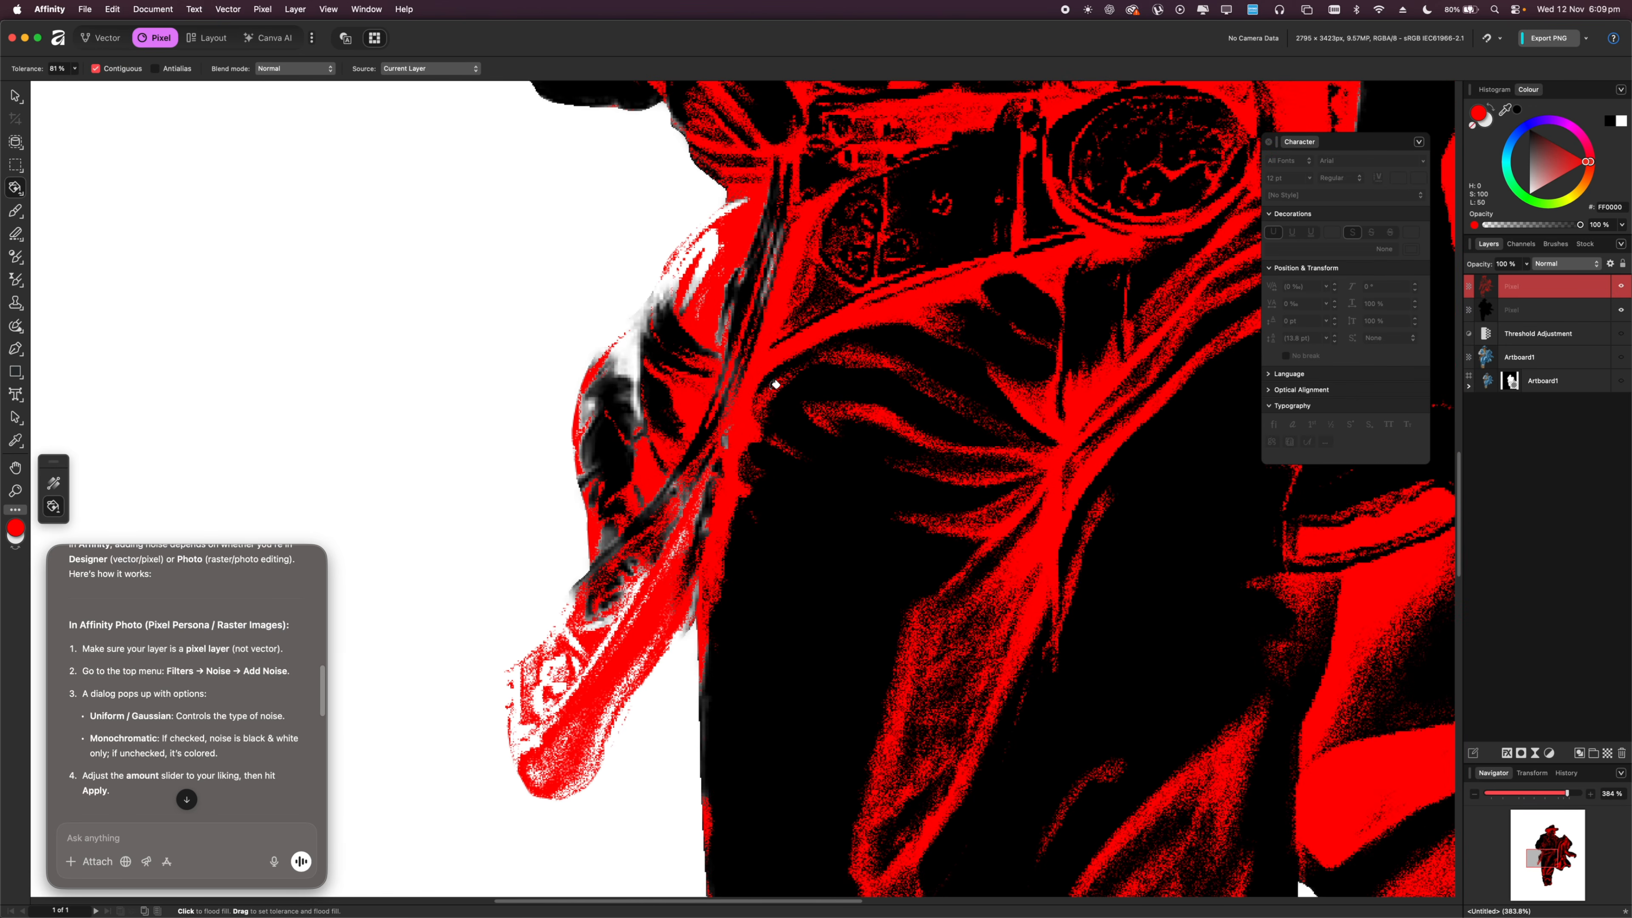
scroll(775, 384, up, 3)
click(1504, 307)
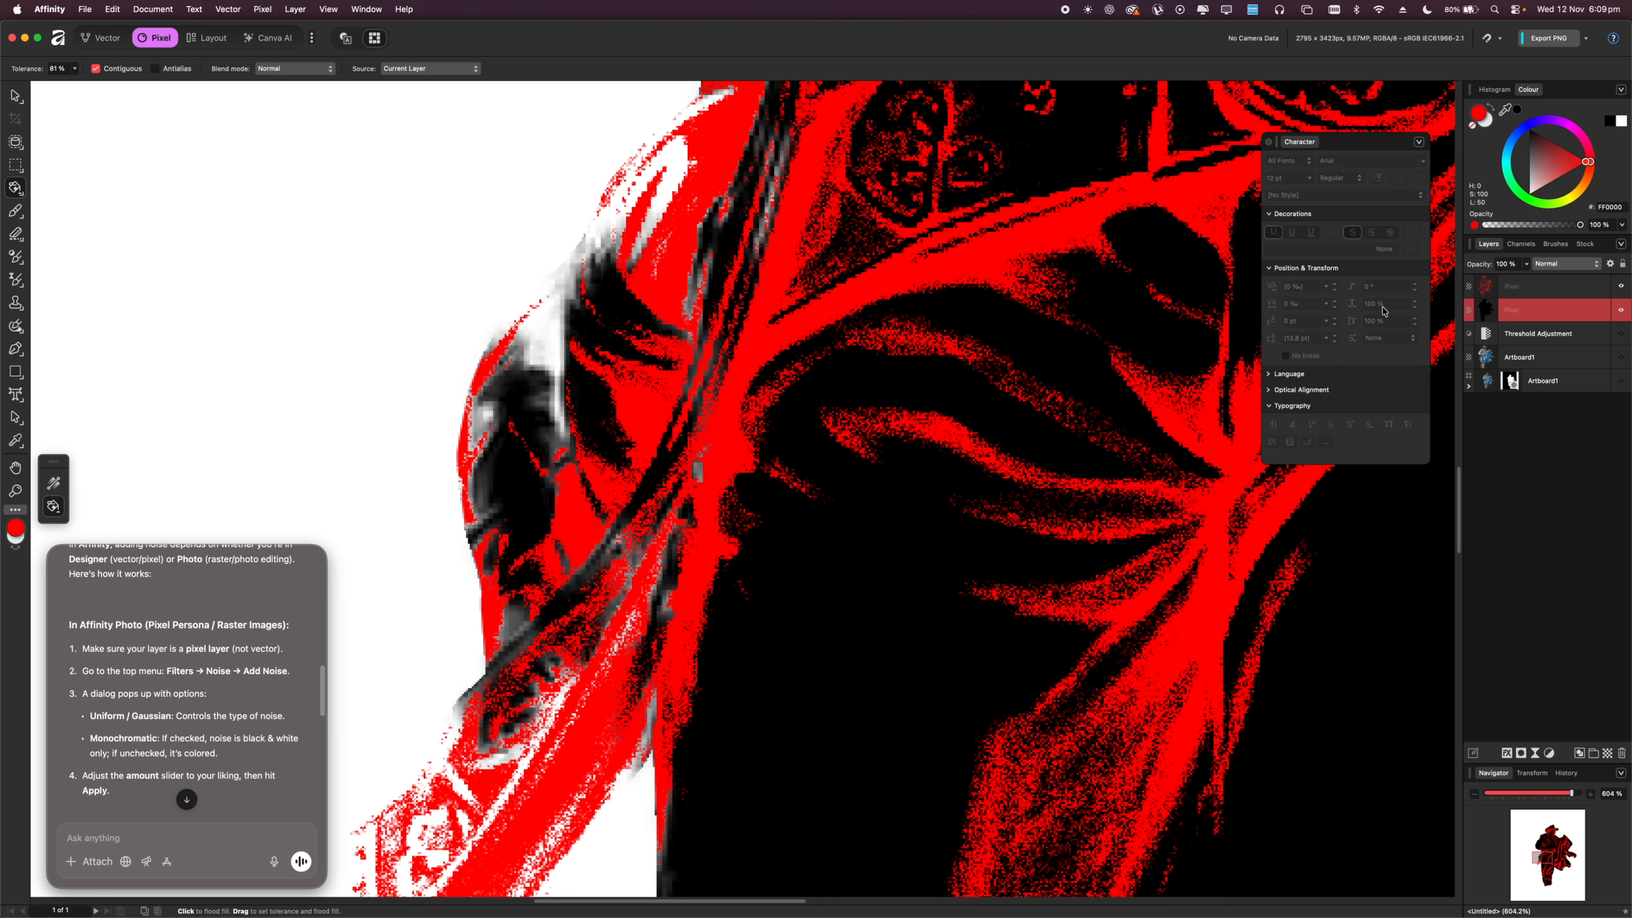
scroll(821, 318, down, 5)
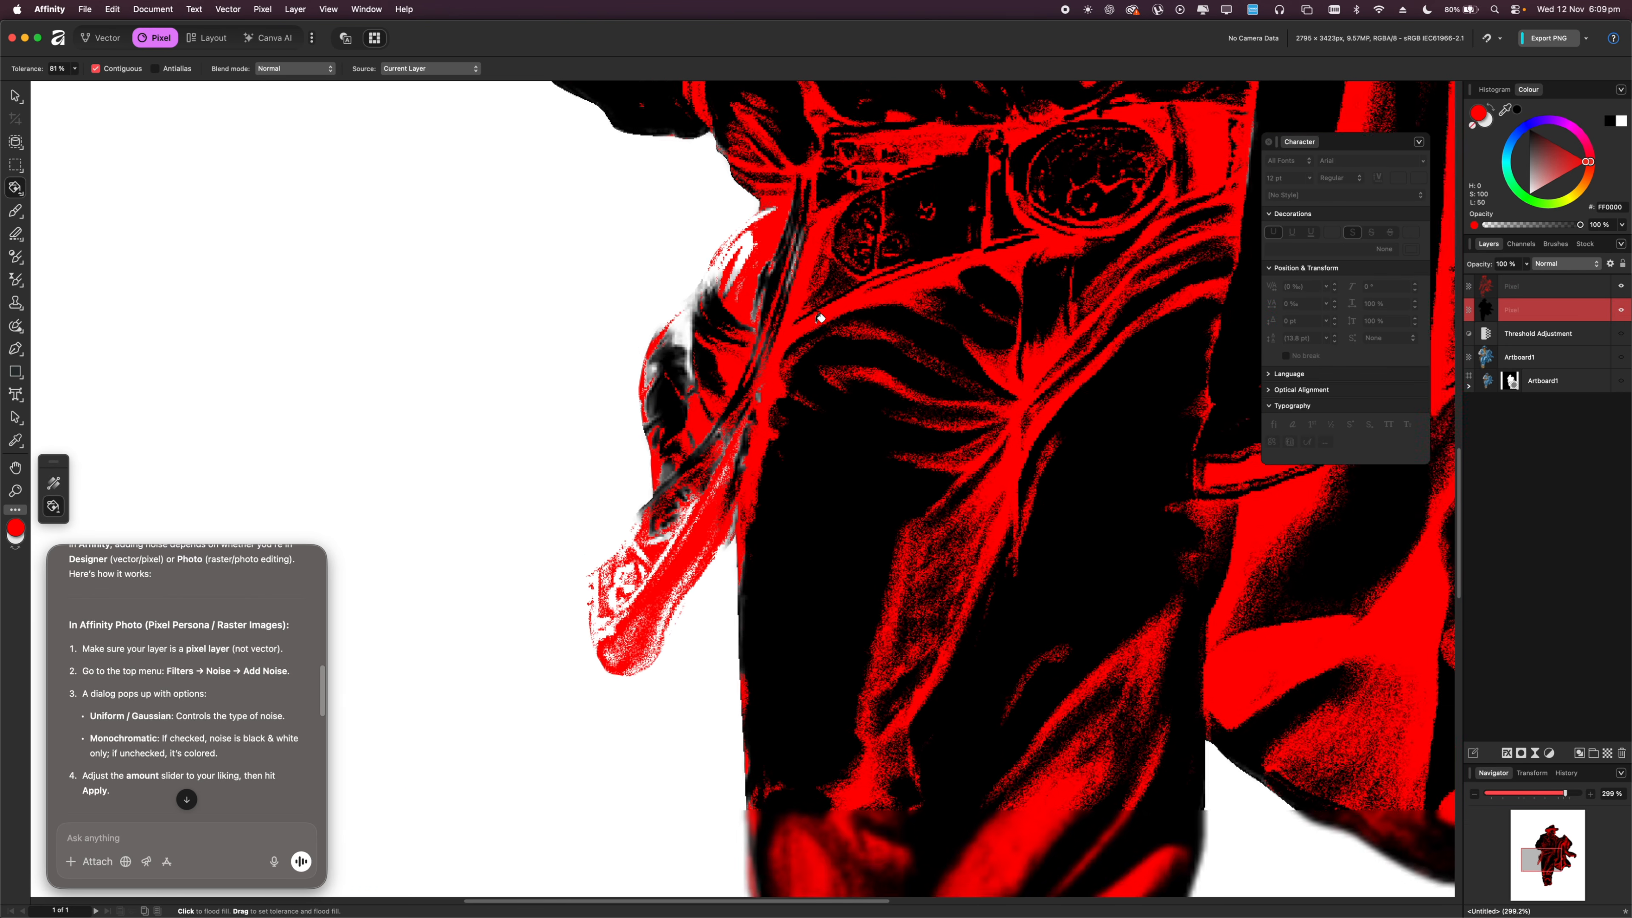
scroll(824, 299, down, 5)
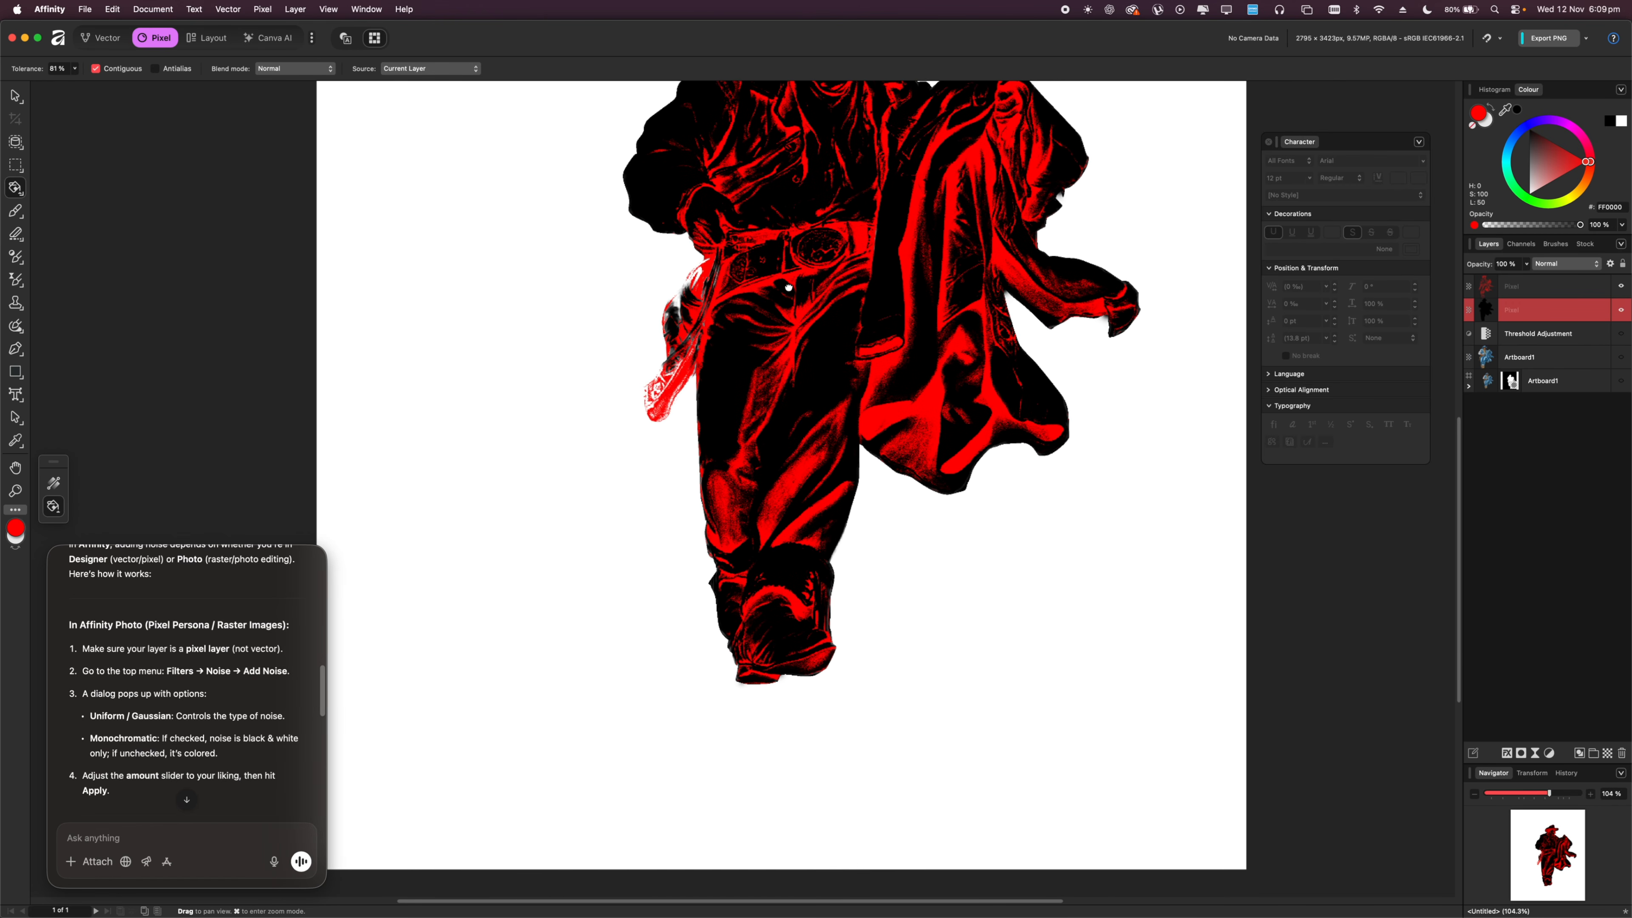
scroll(792, 281, up, 5)
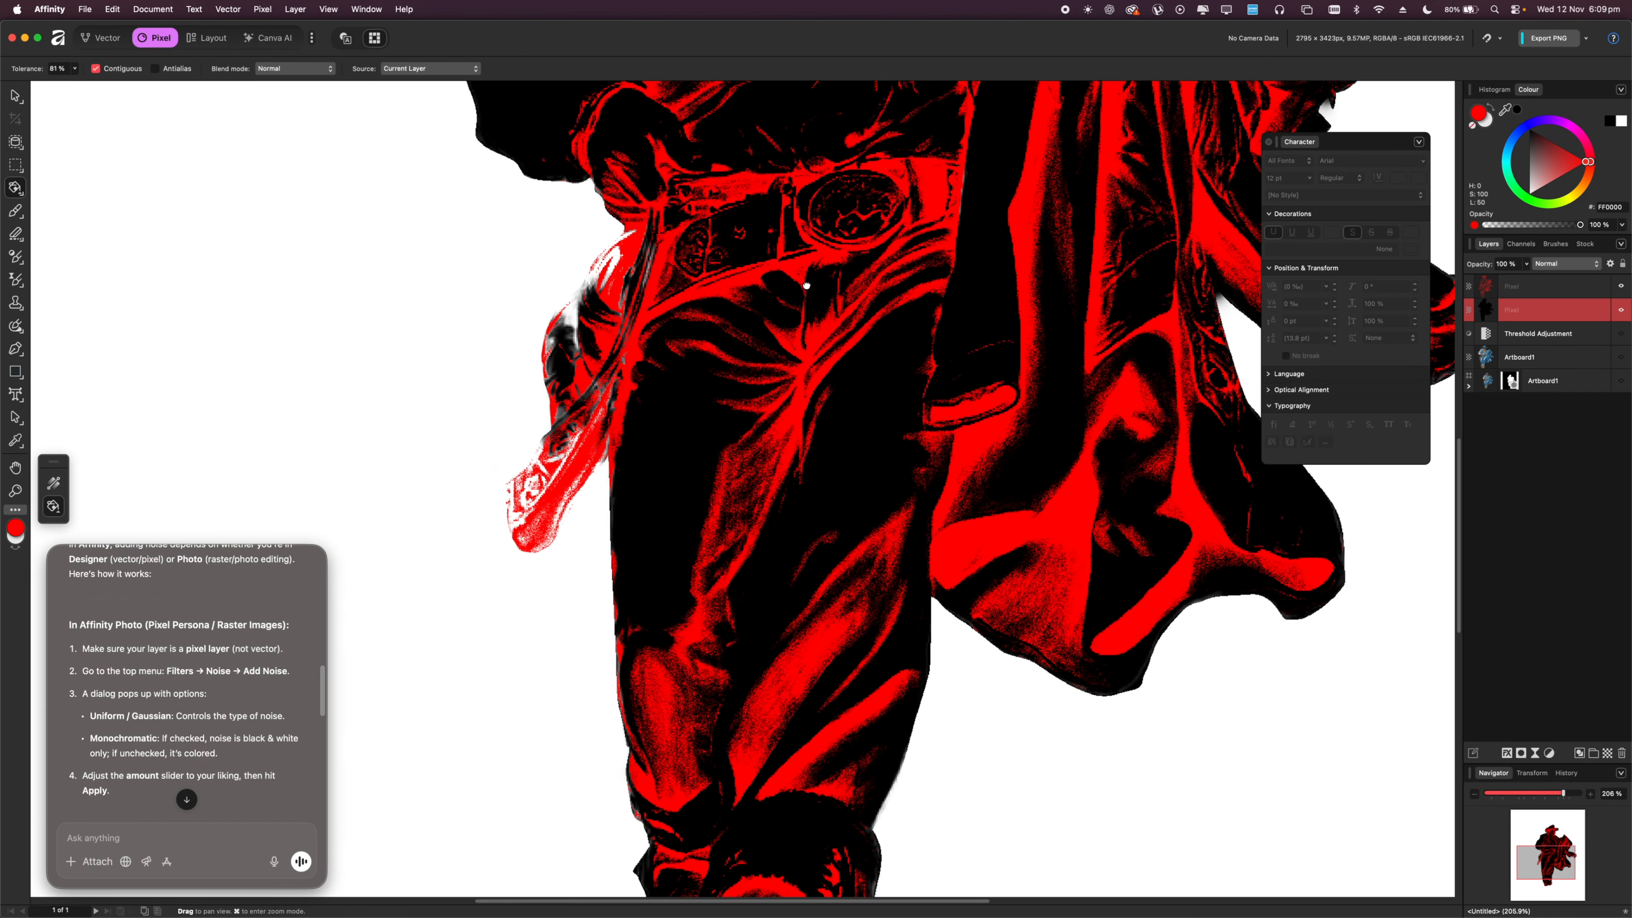
scroll(816, 277, up, 4)
drag(812, 281, 904, 318)
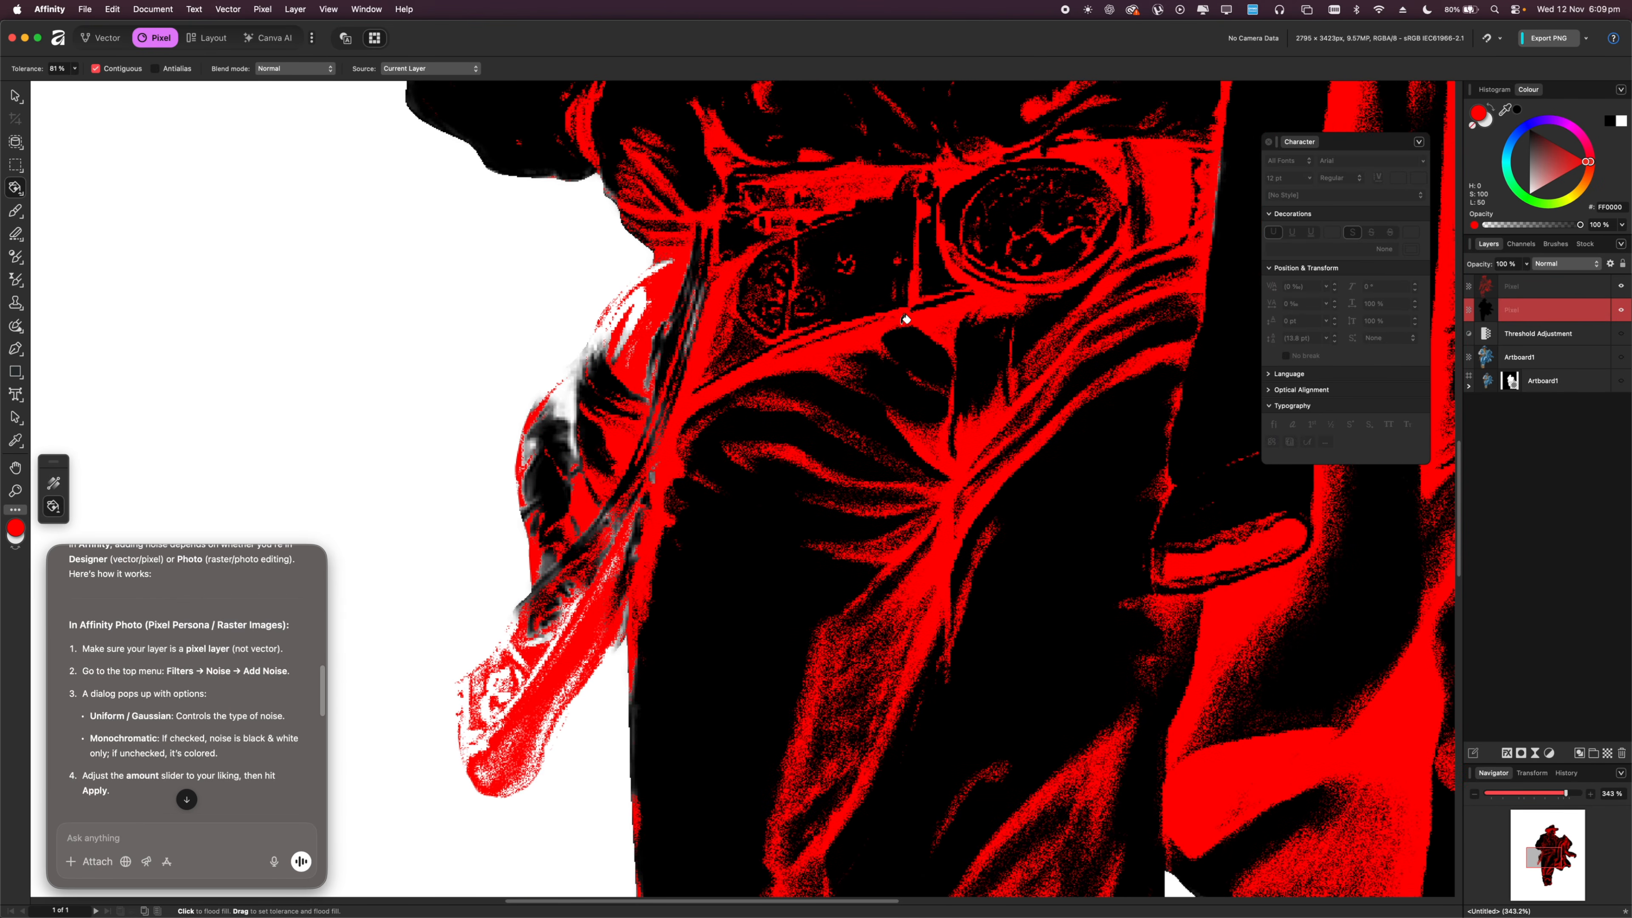
scroll(894, 322, down, 5)
scroll(894, 322, down, 4)
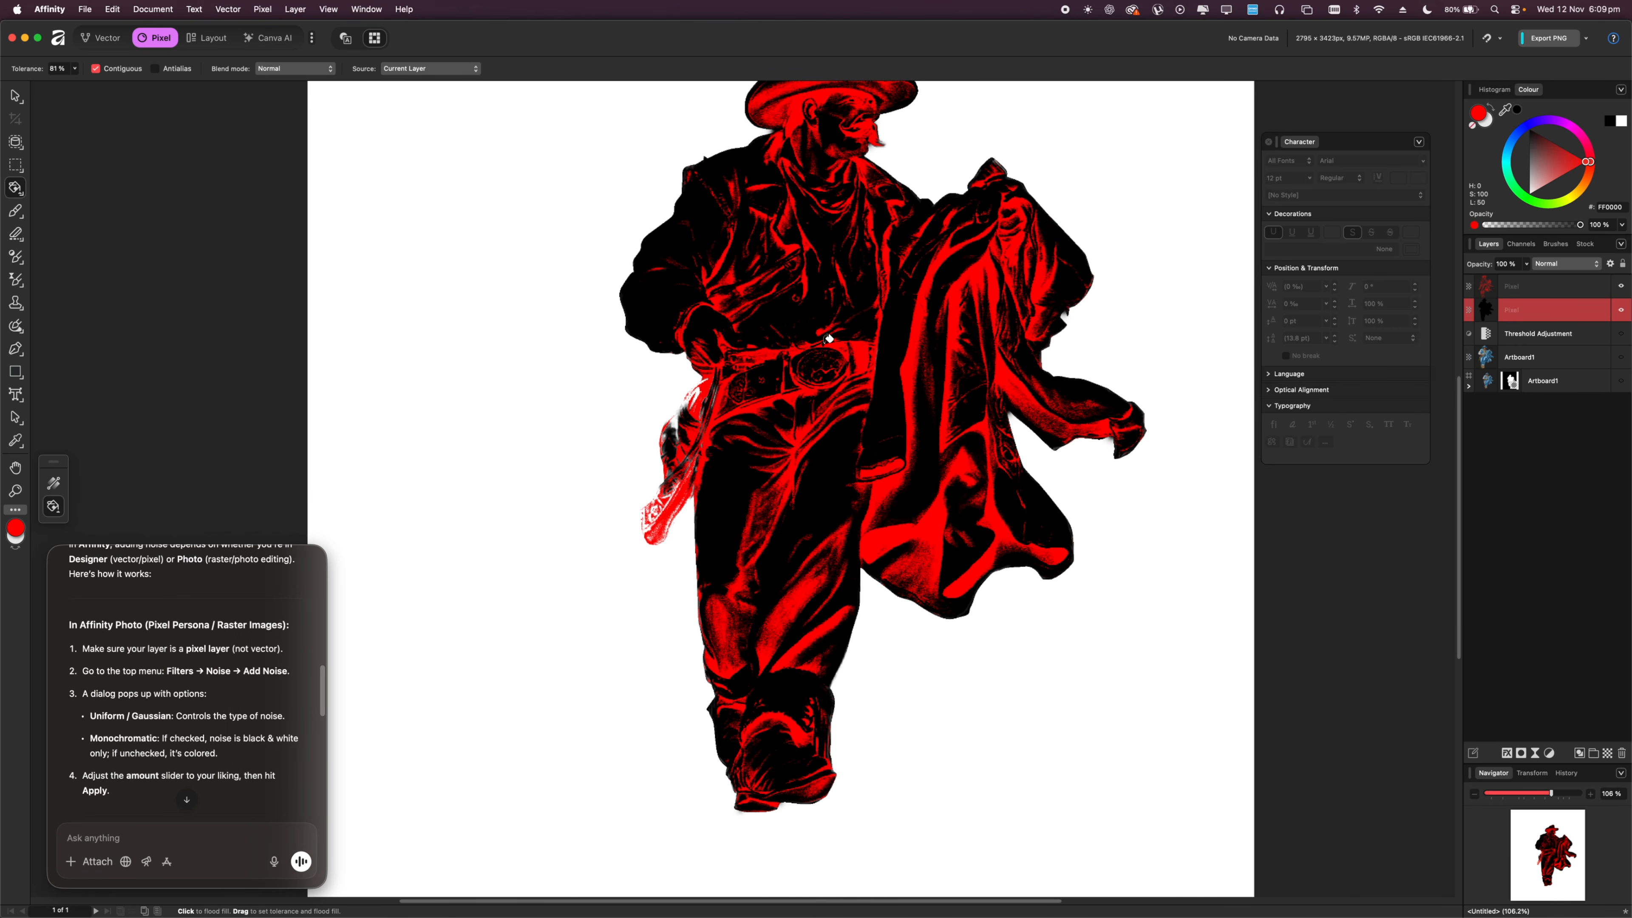
Apply a black (000000) Colour Overlay layer effect to the red shadow layer.
click(1514, 287)
right_click(1510, 294)
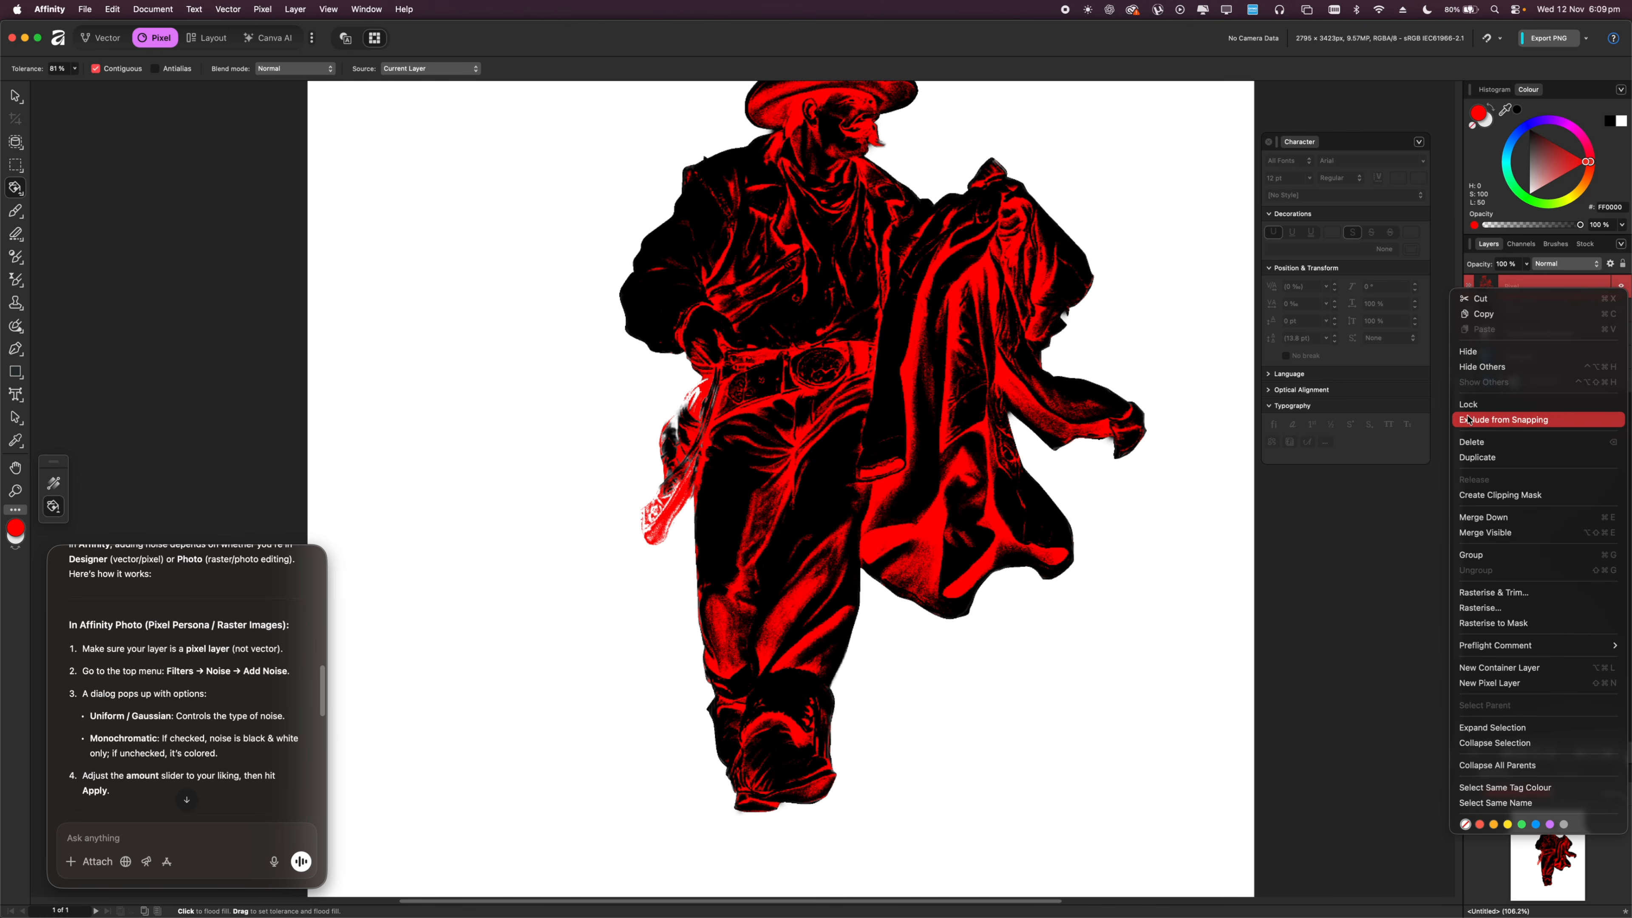
click(1544, 694)
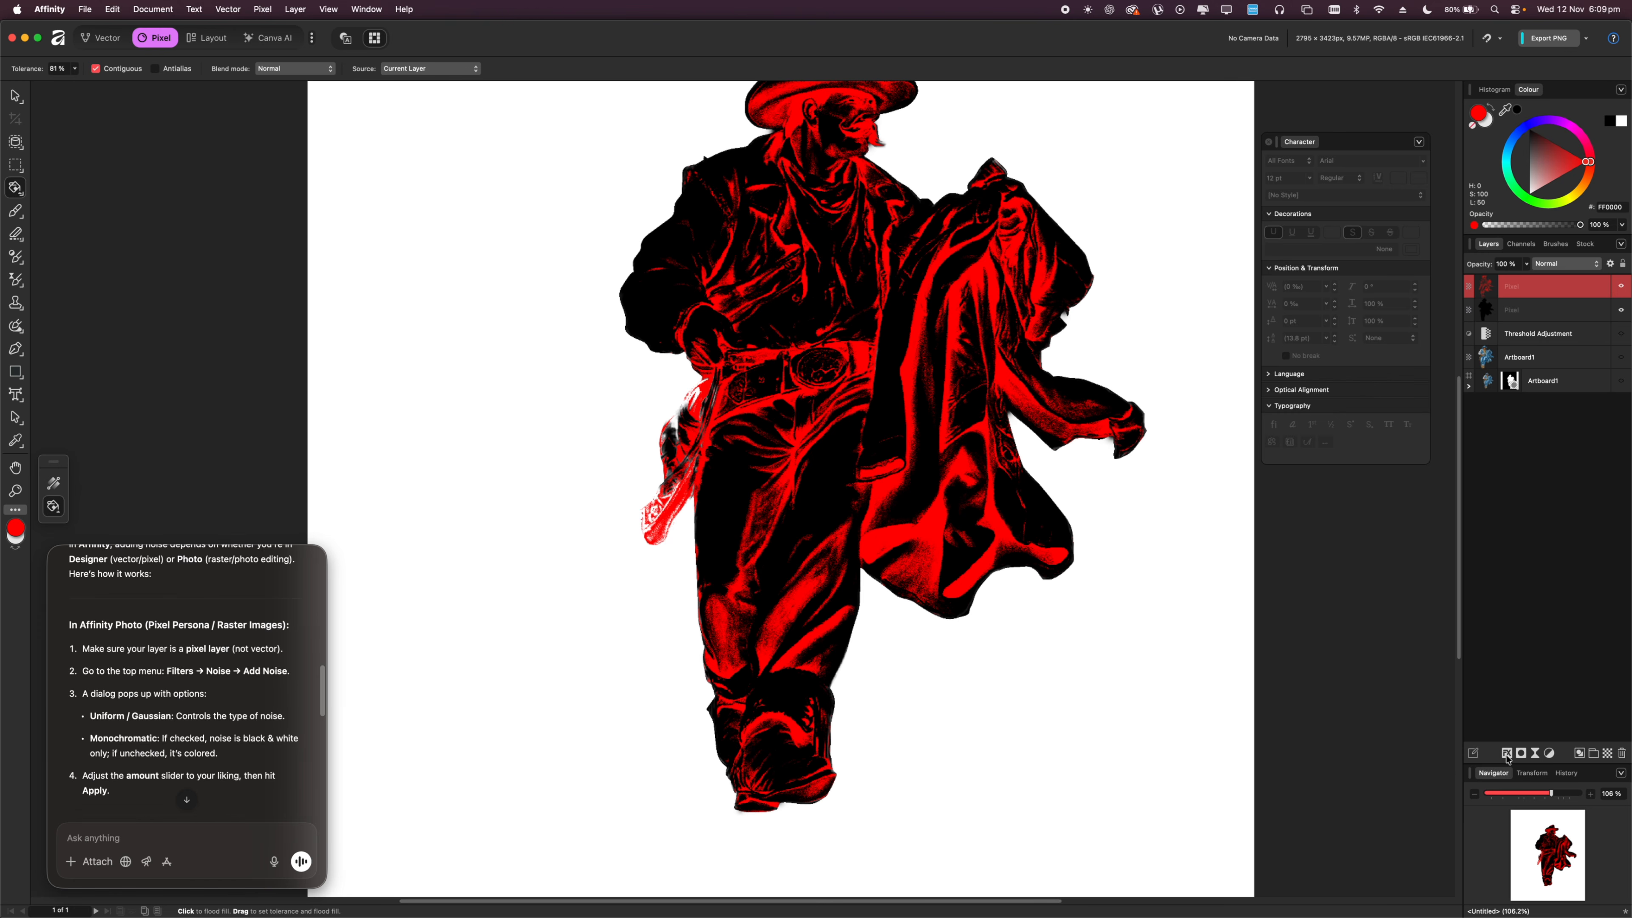
click(1506, 755)
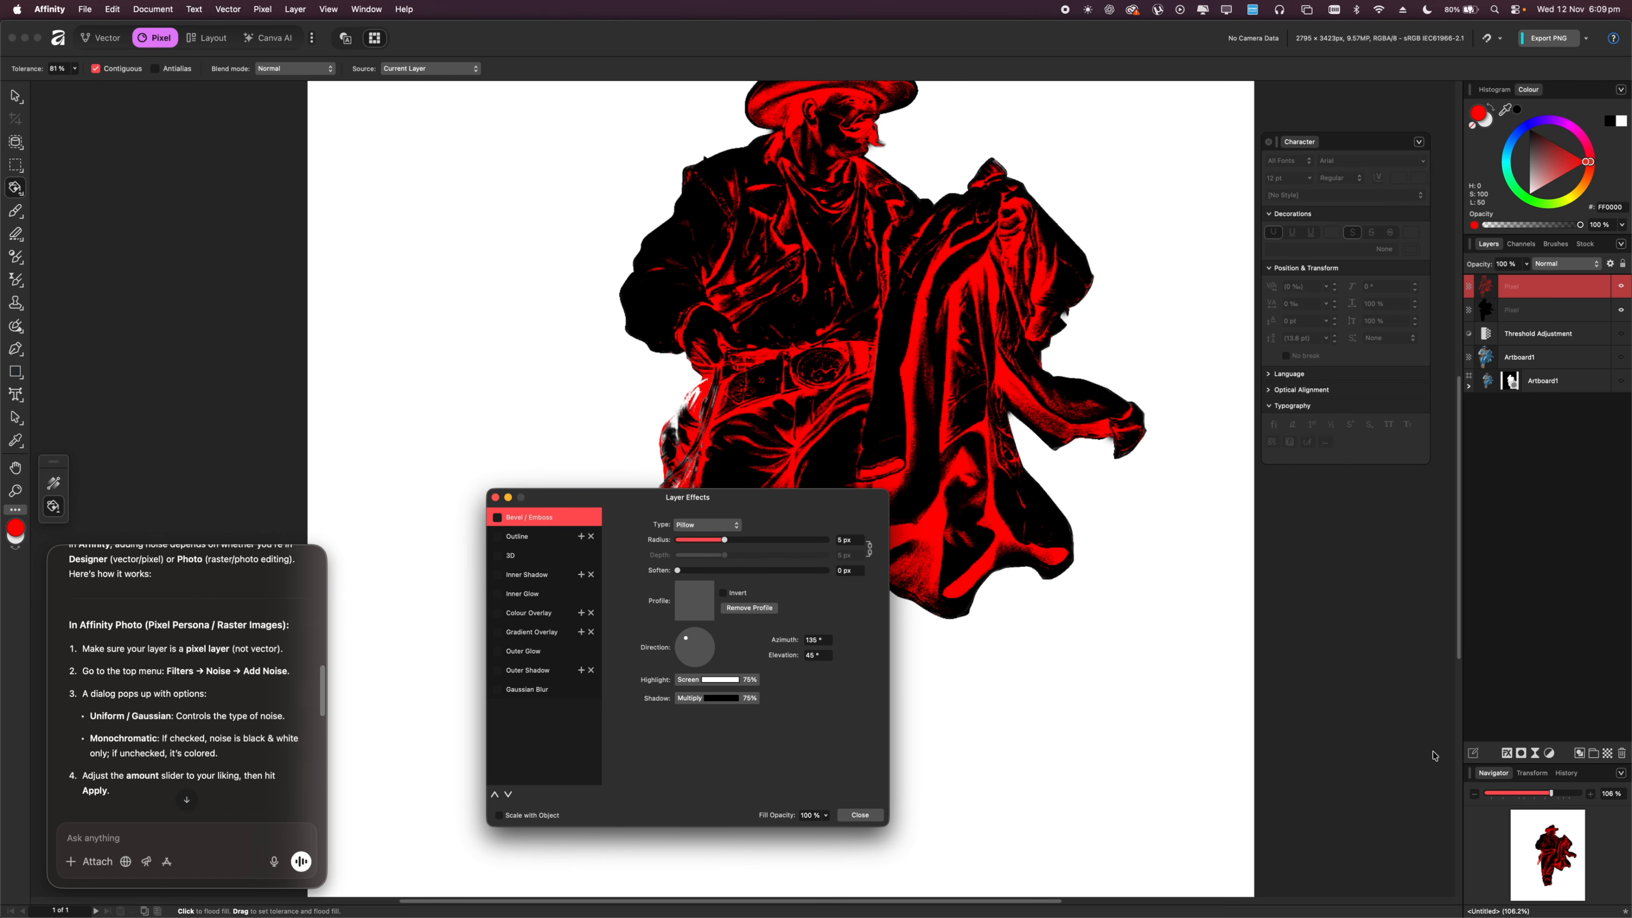
click(527, 609)
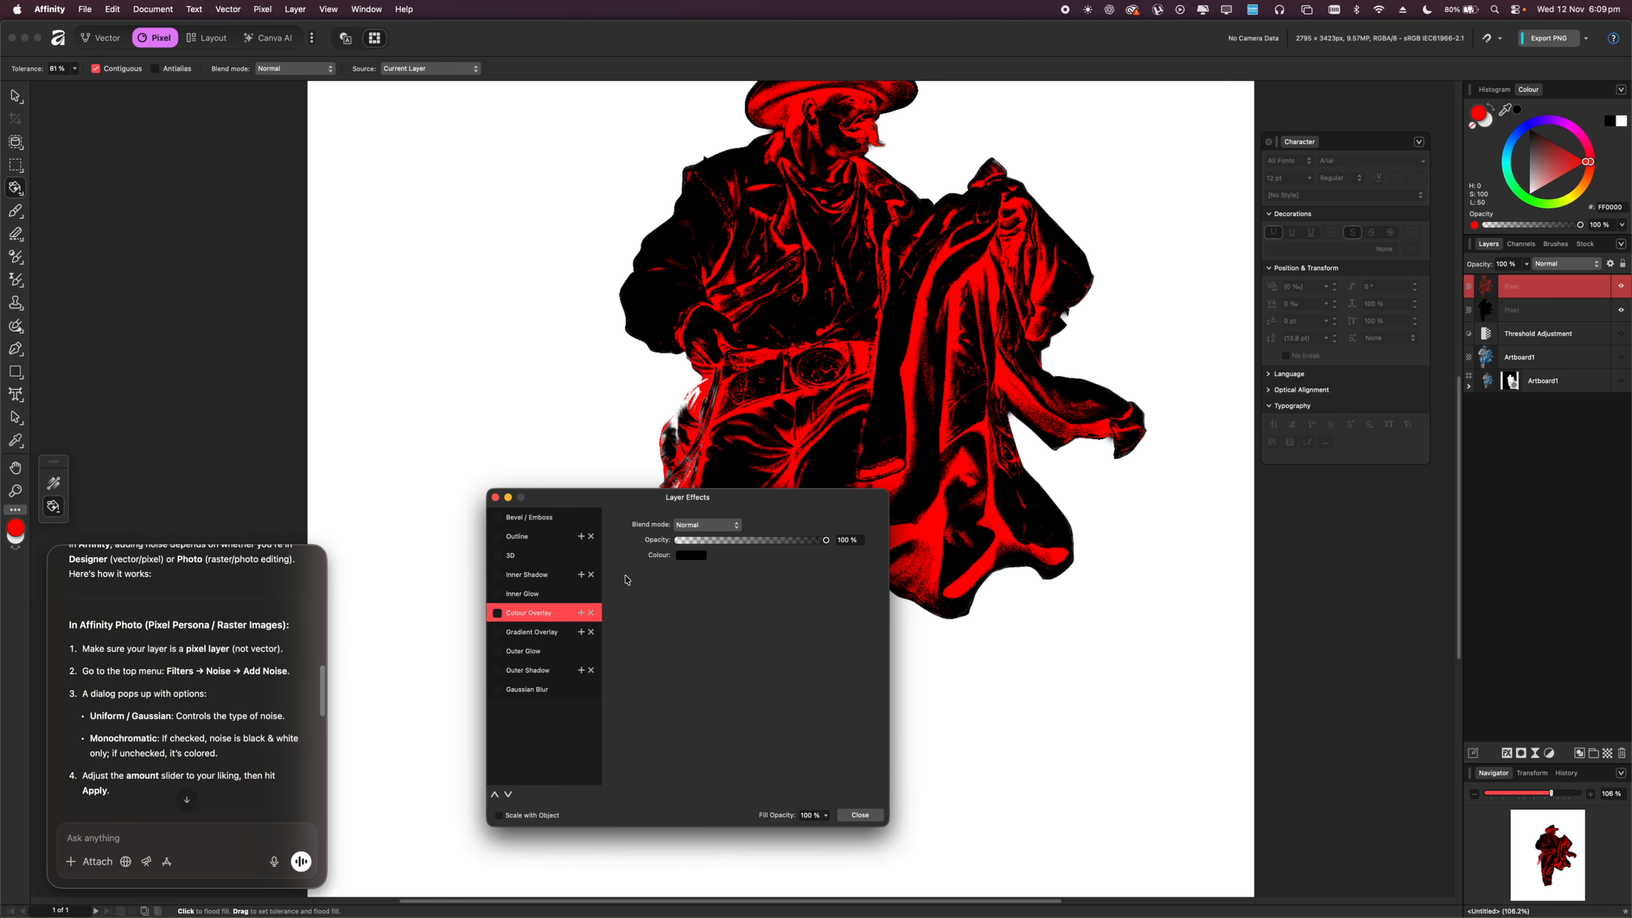
click(692, 555)
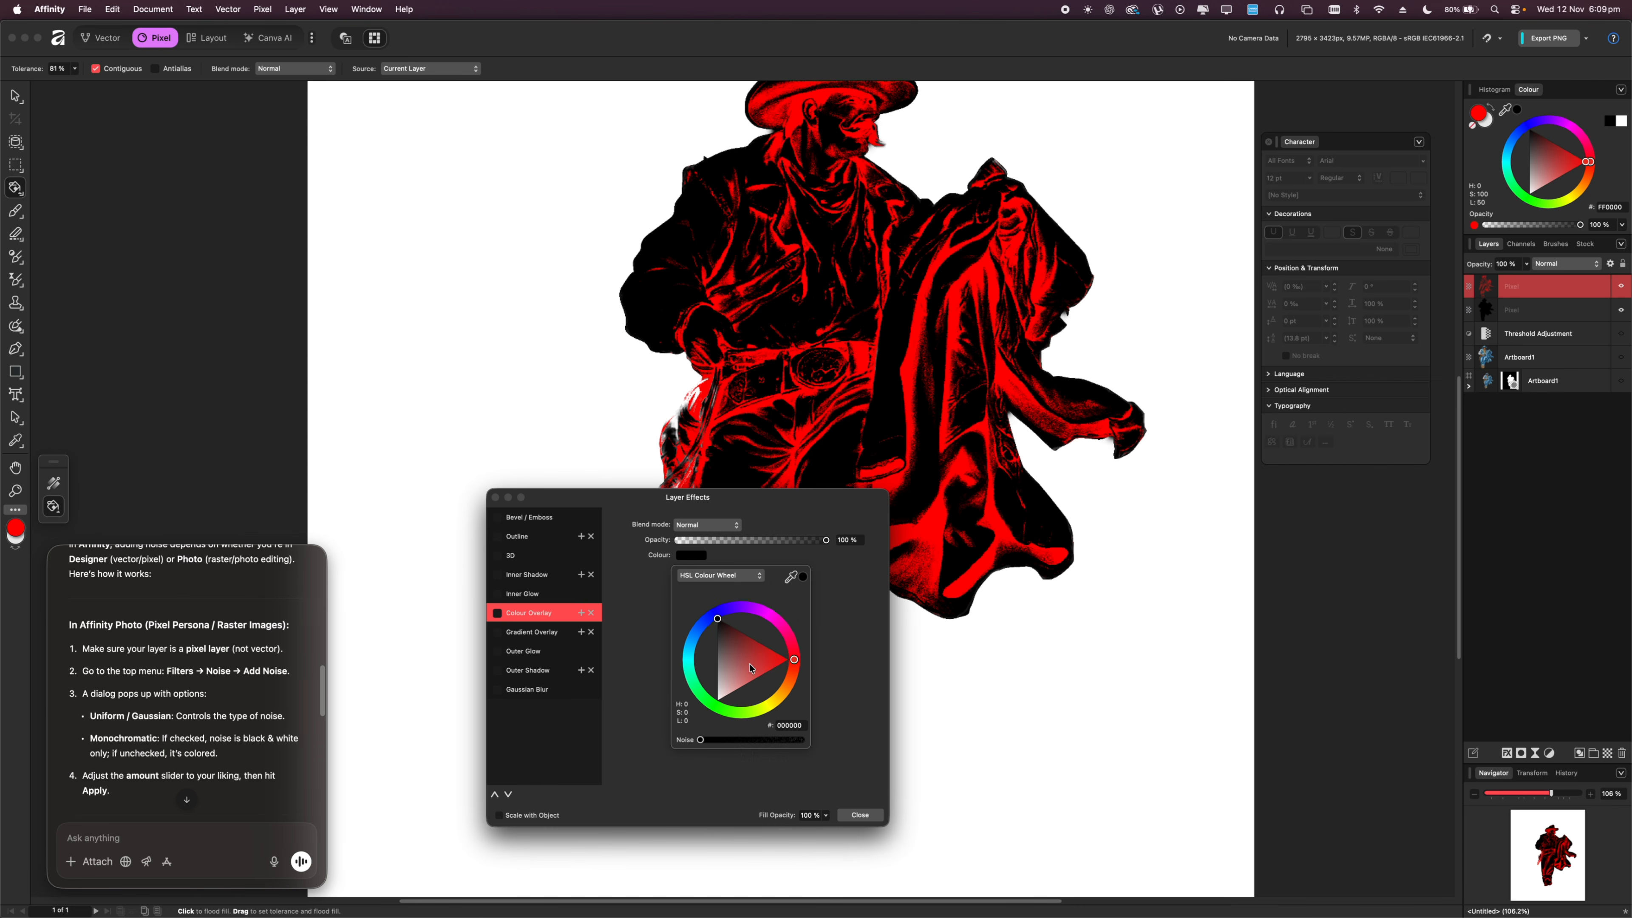
drag(750, 668, 706, 594)
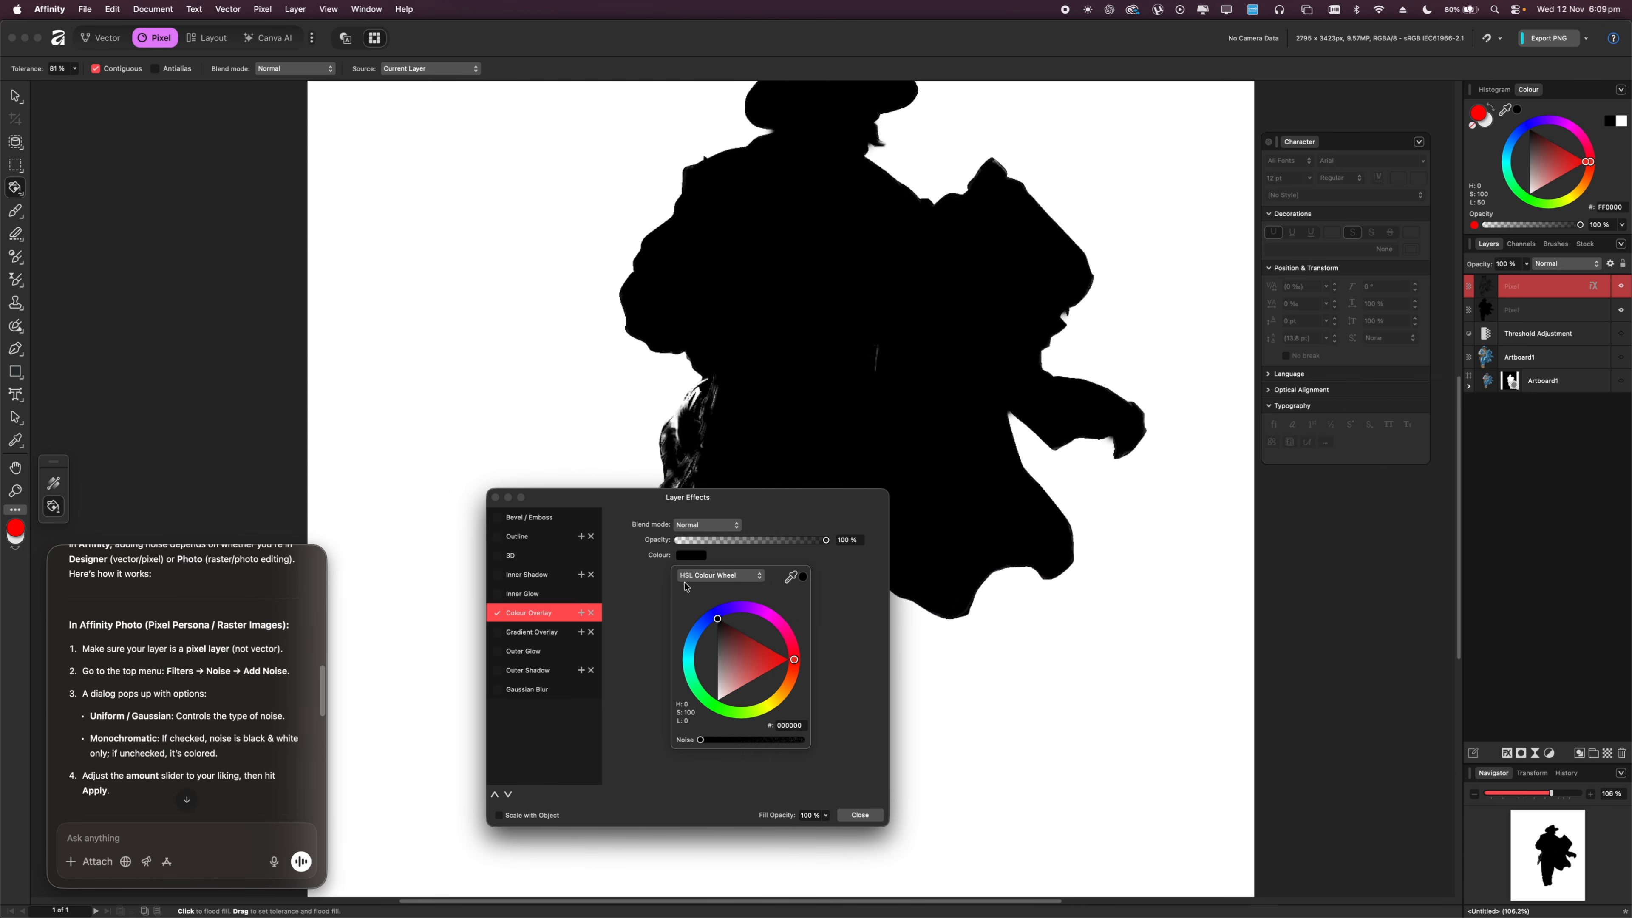
click(835, 690)
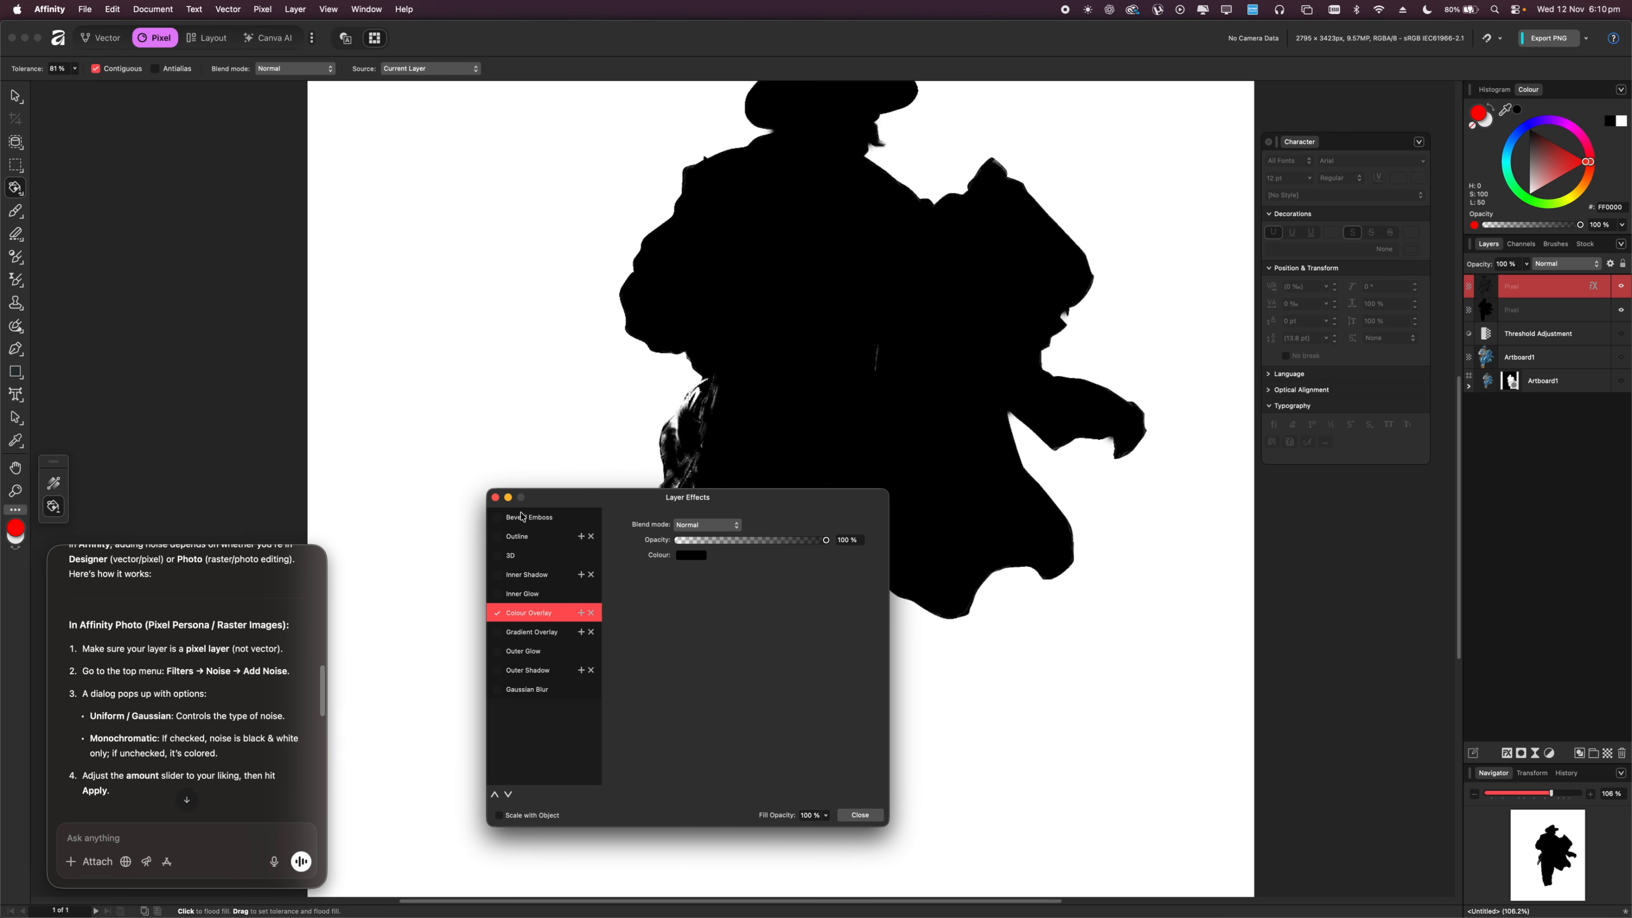
click(496, 497)
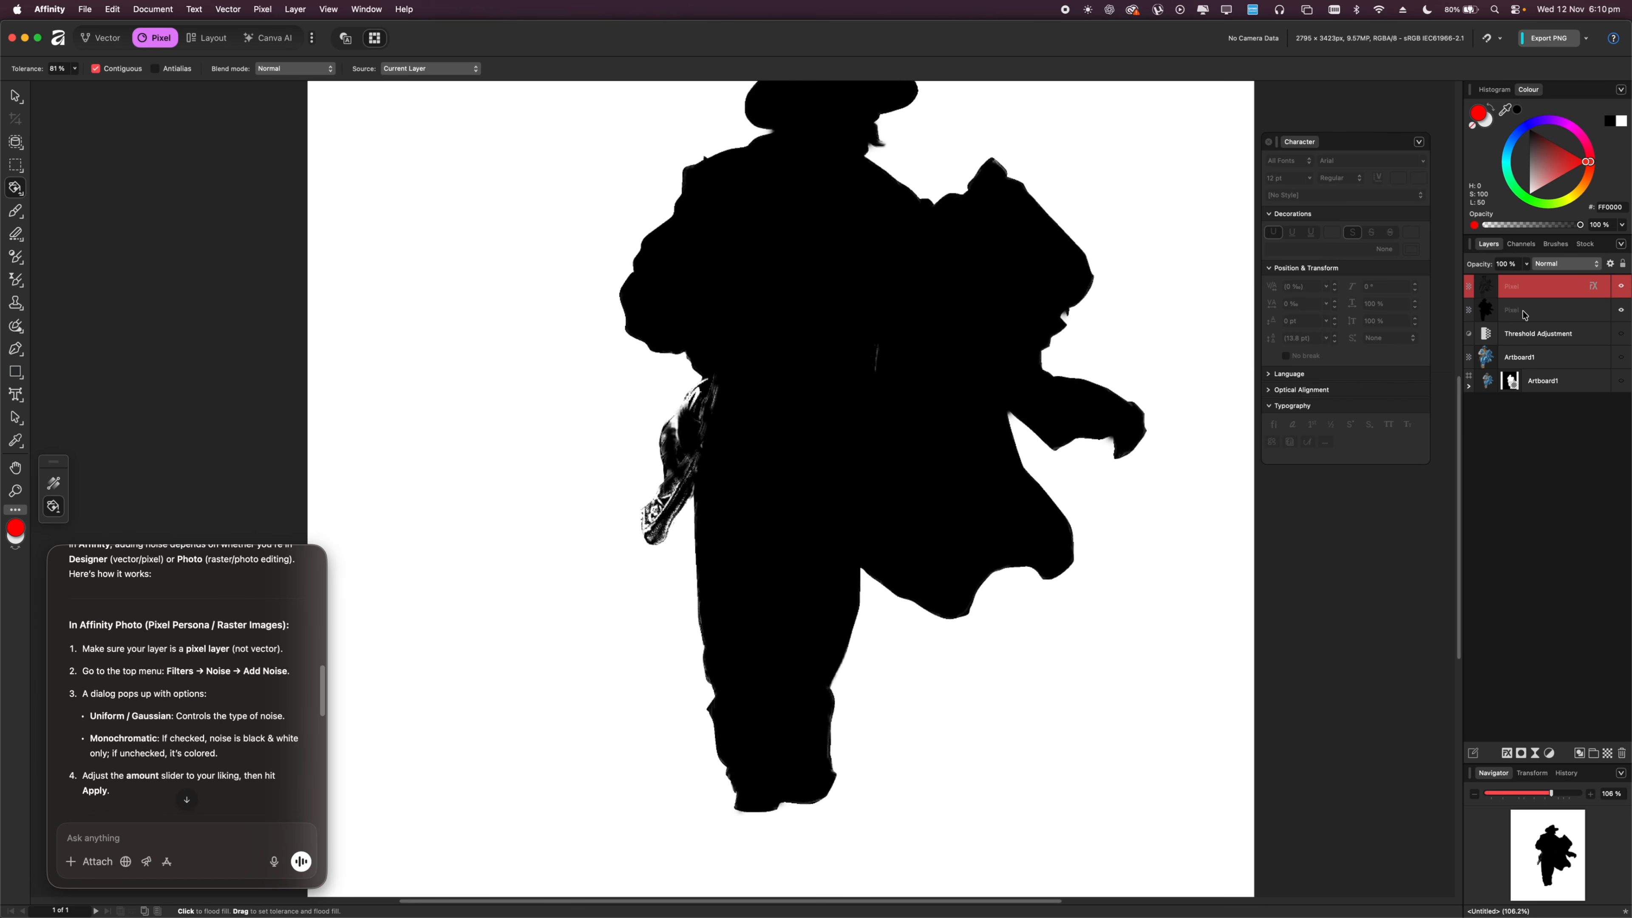
Select the silhouette layer and toggle its visibility repeatedly to compare the artwork with and without it.
click(1524, 315)
click(1621, 312)
click(1621, 312)
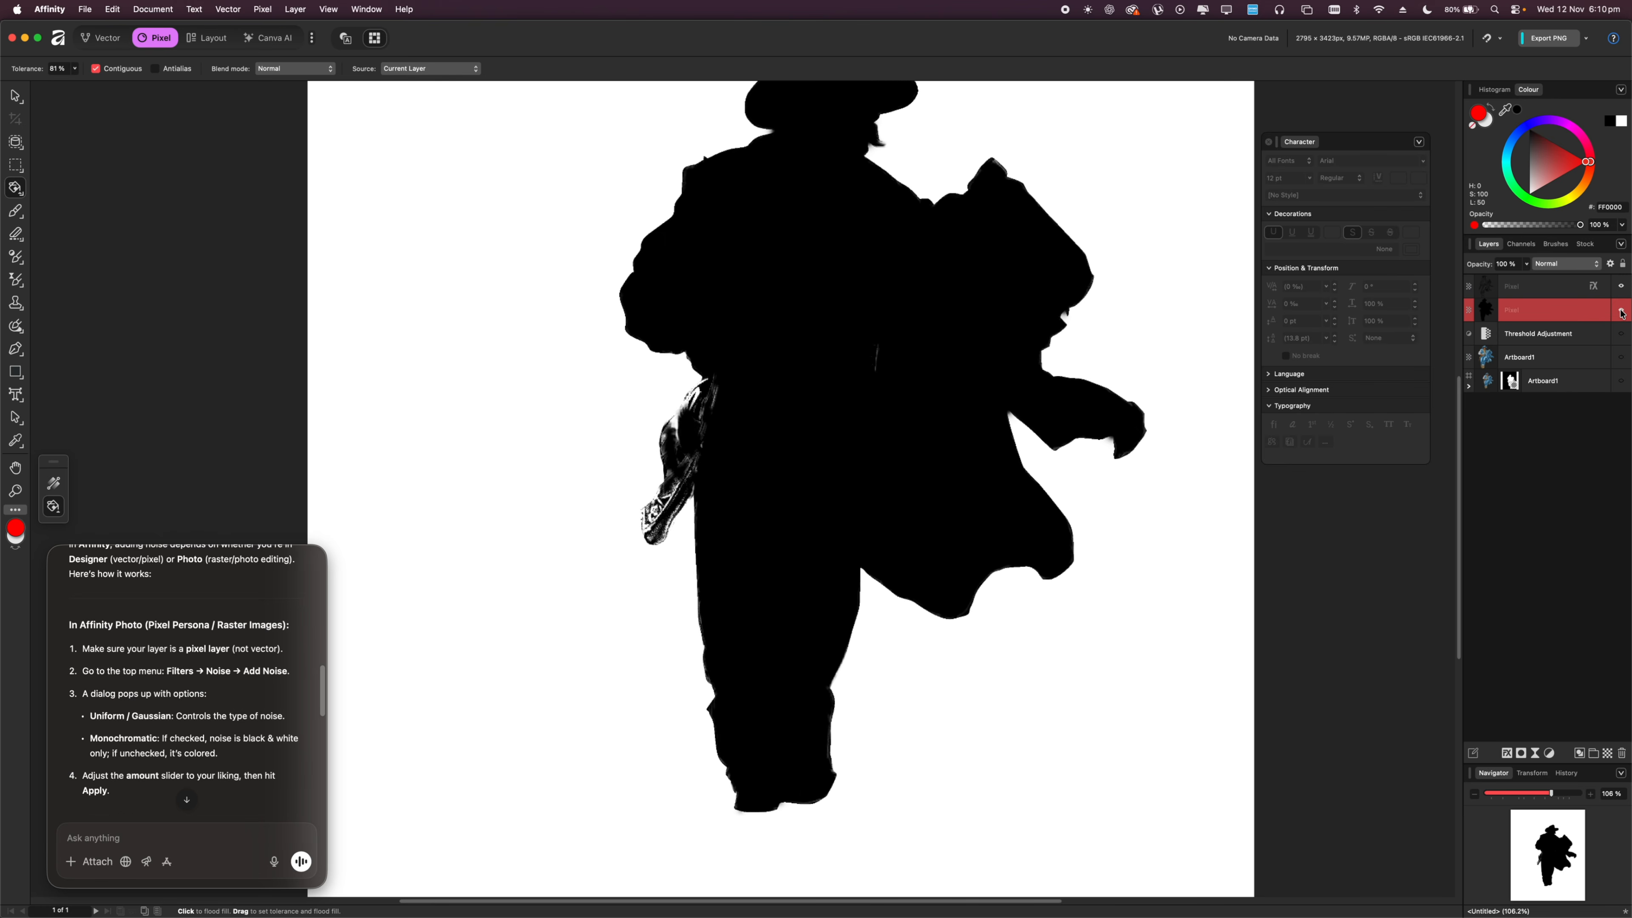
click(1621, 312)
click(1620, 312)
click(1621, 312)
click(1621, 312)
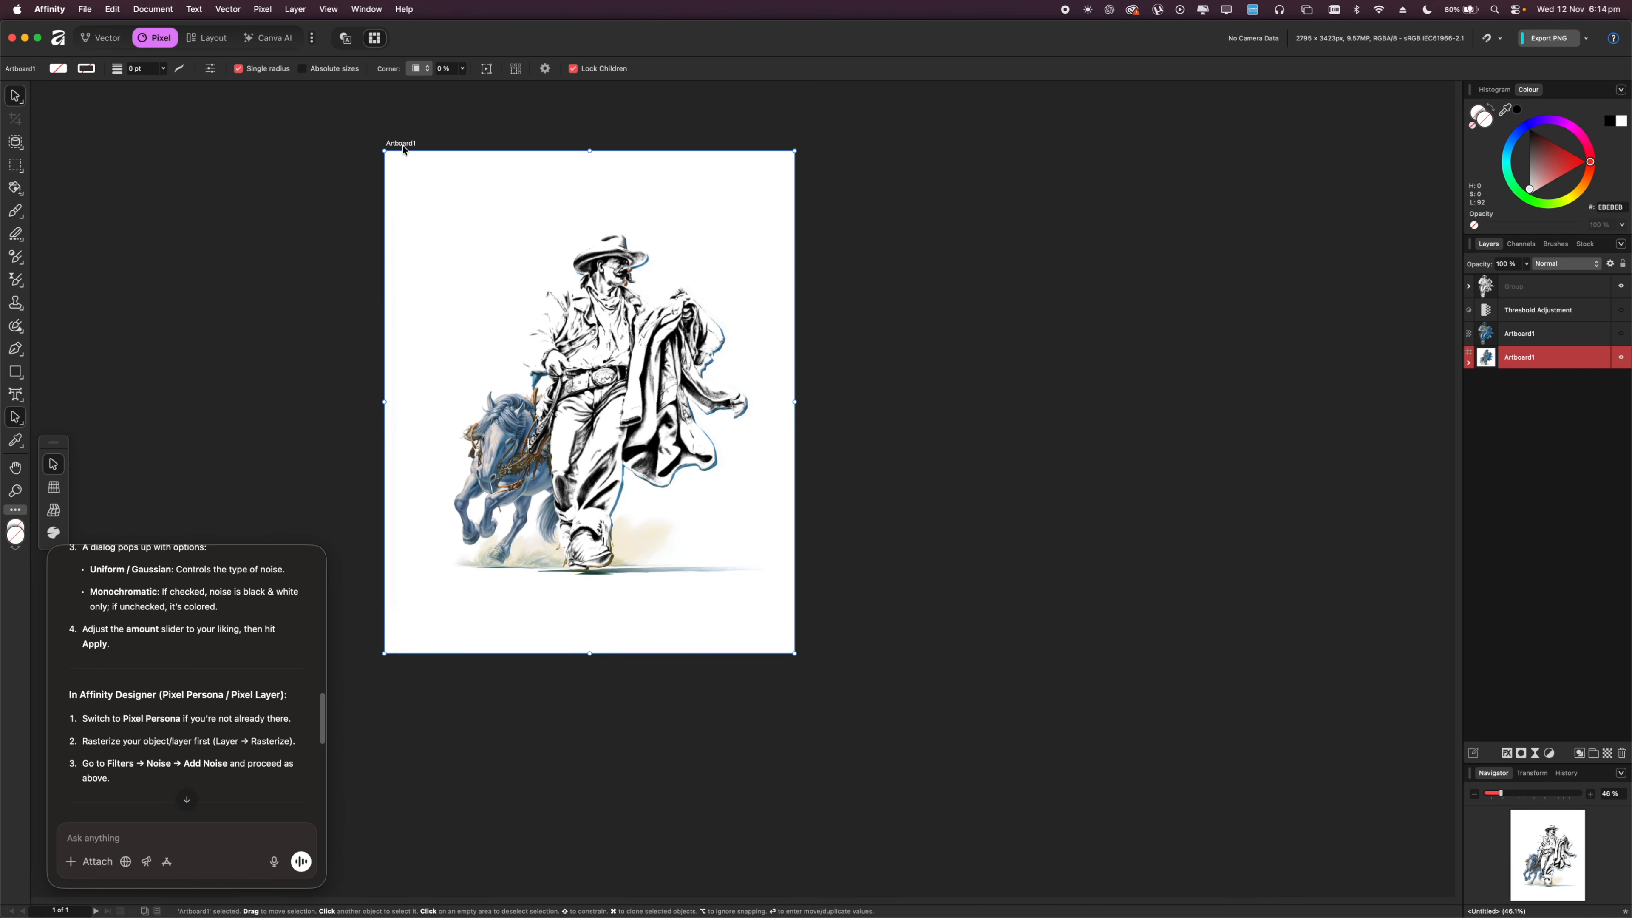
Duplicate the cowboy artboard beside the original and delete the colour illustration from the copy.
drag(404, 150, 842, 150)
click(915, 132)
scroll(721, 175, right, 5)
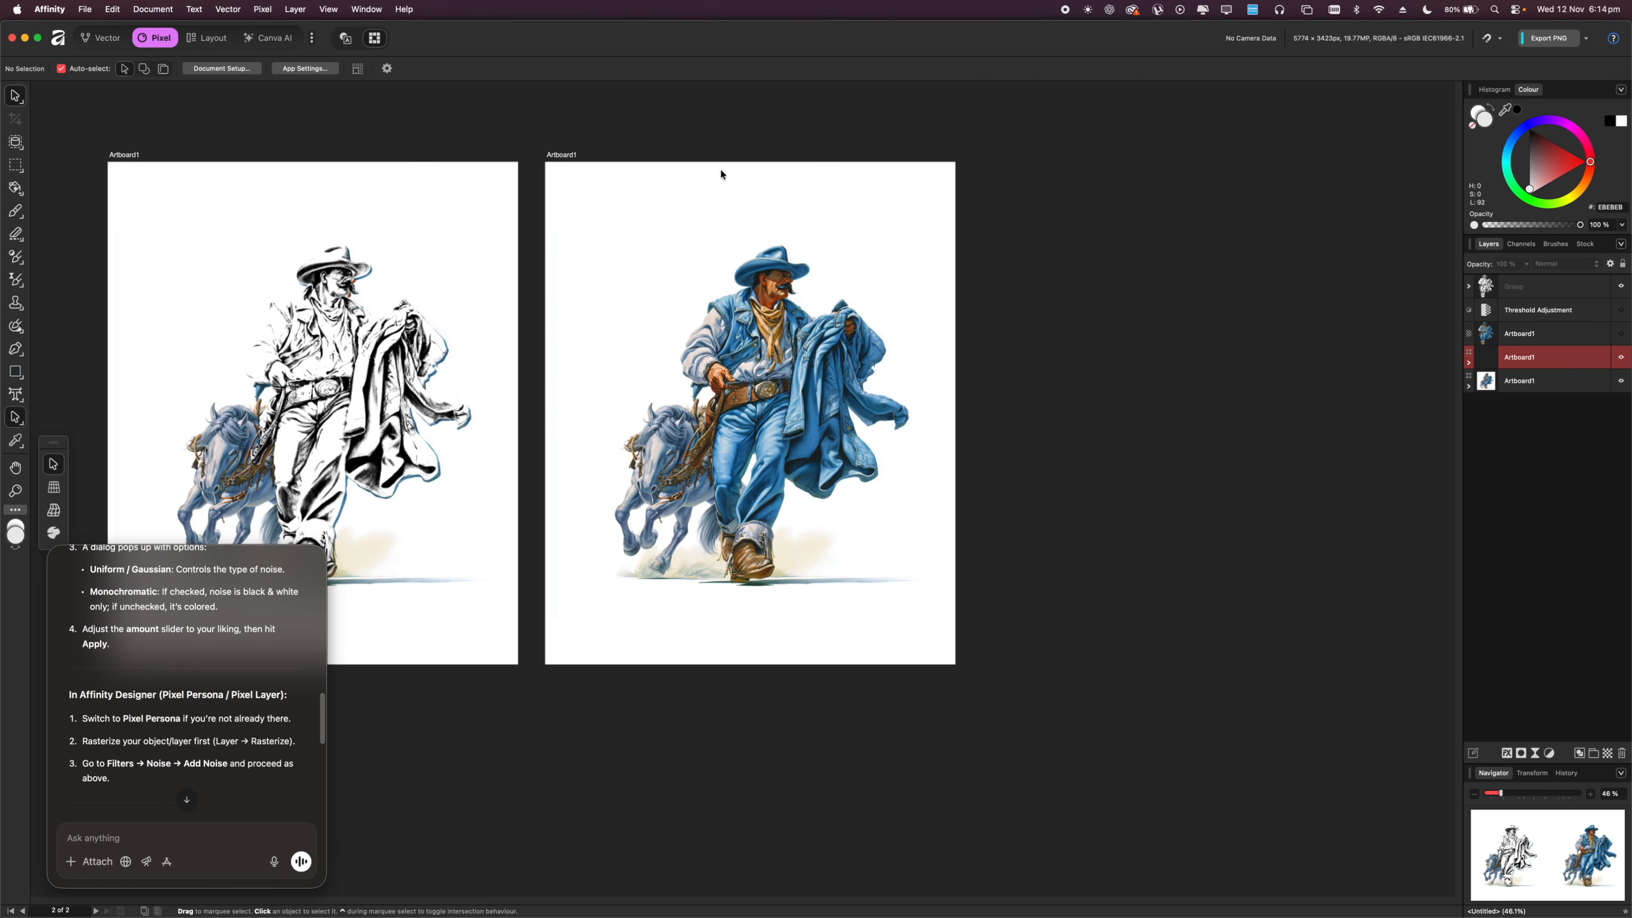
click(758, 482)
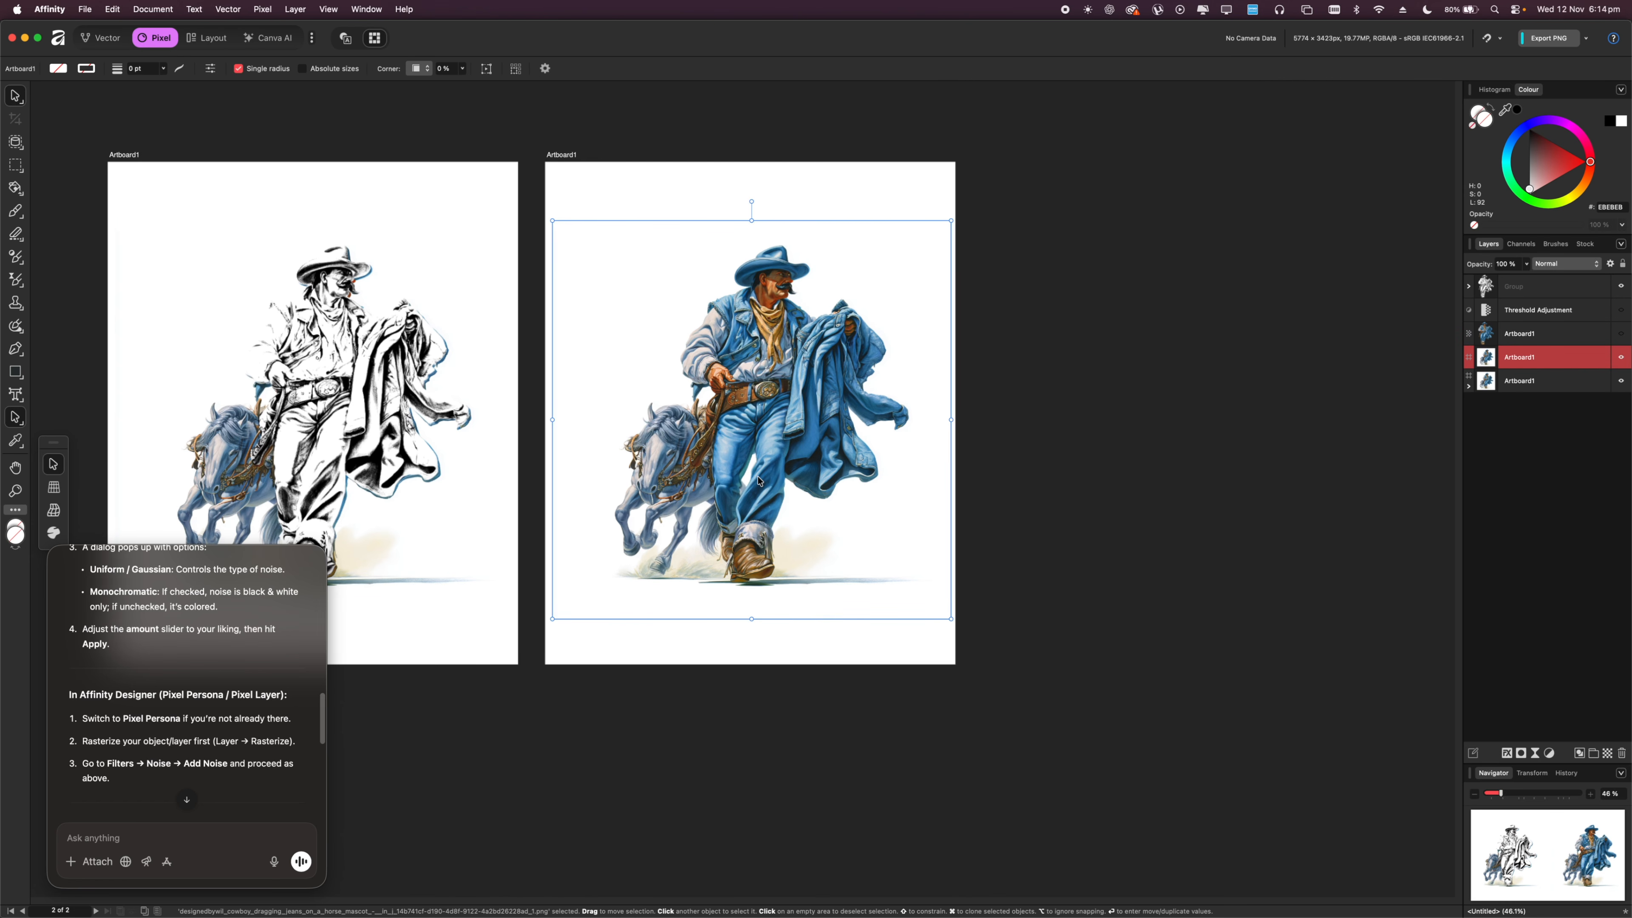
key(Delete)
Select the Threshold Adjustment together with the three Artboard1 layers beneath it in the layer stack.
click(1595, 378)
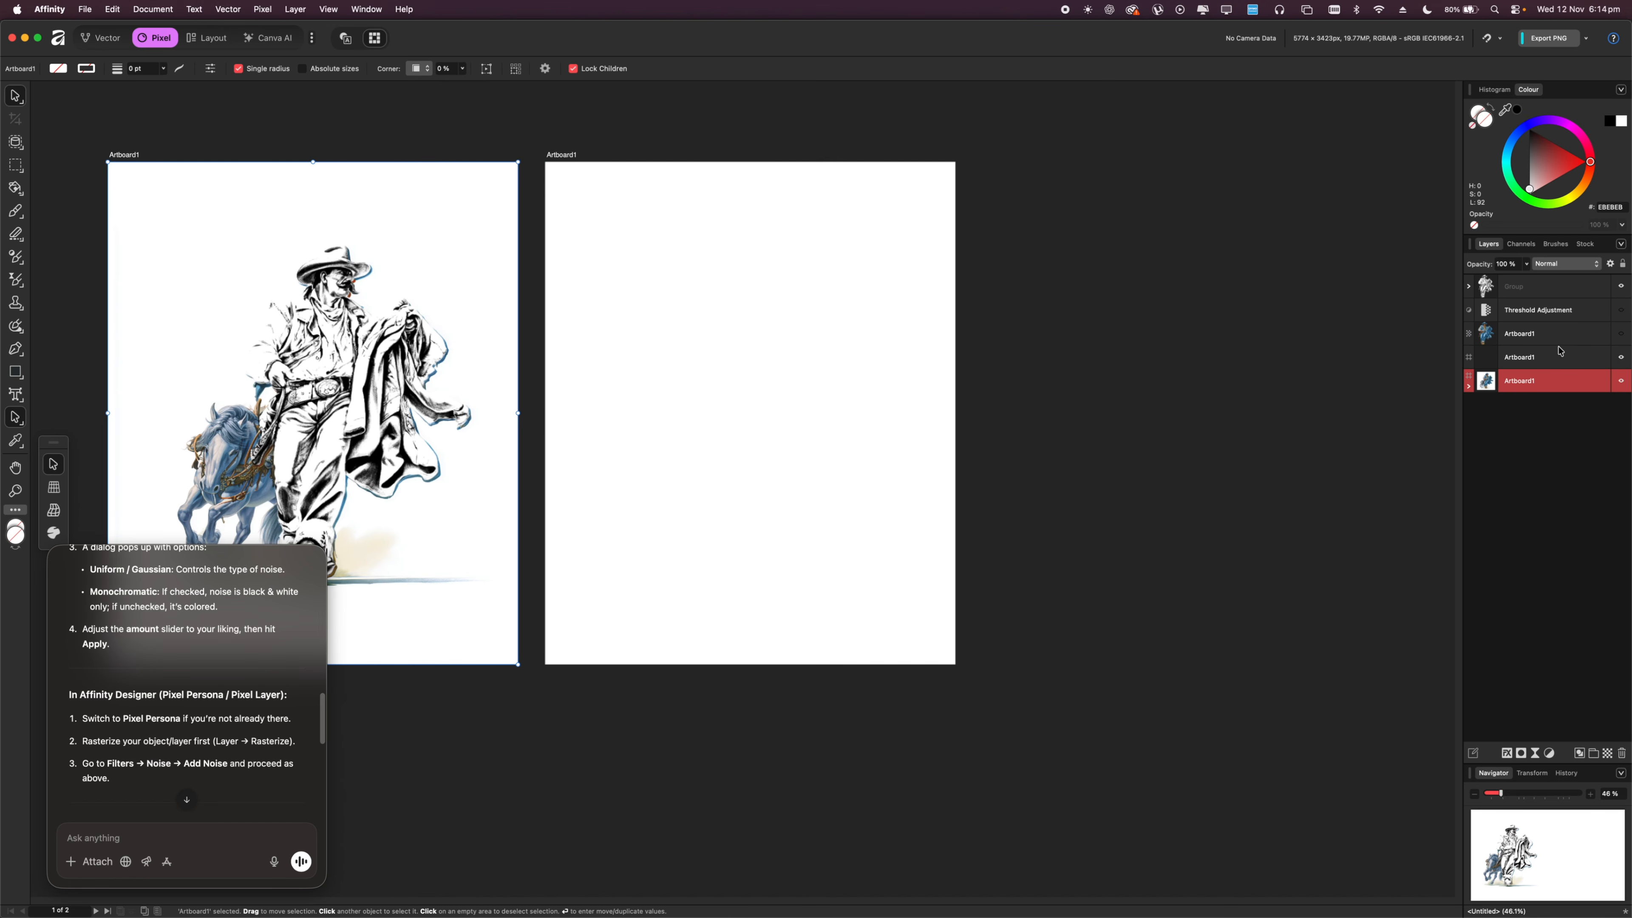
shift+click(1548, 312)
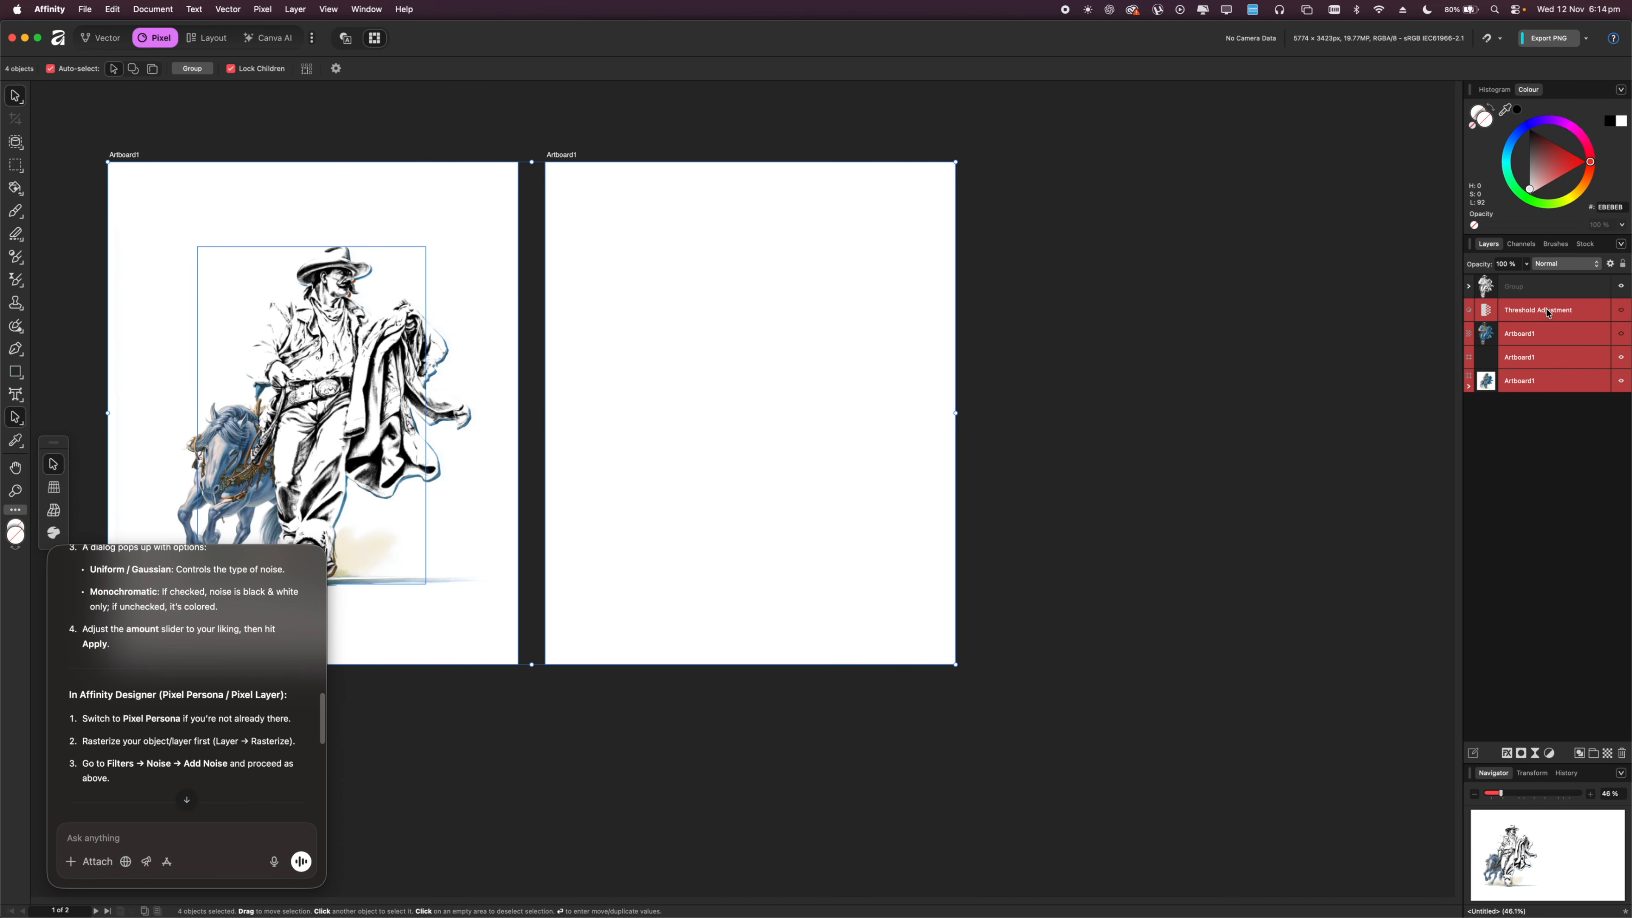
key(Delete)
click(831, 378)
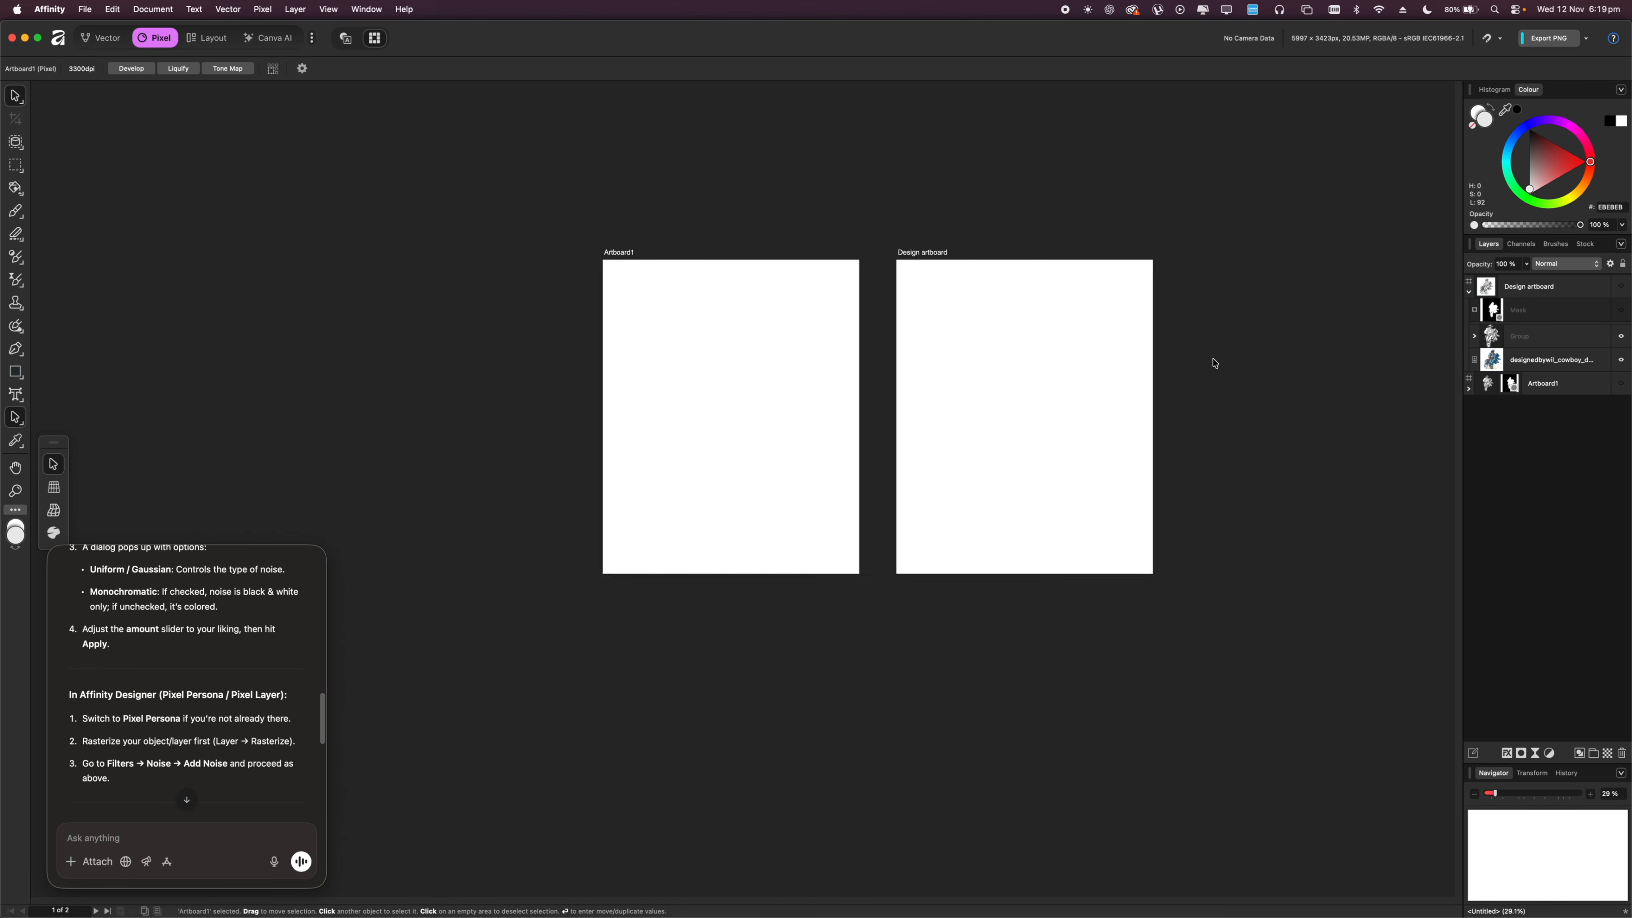
Make the Design artboard visible and toggle the Artboard1 layer's visibility to compare the two artboards.
scroll(1214, 363, up, 1)
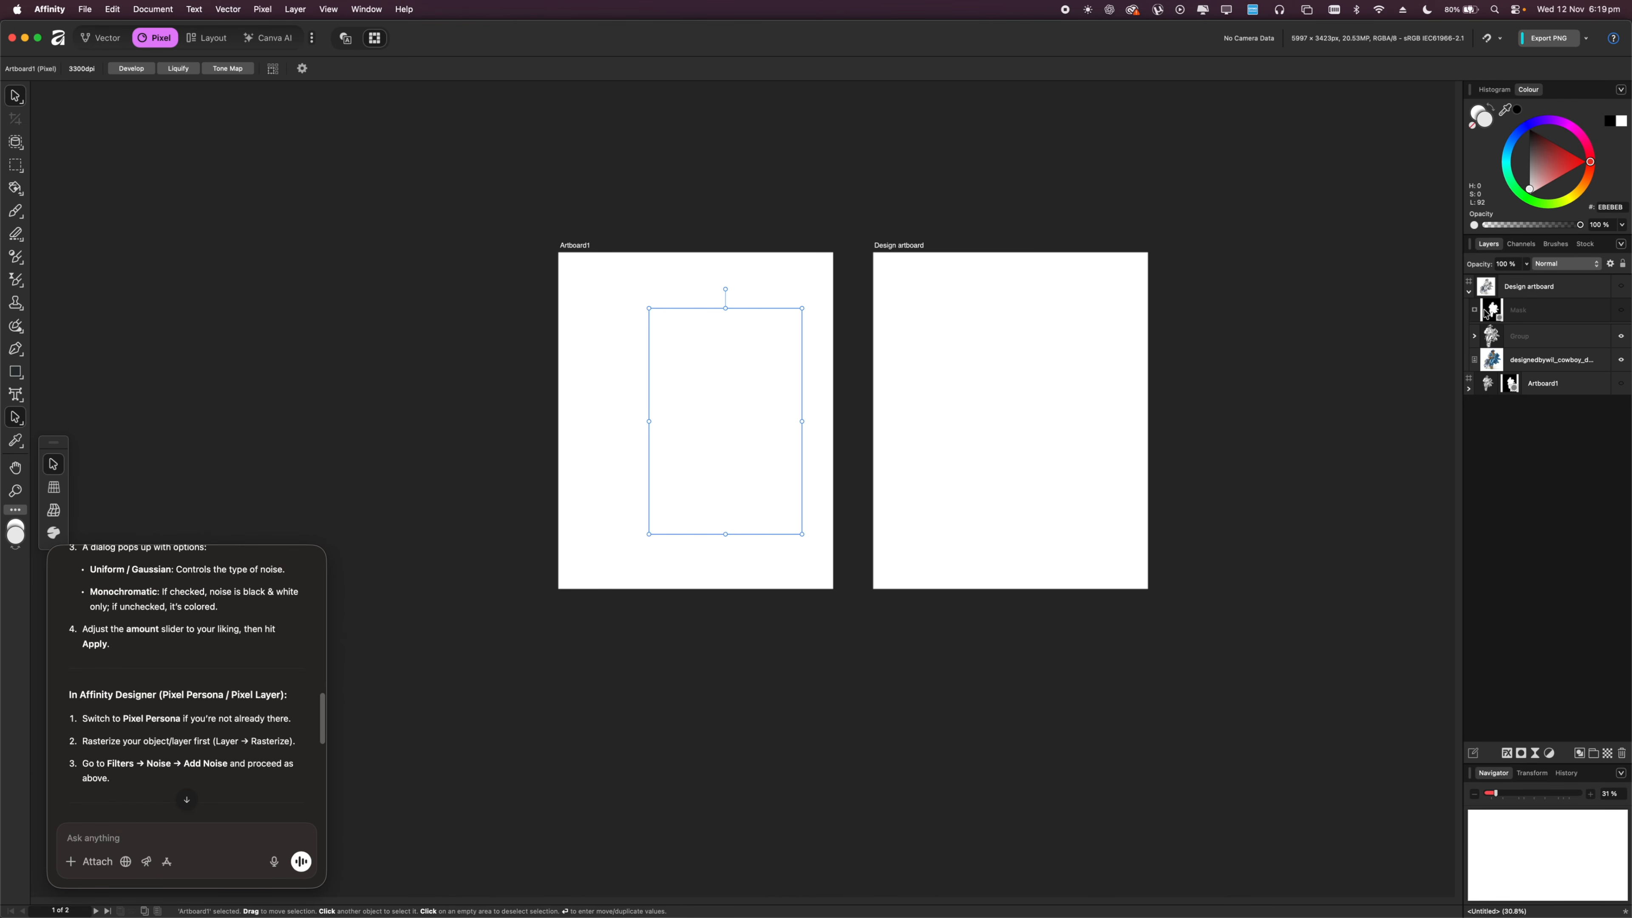
click(1620, 287)
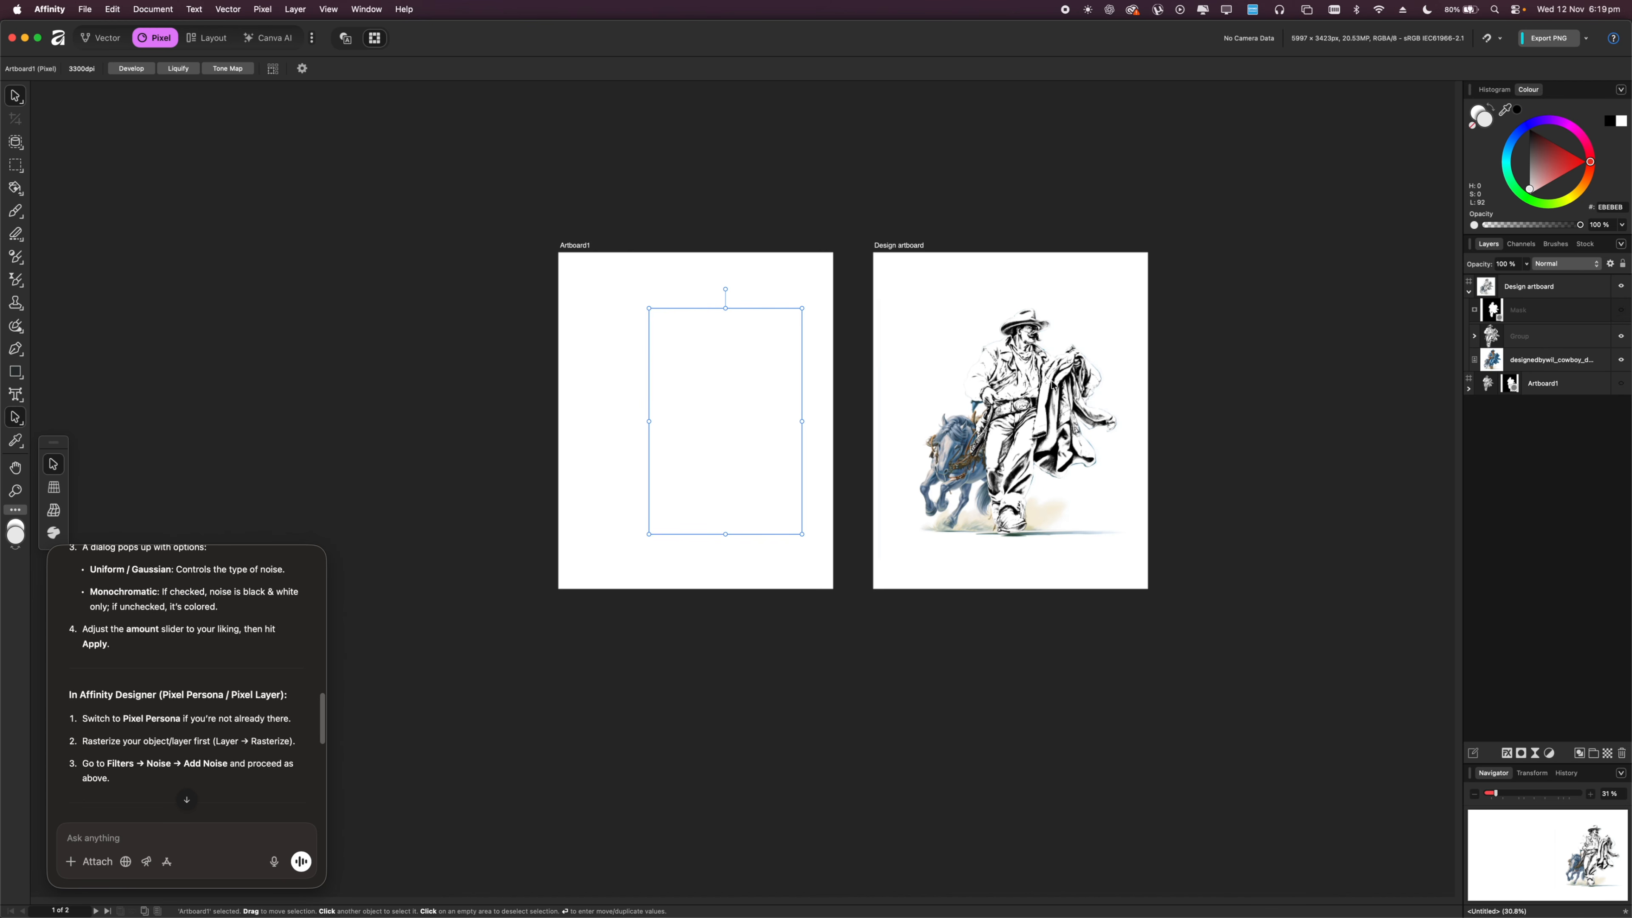
click(1477, 392)
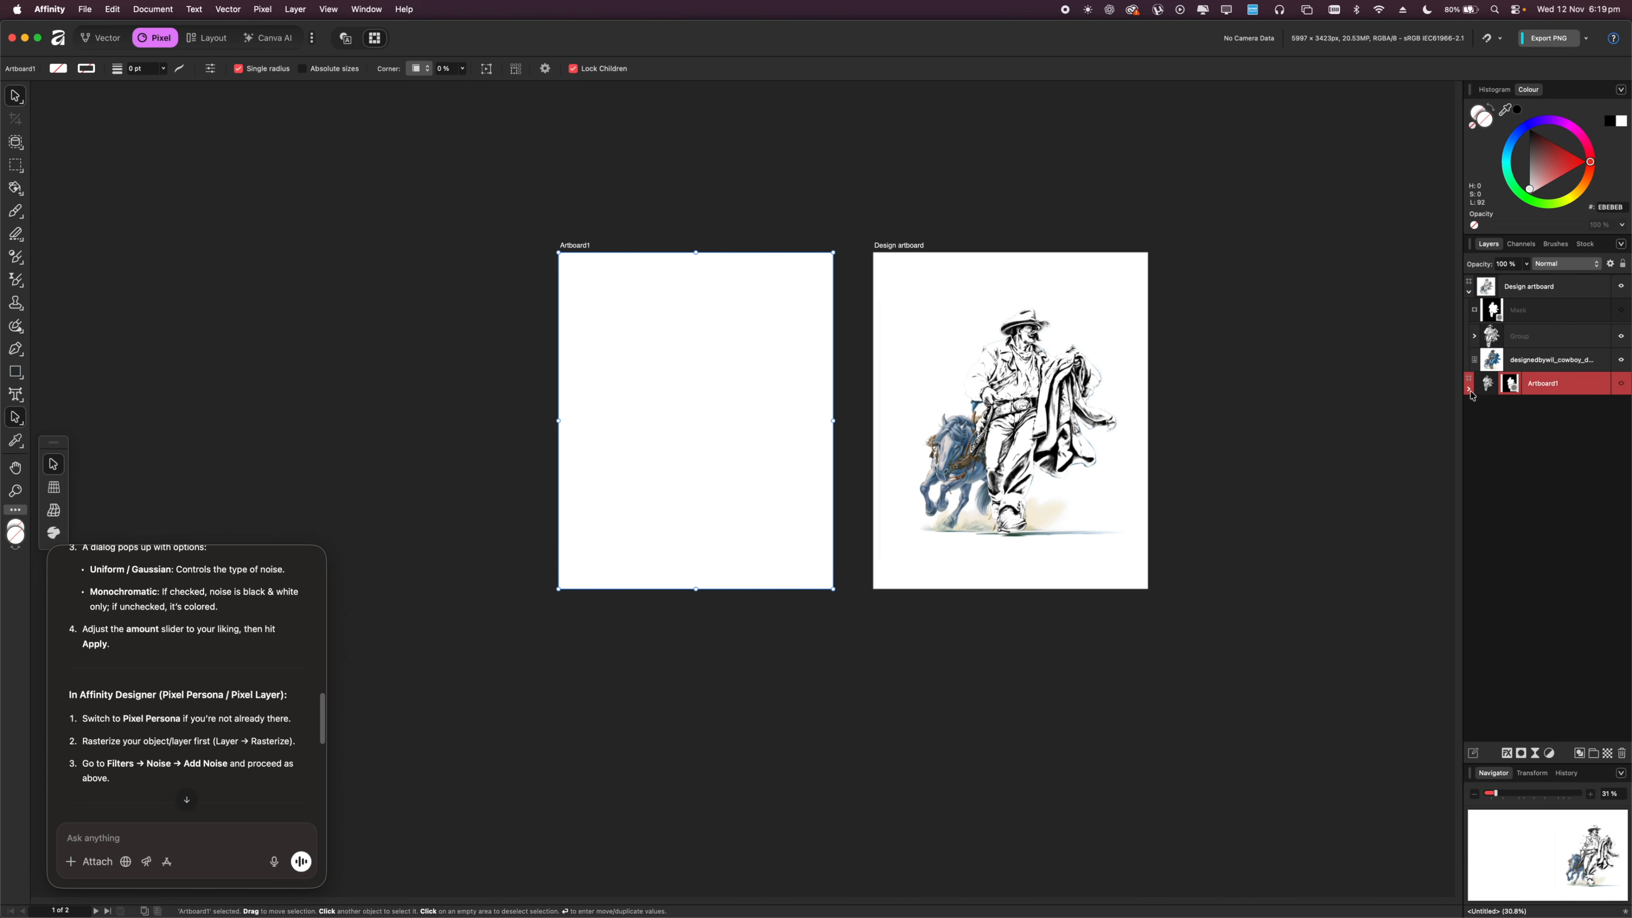
click(1620, 385)
click(1620, 386)
click(1621, 386)
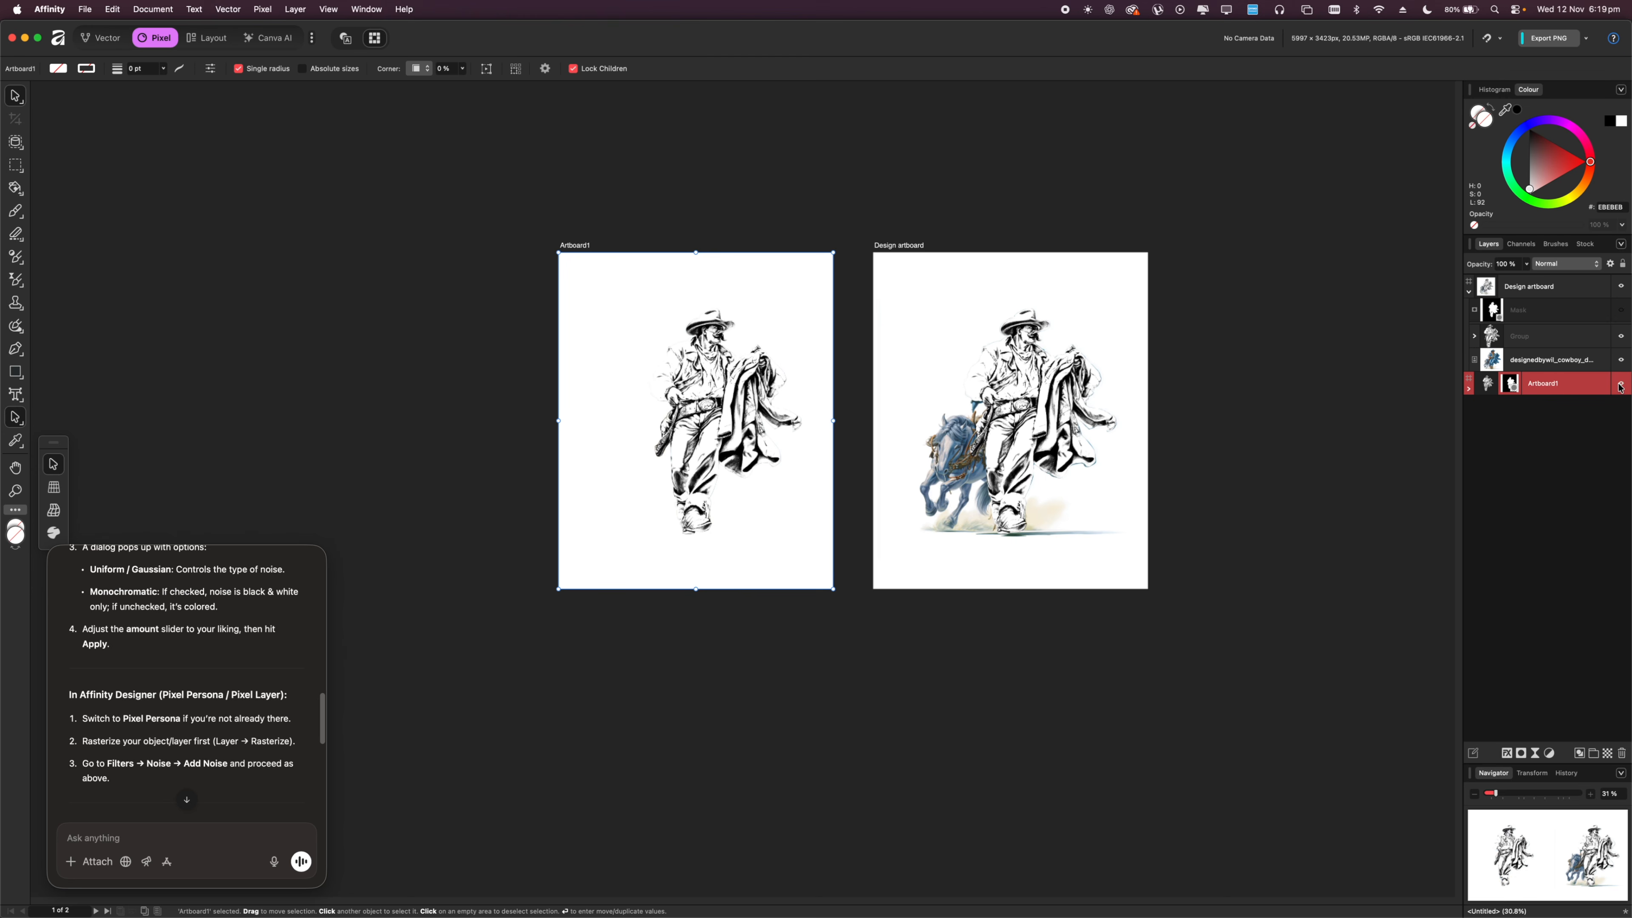
click(1620, 386)
click(1620, 386)
click(1620, 386)
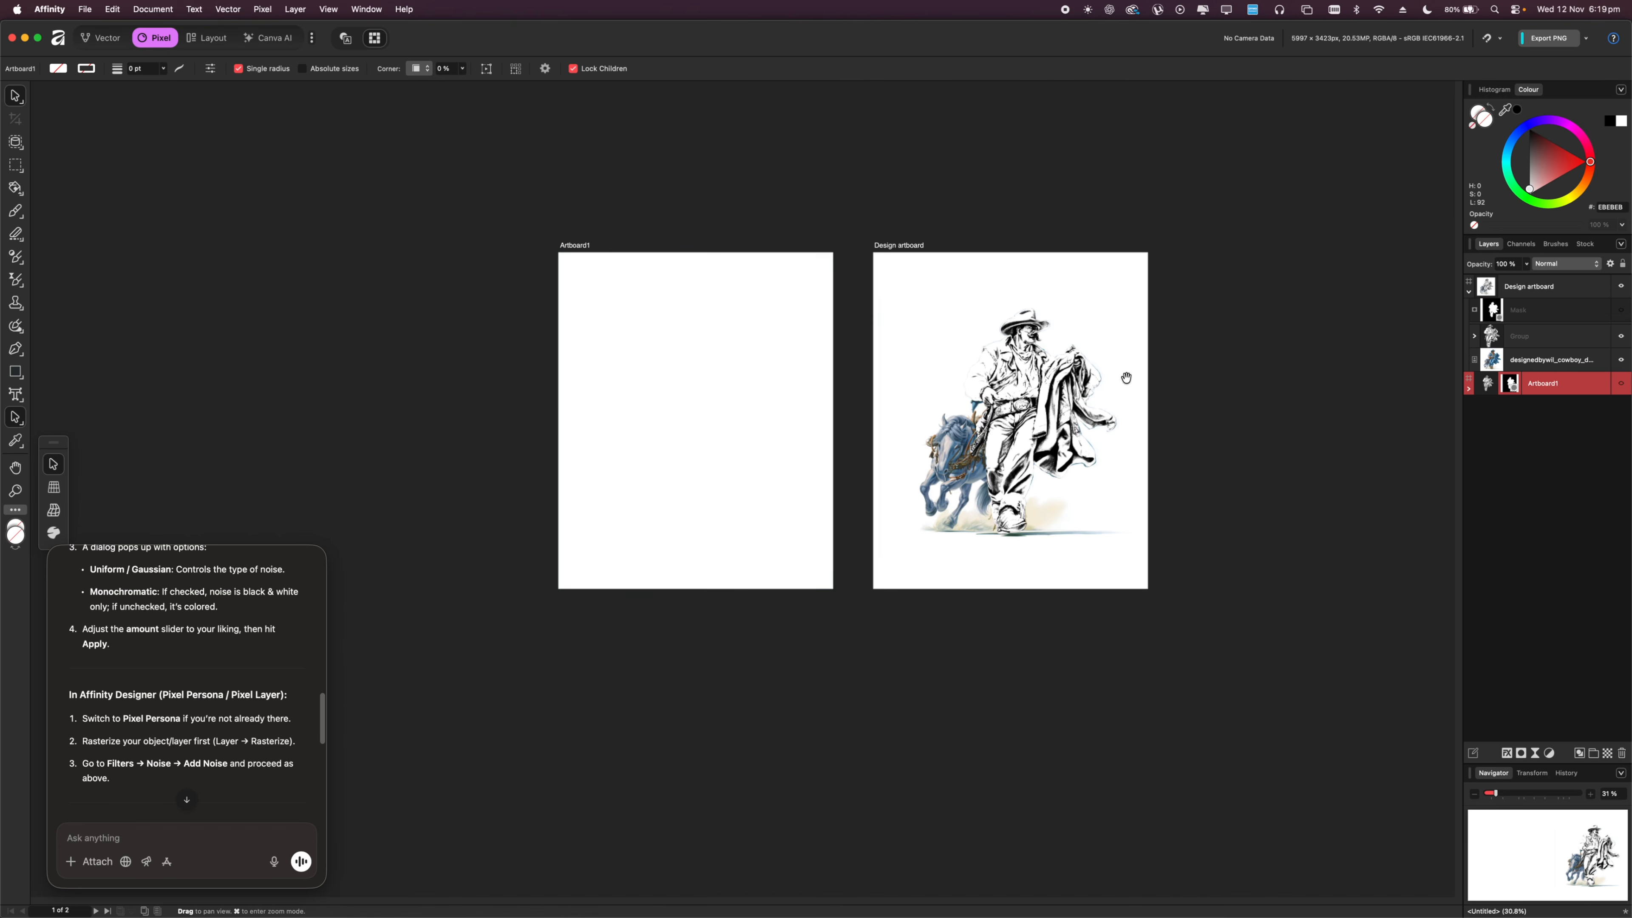
Examine the Design artboard's mask and cowboy group, and expand the group's contents.
drag(1125, 375, 1066, 389)
scroll(1061, 387, up, 4)
click(736, 222)
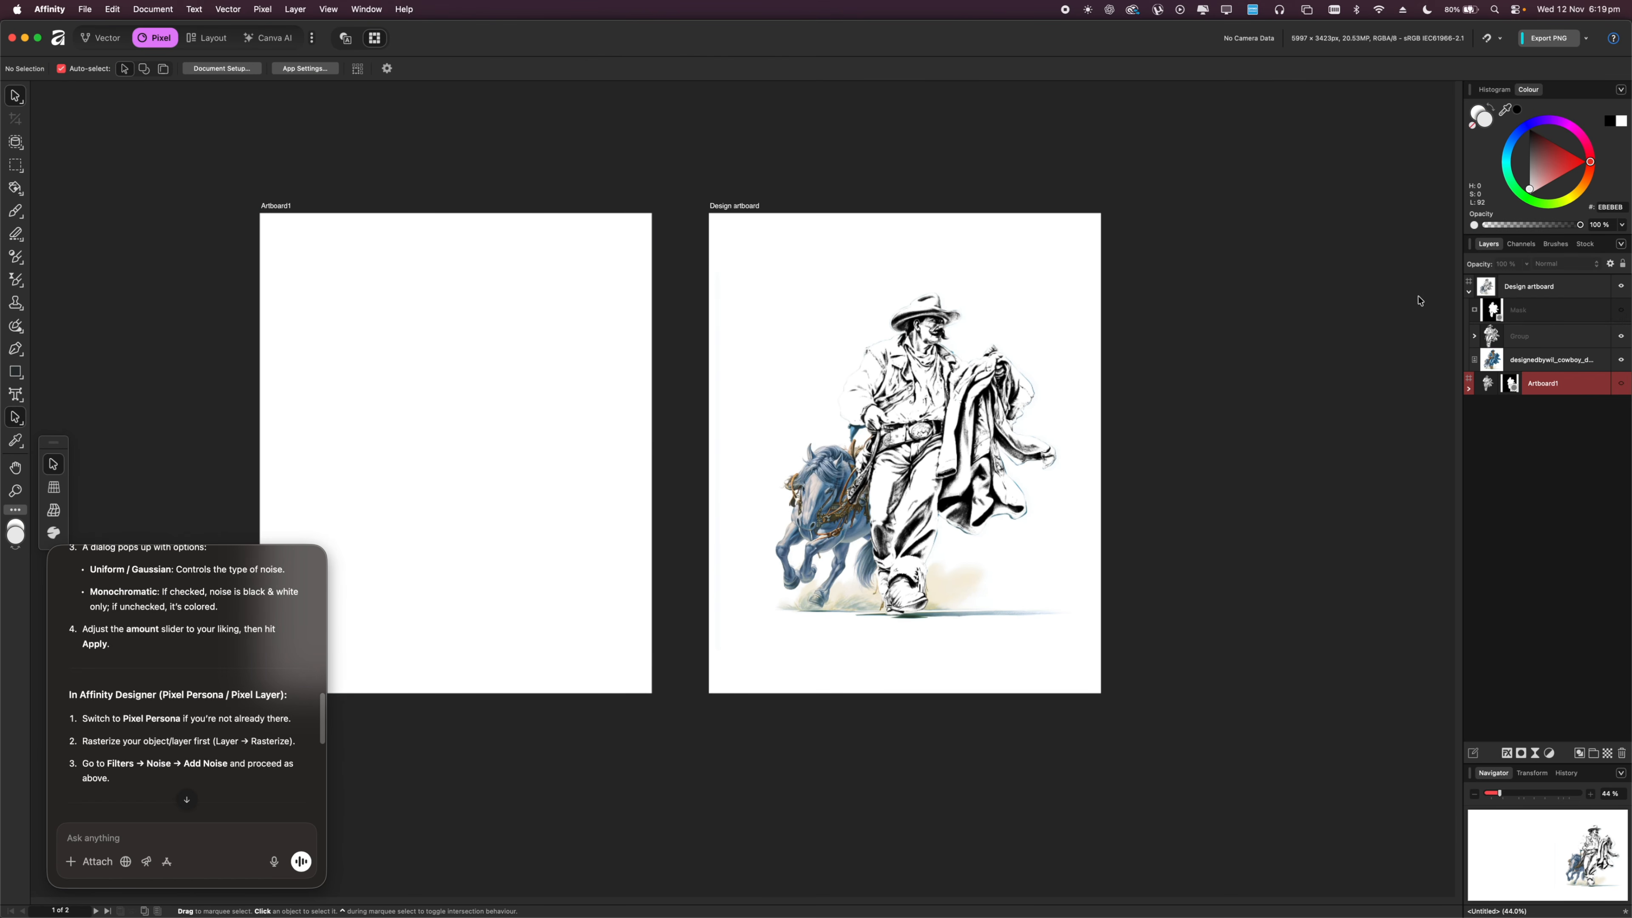
click(1534, 297)
click(1535, 318)
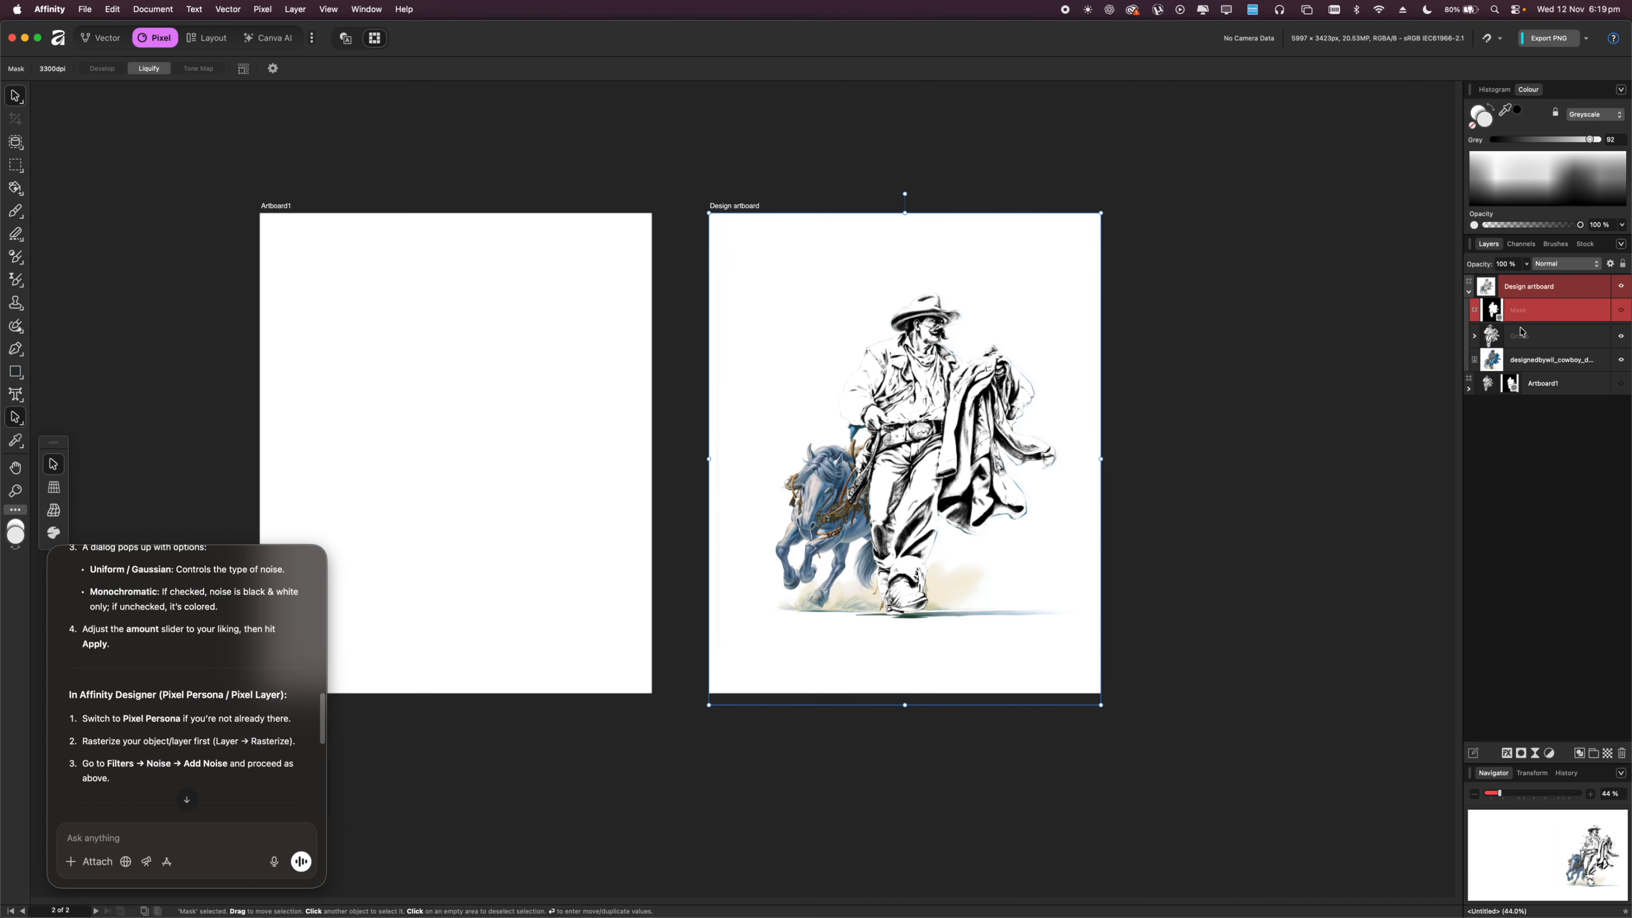
click(1489, 330)
double_click(1481, 339)
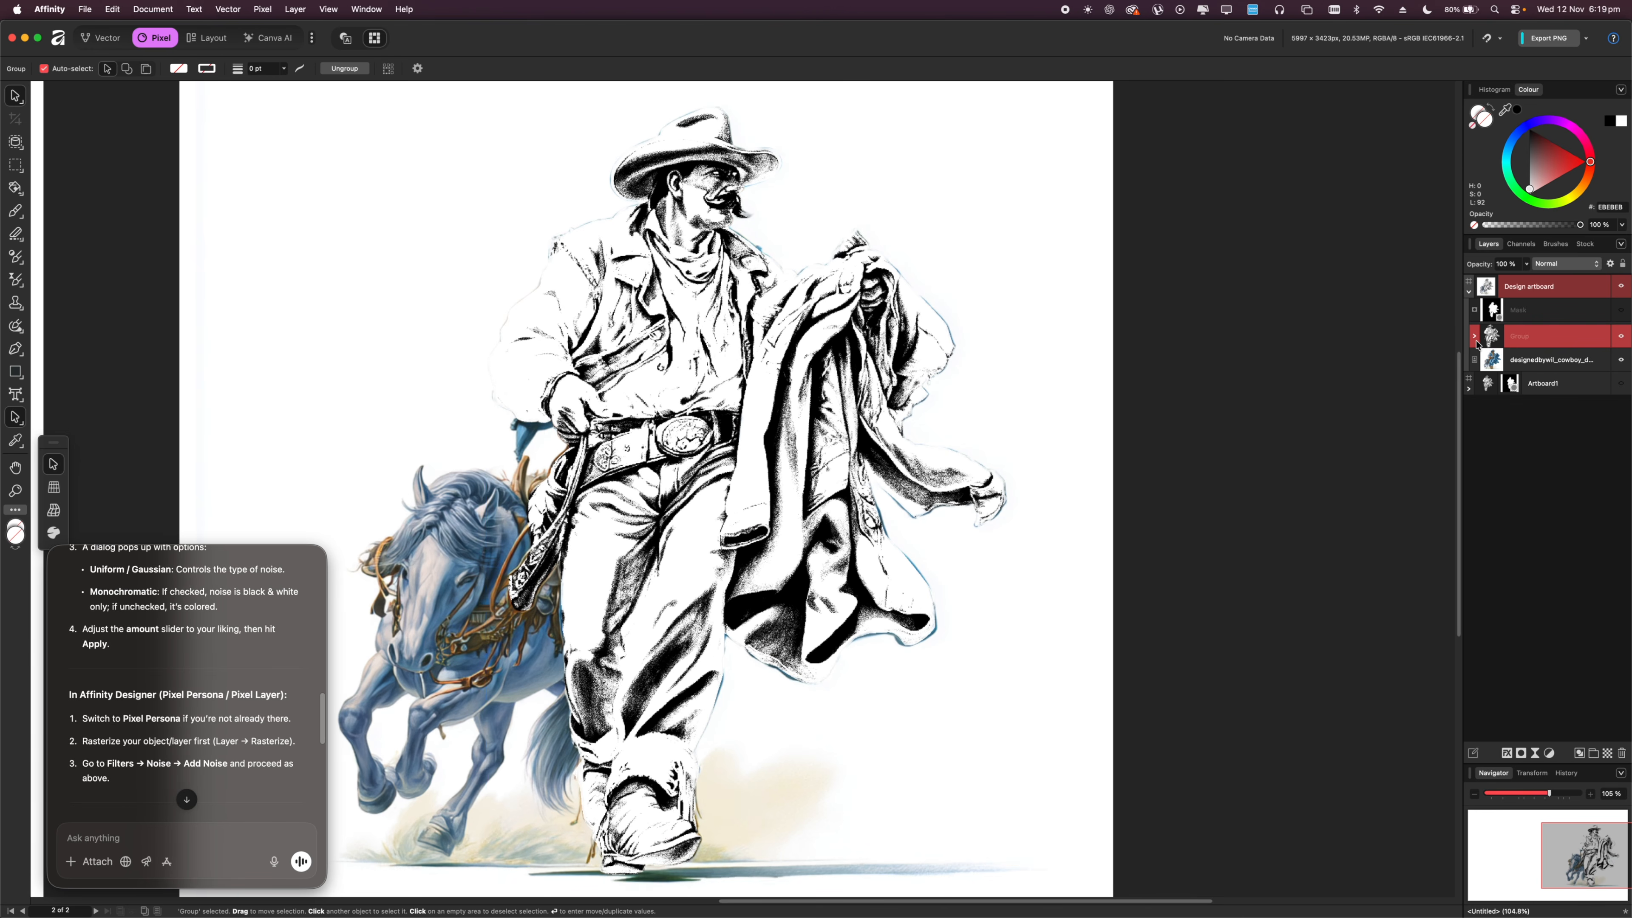
click(1474, 336)
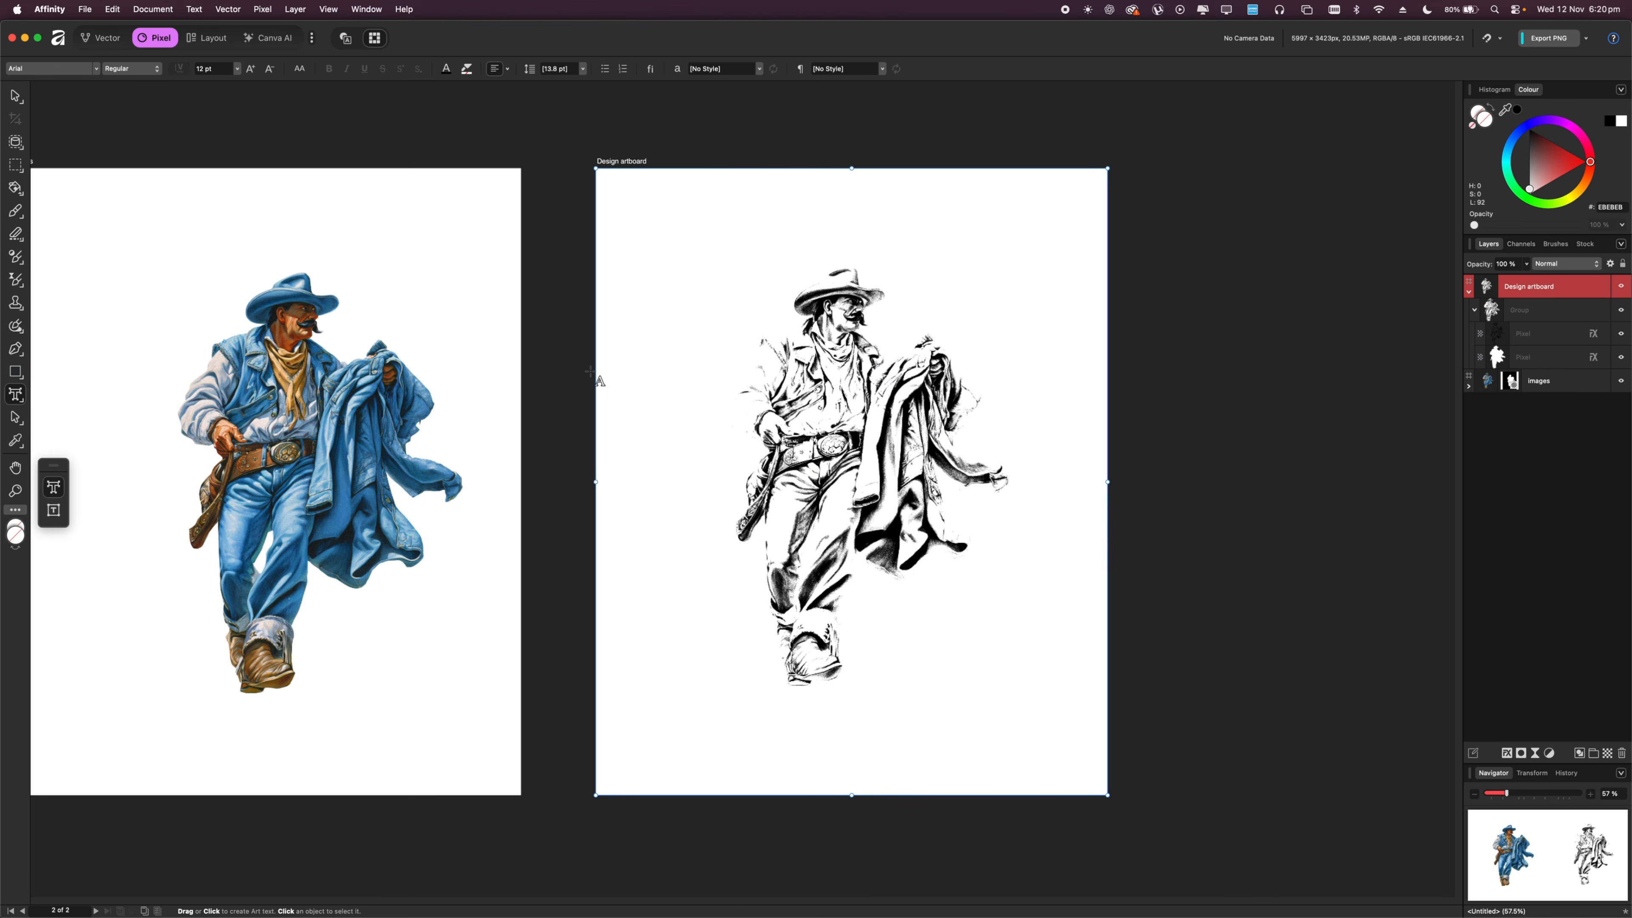
Add the art text "REVISION" above the cowboy's hat on the Design artboard.
scroll(834, 232, up, 6)
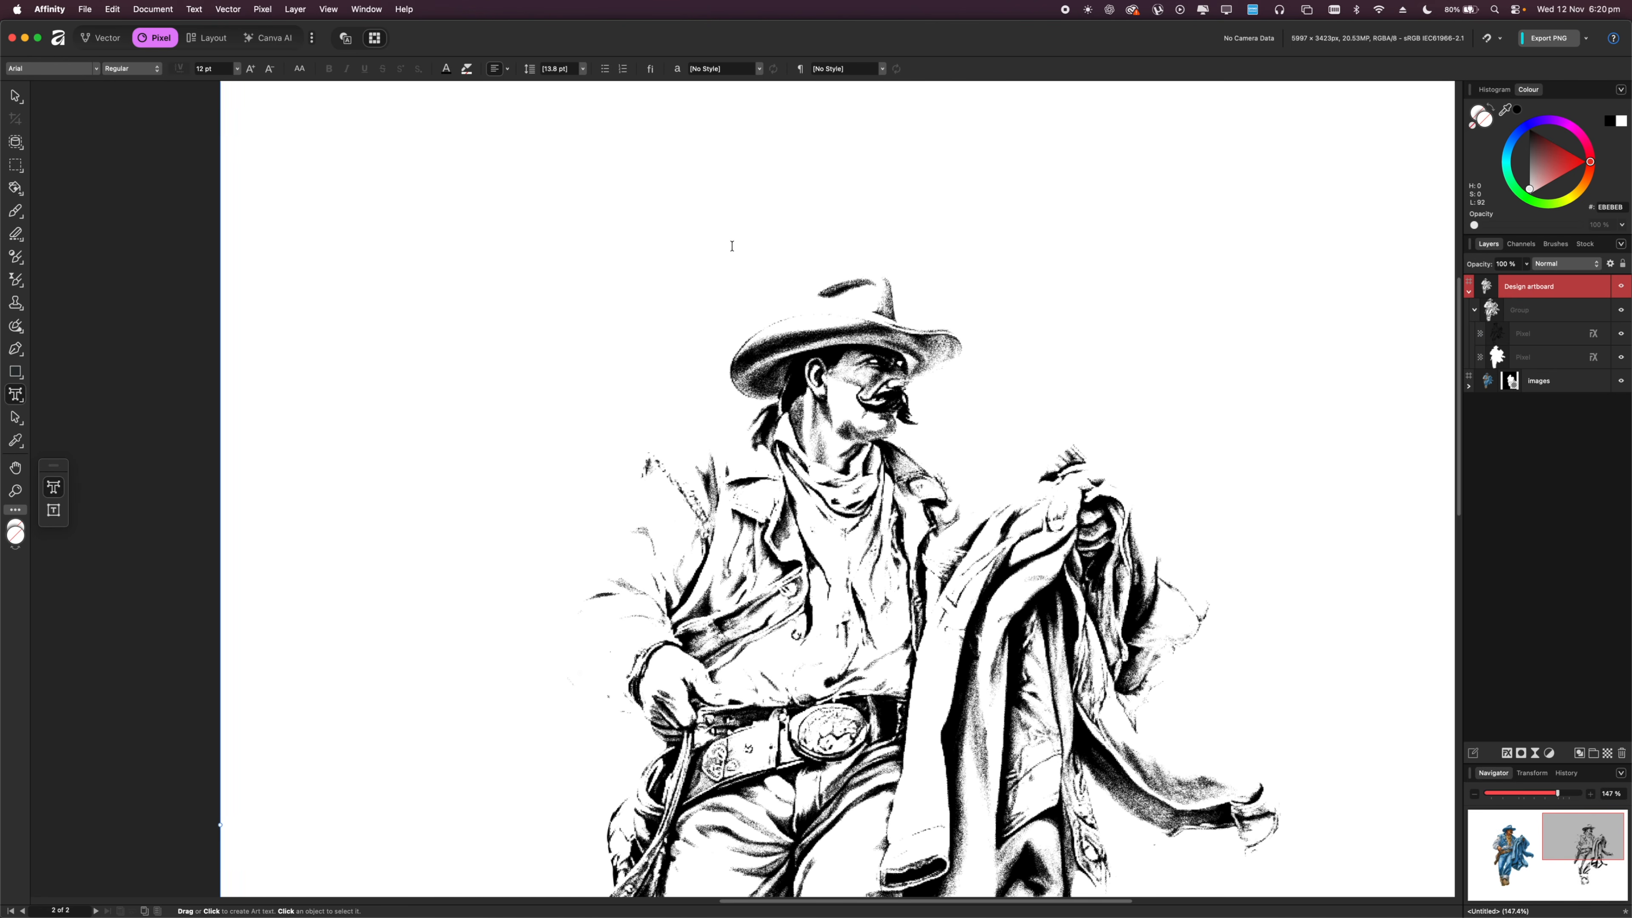
click(740, 275)
scroll(739, 275, down, 6)
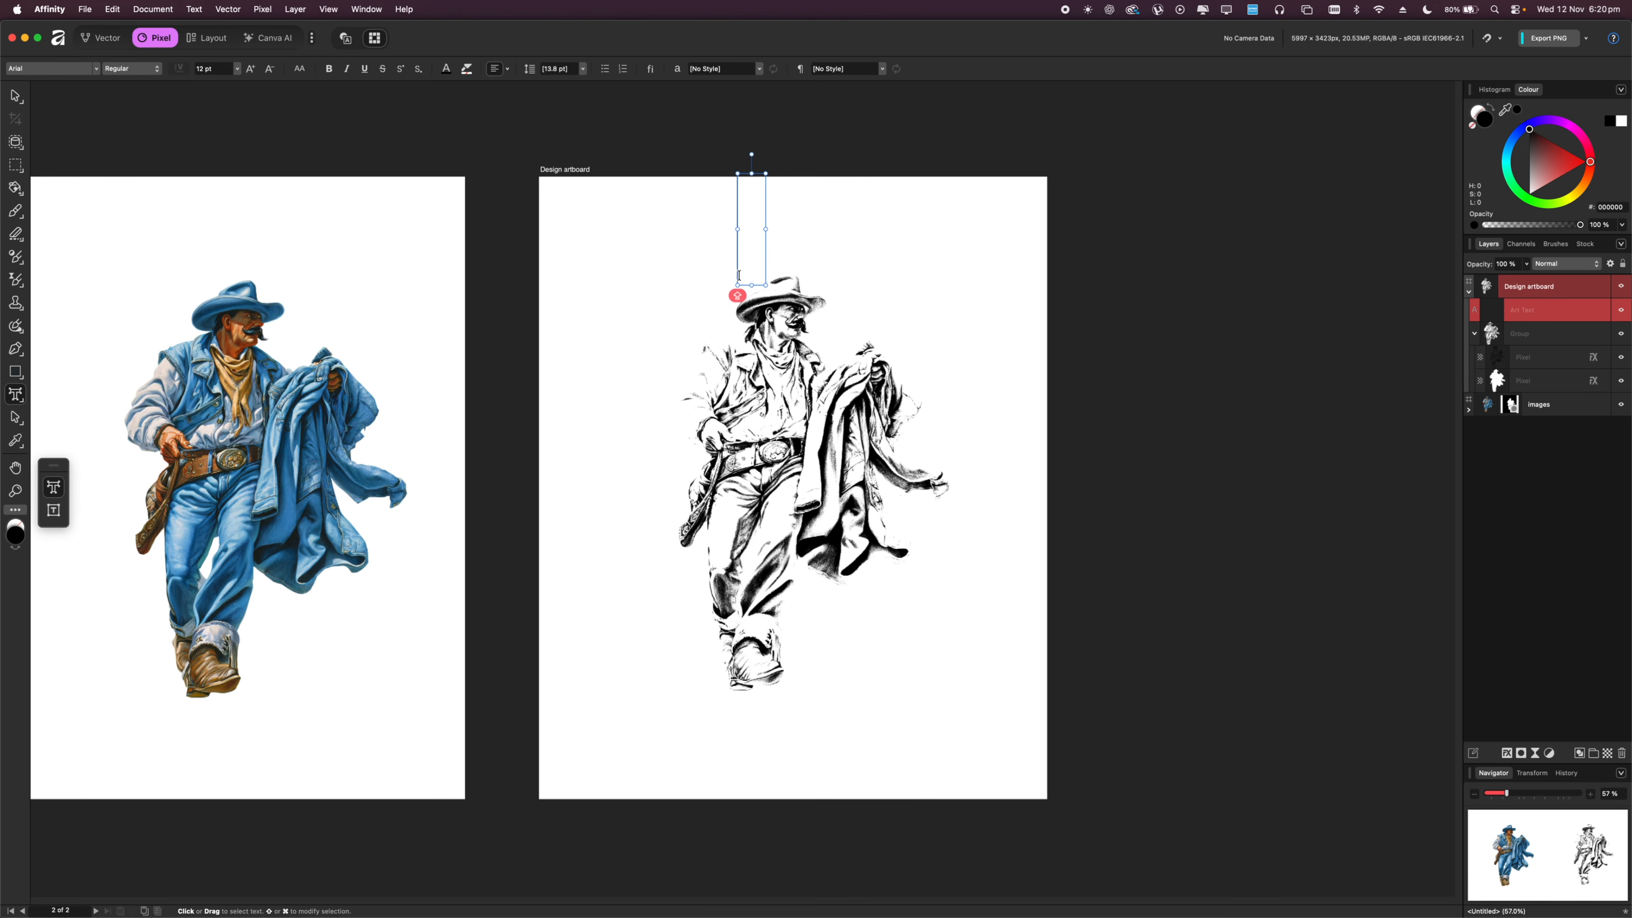
text(REVISION)
key(Escape)
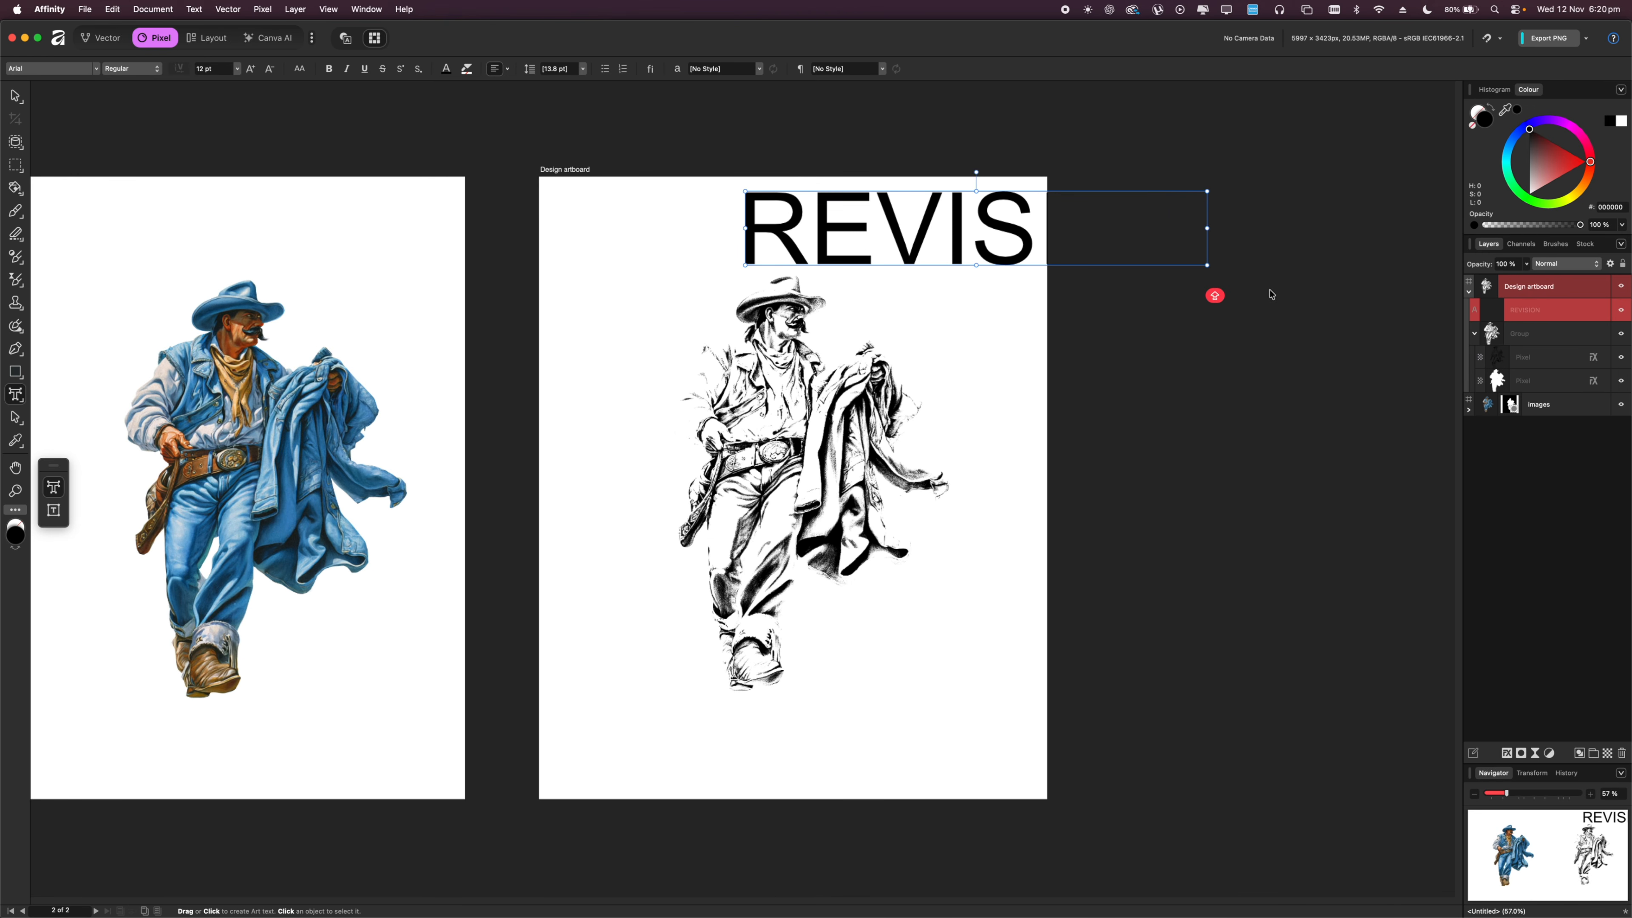
Open the character settings for the REVISION text and shift the text towards the artboard's horizontal centre.
click(1499, 292)
key(super+t)
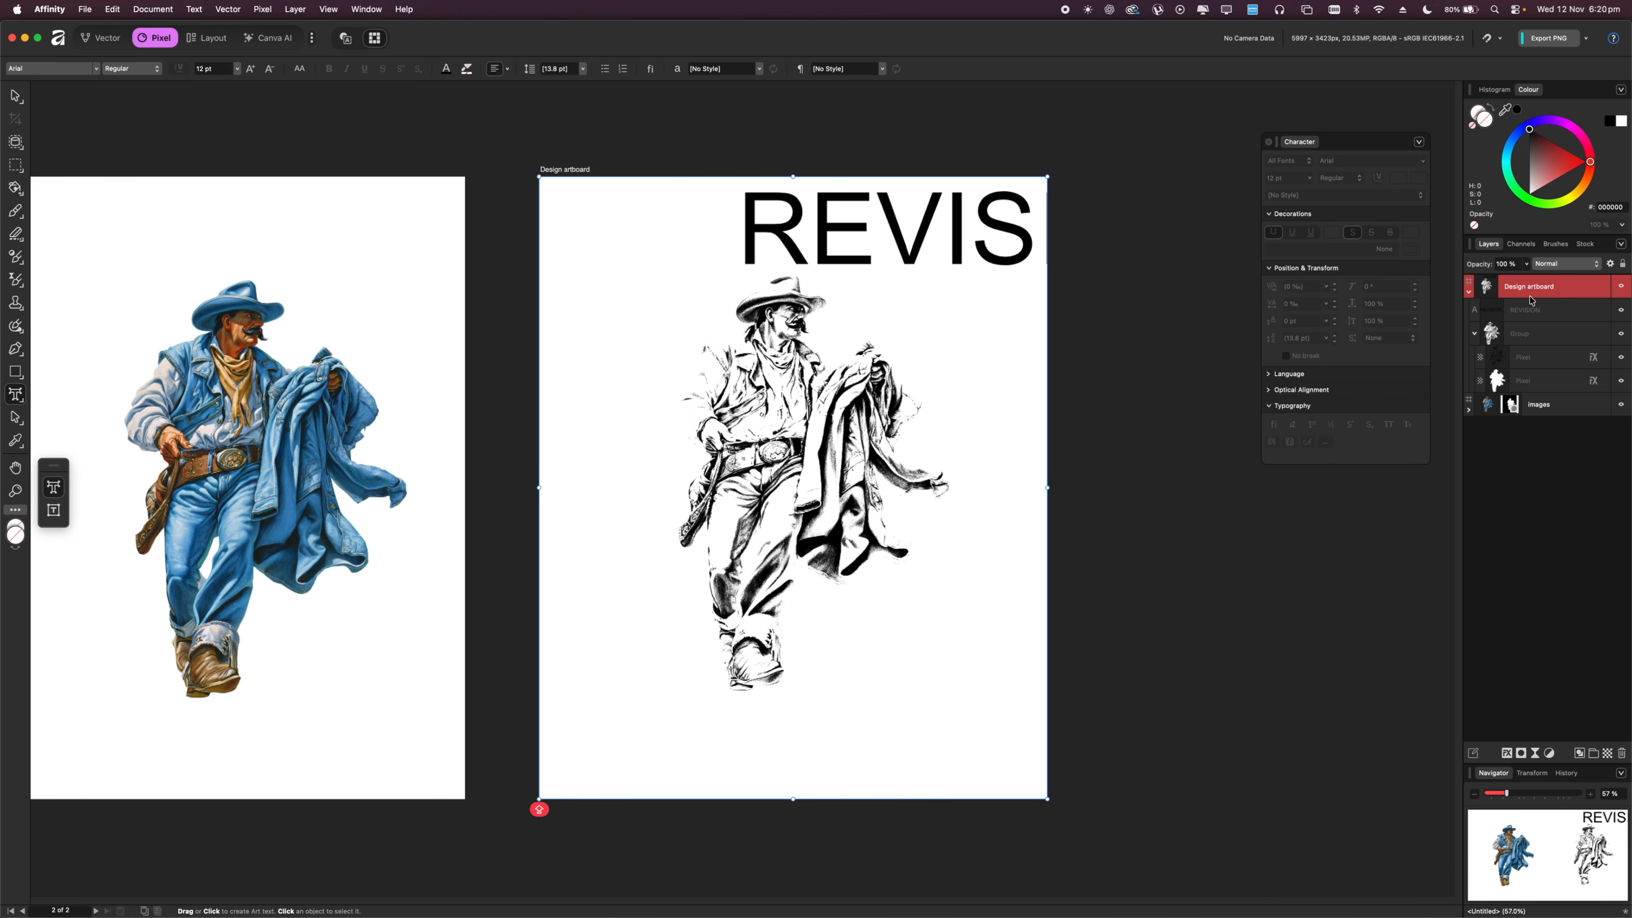
click(1532, 310)
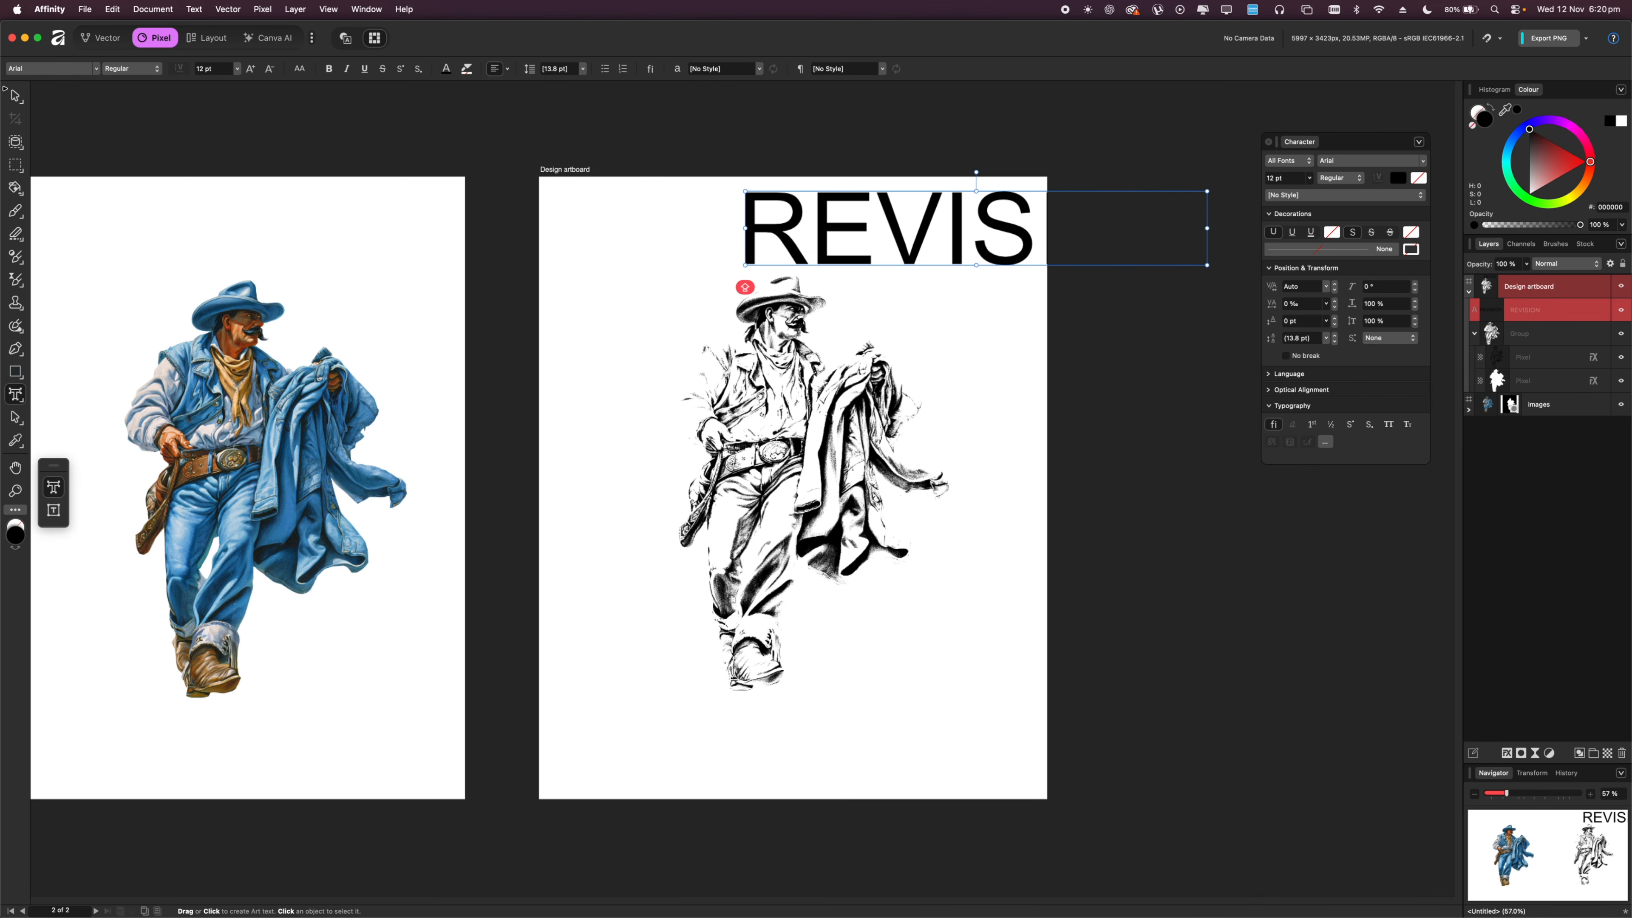
key(Escape)
drag(943, 264, 726, 303)
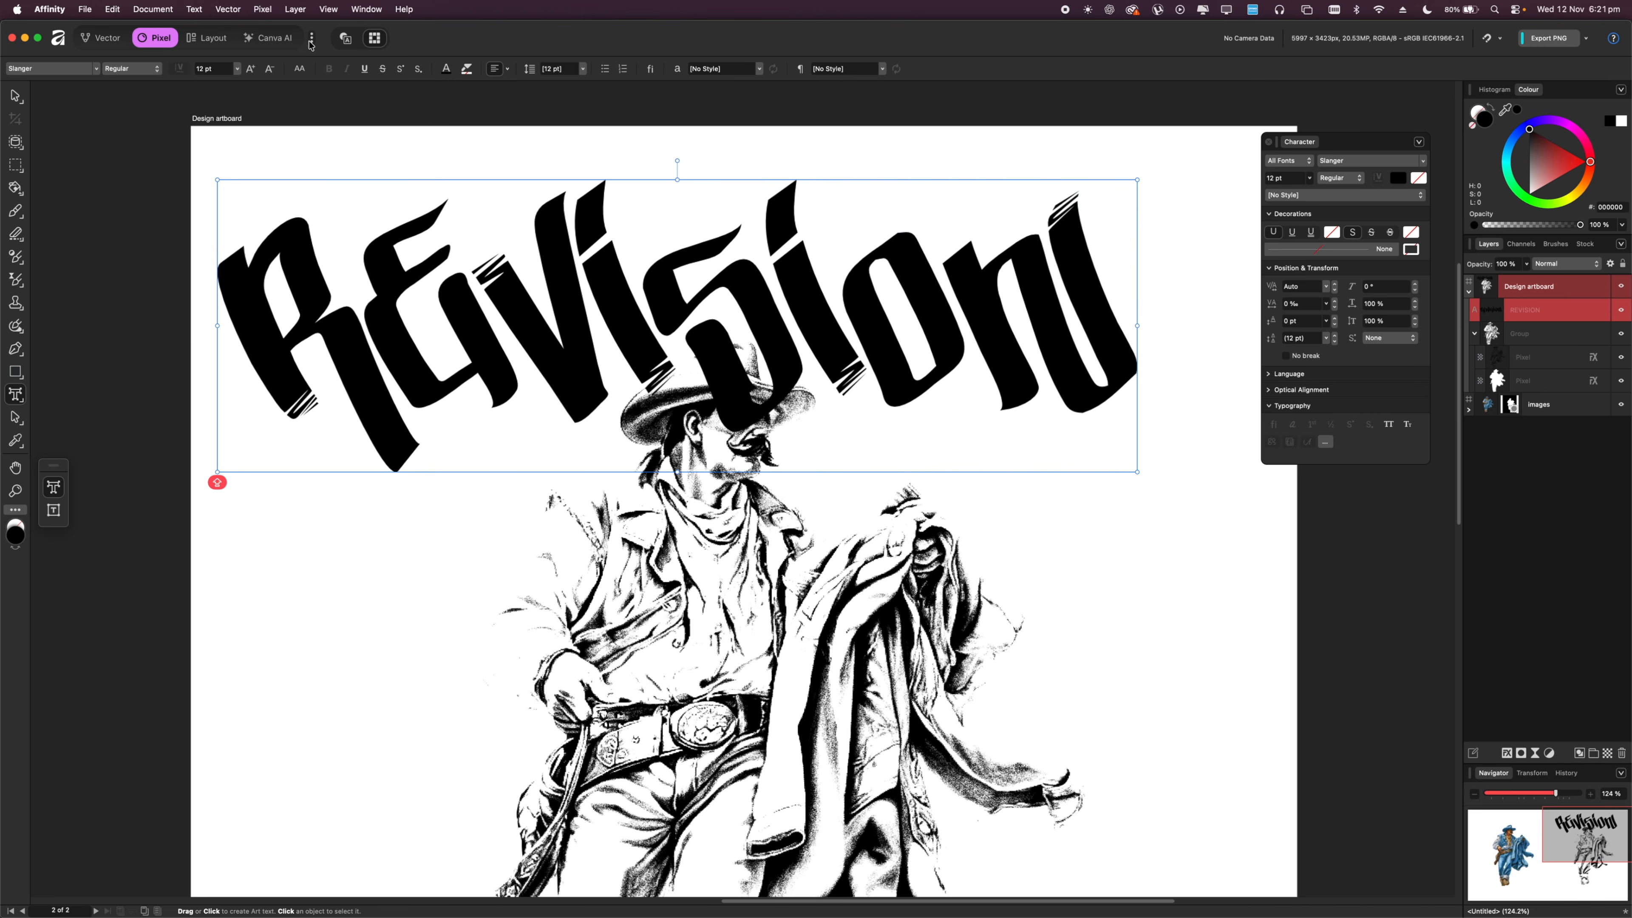
Switch to the Vector studio and convert the REVISION text to curves.
click(312, 38)
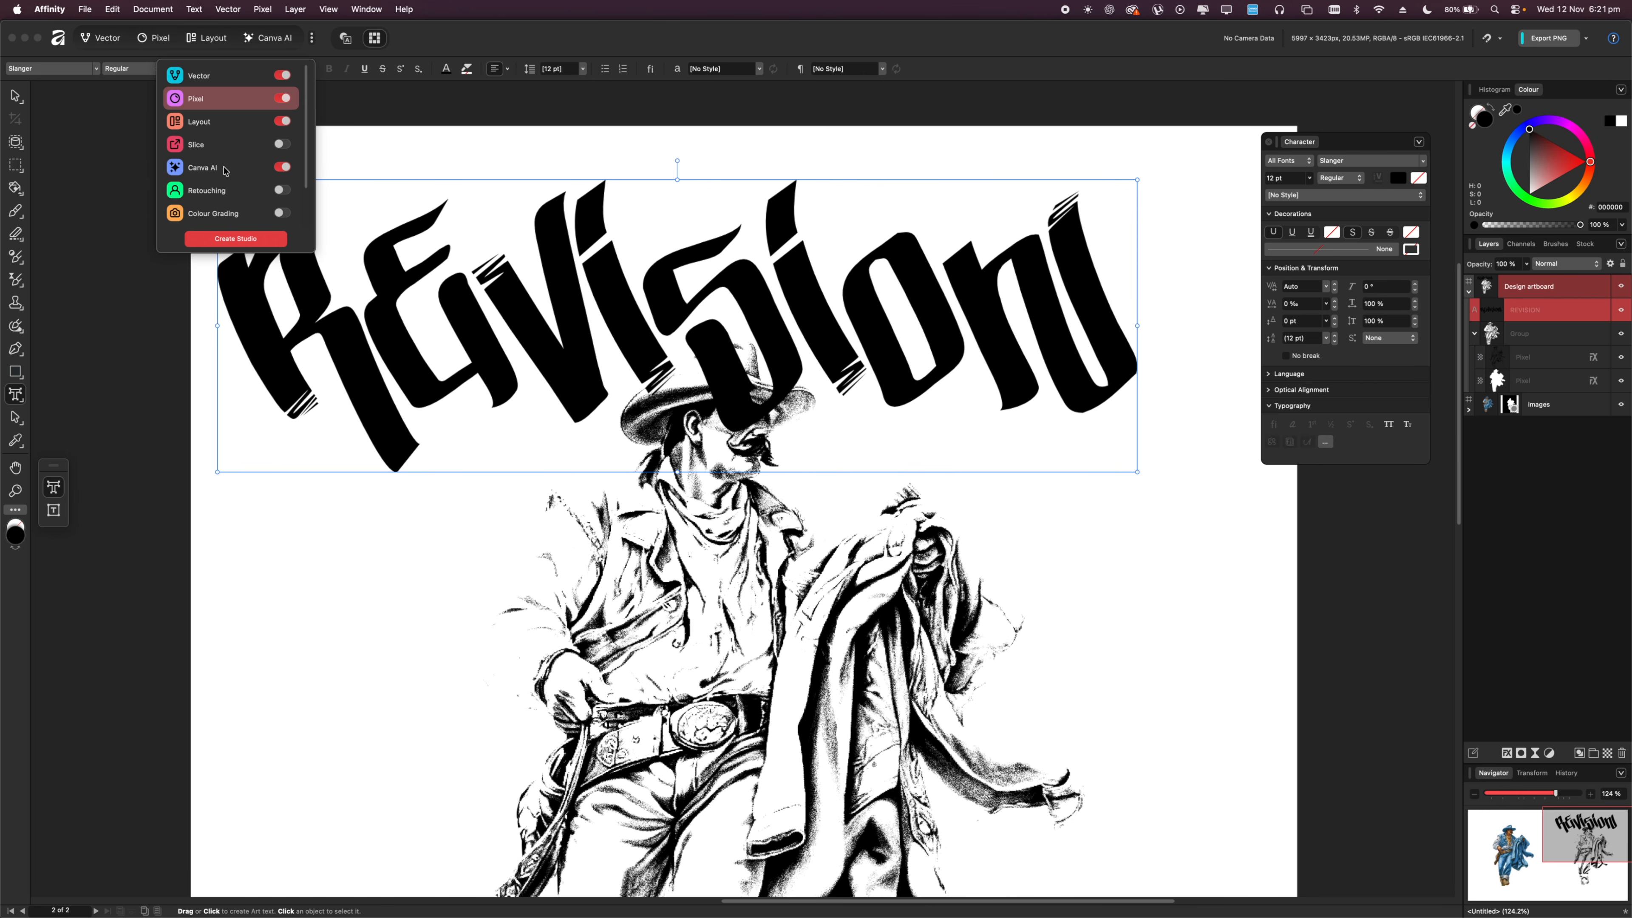
click(104, 40)
click(104, 40)
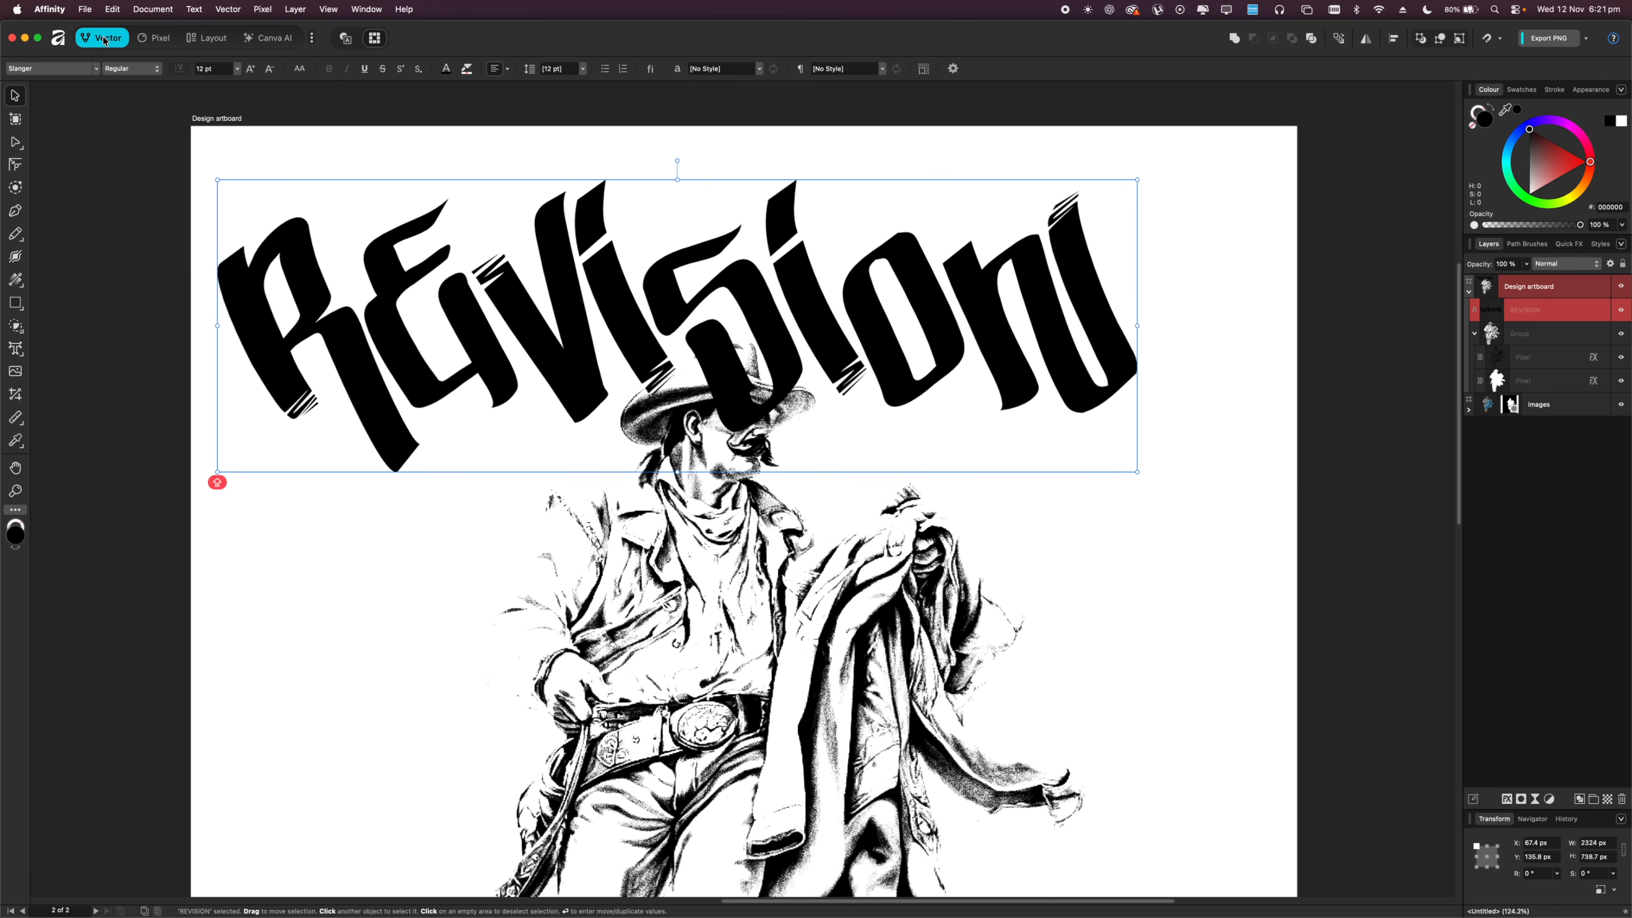
right_click(746, 288)
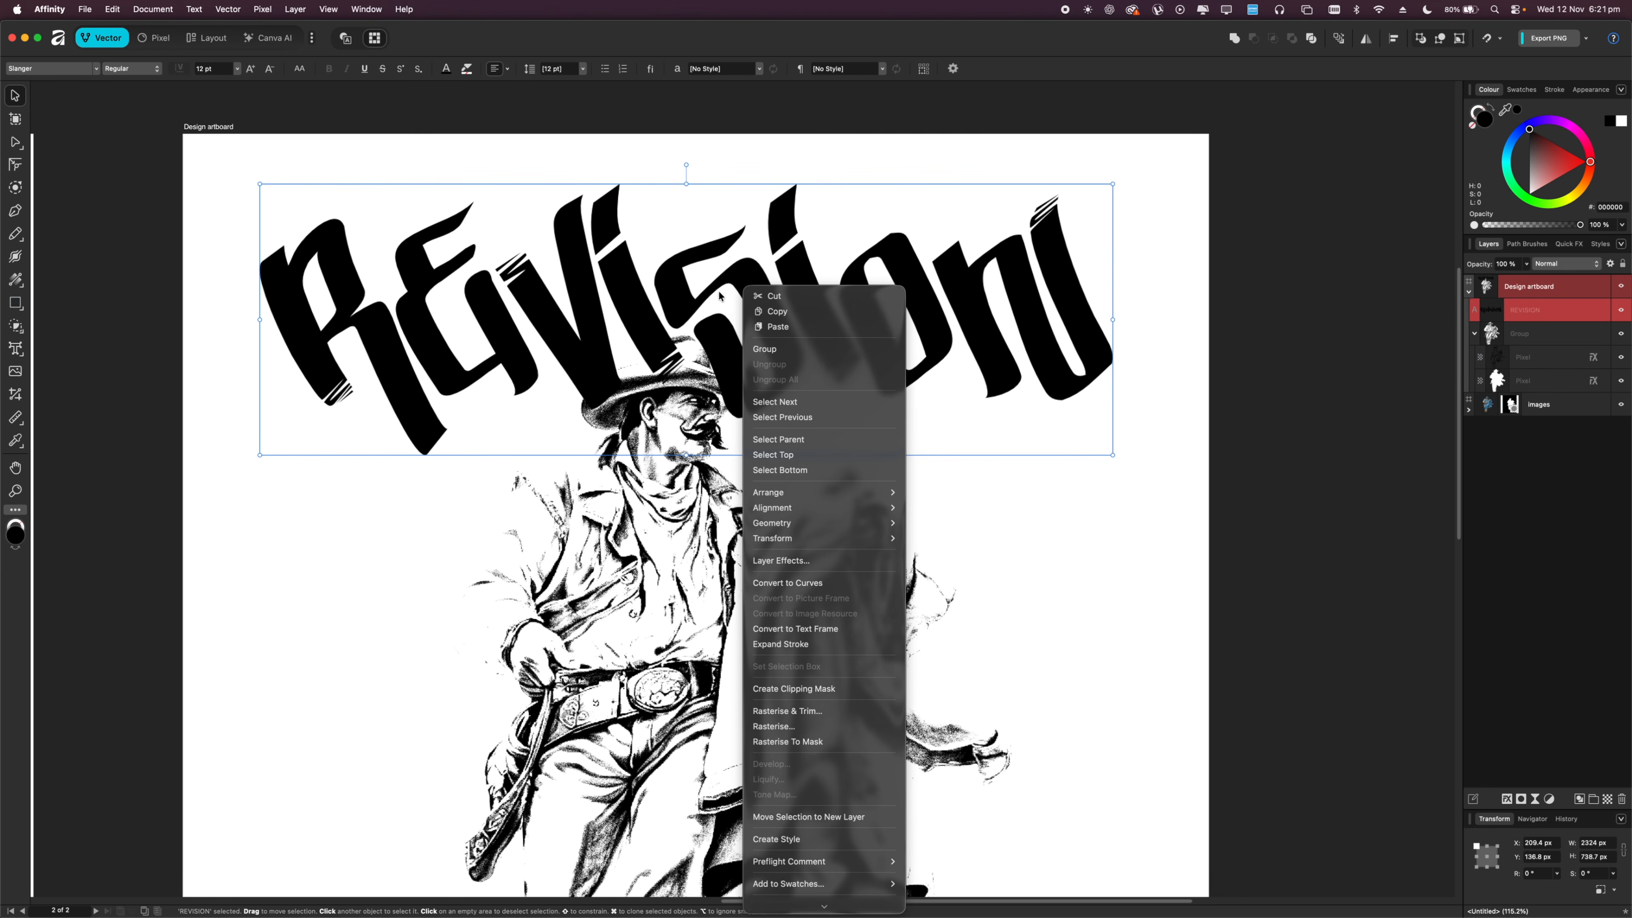
click(795, 583)
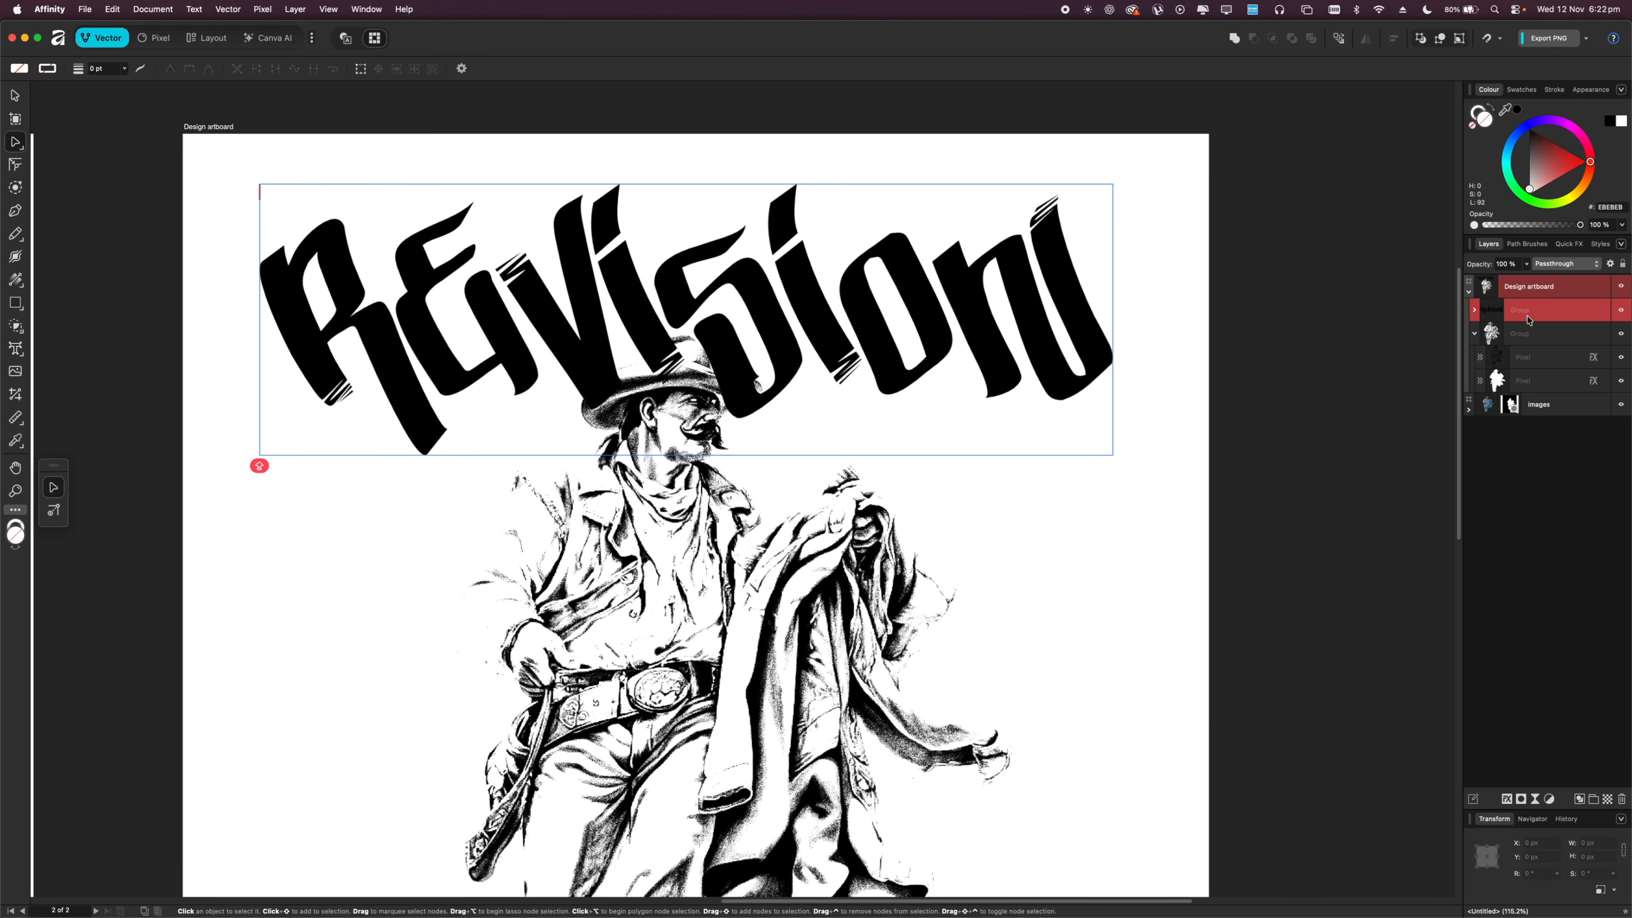
Inspect the separate letter curves inside the lettering group, selecting the final N.
click(1474, 310)
click(1529, 333)
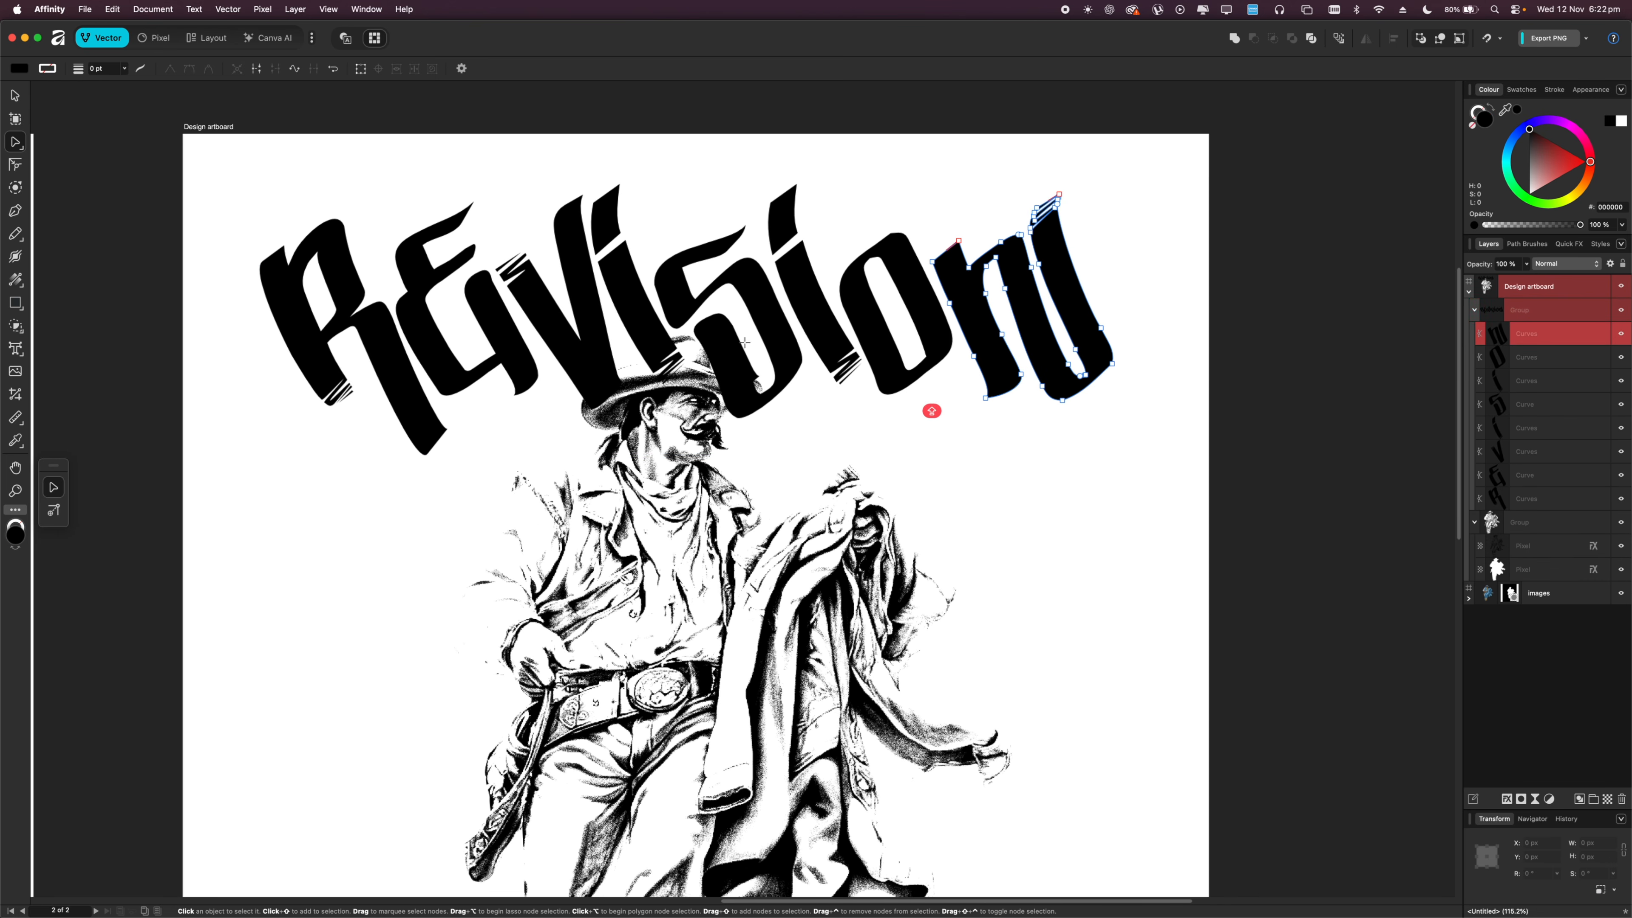
scroll(744, 343, up, 1)
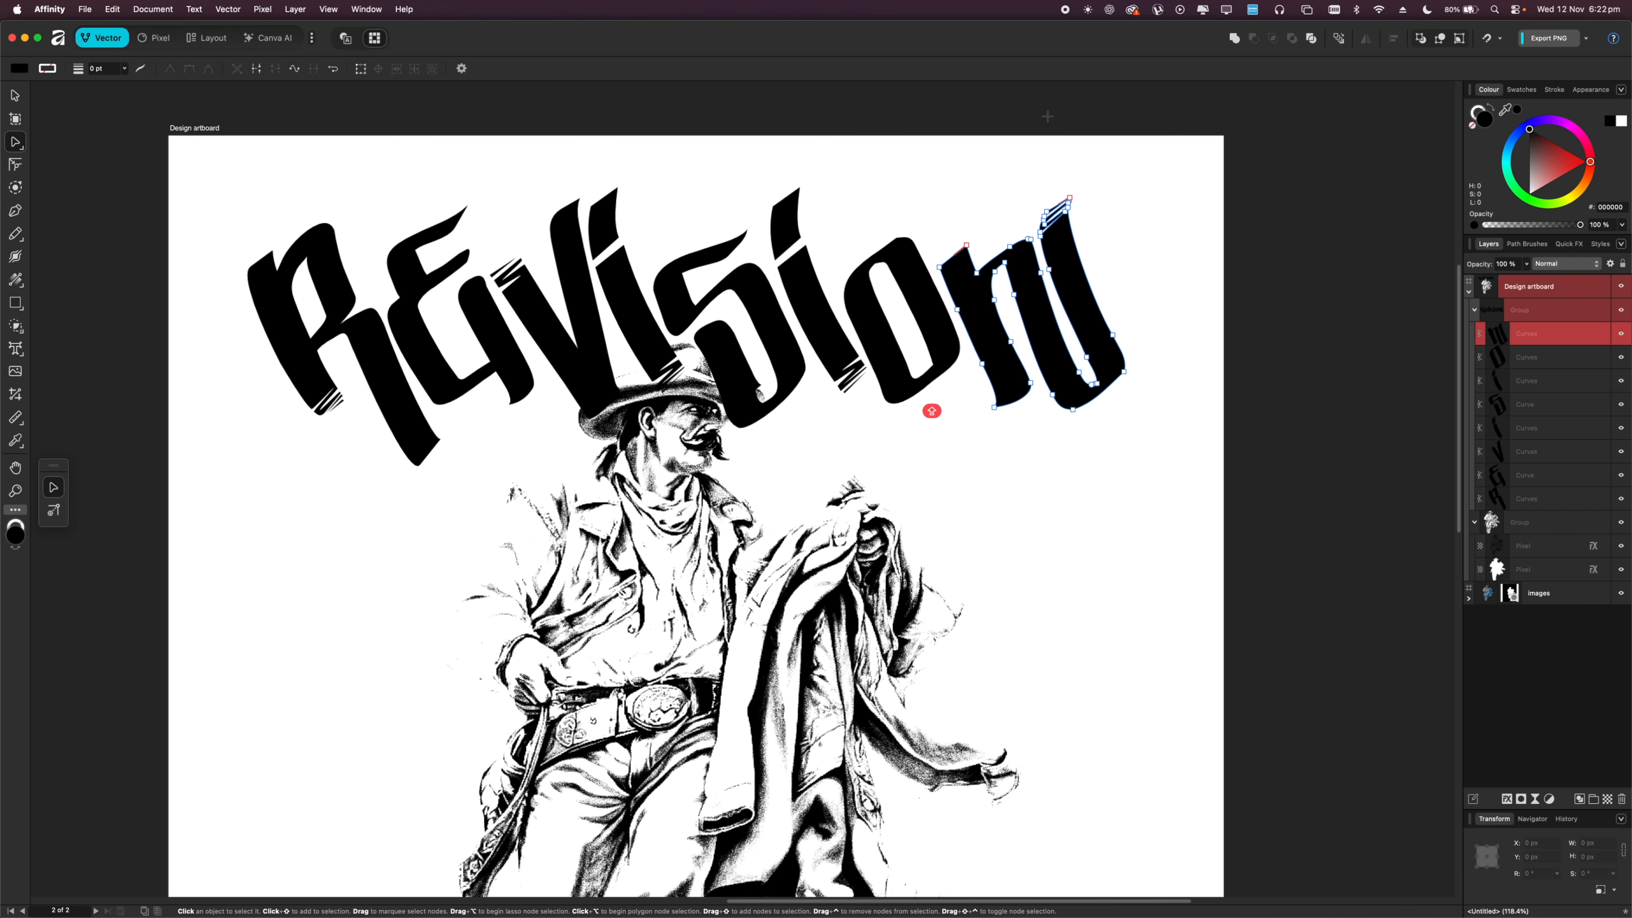
click(1475, 310)
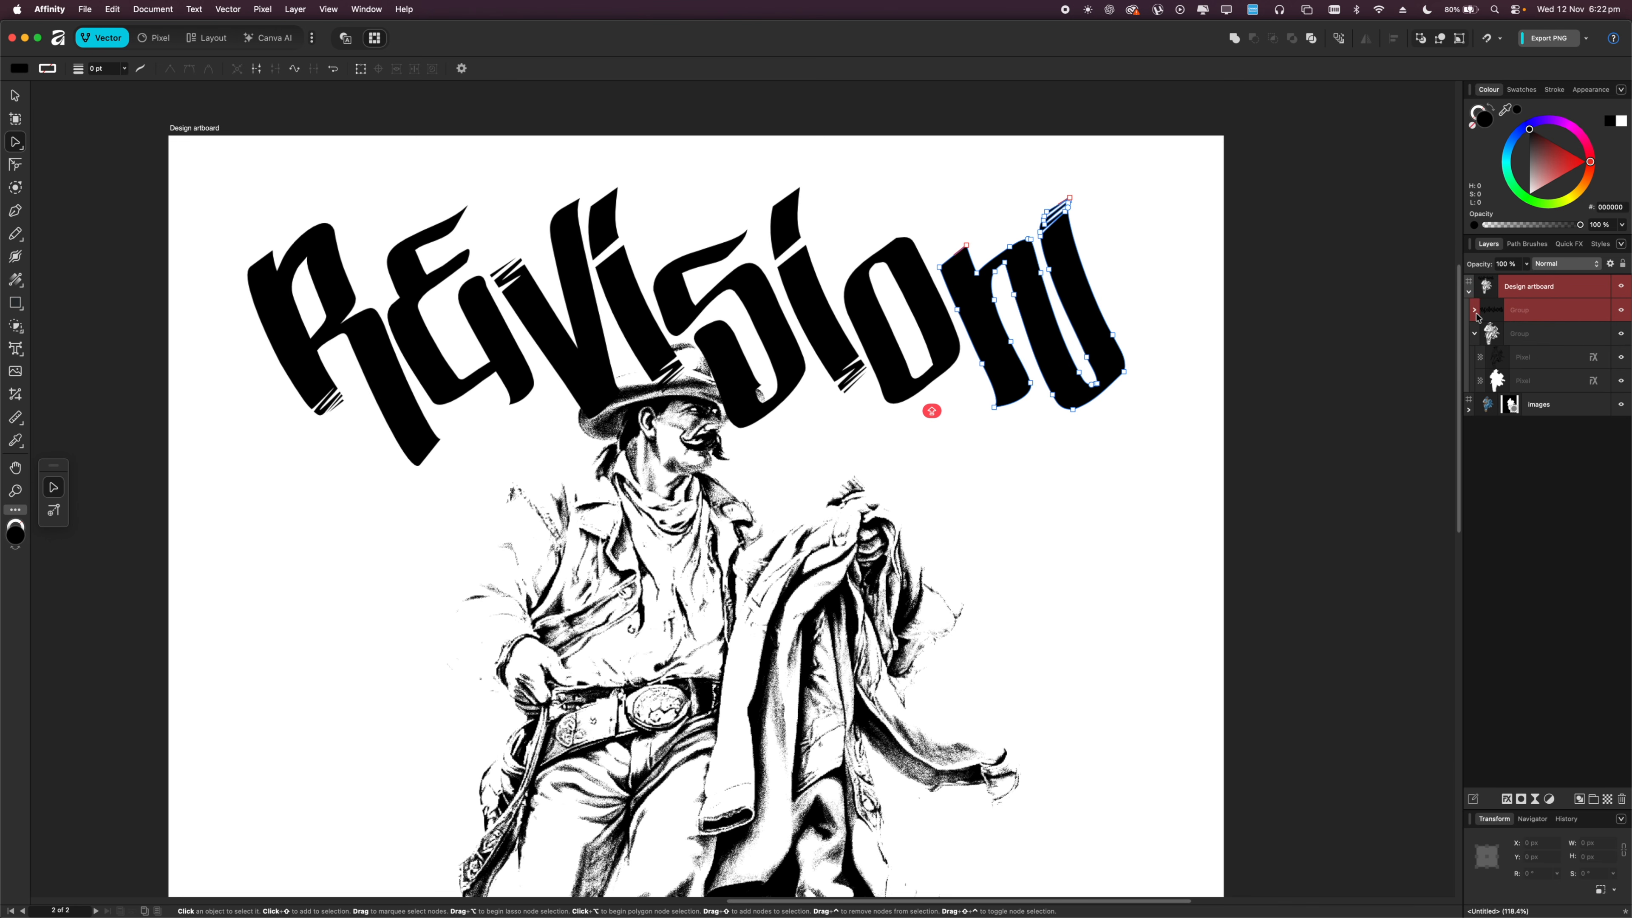
Move the lettering group into the cowboy group above its pixel layers and select the parent group.
drag(1477, 321, 1517, 326)
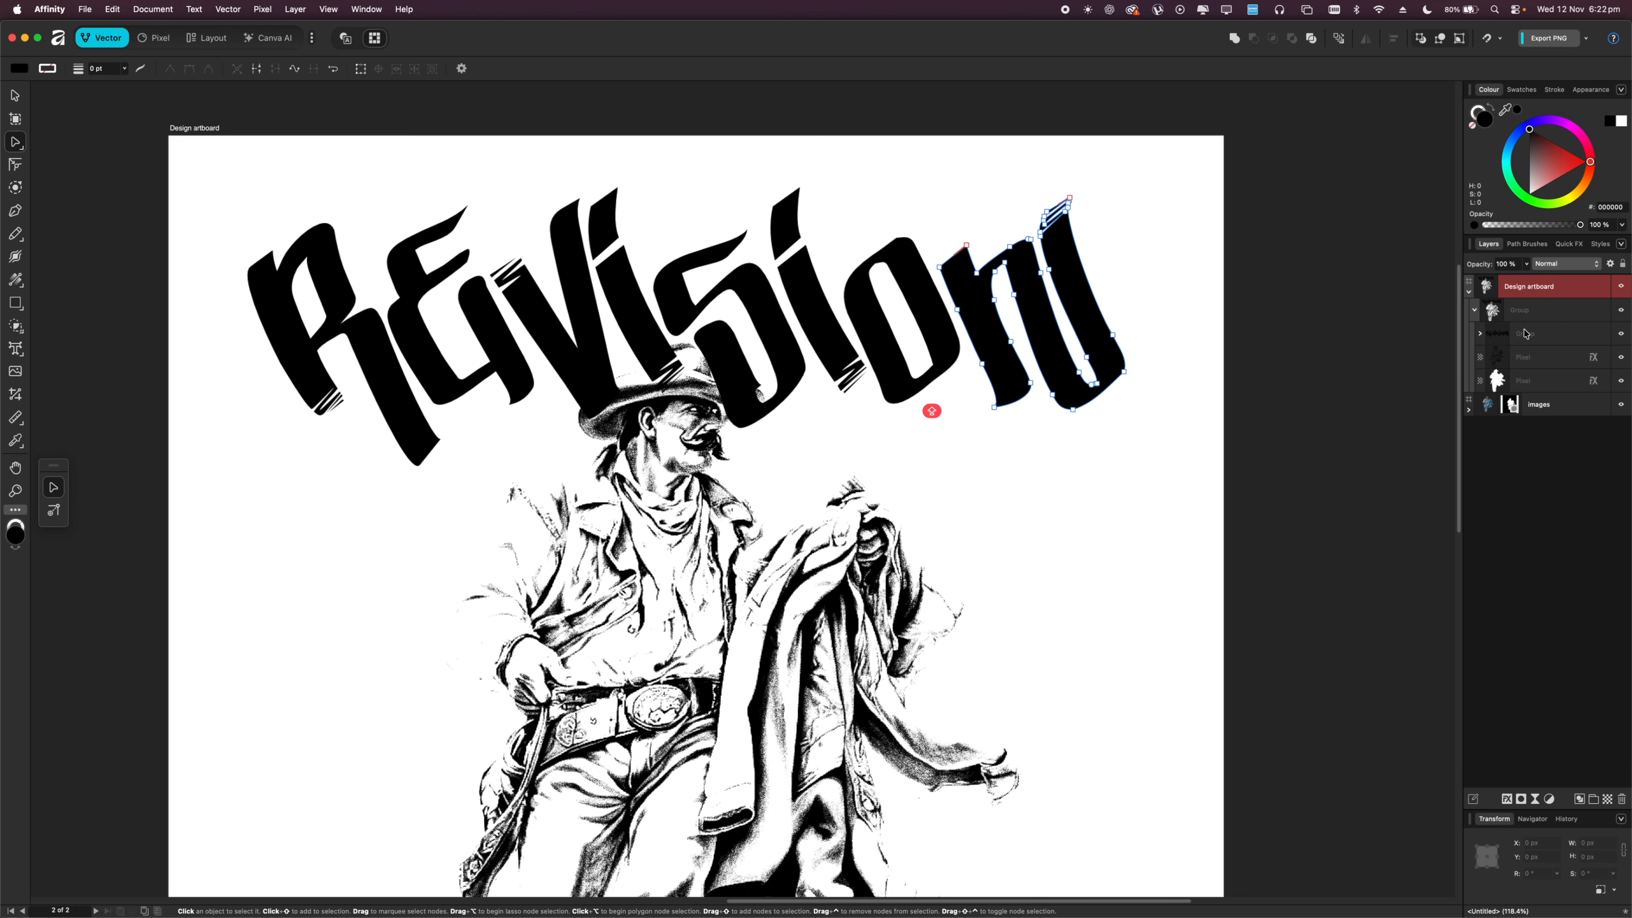
click(1527, 334)
click(1526, 313)
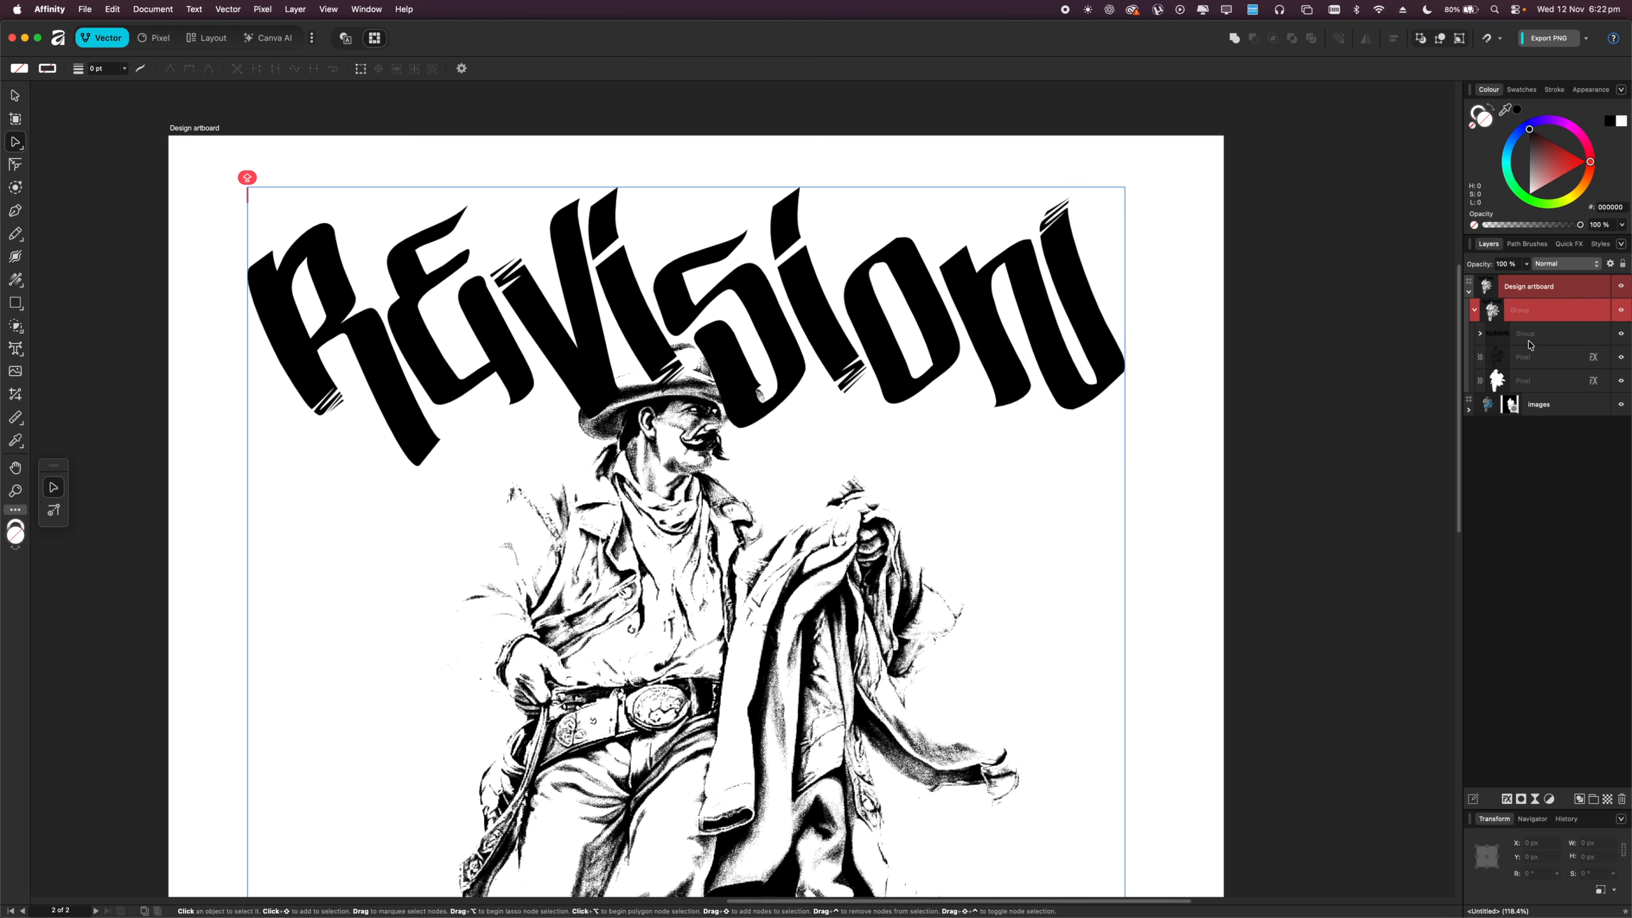
Check how the lettering is nested by collapsing and expanding the Design artboard and its cowboy group.
click(1471, 293)
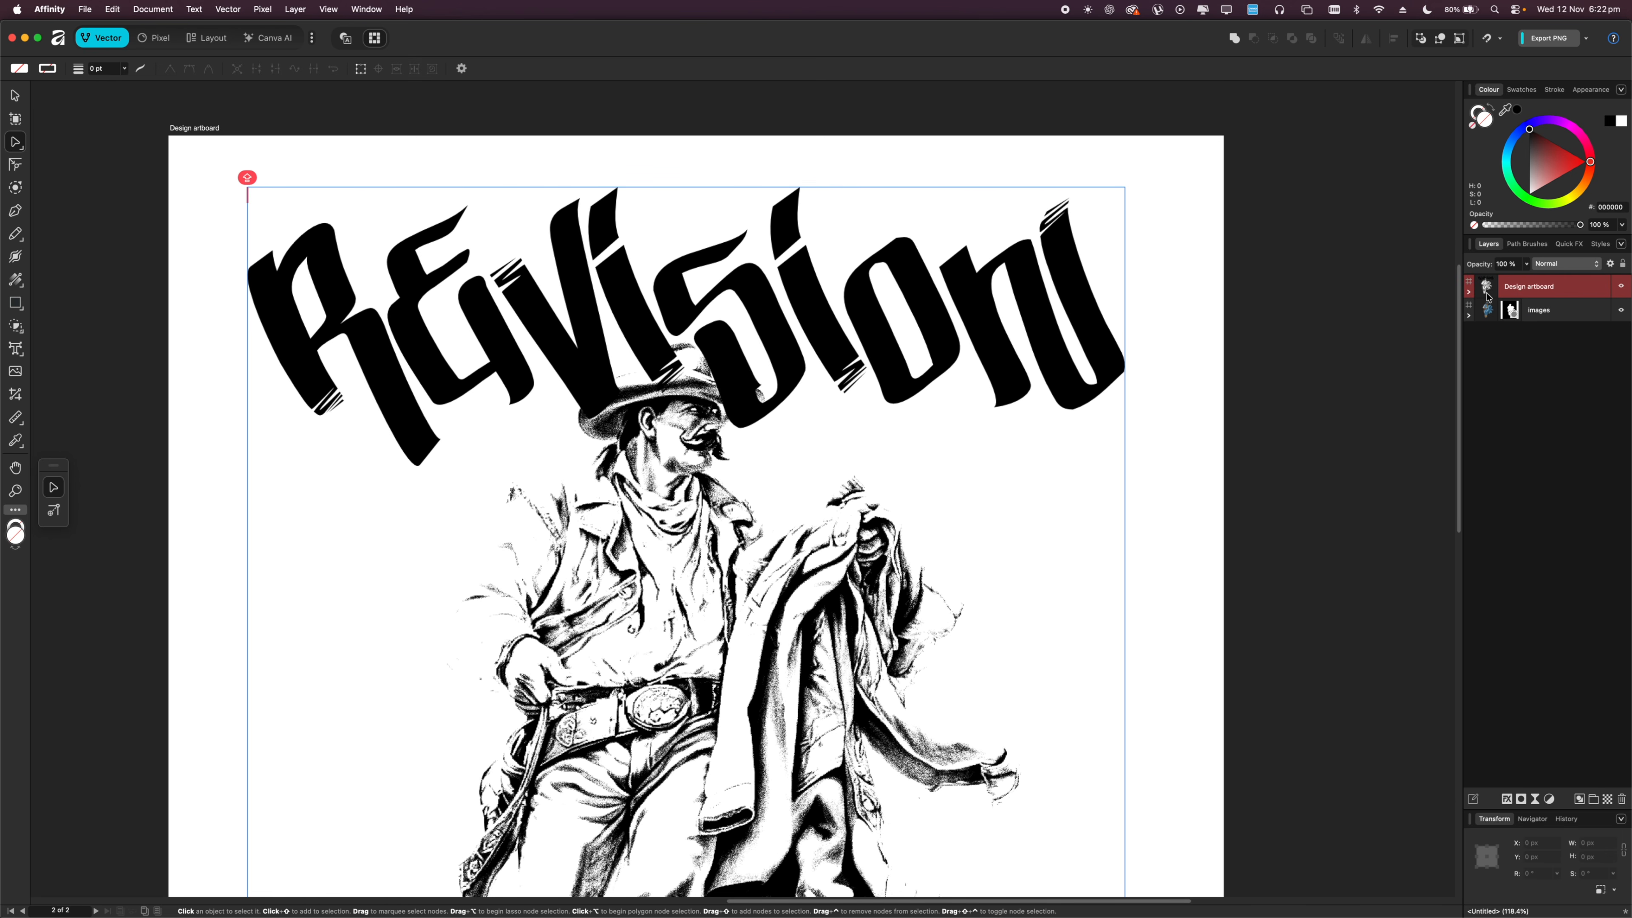
click(1193, 387)
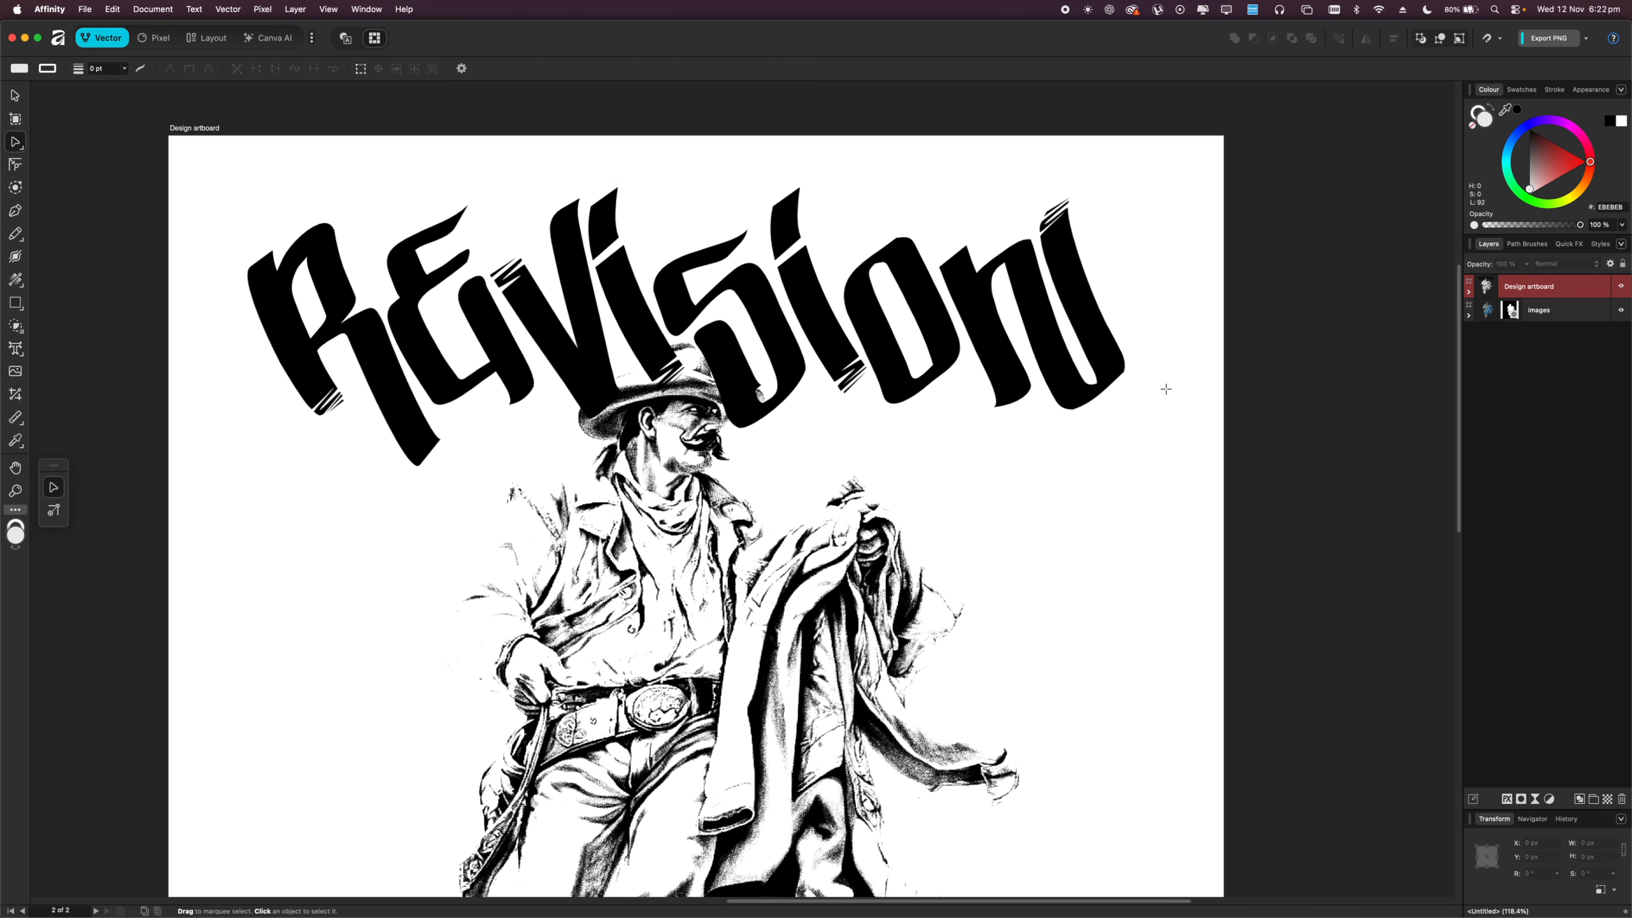
click(1471, 294)
click(1522, 338)
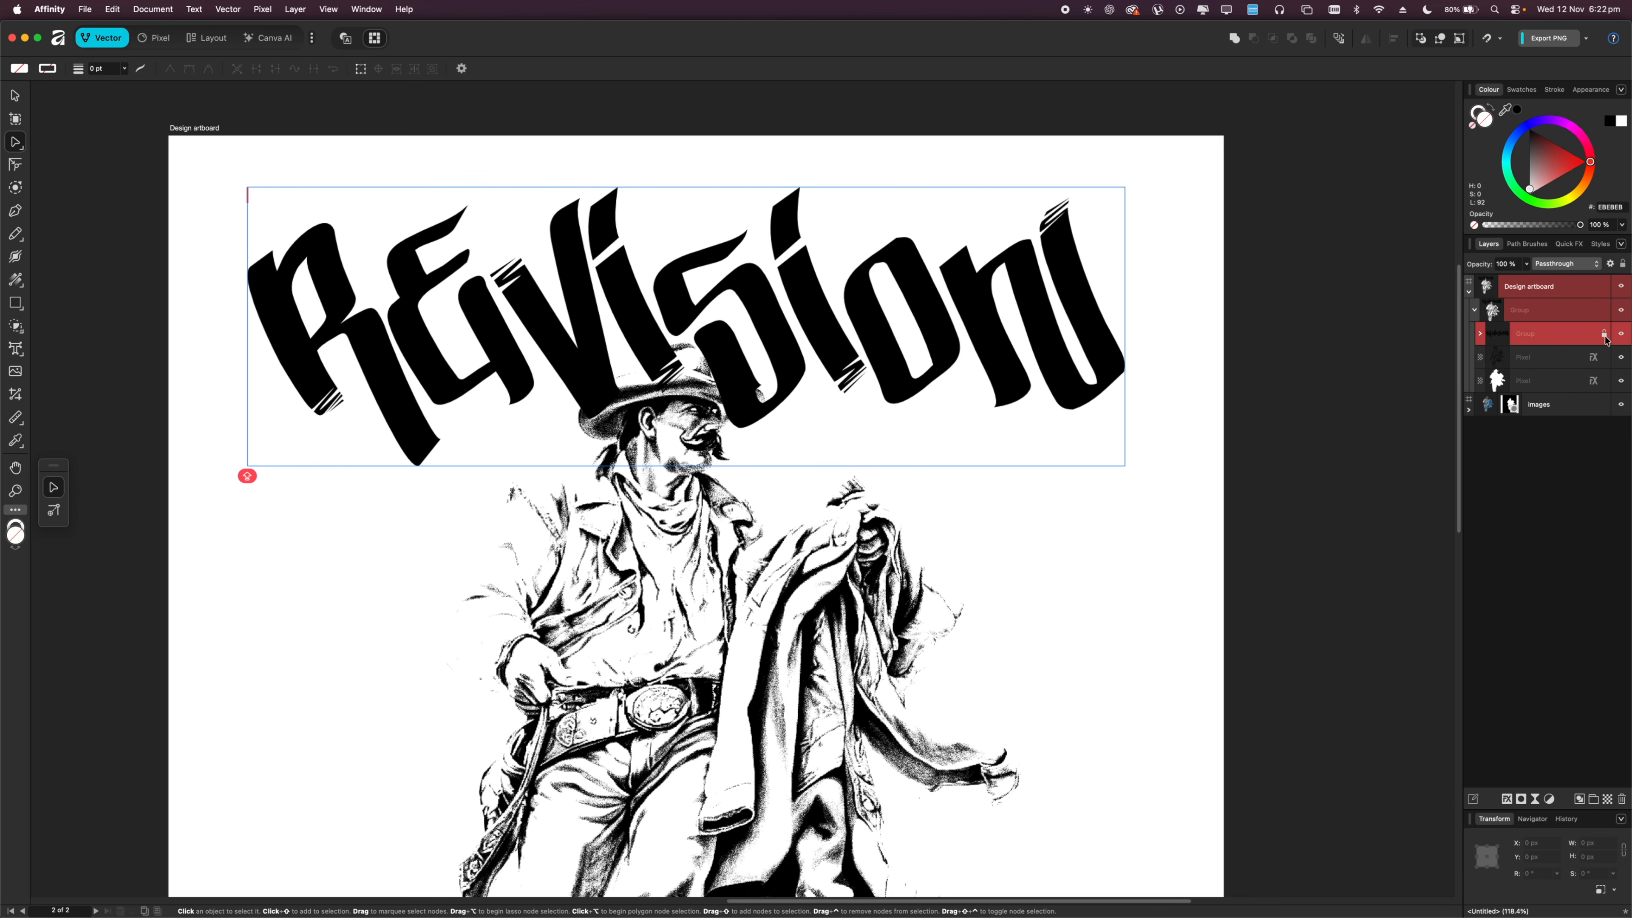
click(1485, 317)
click(1475, 311)
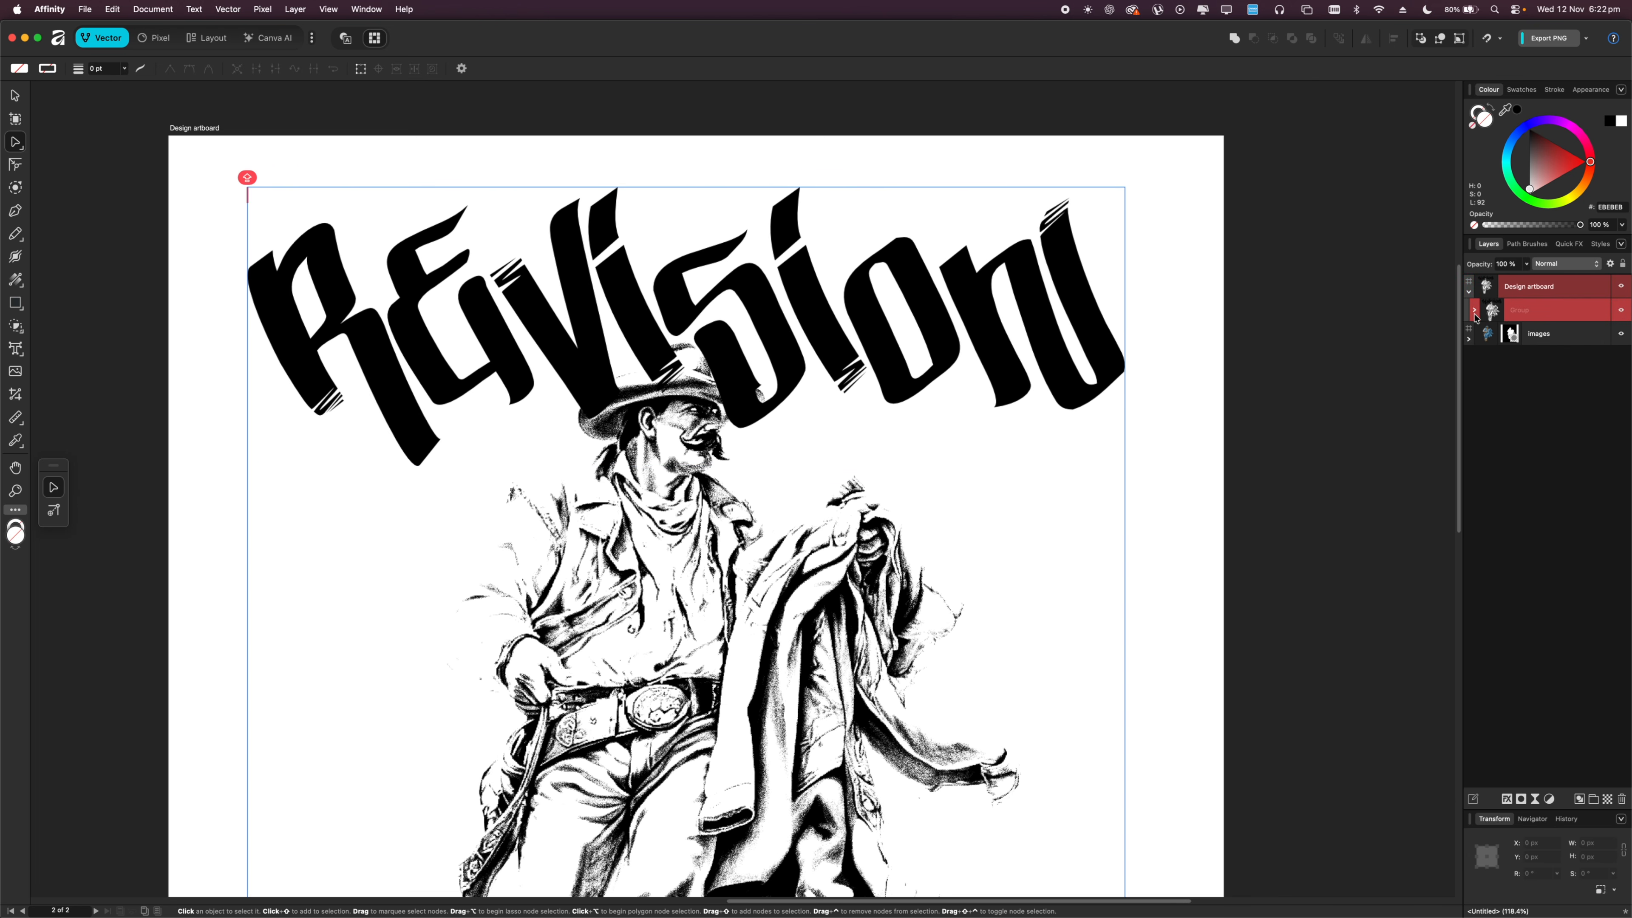
click(1475, 311)
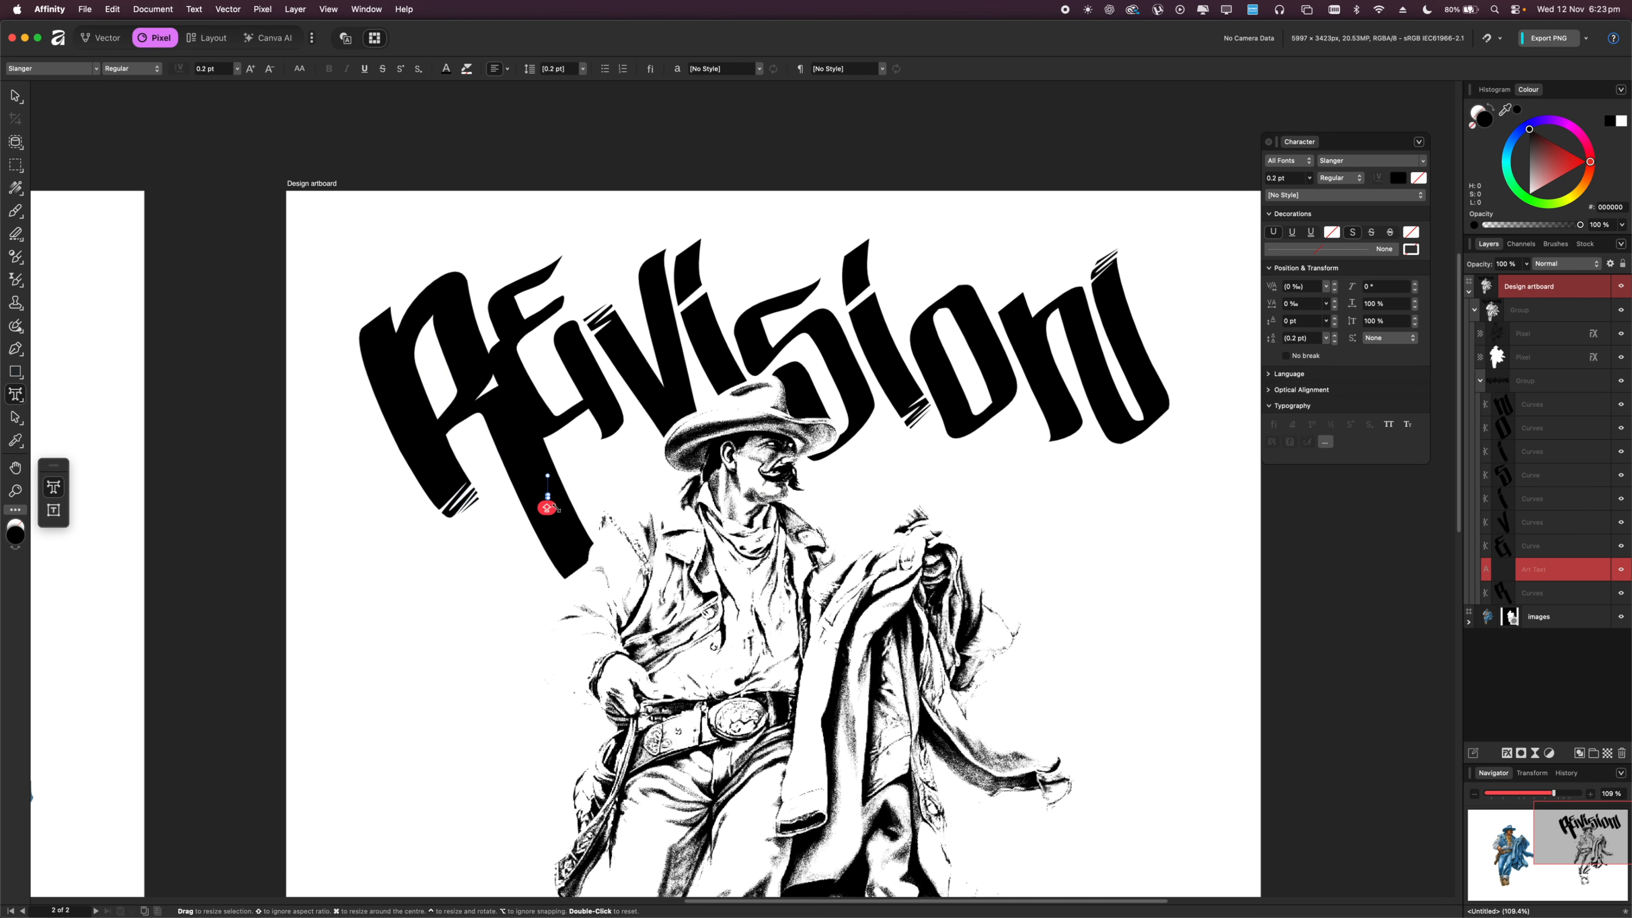
Move the R outward to the left of the word and widen the E toward the V.
click(539, 499)
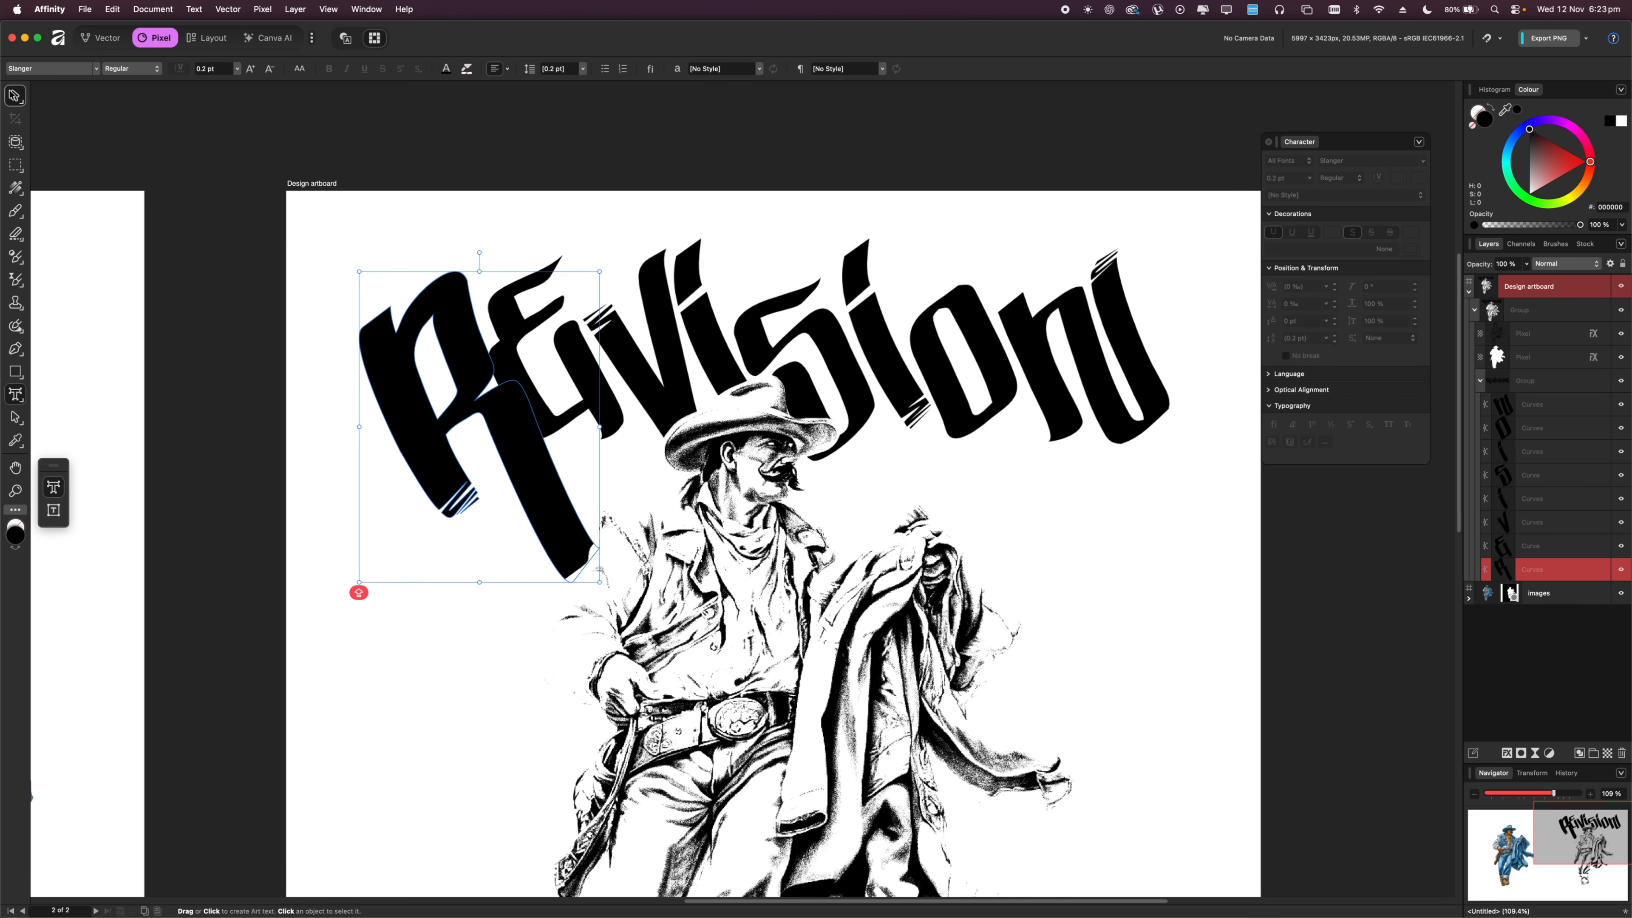
click(15, 95)
drag(499, 442, 556, 488)
click(521, 390)
key(super+t)
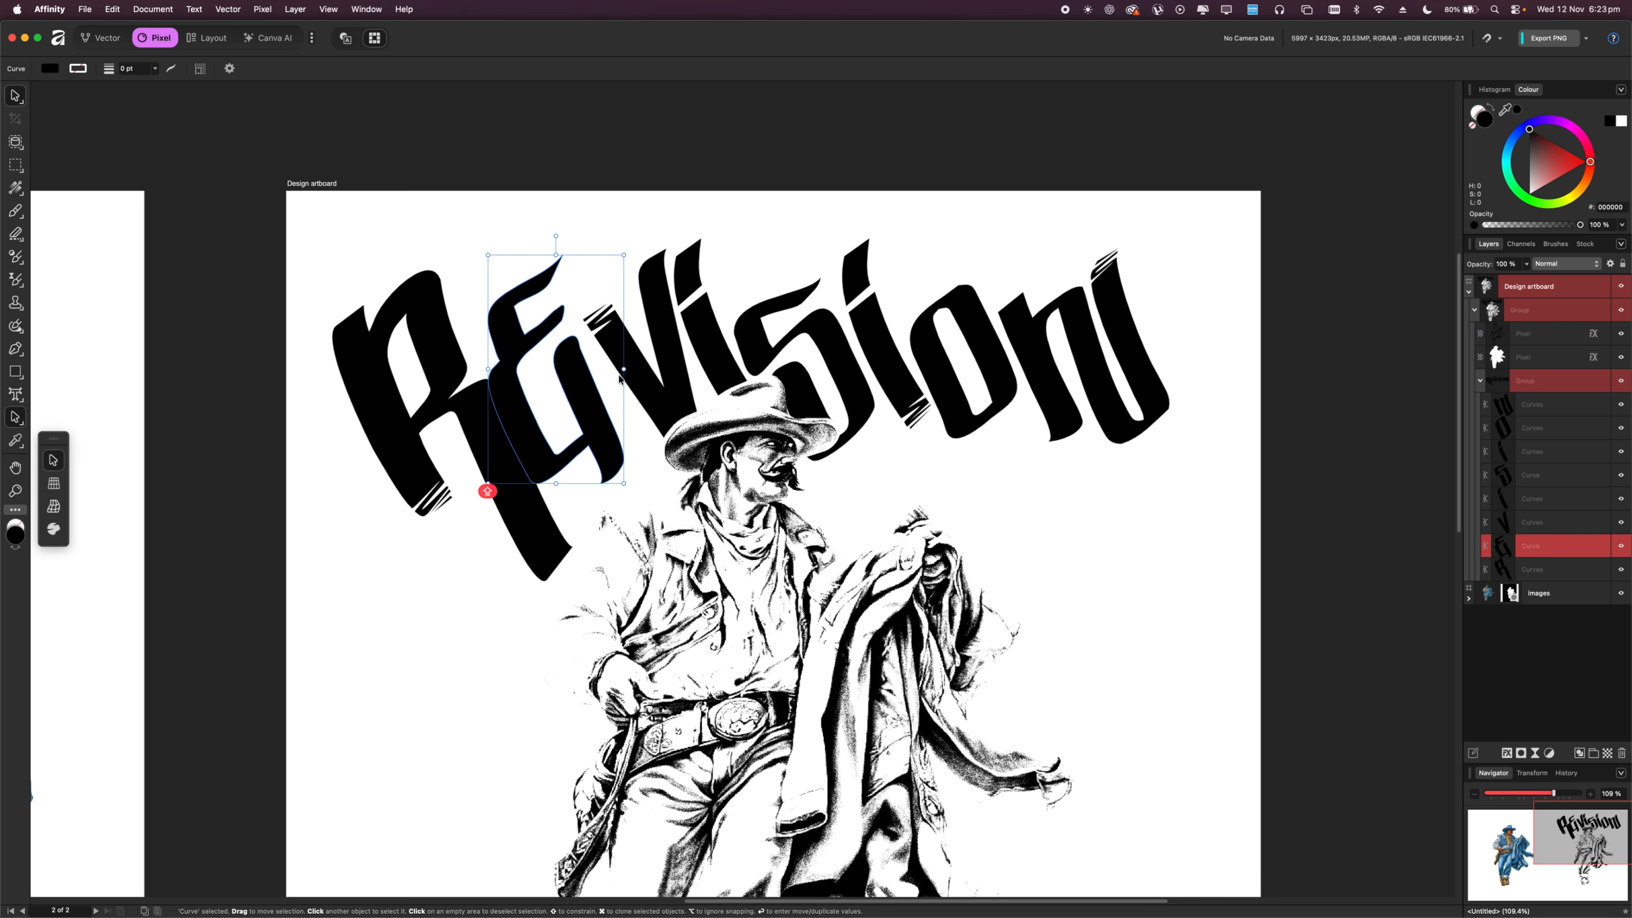
mouse_move(624, 370)
mouse_down()
mouse_move(662, 371)
mouse_move(645, 372)
mouse_up()
Rotate the V and the first I clockwise so both letters lean toward the S.
click(626, 384)
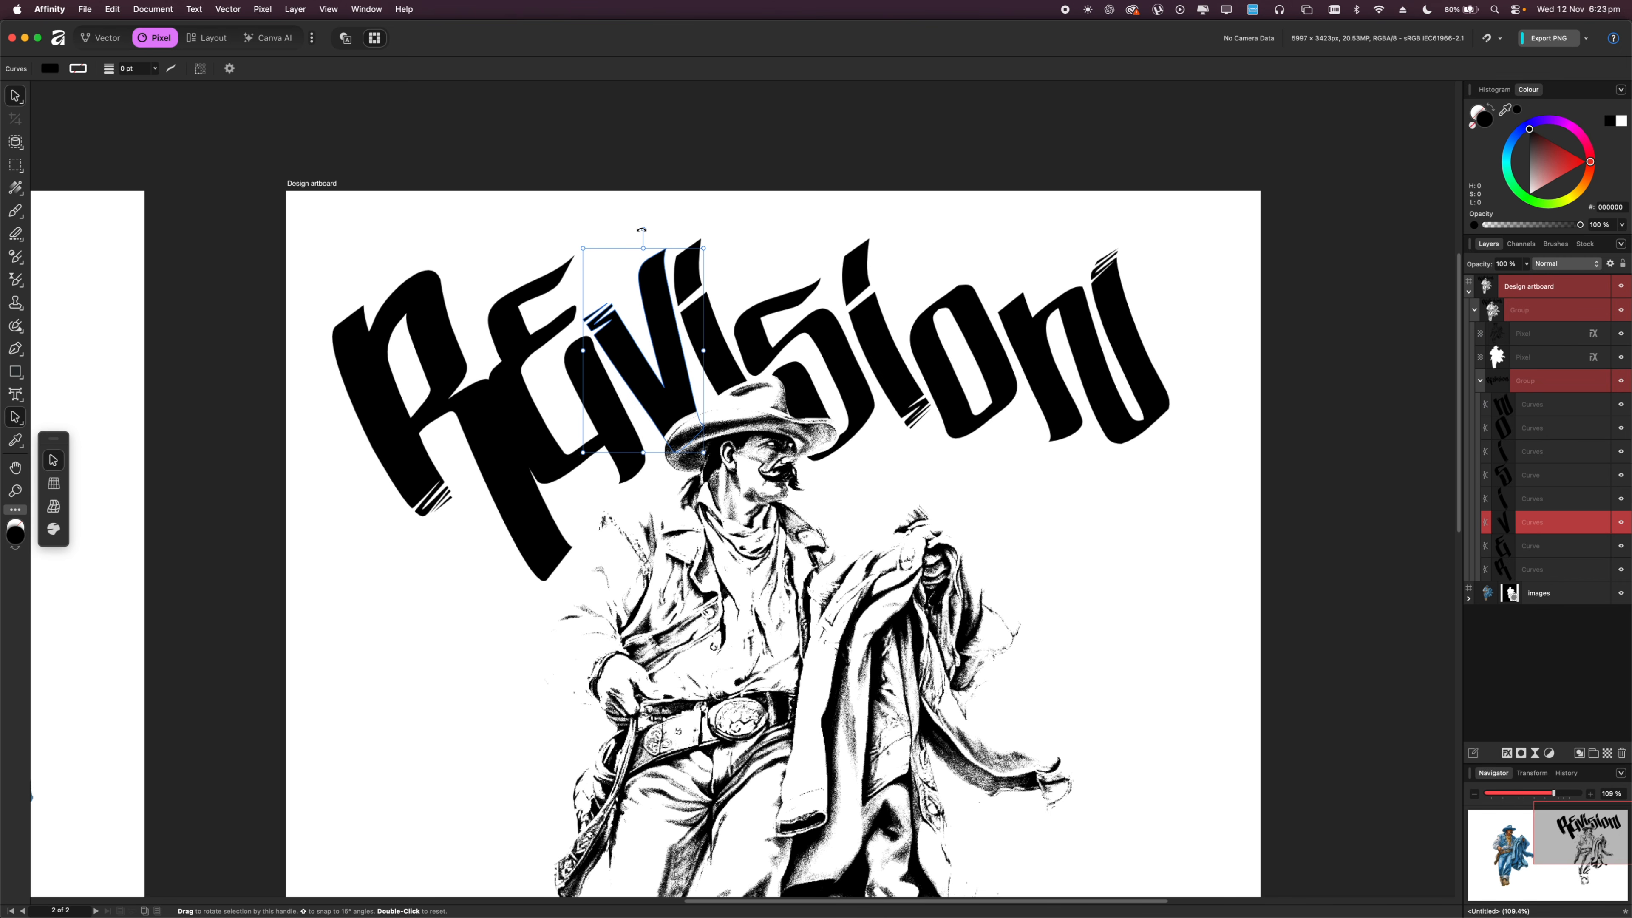
drag(645, 231, 694, 238)
click(716, 364)
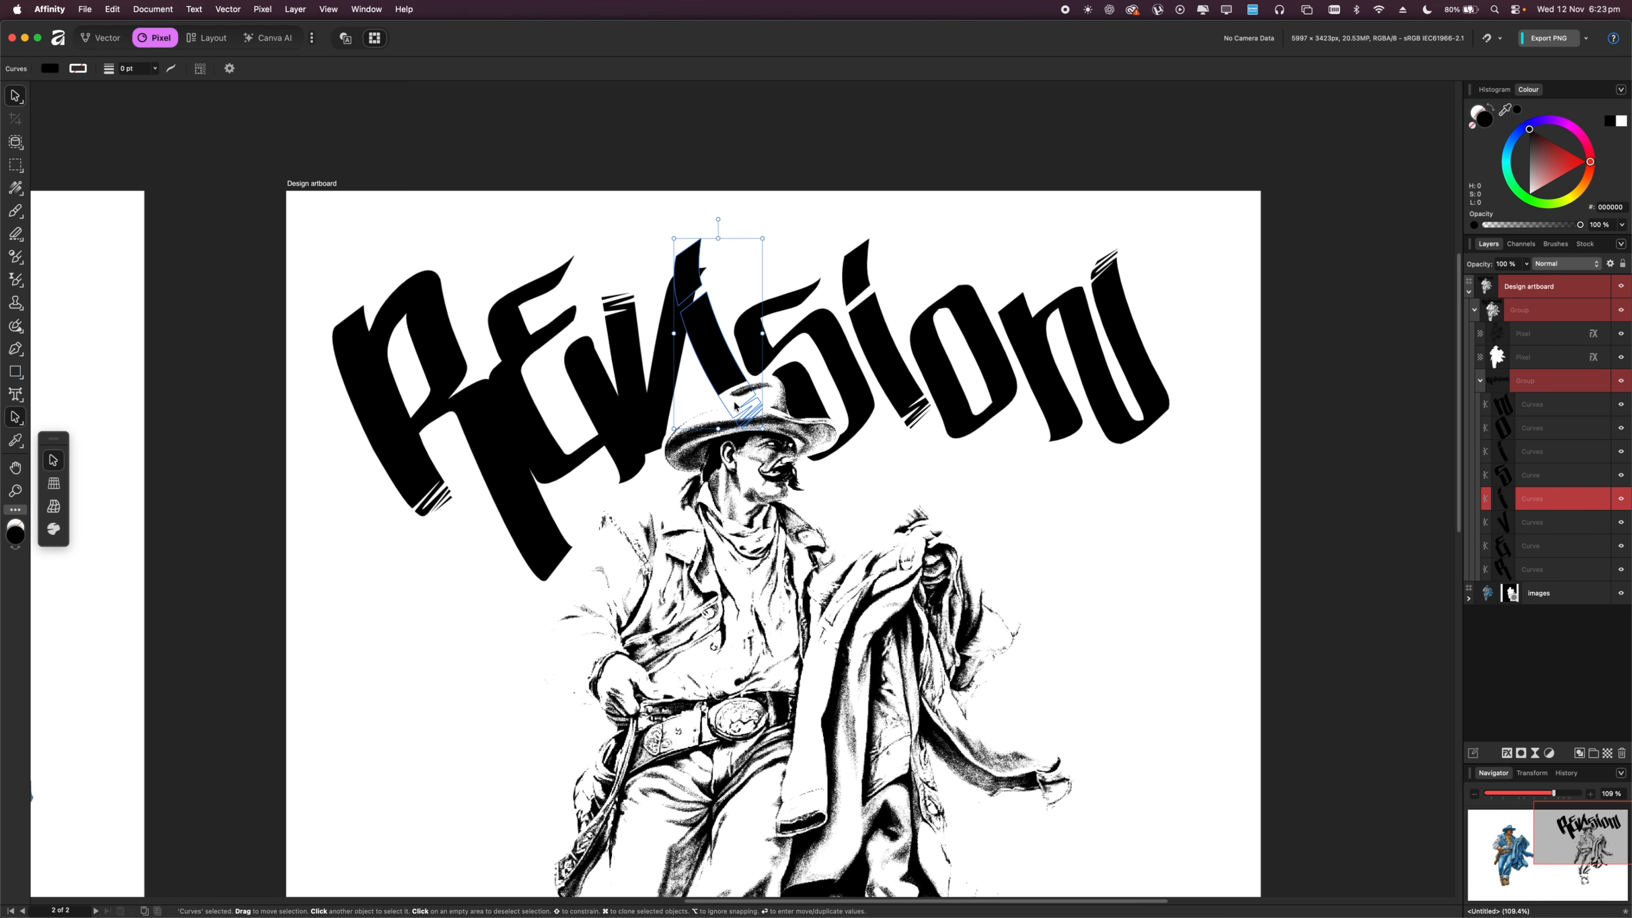
drag(740, 391, 795, 279)
Isolate the S inside the lettering group and rotate it to fit between the two I letters above the hat.
click(790, 356)
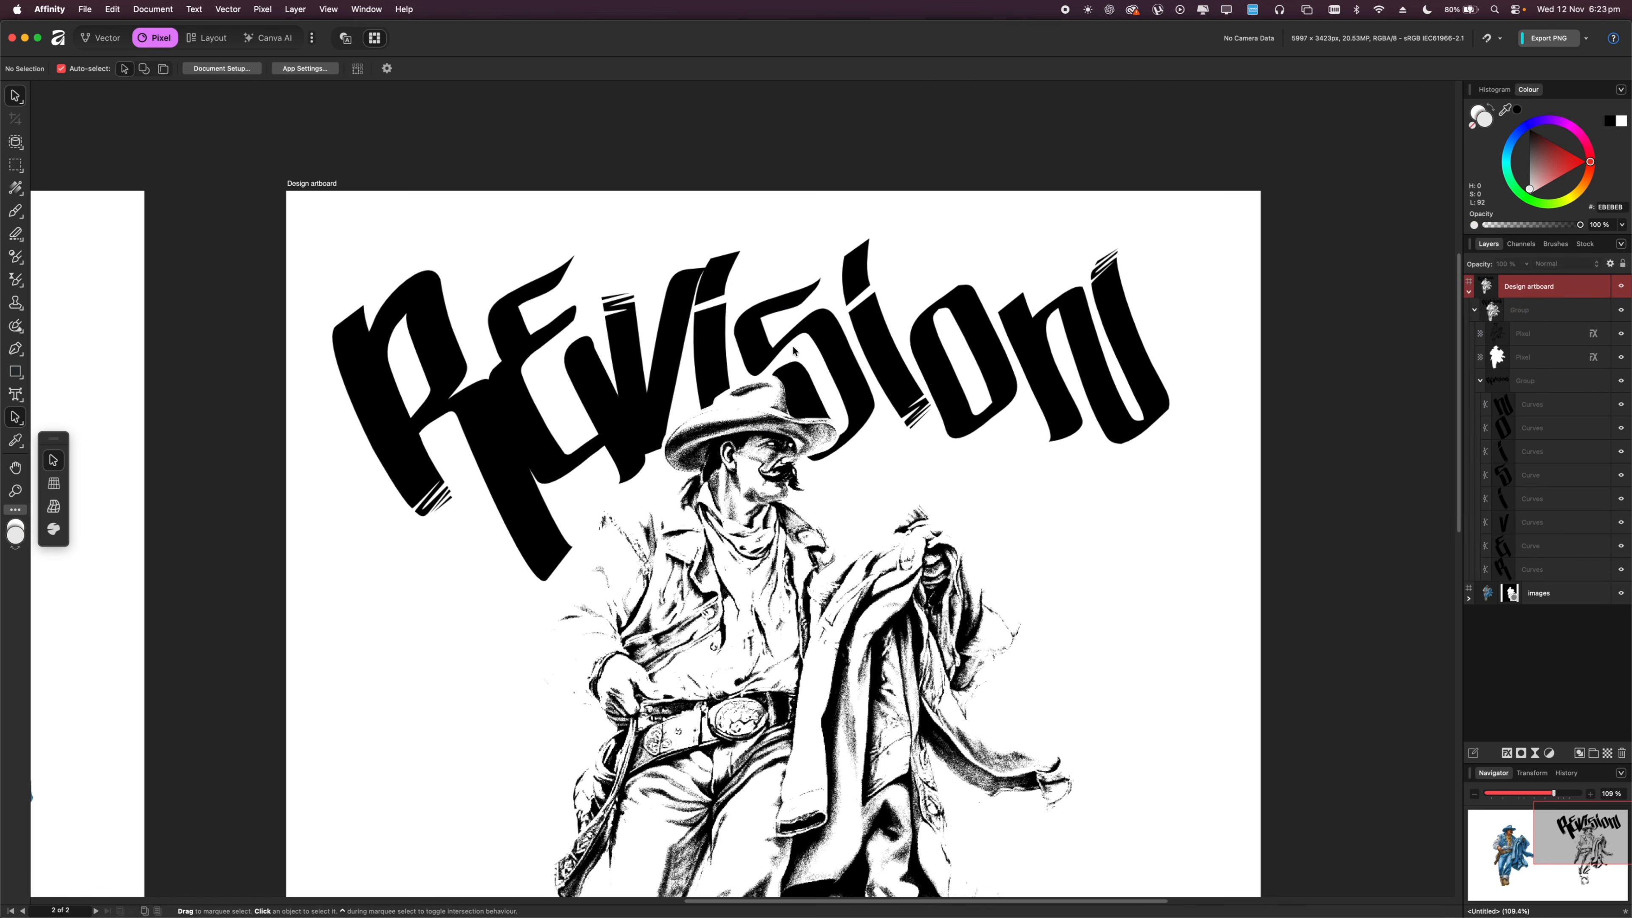
click(792, 354)
click(821, 340)
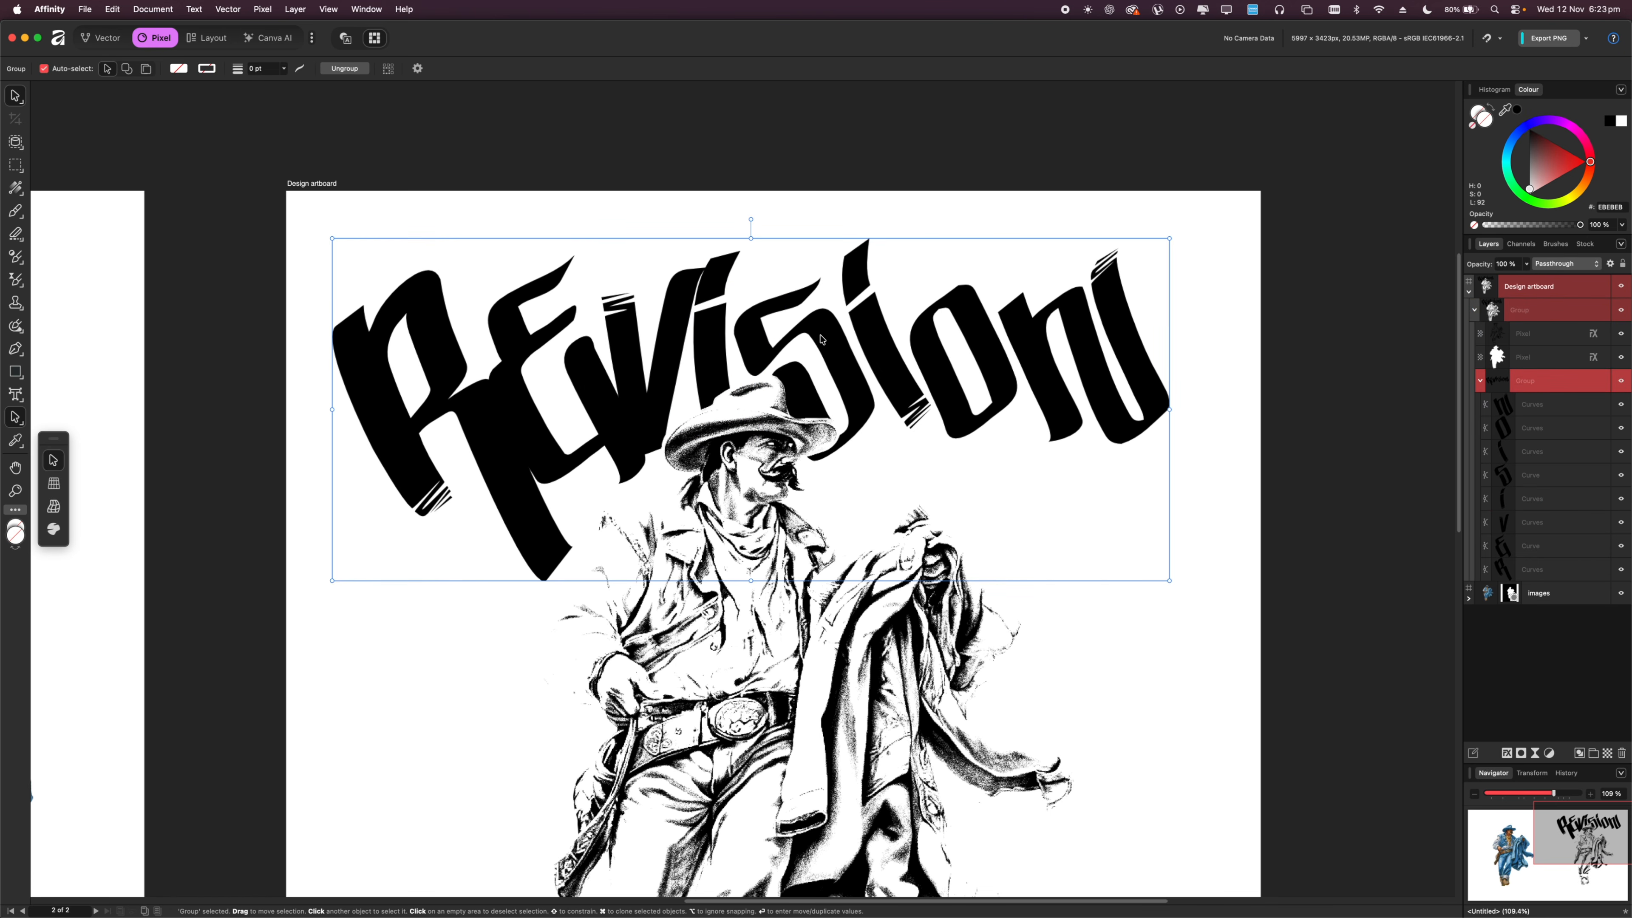
click(821, 339)
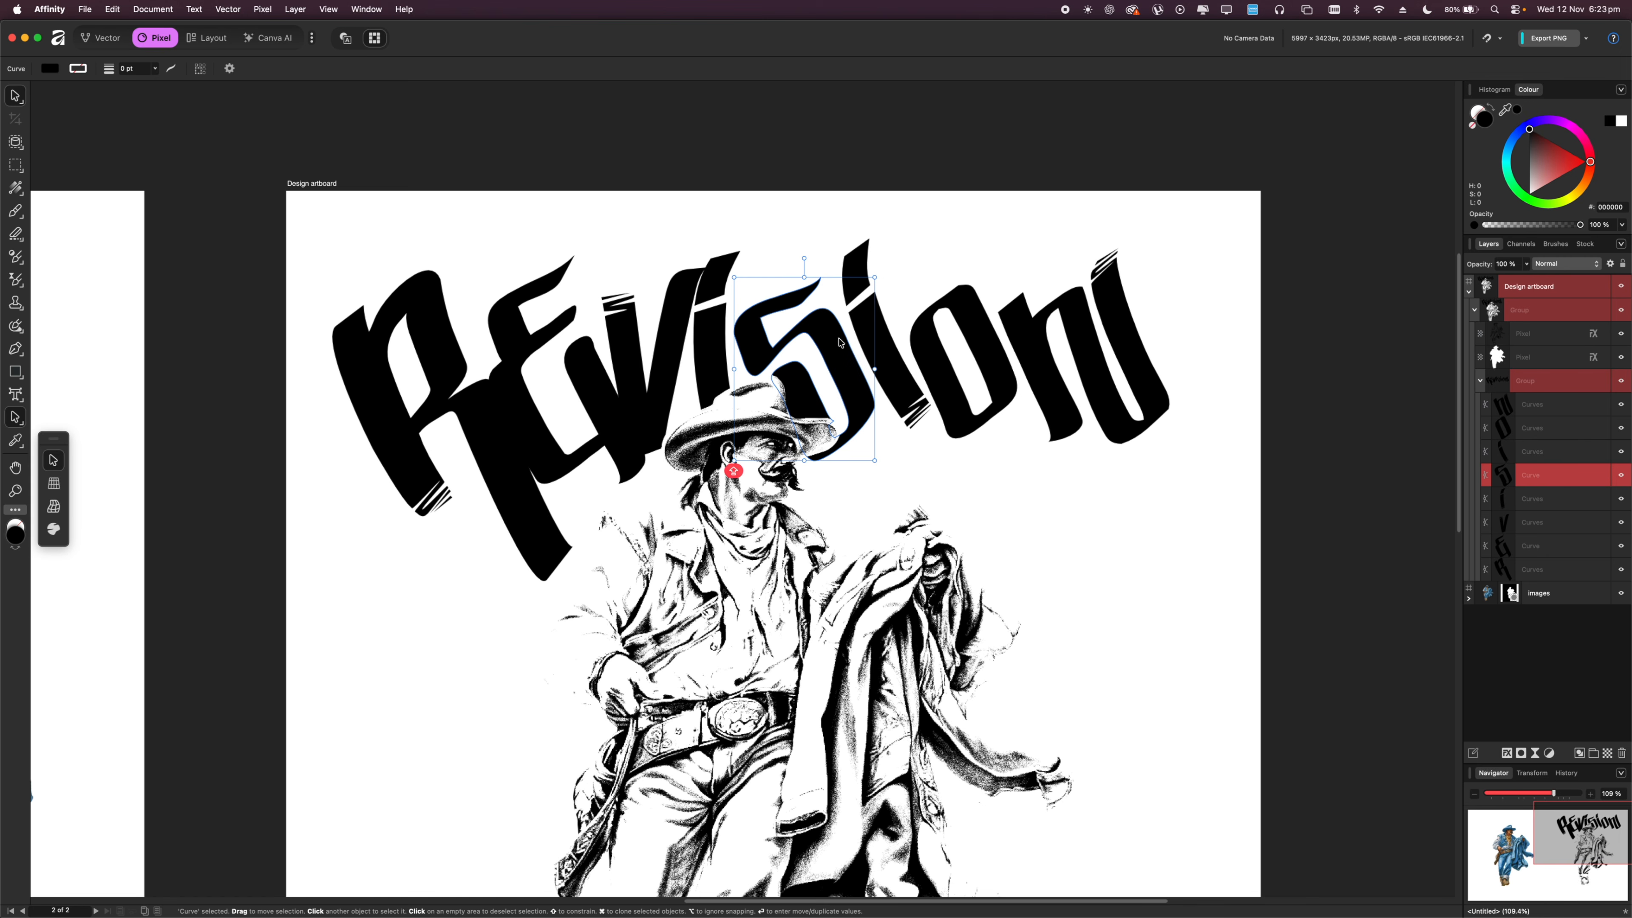
click(878, 266)
click(829, 332)
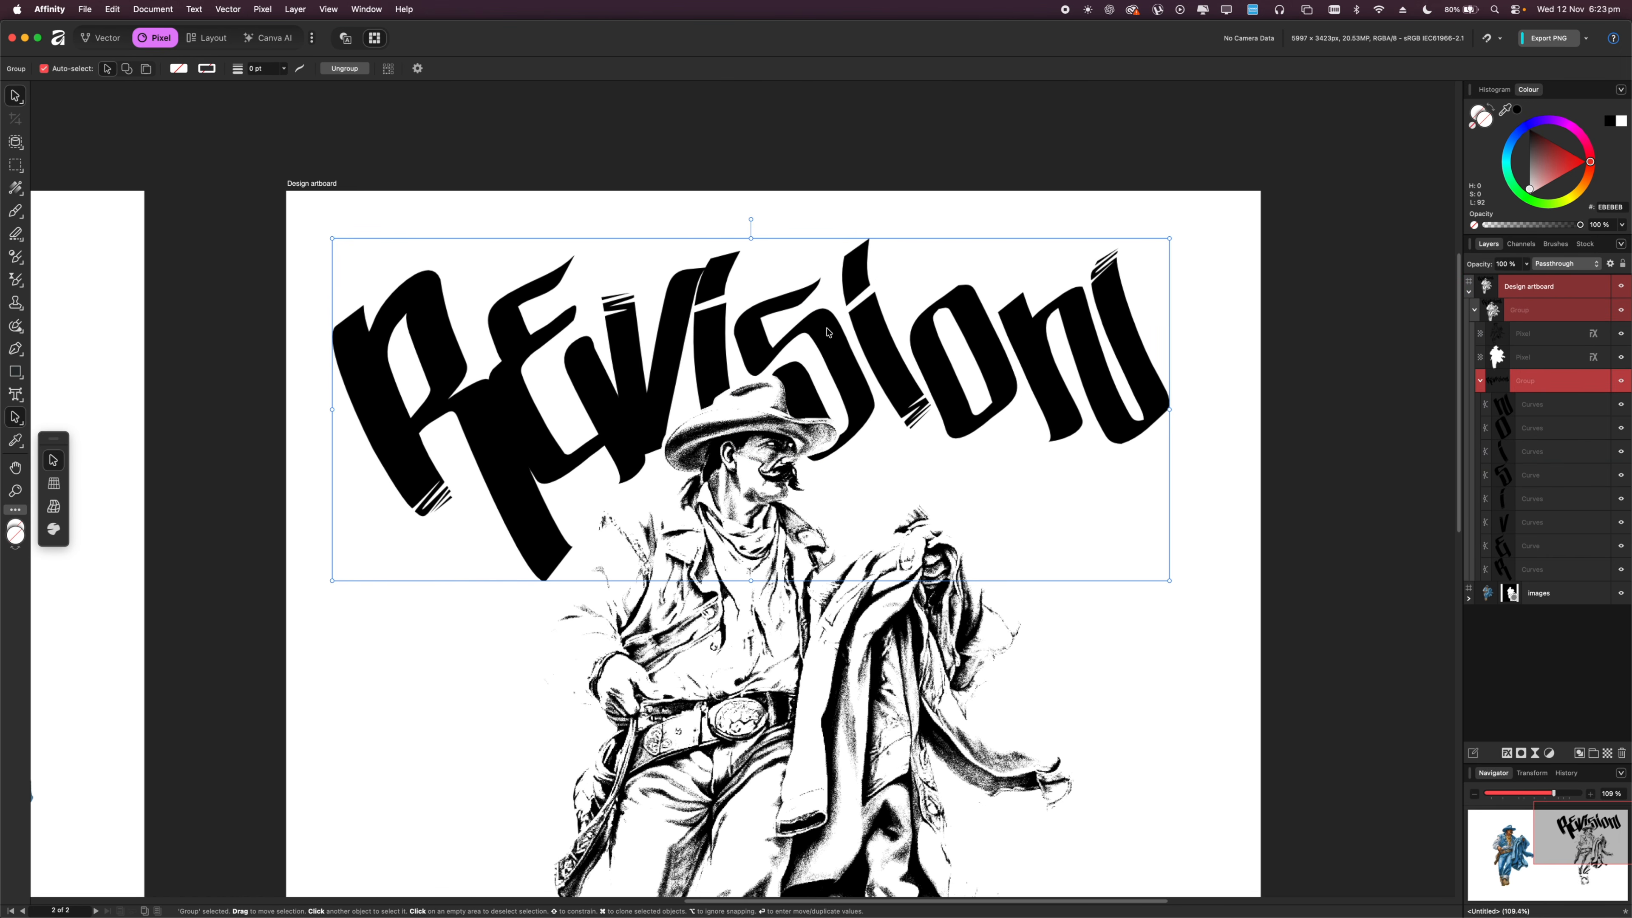
click(825, 337)
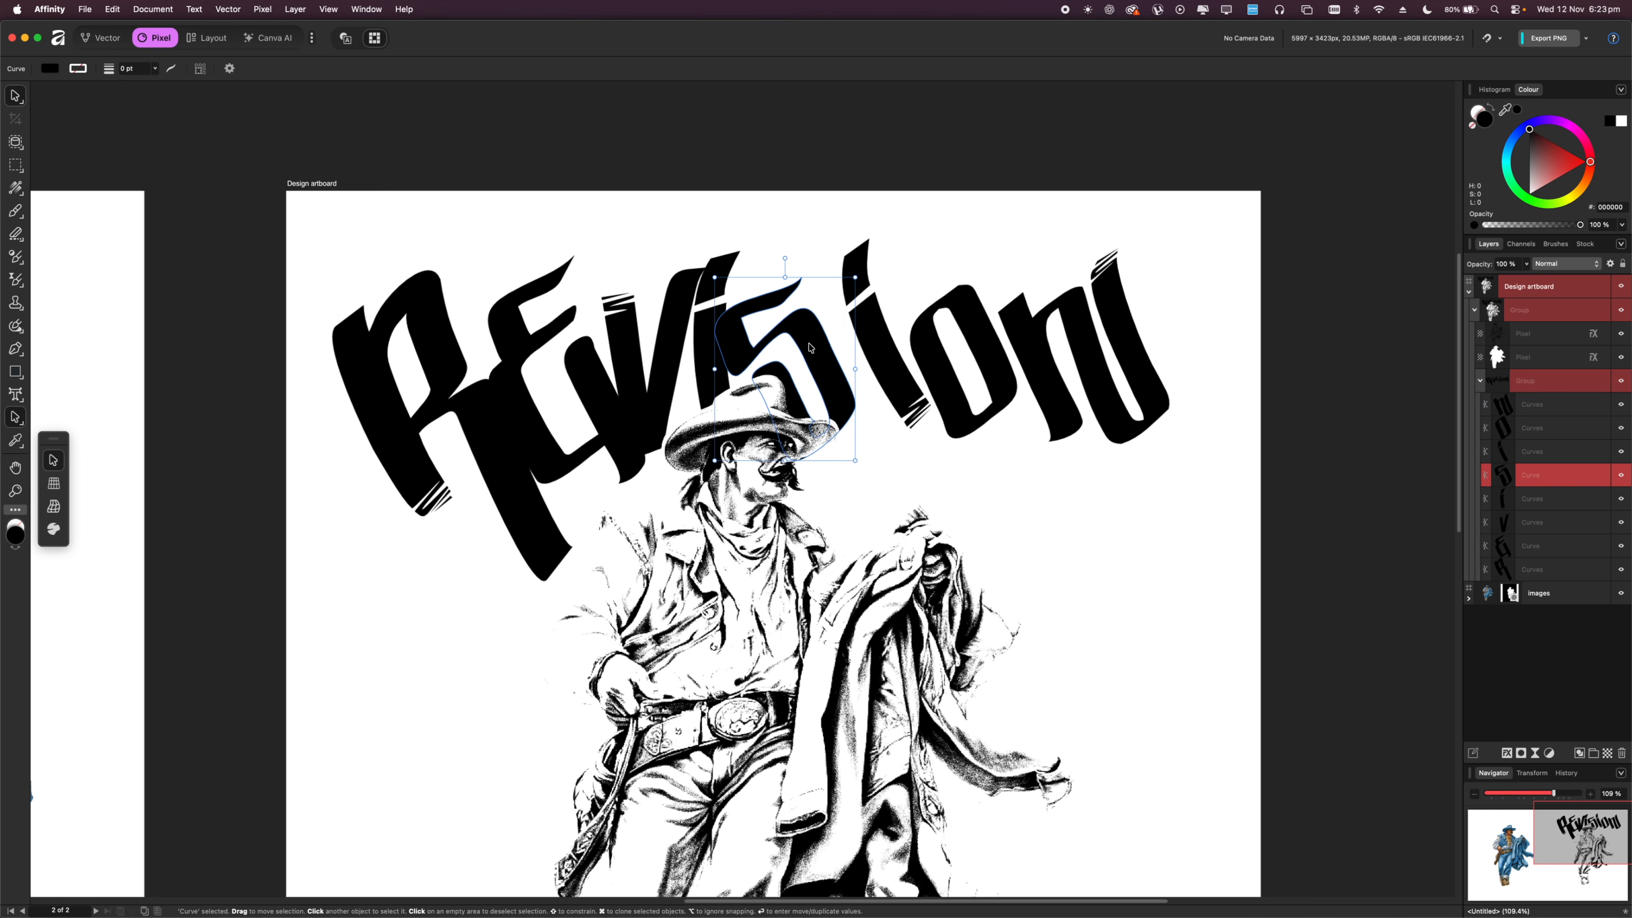
drag(865, 460, 822, 400)
Rotate the second I clockwise and shift it slightly down between the S and O.
click(907, 389)
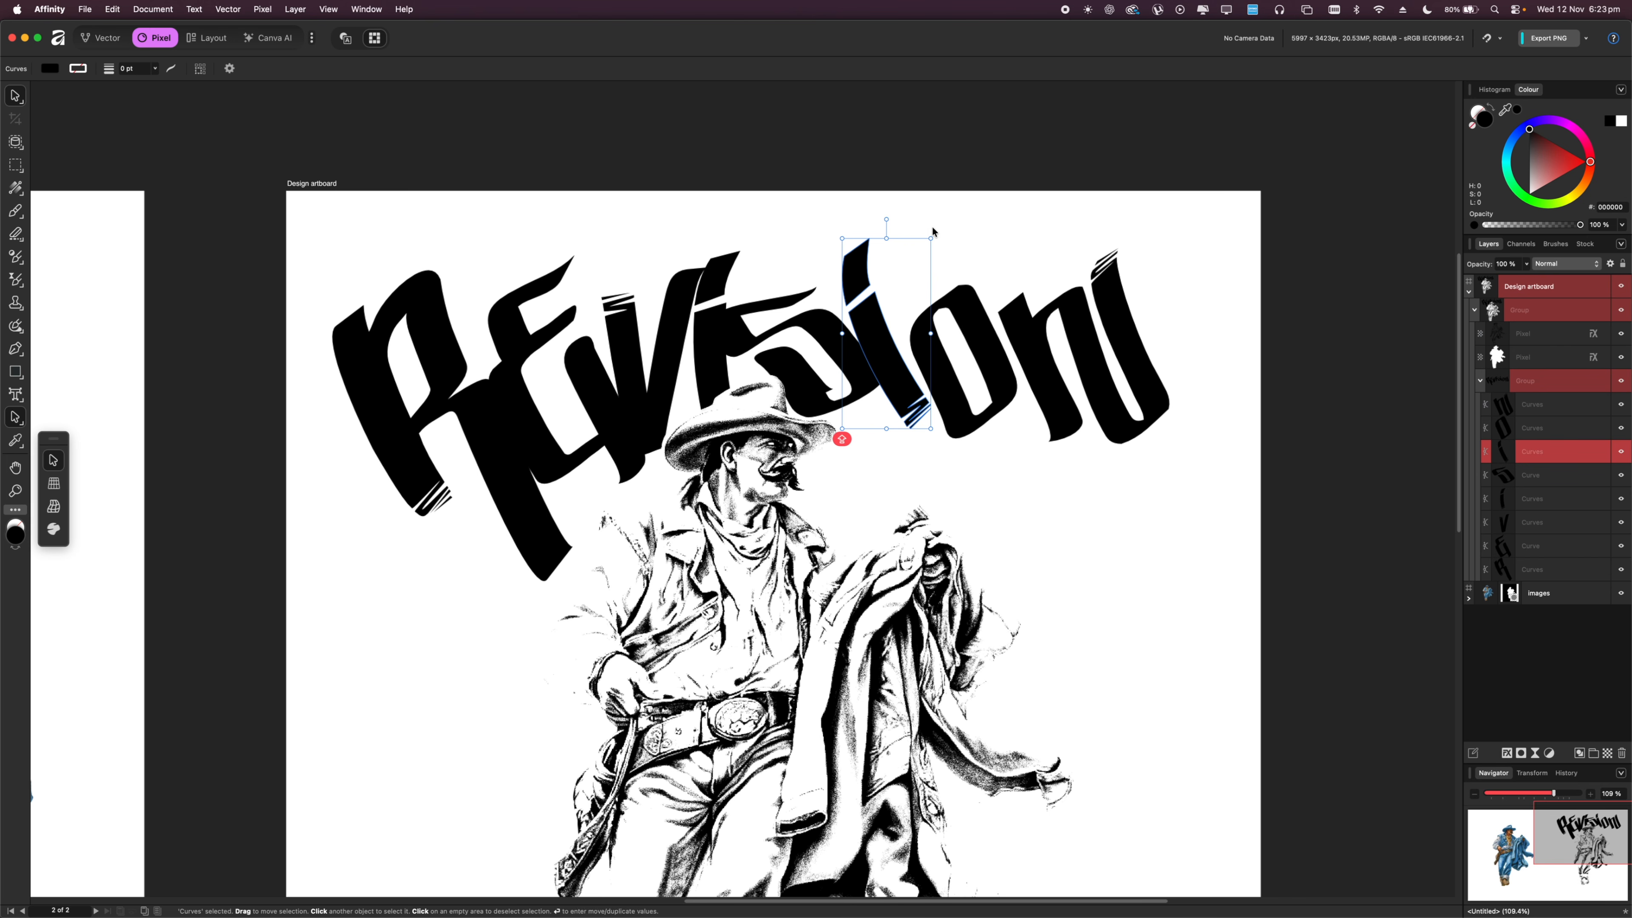
drag(935, 237, 984, 287)
drag(876, 342, 885, 362)
Select the O and stretch it downward so it becomes larger and overlaps the neighbouring I.
click(982, 421)
key(a)
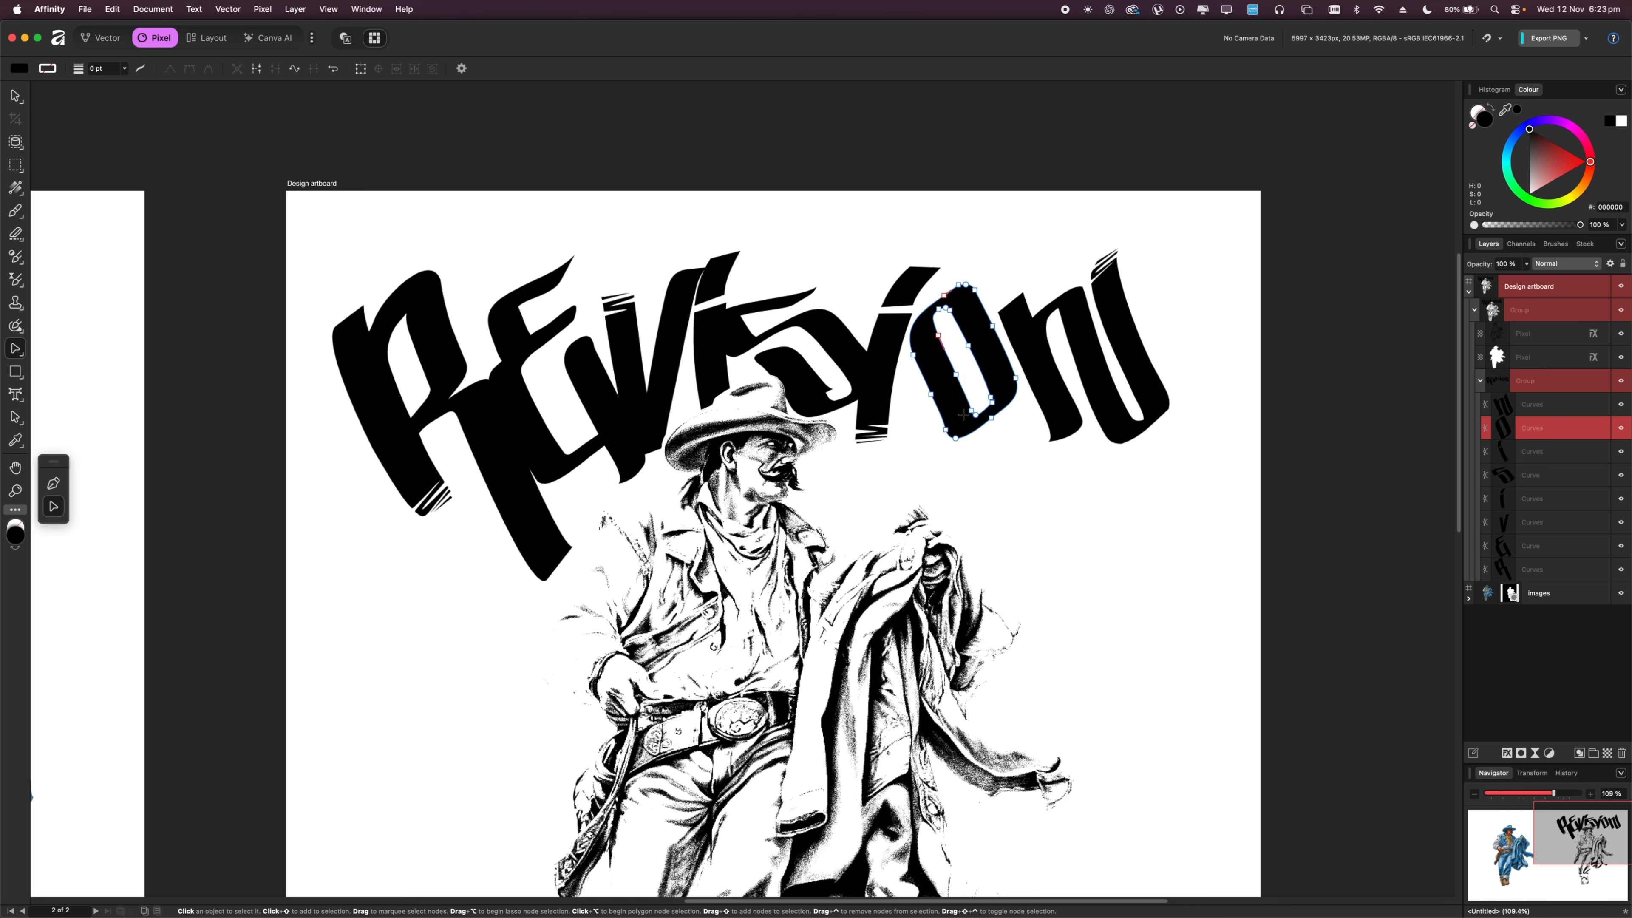
click(1021, 438)
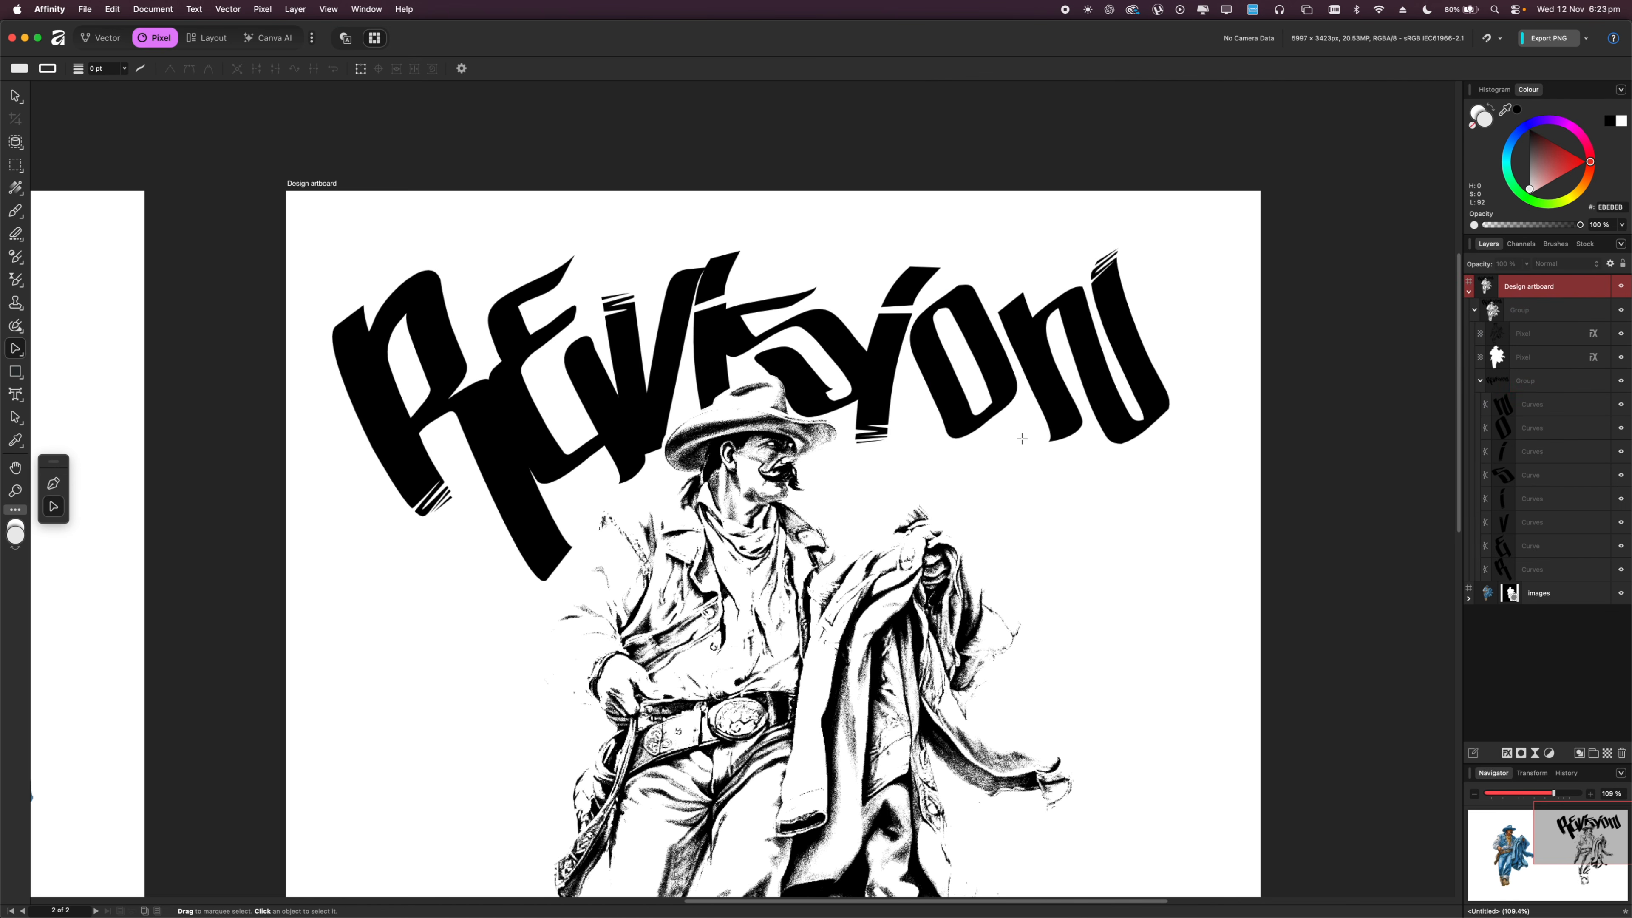
click(952, 415)
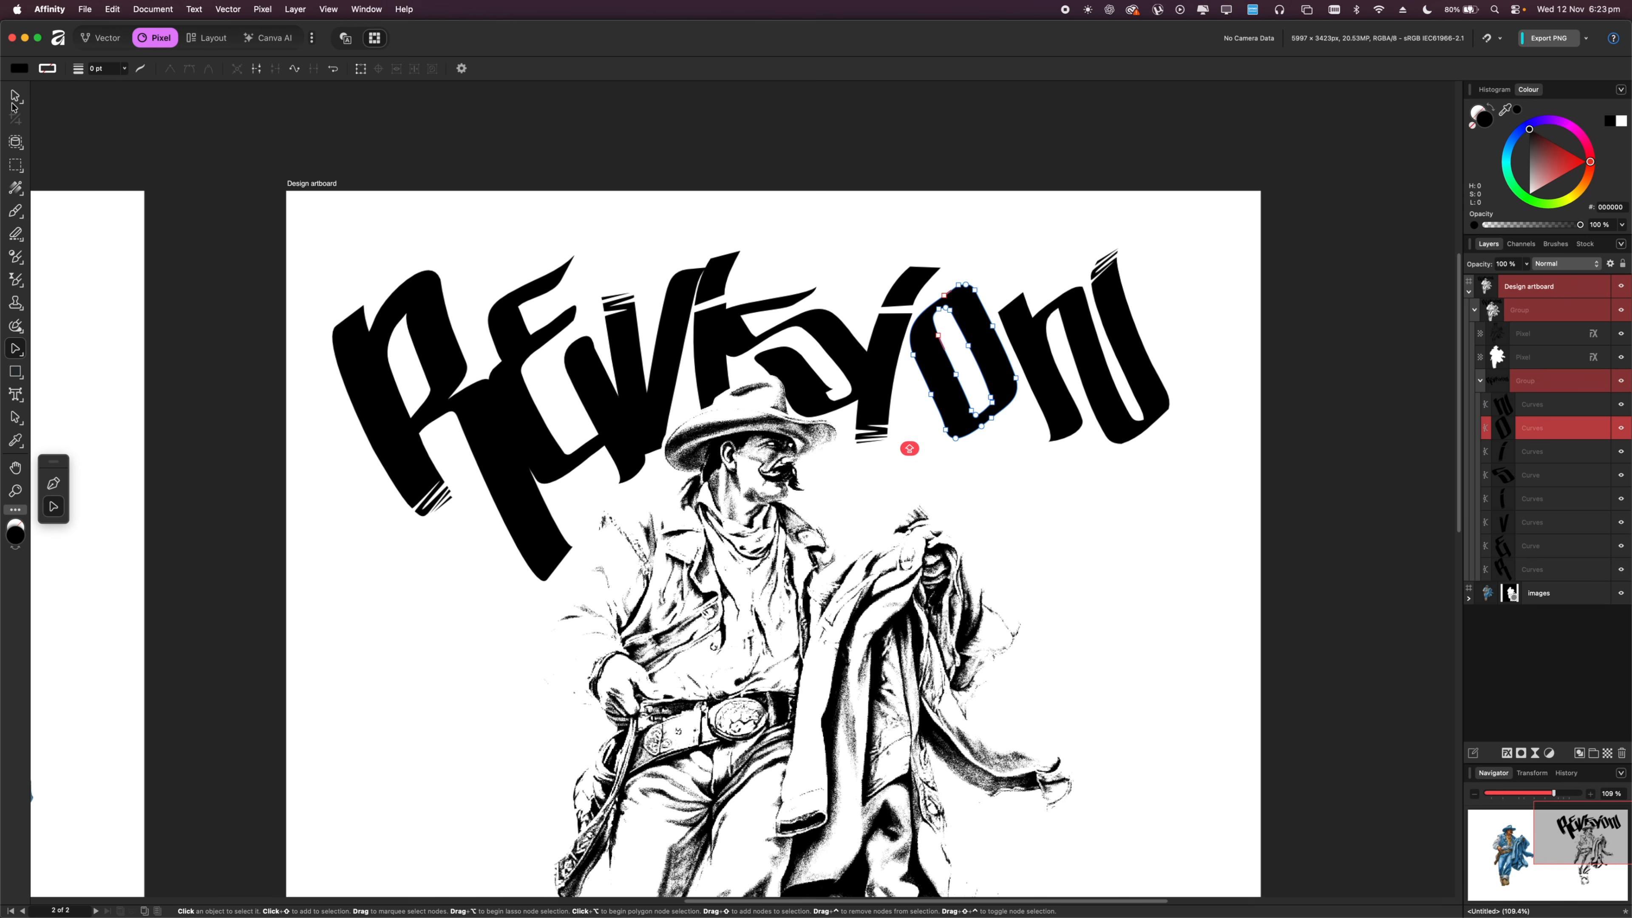
click(14, 103)
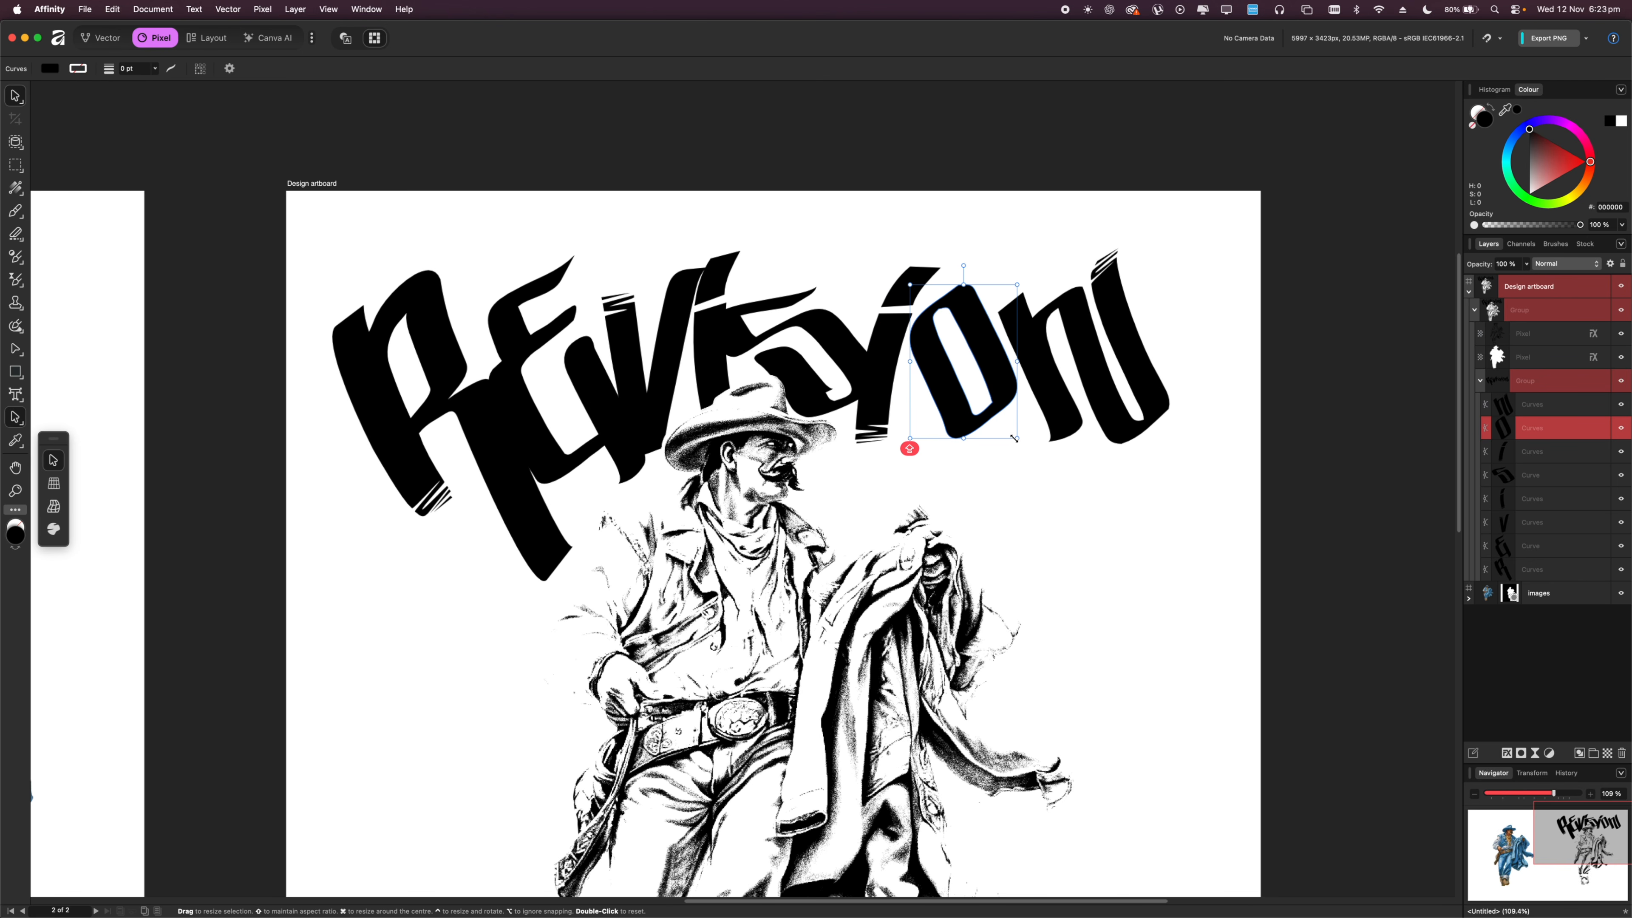
mouse_move(1010, 441)
mouse_down()
mouse_move(1028, 450)
mouse_move(996, 440)
mouse_up()
drag(883, 495, 882, 500)
Move the final N down beside the O and rotate it clockwise until it stands more upright.
drag(1056, 406, 1043, 462)
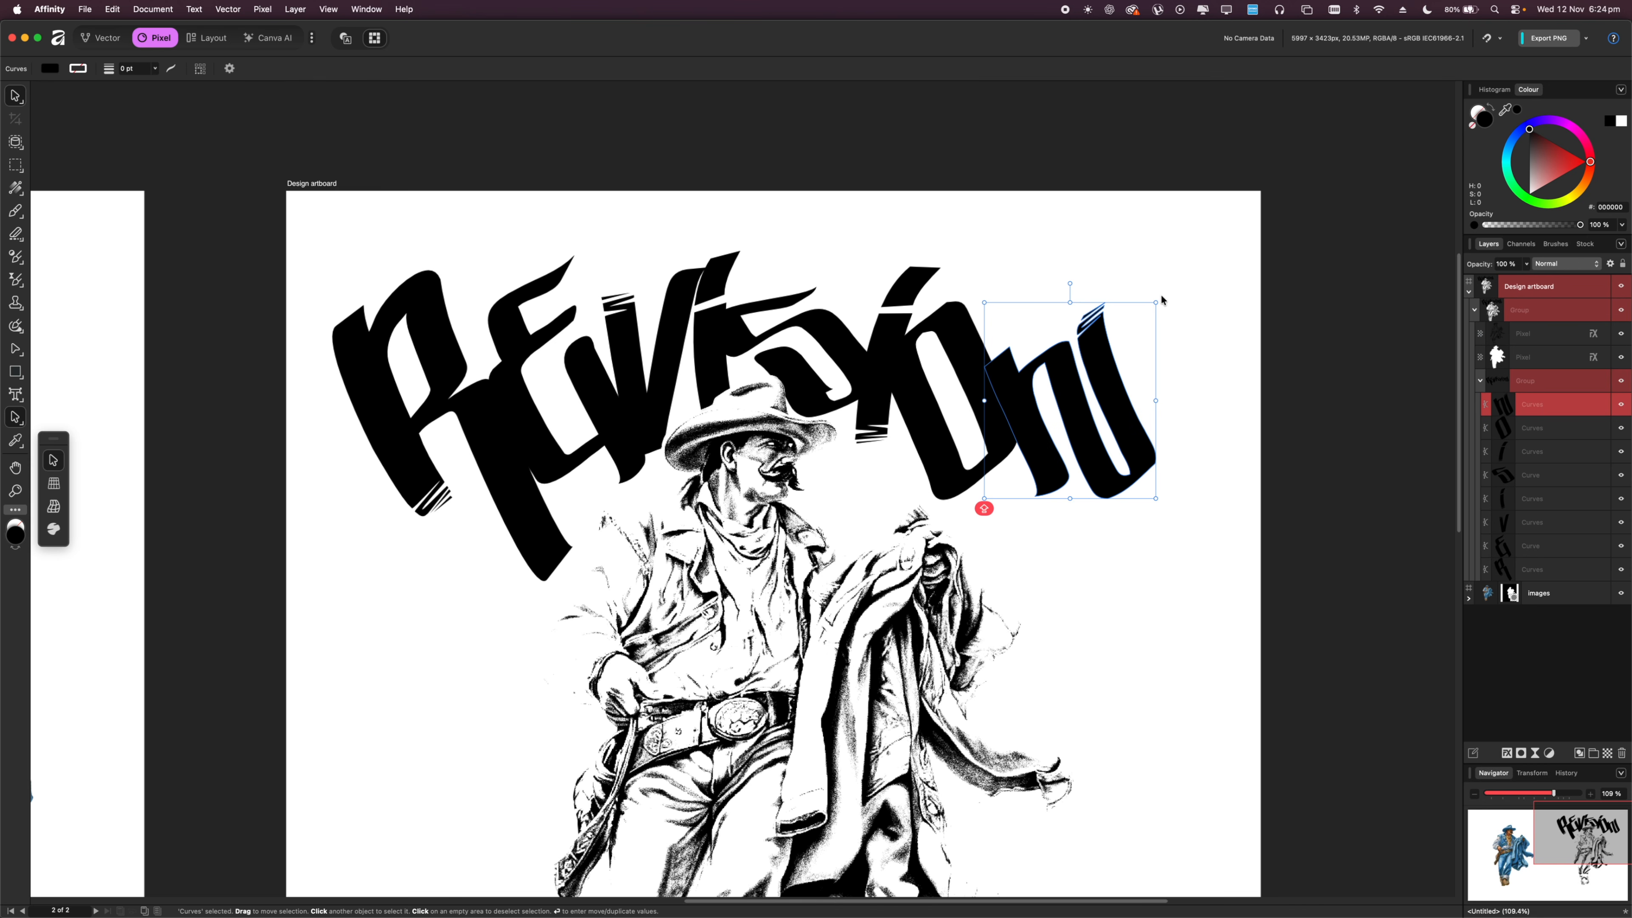
drag(1070, 283, 1144, 309)
drag(0, 696, 0, 846)
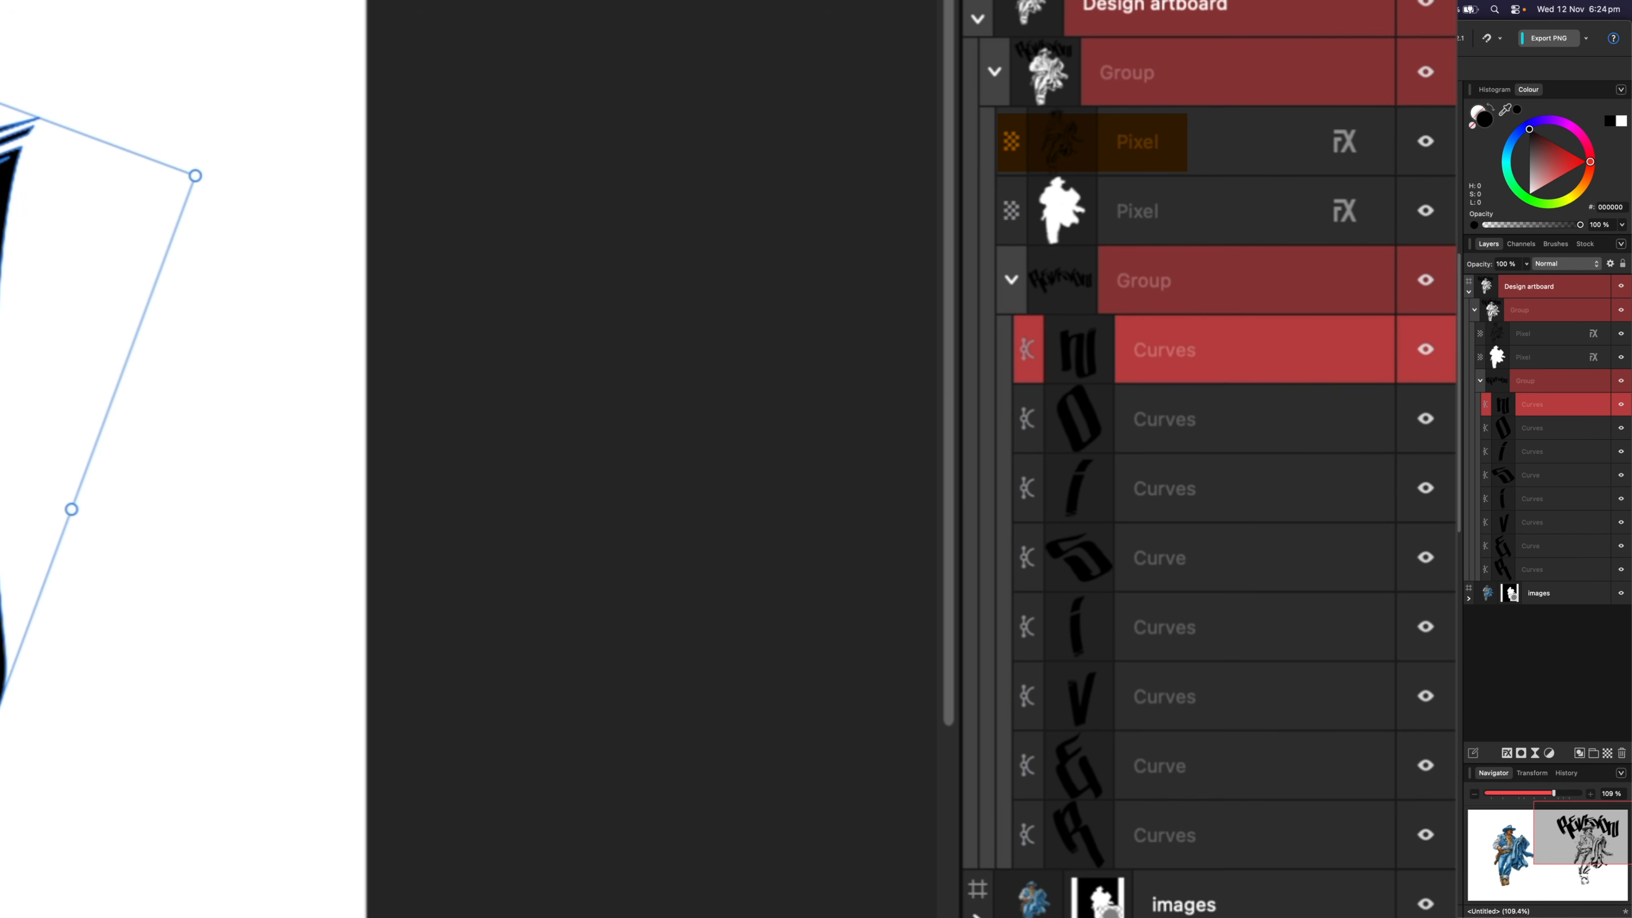
drag(0, 450, 9, 338)
Fine-tune the placement of the O, R and final N, and clear the selection.
click(1532, 428)
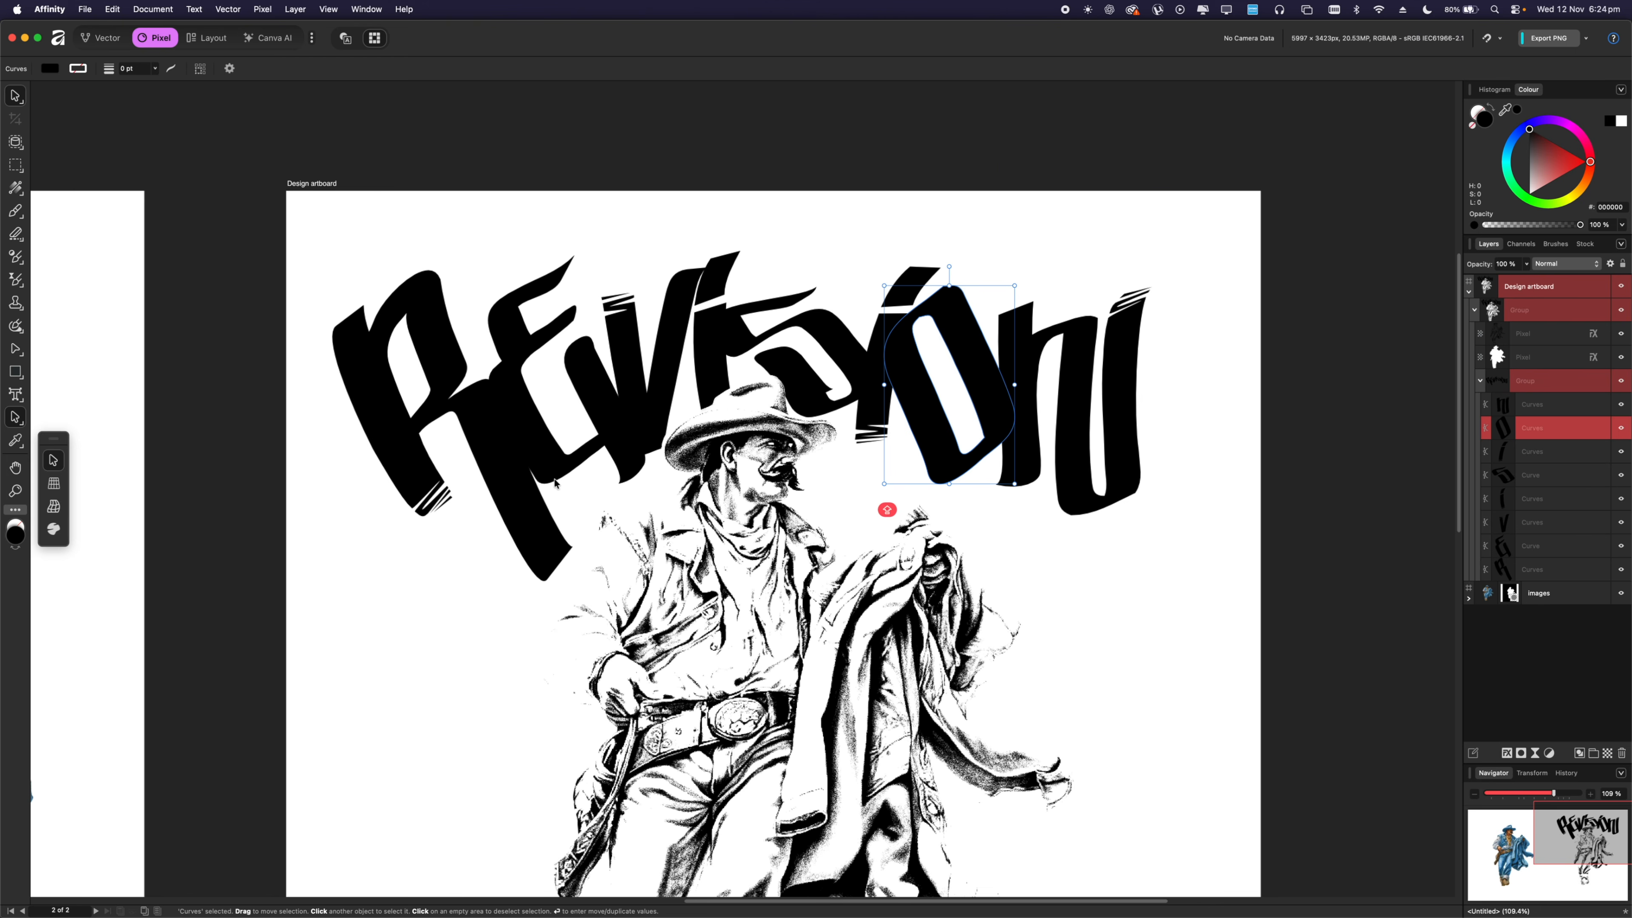
click(556, 486)
drag(528, 537, 537, 539)
scroll(747, 544, down, 3)
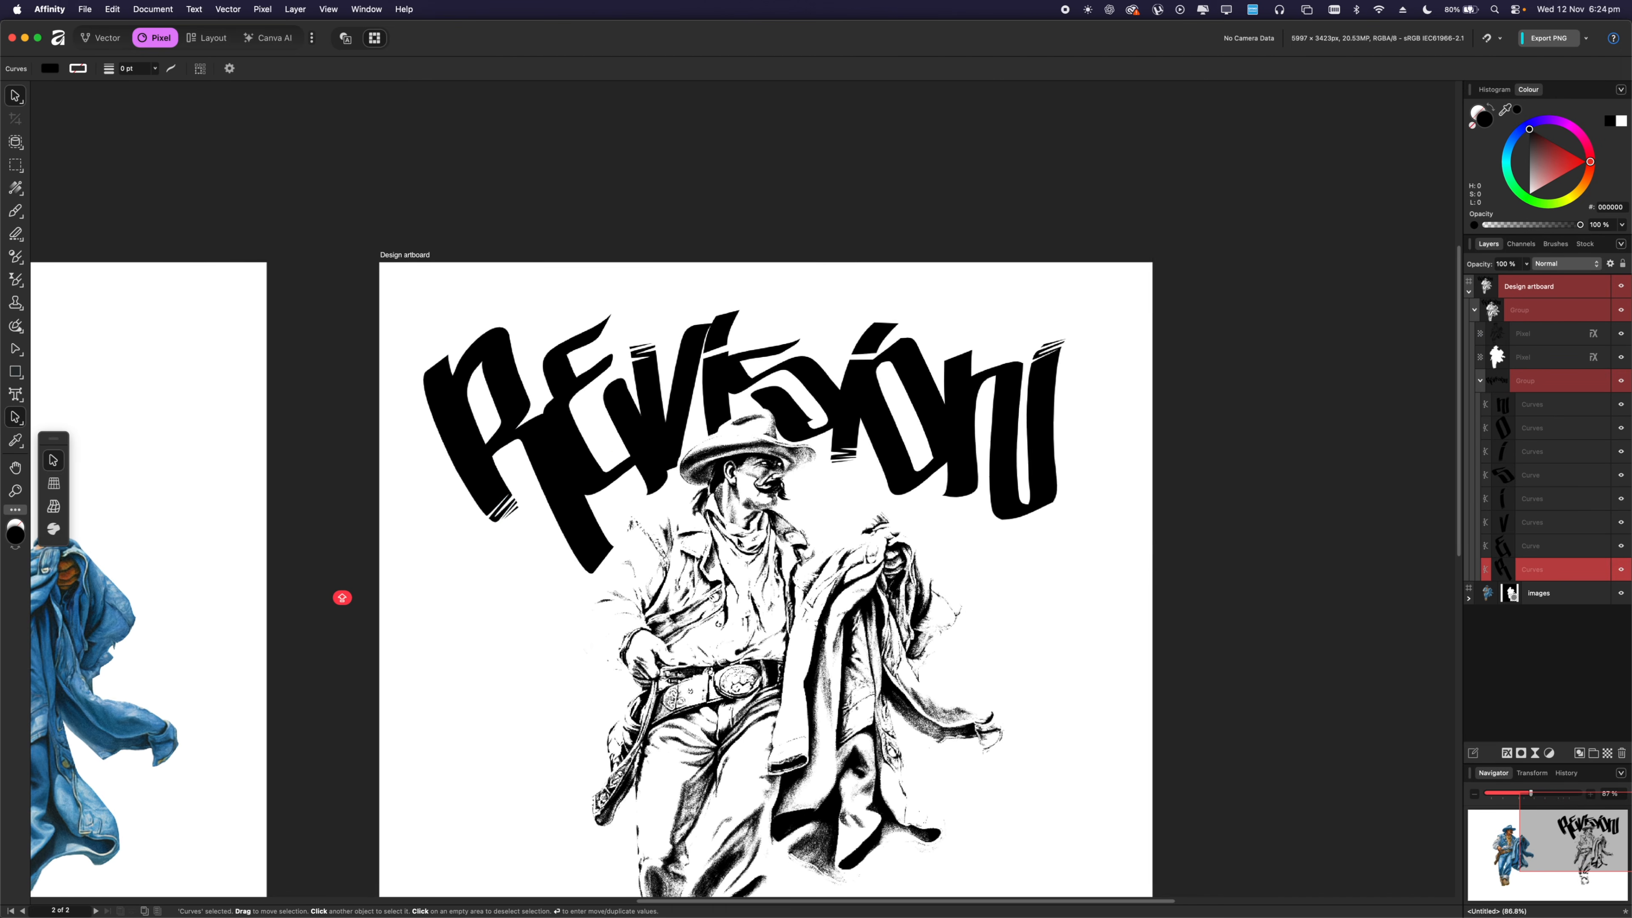
click(1011, 495)
drag(1011, 495, 1008, 506)
click(1086, 578)
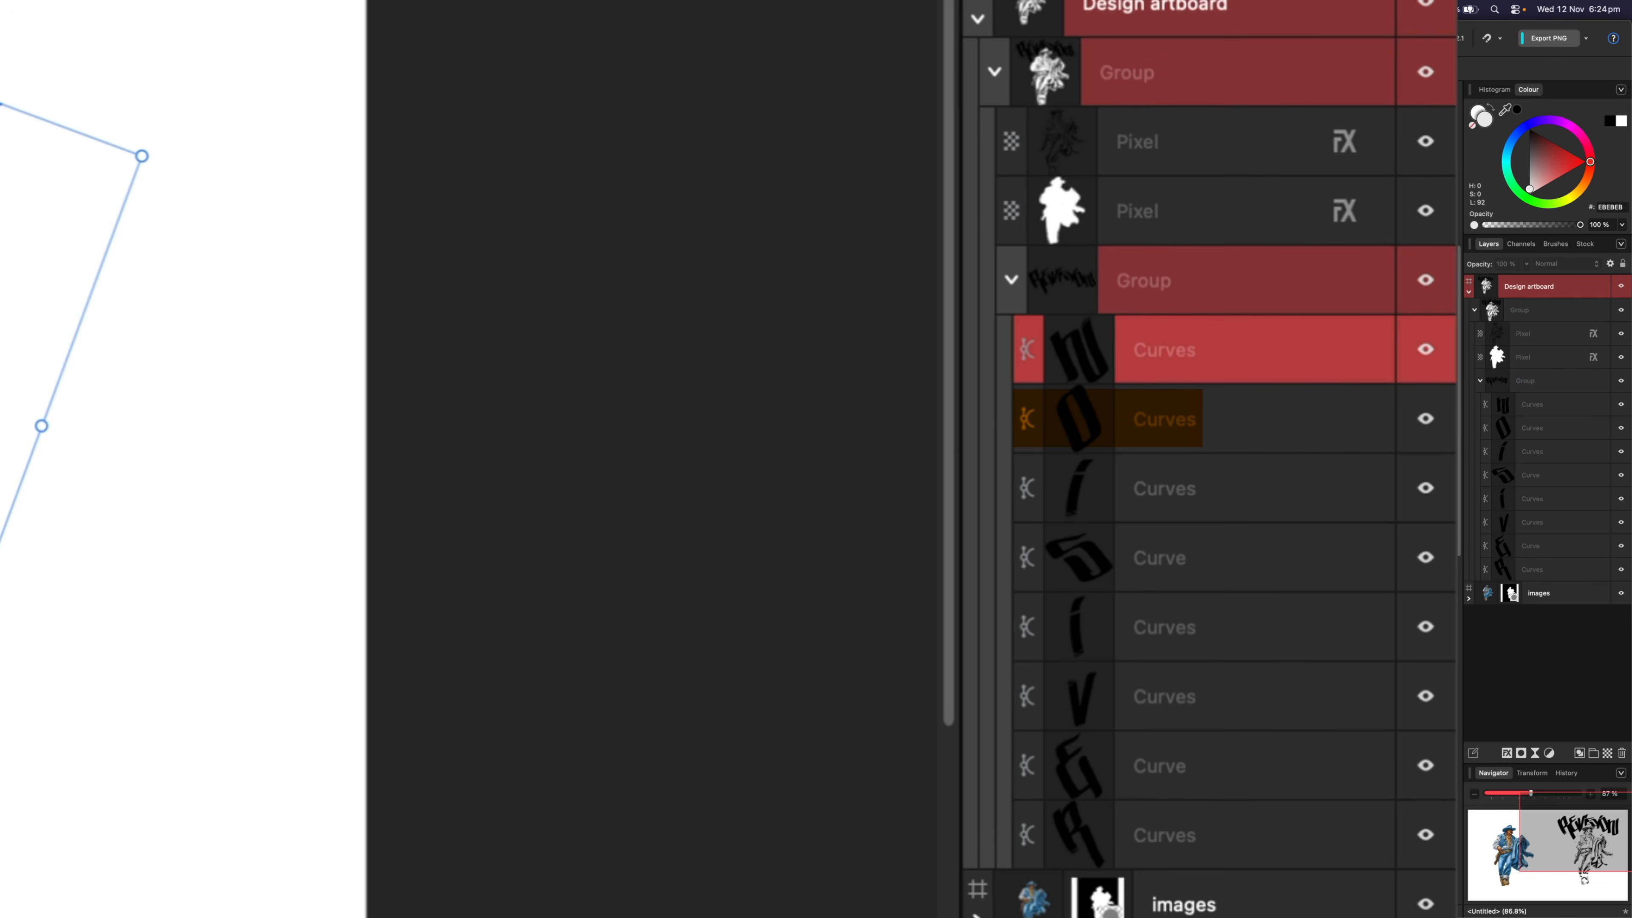
Collapse the lettering group and move it out of the cowboy group to sit directly beneath it in the Design artboard.
scroll(747, 544, down, 5)
click(1554, 310)
scroll(747, 544, up, 4)
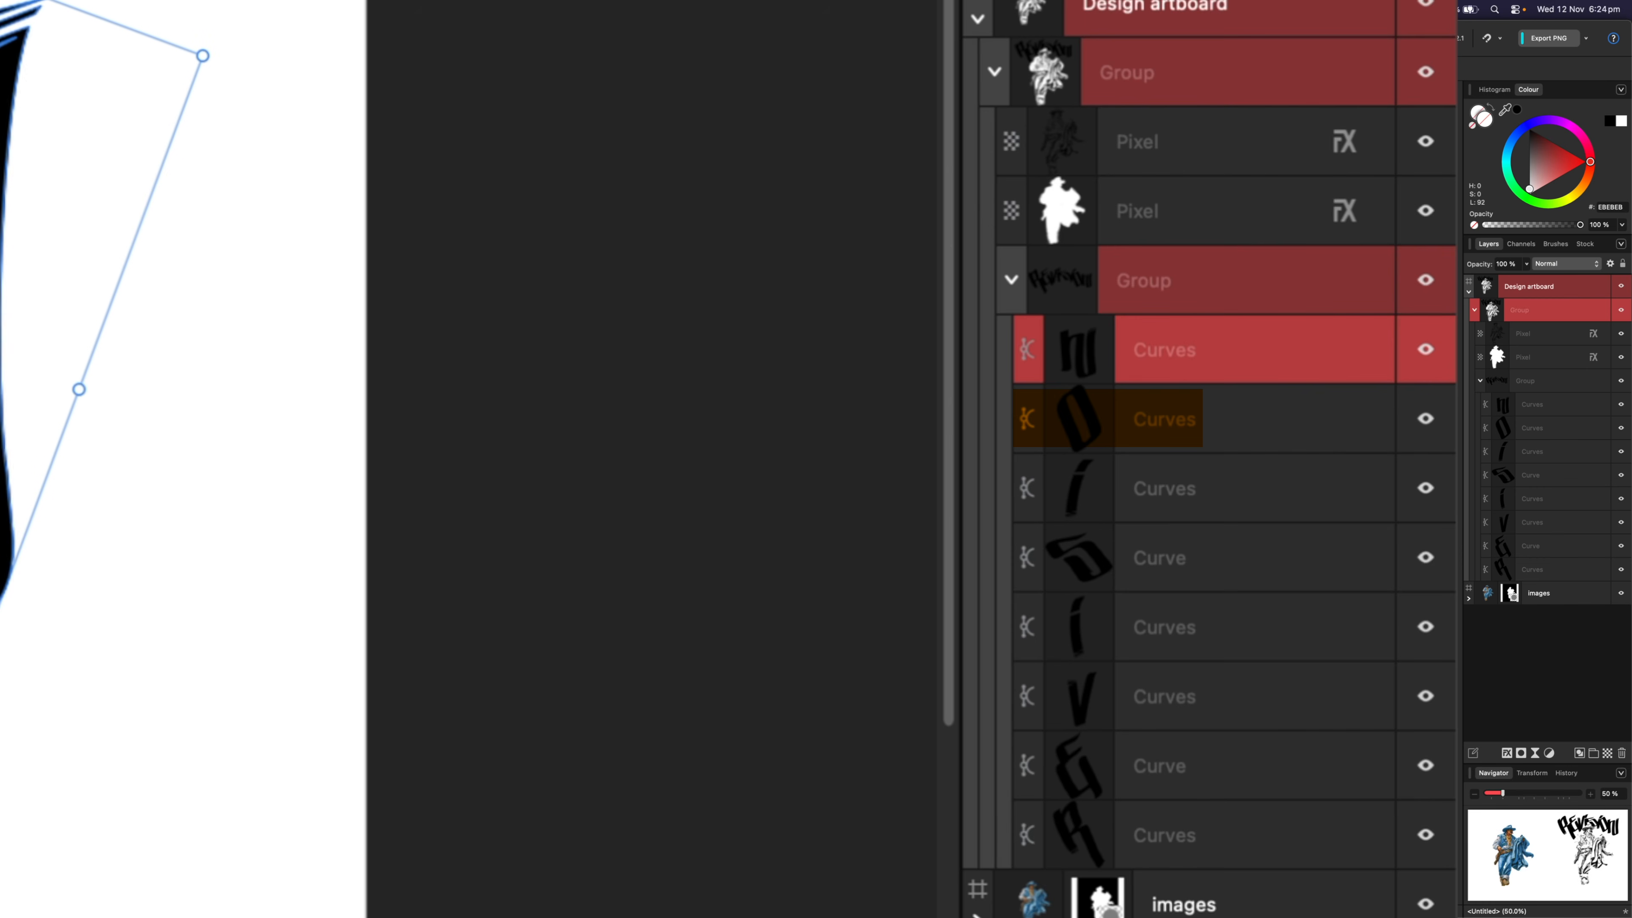
click(1164, 419)
scroll(1092, 335, up, 4)
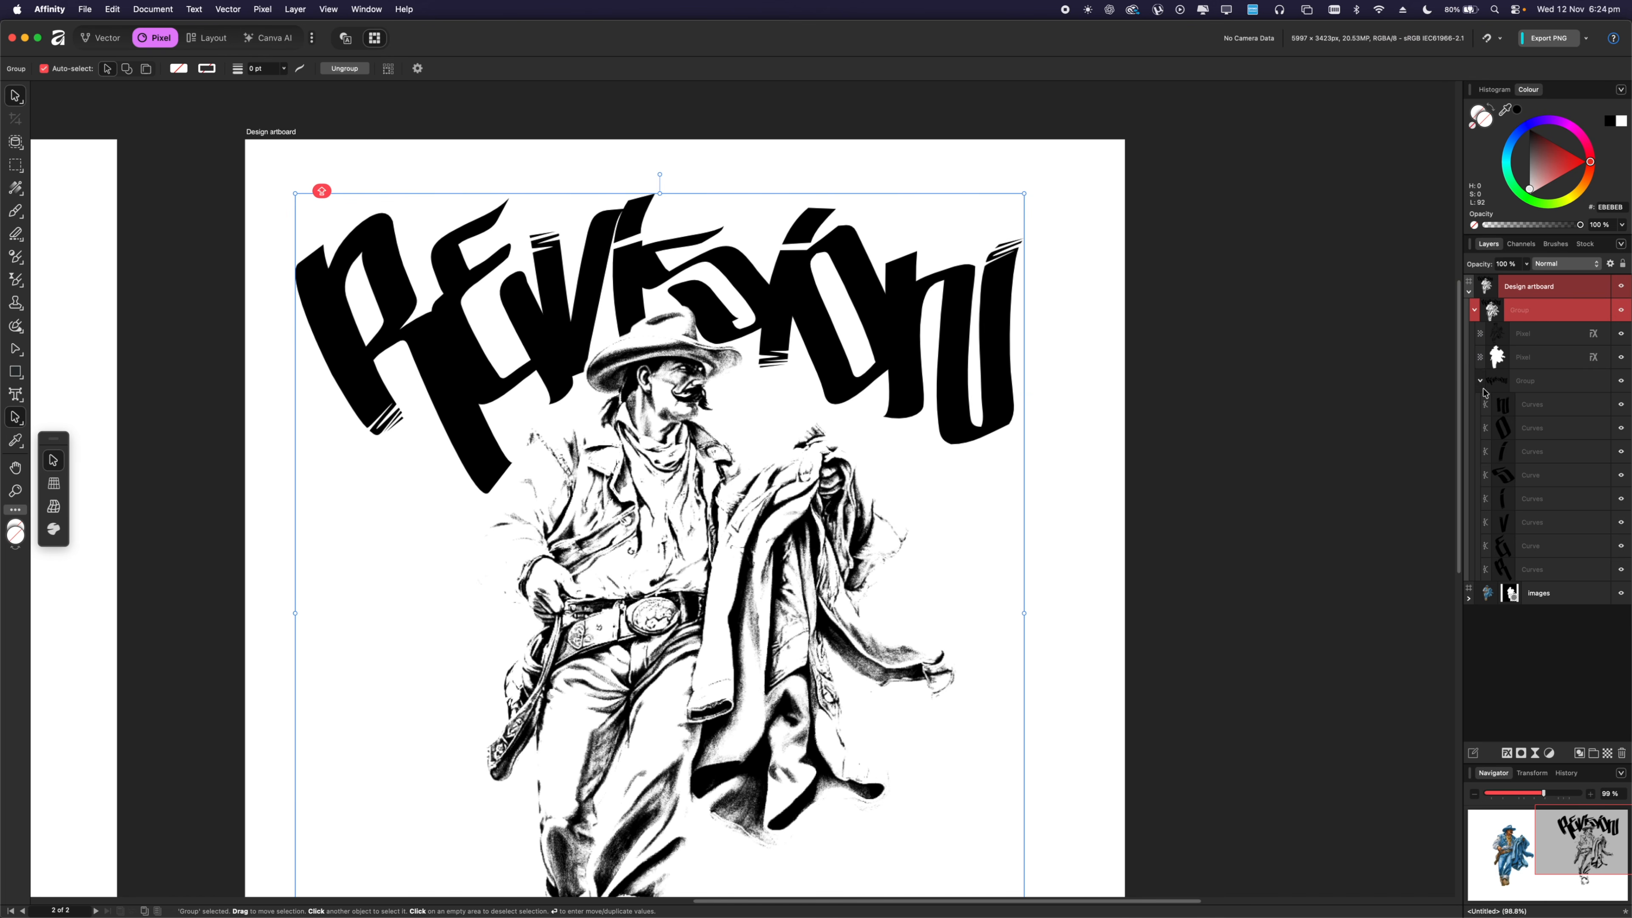
click(1480, 380)
click(1524, 385)
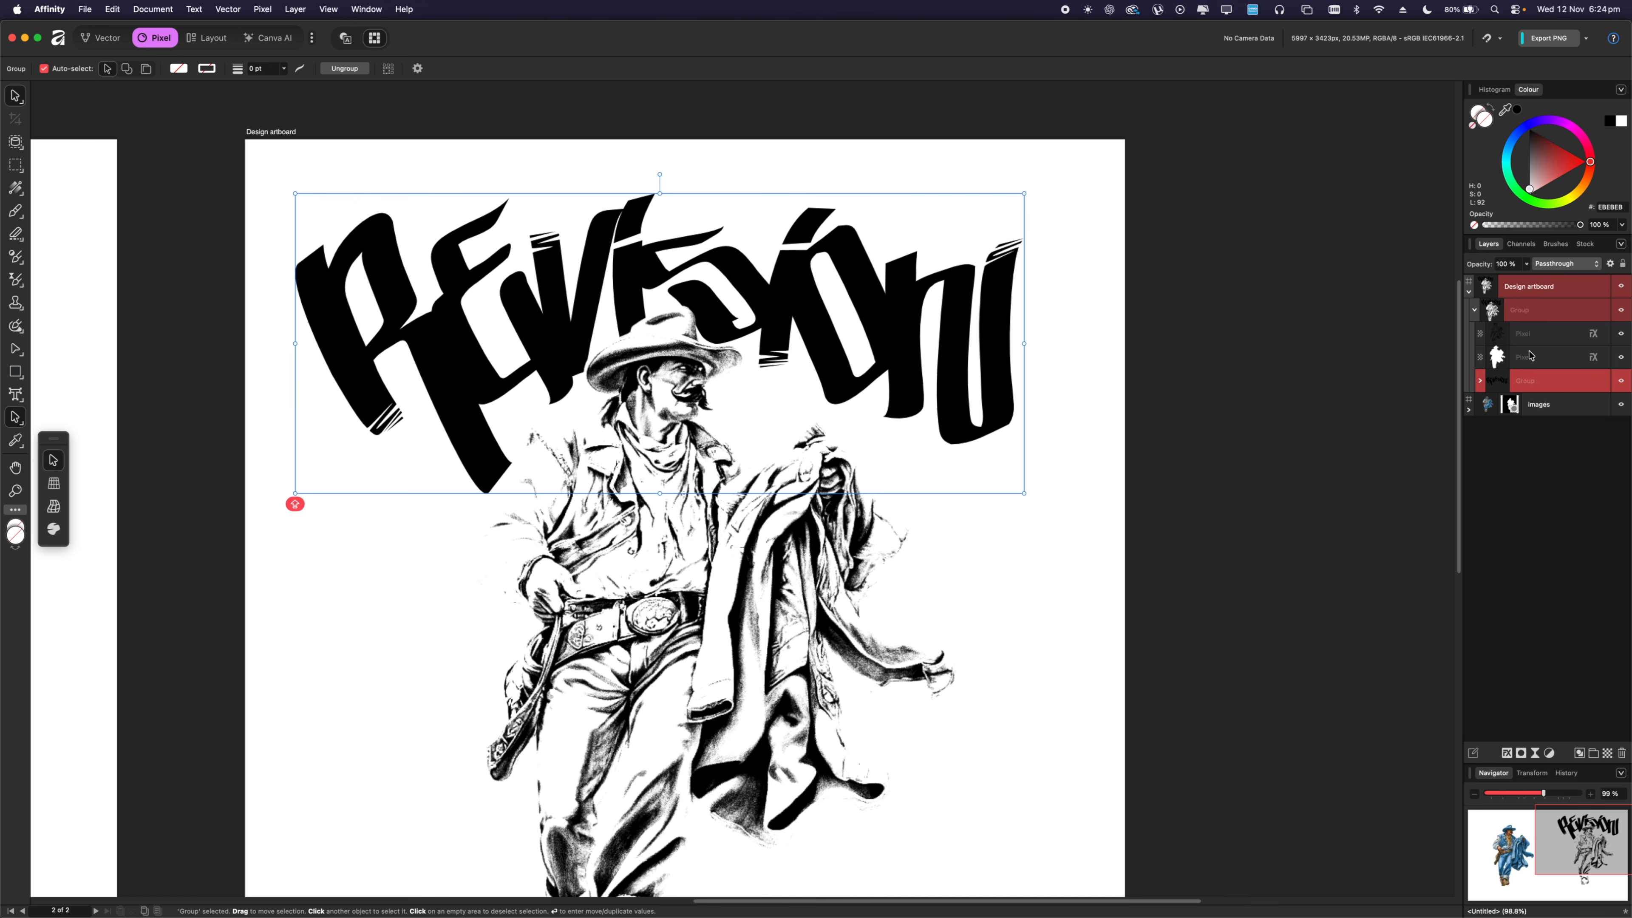
drag(1527, 376, 1507, 299)
click(1475, 334)
click(1519, 313)
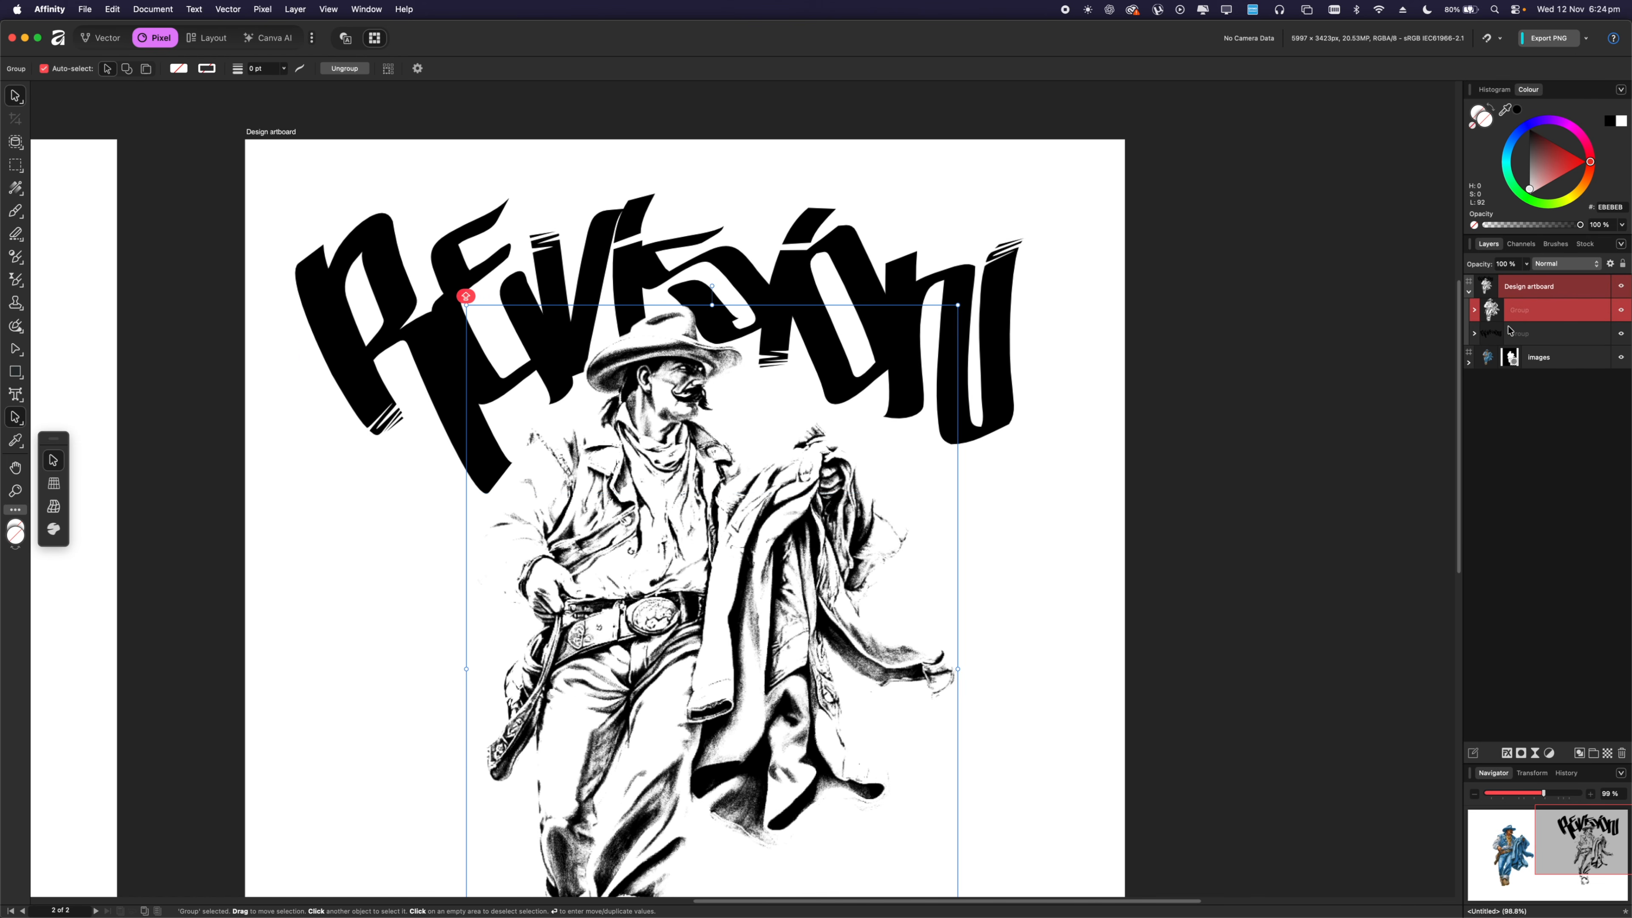
Give the lettering group Outline and Colour Overlay layer effects, setting the overlay to dark red B5352F.
key(super+minus)
click(1524, 339)
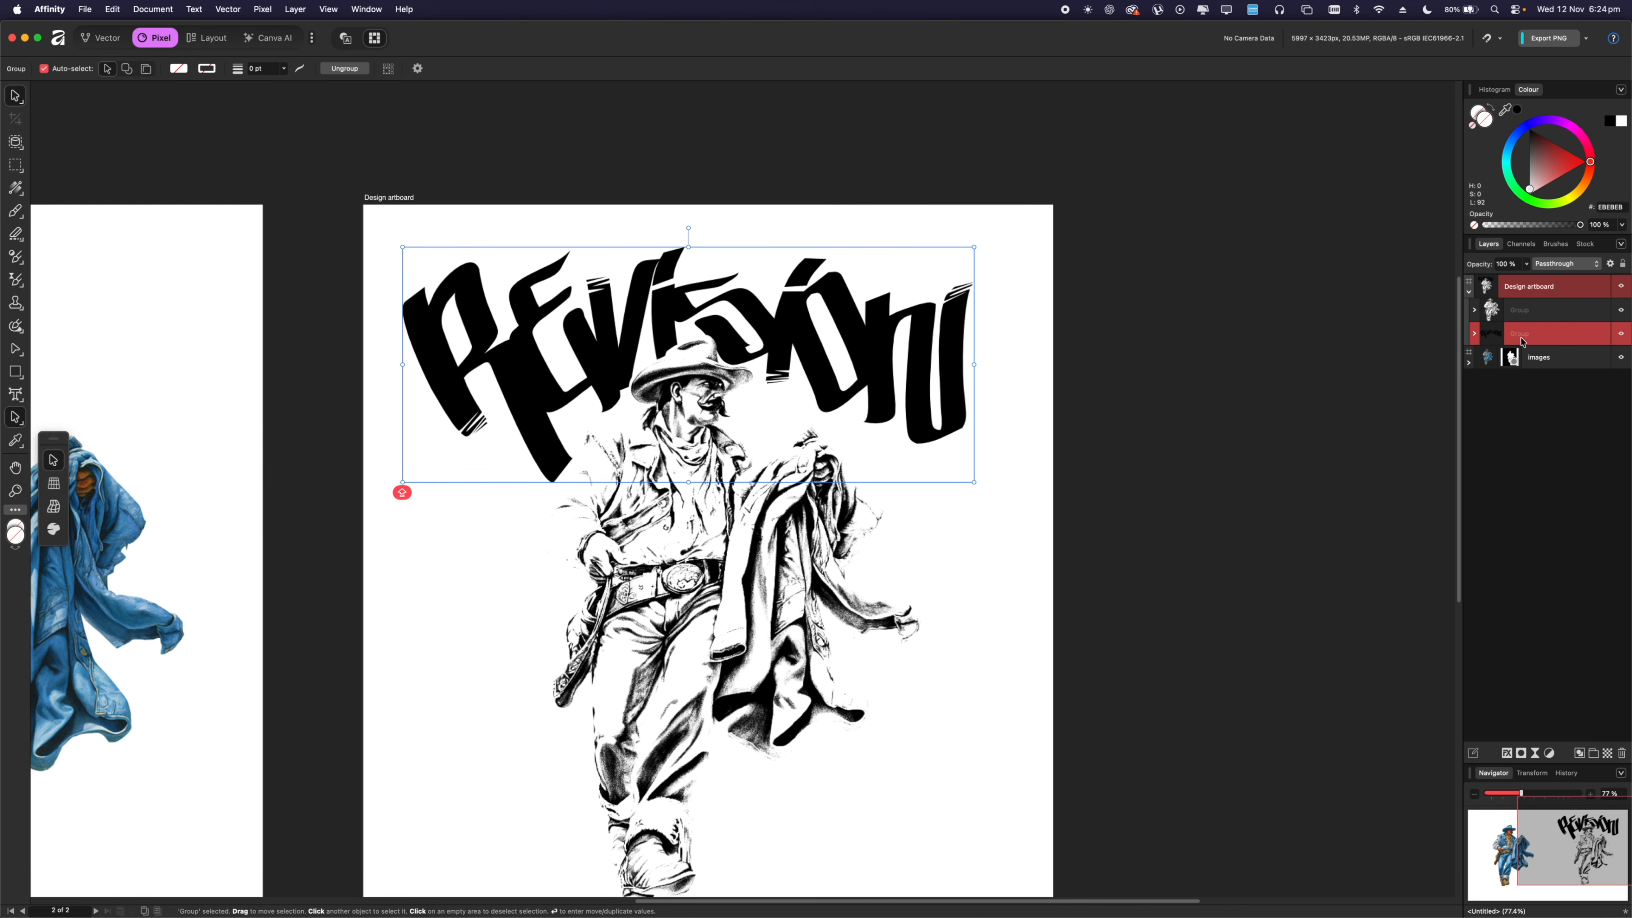
scroll(798, 405, up, 3)
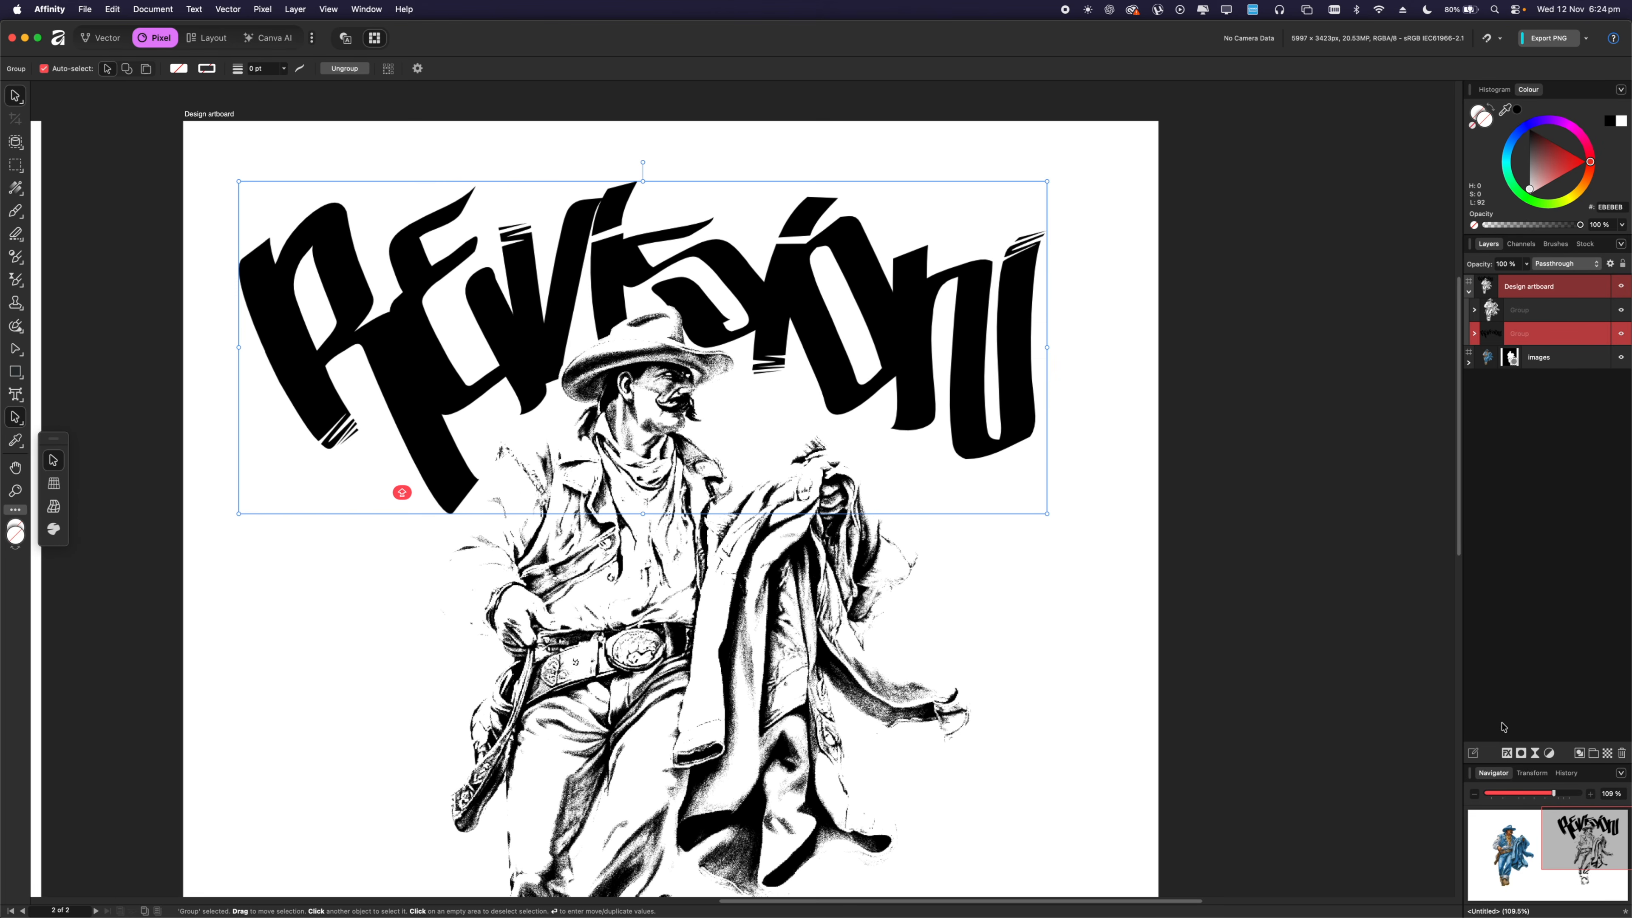
click(1505, 754)
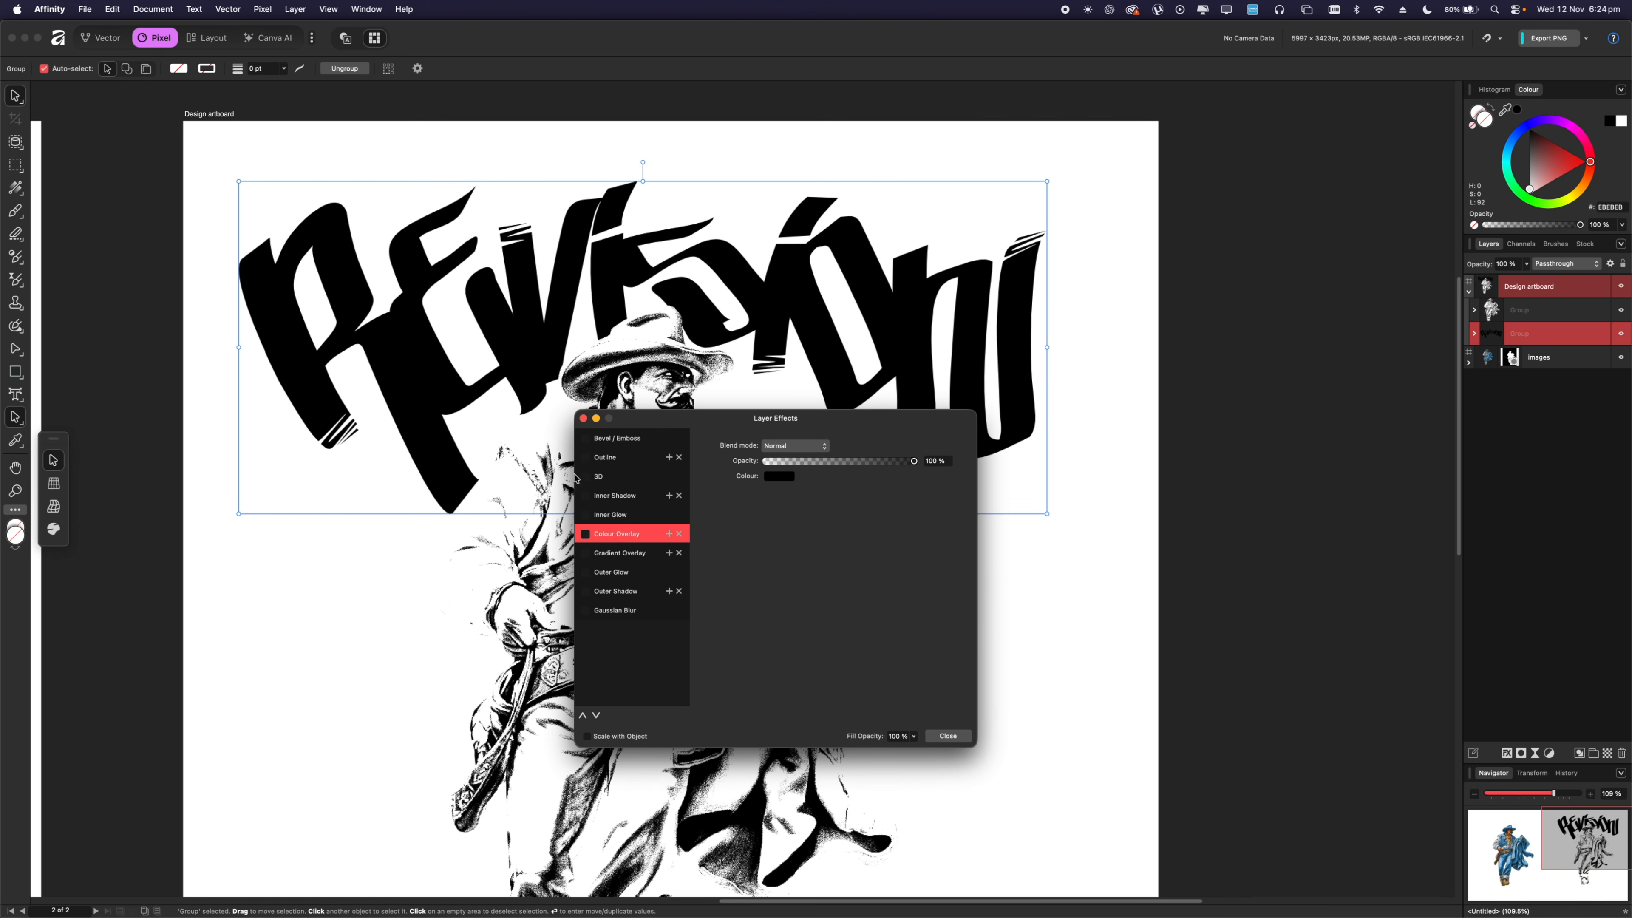
click(606, 461)
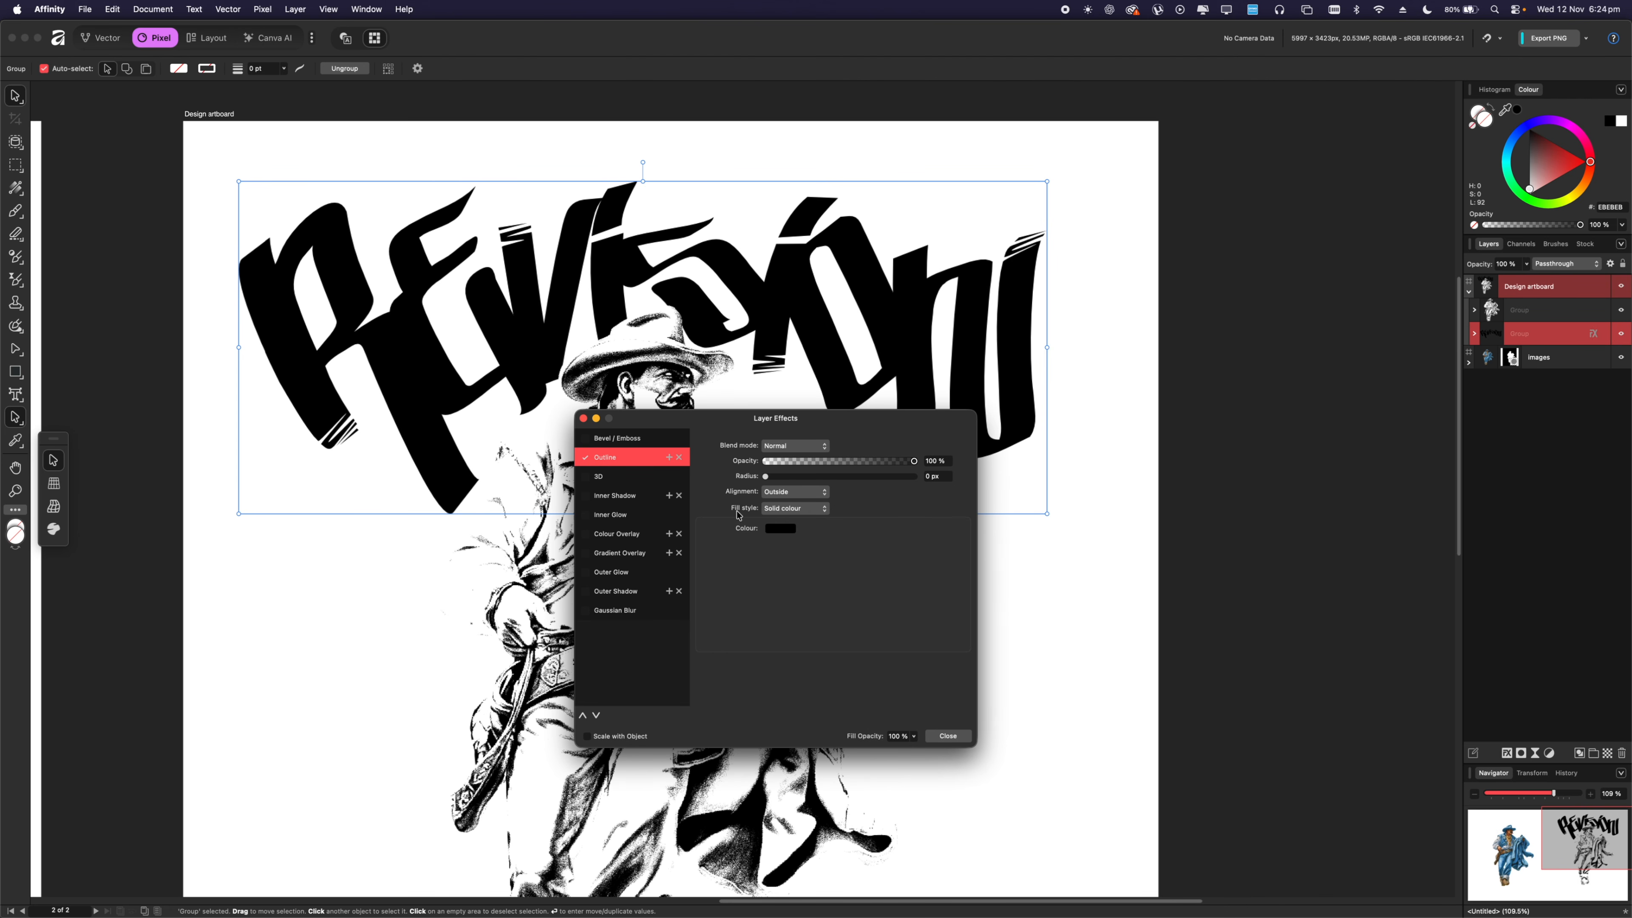
click(604, 539)
click(779, 478)
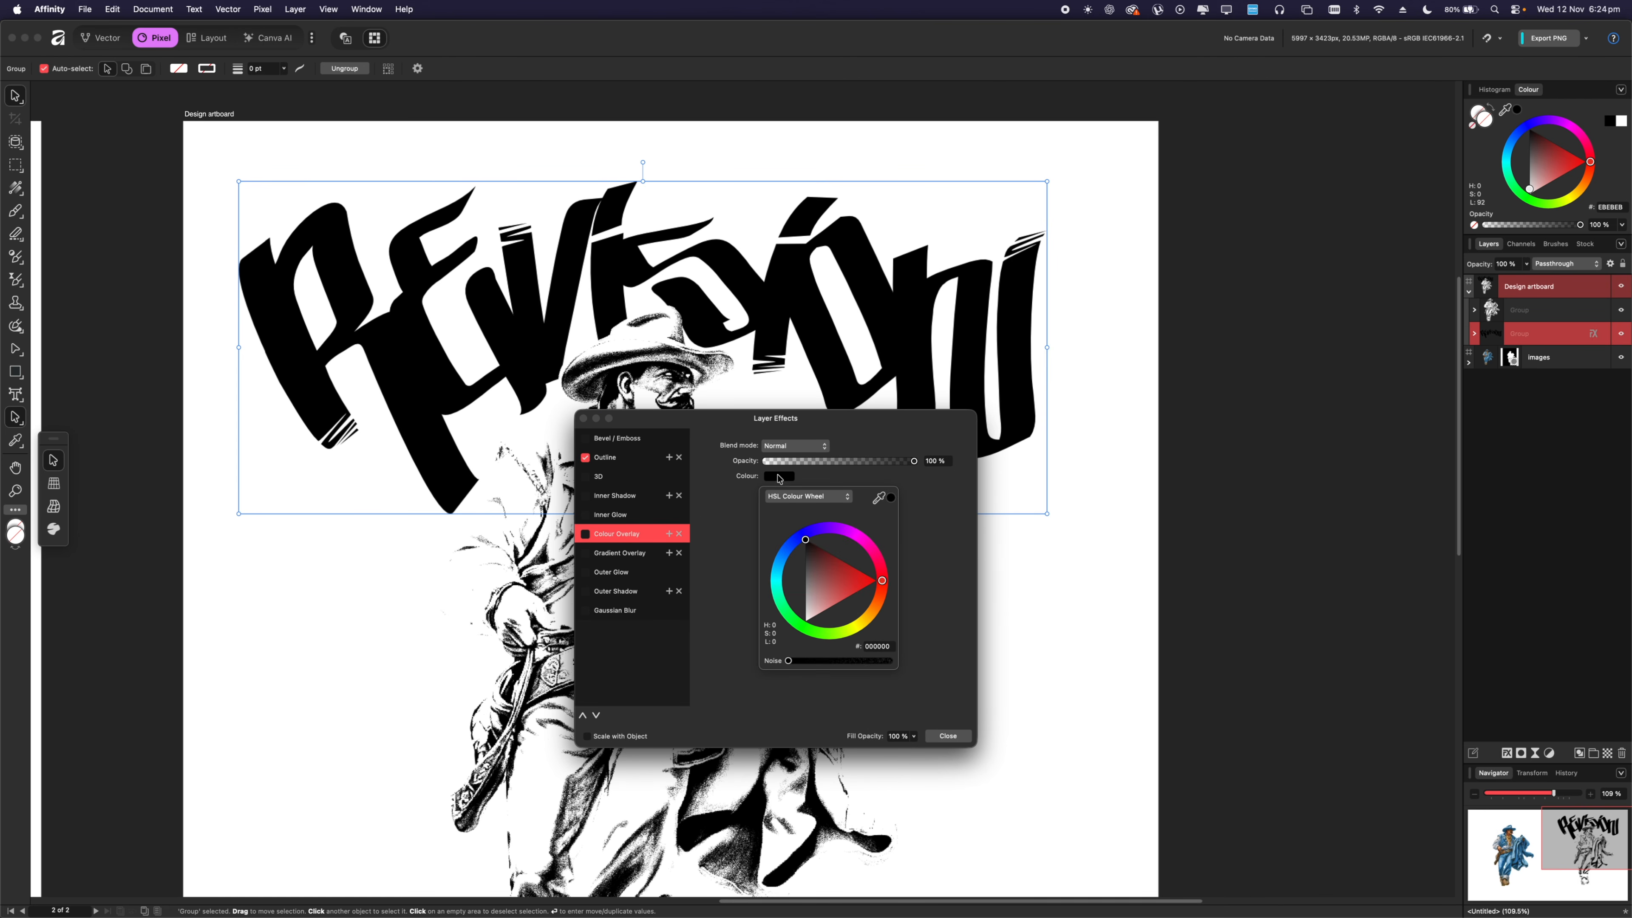
click(823, 597)
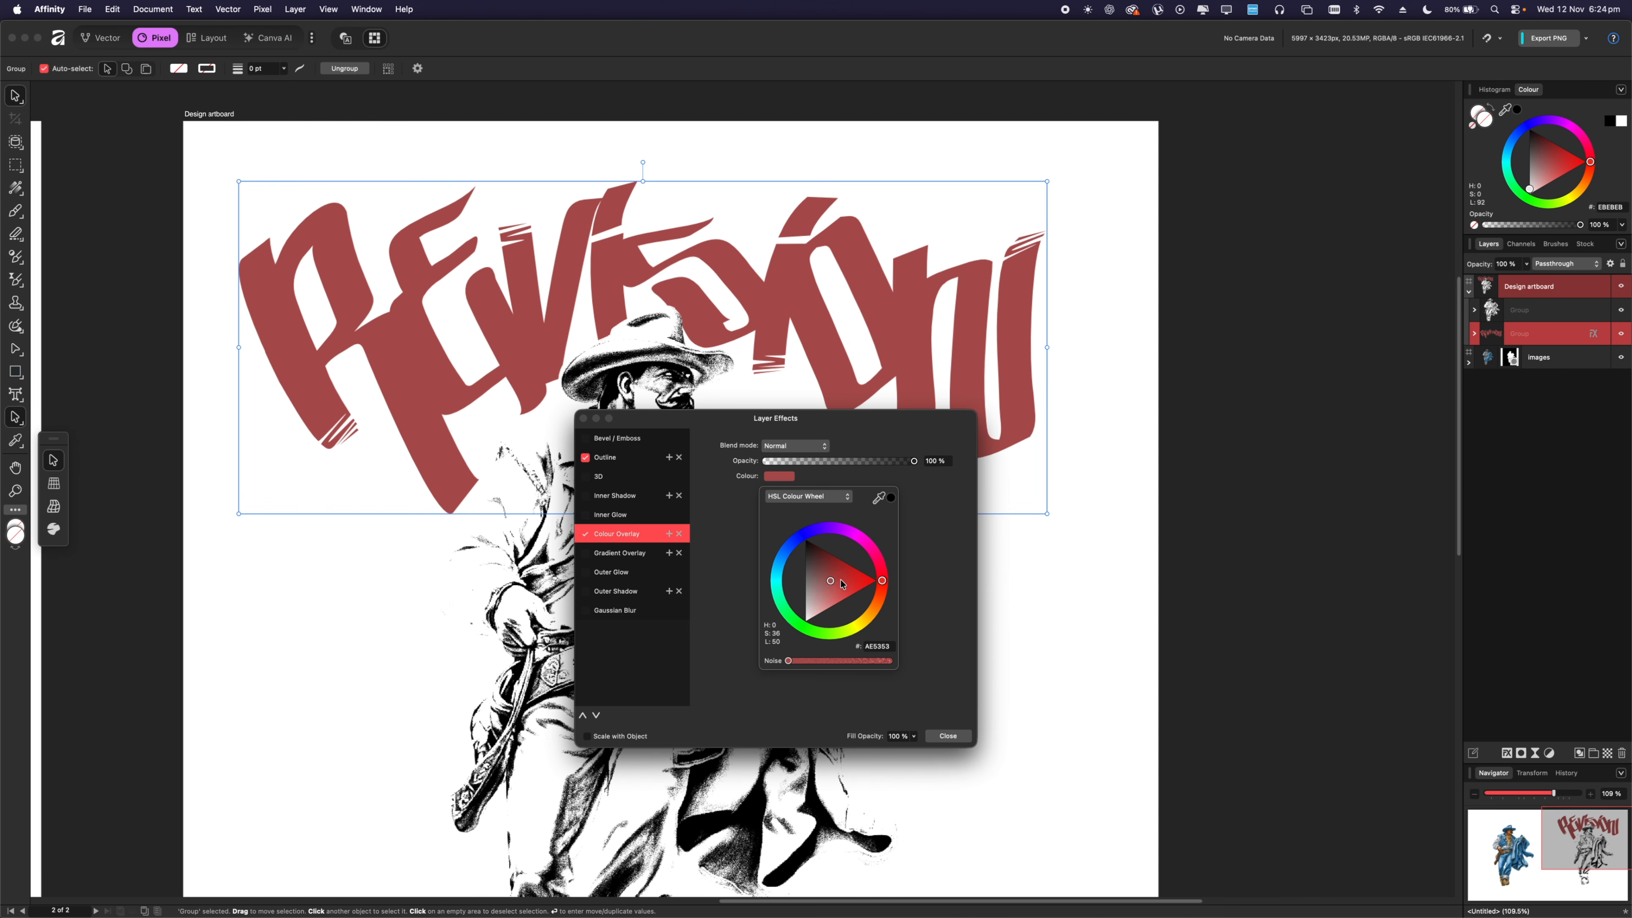
click(863, 538)
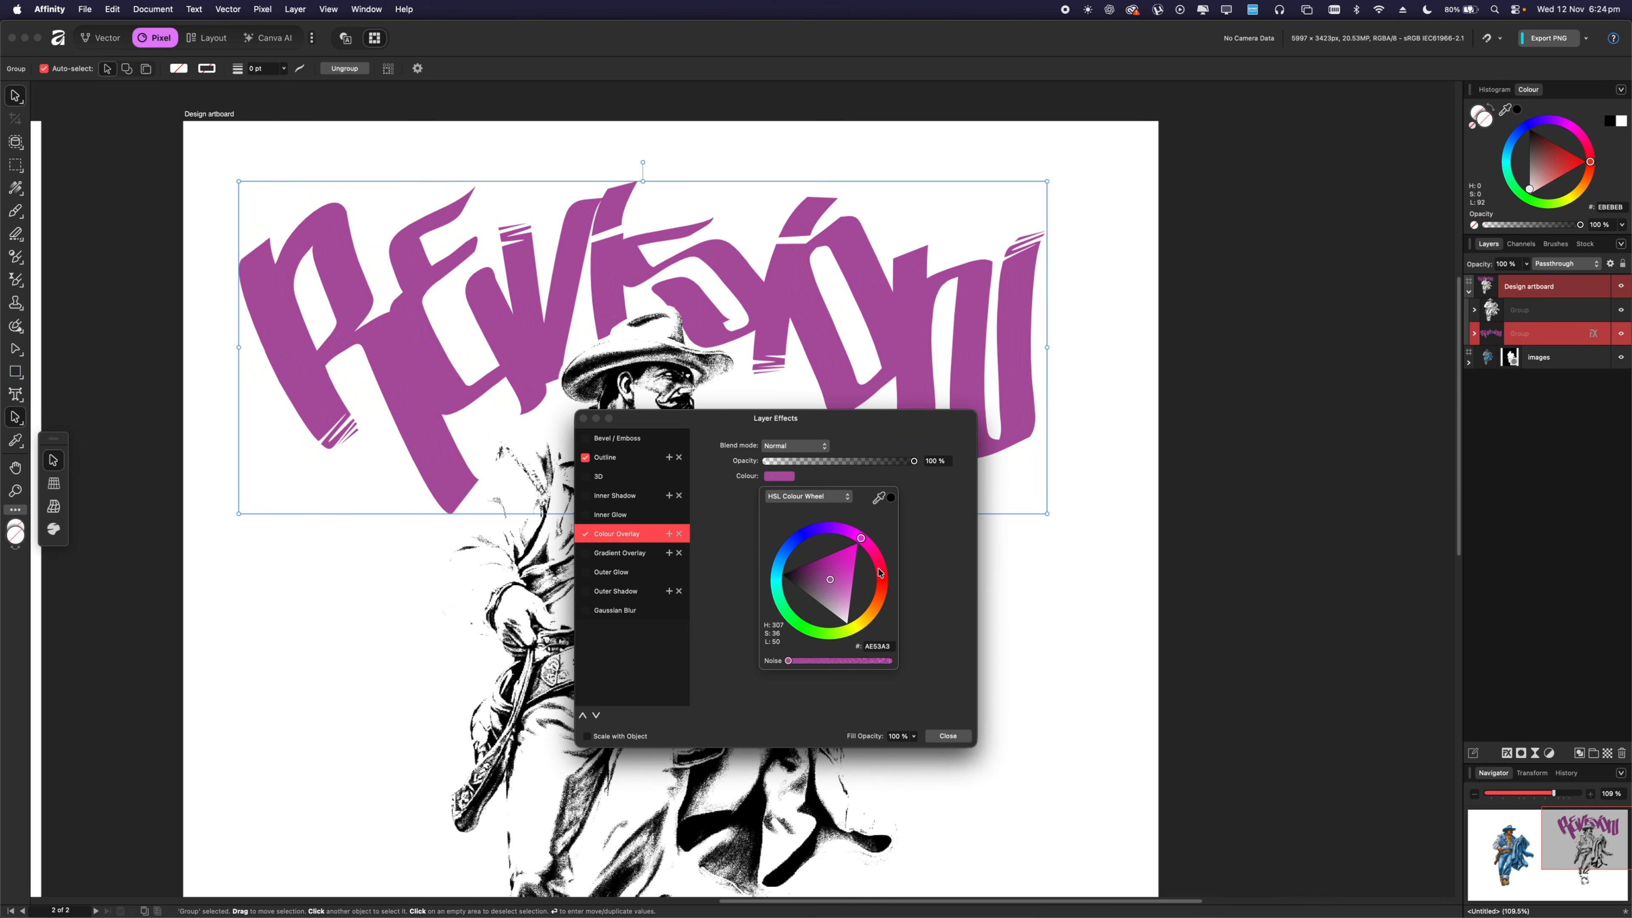
mouse_move(880, 572)
mouse_down()
mouse_move(873, 610)
mouse_move(885, 586)
mouse_move(842, 576)
mouse_up()
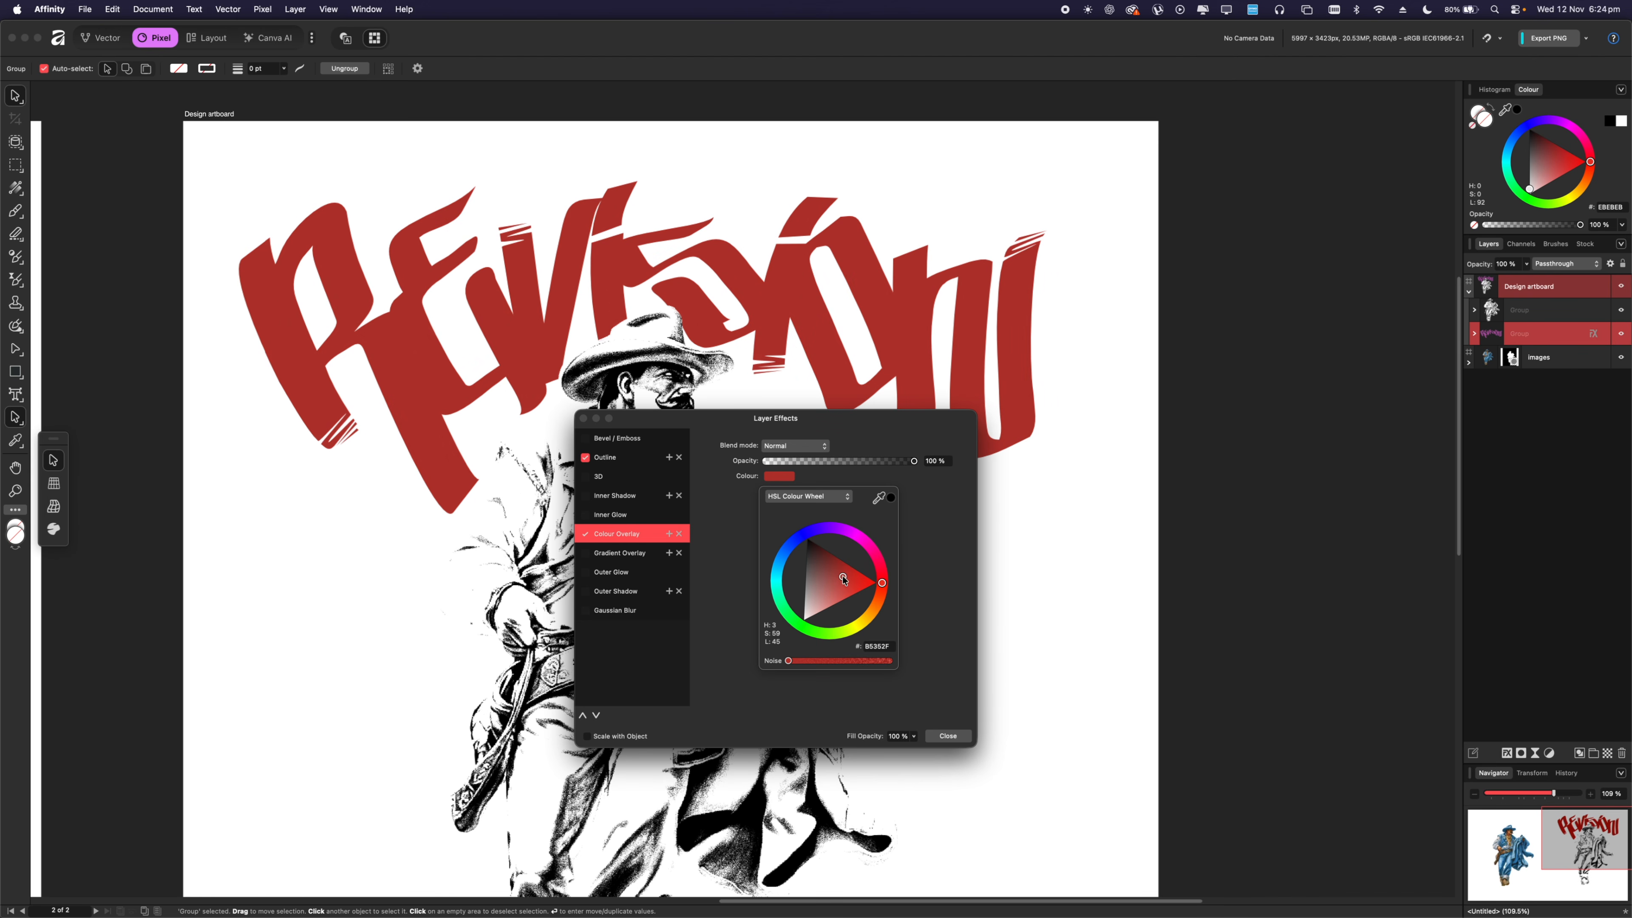
Surround the lettering with a white outline and a thicker black outline outside it.
click(925, 527)
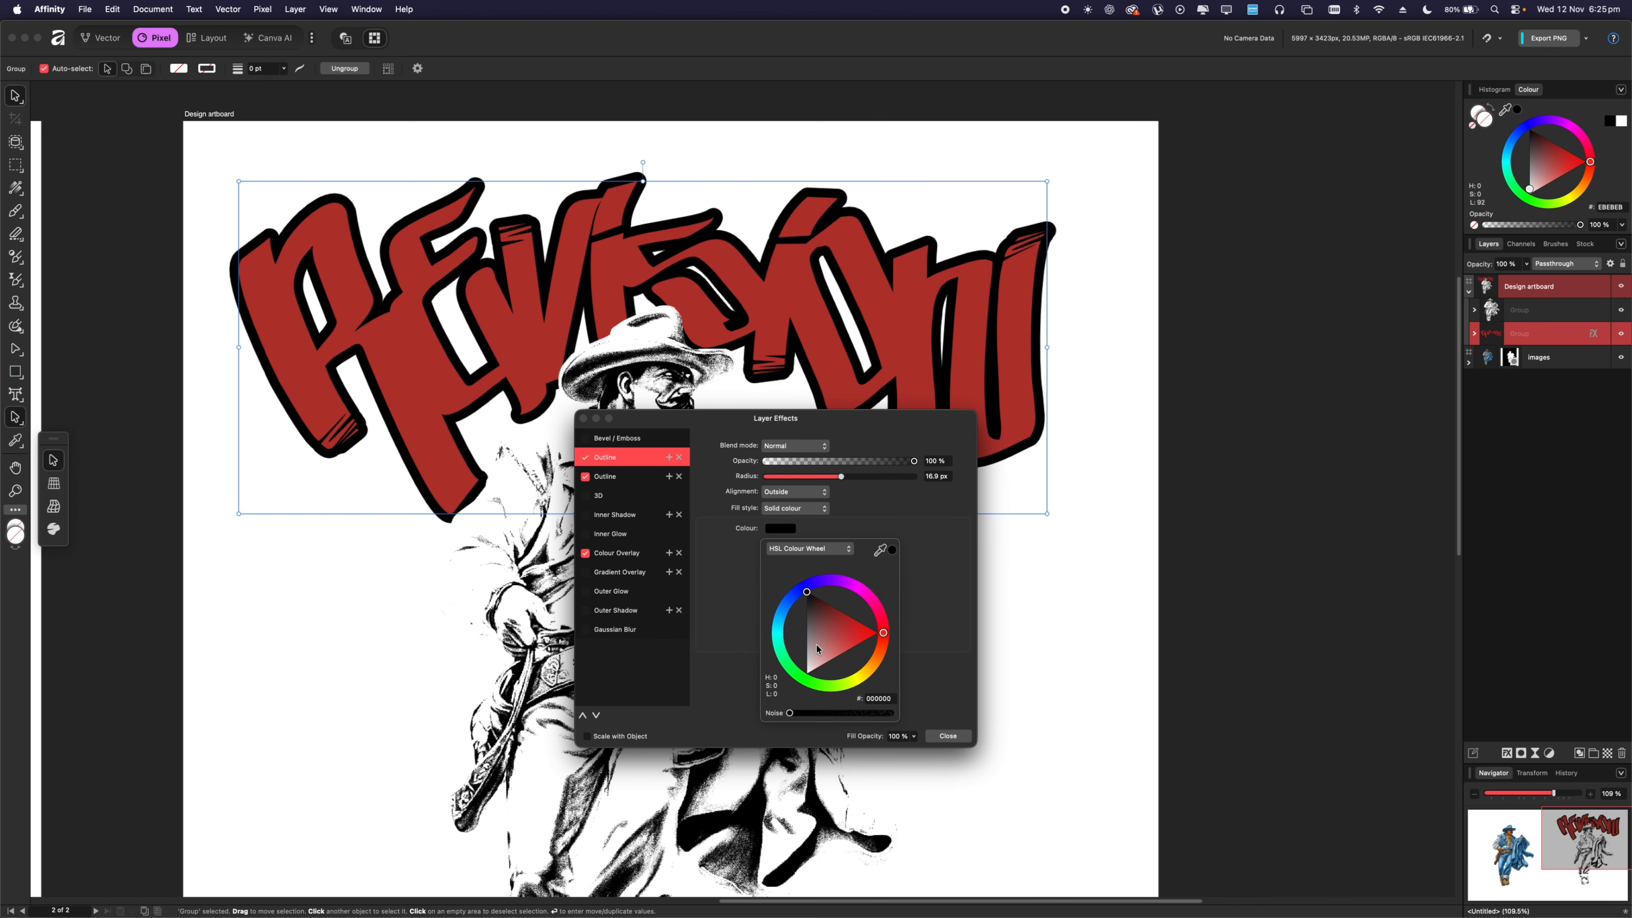
drag(817, 649, 808, 669)
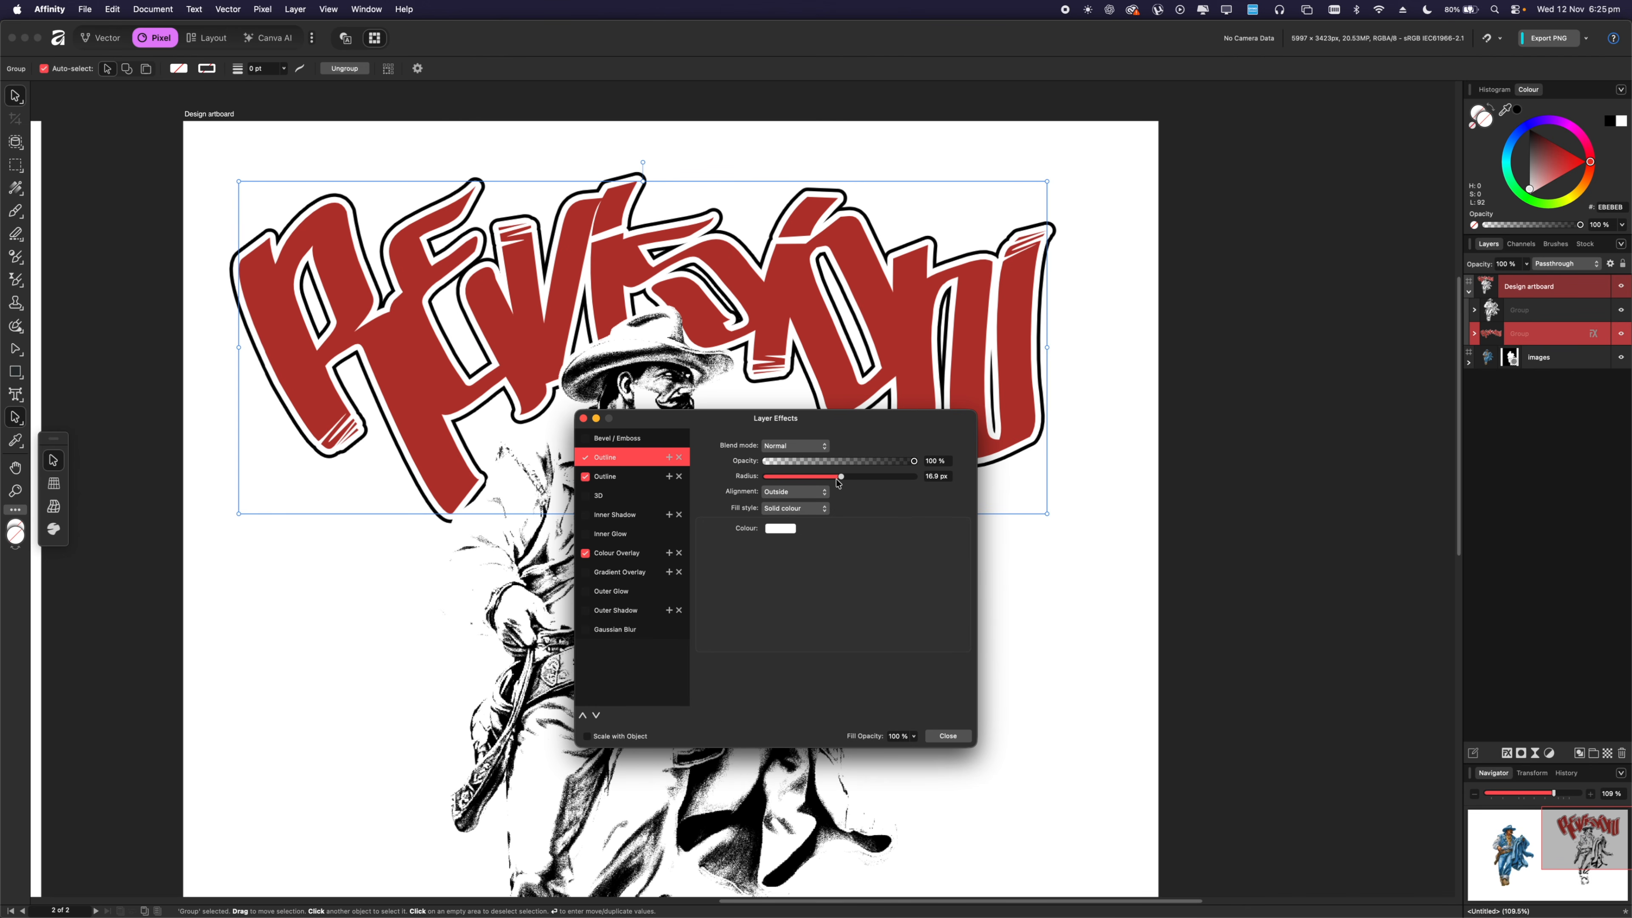
click(658, 479)
drag(868, 482, 877, 486)
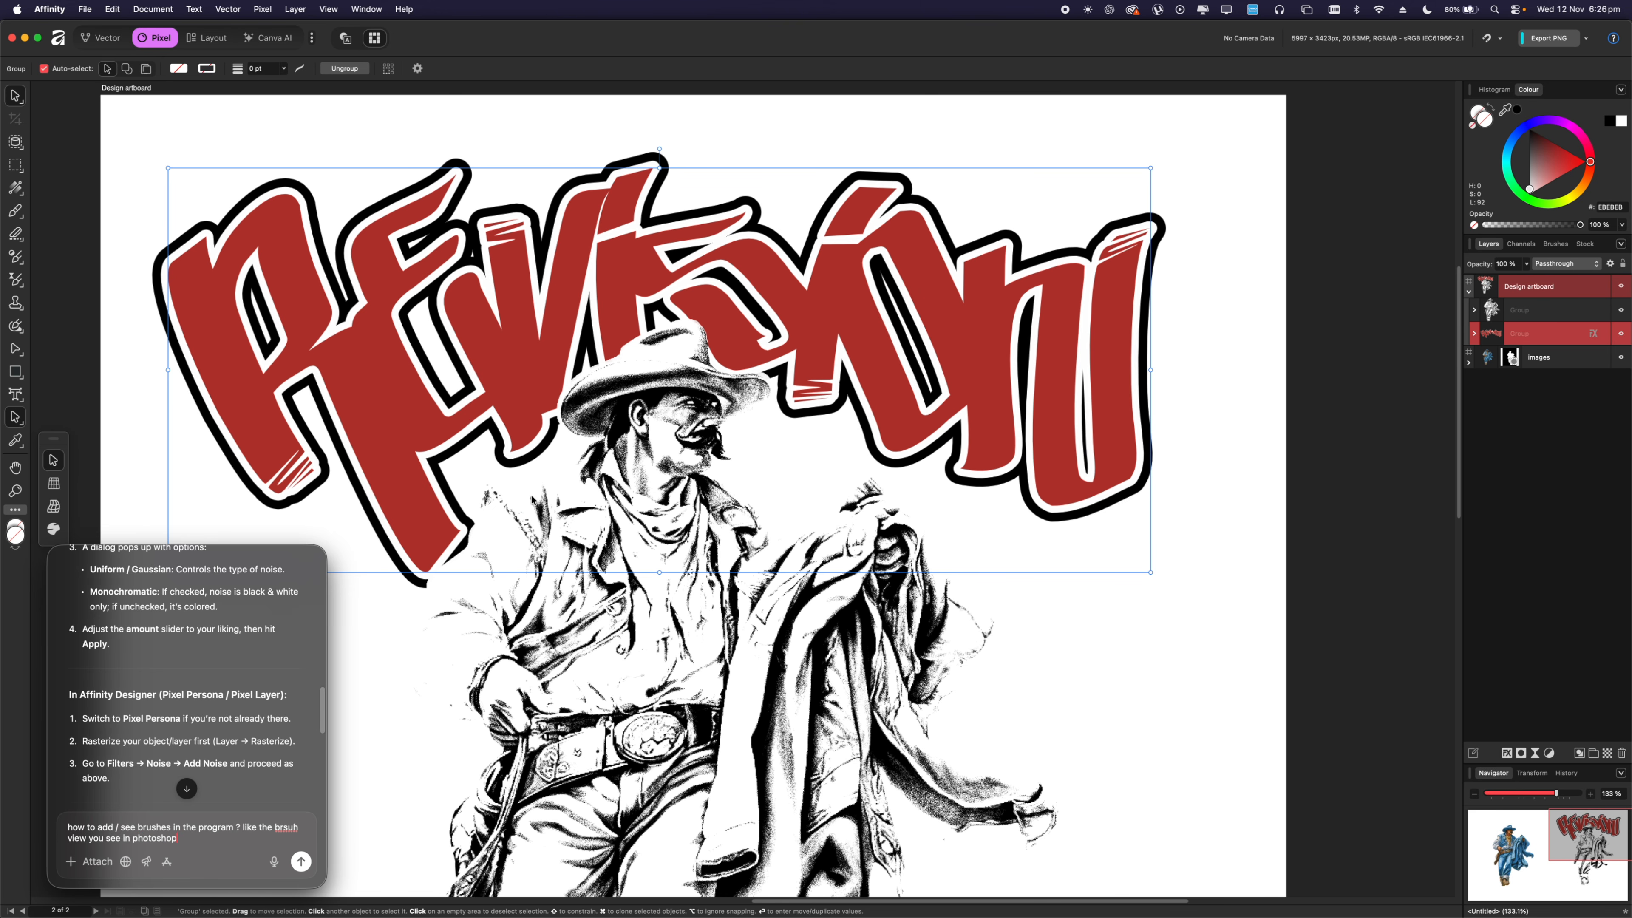
Ask the chat assistant how to add and view brushes in the program, like the brush view in Photoshop.
key(Return)
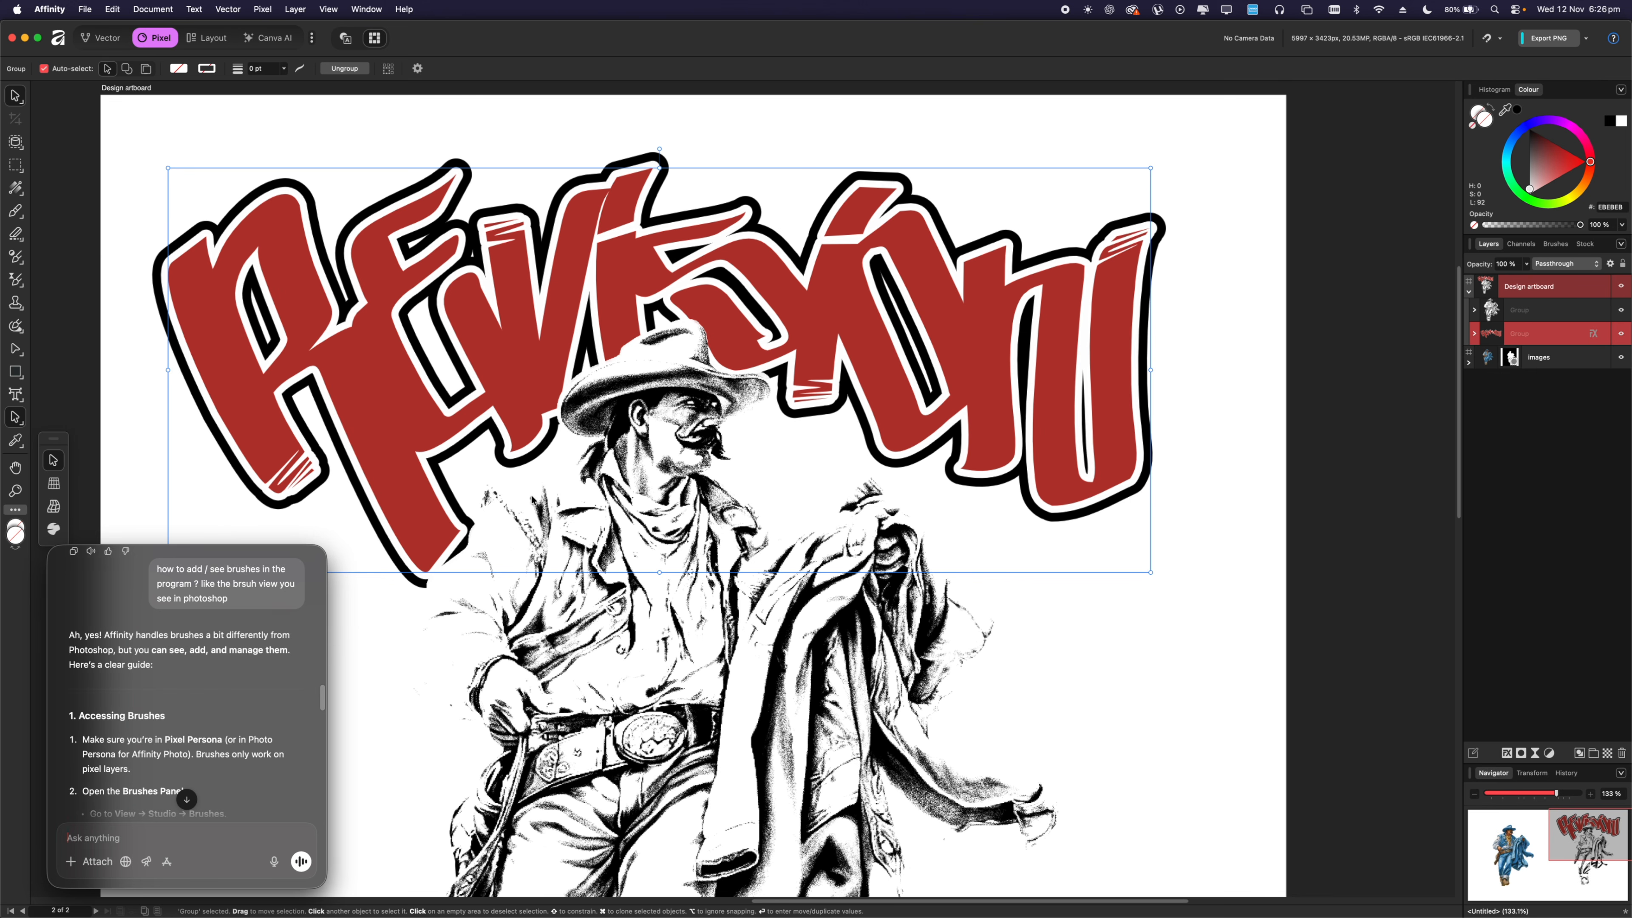
Read the assistant's instructions on opening, using and importing brushes in the program.
scroll(269, 738, down, 2)
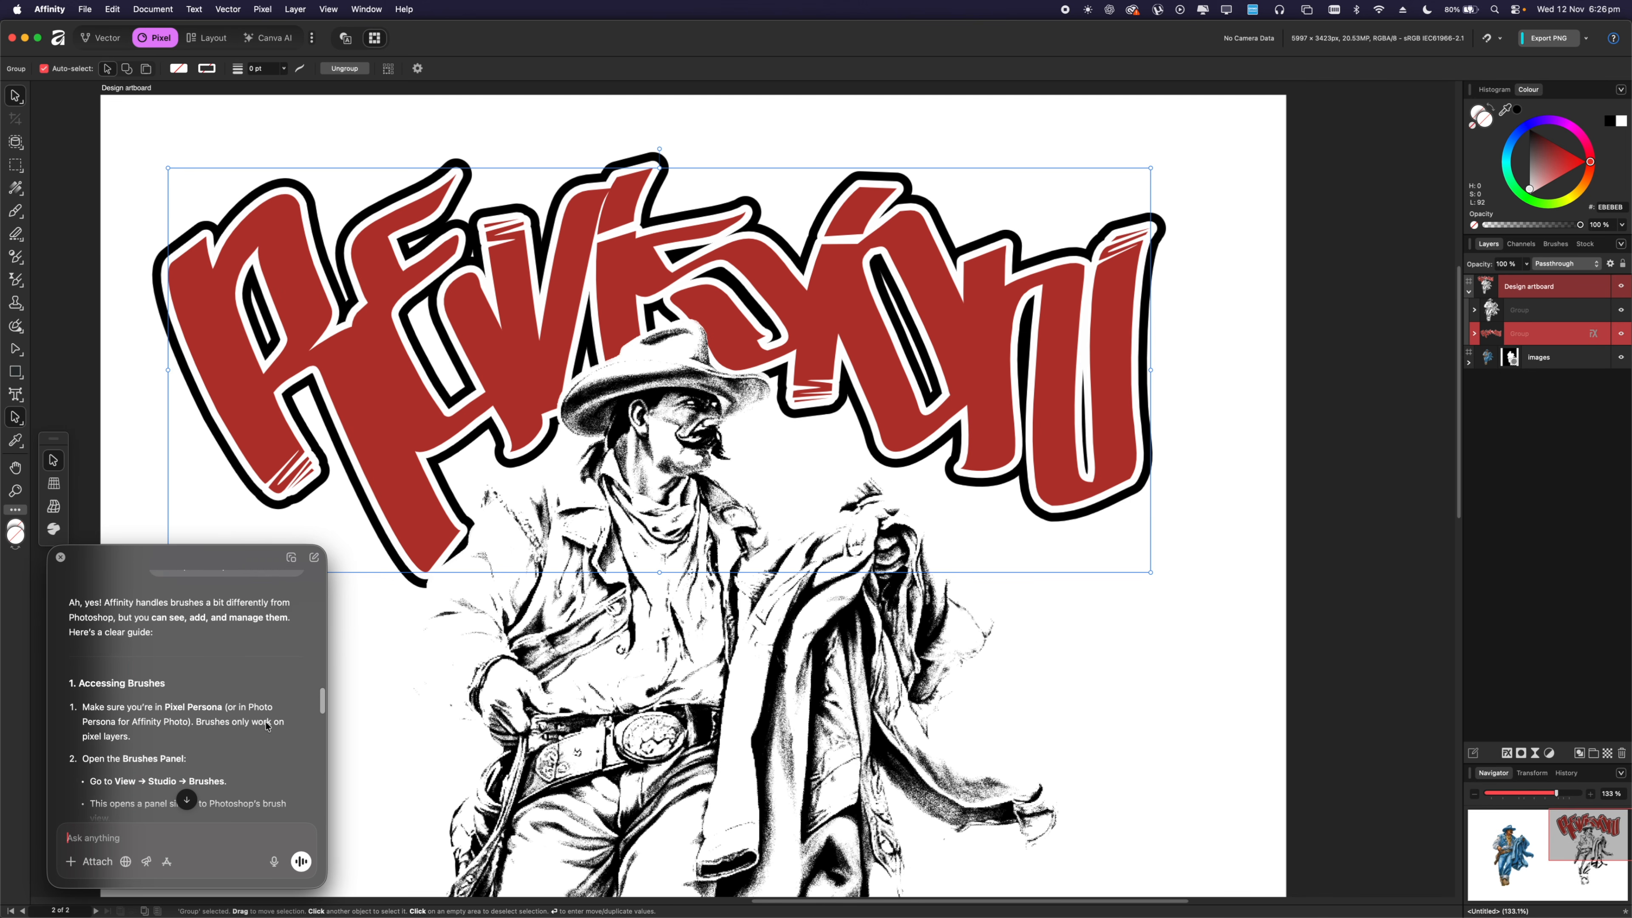
scroll(268, 725, down, 5)
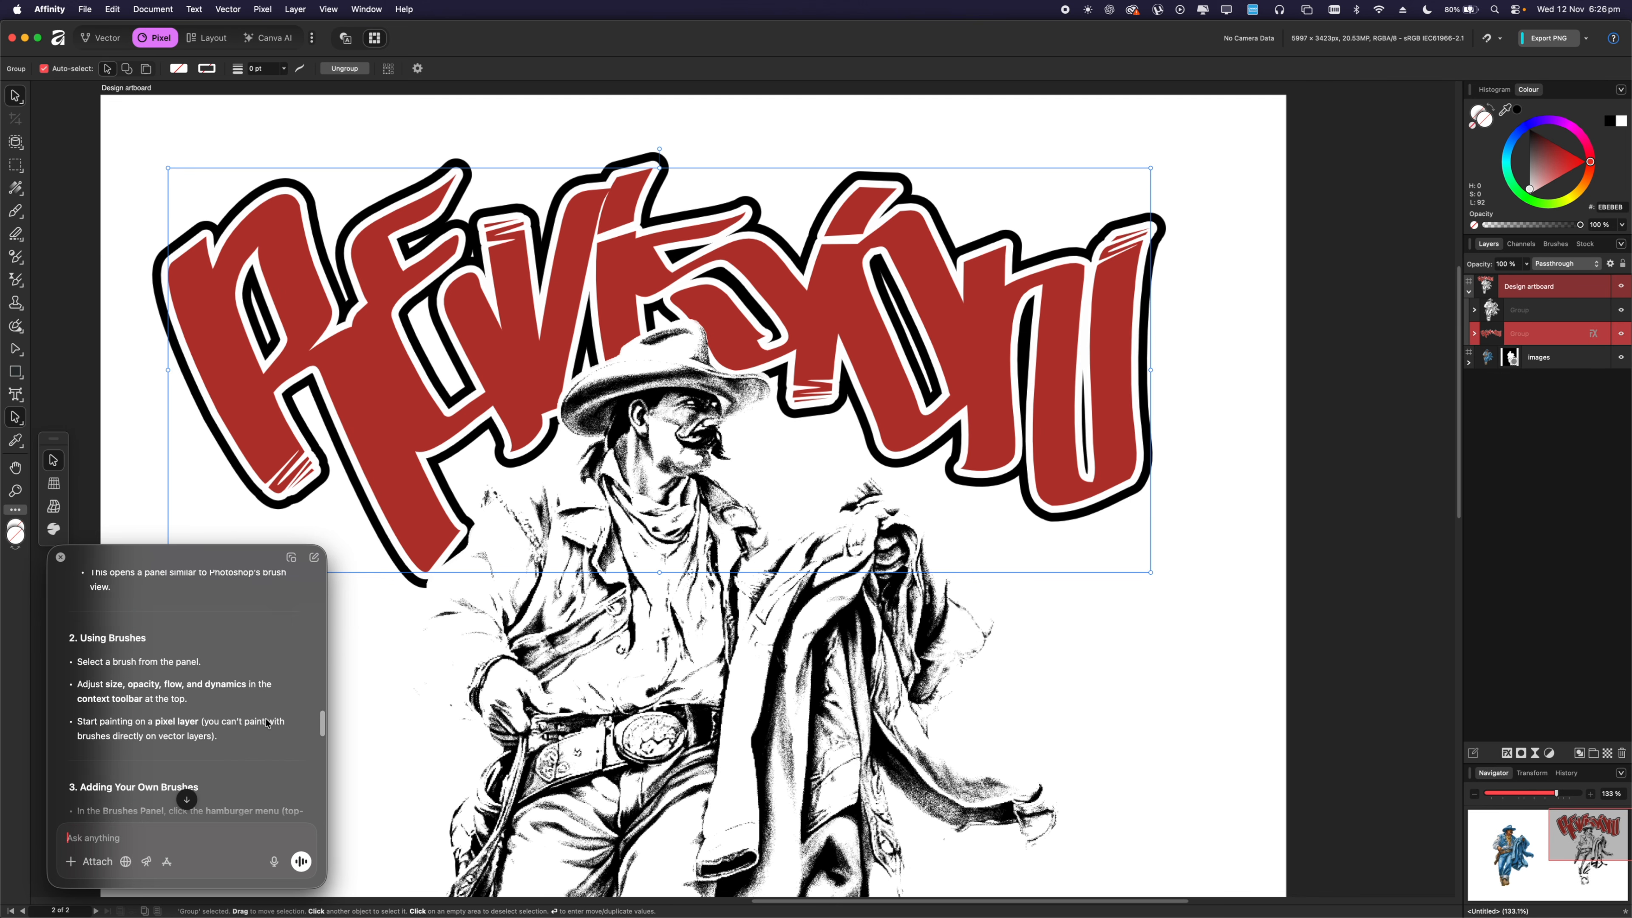
scroll(268, 724, down, 3)
scroll(268, 723, up, 2)
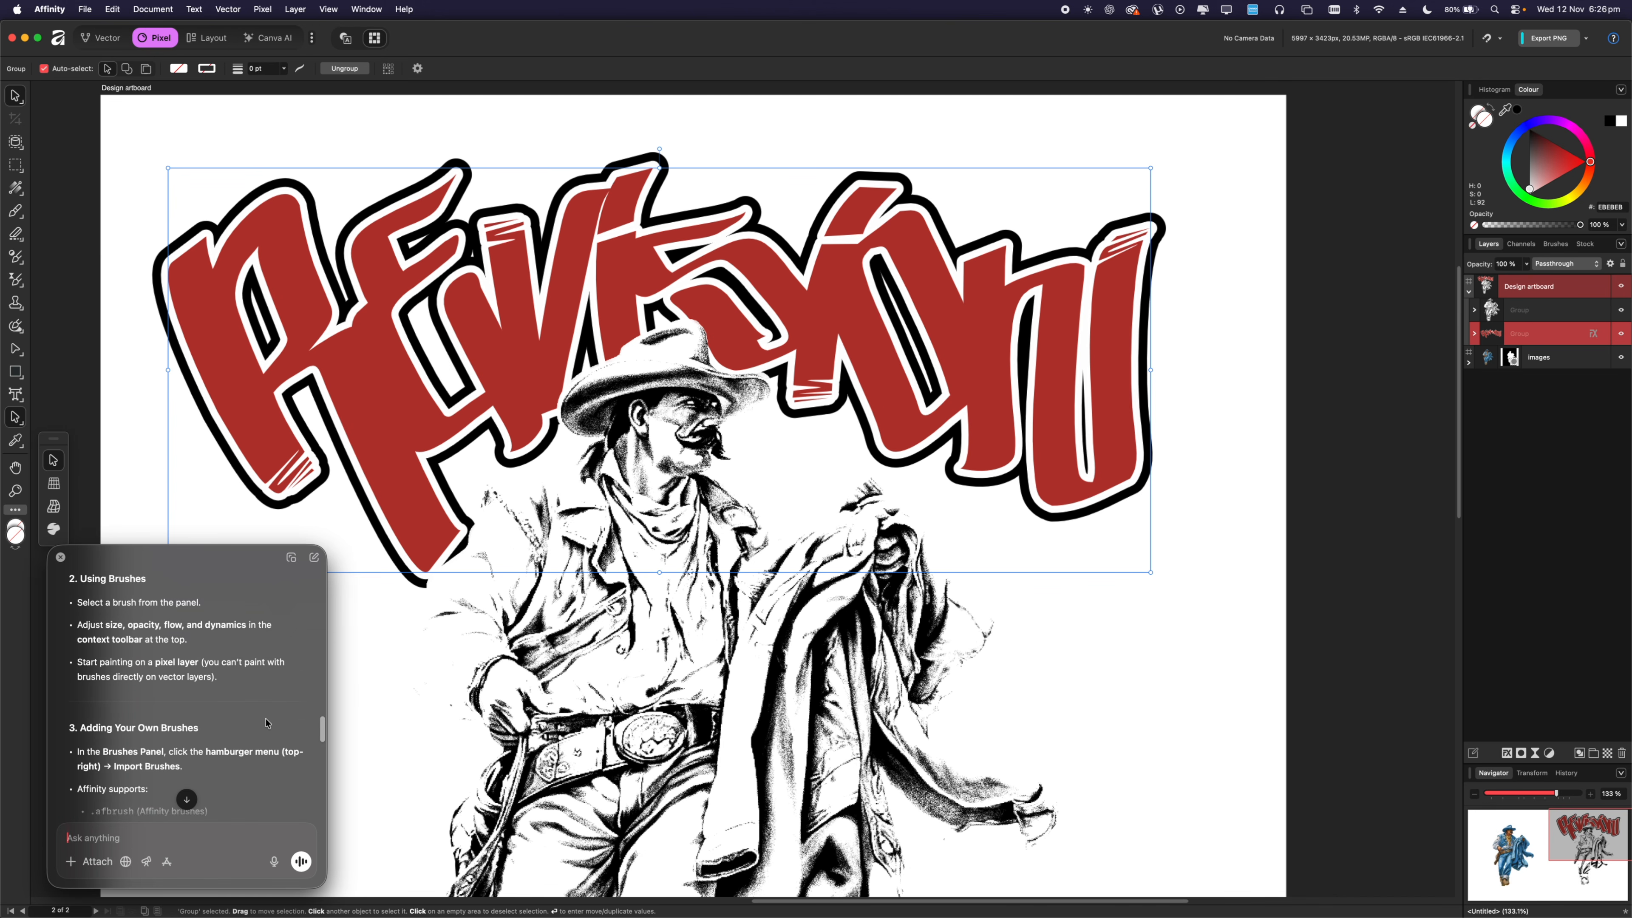
scroll(266, 723, up, 3)
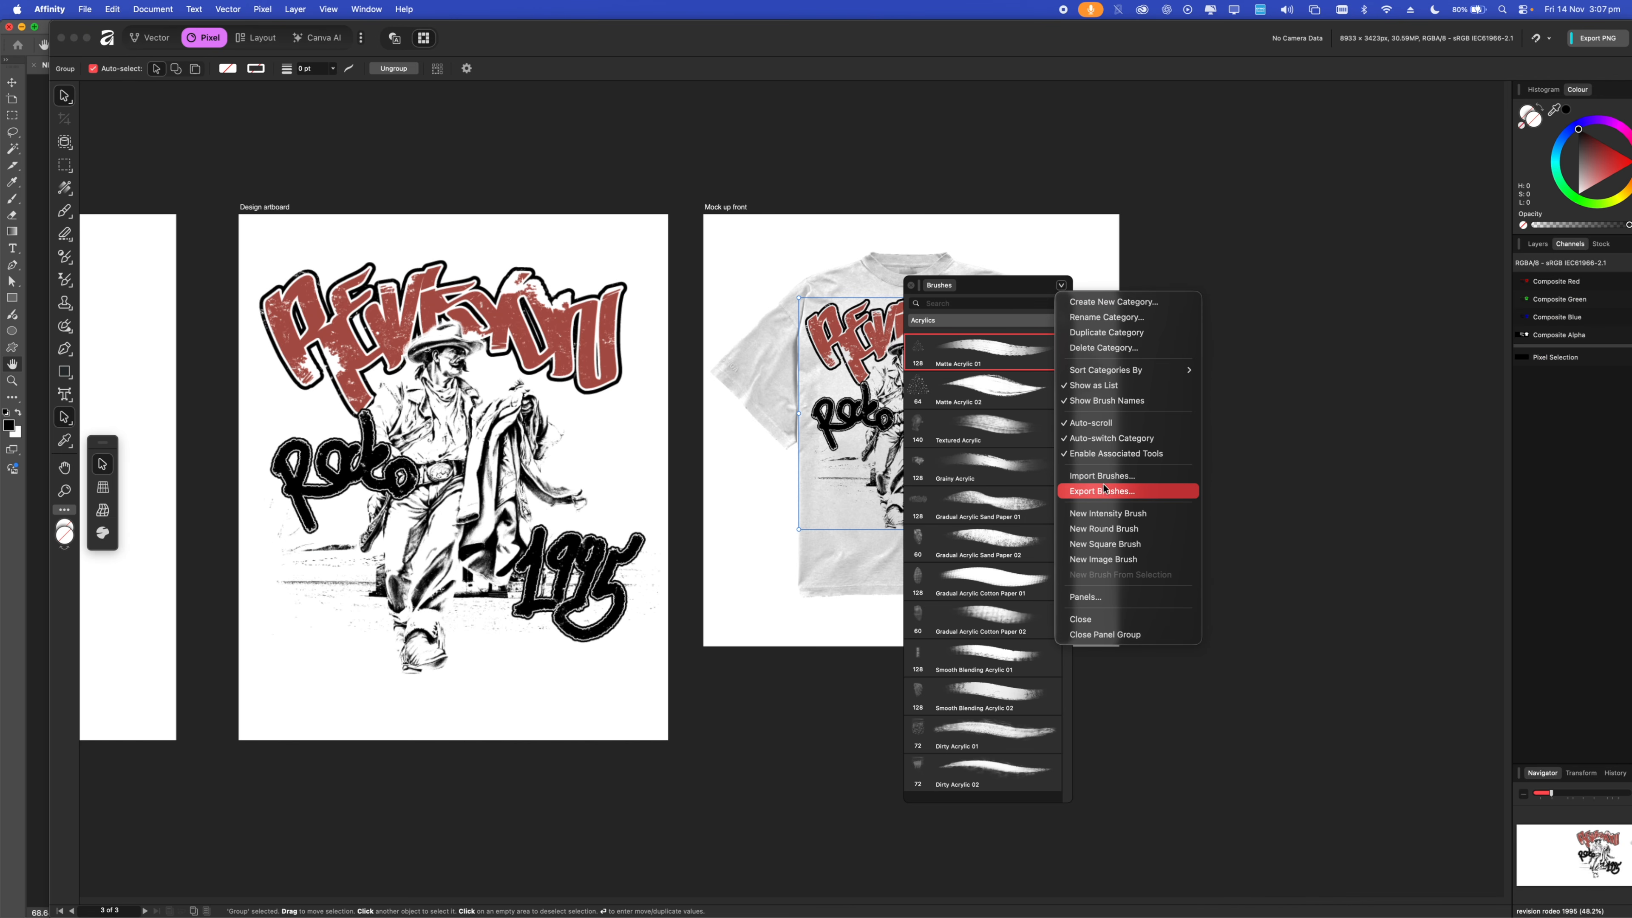
Import the brush file The_Clothing_brand_Tool_kit.abr from the ToolKit folder.
click(1106, 483)
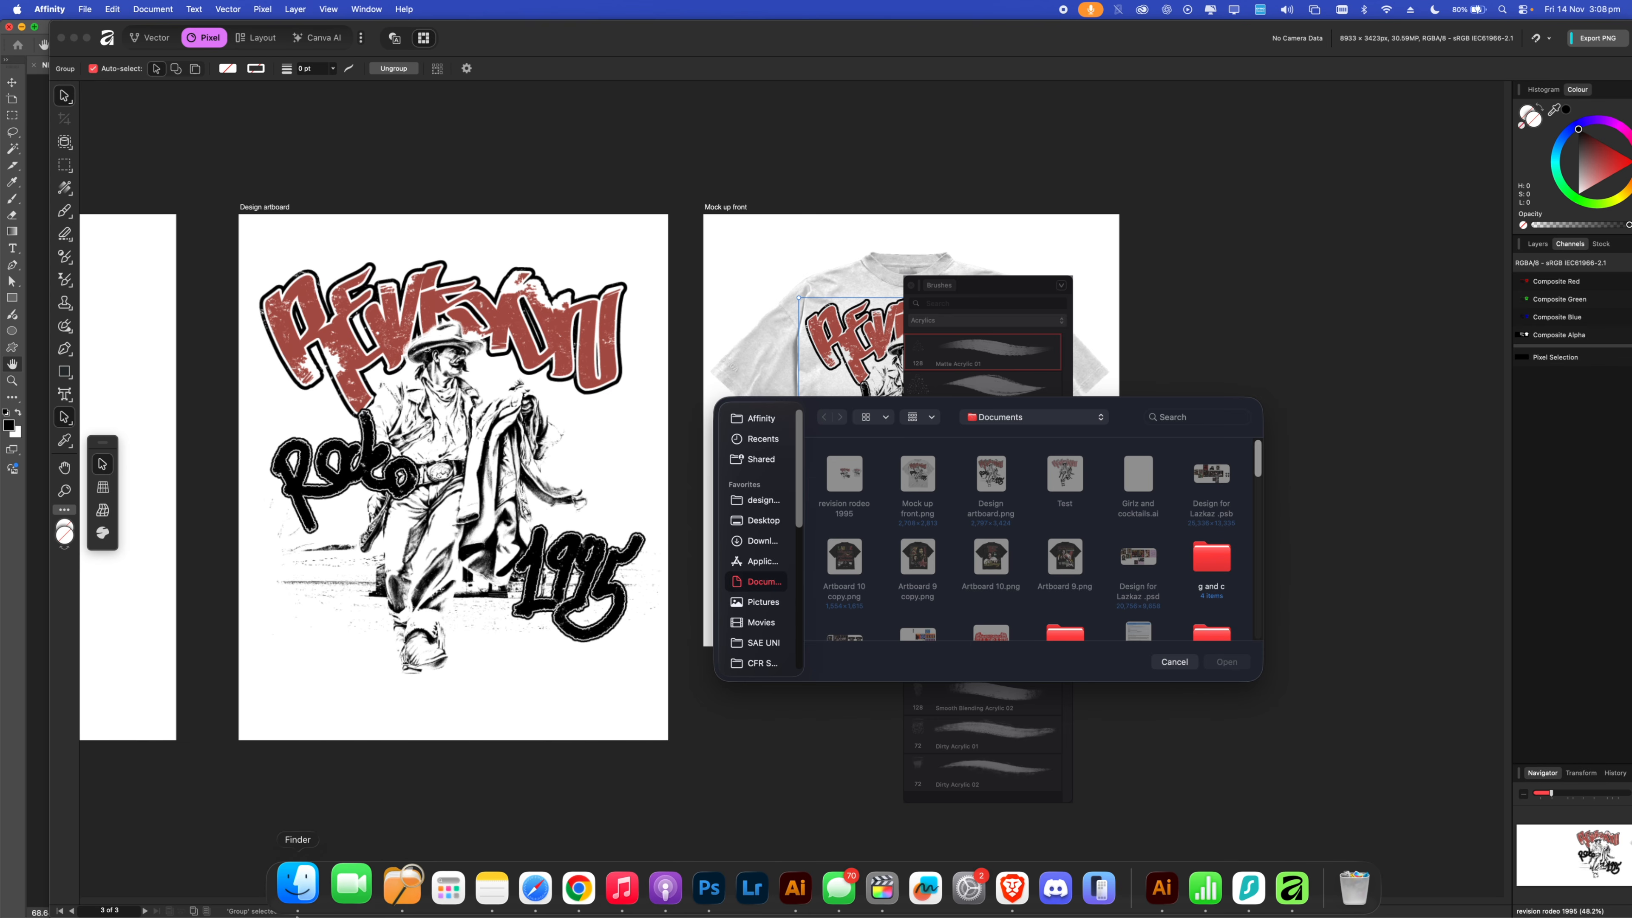
click(307, 909)
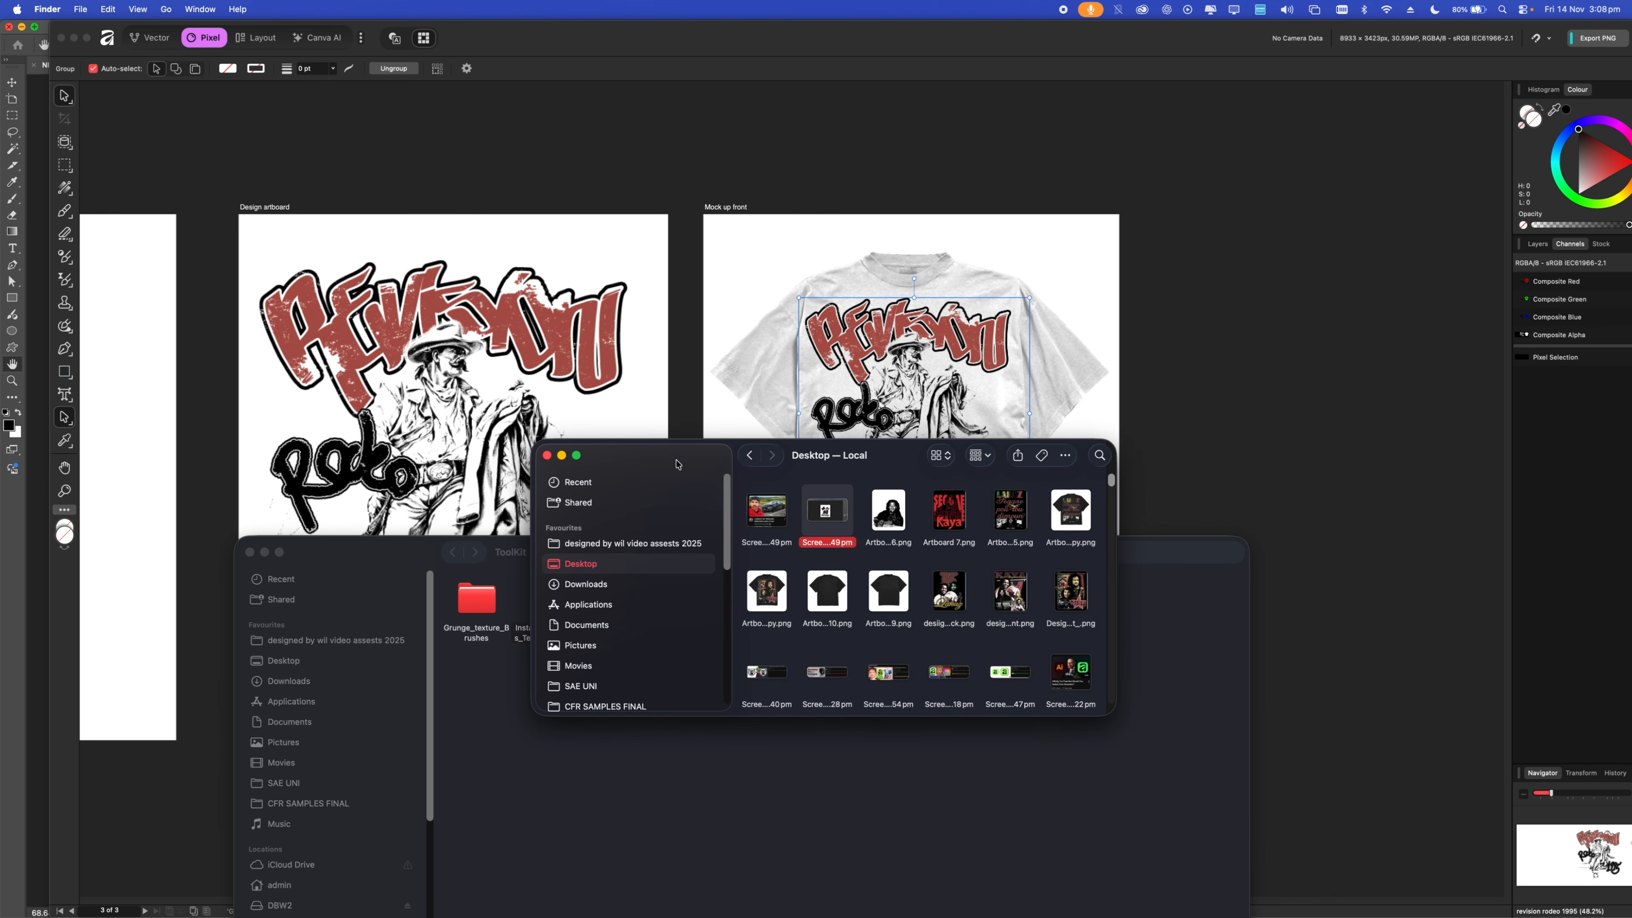
drag(676, 464, 609, 829)
click(774, 609)
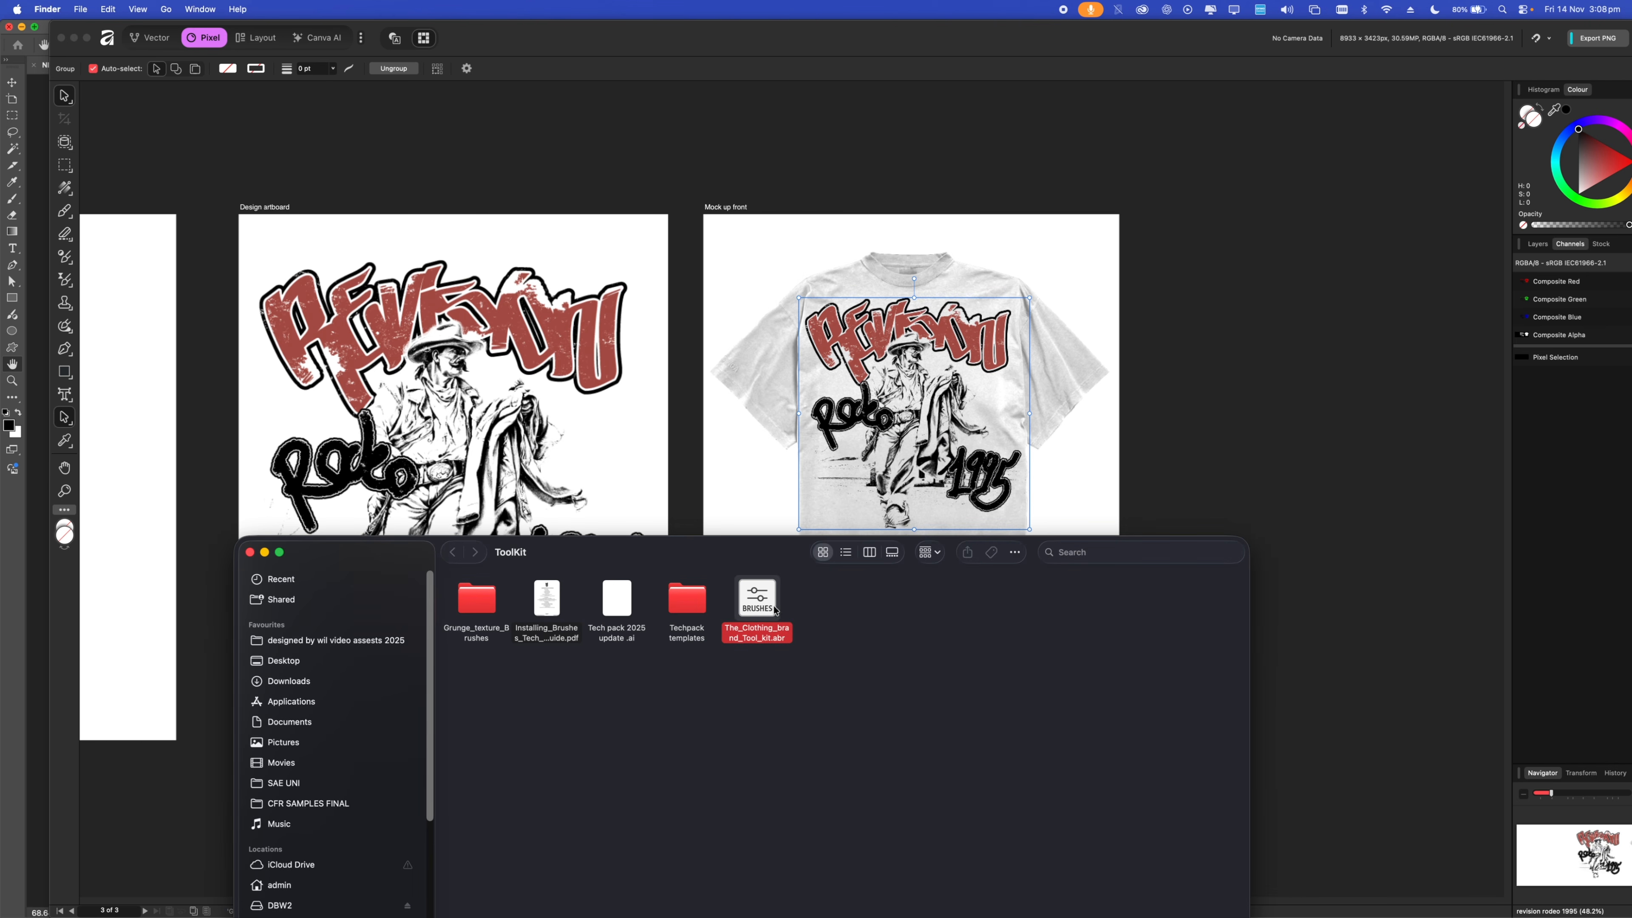
drag(774, 610, 1025, 427)
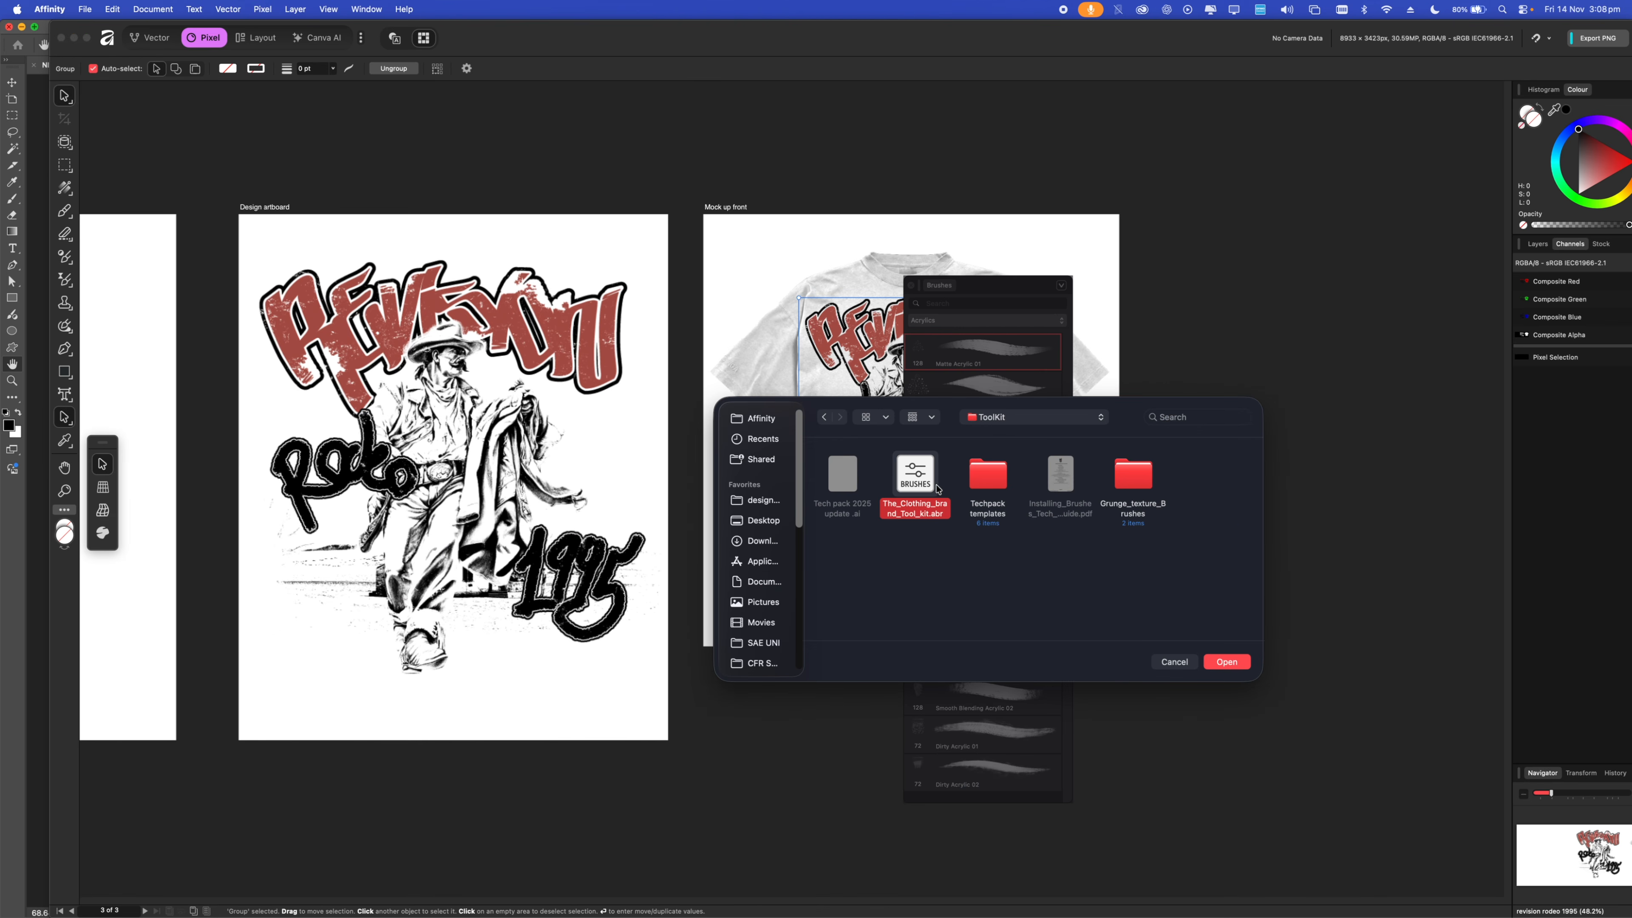
double_click(936, 488)
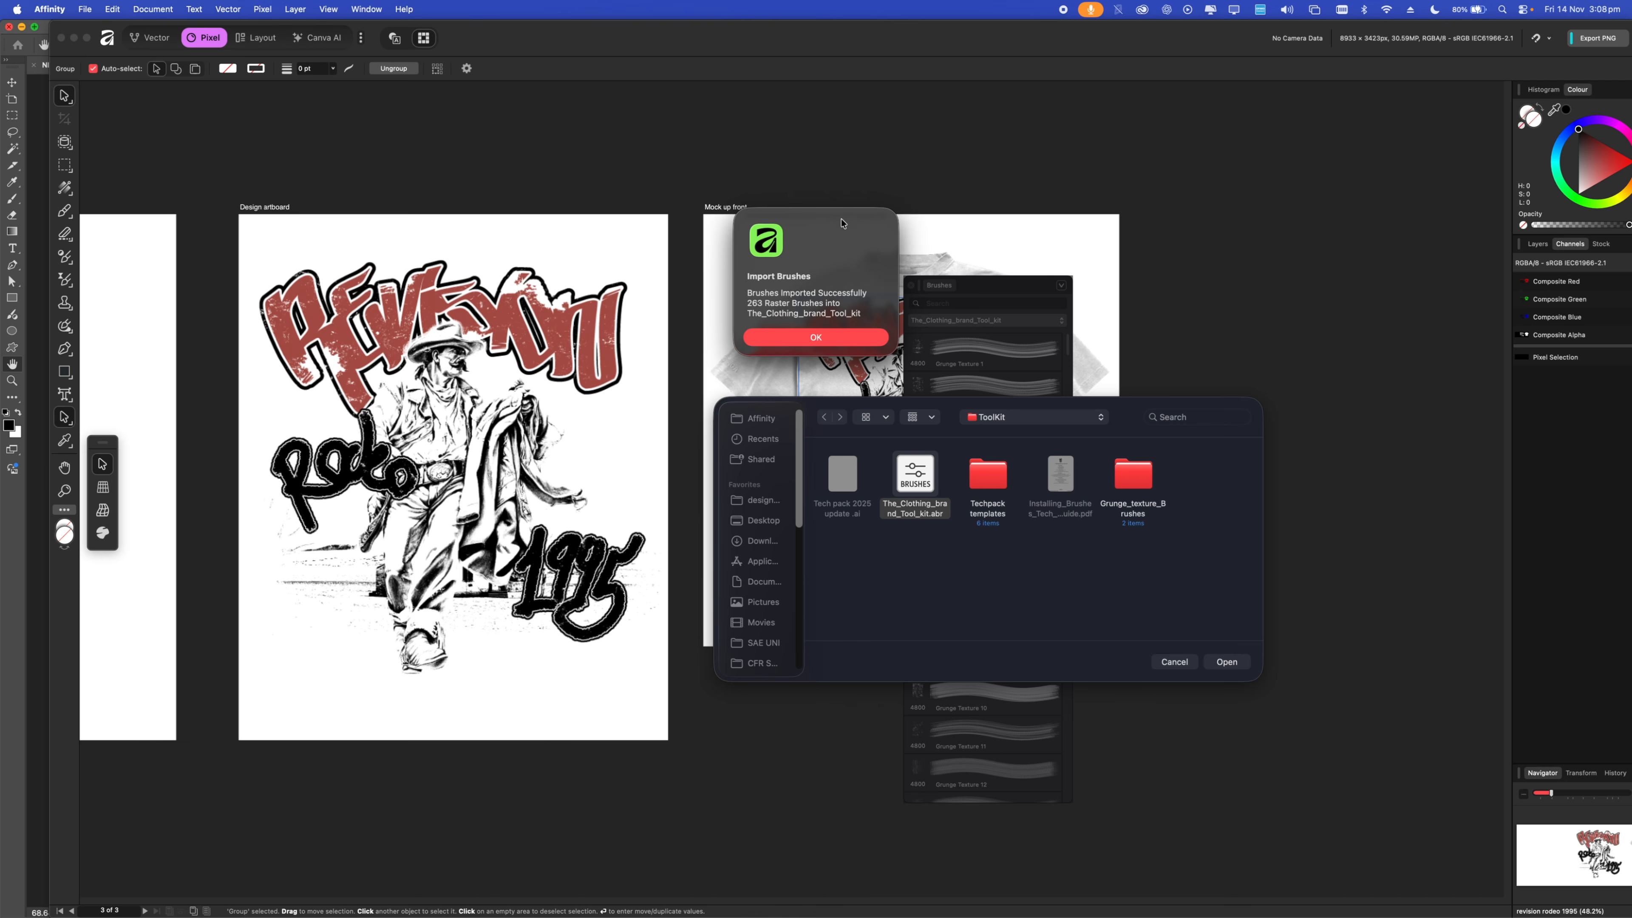
drag(808, 224, 580, 333)
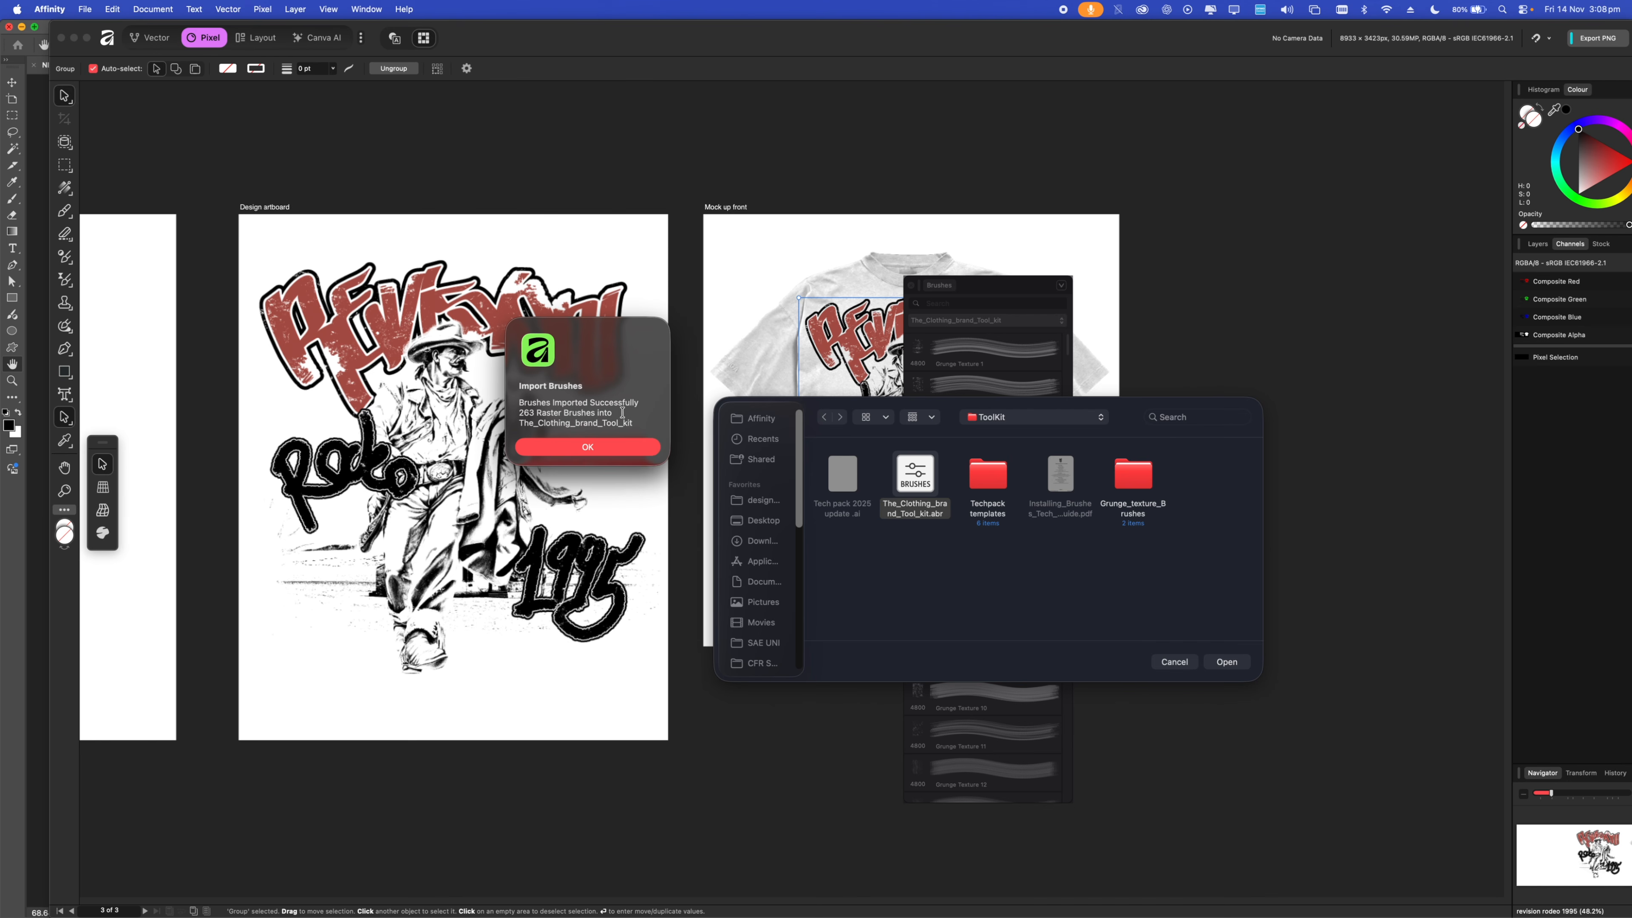
click(587, 446)
Show the The_Clothing_brand_Tool_kit brush category and look through its grunge texture, pocket, zipper and garment brushes.
click(986, 319)
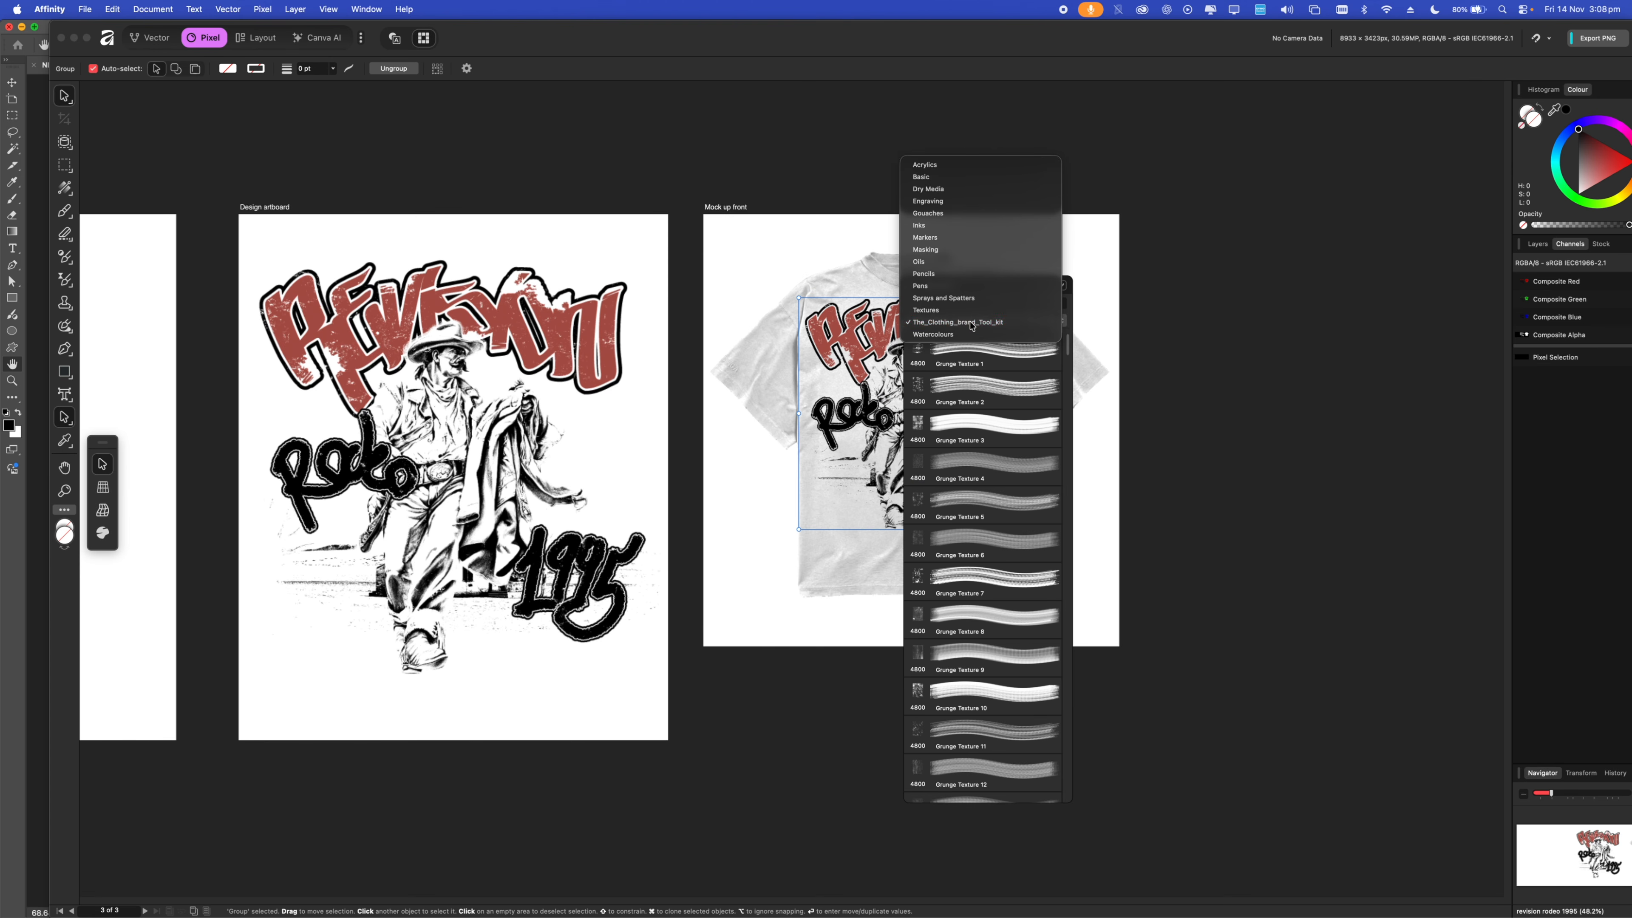
click(965, 323)
scroll(967, 400, down, 5)
scroll(966, 400, down, 15)
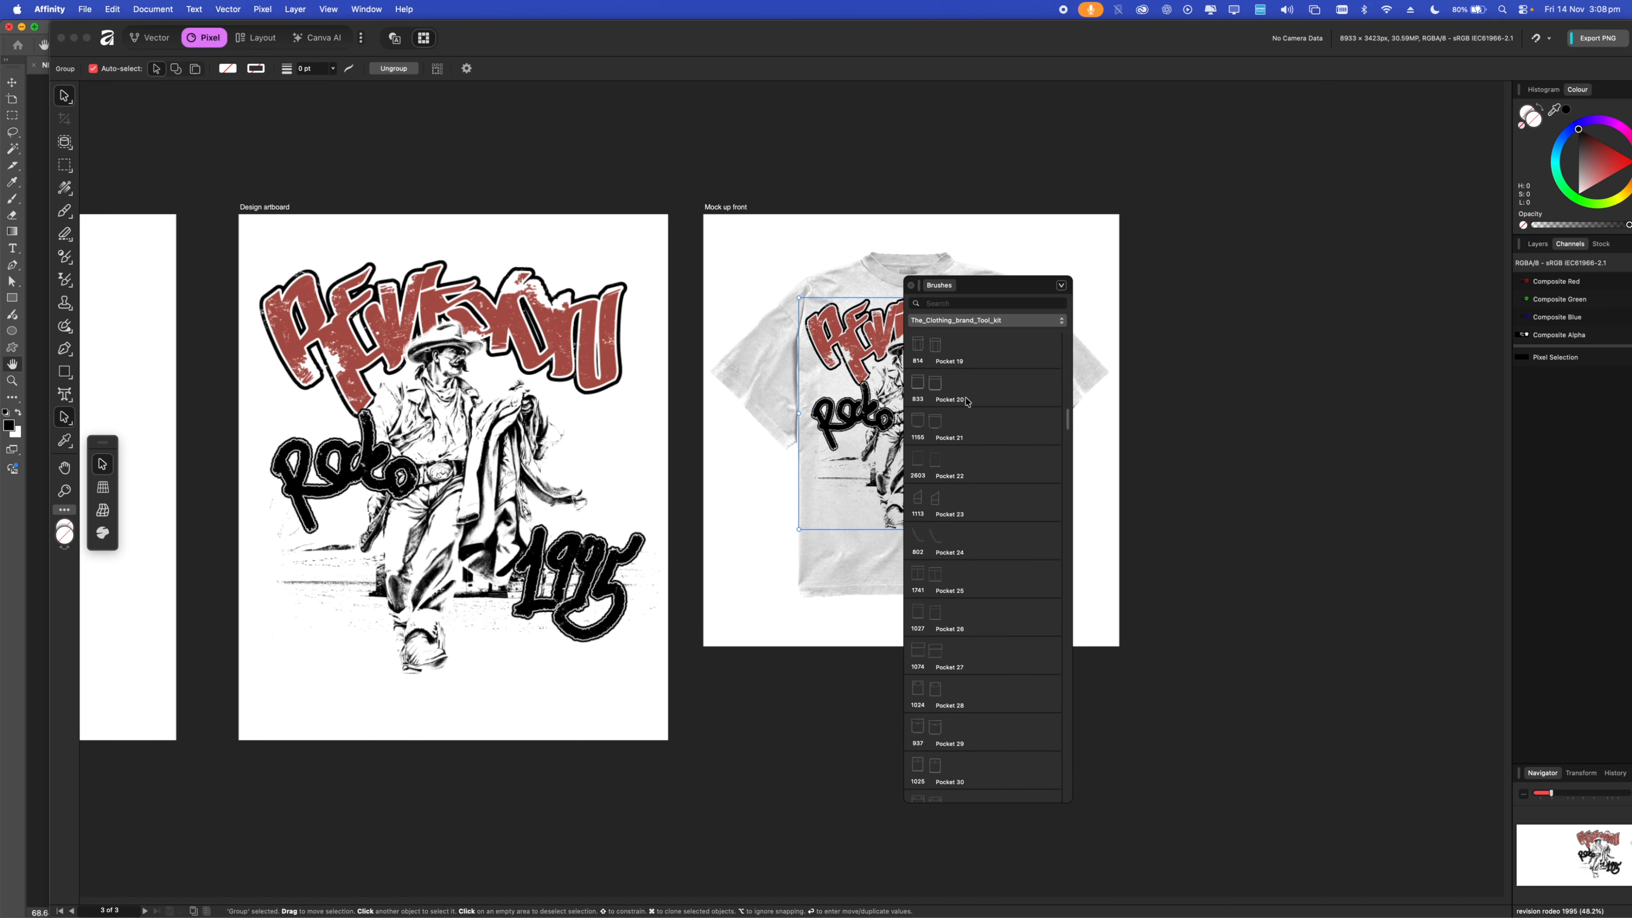
drag(975, 287, 772, 272)
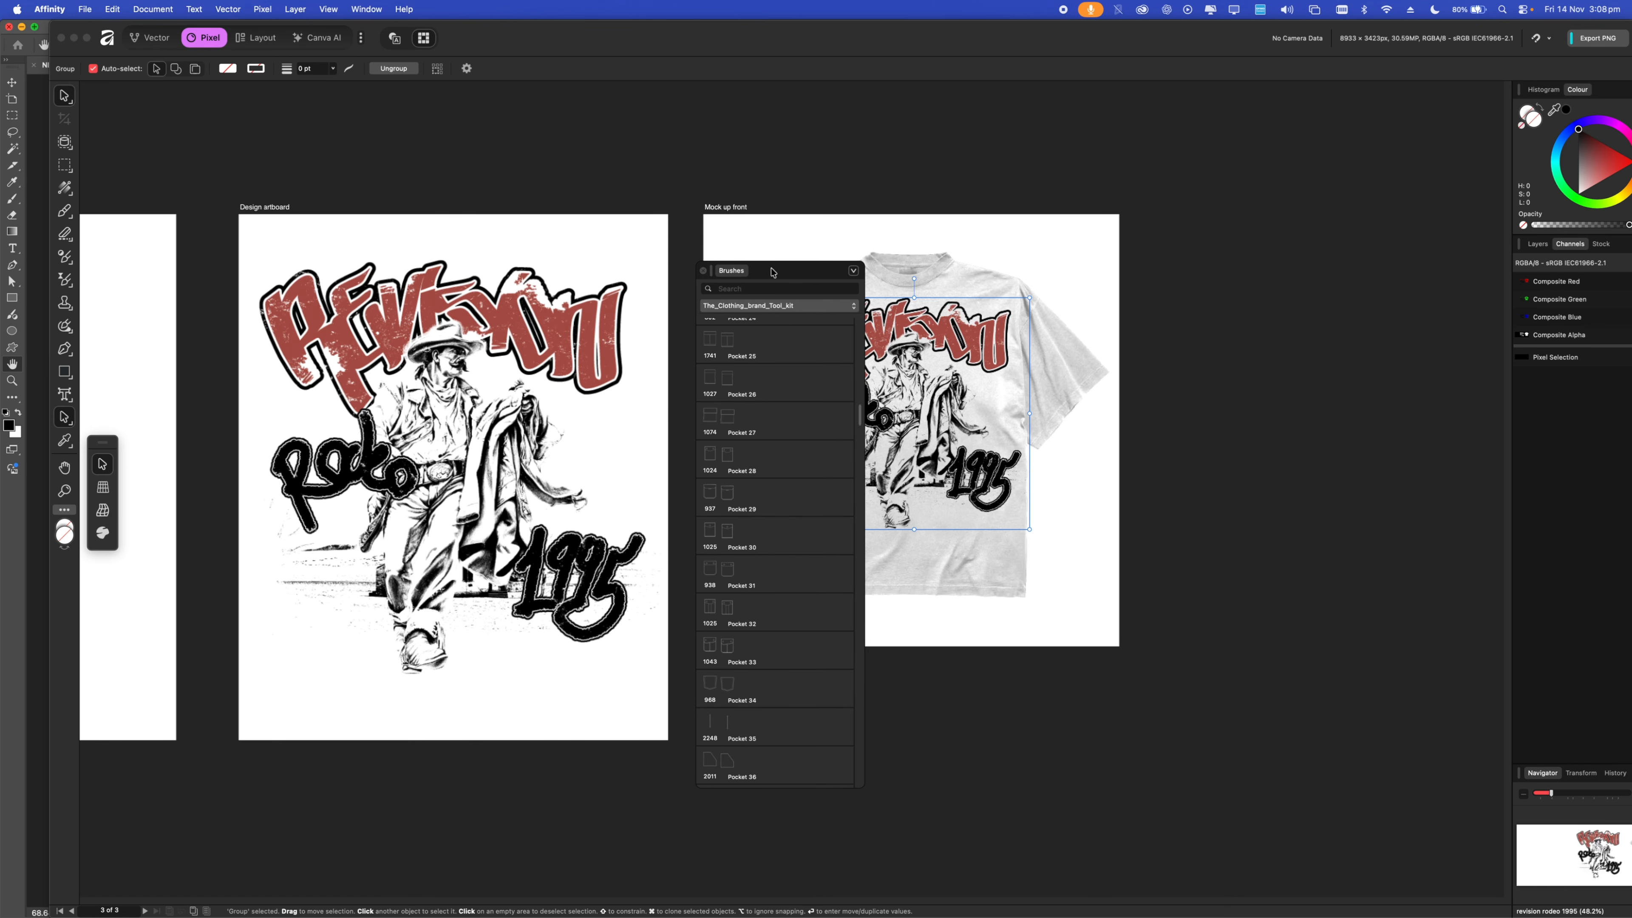
scroll(778, 532, down, 15)
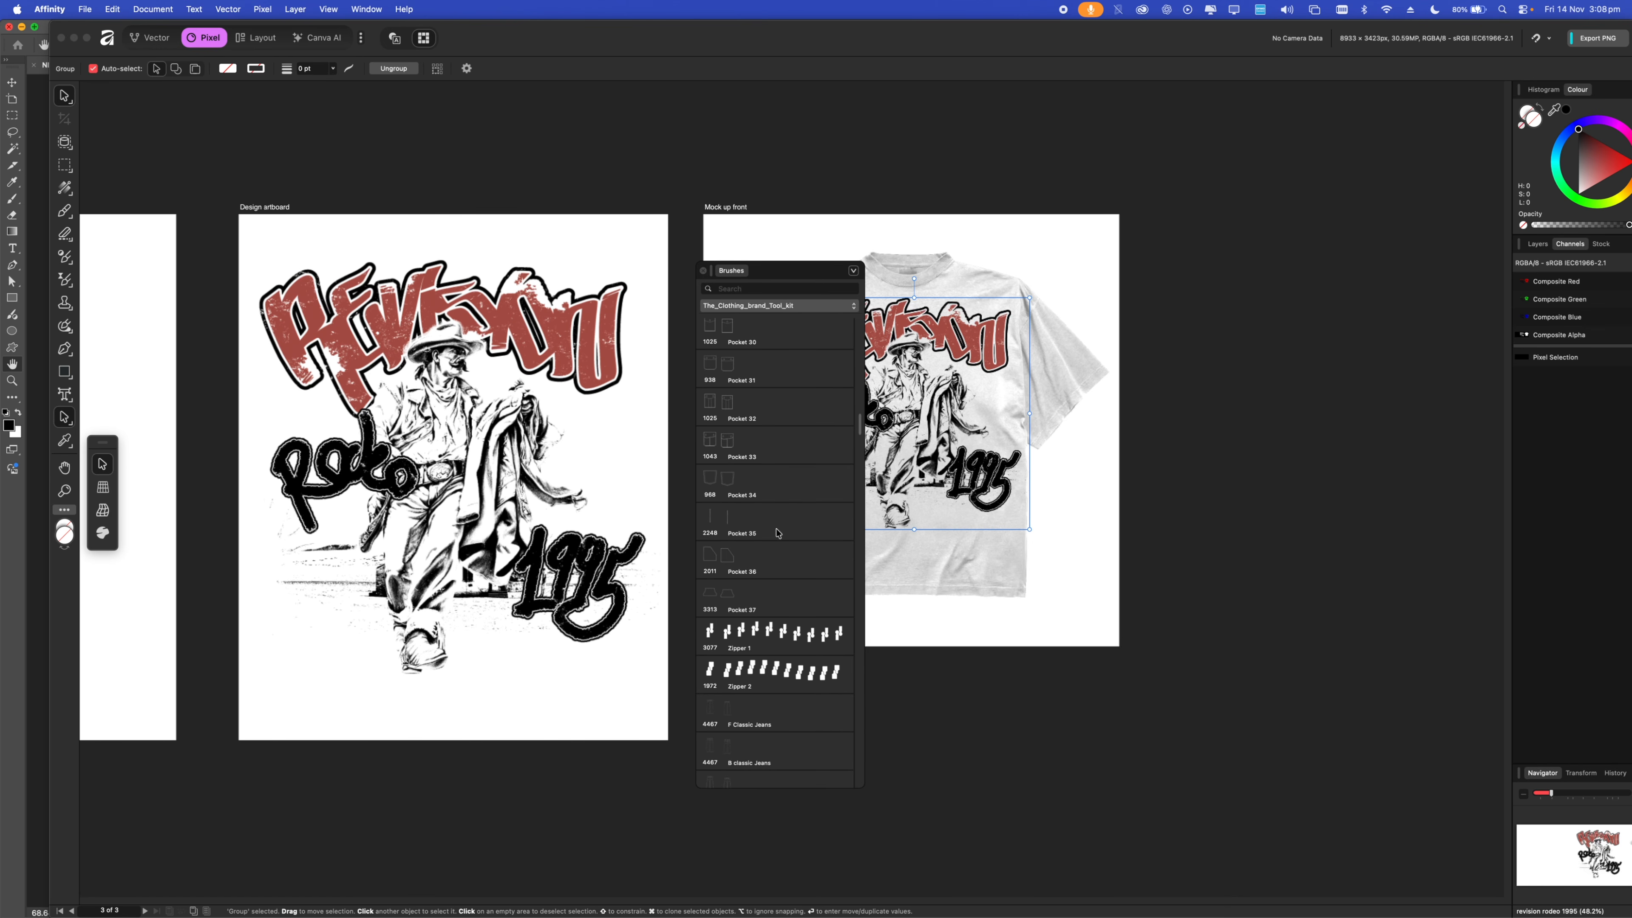
scroll(777, 524, down, 5)
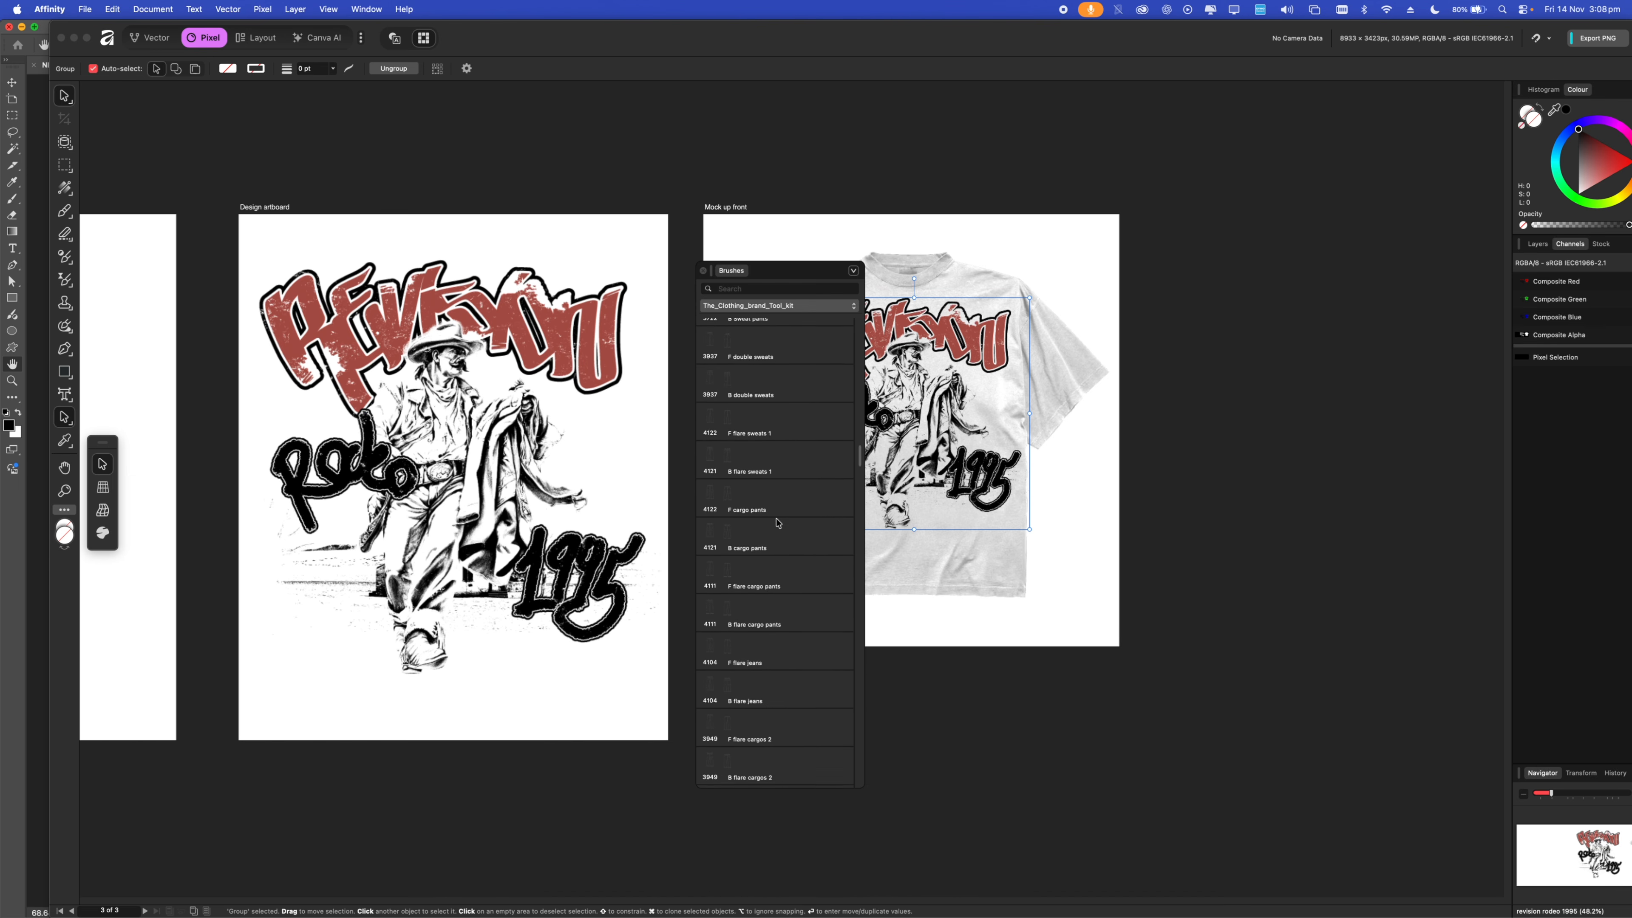
click(776, 504)
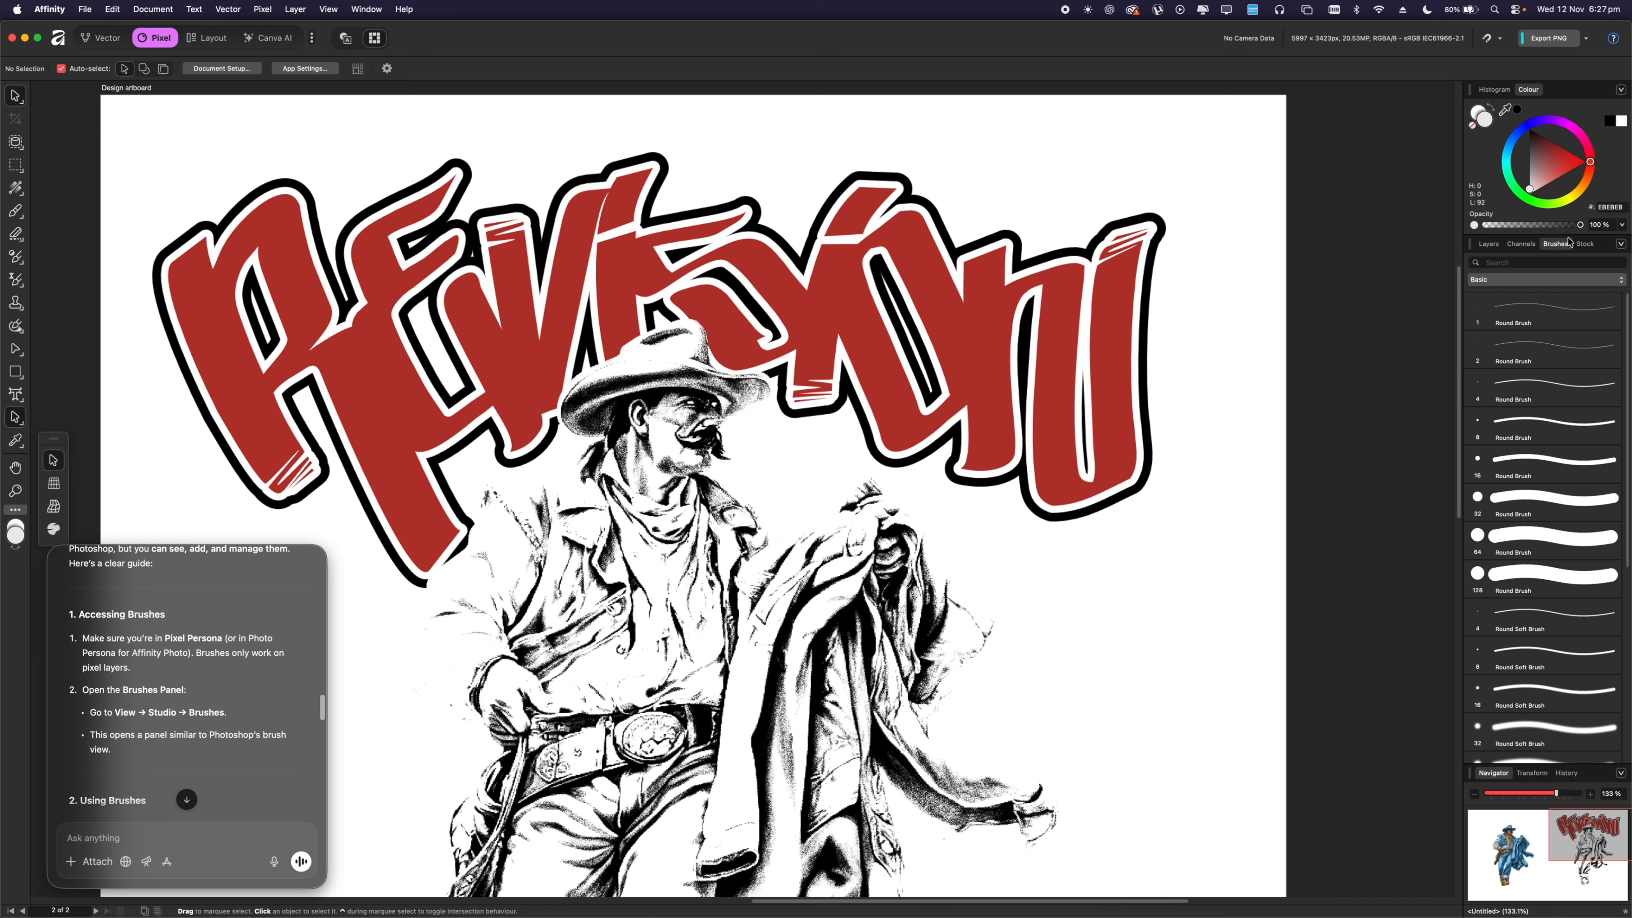
Choose the Round Chalk brush from the Dry Media brush category.
scroll(1535, 434, down, 6)
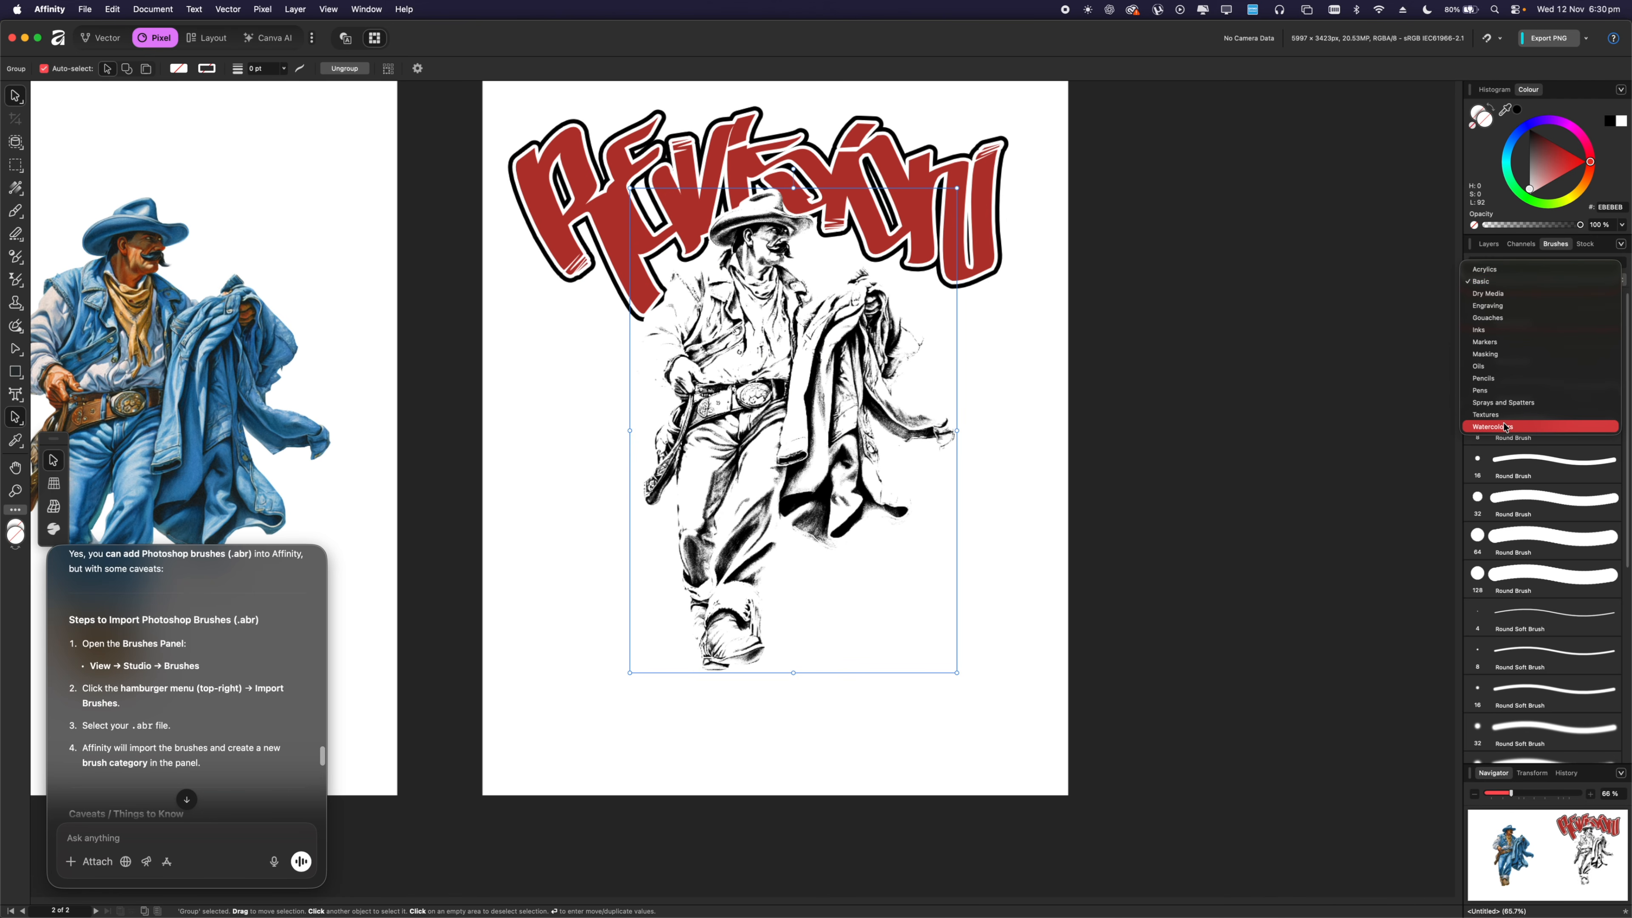
click(1503, 293)
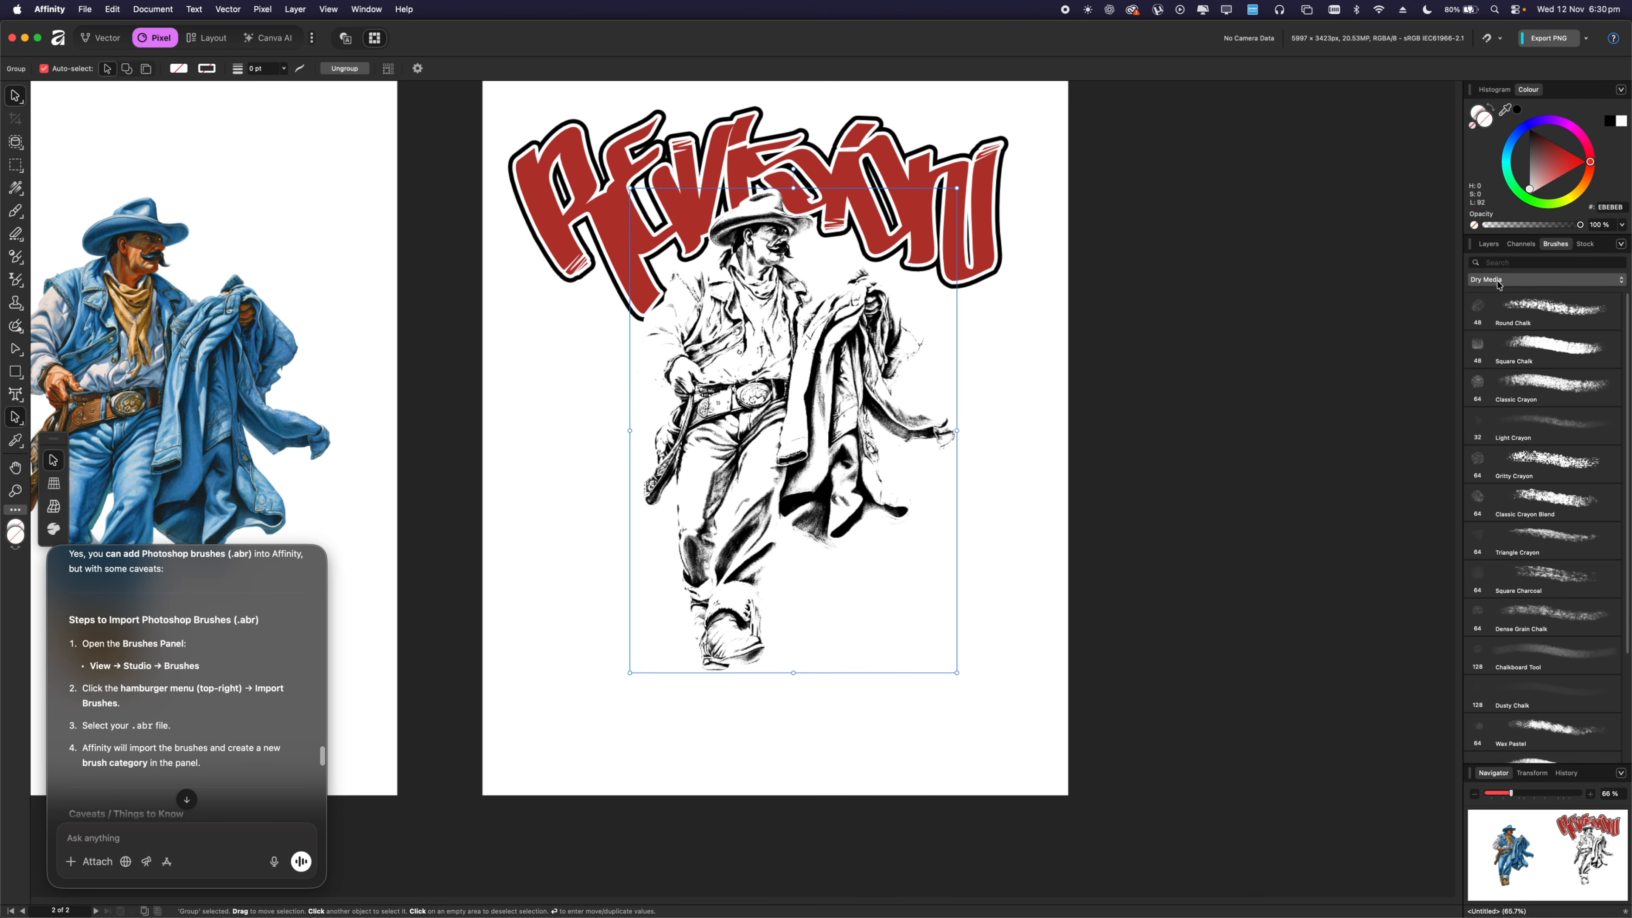
click(1510, 313)
scroll(998, 298, up, 10)
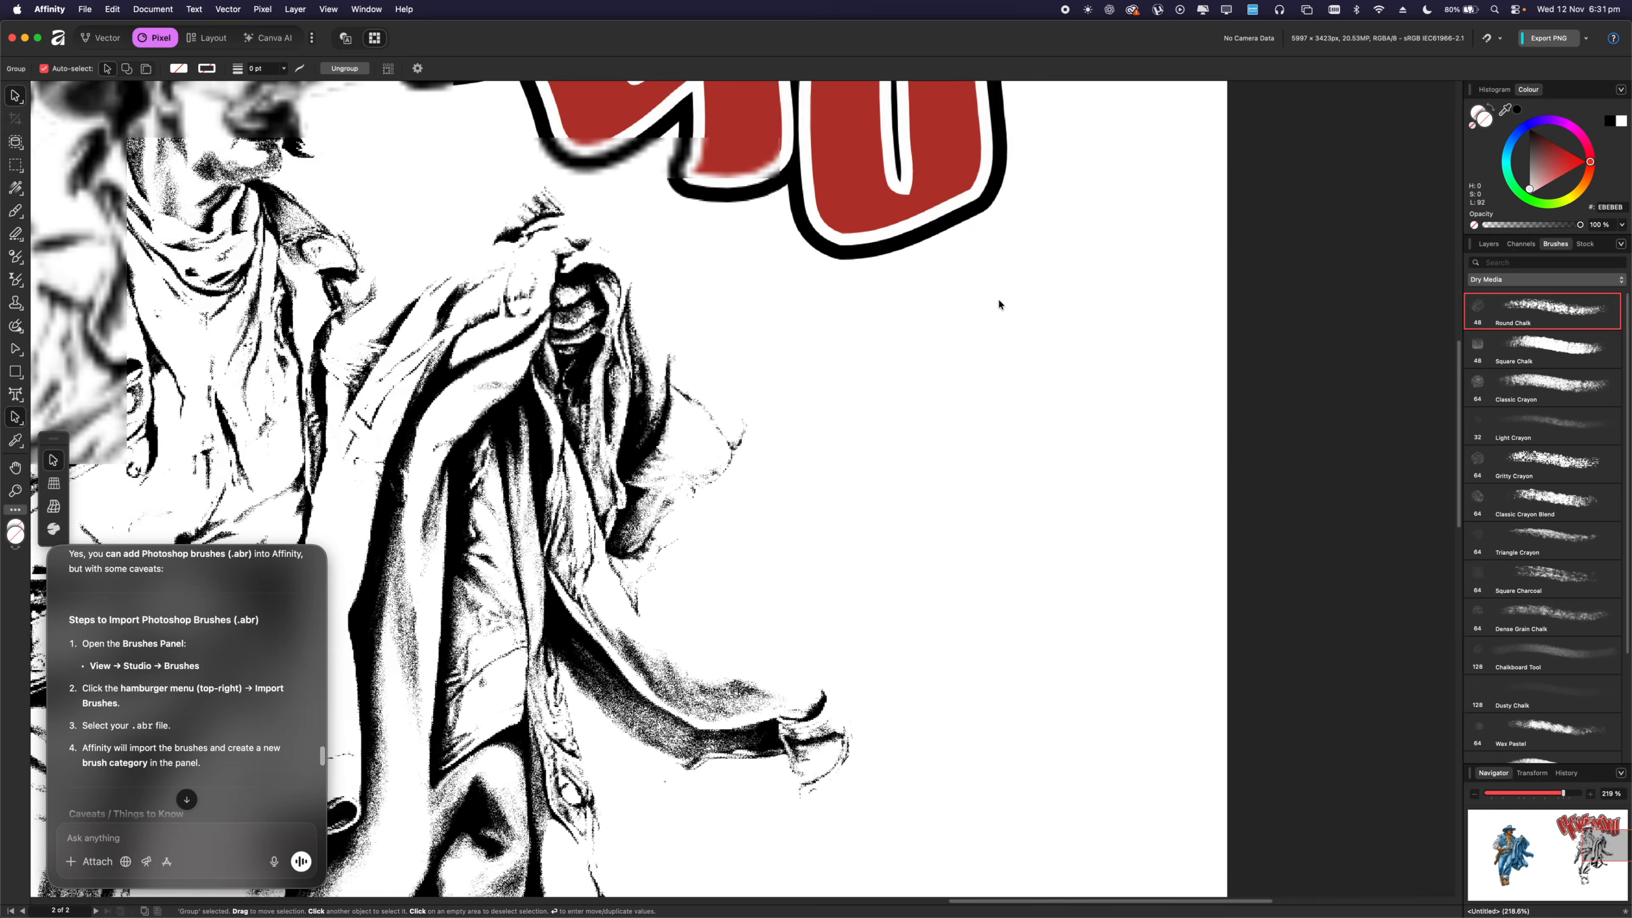
drag(848, 252, 1032, 354)
scroll(1032, 358, down, 7)
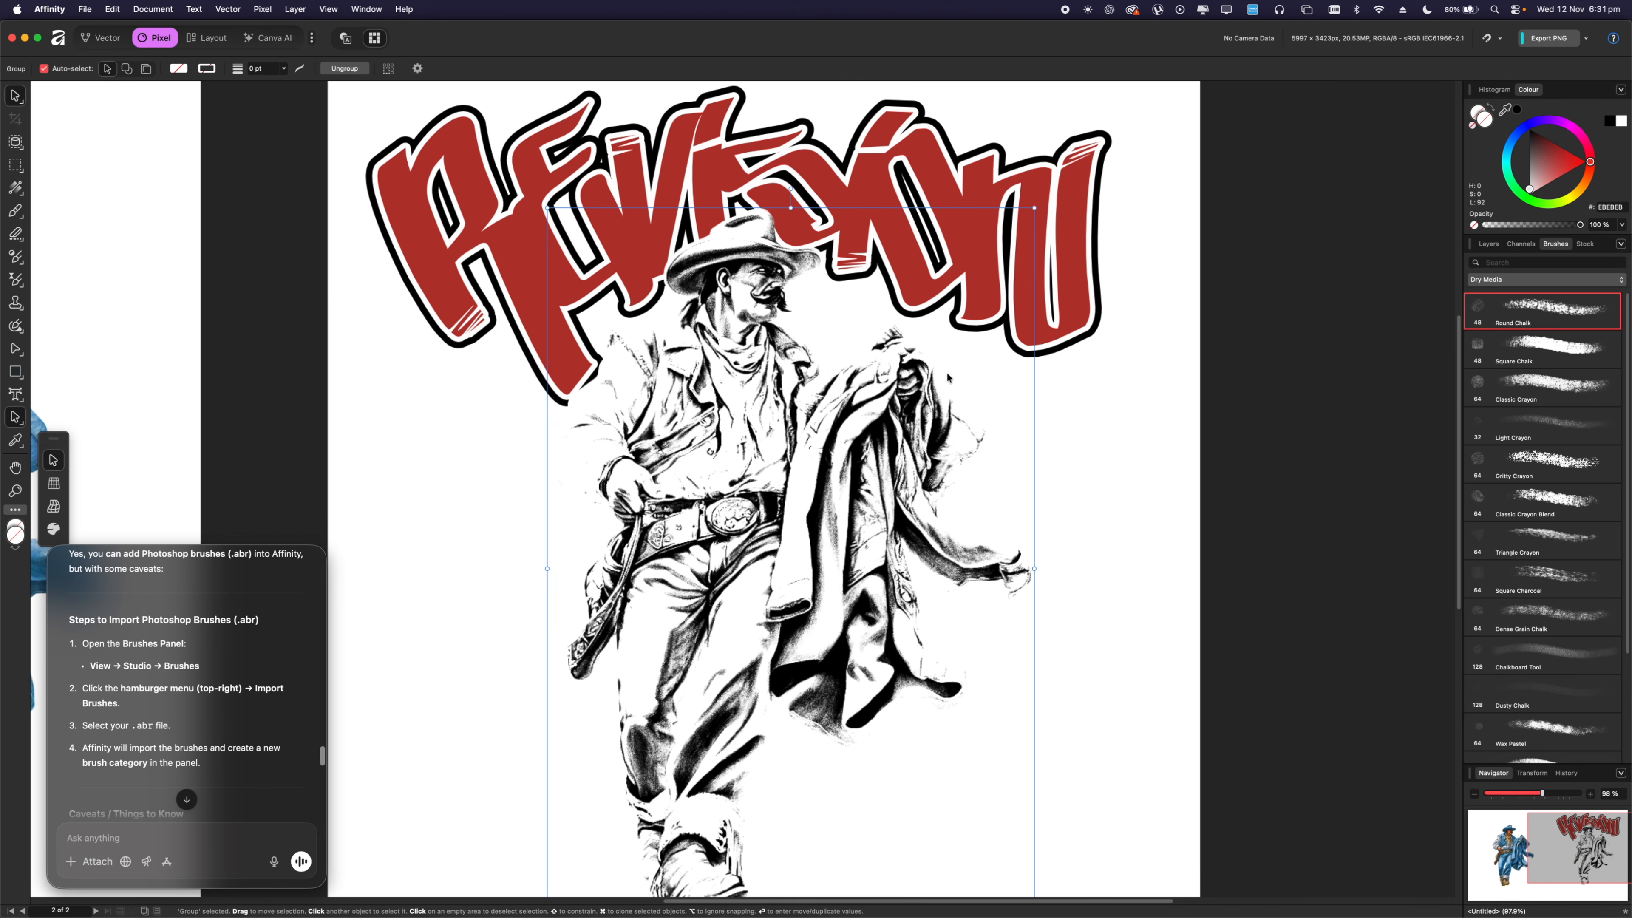
scroll(1536, 489, down, 4)
scroll(1527, 514, up, 4)
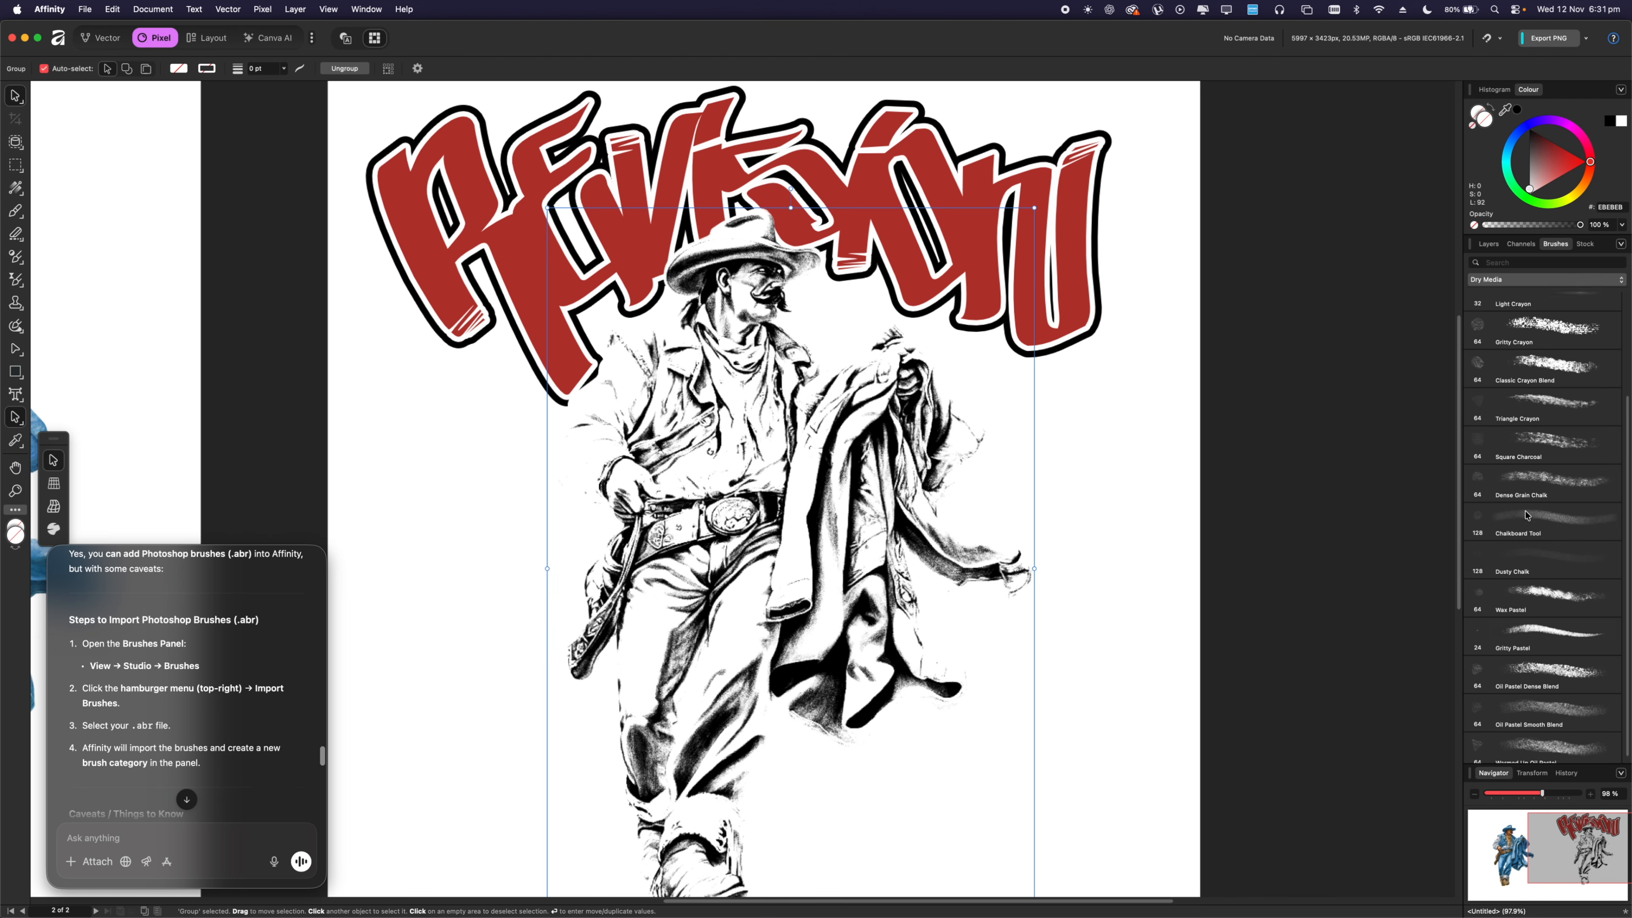
Add a mask to the REVISION lettering group and invert it to white.
click(1488, 244)
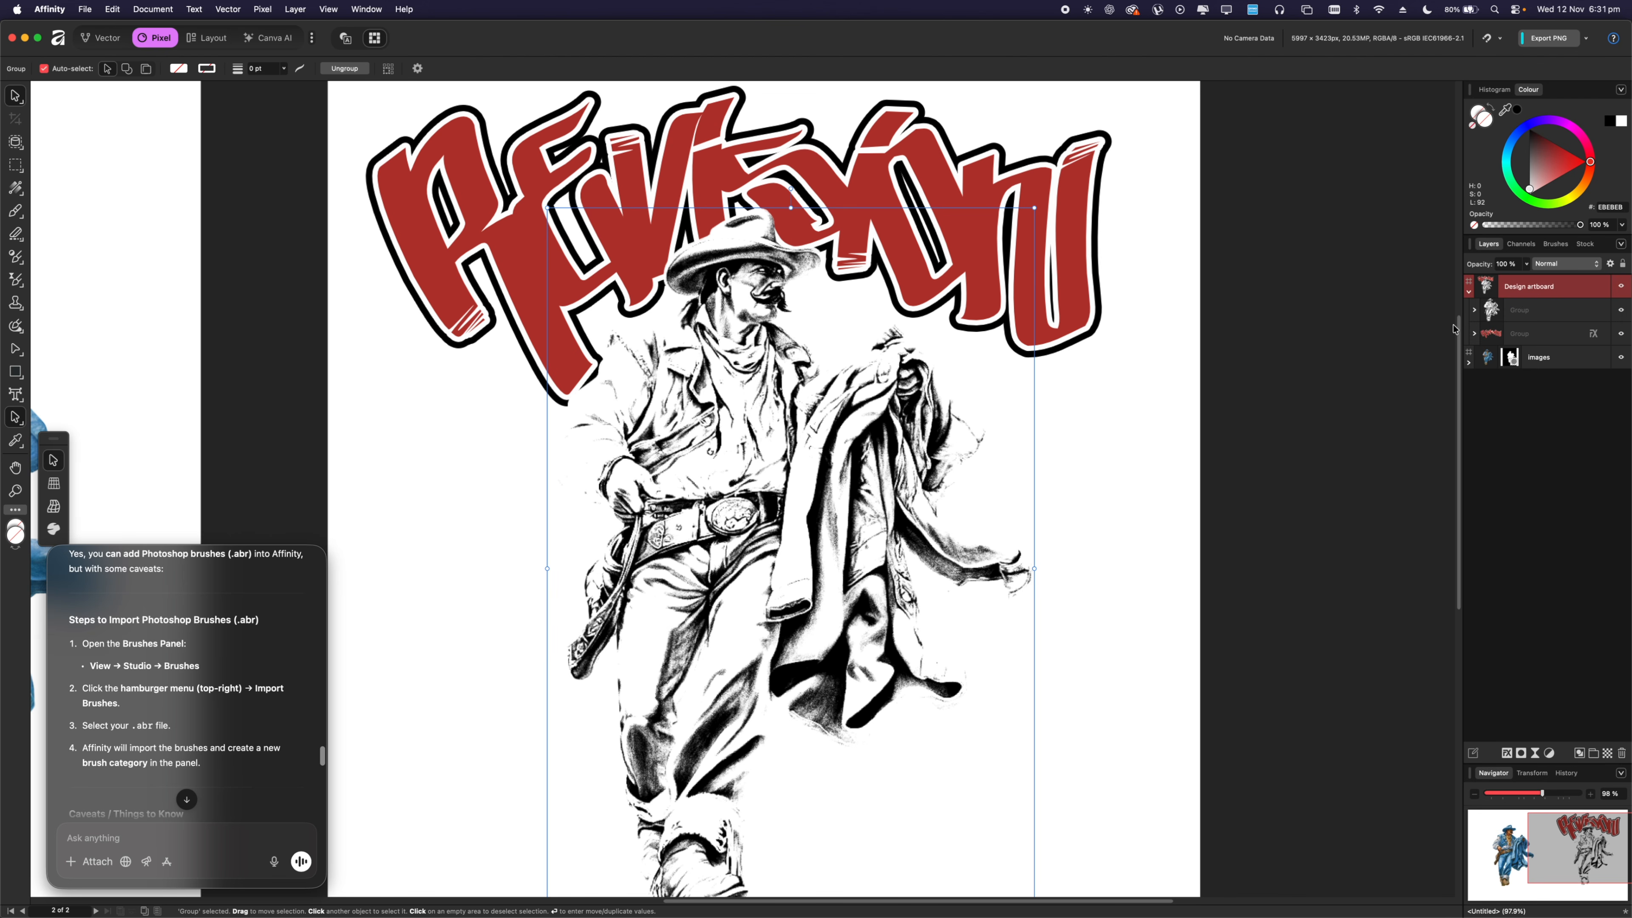
click(1524, 330)
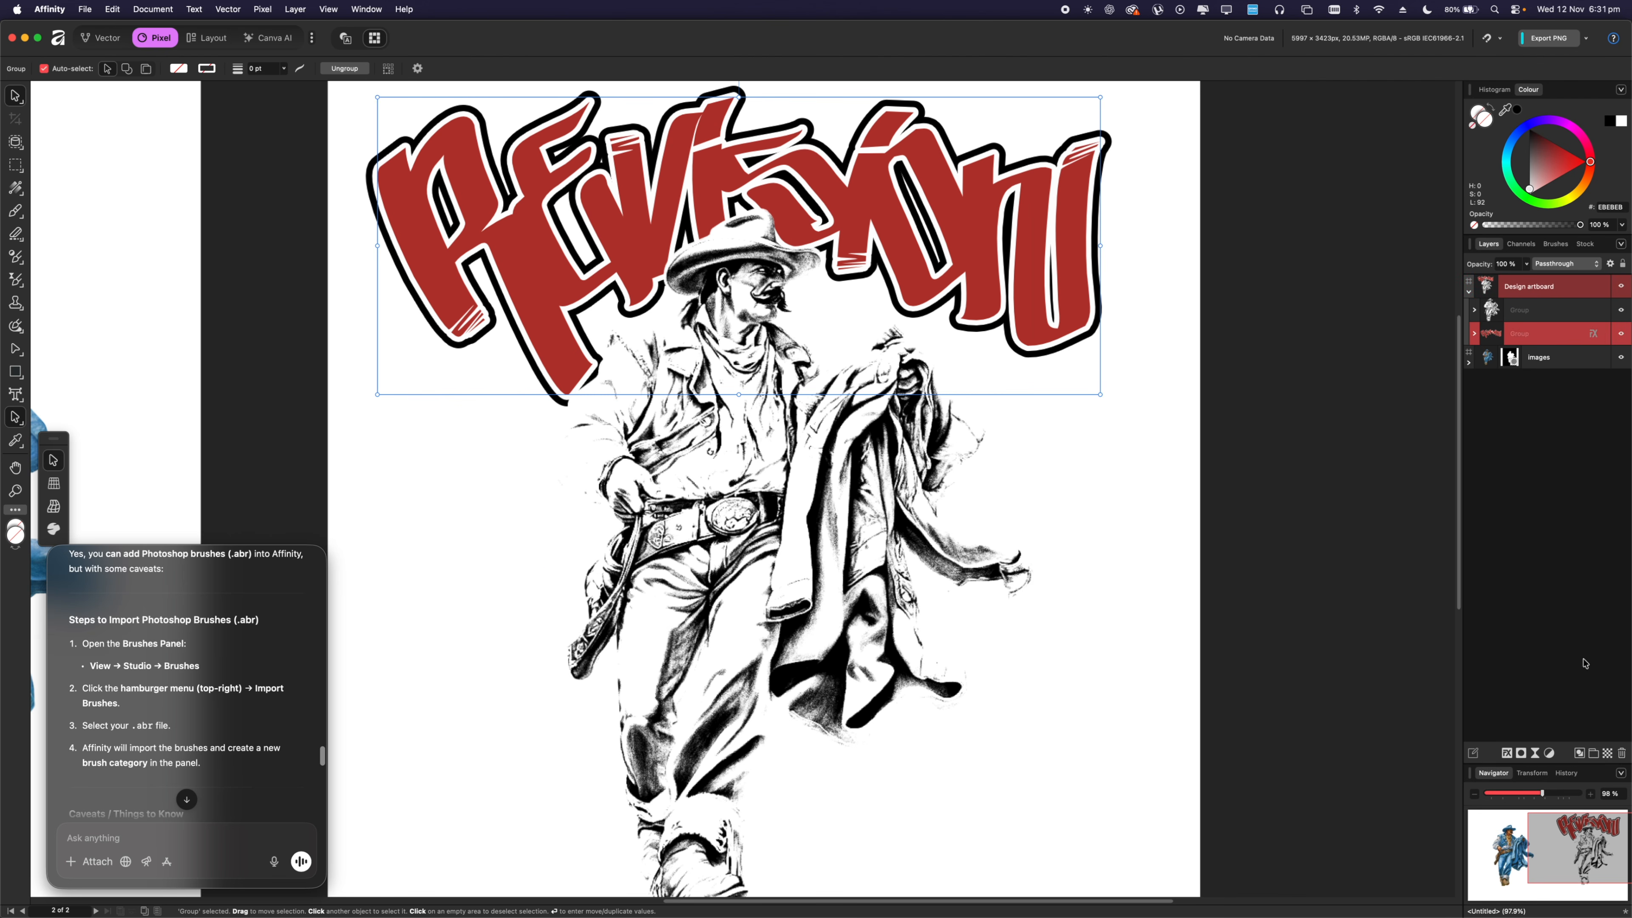
click(1521, 753)
scroll(748, 154, up, 3)
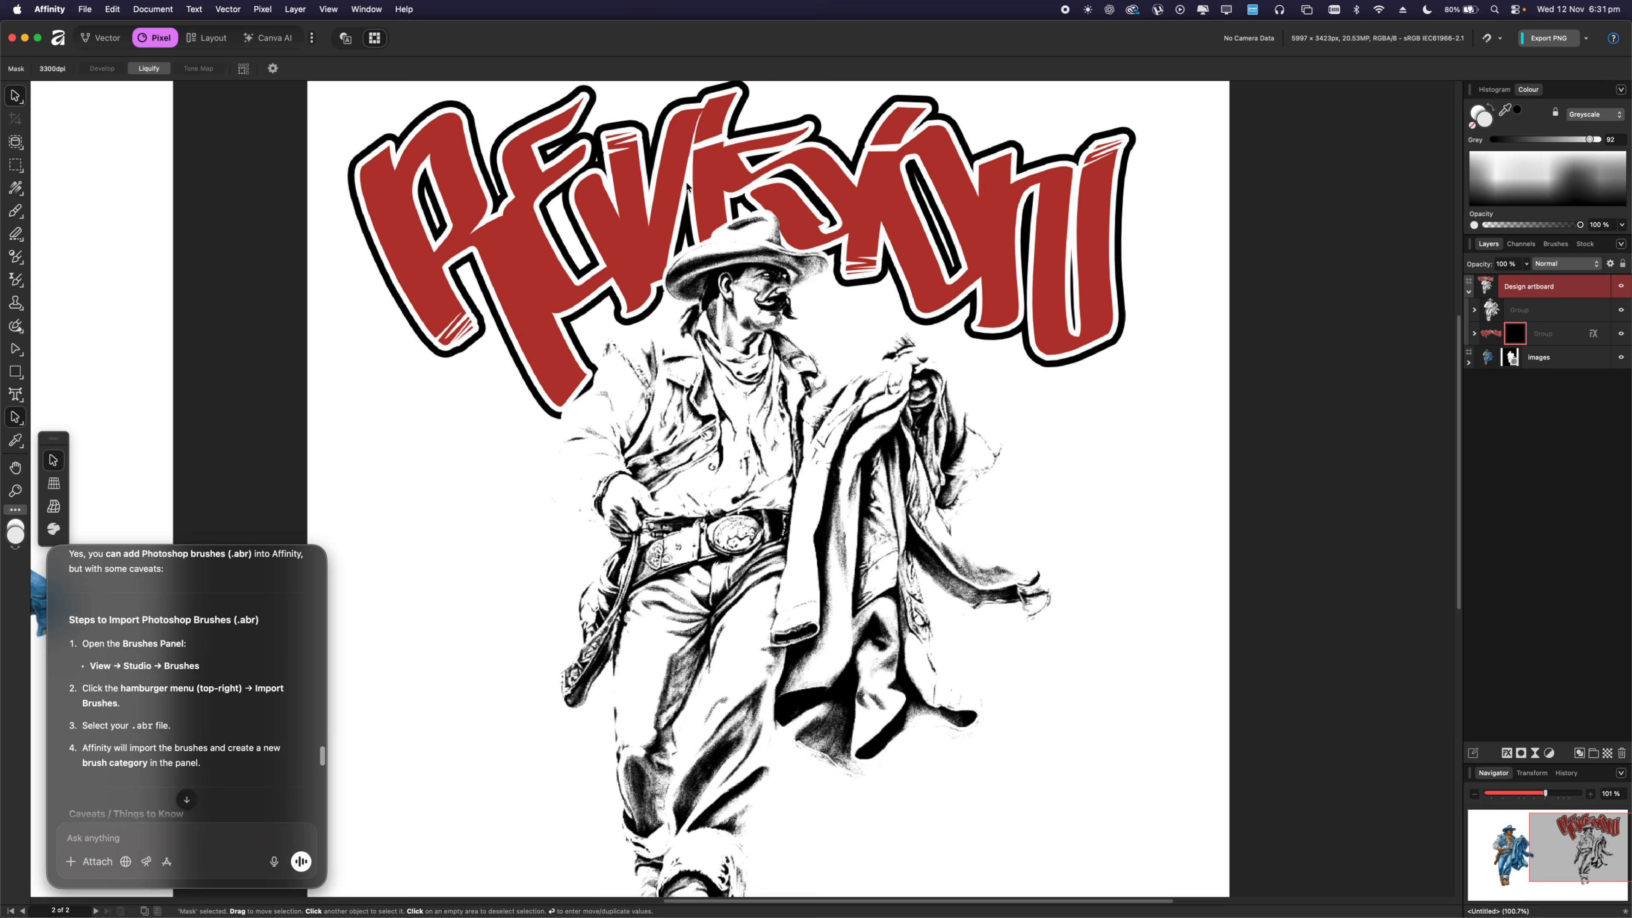
key(super+i)
Set the Paint Brush colour to black and try a 48 px chalk stroke on the mask across the lettering.
key(b)
scroll(710, 221, down, 3)
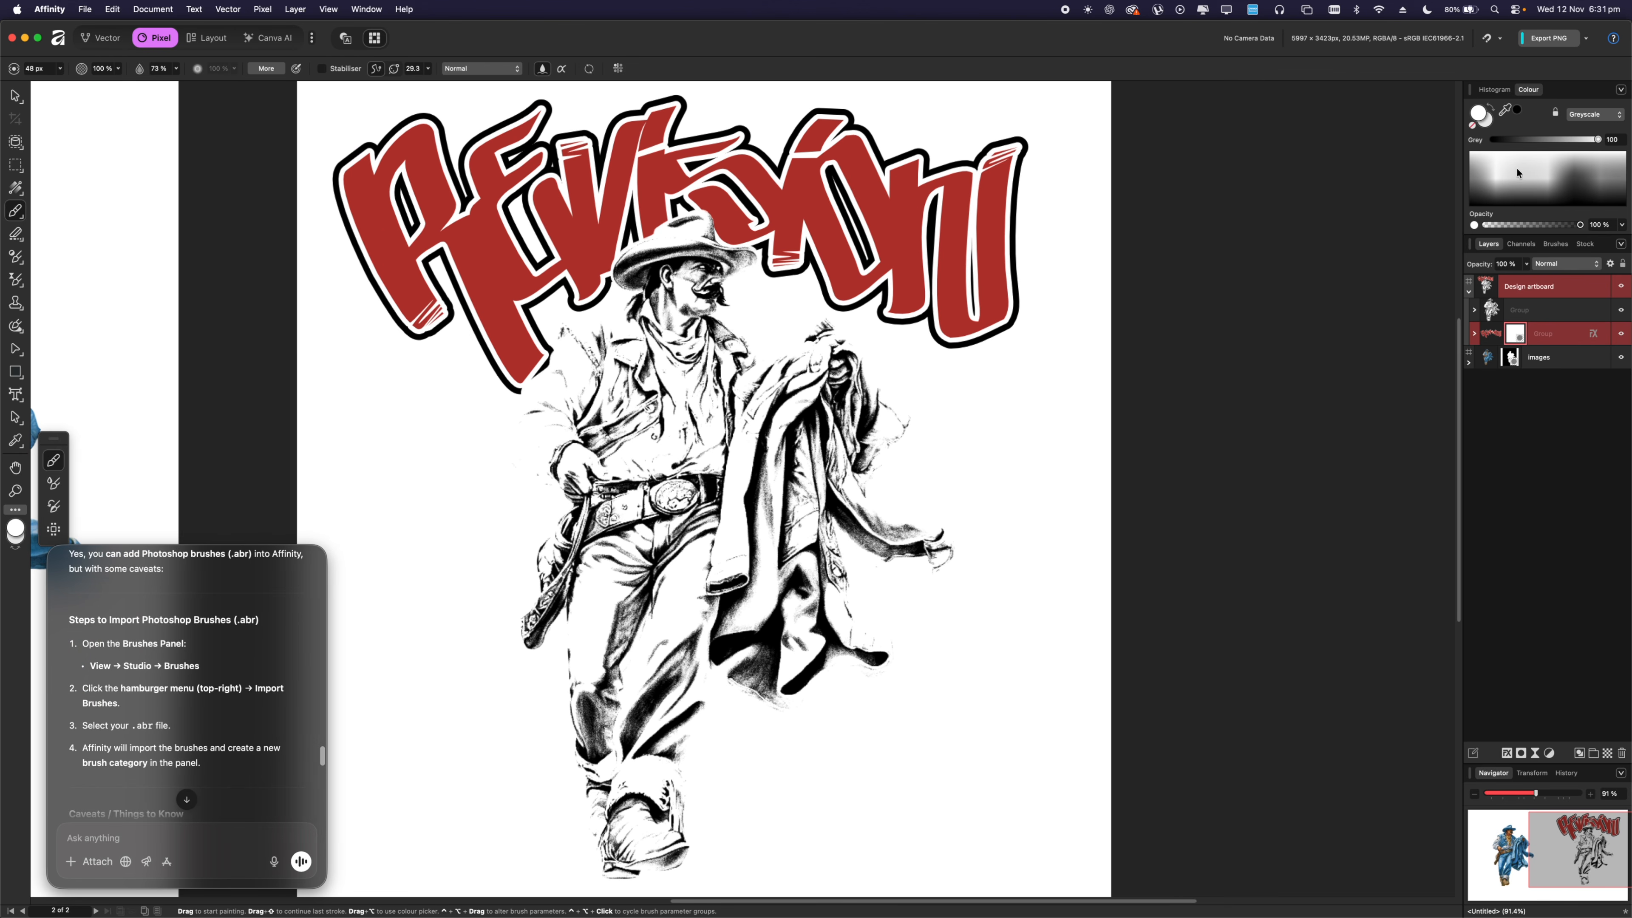
drag(1518, 170, 1486, 211)
mouse_move(698, 168)
mouse_down()
mouse_move(740, 169)
mouse_move(693, 180)
mouse_move(774, 189)
mouse_up()
scroll(774, 188, up, 3)
scroll(773, 188, up, 3)
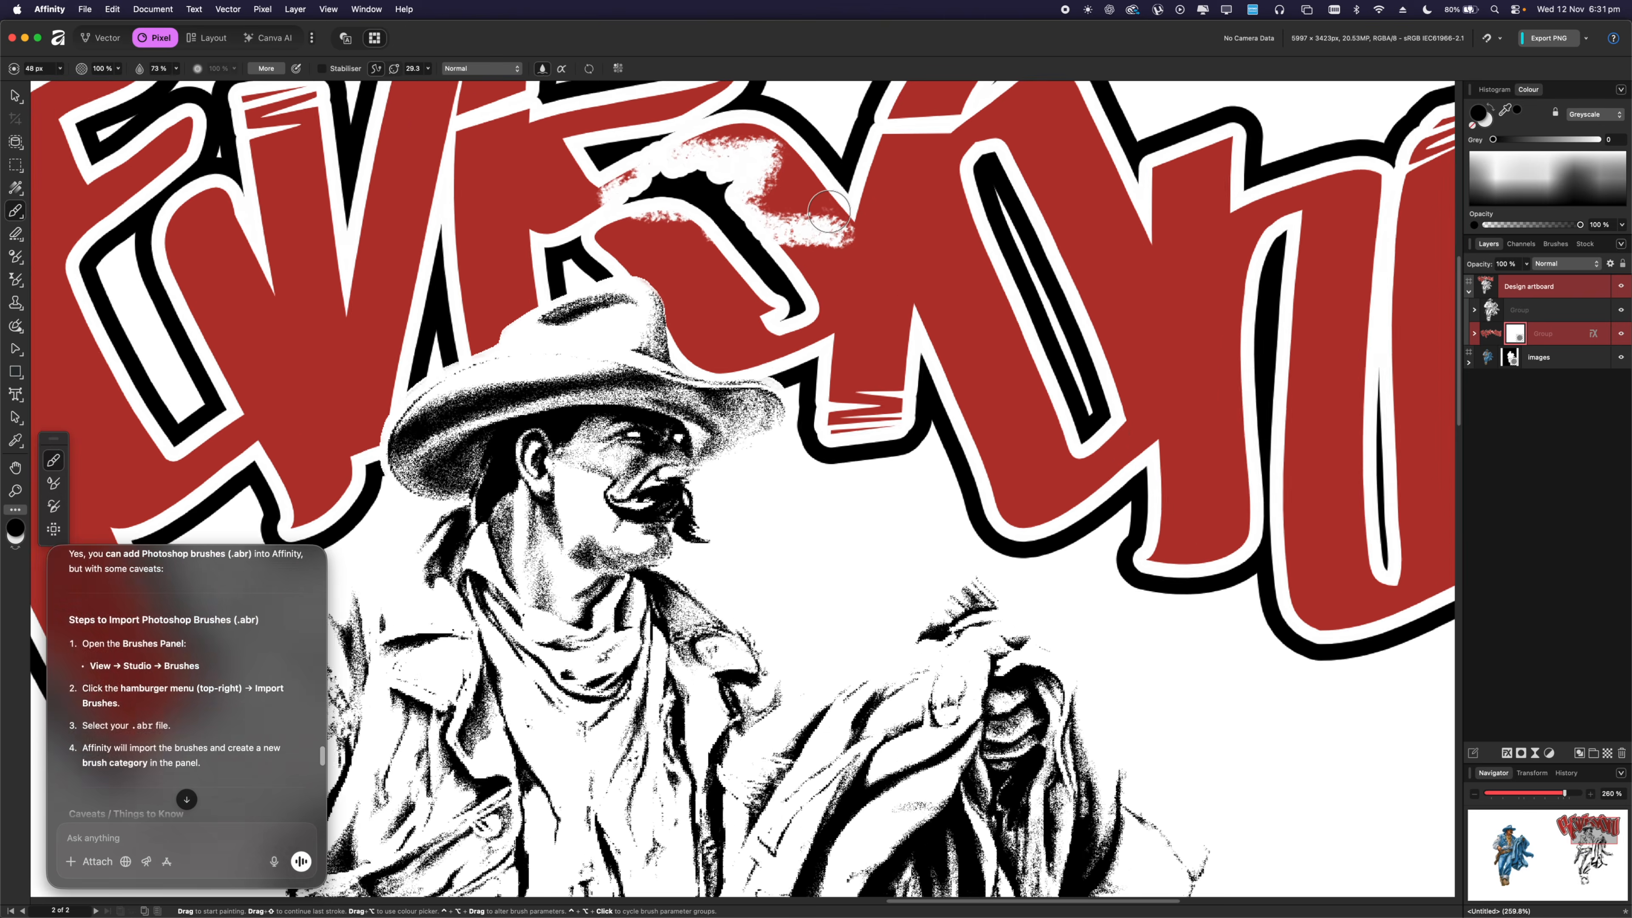
scroll(828, 211, down, 5)
key(super+z)
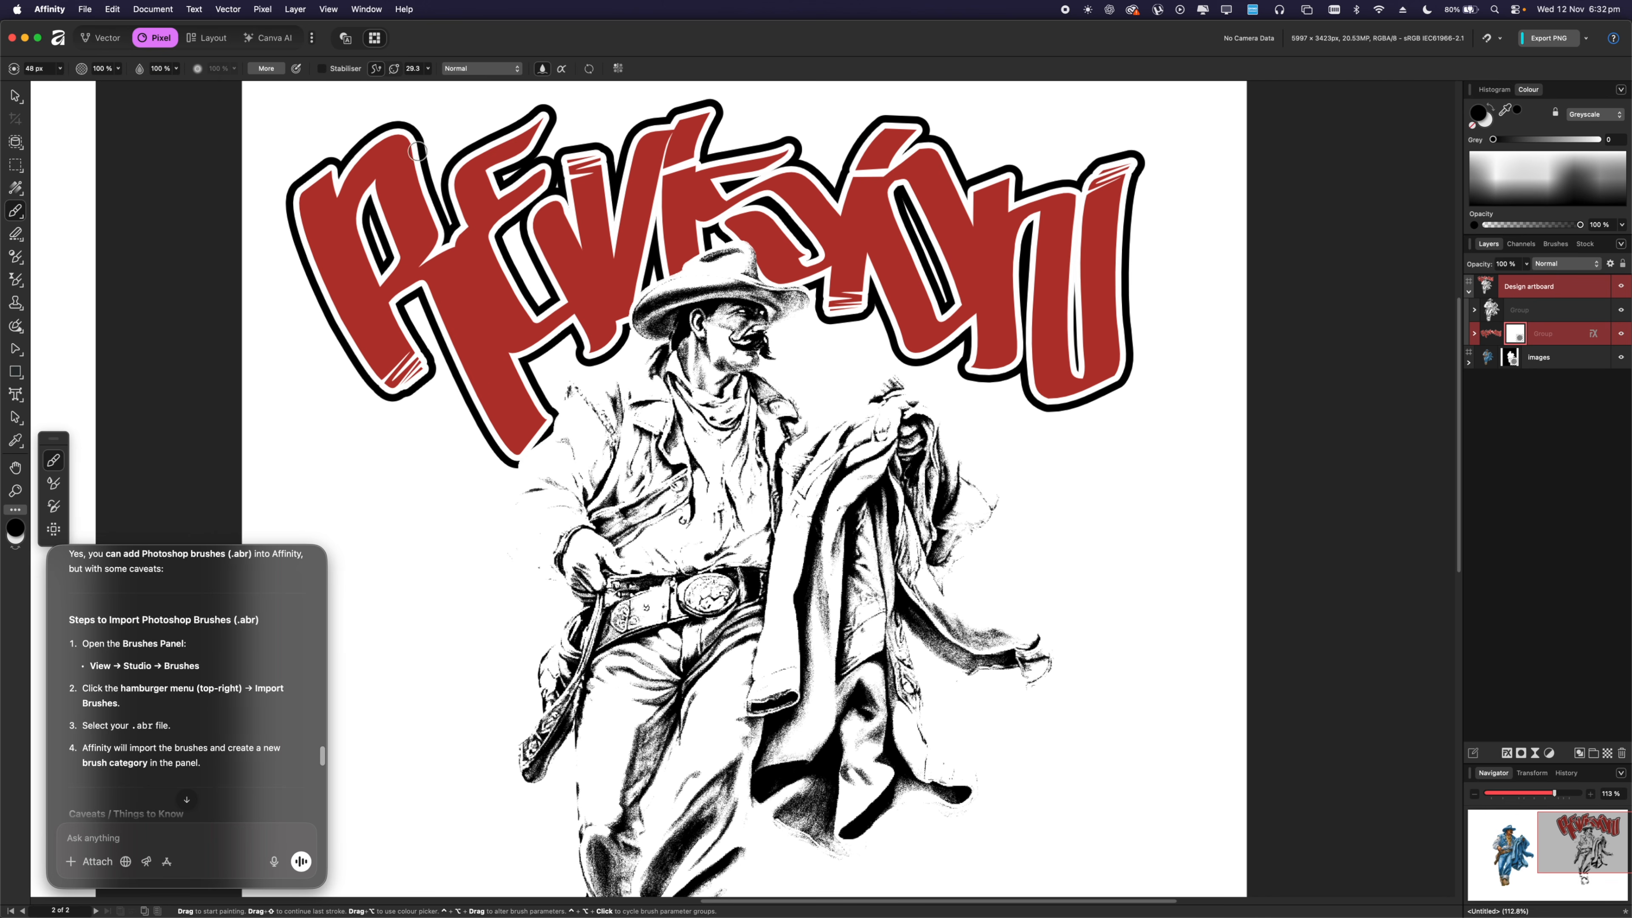
key(super+z)
Set the brush size to 290 px and paint black chalk texture across the lettering's mask to distress the letters.
click(60, 68)
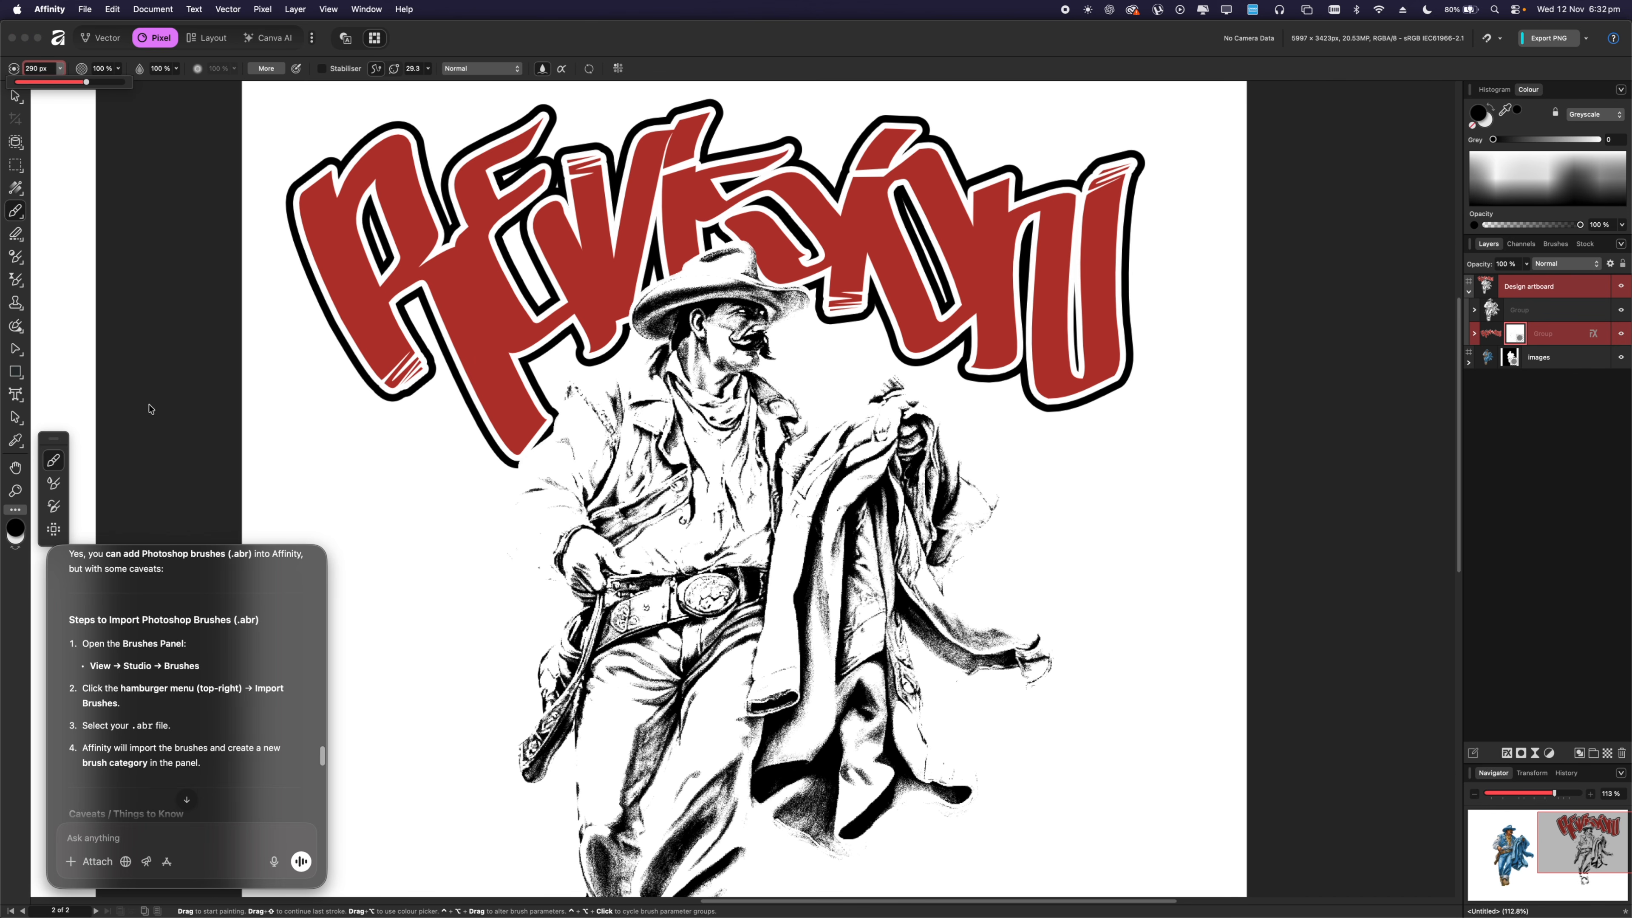
click(62, 559)
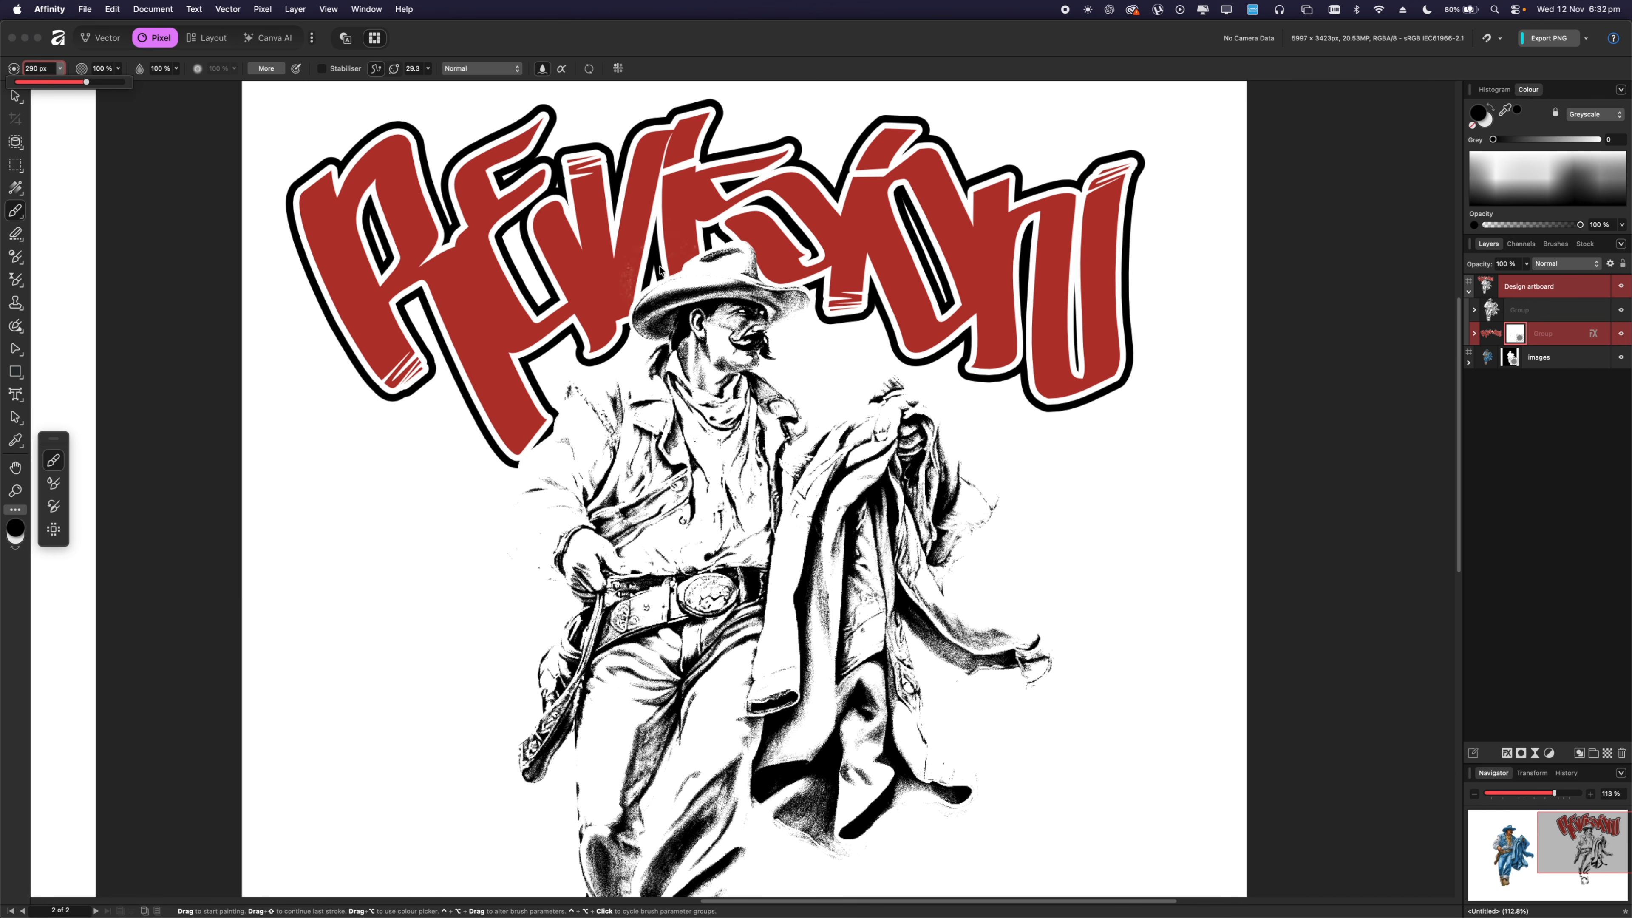
scroll(660, 269, down, 3)
mouse_move(729, 229)
mouse_down()
mouse_move(919, 309)
mouse_move(974, 269)
mouse_move(805, 239)
mouse_move(768, 250)
mouse_up()
key(super+z)
key(super+z)
mouse_move(478, 331)
mouse_down()
mouse_move(639, 176)
mouse_move(529, 211)
mouse_move(501, 240)
mouse_move(576, 276)
mouse_move(609, 327)
mouse_up()
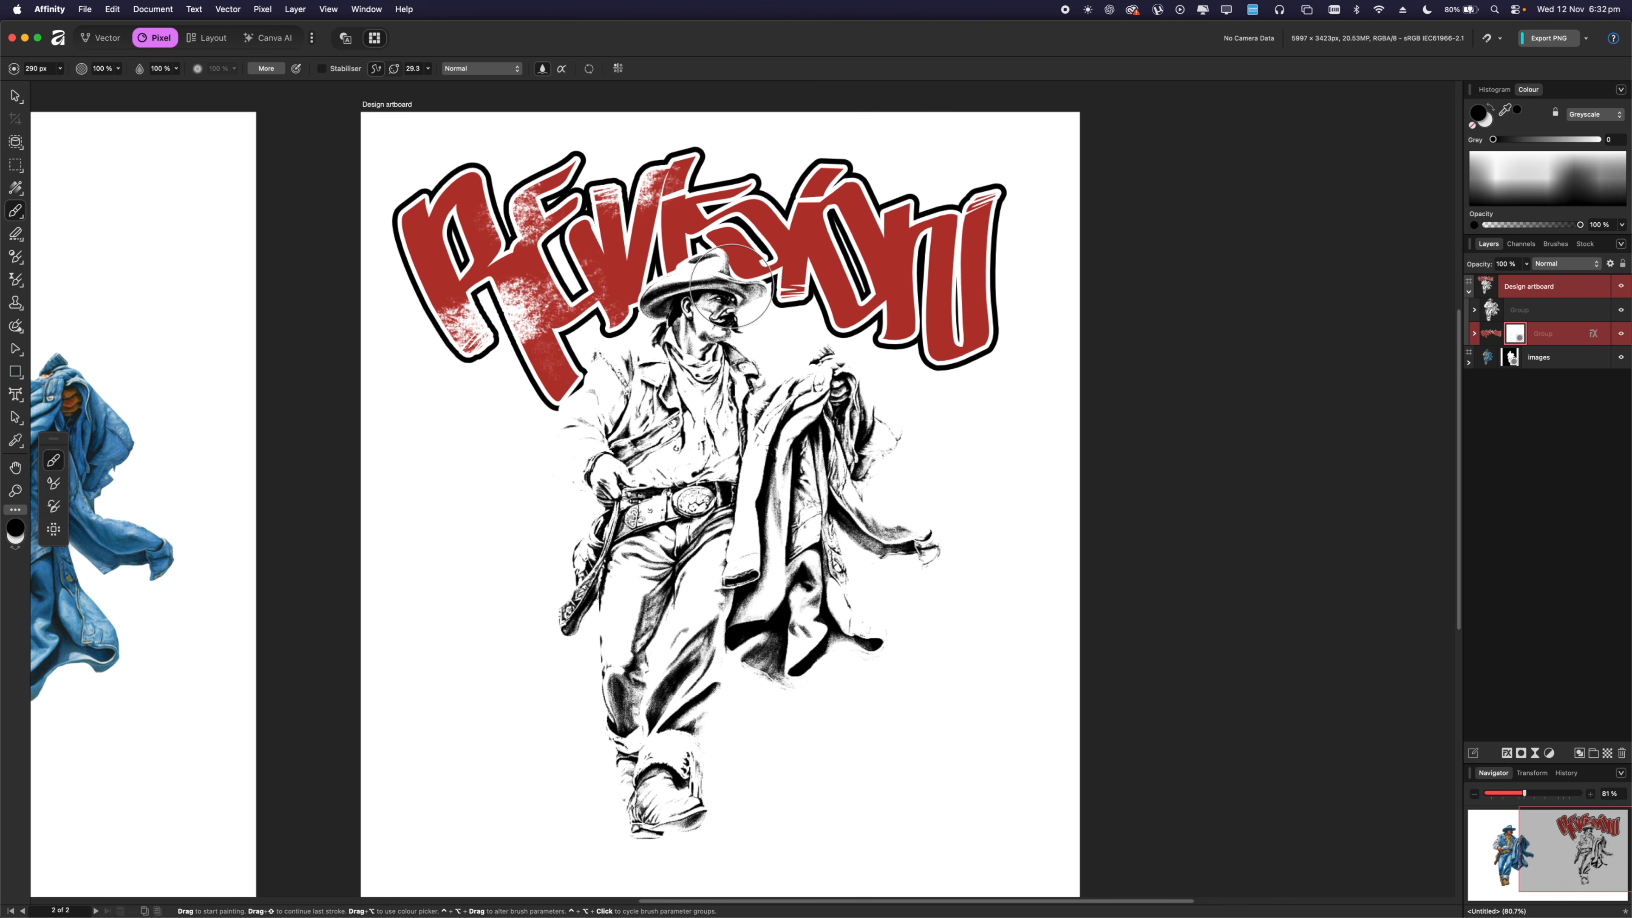
mouse_move(730, 283)
mouse_down()
mouse_move(828, 210)
mouse_move(821, 184)
mouse_move(980, 228)
mouse_move(1008, 257)
mouse_move(930, 374)
mouse_move(771, 305)
mouse_move(838, 301)
mouse_move(910, 199)
mouse_move(848, 279)
mouse_up()
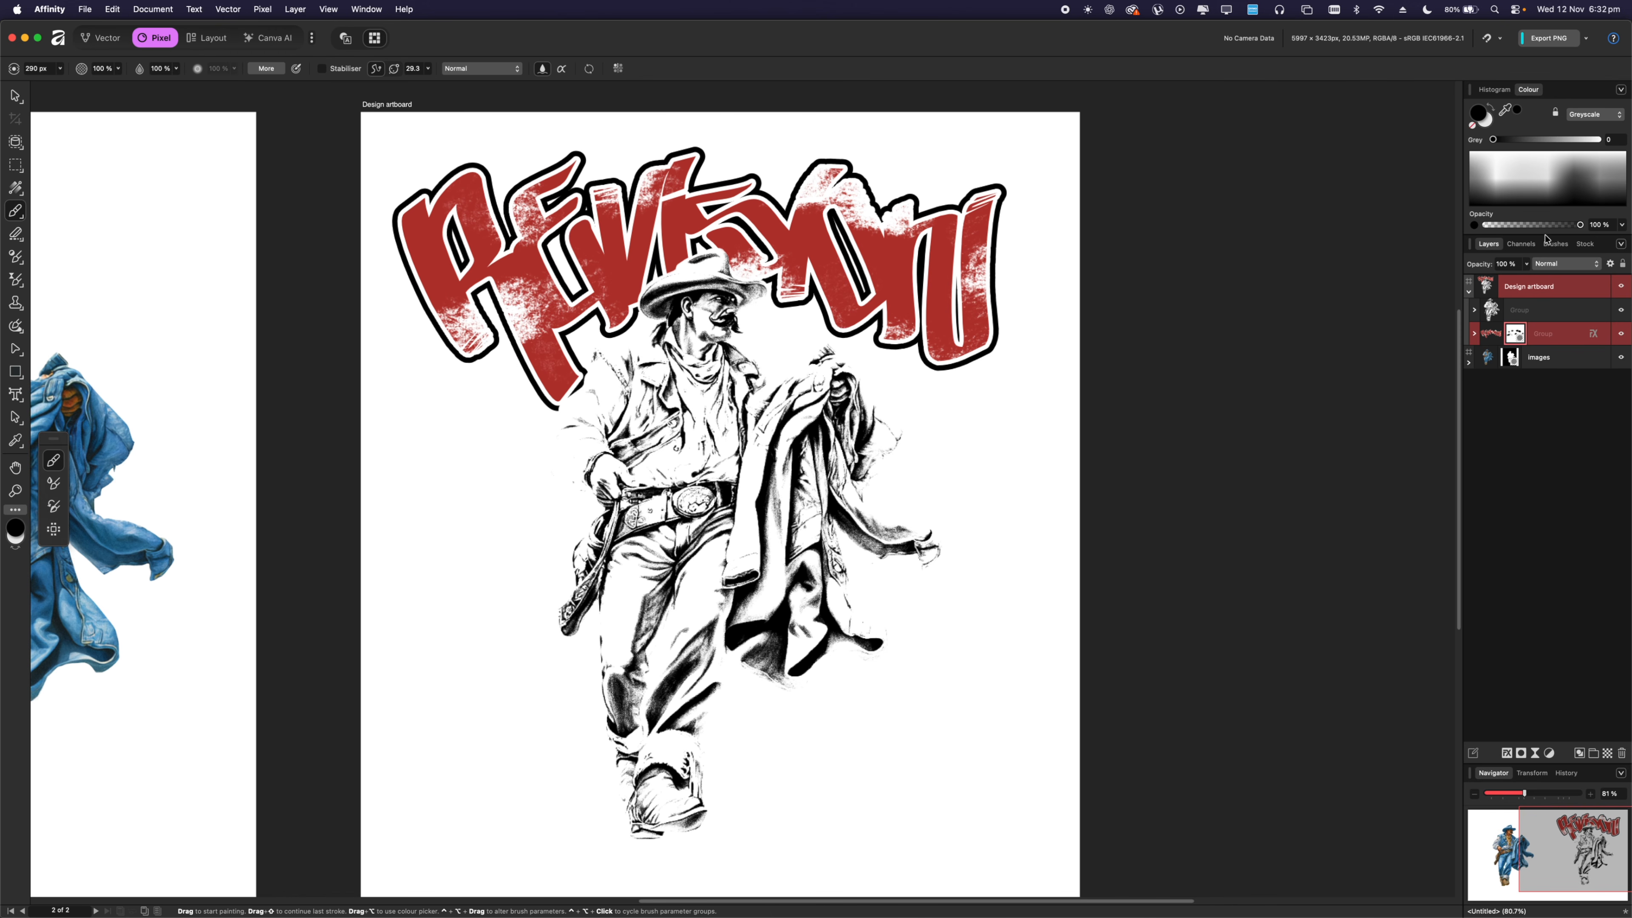
click(1549, 250)
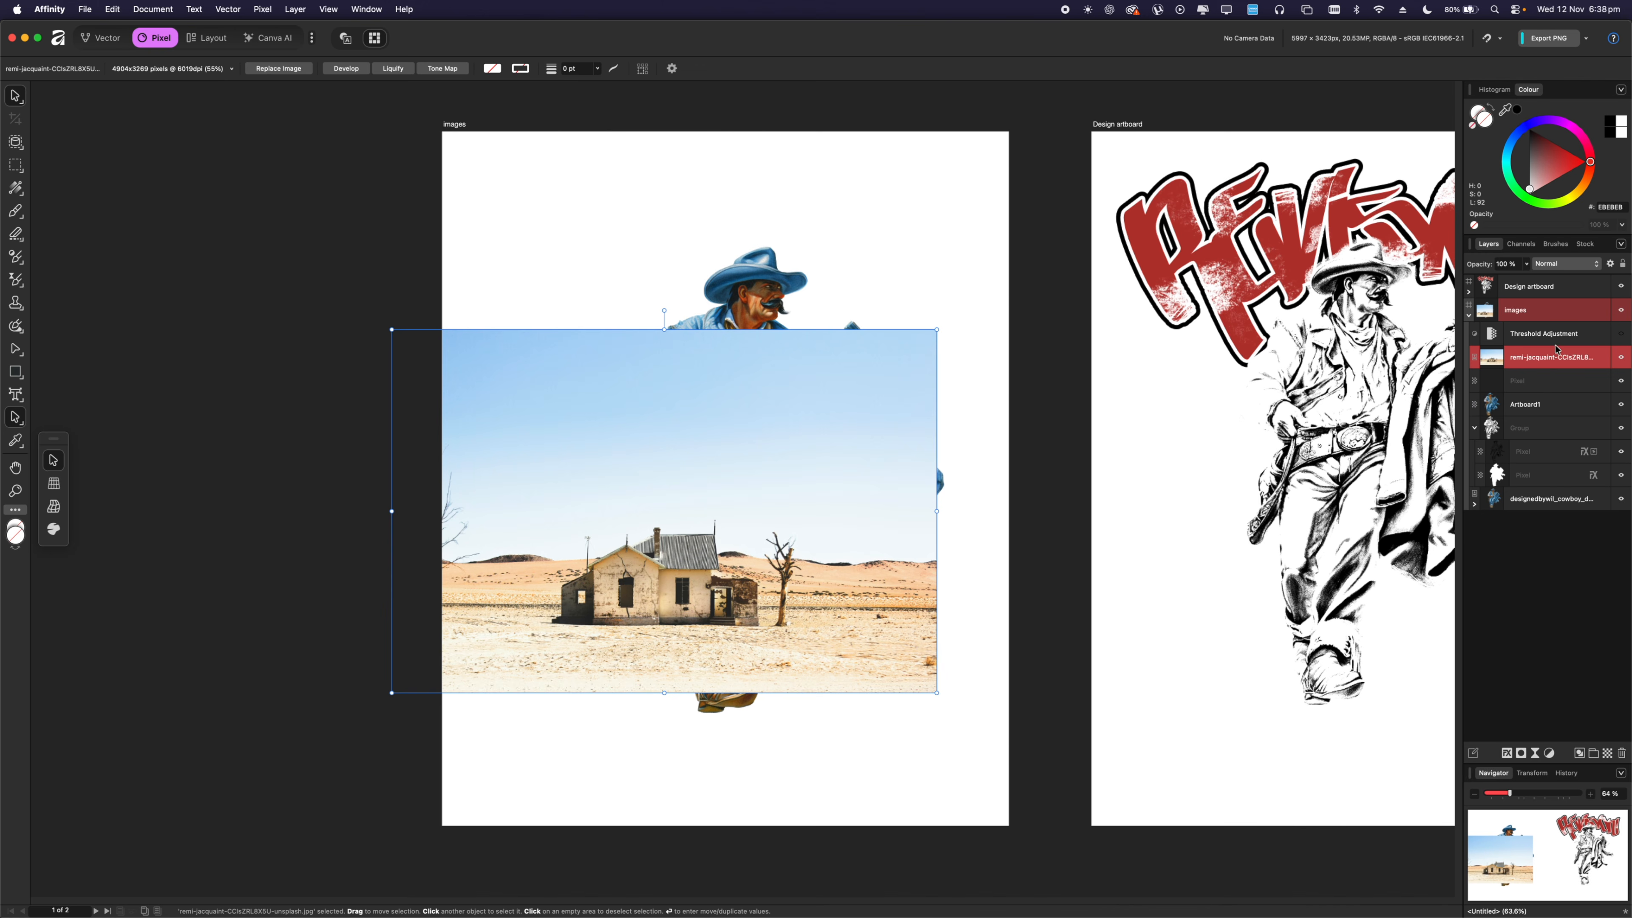
Turn on the Threshold Adjustment in the Images artboard and hide every layer beneath the desert house photo.
click(1621, 335)
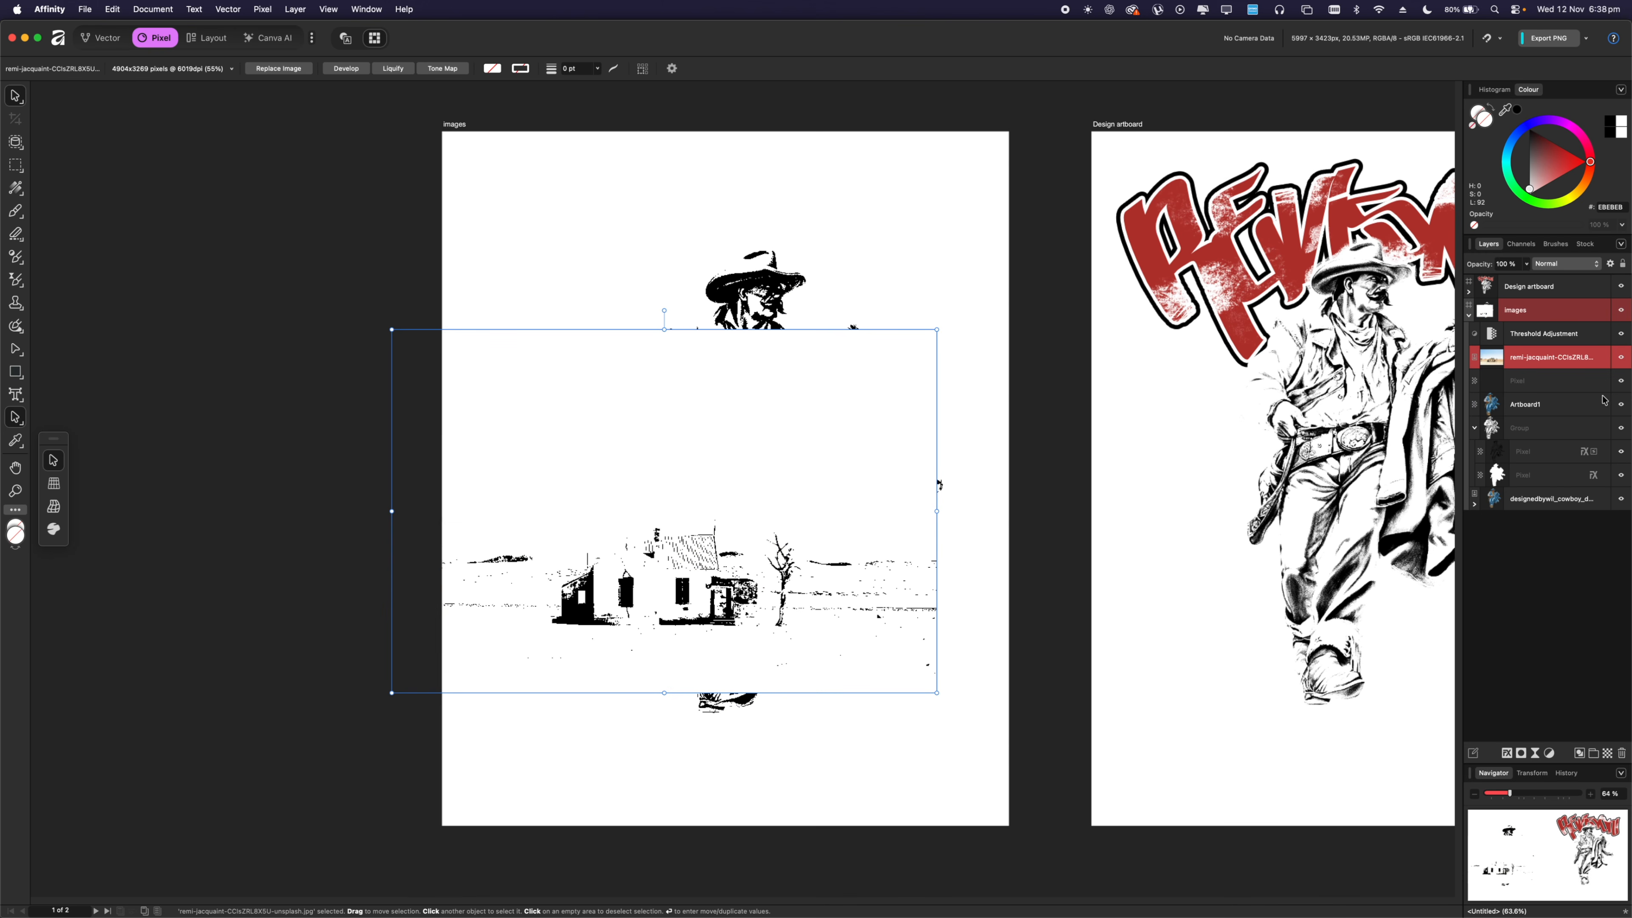
drag(1620, 384, 1622, 505)
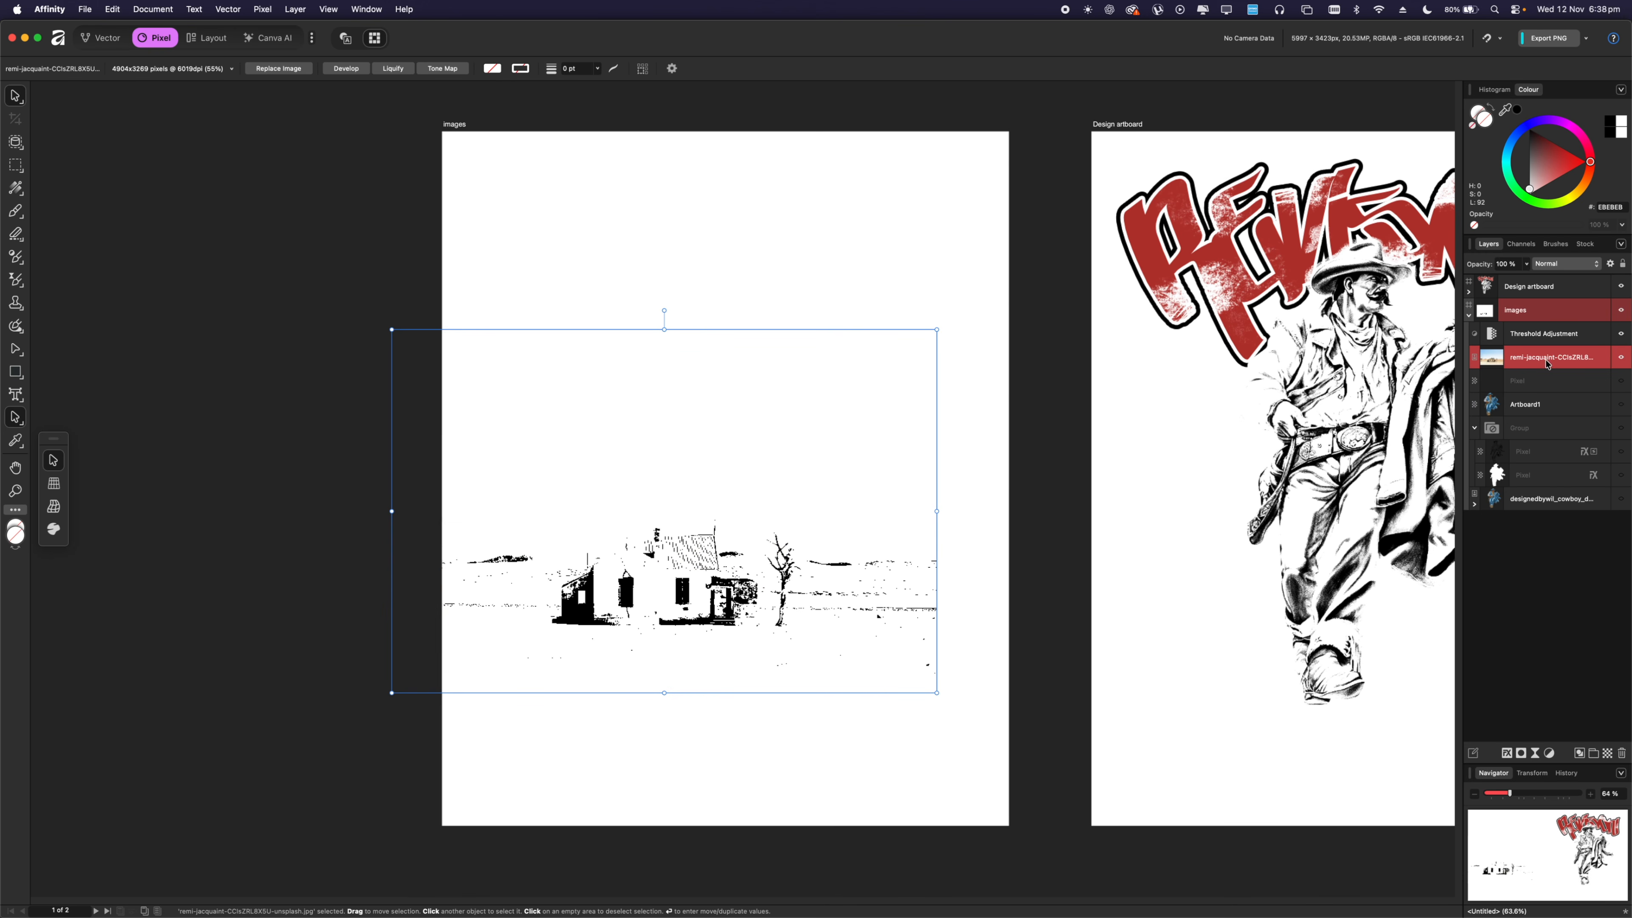
scroll(1026, 517, up, 4)
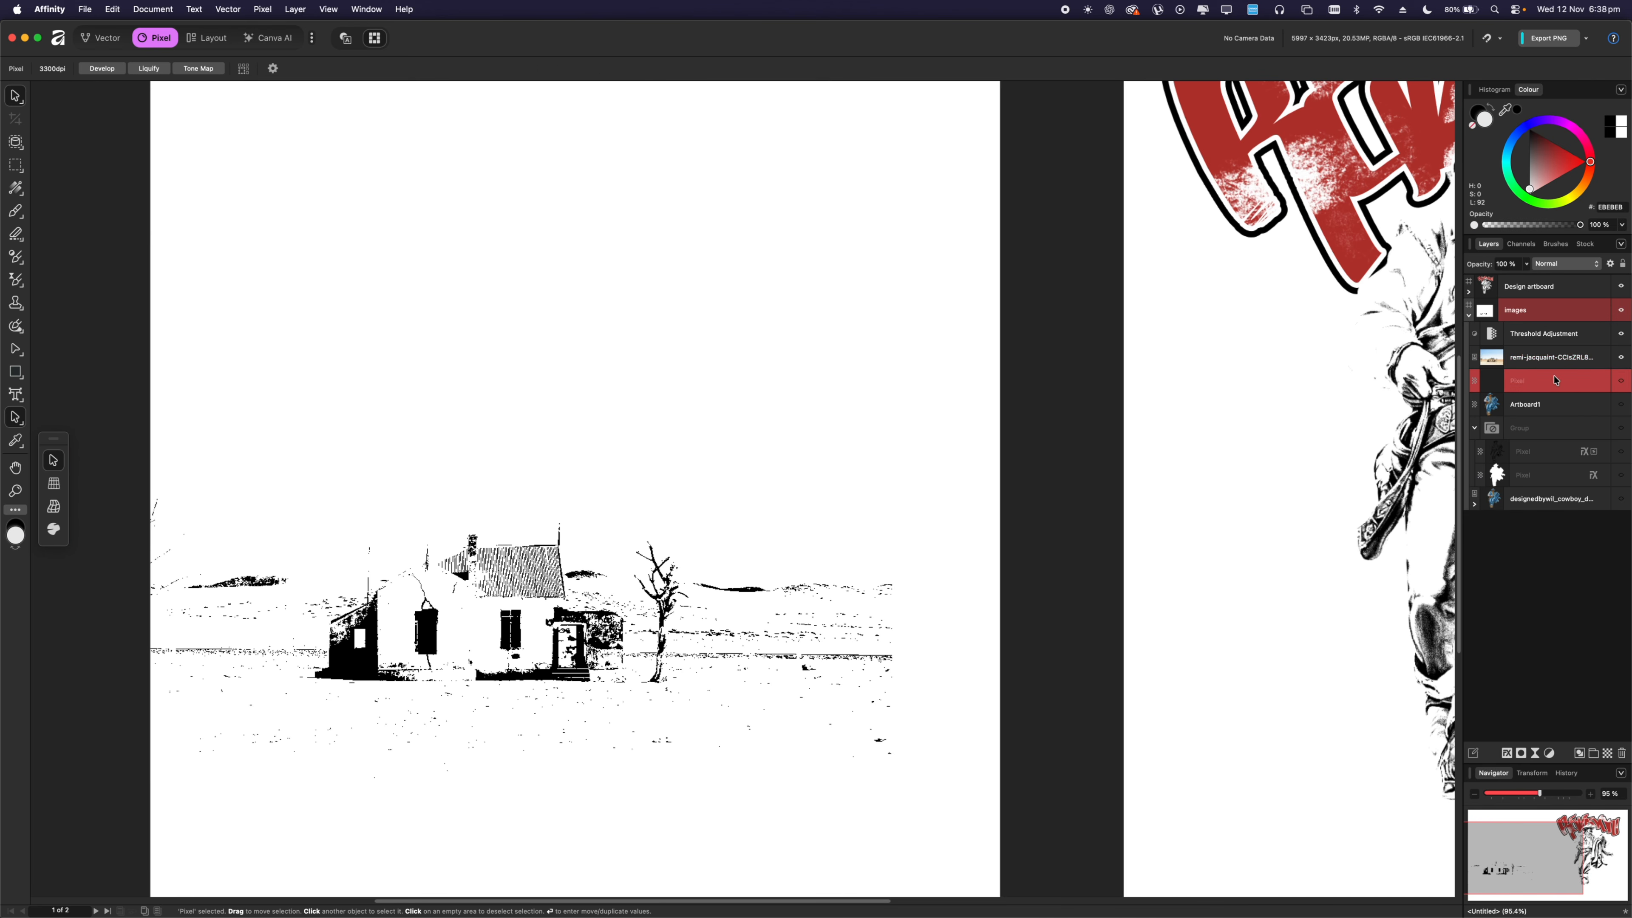
Add a live Add Noise filter to the desert house photo in the Images artboard.
scroll(1056, 376, left, 3)
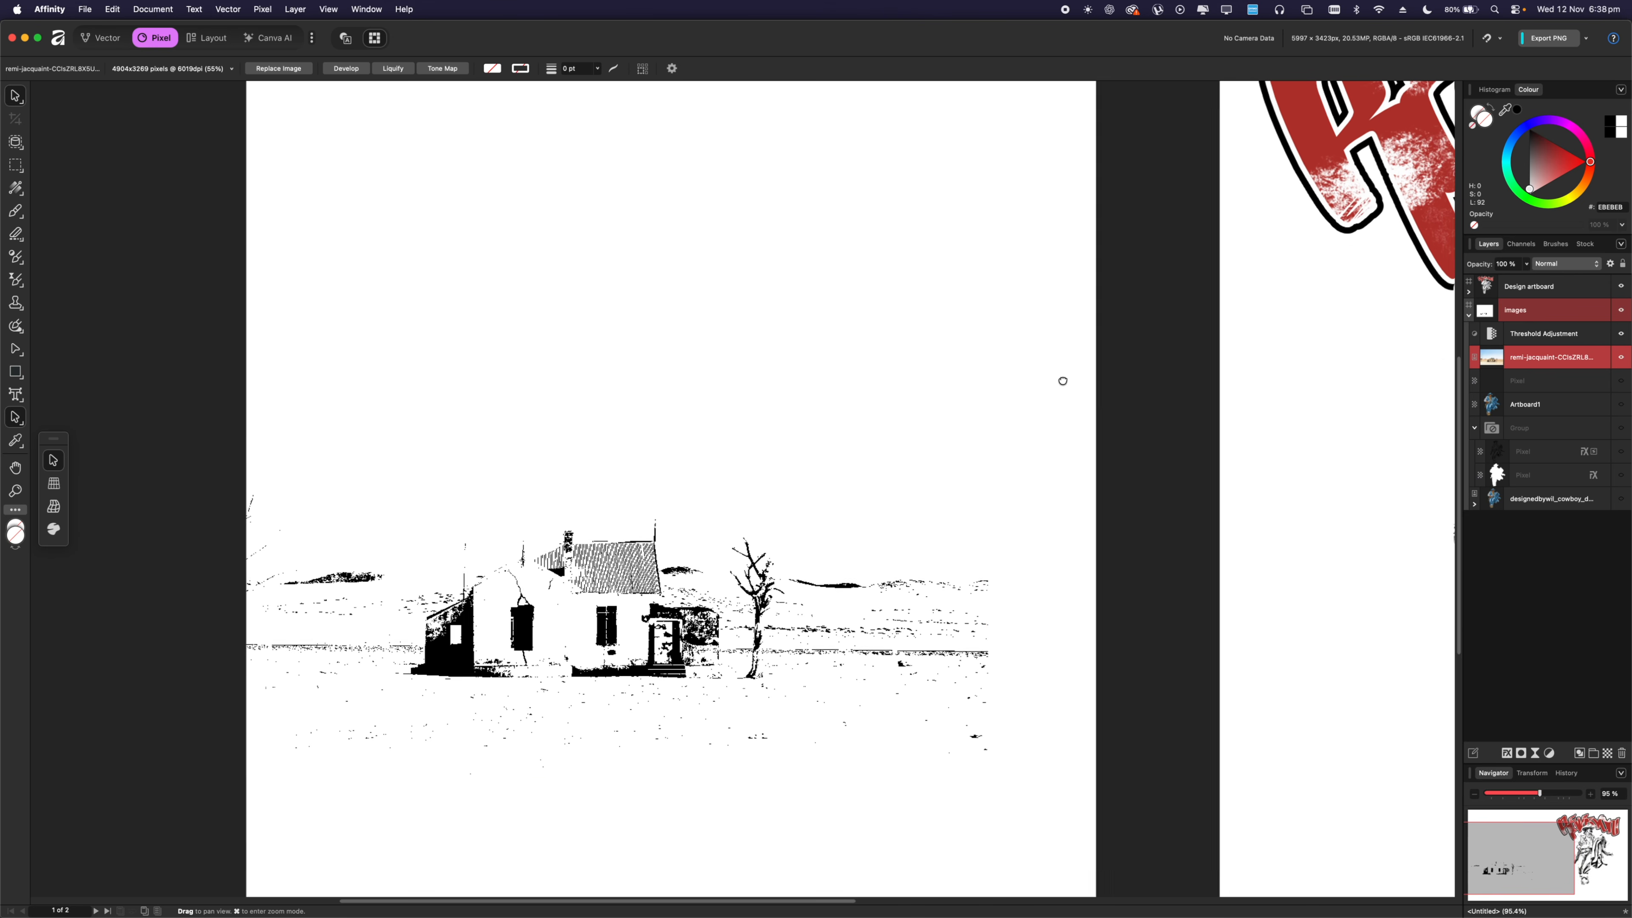
click(1539, 756)
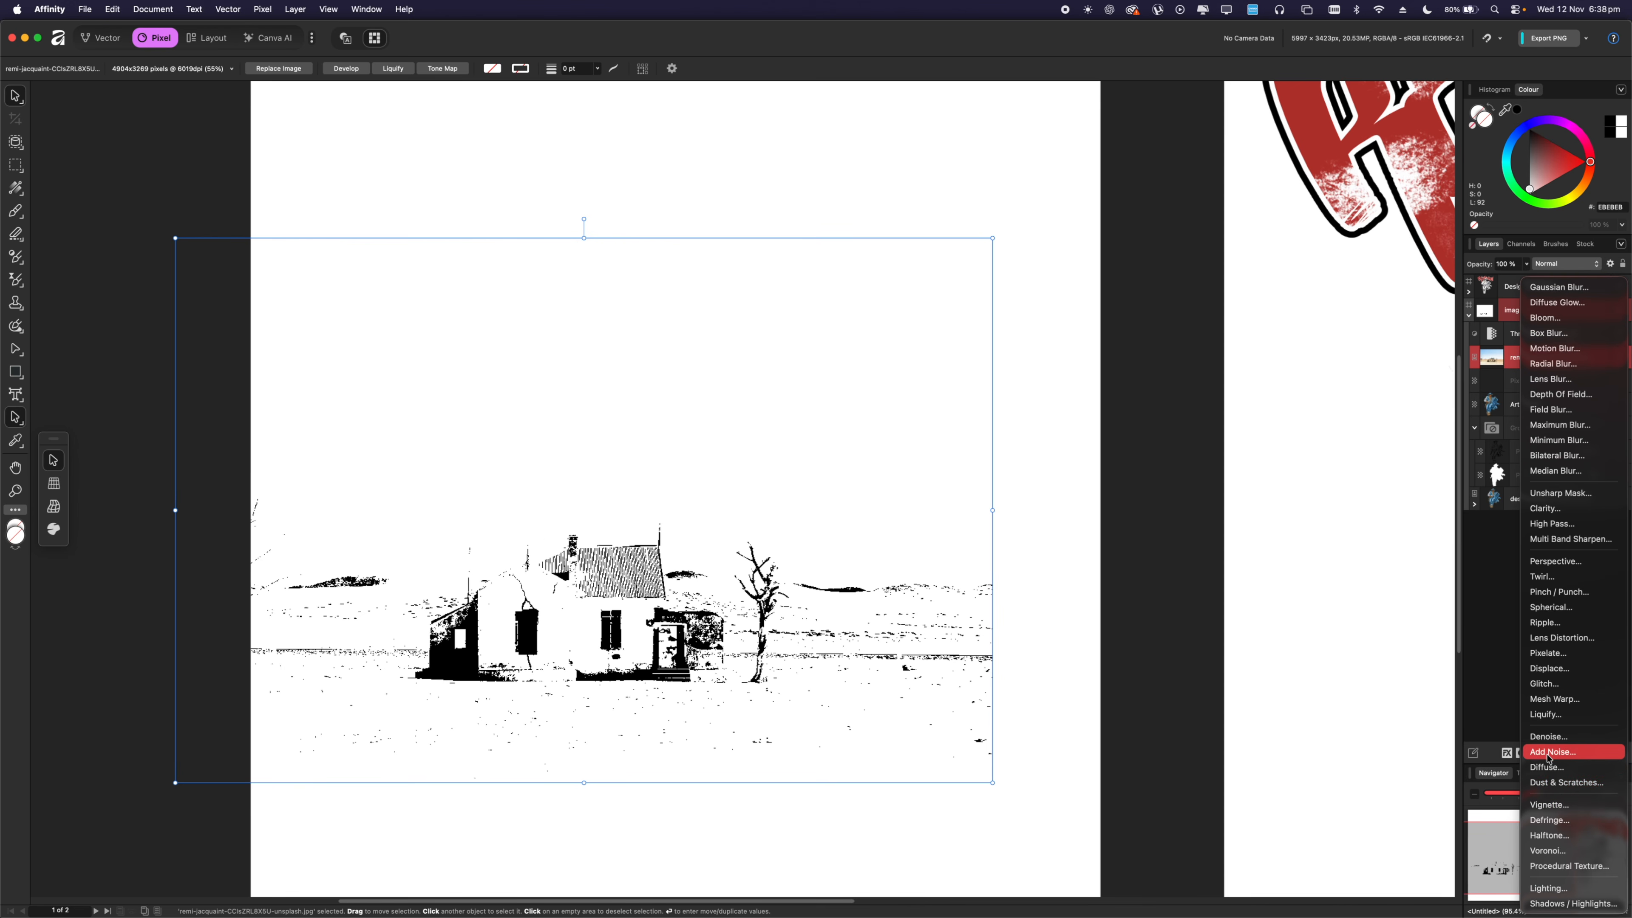
click(1550, 752)
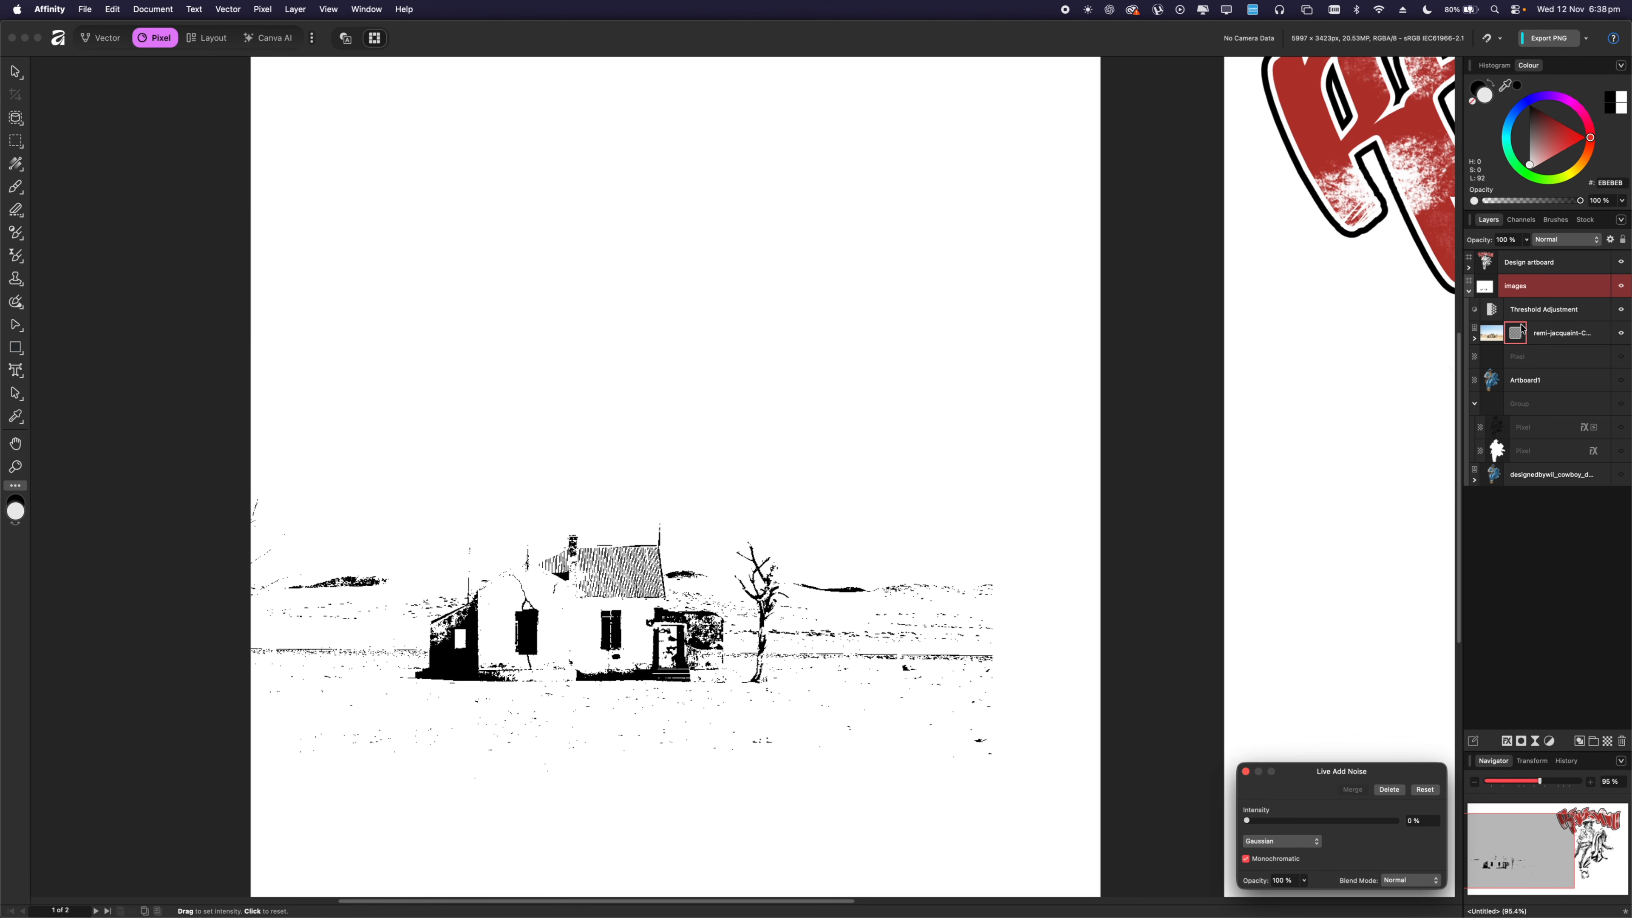
click(1519, 336)
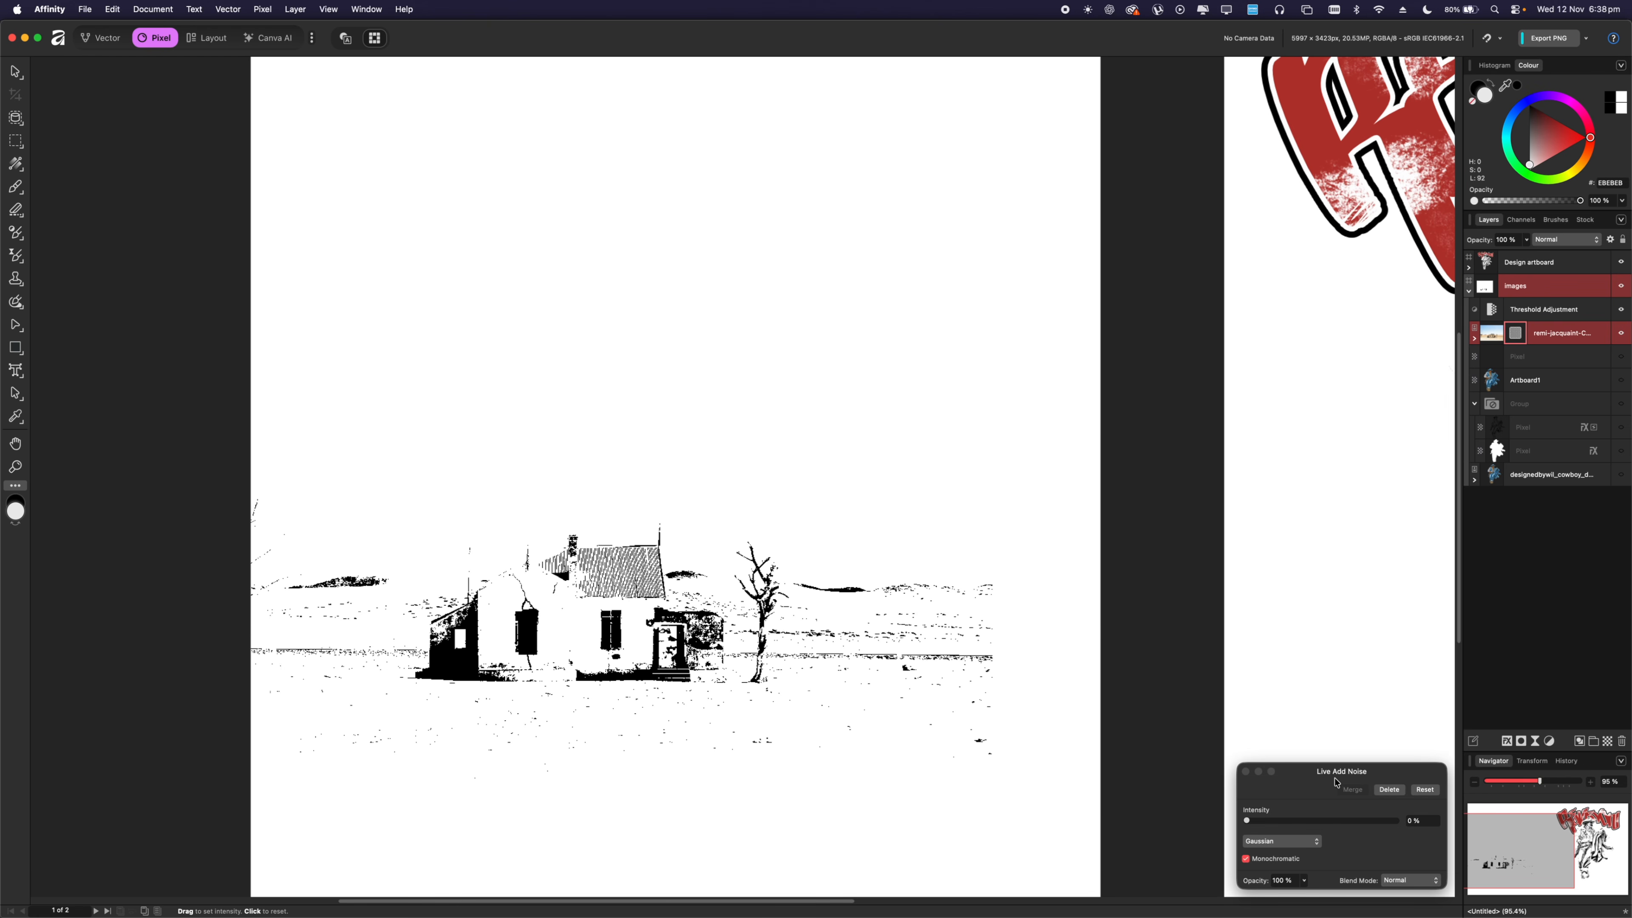
drag(1337, 782, 1090, 456)
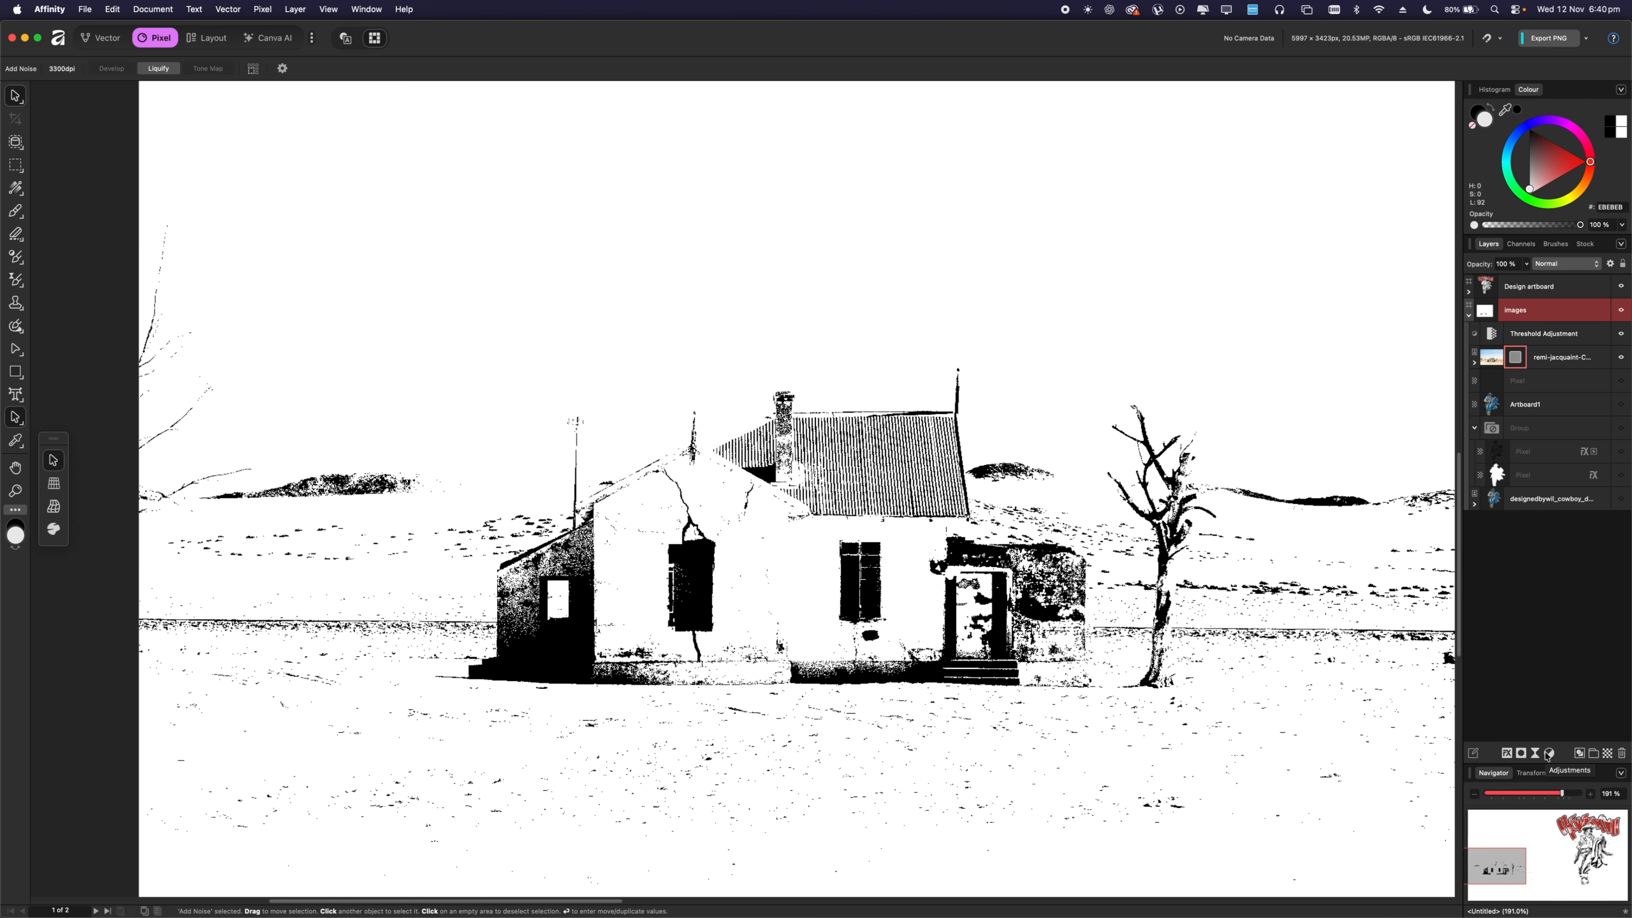
Add a Curves adjustment beneath the Threshold and shape an S-curve with points at about 0.26/0.18 and 0.70/0.77.
click(1547, 754)
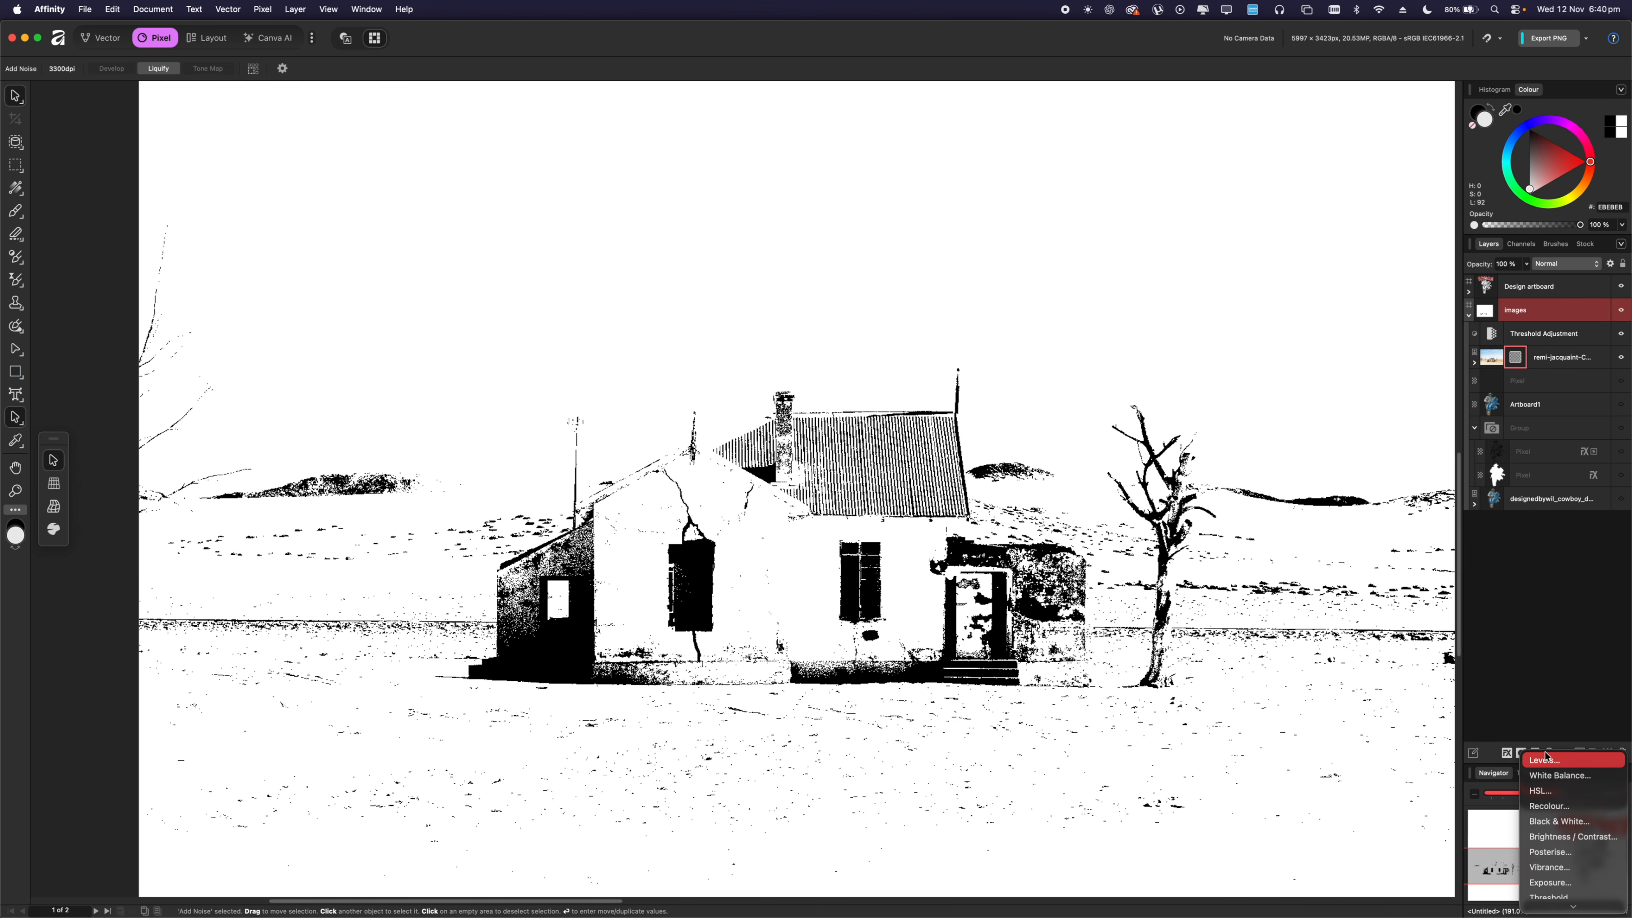
scroll(1546, 755, down, 5)
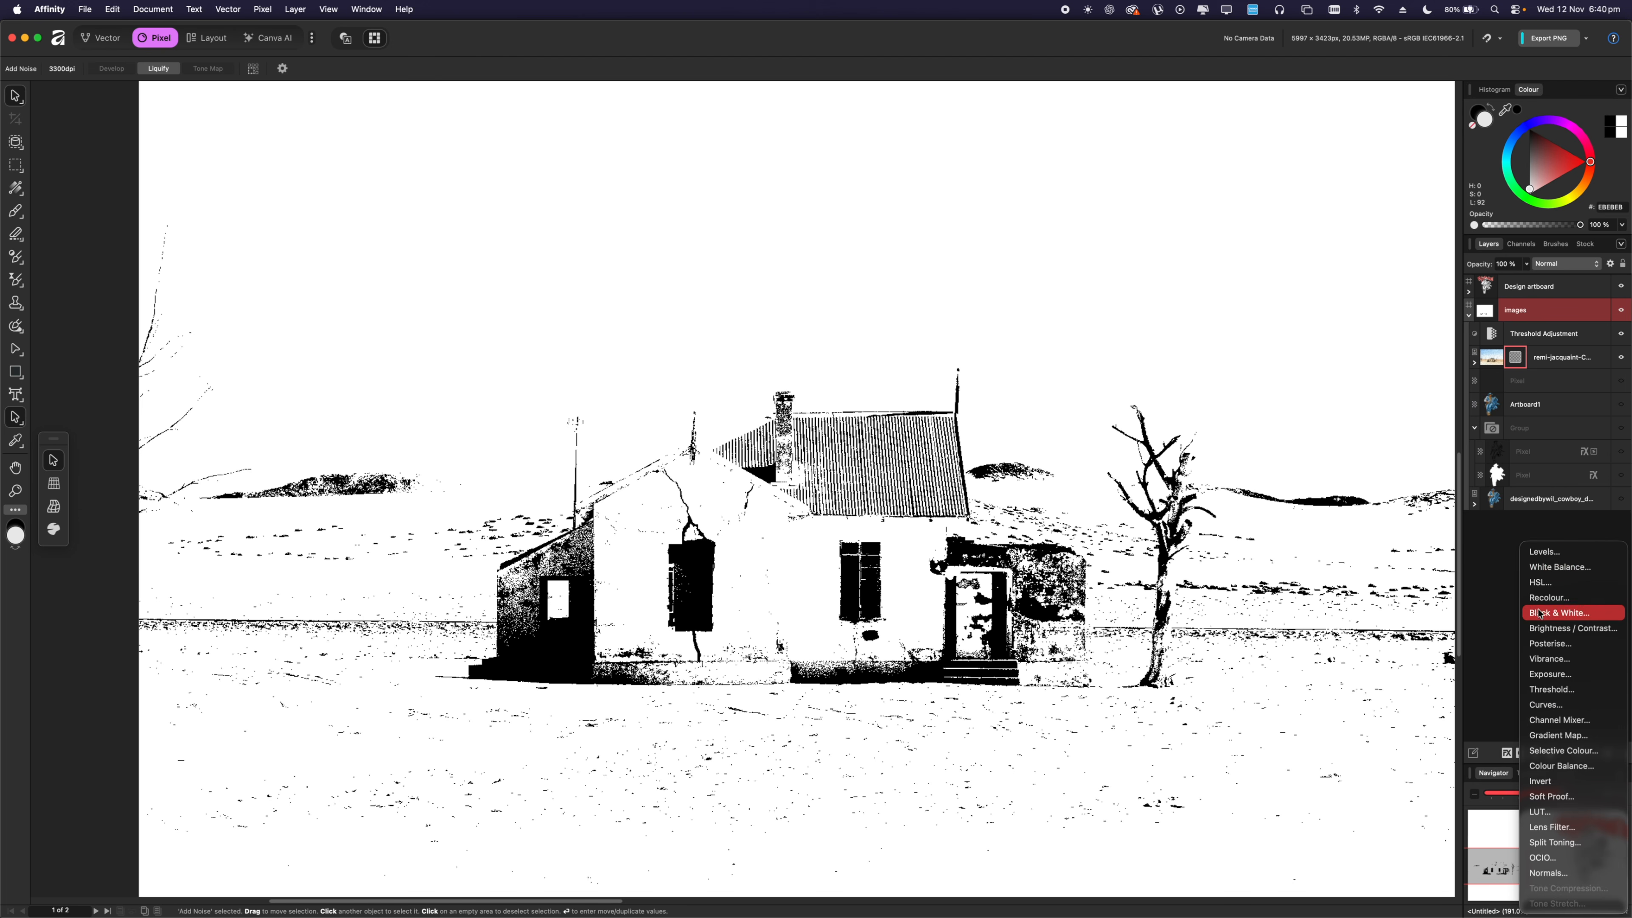
click(1547, 704)
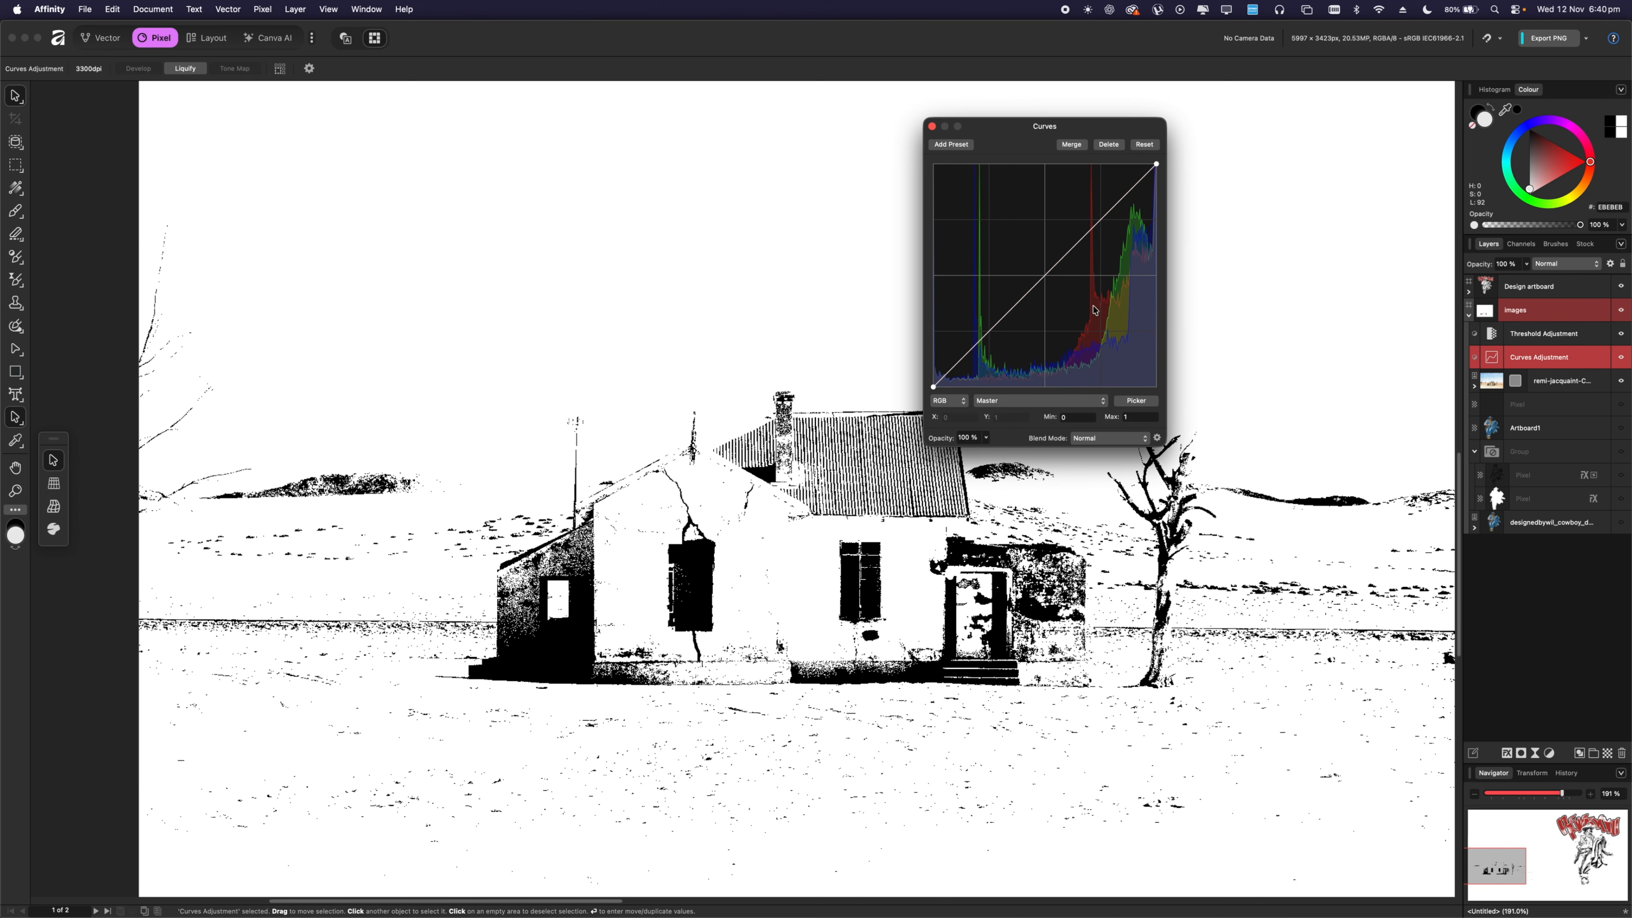
drag(1012, 315, 1031, 335)
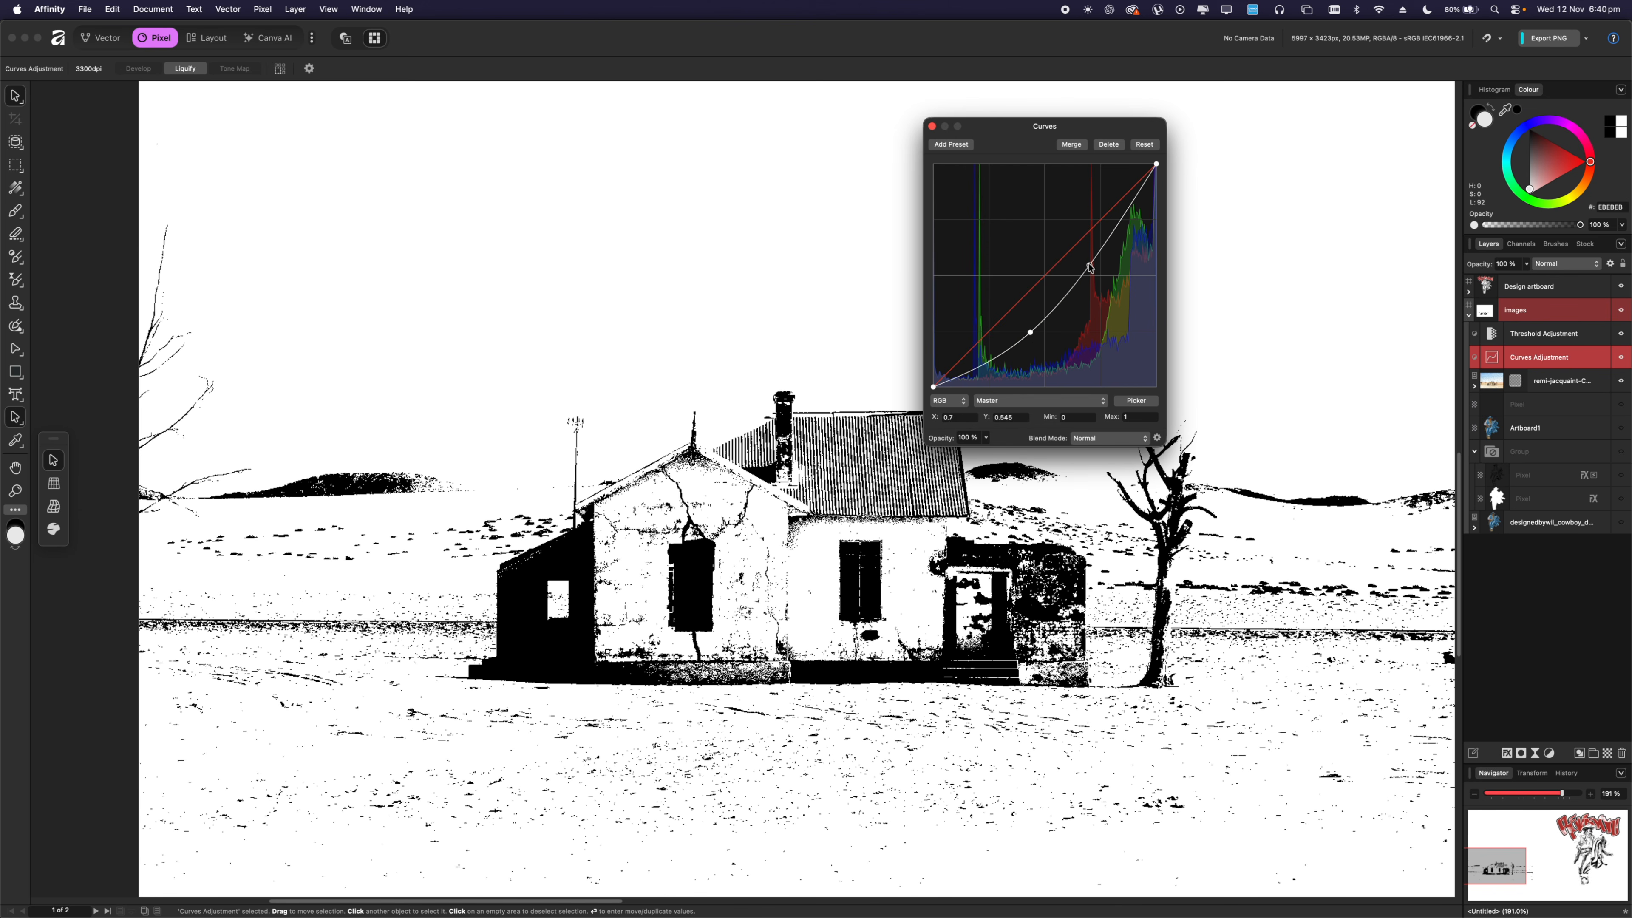
drag(1090, 267, 1090, 222)
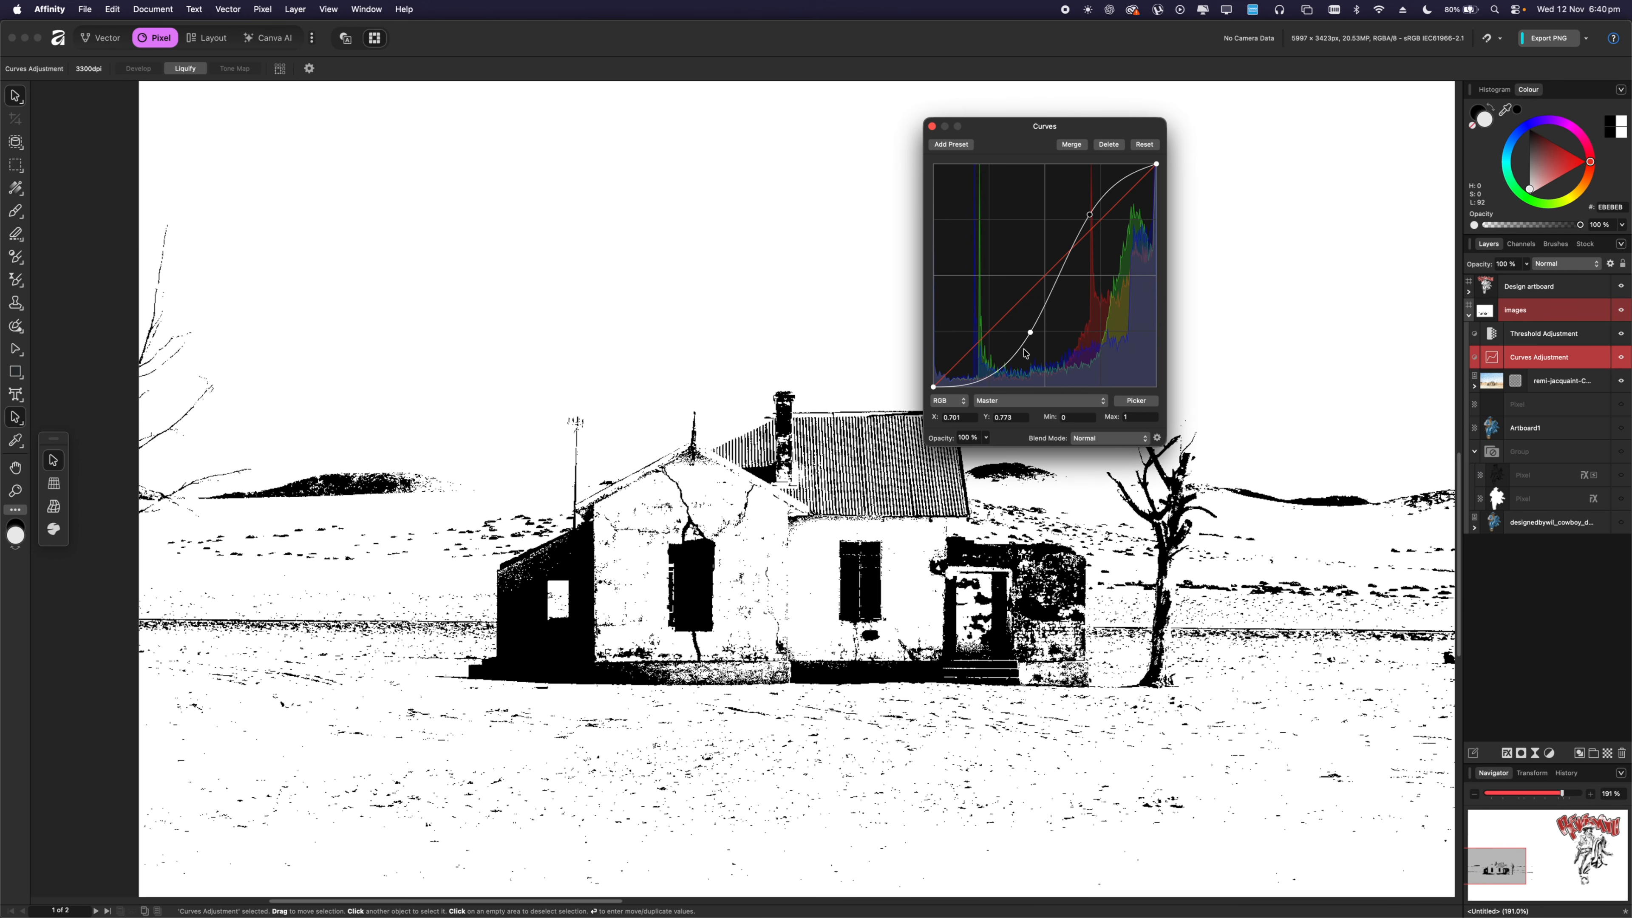
drag(1022, 341, 991, 351)
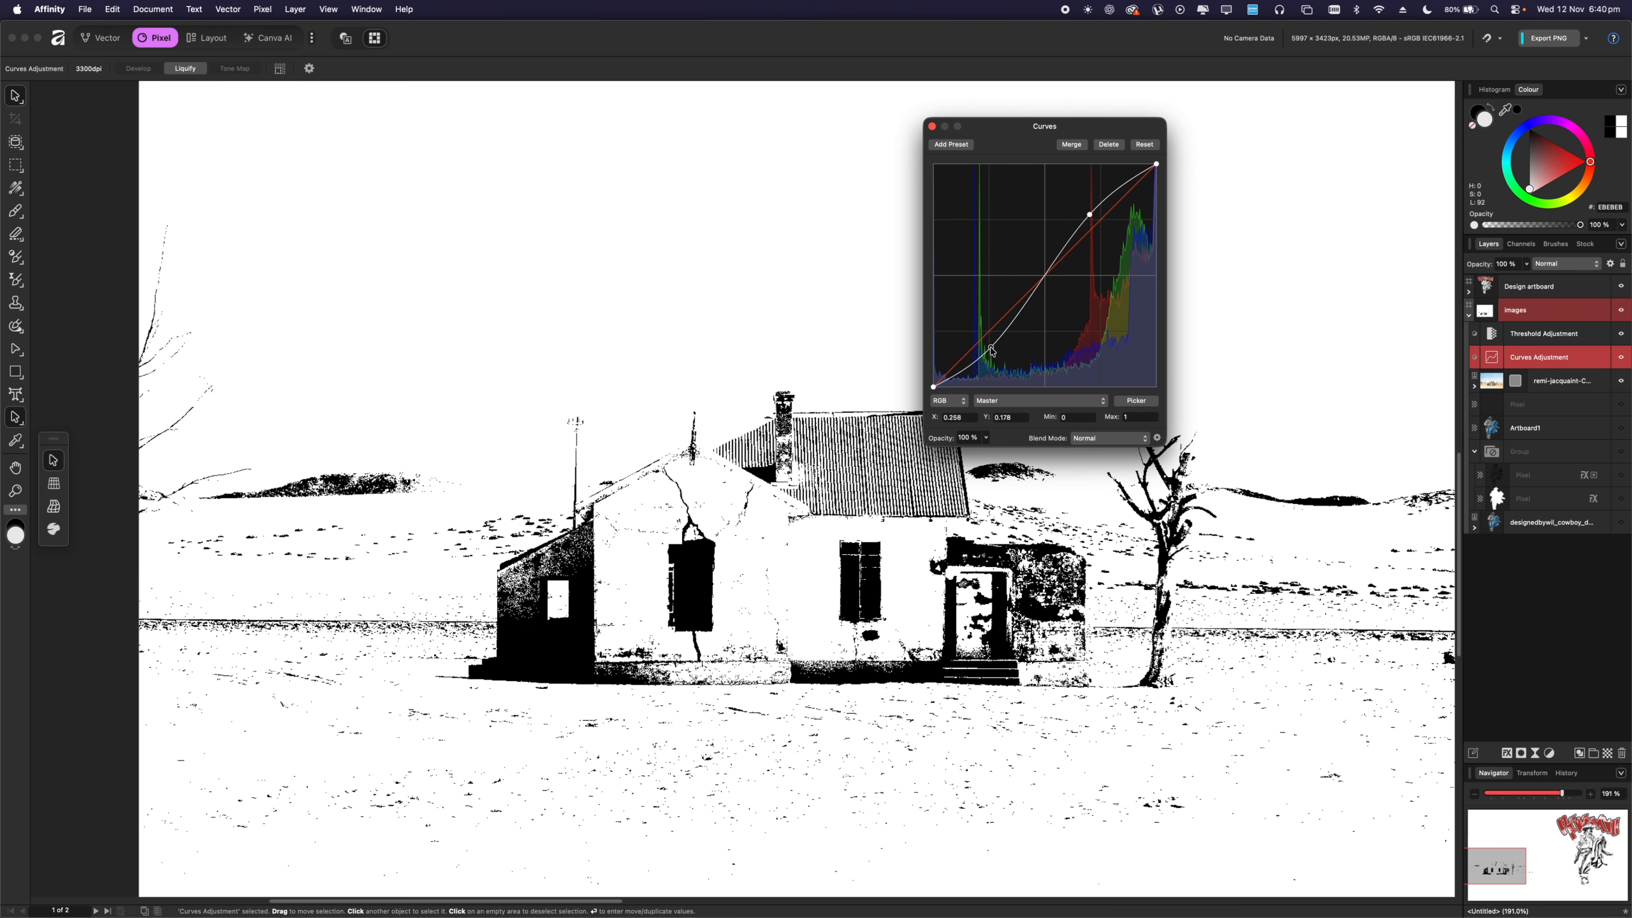
click(932, 127)
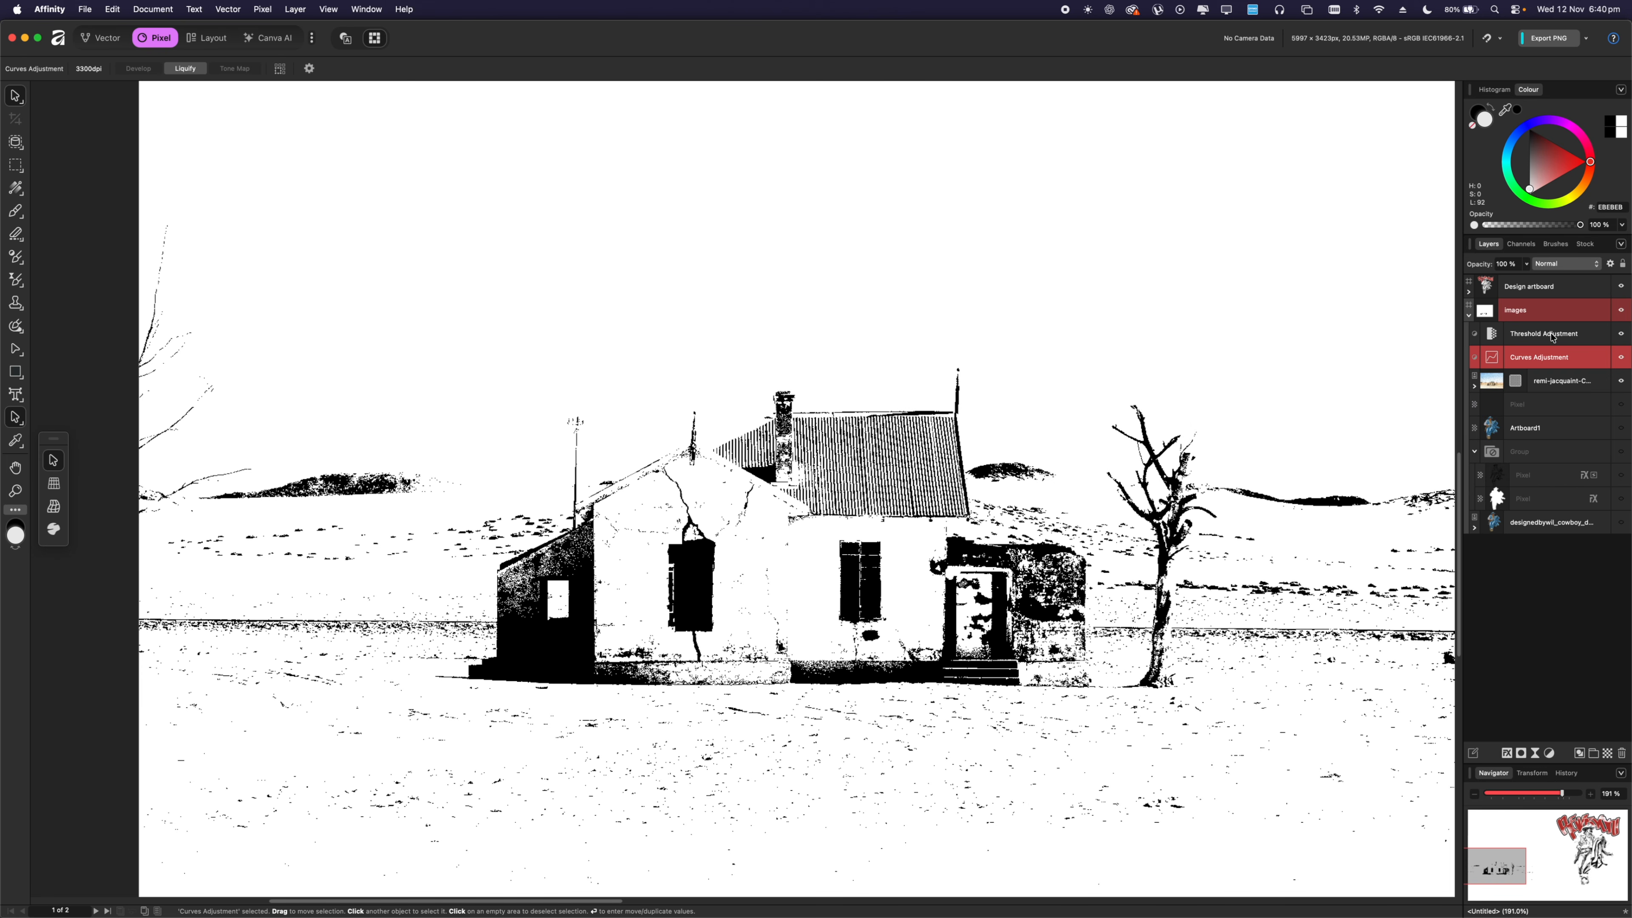
click(1565, 339)
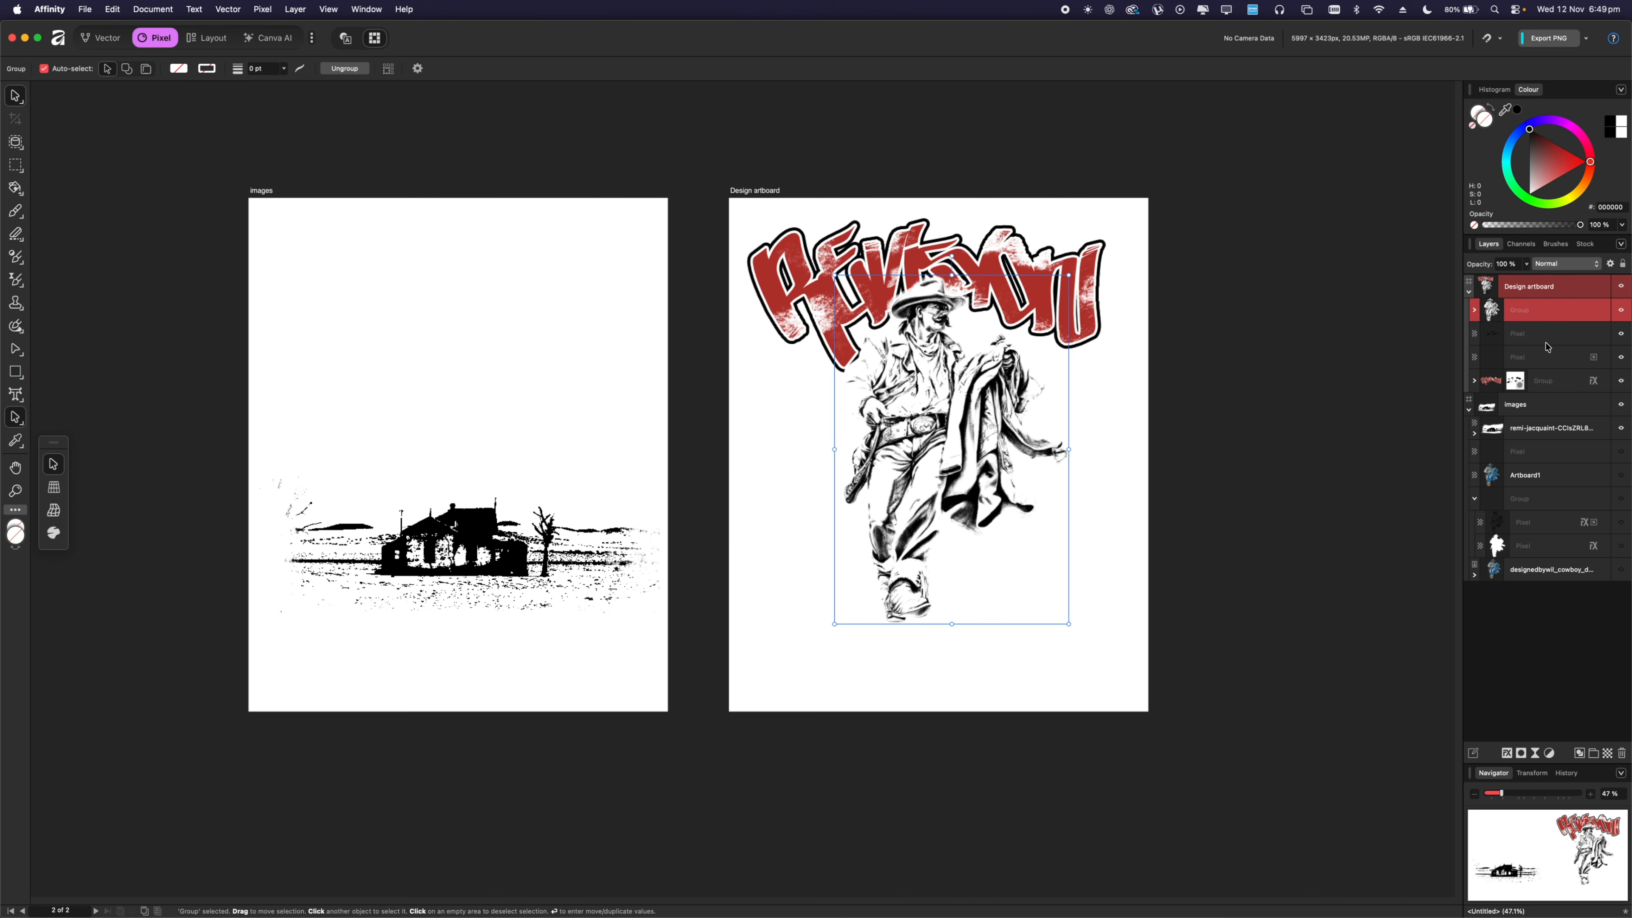
Delete the two pixel layers between the cowboy group and the lettering group in the Design artboard.
click(1549, 335)
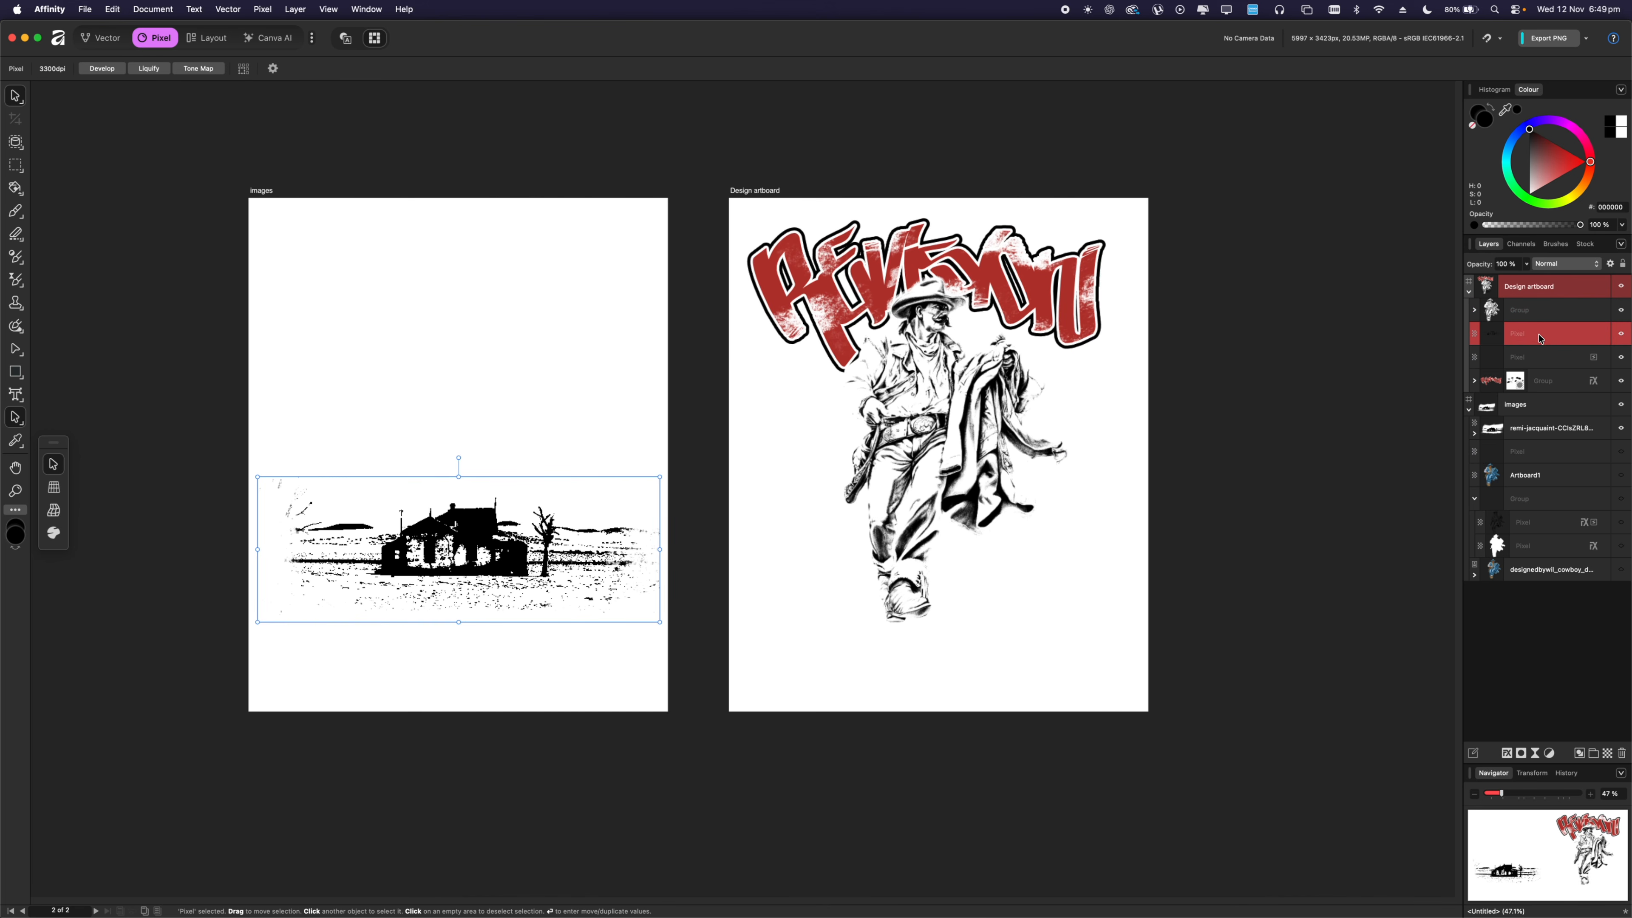
drag(1539, 335, 1533, 365)
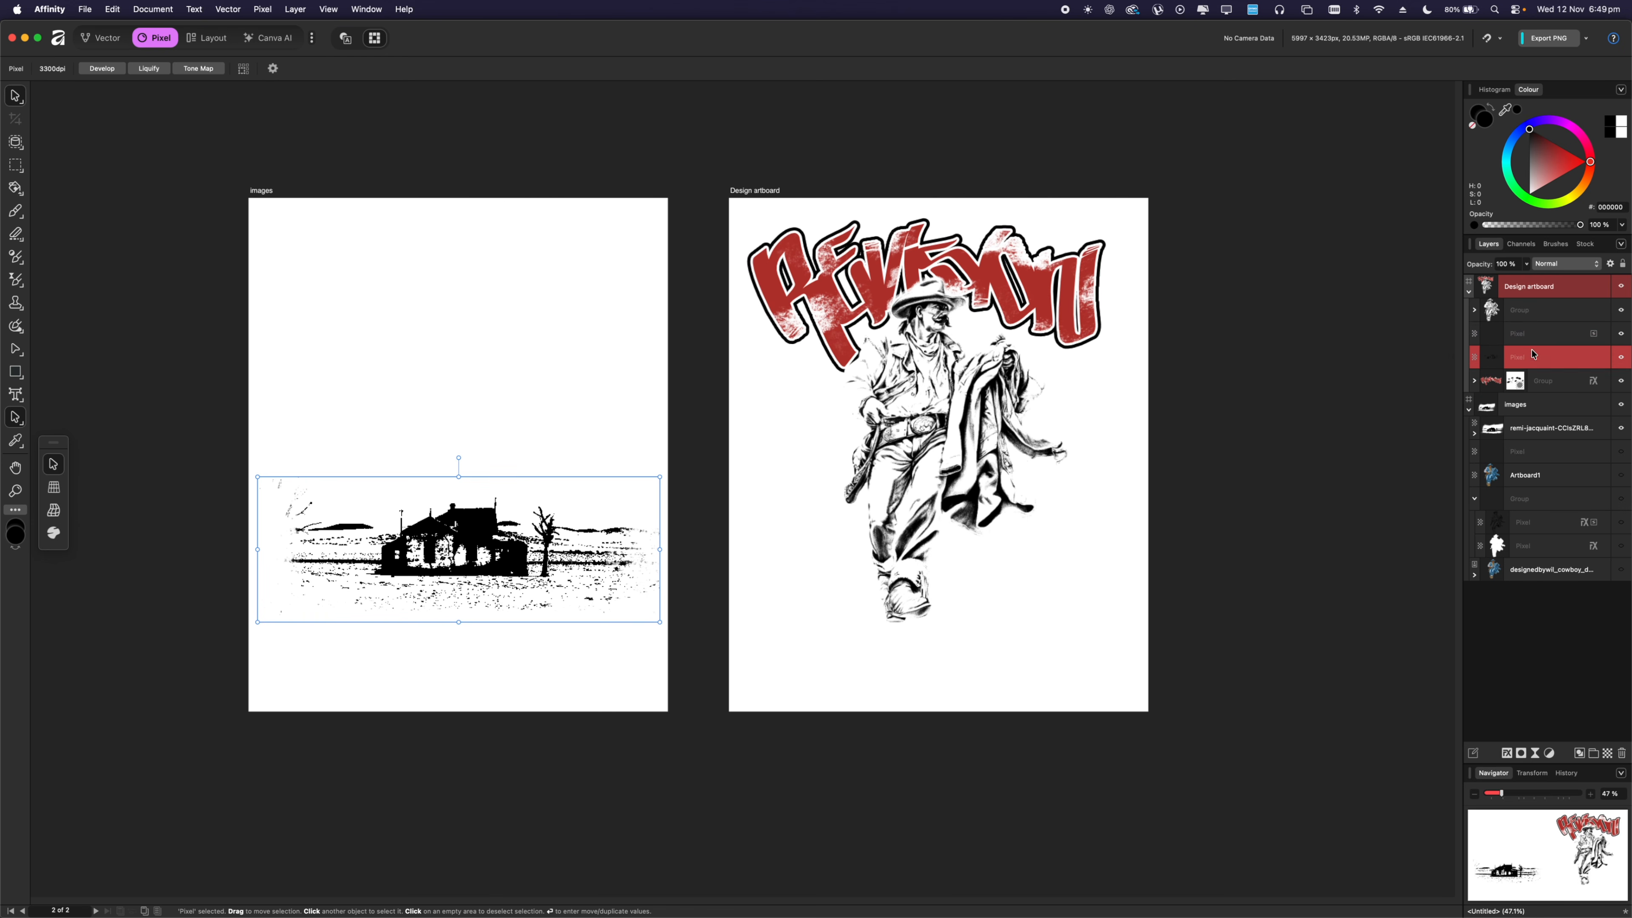
click(1529, 337)
key(Delete)
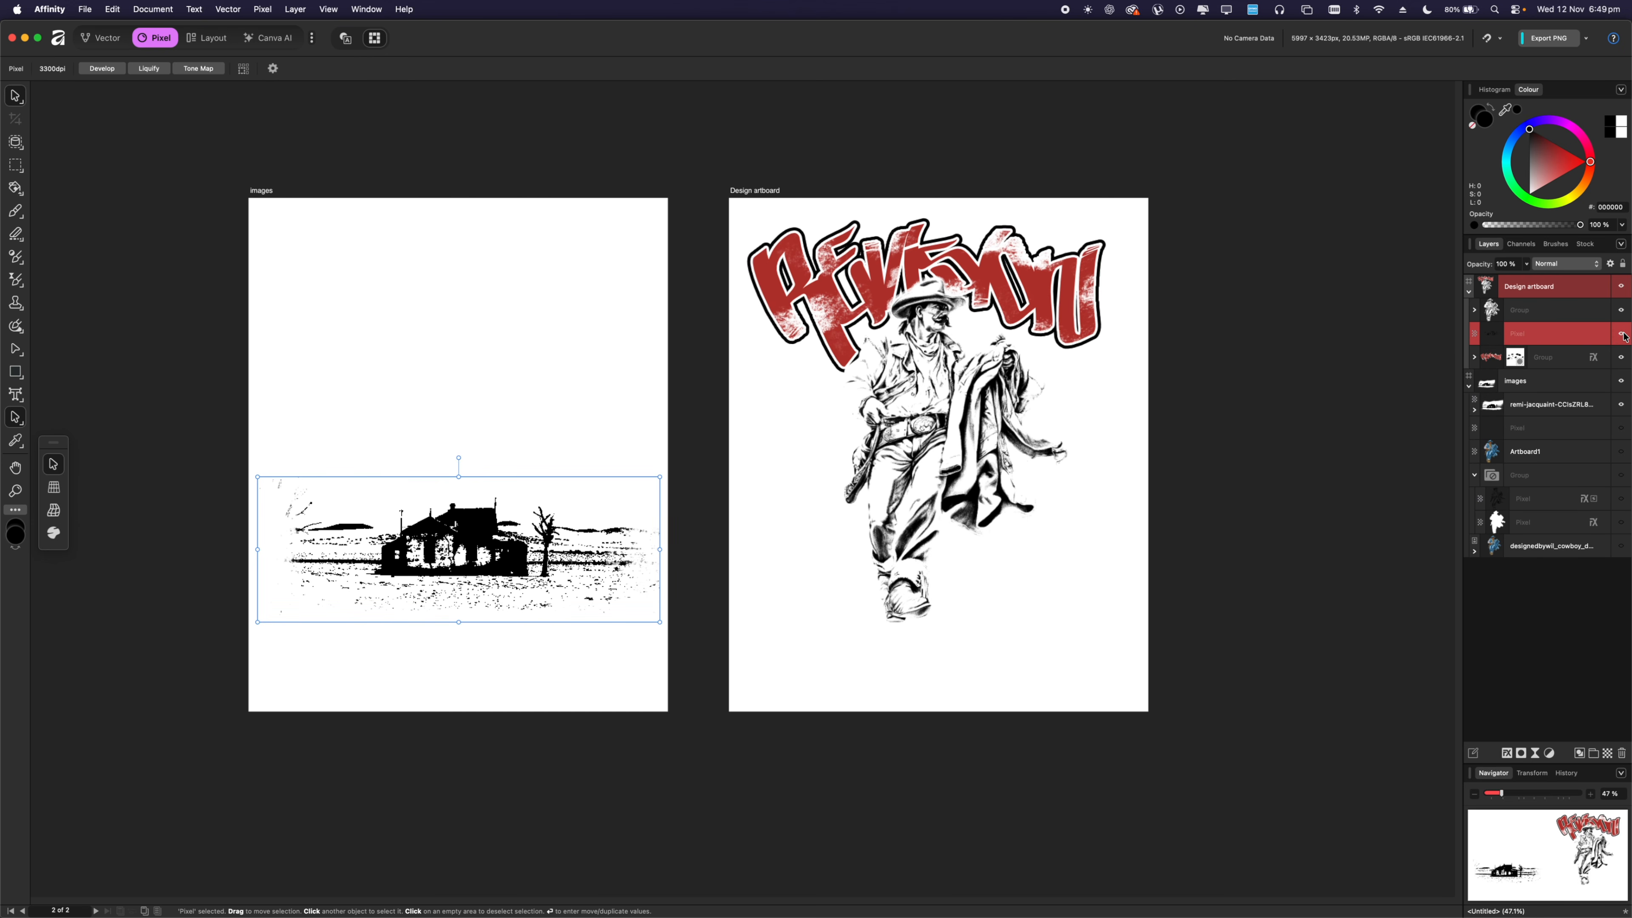
key(Delete)
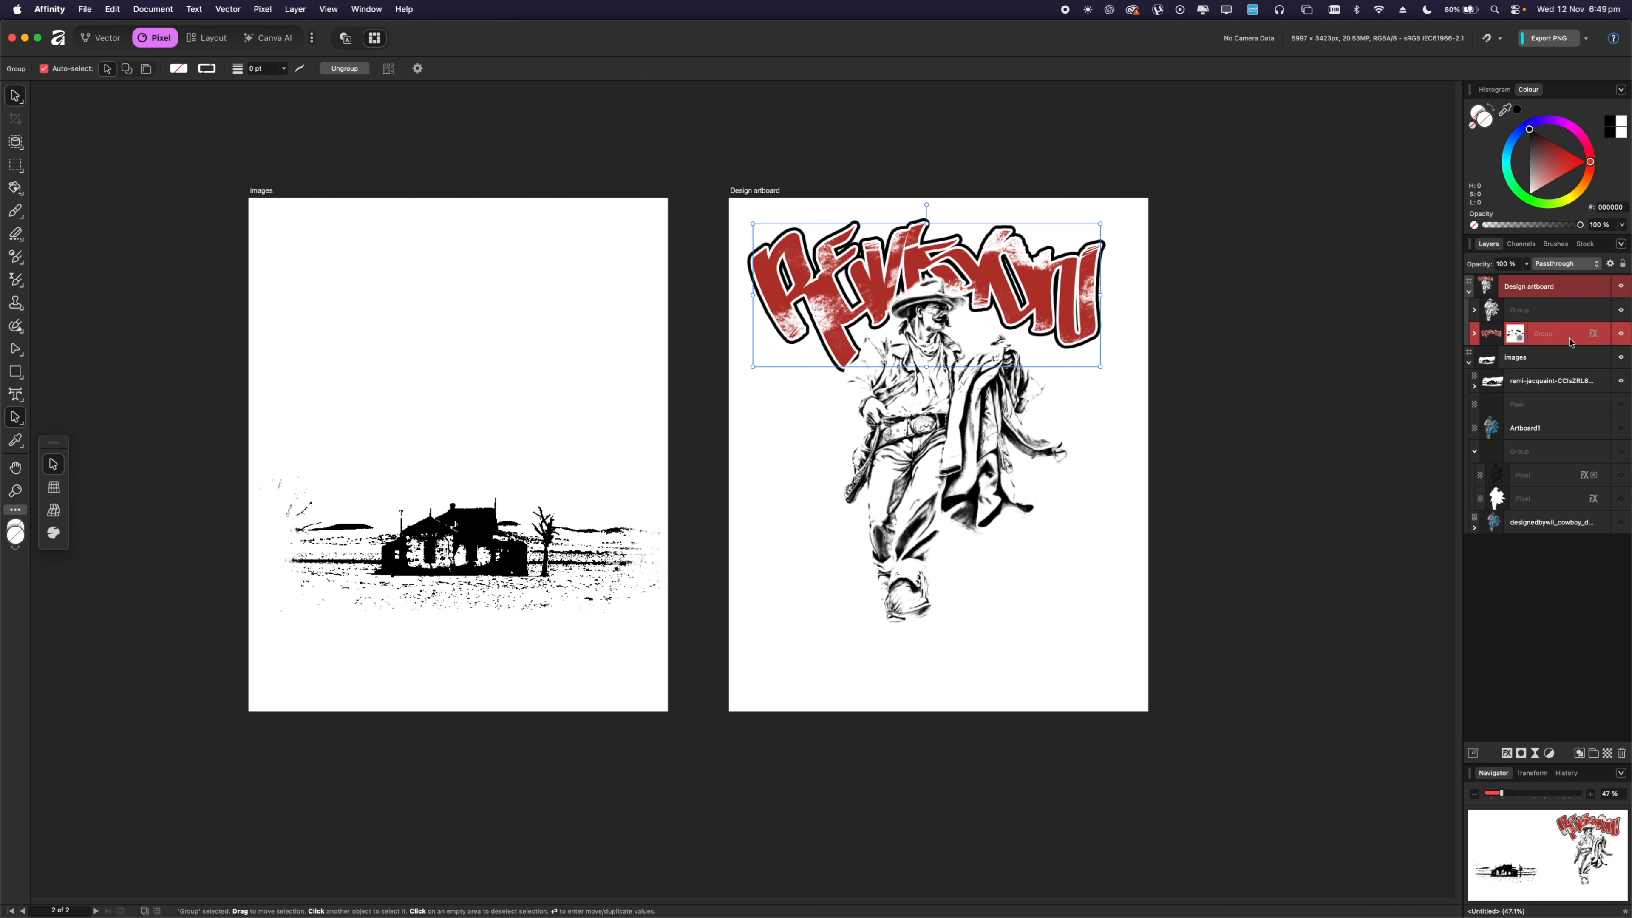
Add a new pixel layer above the desert house image in the Images artboard.
click(531, 519)
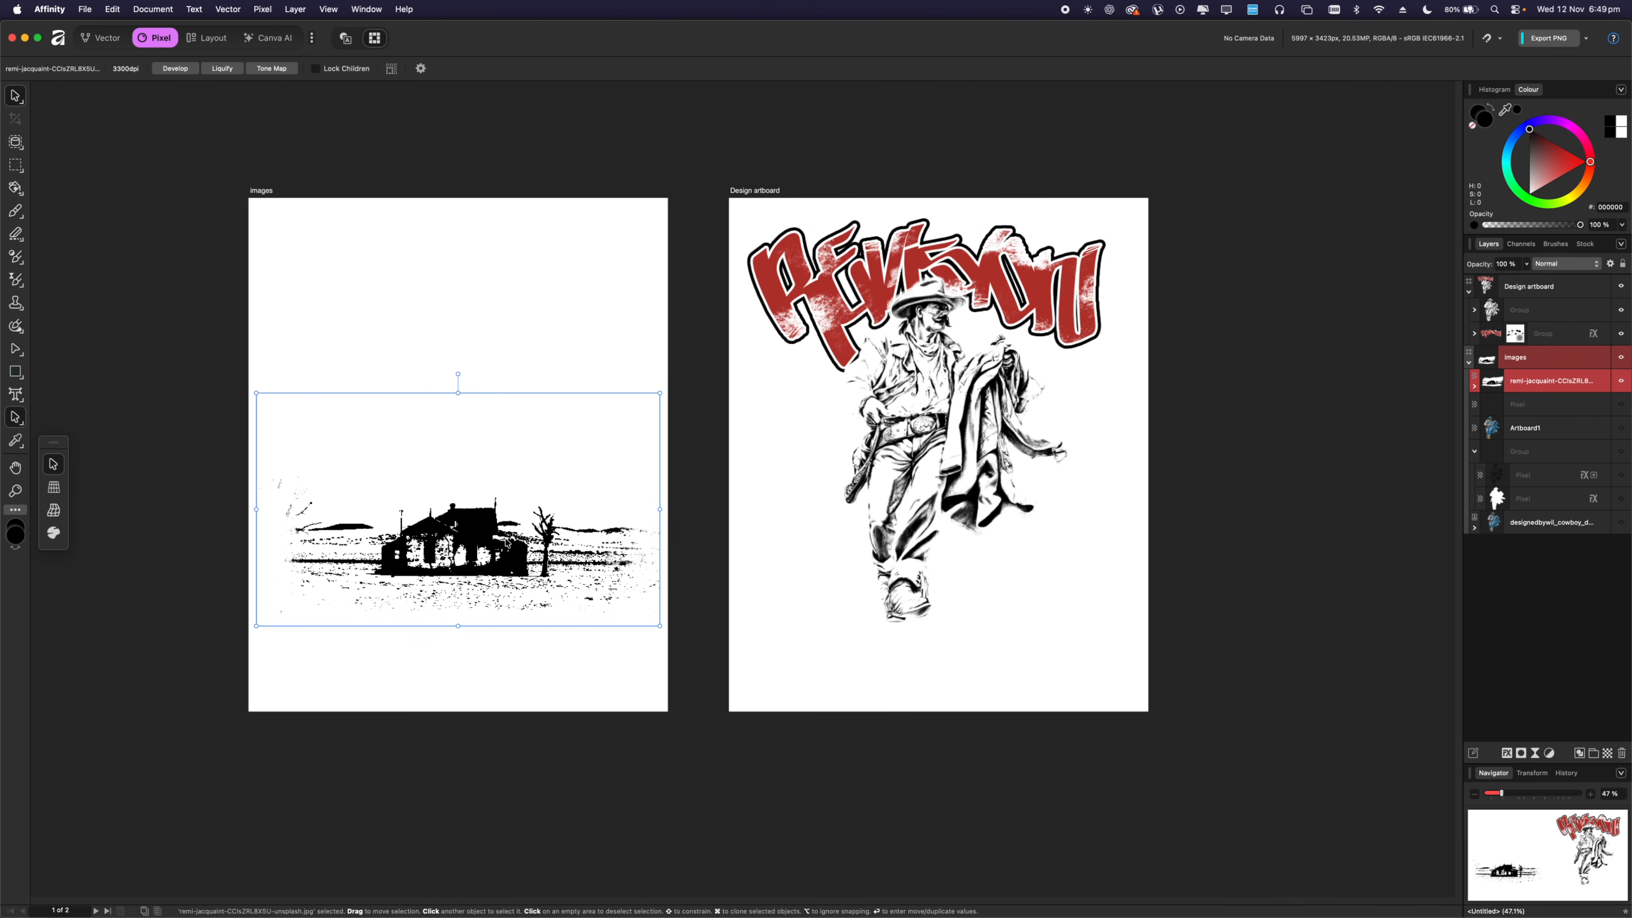
click(1581, 362)
click(1558, 383)
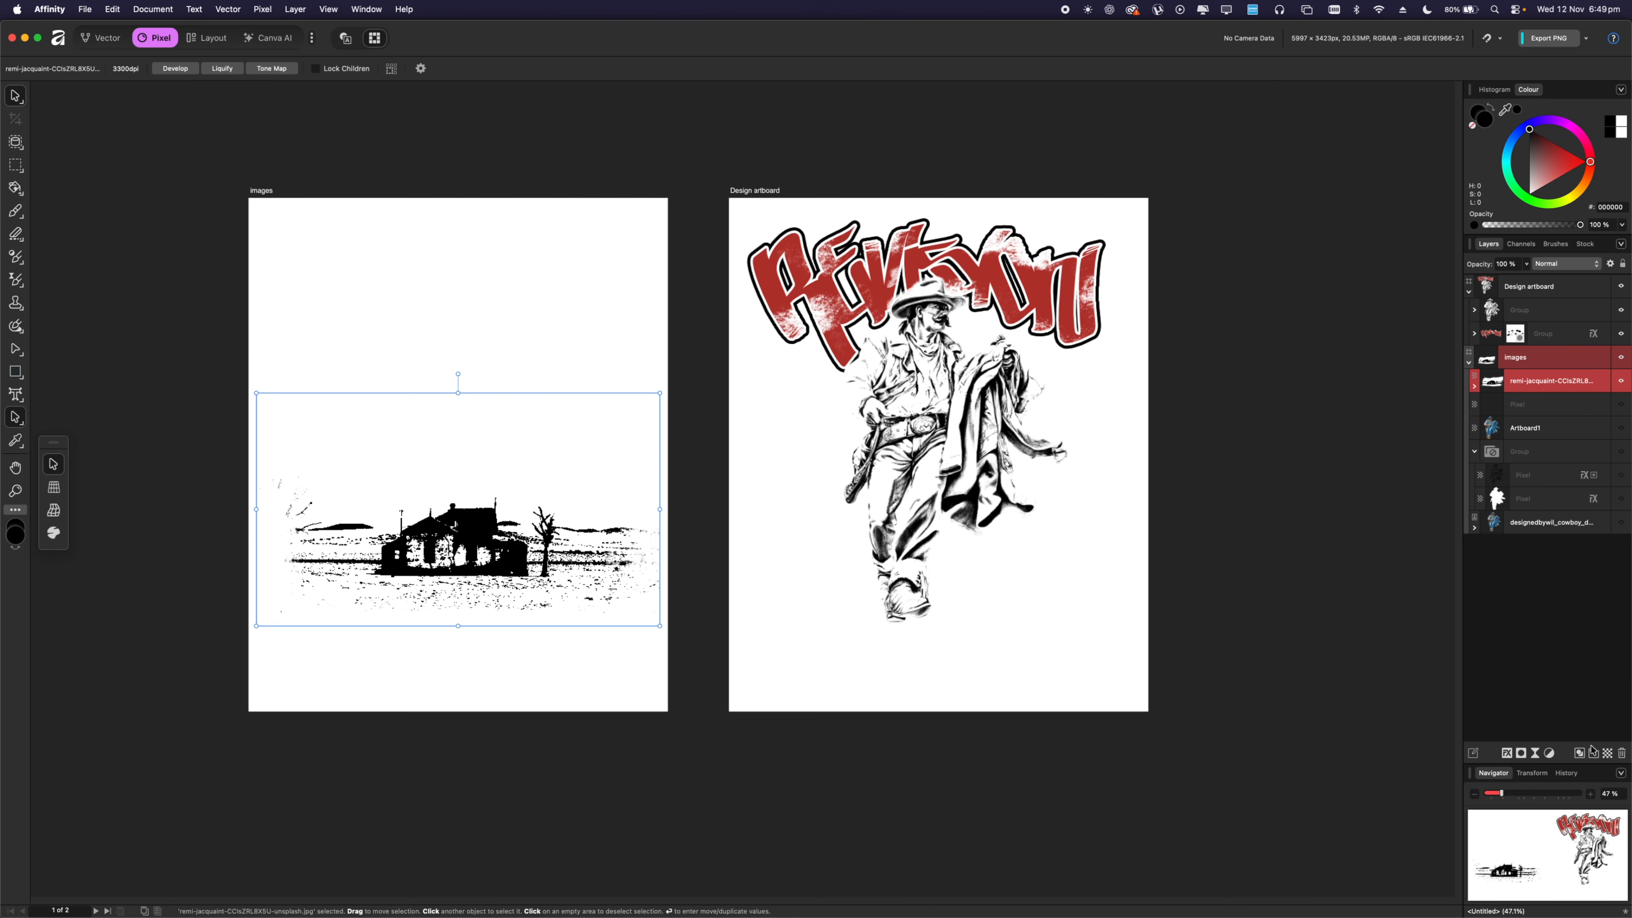
click(1607, 753)
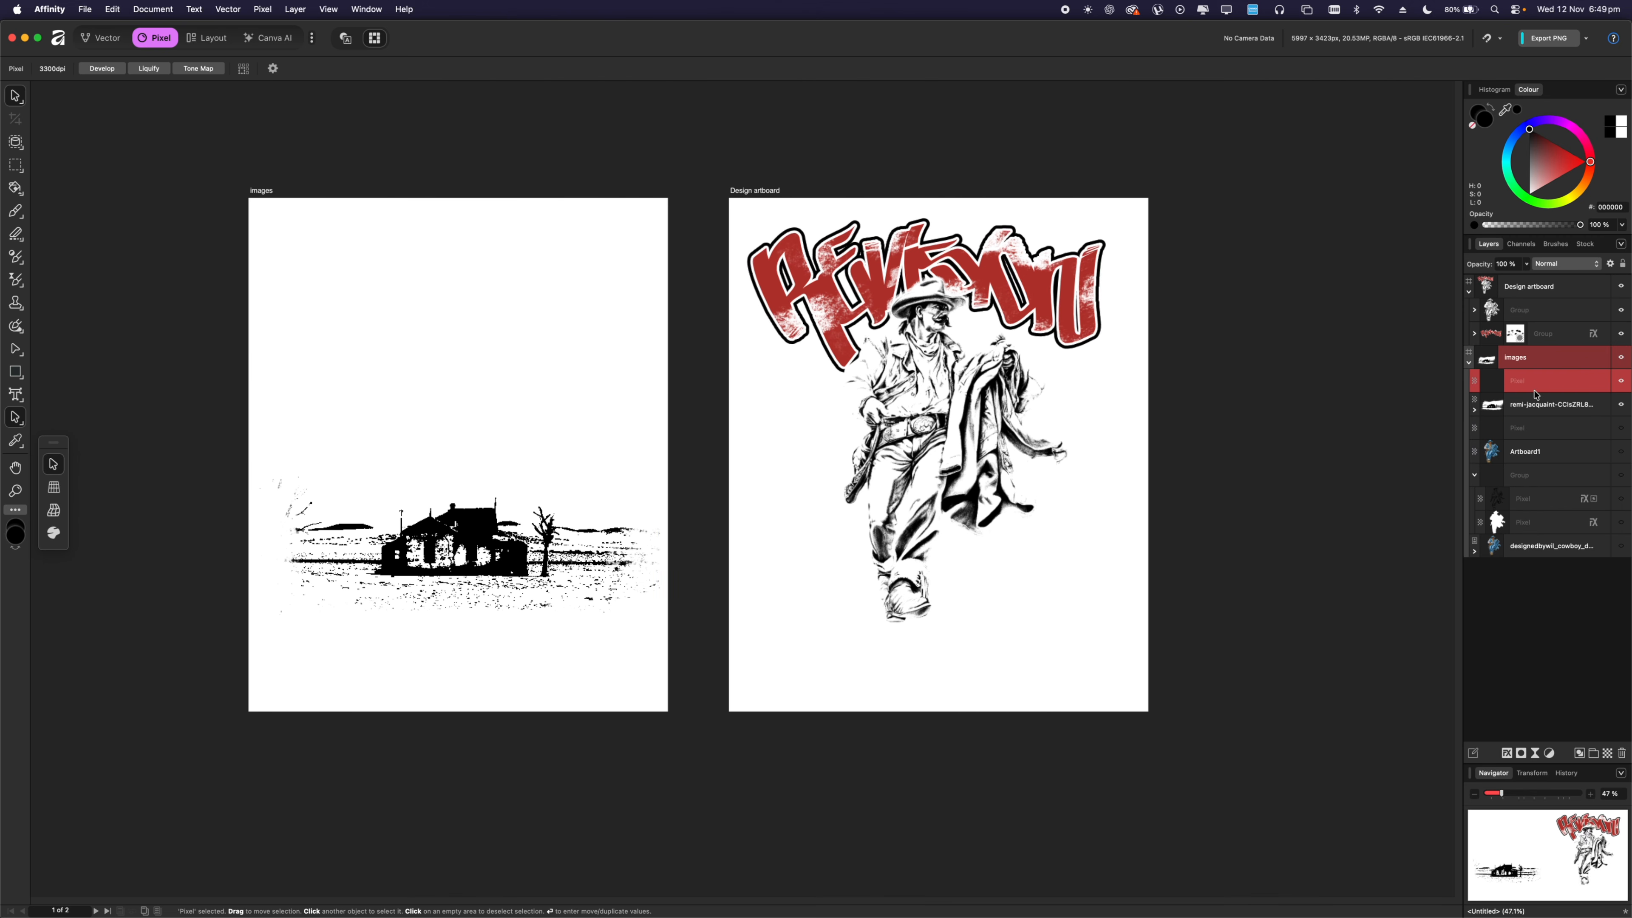
Make a pixel selection of the desert house image's Shadows tonal range.
click(1527, 407)
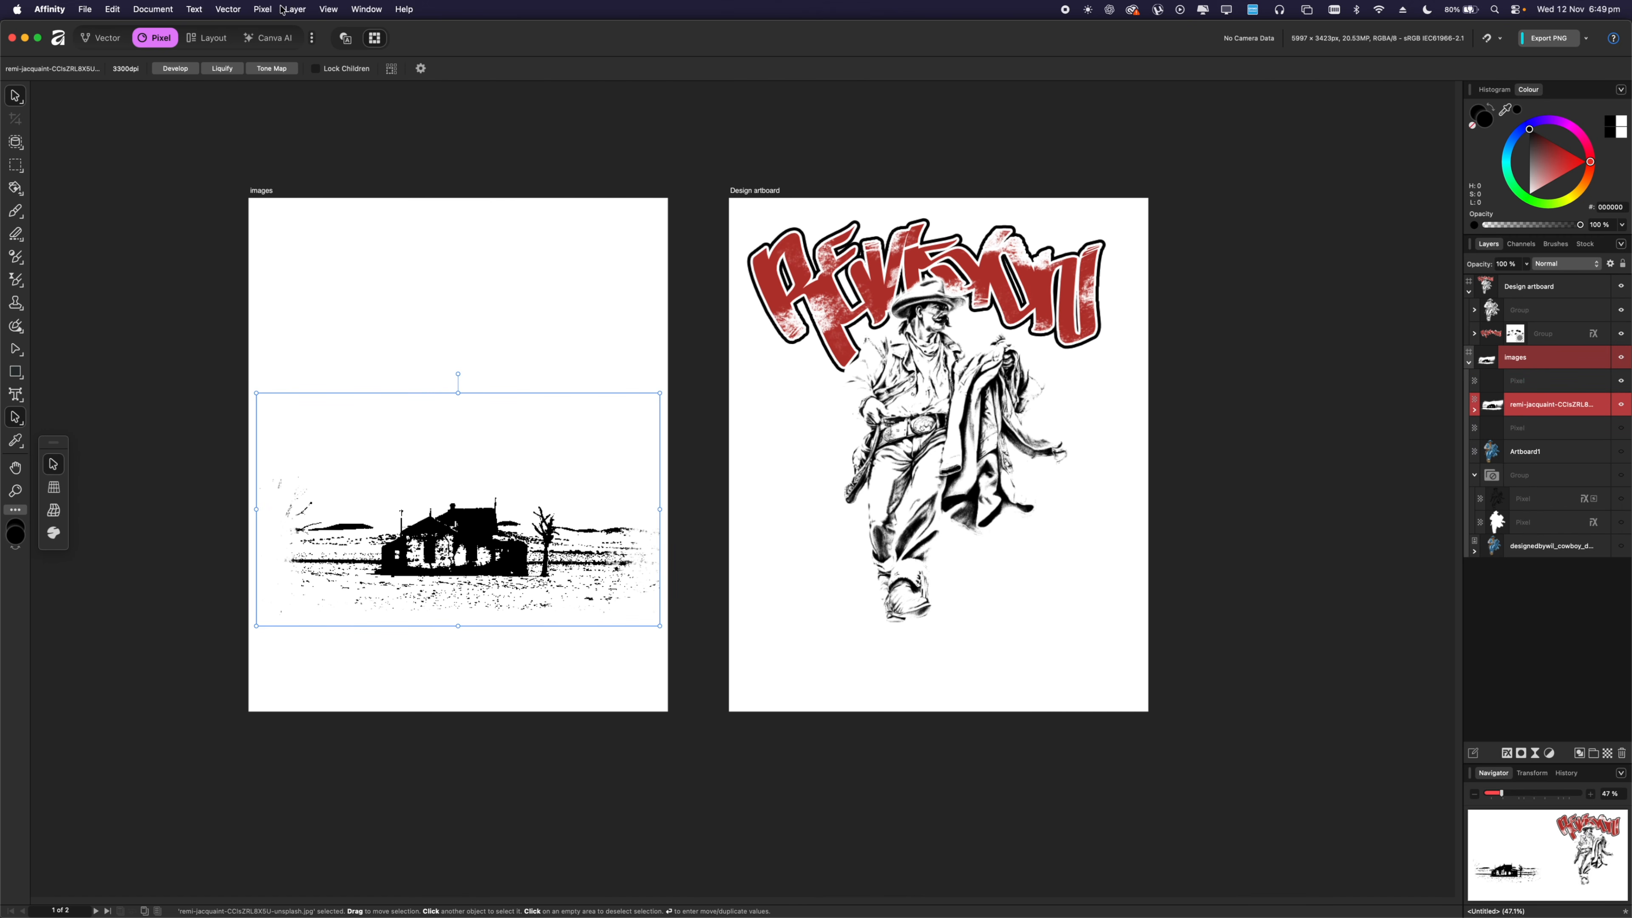
click(262, 9)
mouse_move(296, 53)
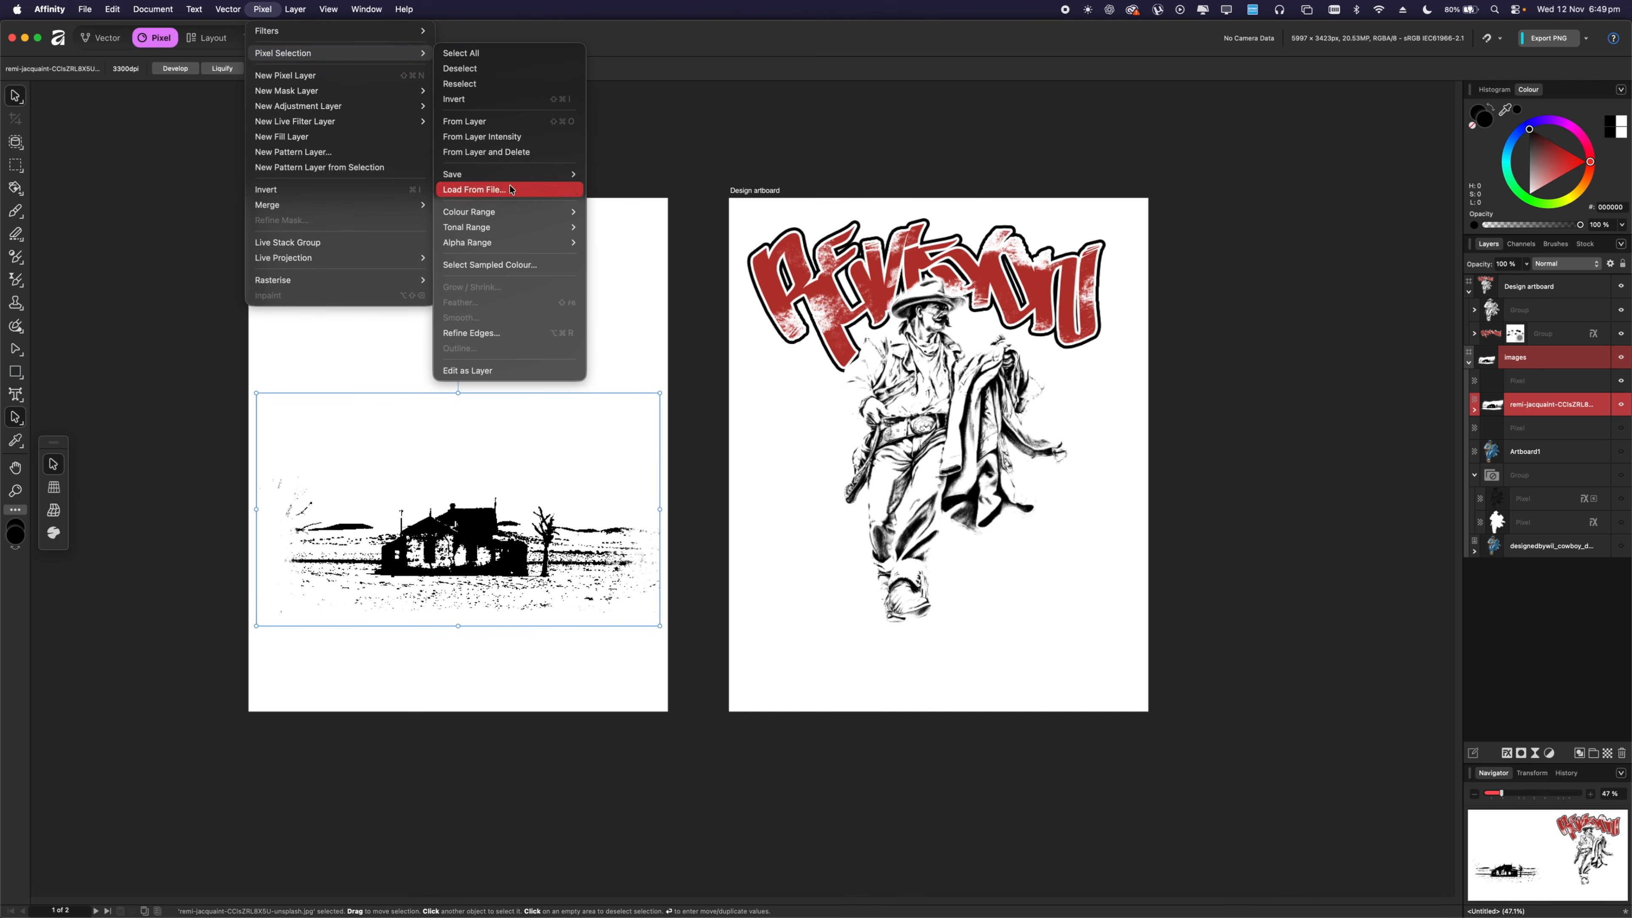
mouse_move(517, 221)
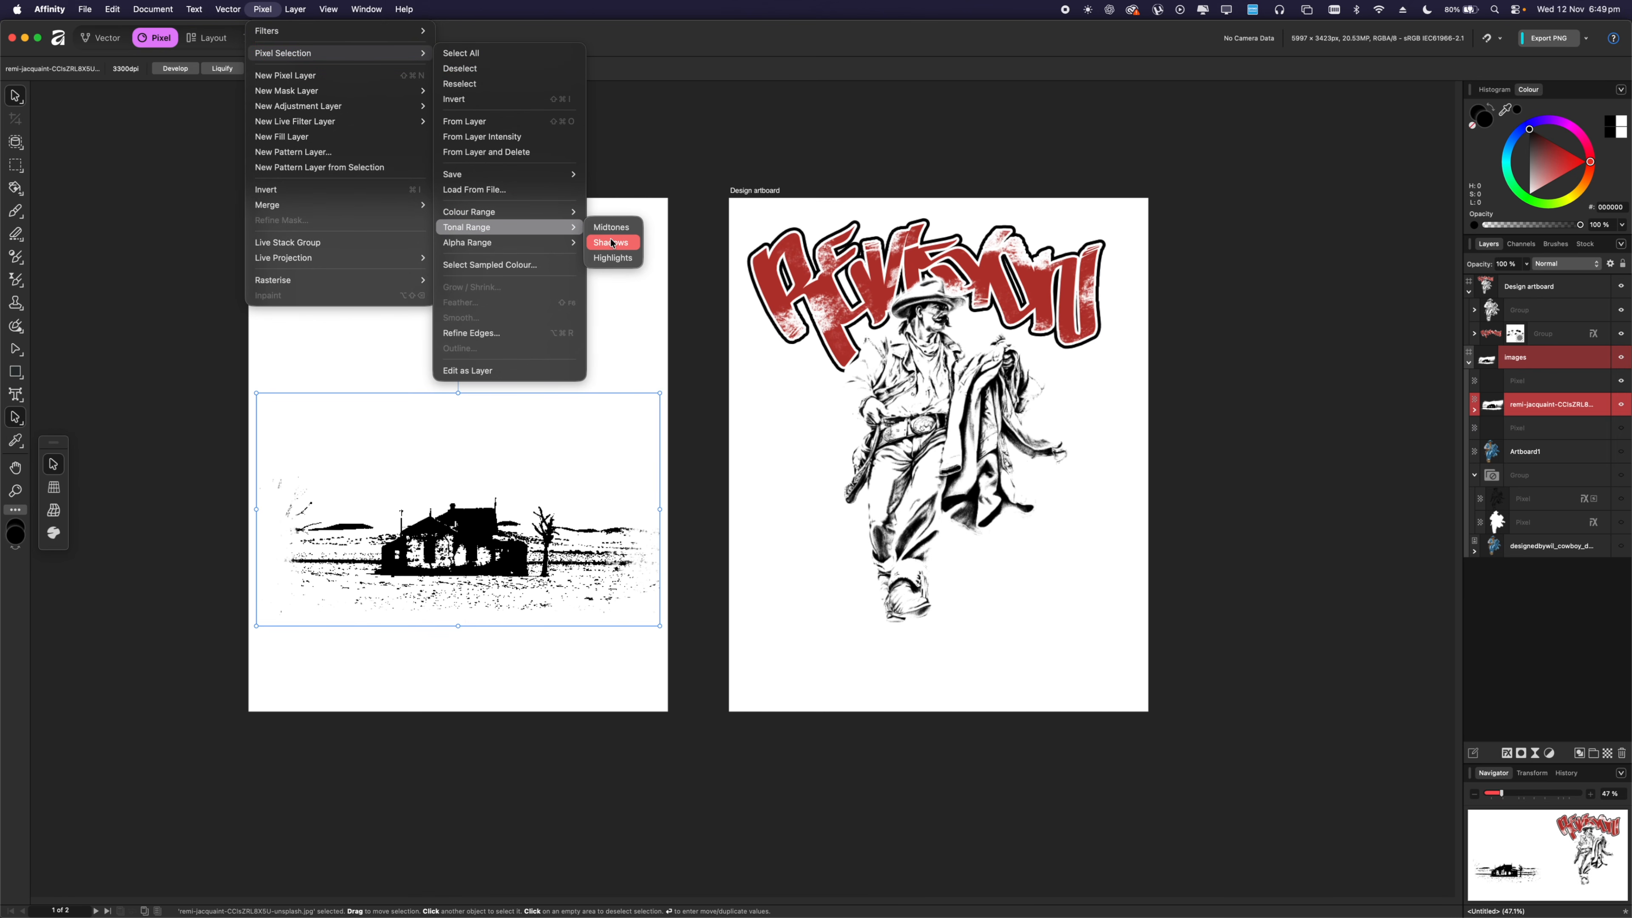
click(612, 243)
scroll(532, 514, up, 6)
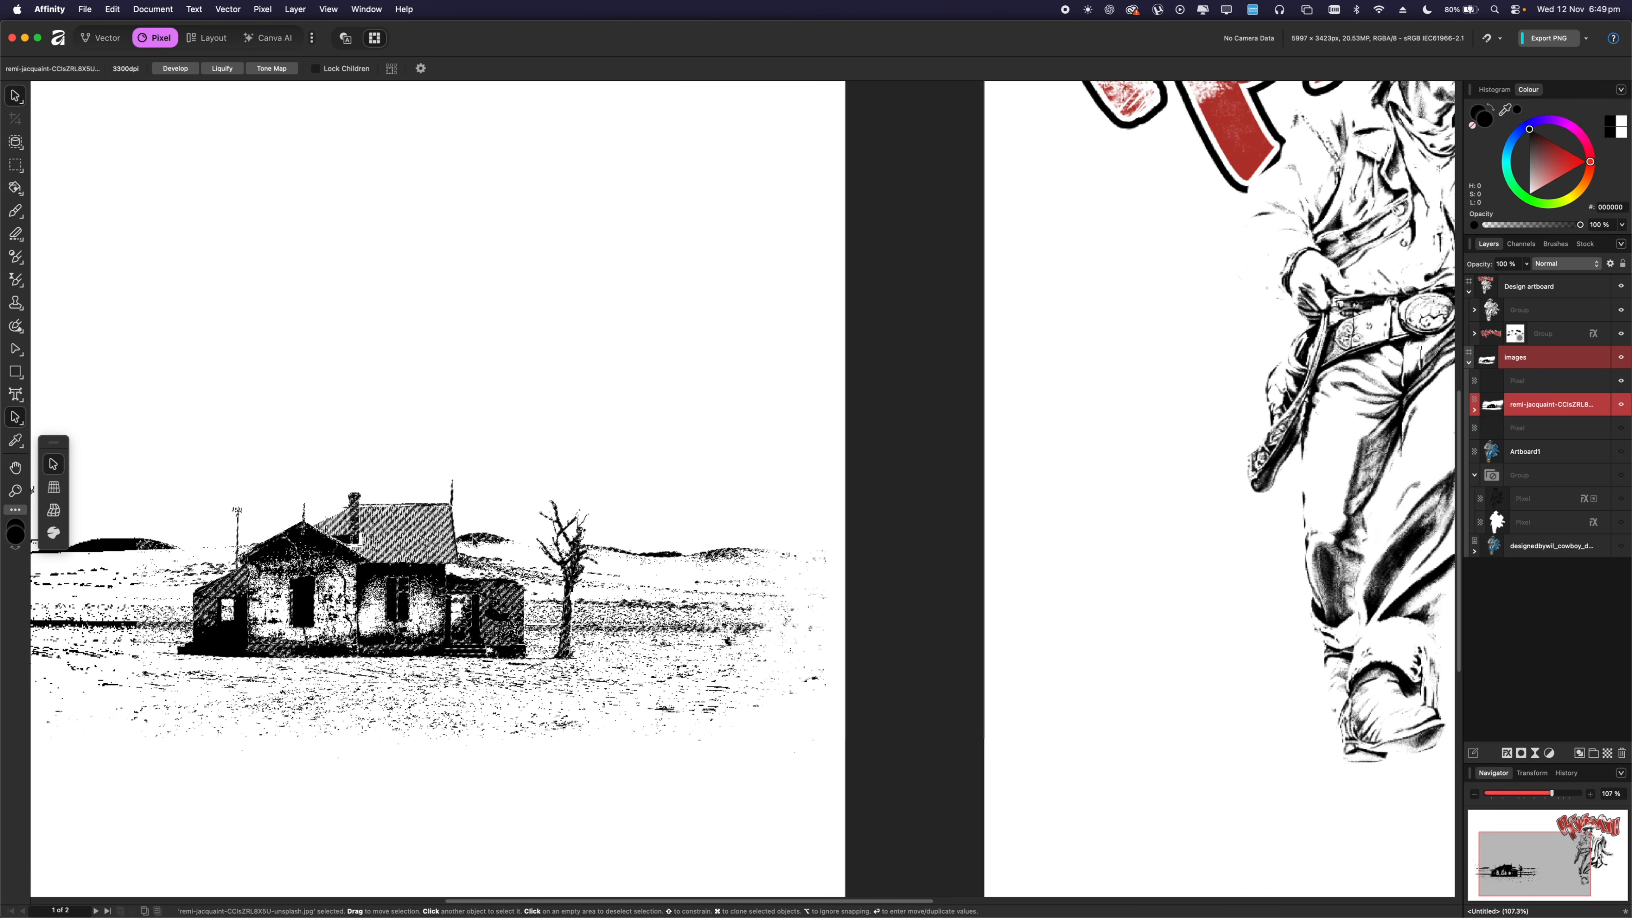
scroll(580, 475, up, 10)
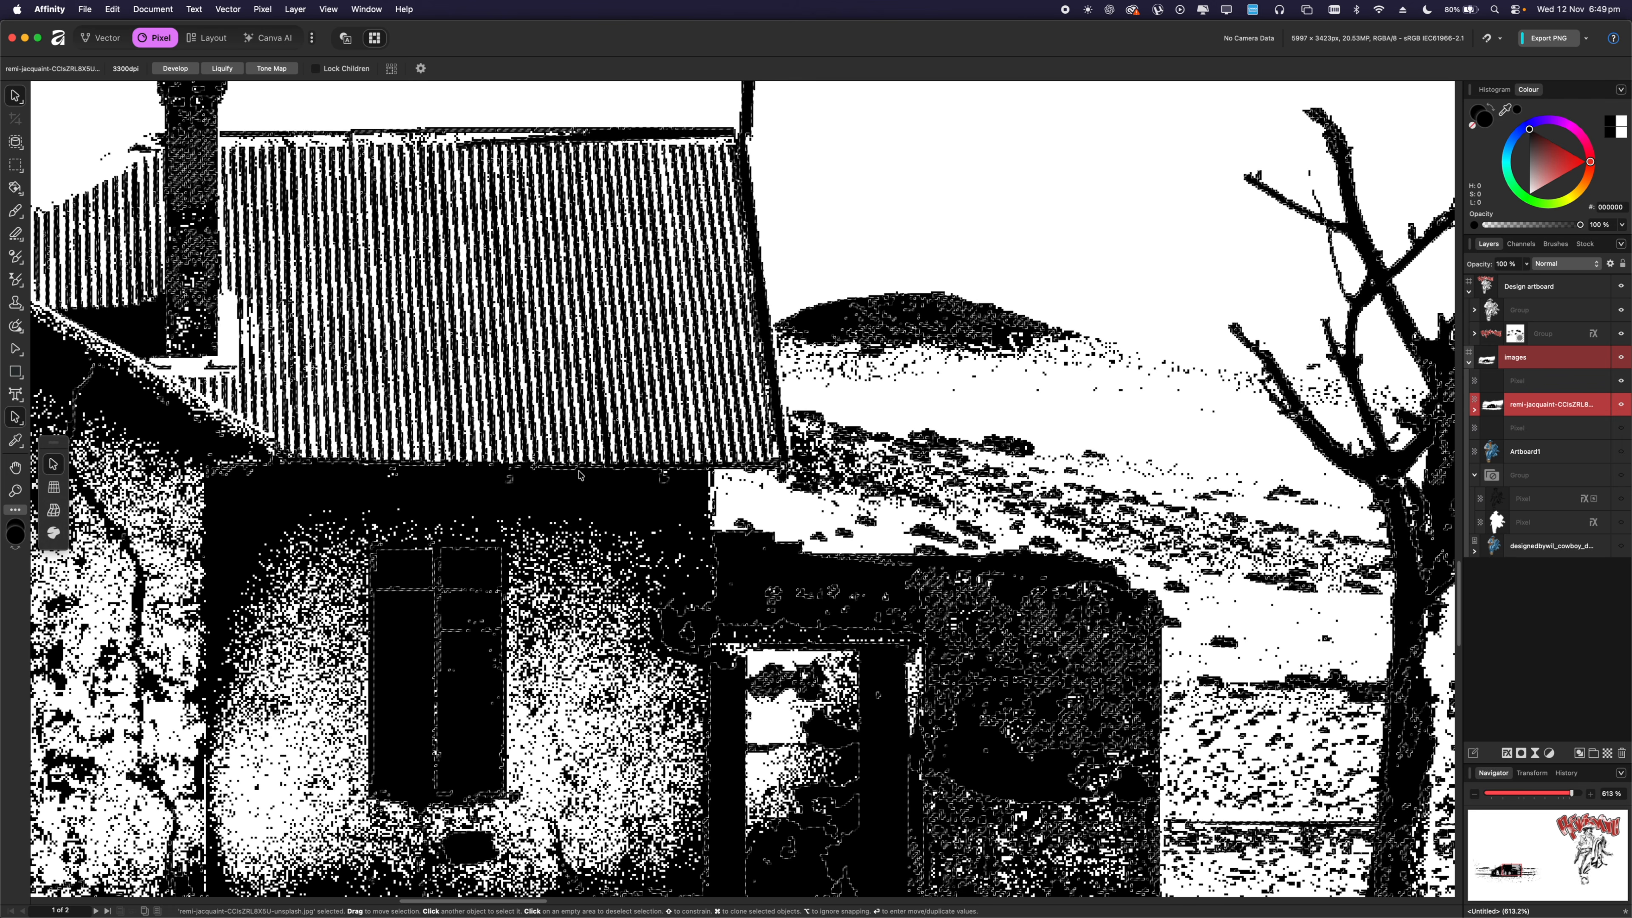
Flood fill the shadow selection with black on the new pixel layer above the house image.
key(g)
click(1541, 380)
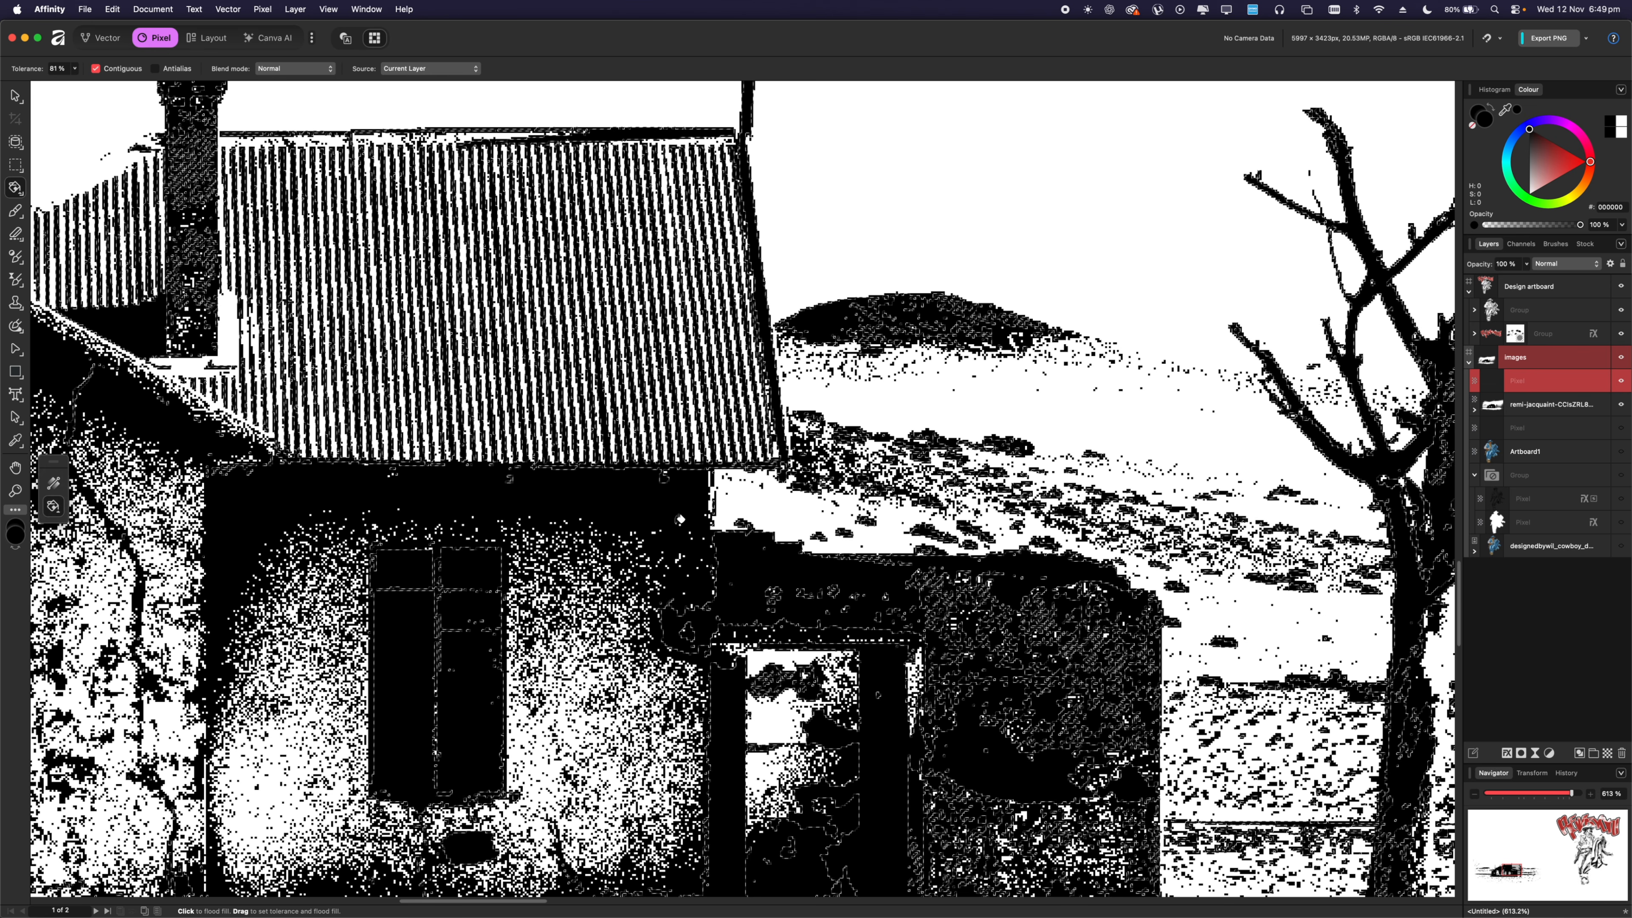
scroll(680, 520, down, 10)
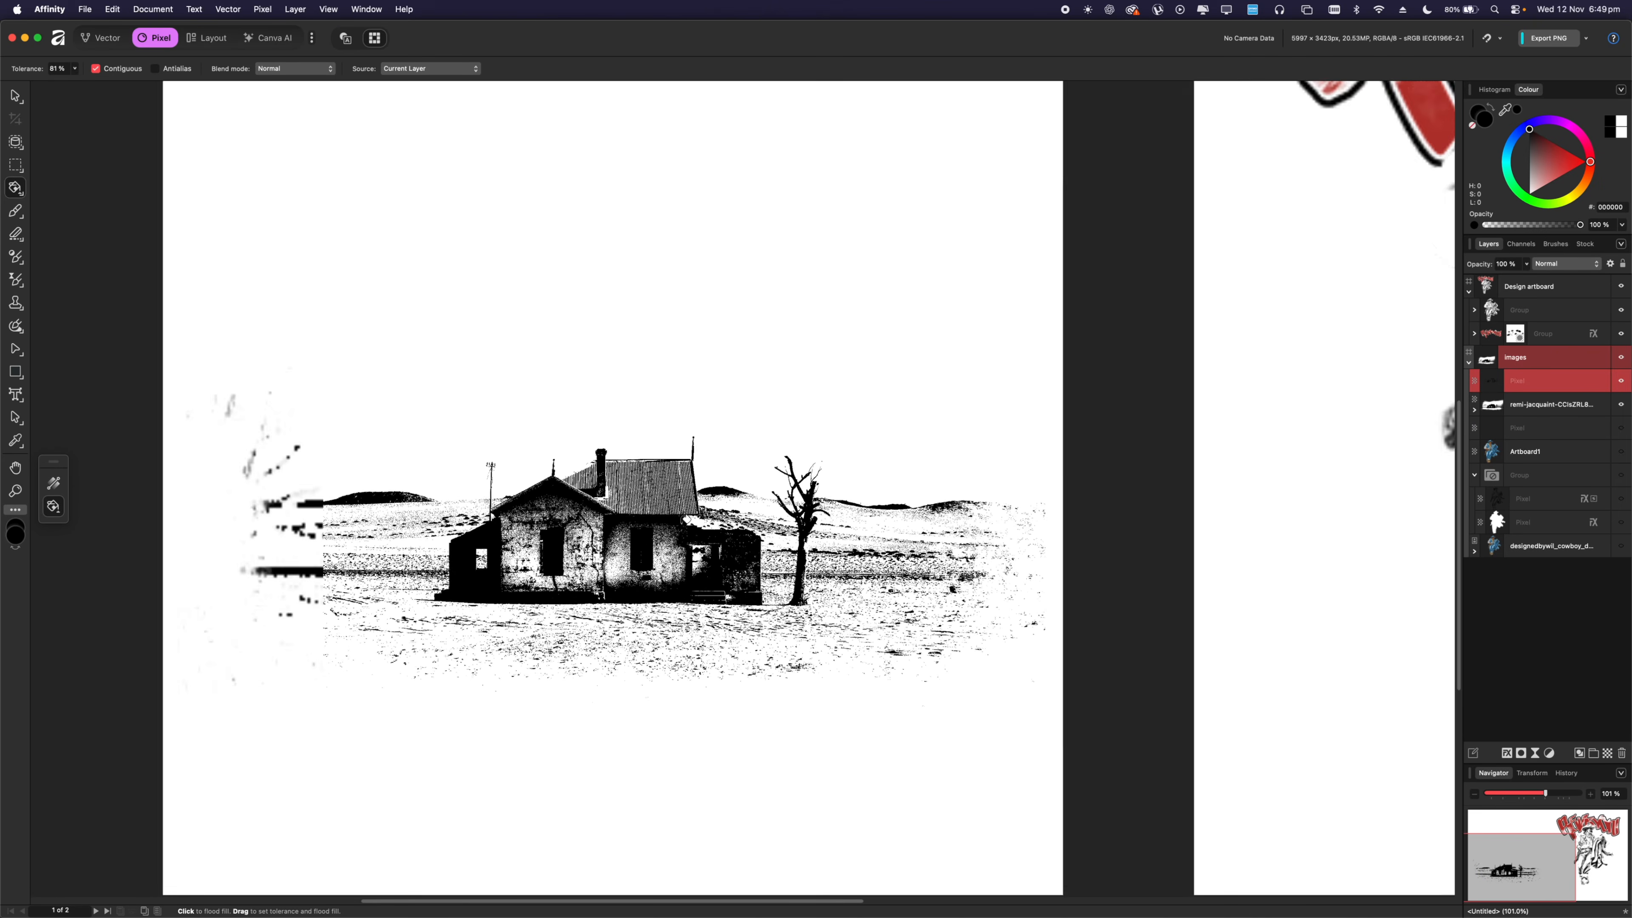
scroll(683, 518, down, 3)
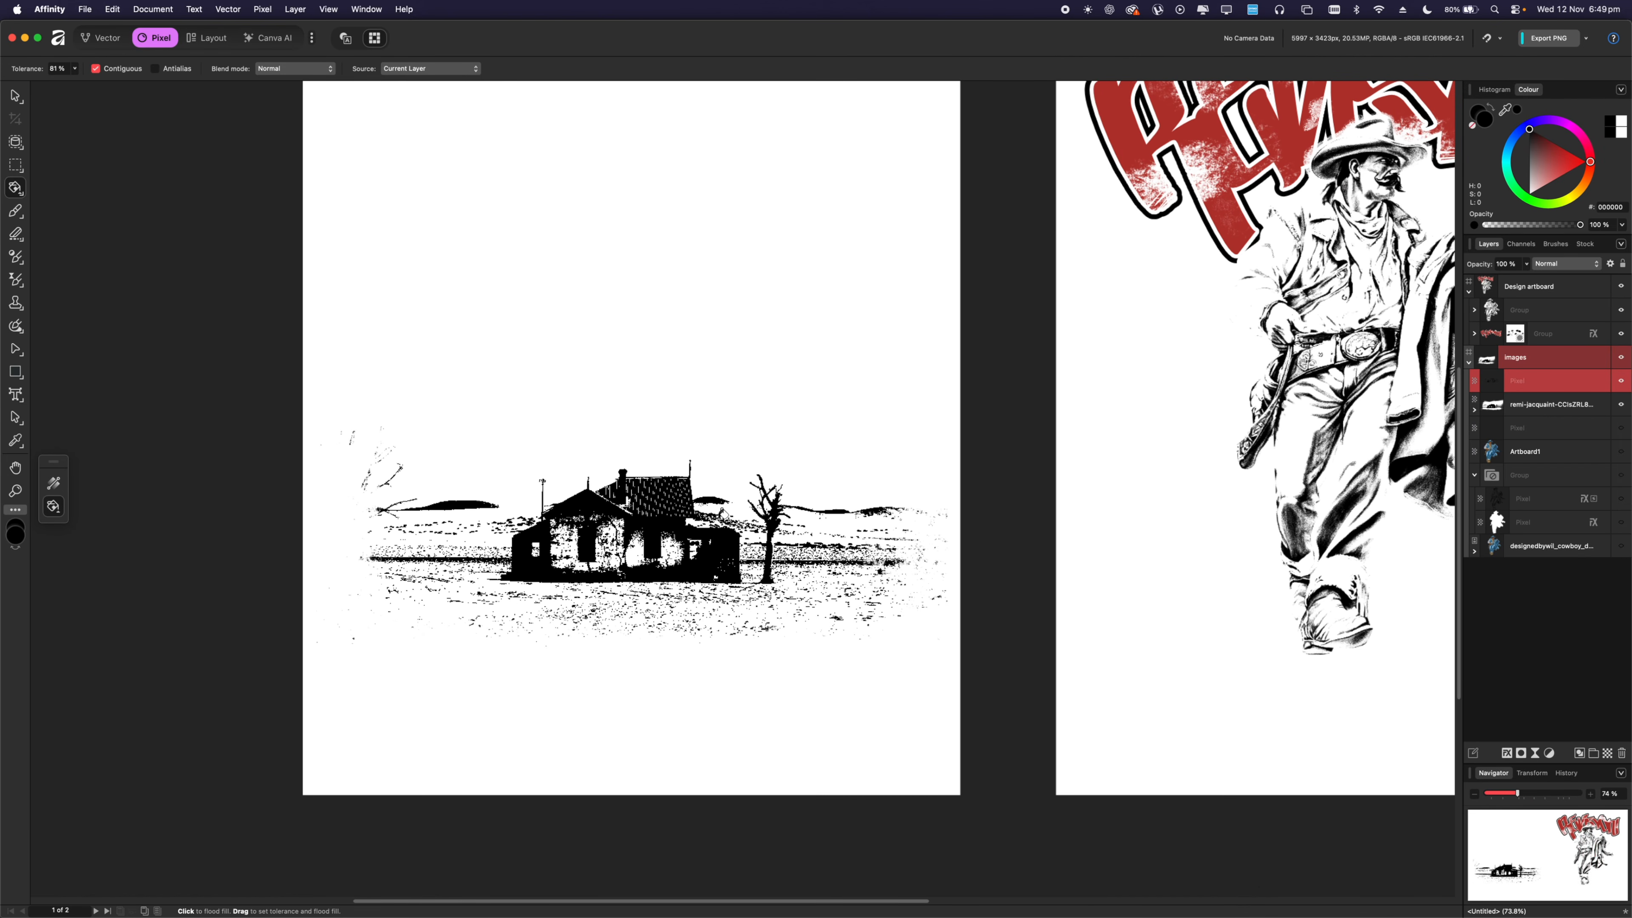
Move the black-filled house layer onto the Design artboard, across the cowboy's lower legs.
drag(723, 513, 451, 538)
scroll(668, 547, up, 3)
drag(808, 496, 343, 499)
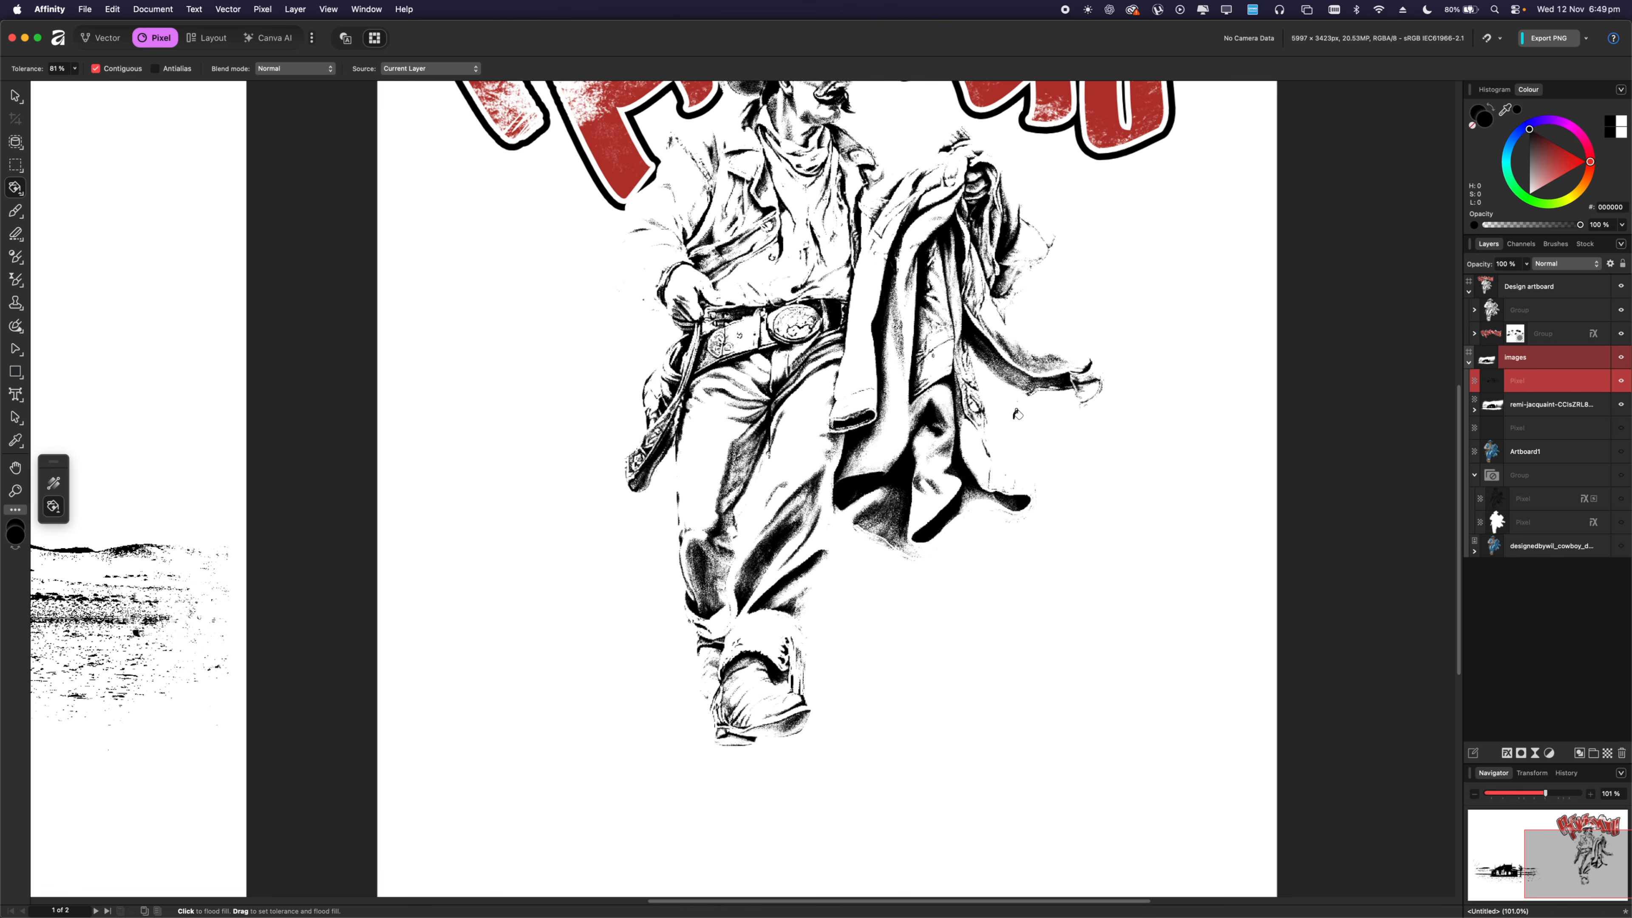
scroll(1017, 414, down, 4)
key(v)
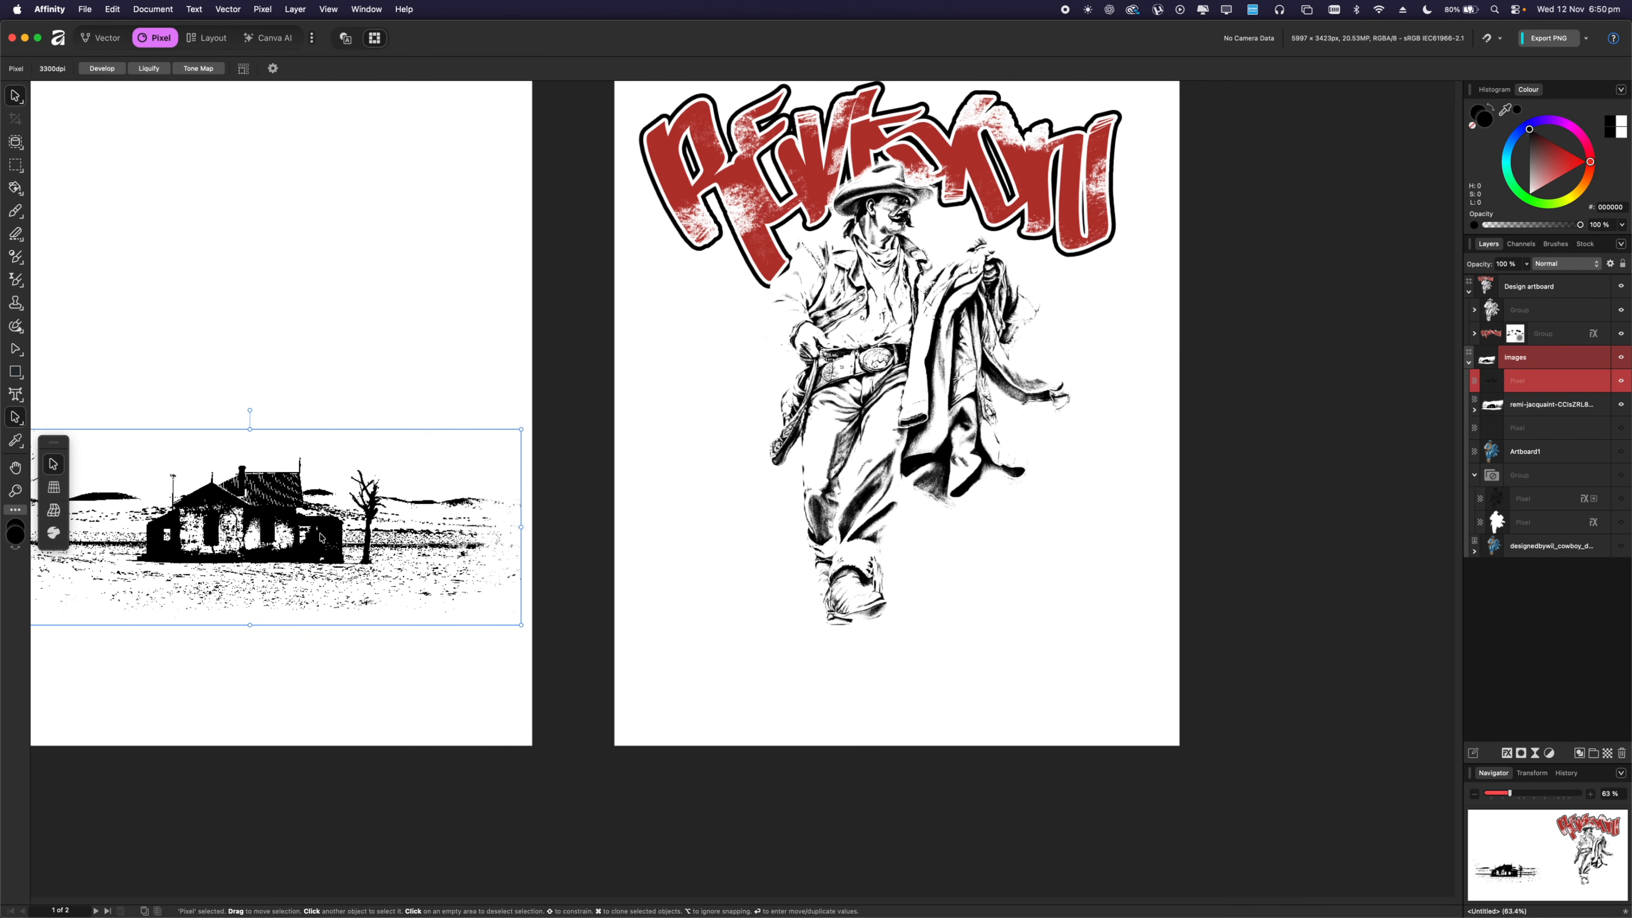
drag(300, 539, 938, 568)
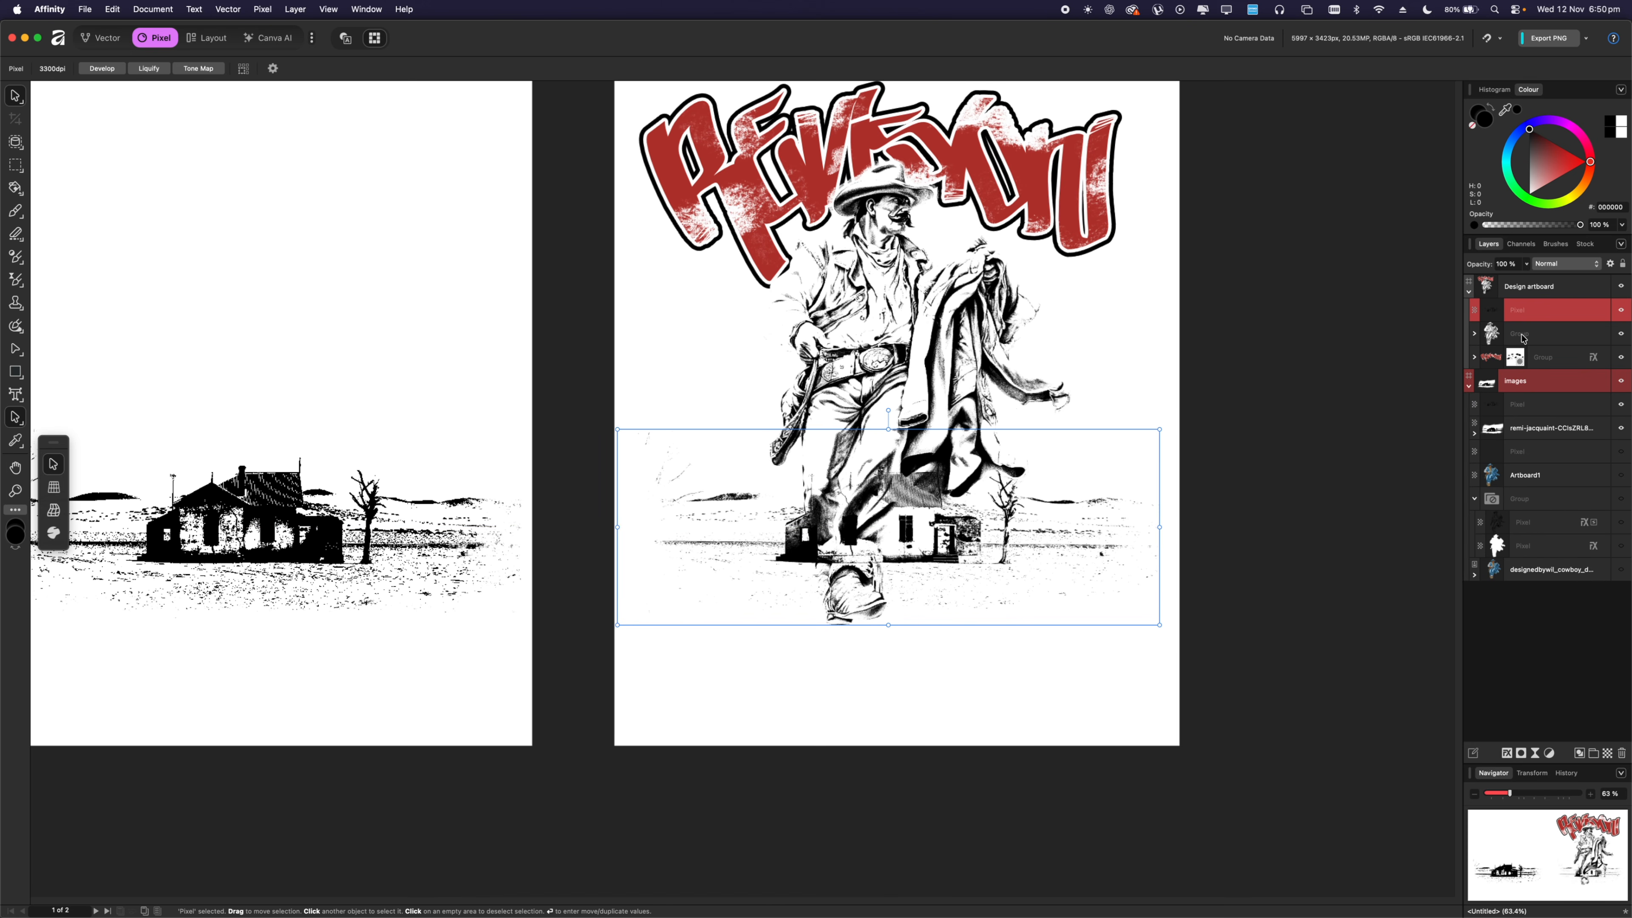
Place the cowboy group above the house layer in the stacking order and shift the house slightly upward.
drag(1522, 339, 1519, 300)
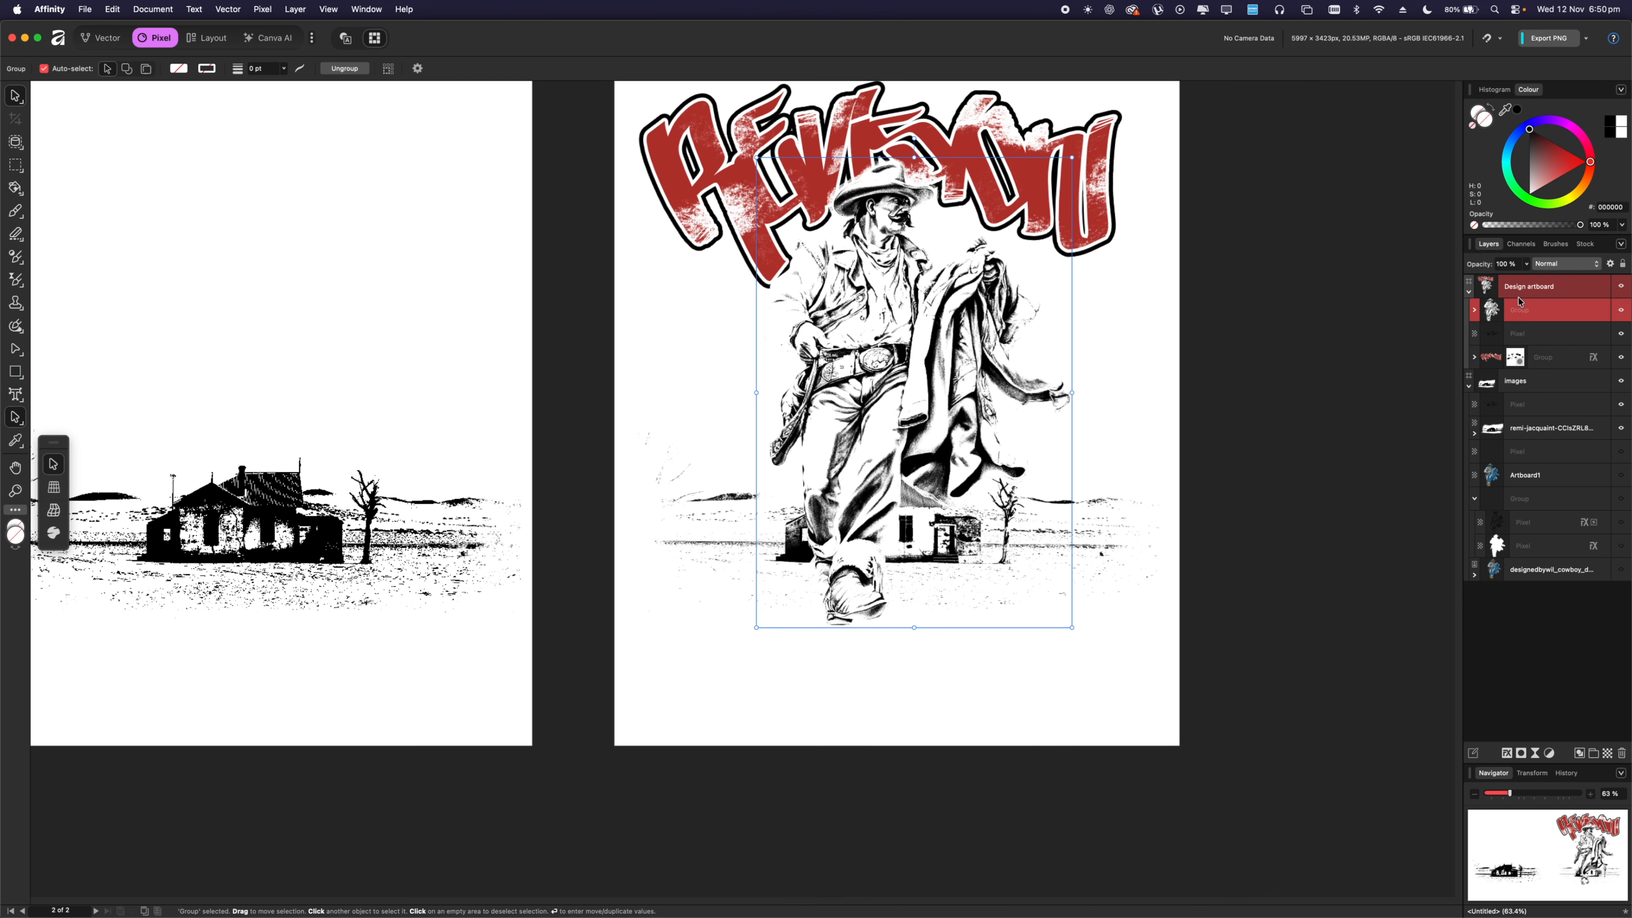
click(1517, 337)
key(super+t)
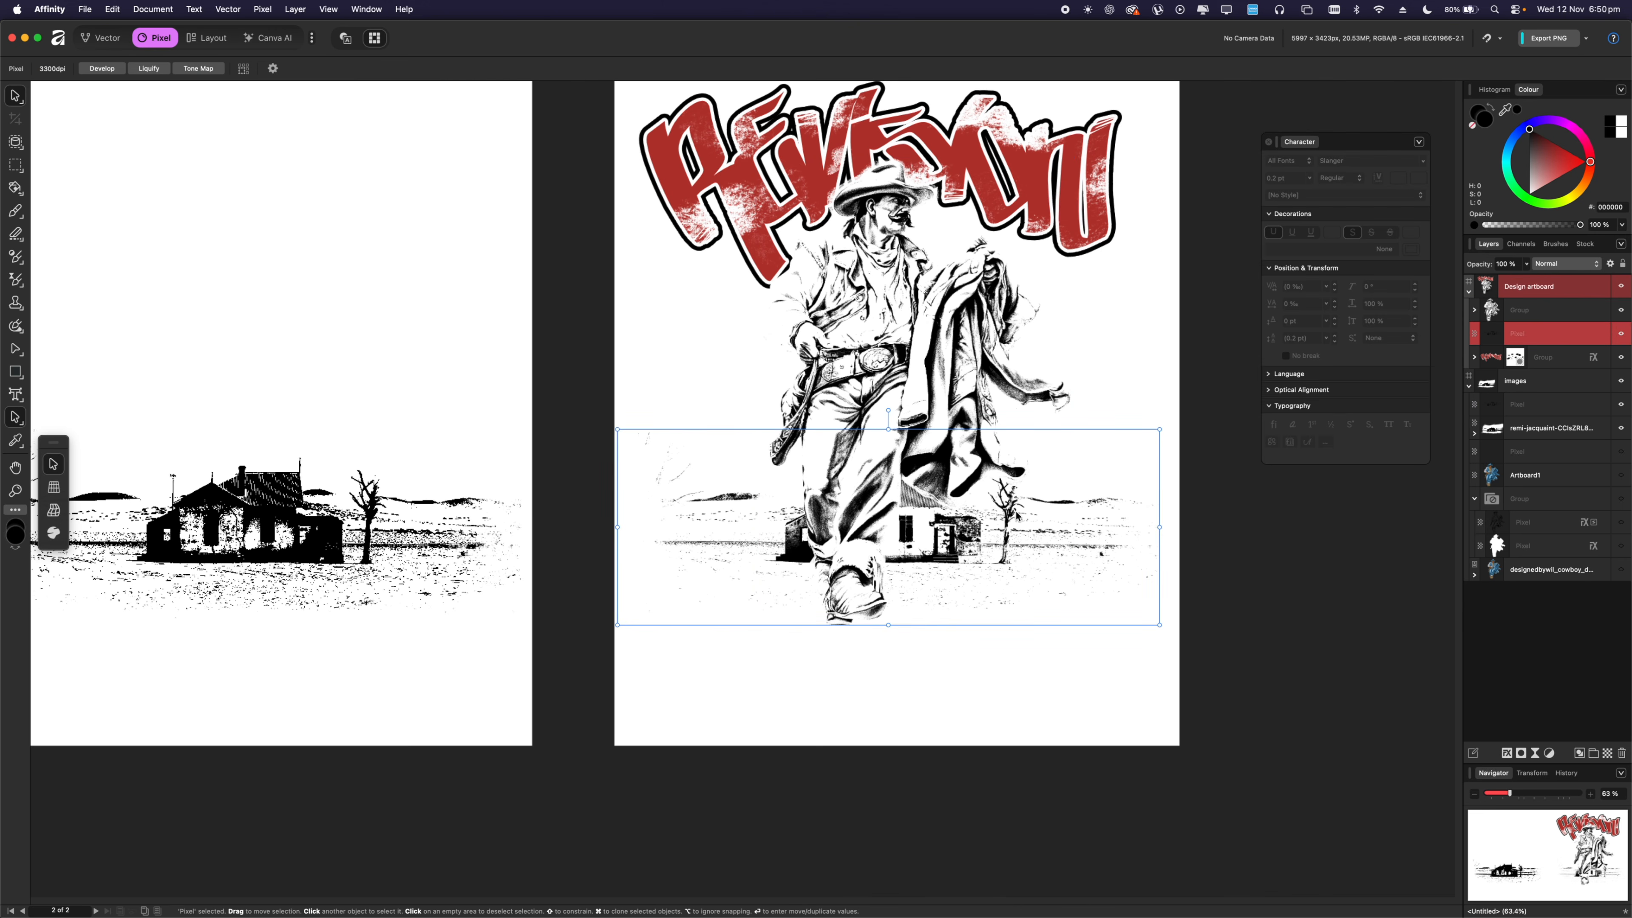
mouse_move(1020, 514)
mouse_down()
mouse_move(1018, 548)
mouse_move(1020, 500)
mouse_up()
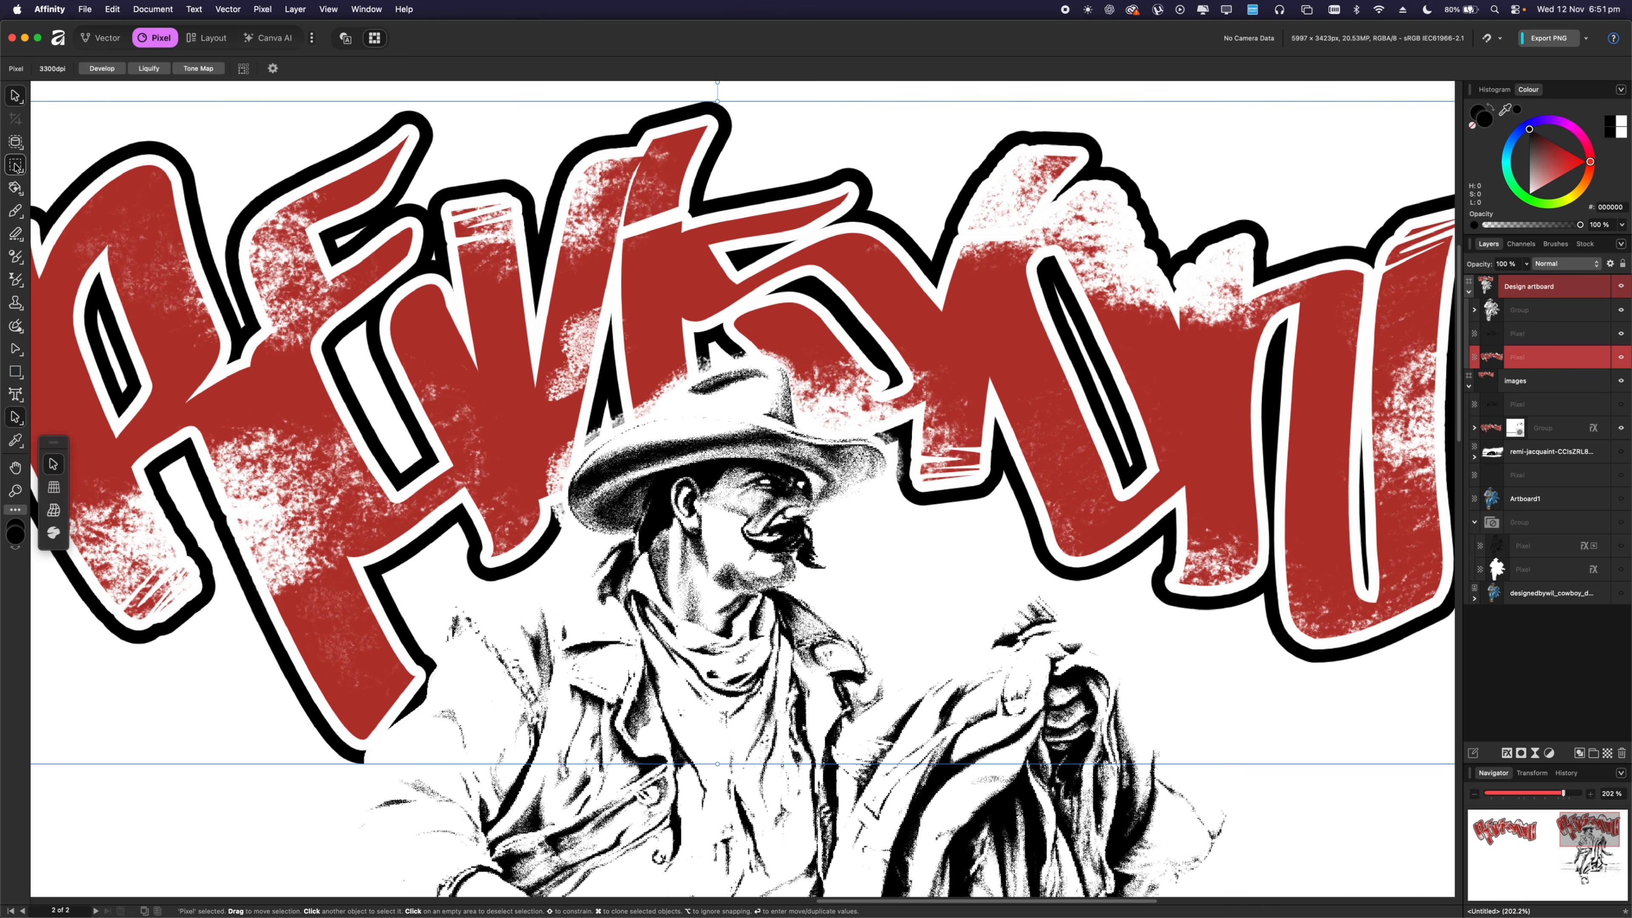
Flood select the red areas of the REVISION lettering on the current layer at 43% tolerance and check the selection edges around the distressed texture.
click(16, 167)
click(20, 146)
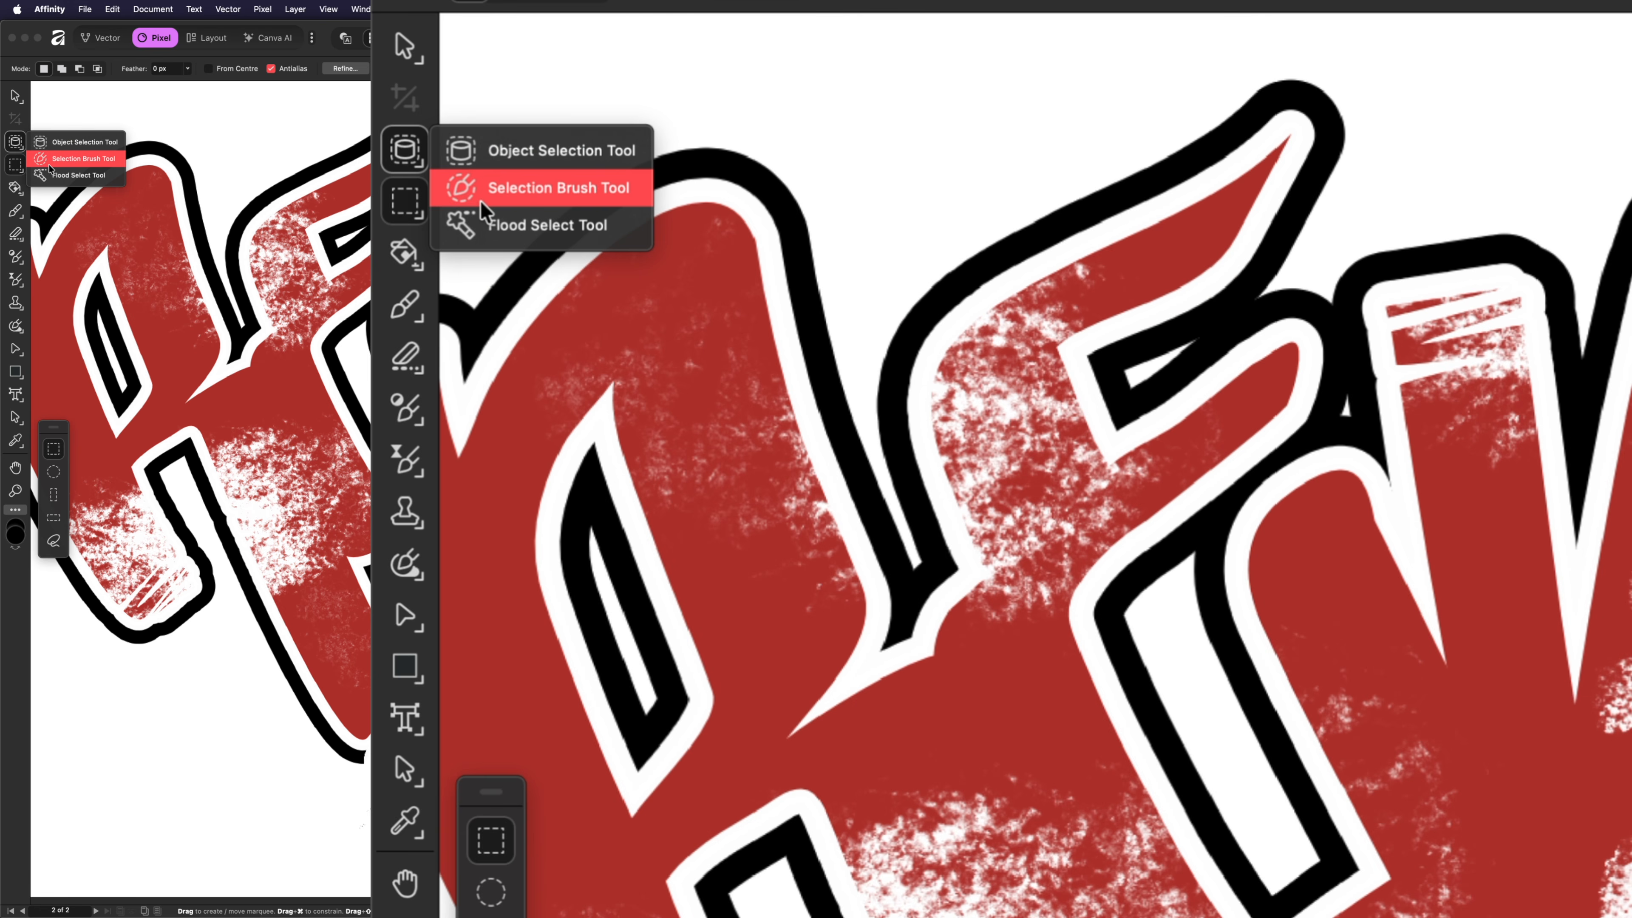
click(52, 176)
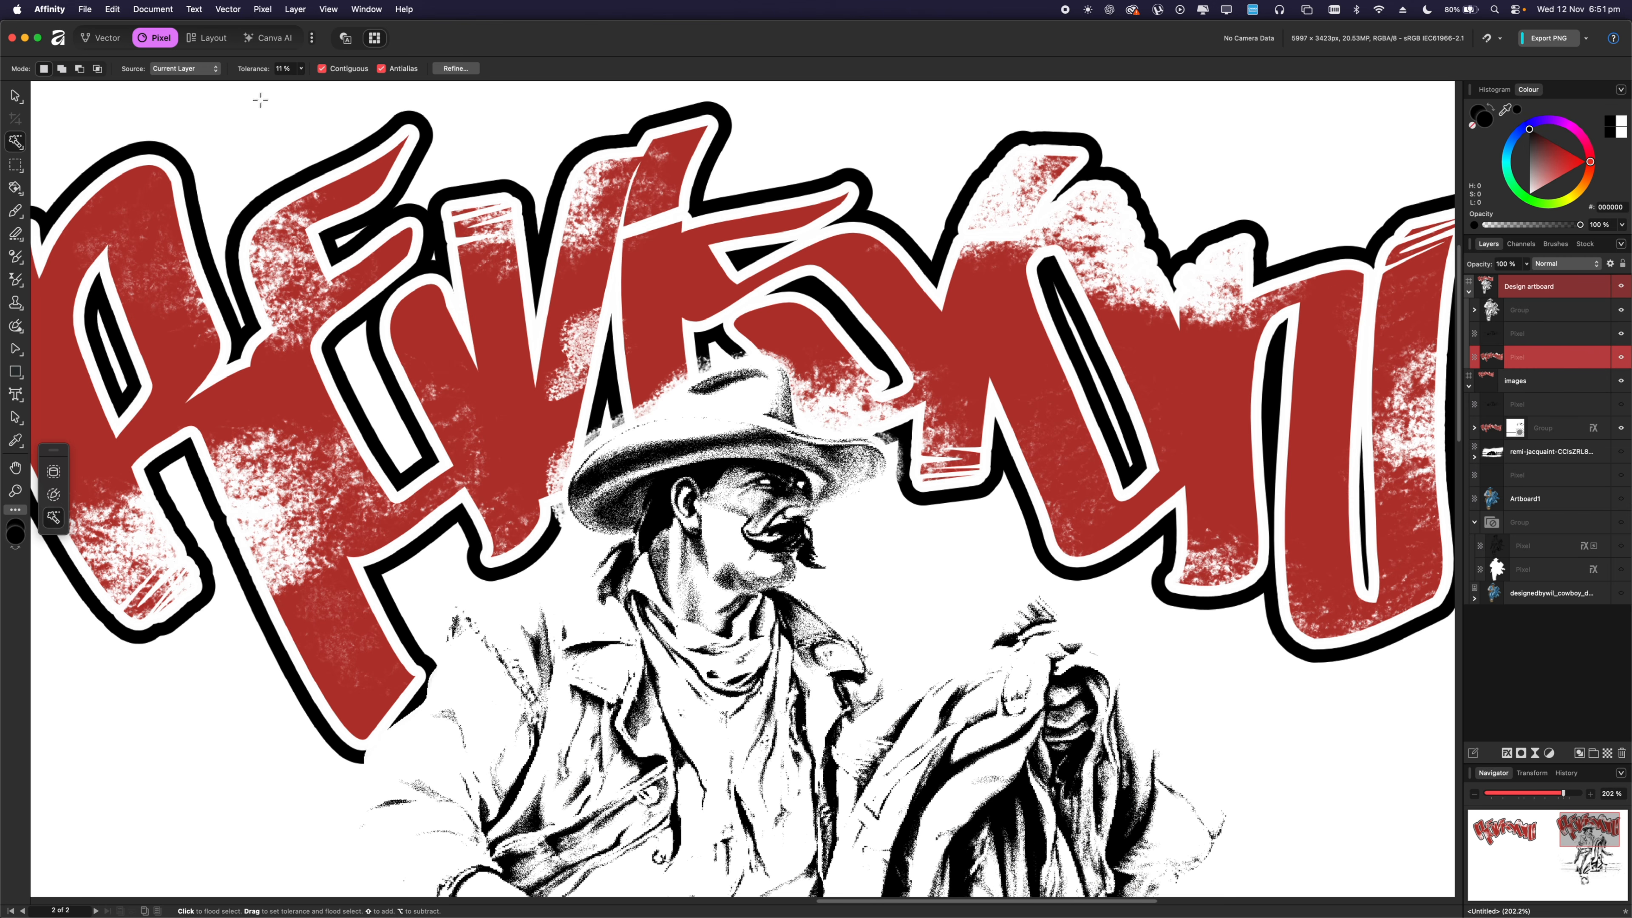
click(302, 68)
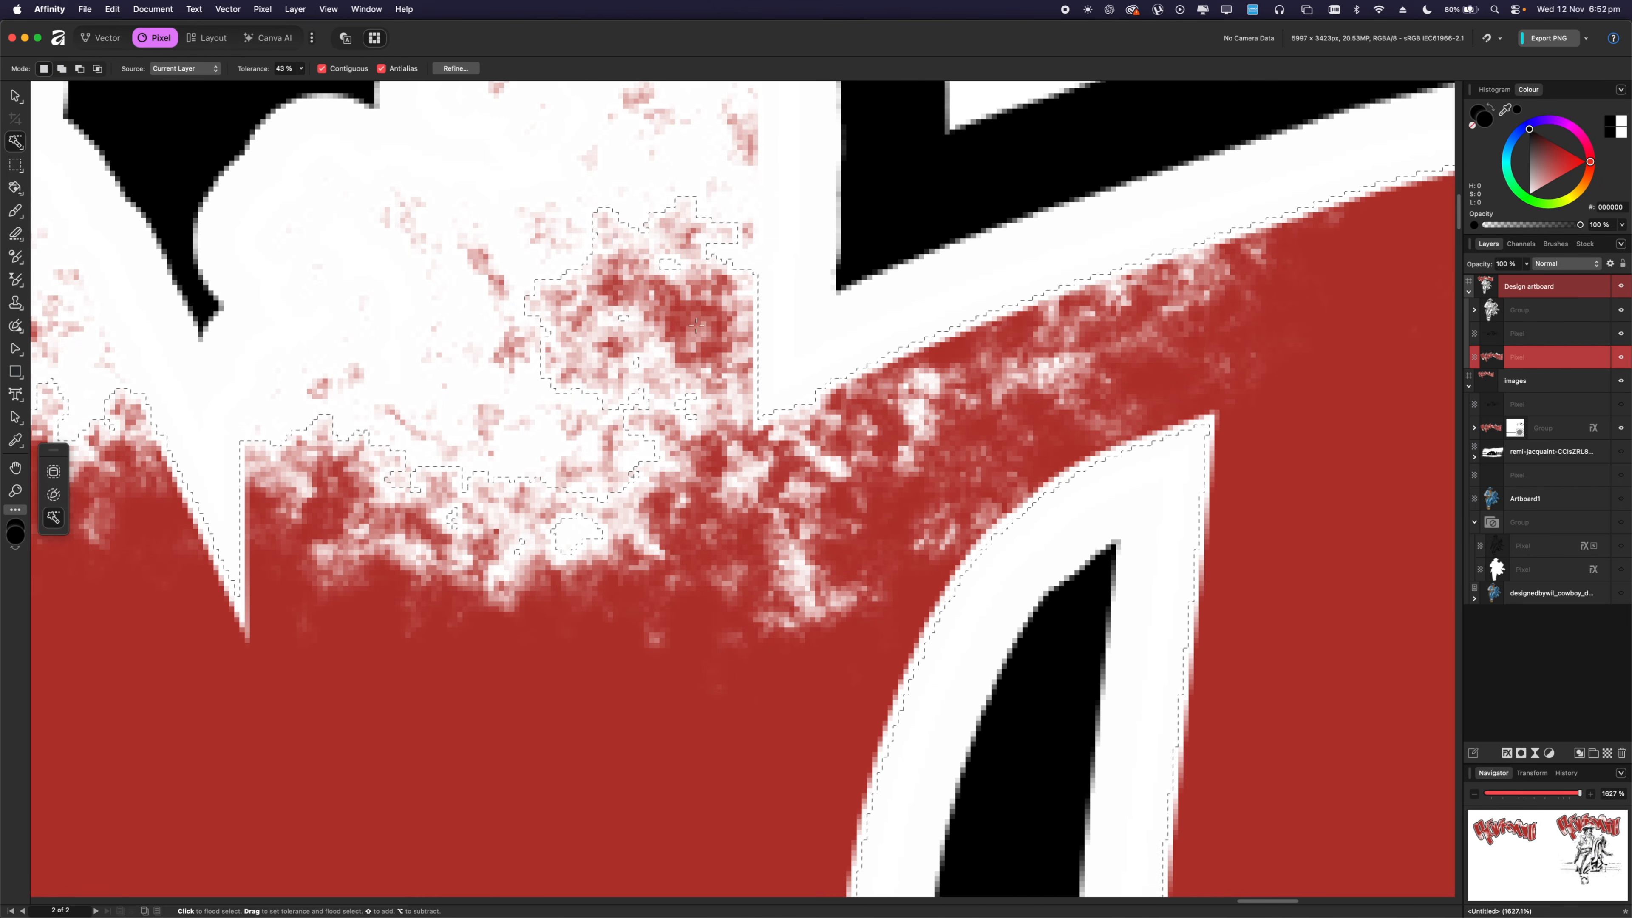
scroll(674, 322, down, 5)
drag(662, 311, 1066, 523)
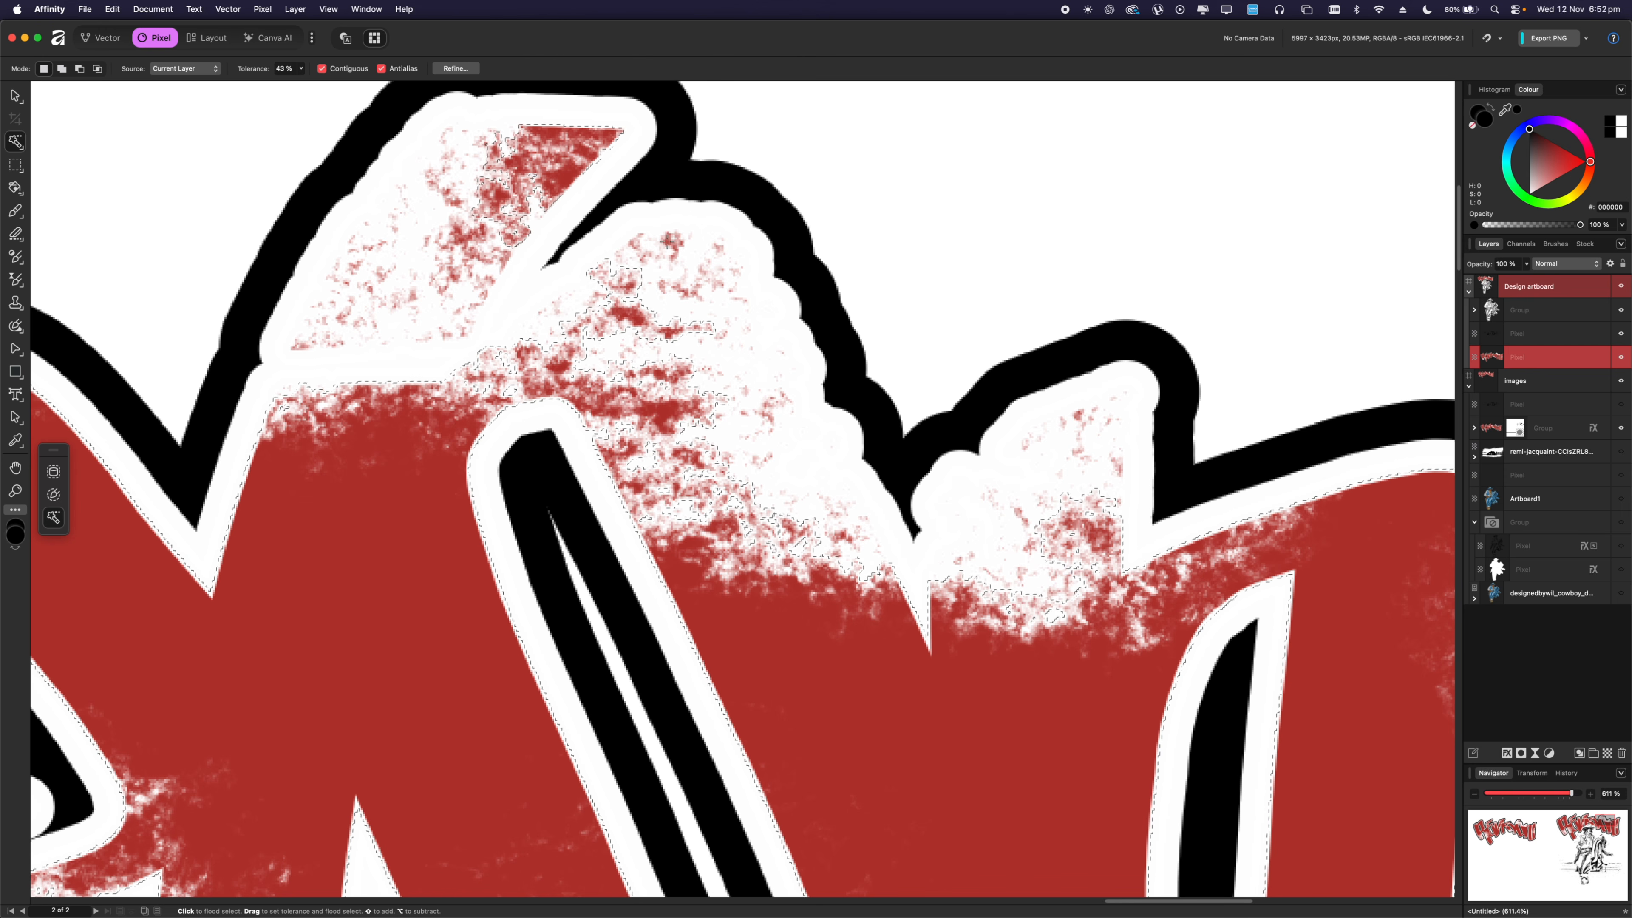
scroll(694, 283, up, 2)
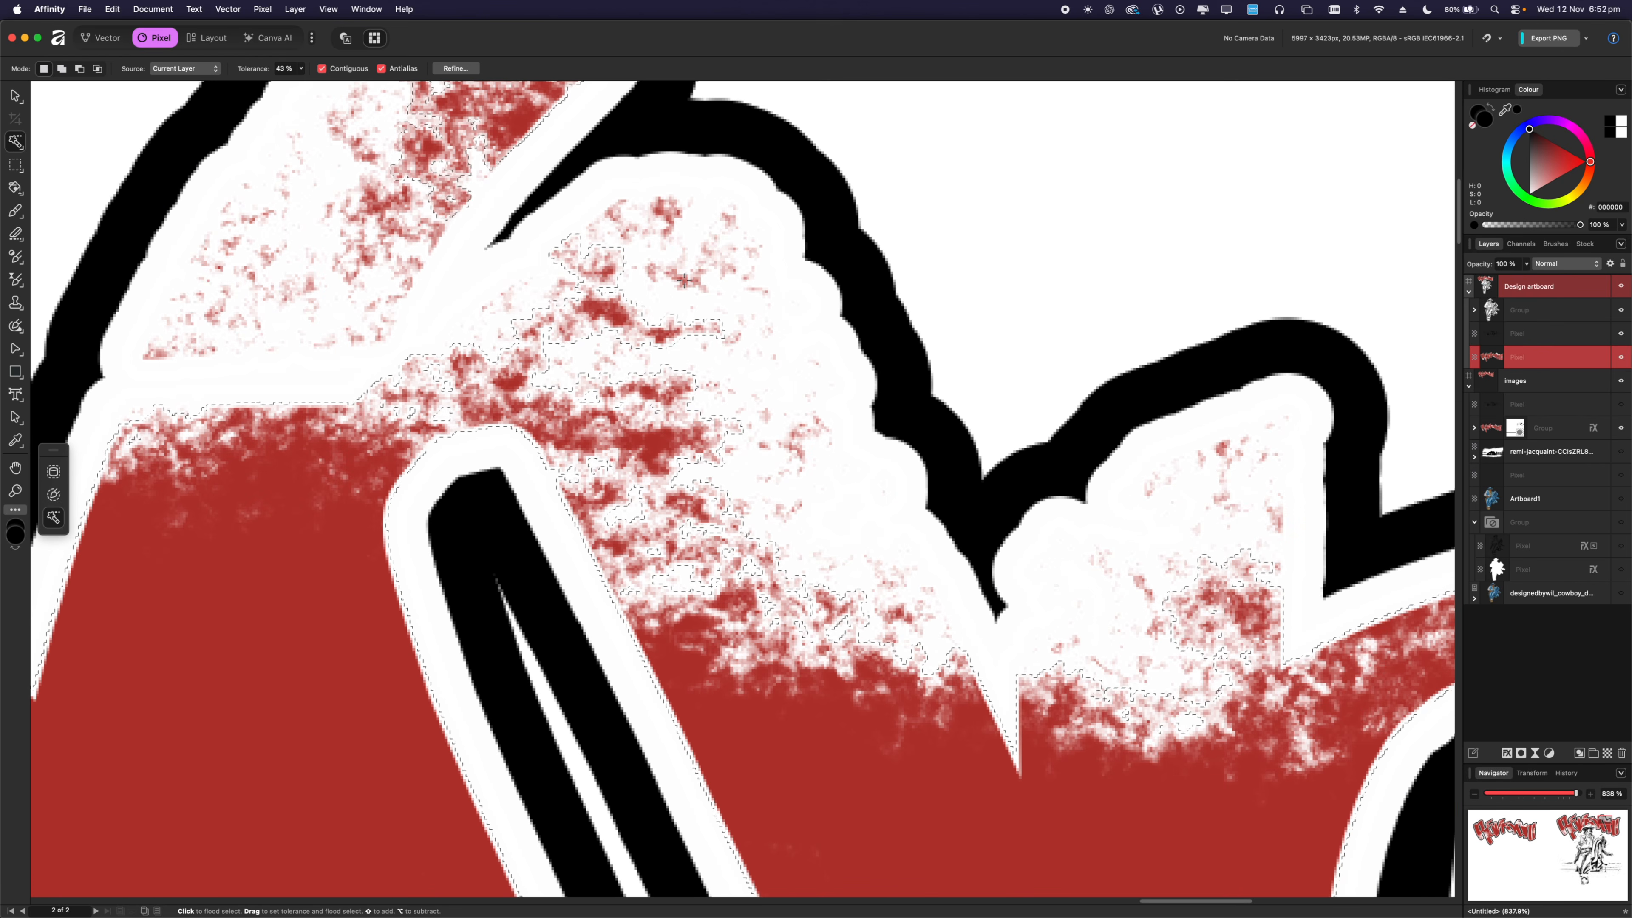
scroll(713, 290, down, 2)
scroll(764, 397, up, 3)
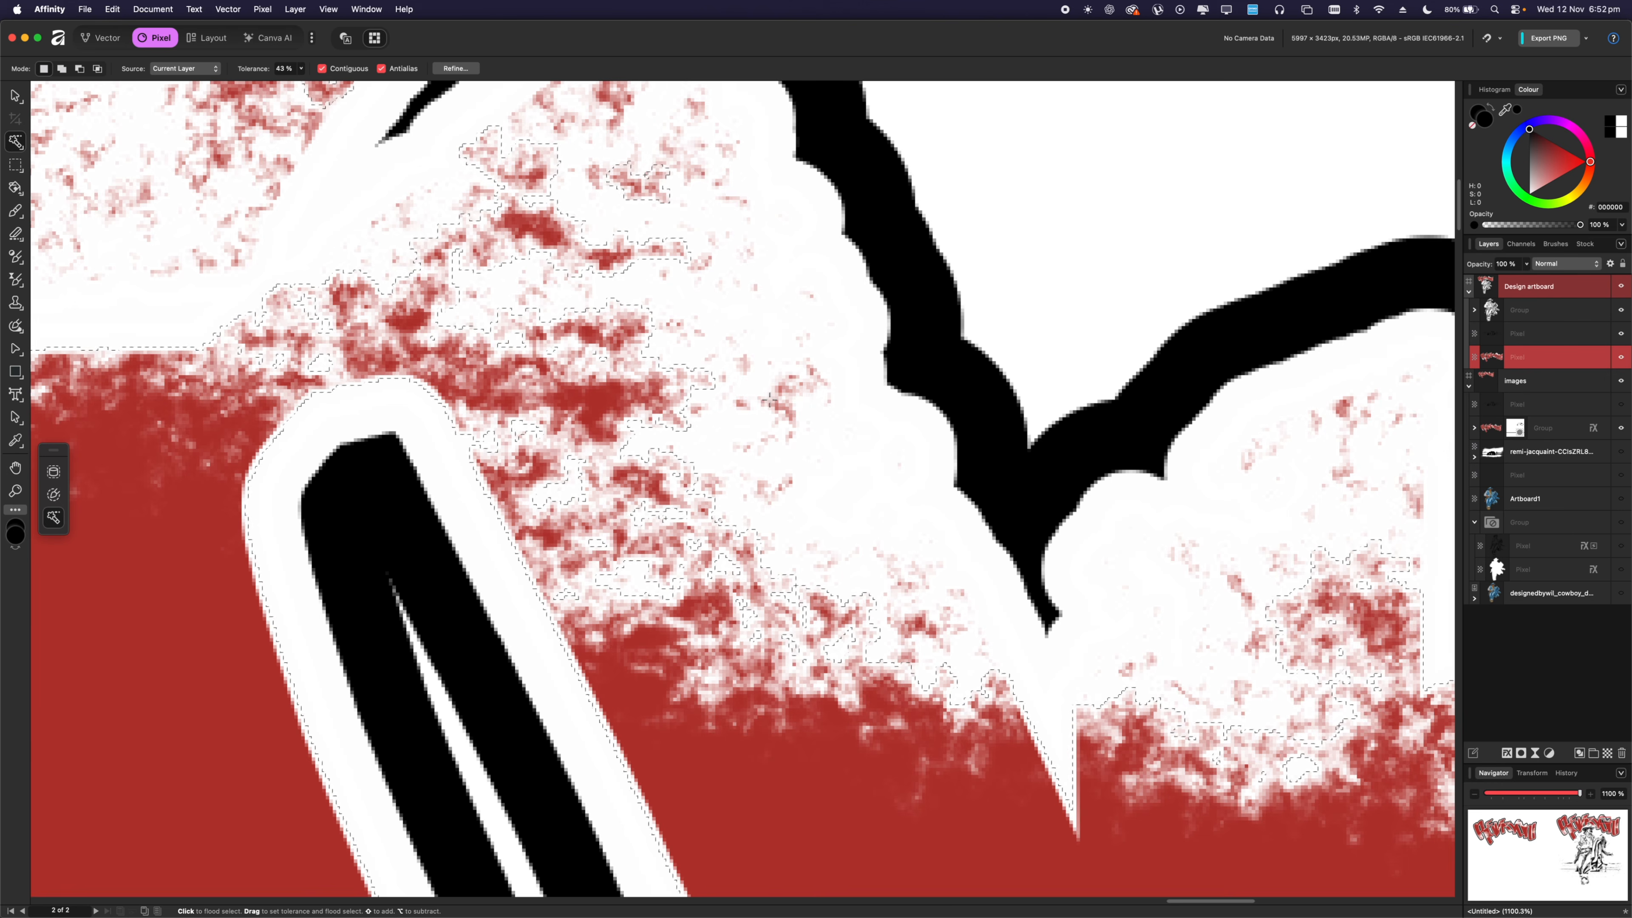
scroll(777, 407, down, 3)
scroll(778, 407, down, 10)
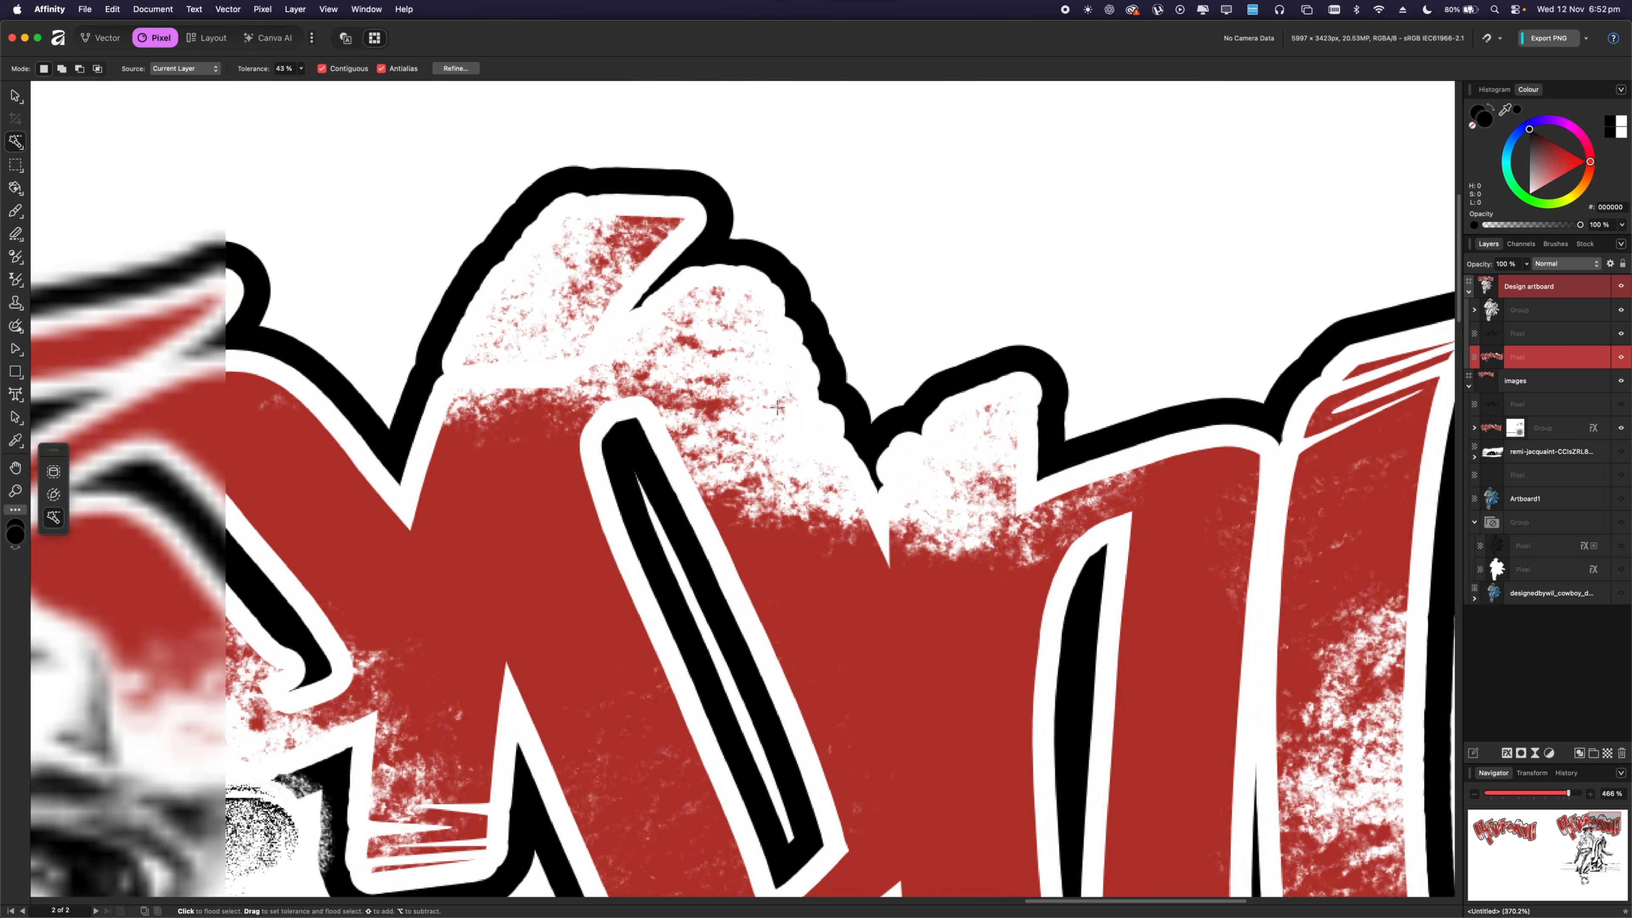
Try to add the distressed area above the O to the flood selection and undo the attempts.
scroll(718, 388, up, 10)
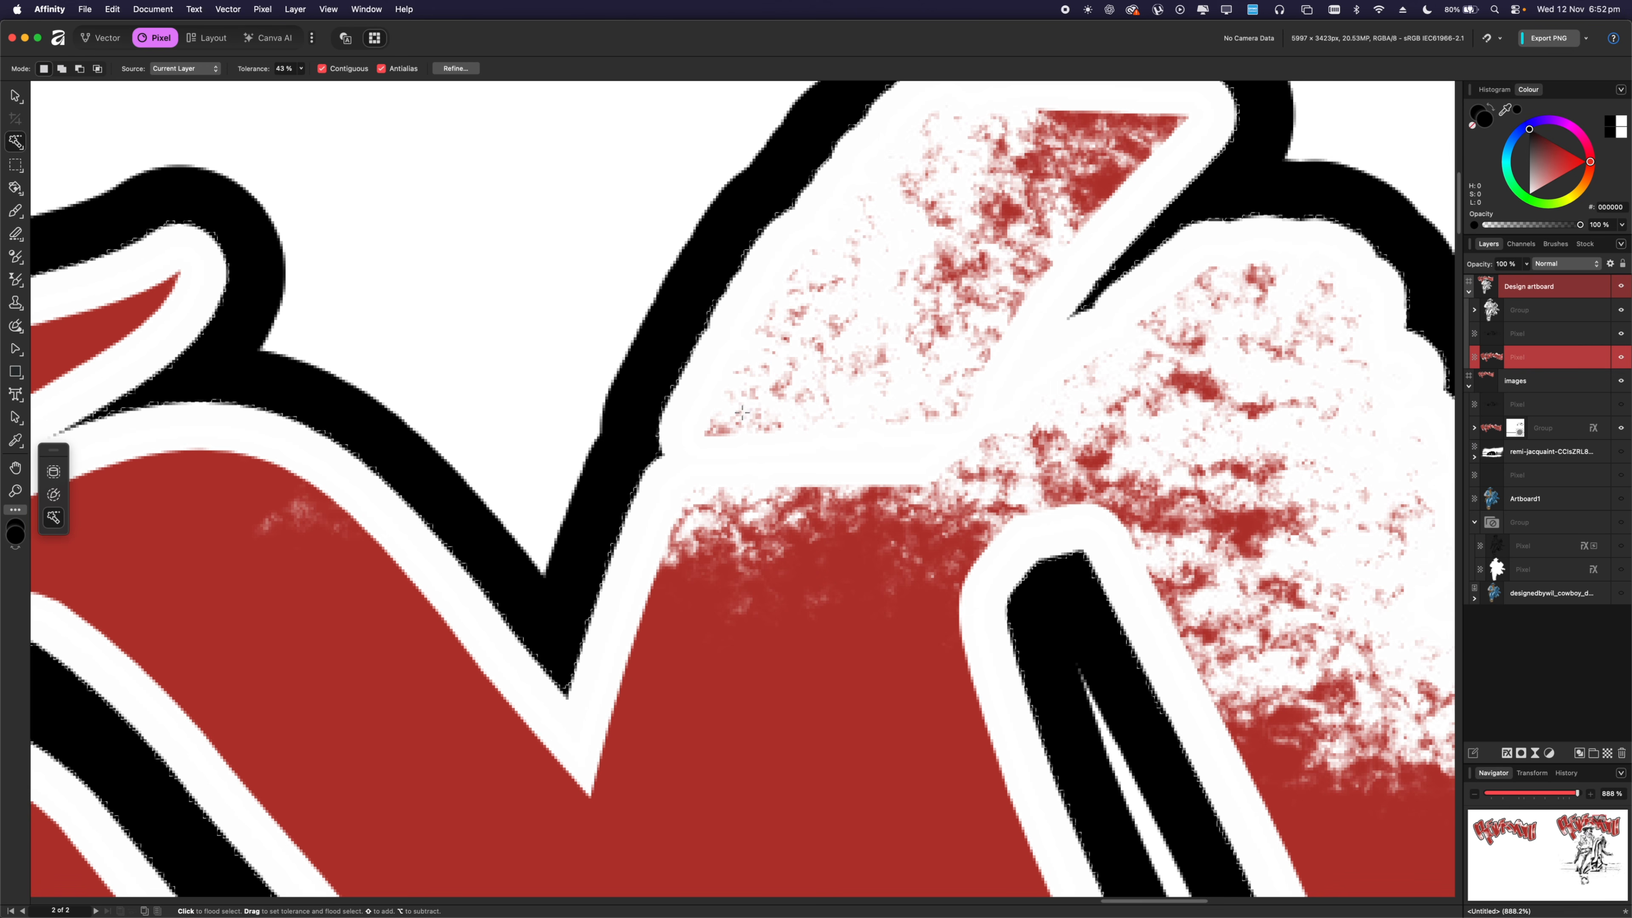
key(super+z)
shift+click(820, 346)
key(super+z)
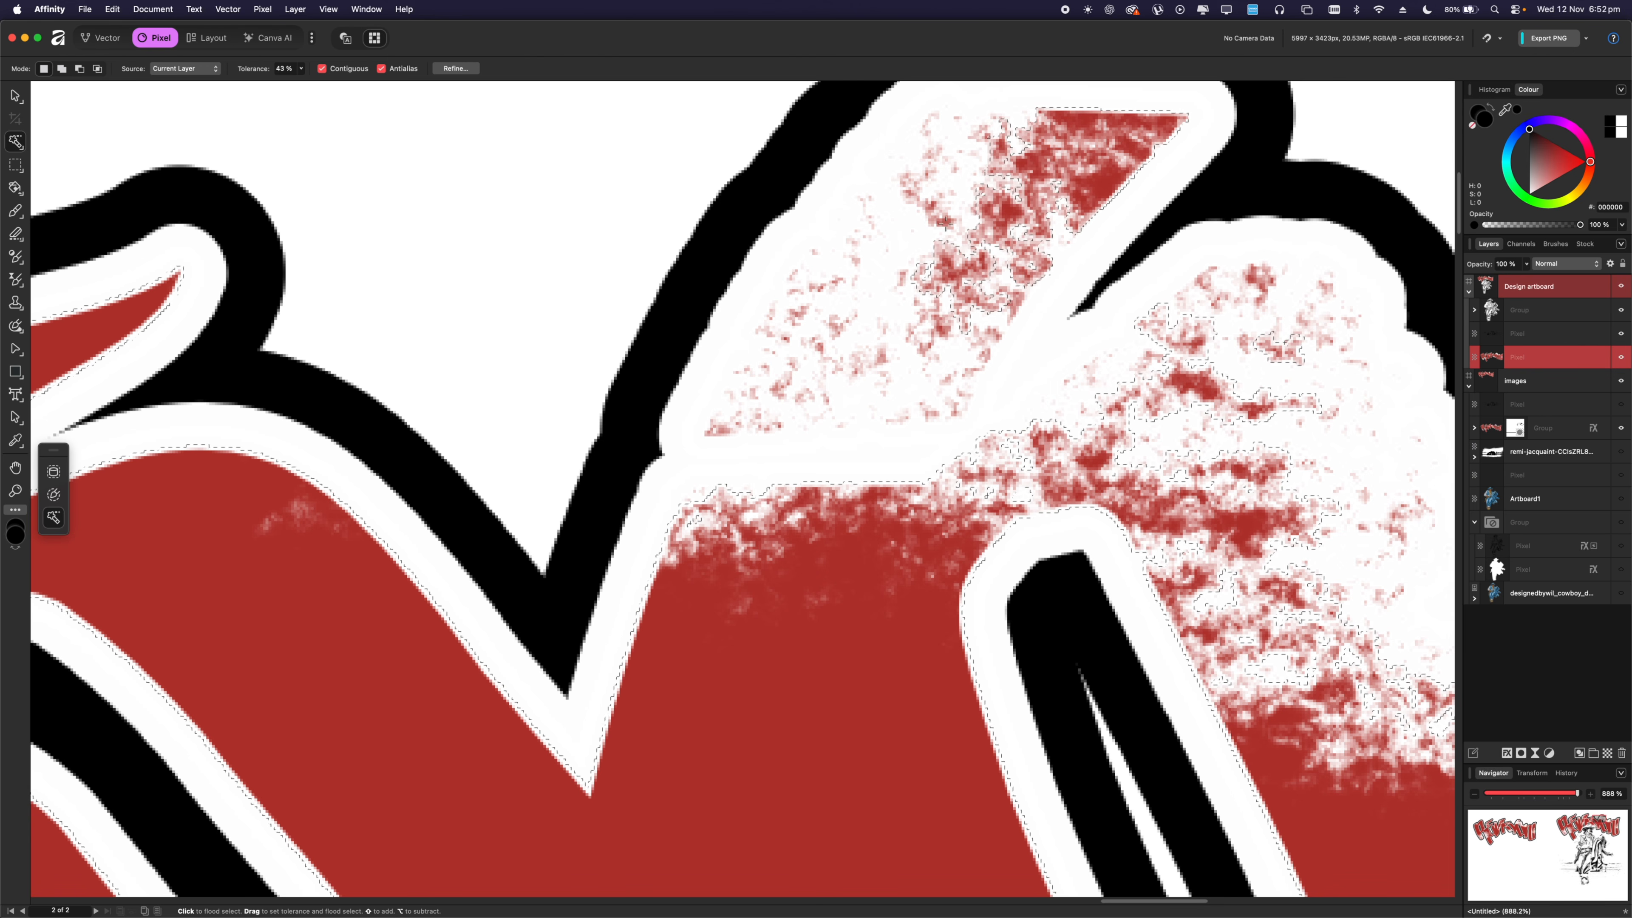
scroll(905, 212, down, 10)
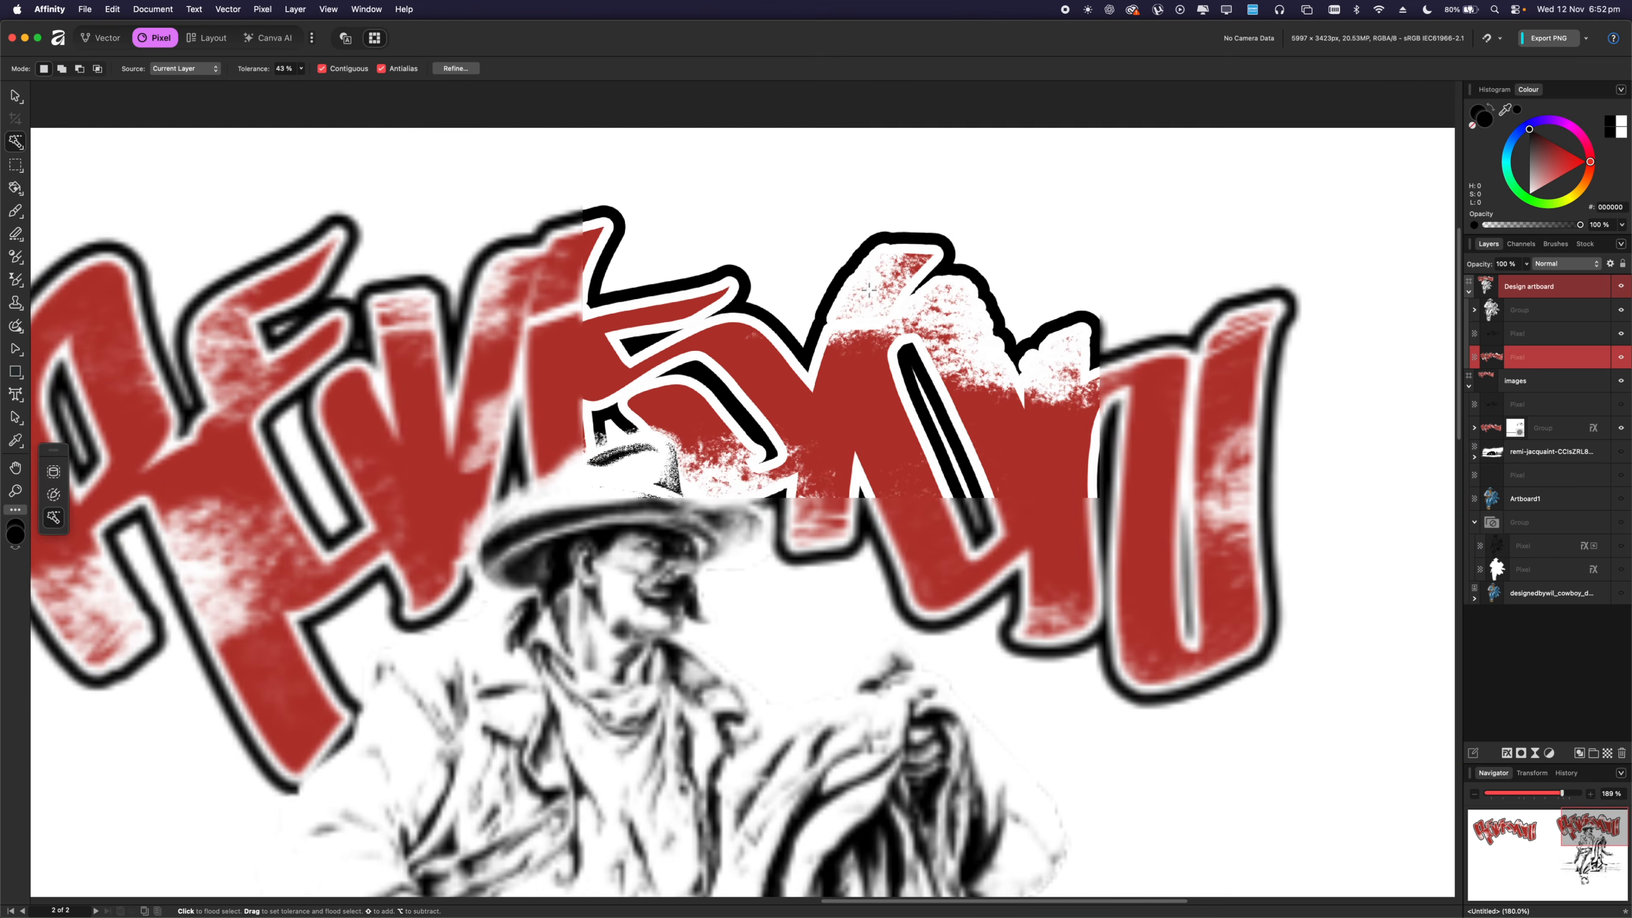
Hide the original lettering layer to inspect the flat red fill layer on its own.
scroll(751, 304, up, 3)
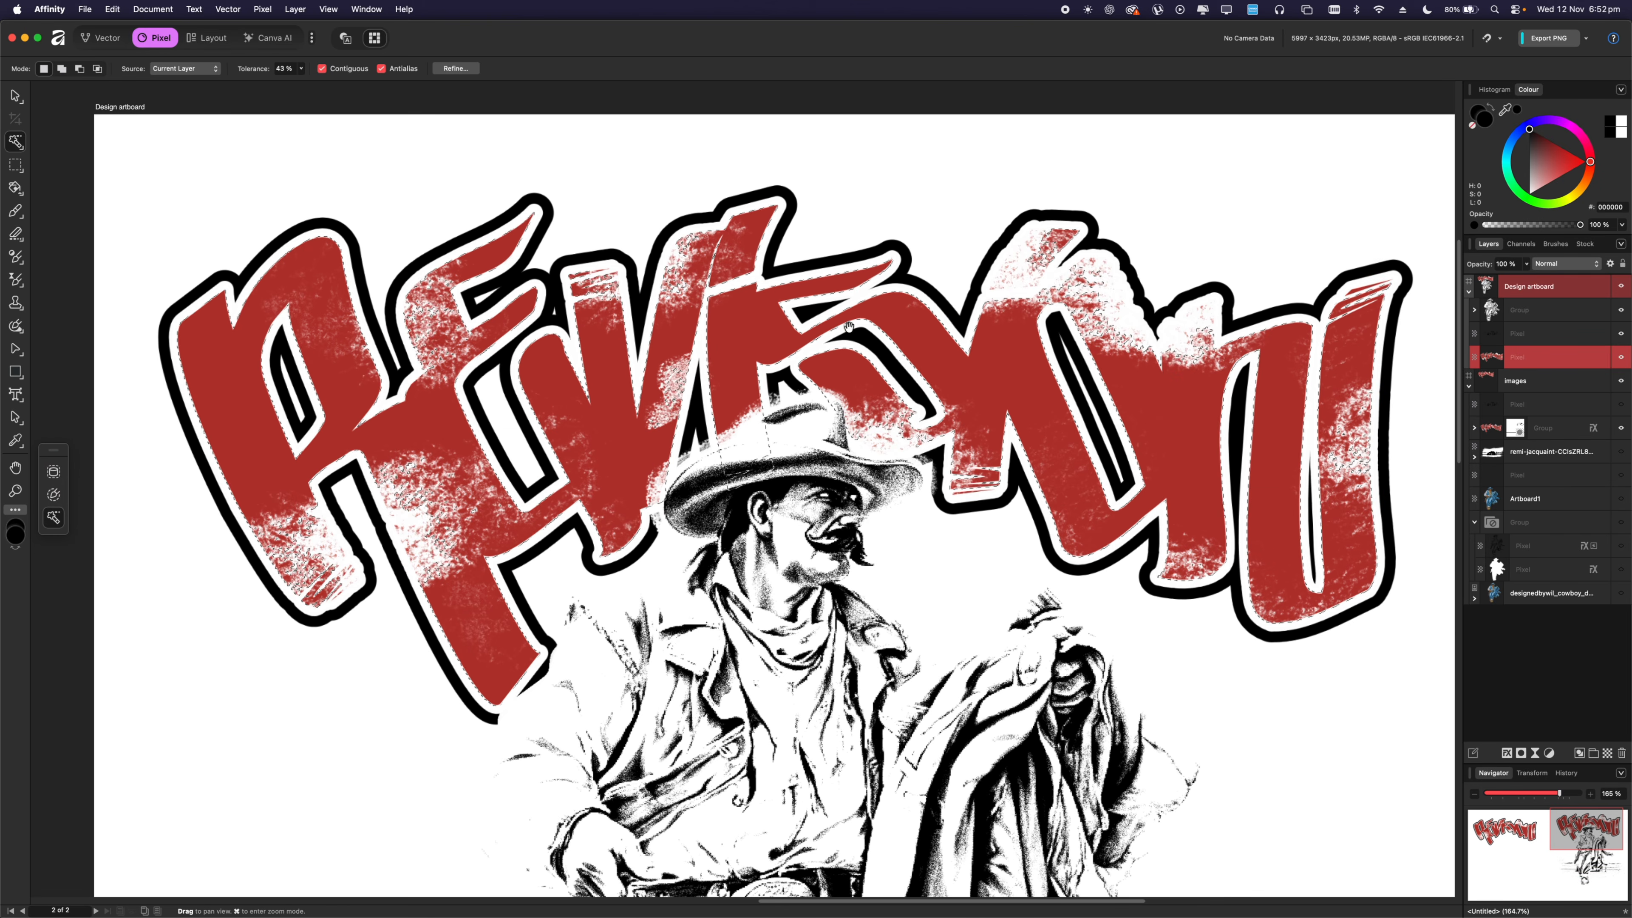
scroll(752, 303, right, 3)
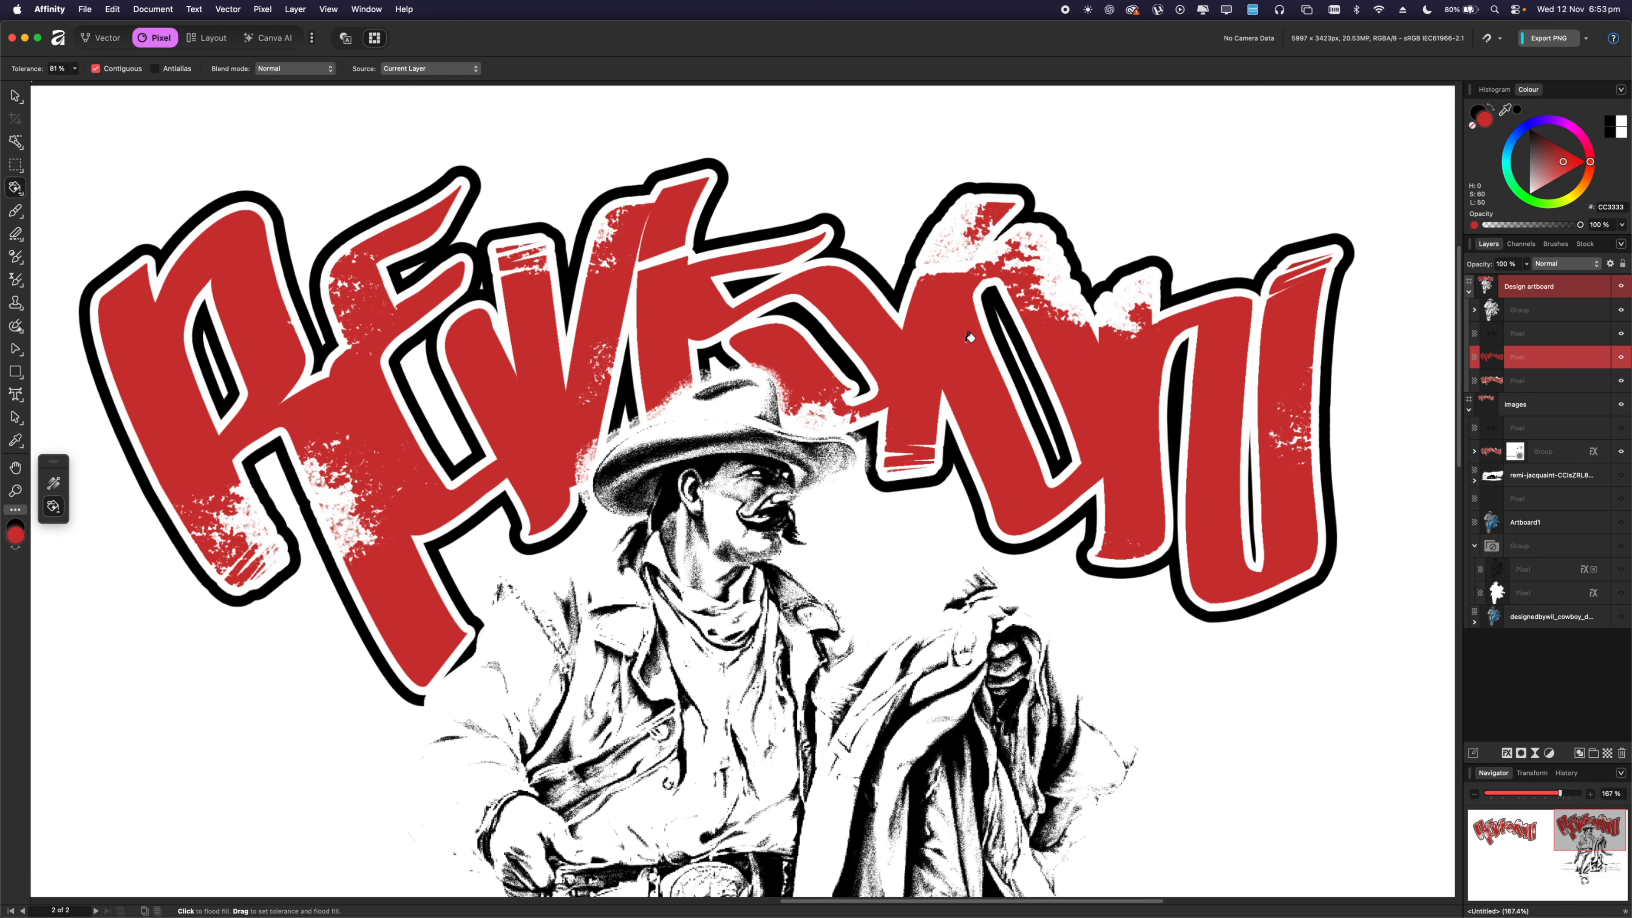
scroll(969, 337, down, 3)
scroll(964, 336, up, 5)
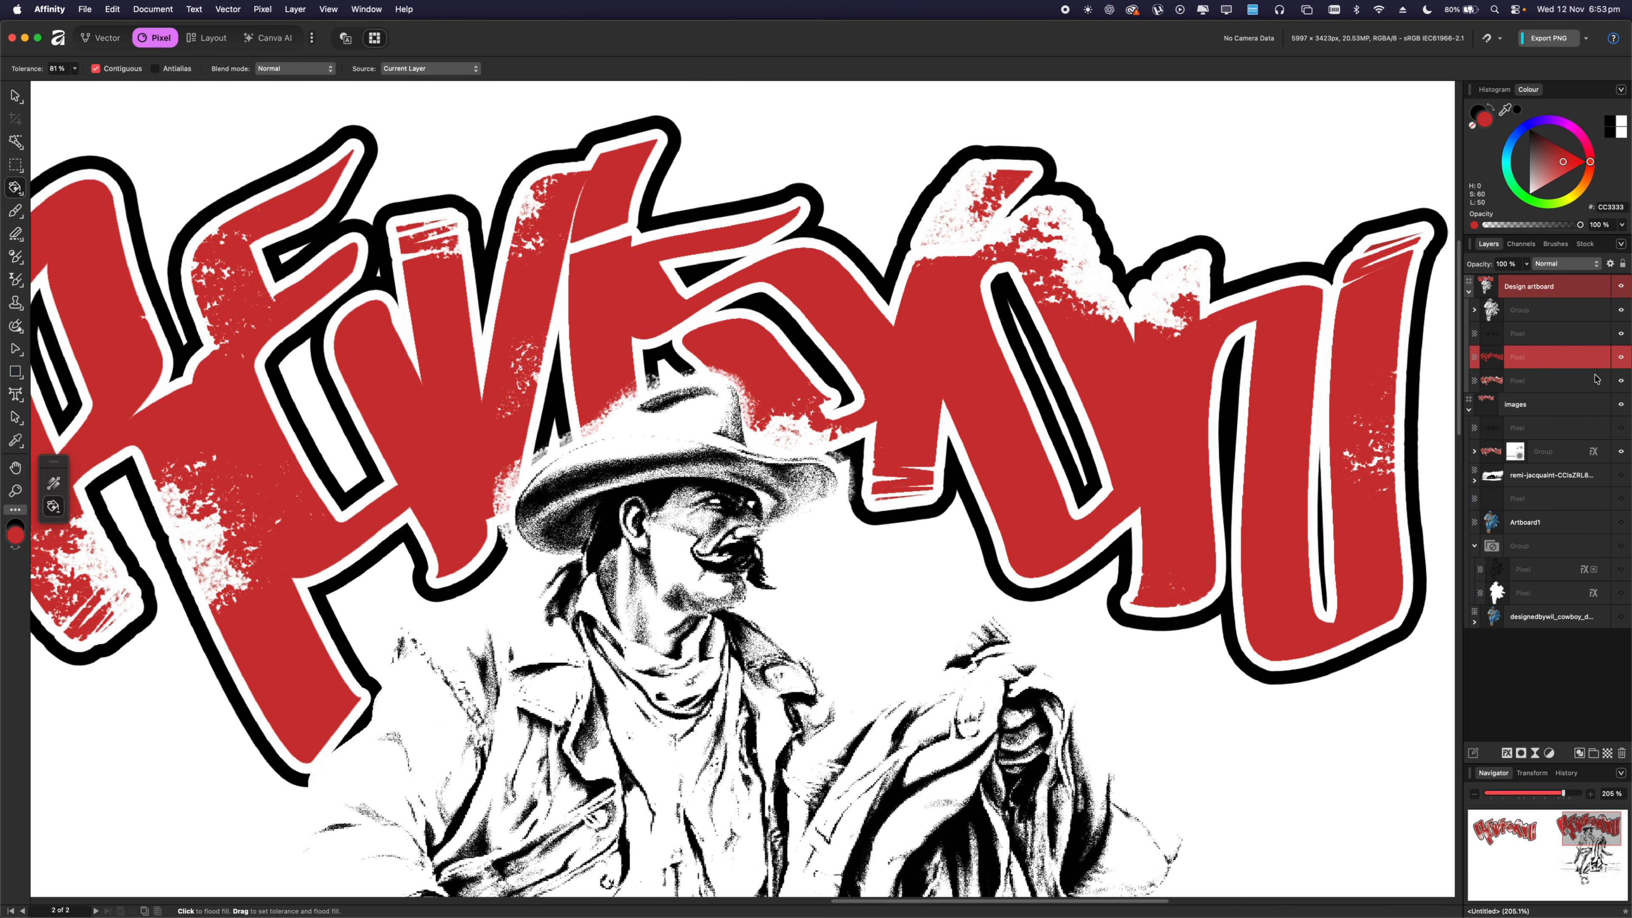
click(1622, 381)
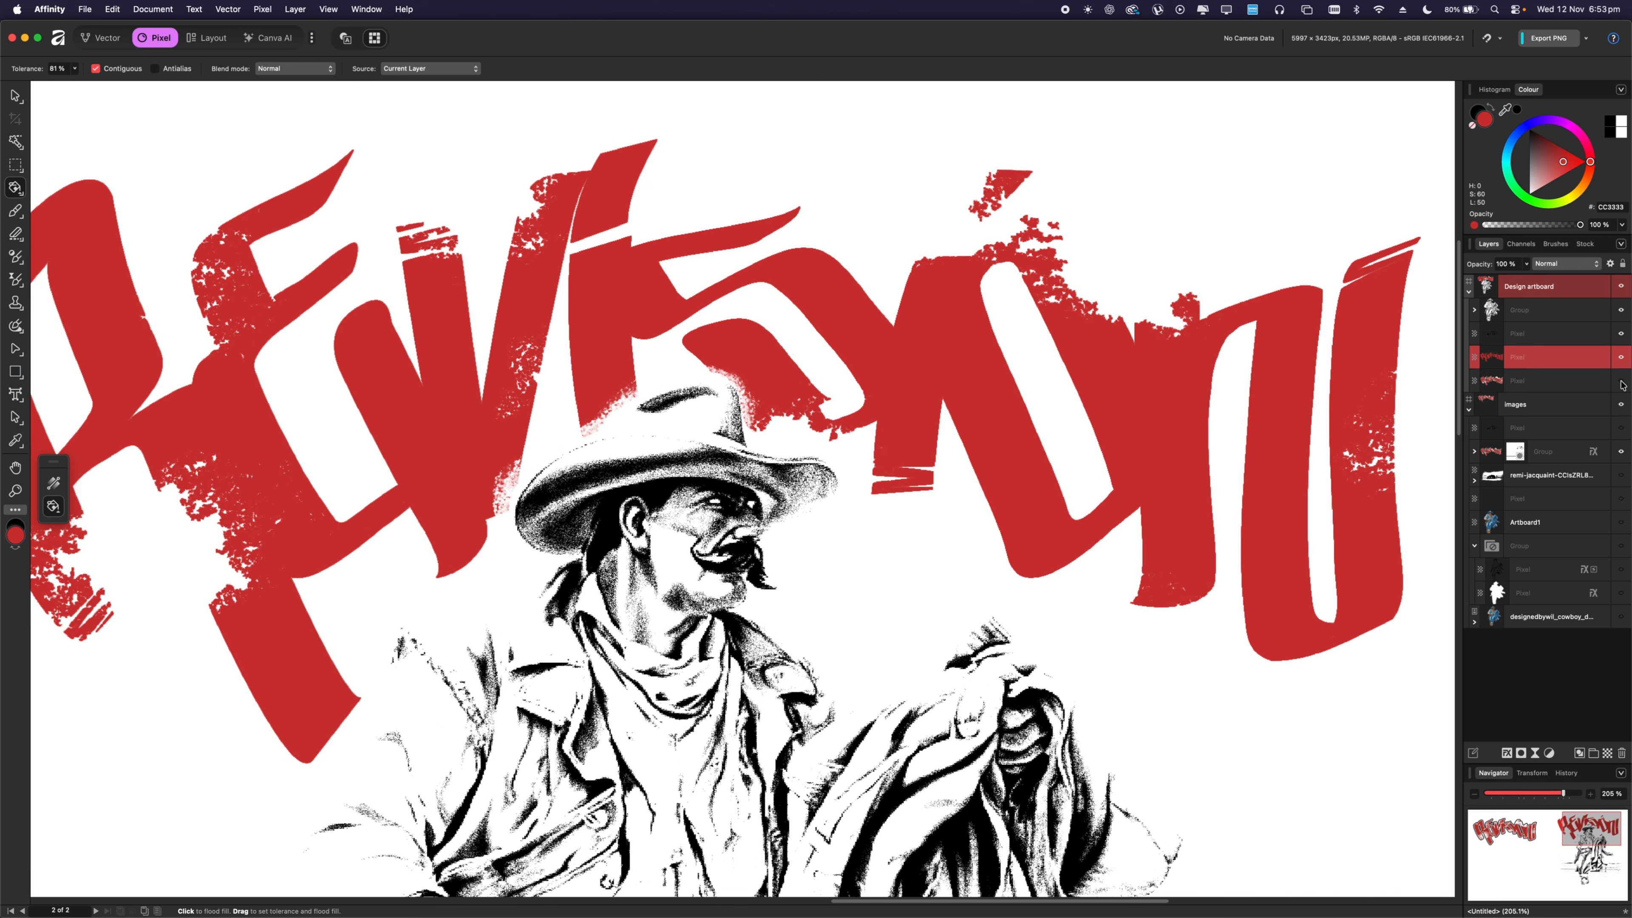
scroll(942, 321, down, 4)
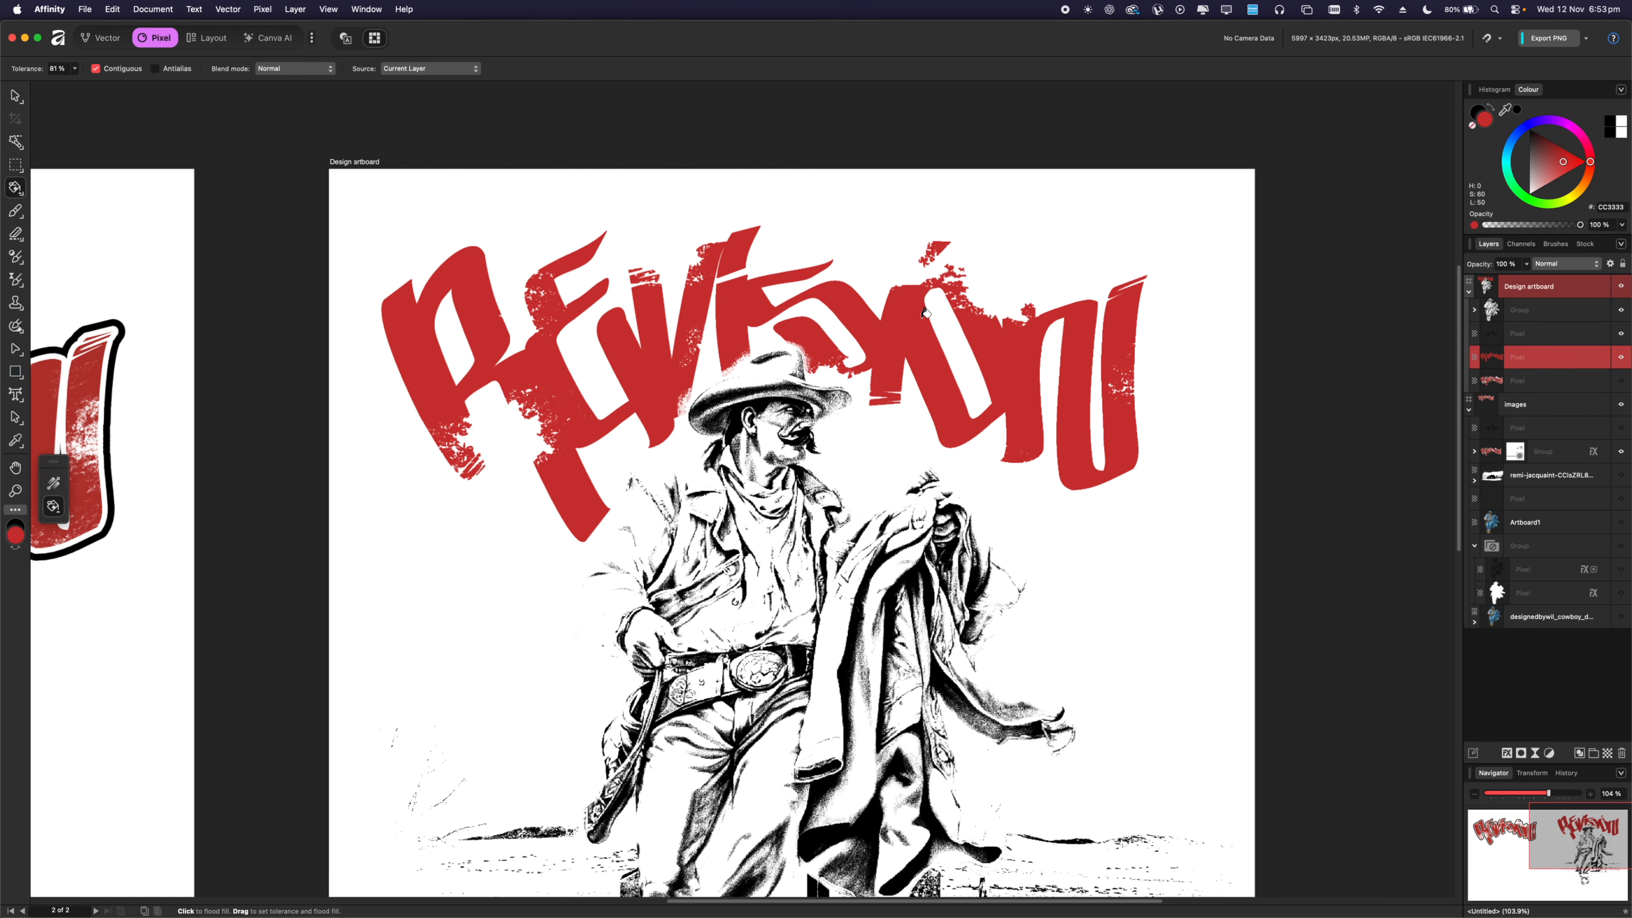
scroll(942, 321, up, 3)
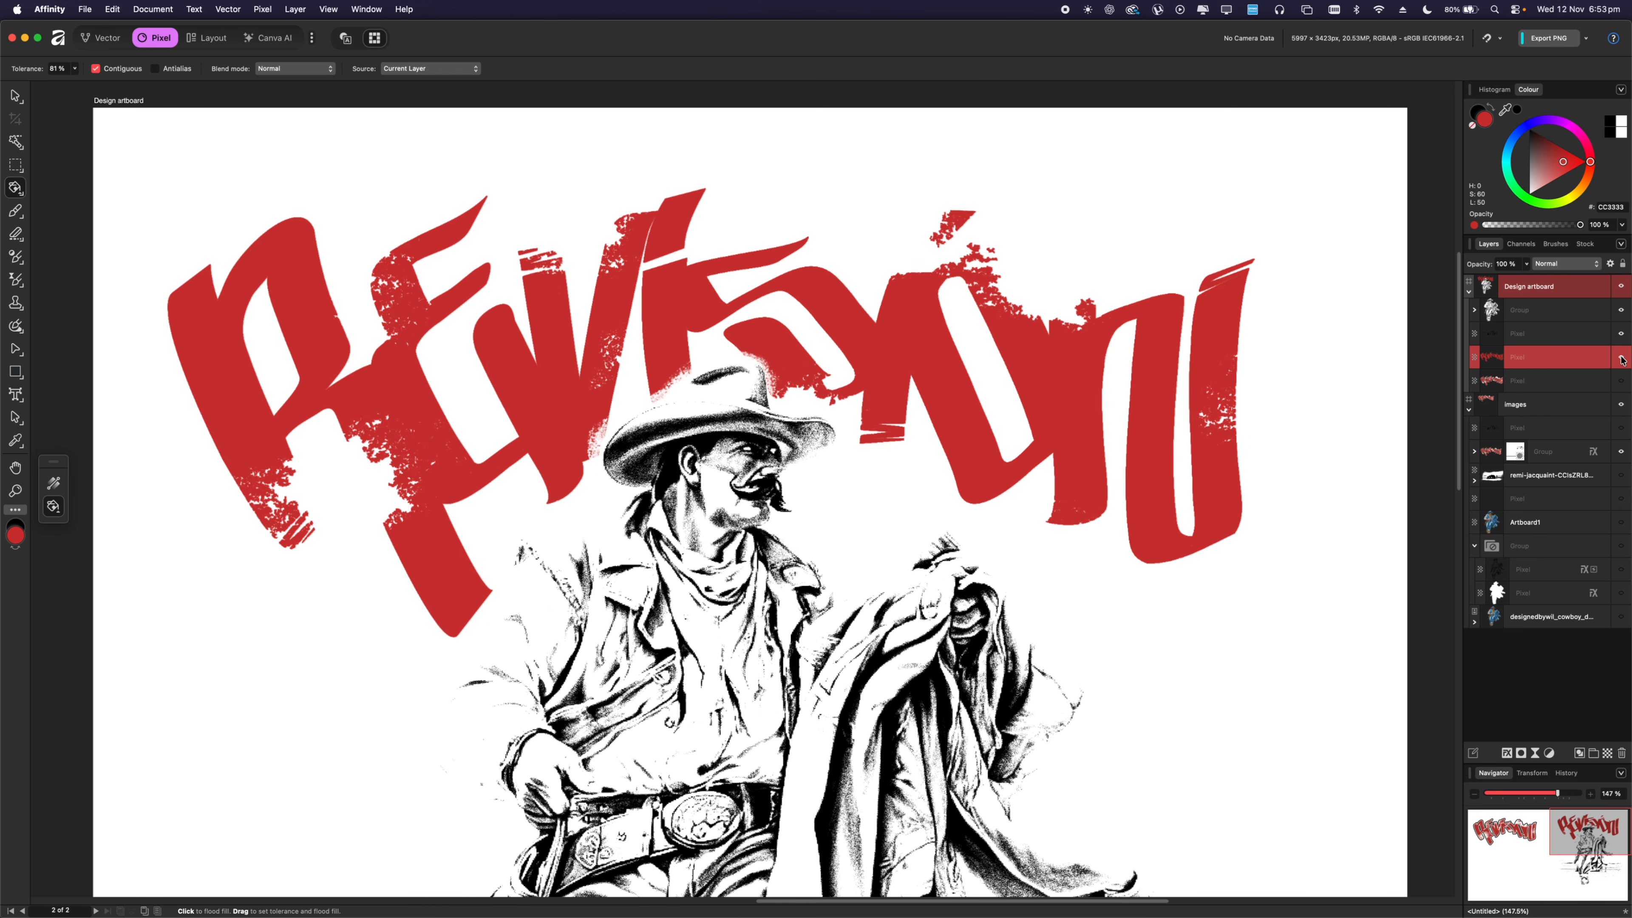
Toggle the red fill layer off and on to check it, and show the original lettering layer again.
click(1621, 358)
click(1624, 359)
scroll(876, 315, down, 5)
scroll(876, 315, up, 5)
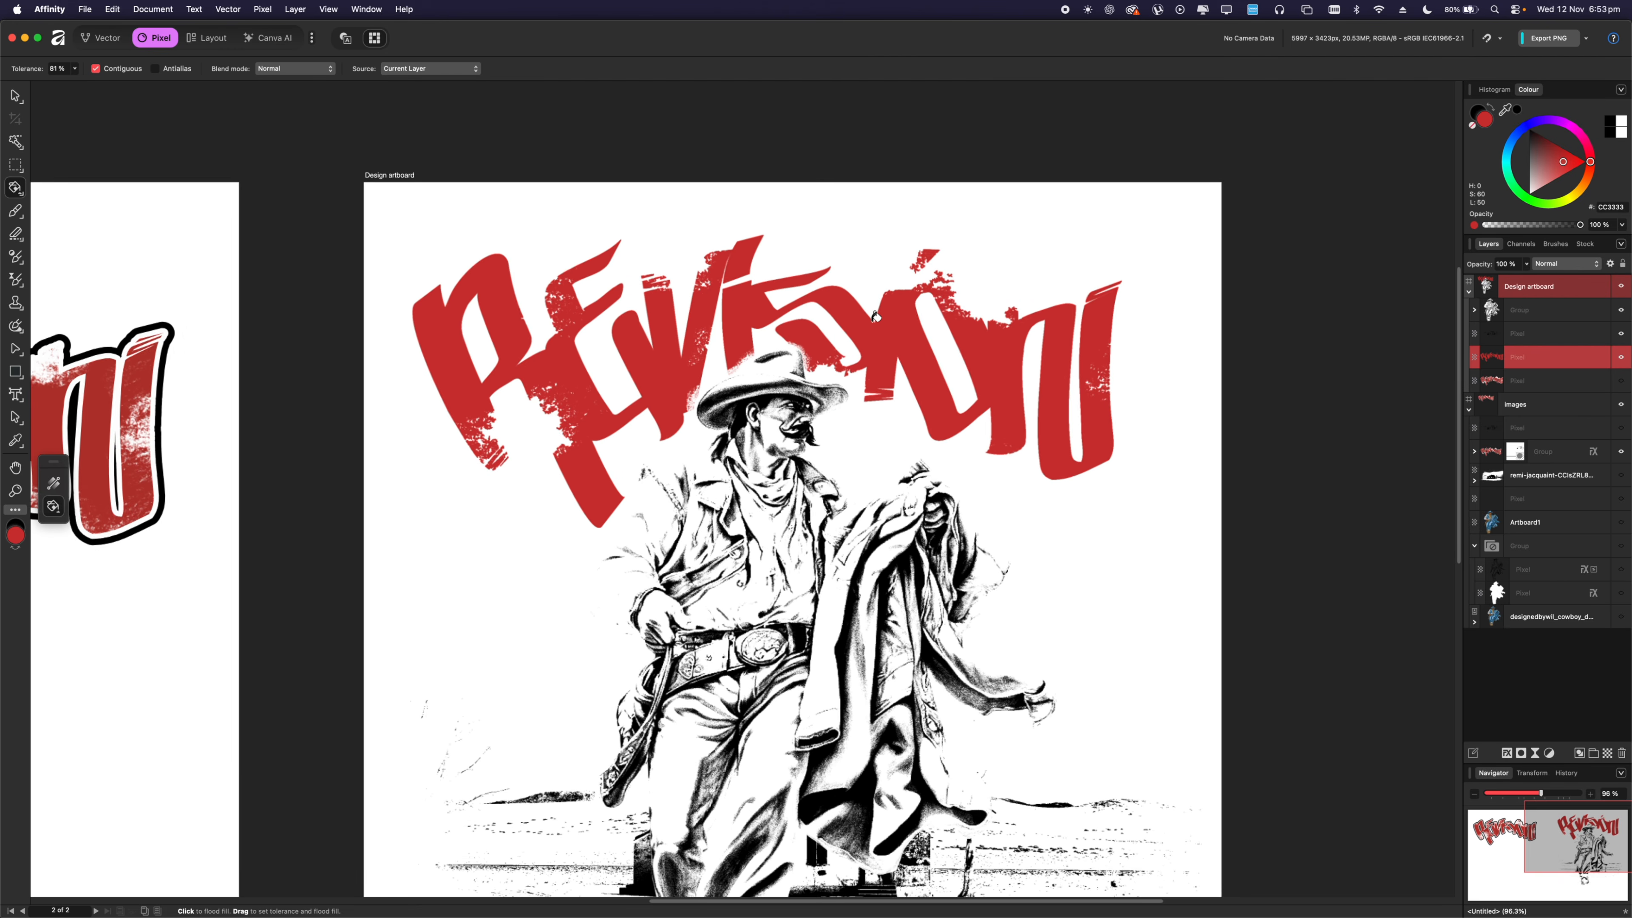
scroll(881, 264, down, 2)
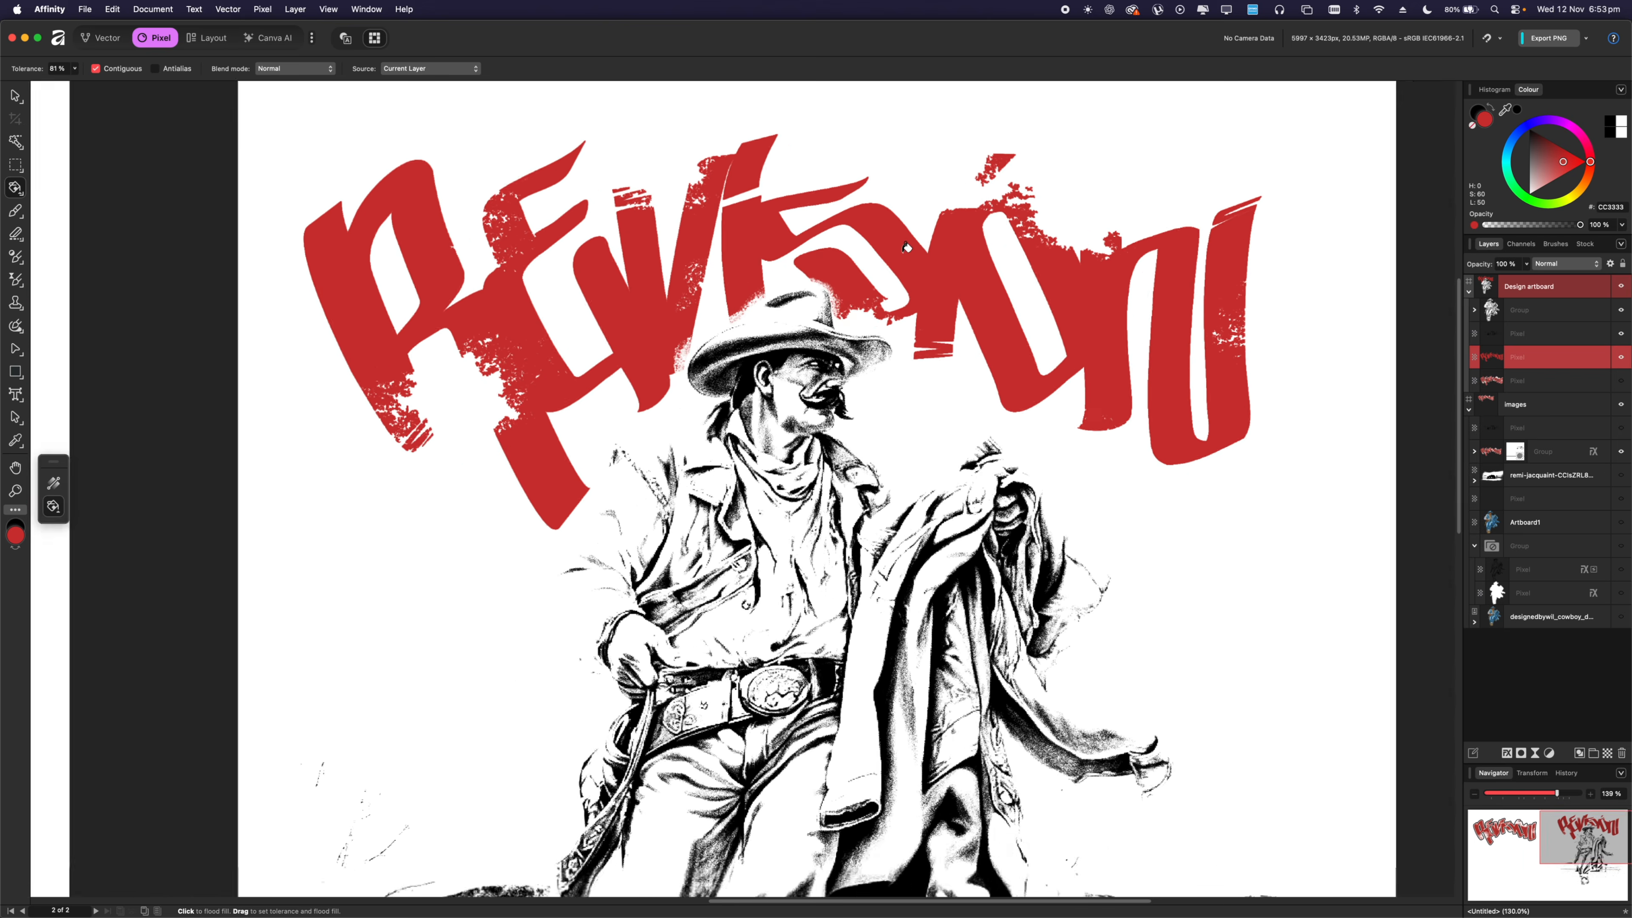
scroll(881, 238, up, 3)
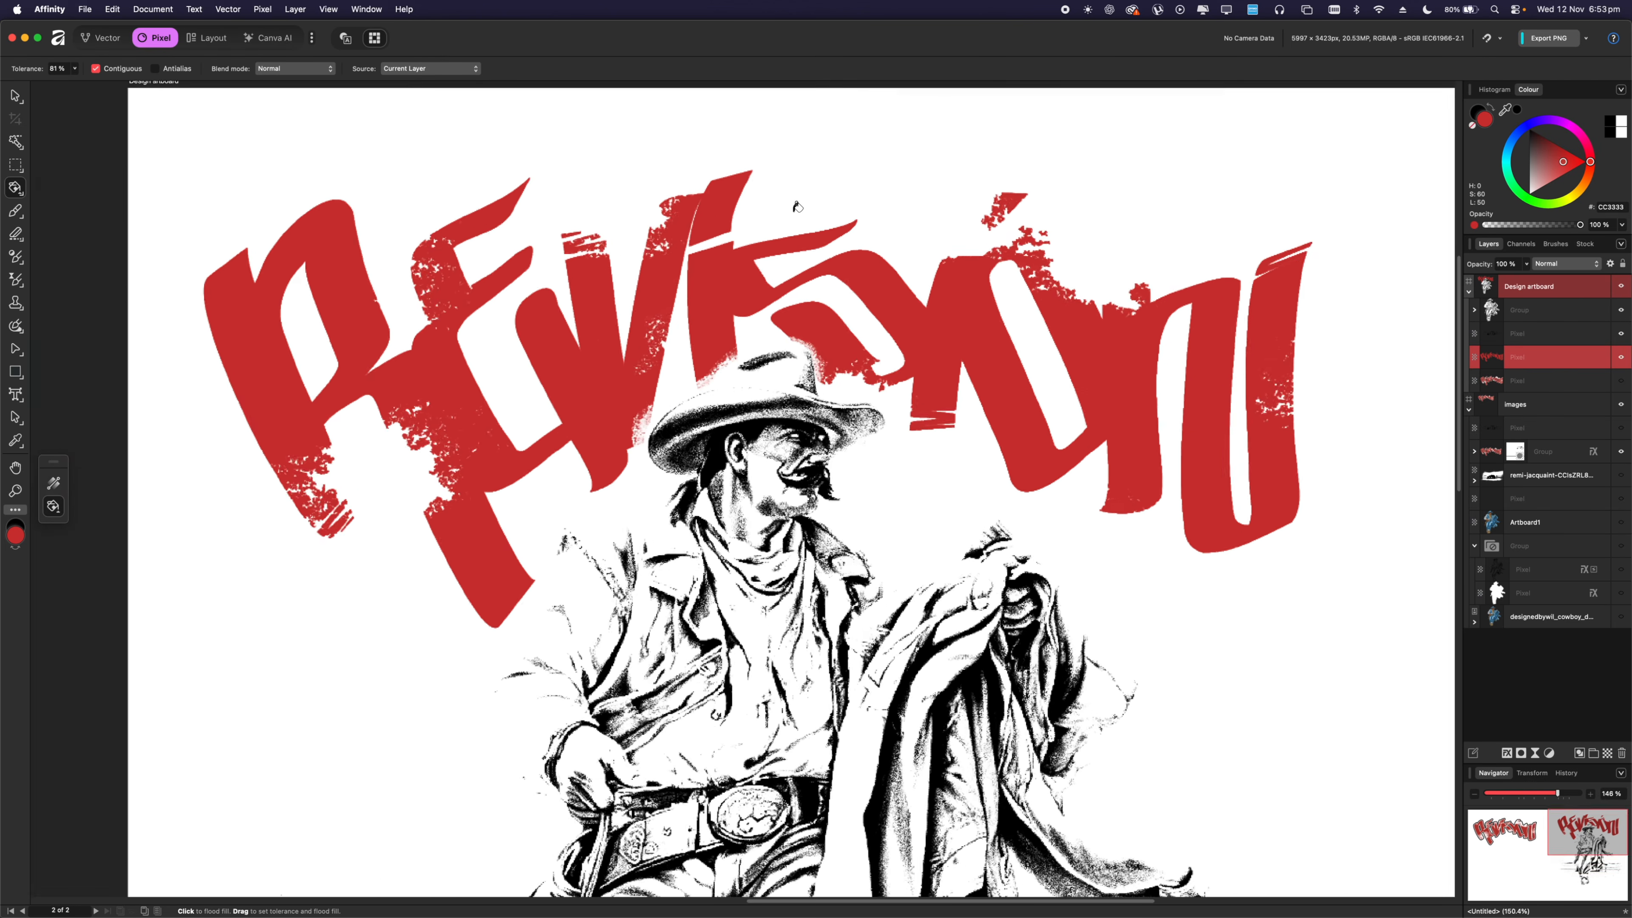
click(1621, 381)
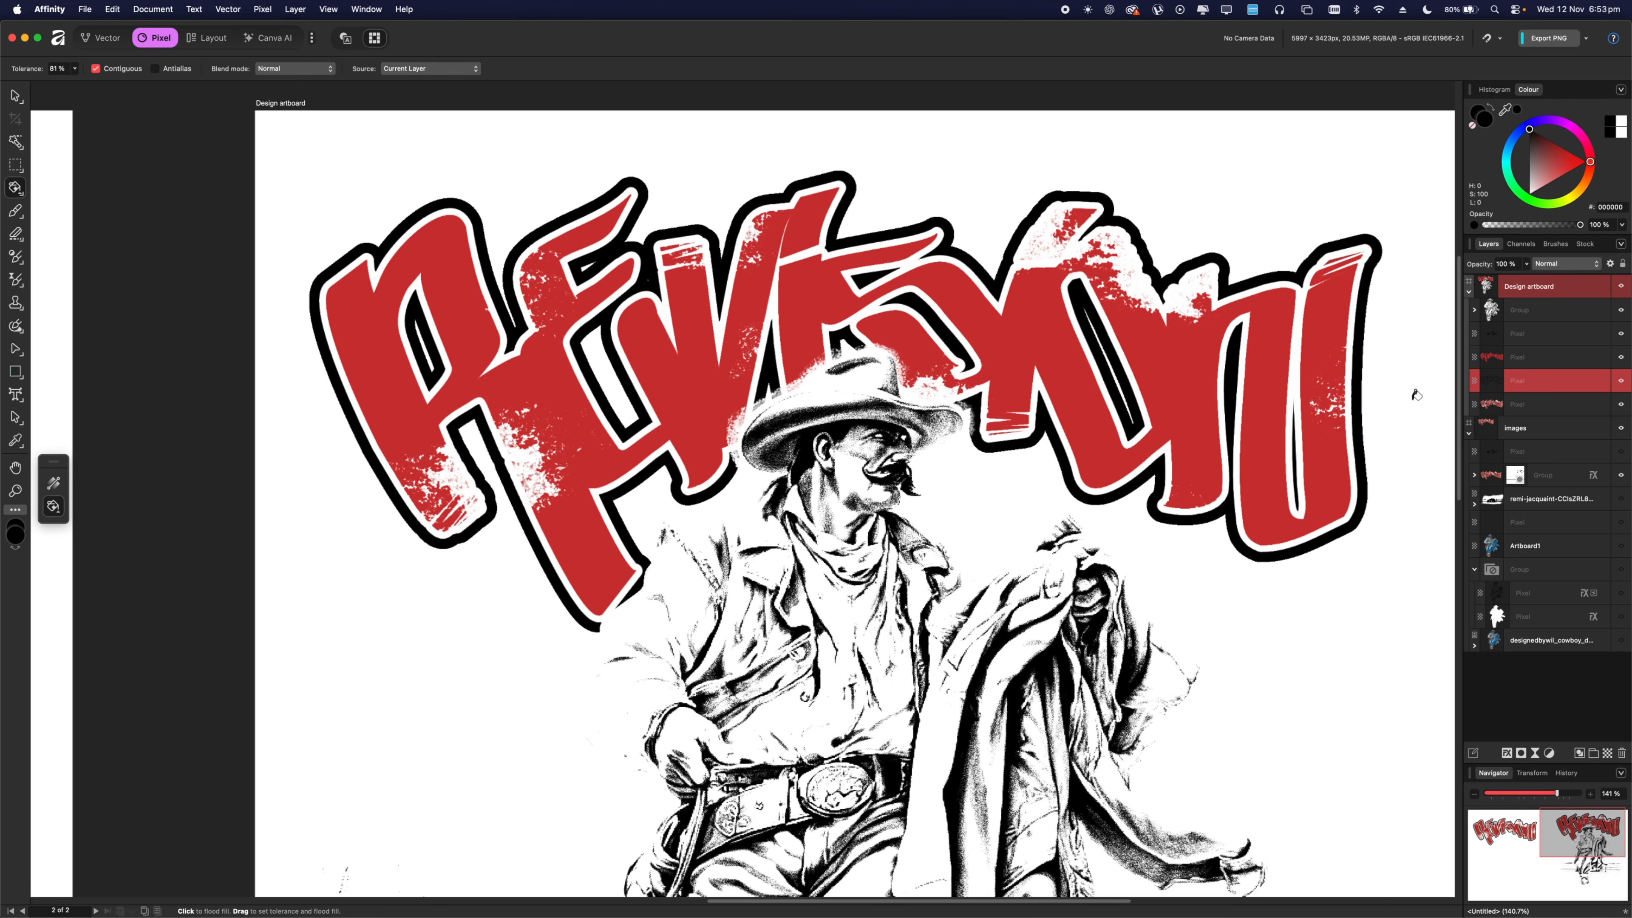
Mask the selected cowboy silhouette out of the red lettering layer by flood filling its mask.
scroll(935, 417, down, 6)
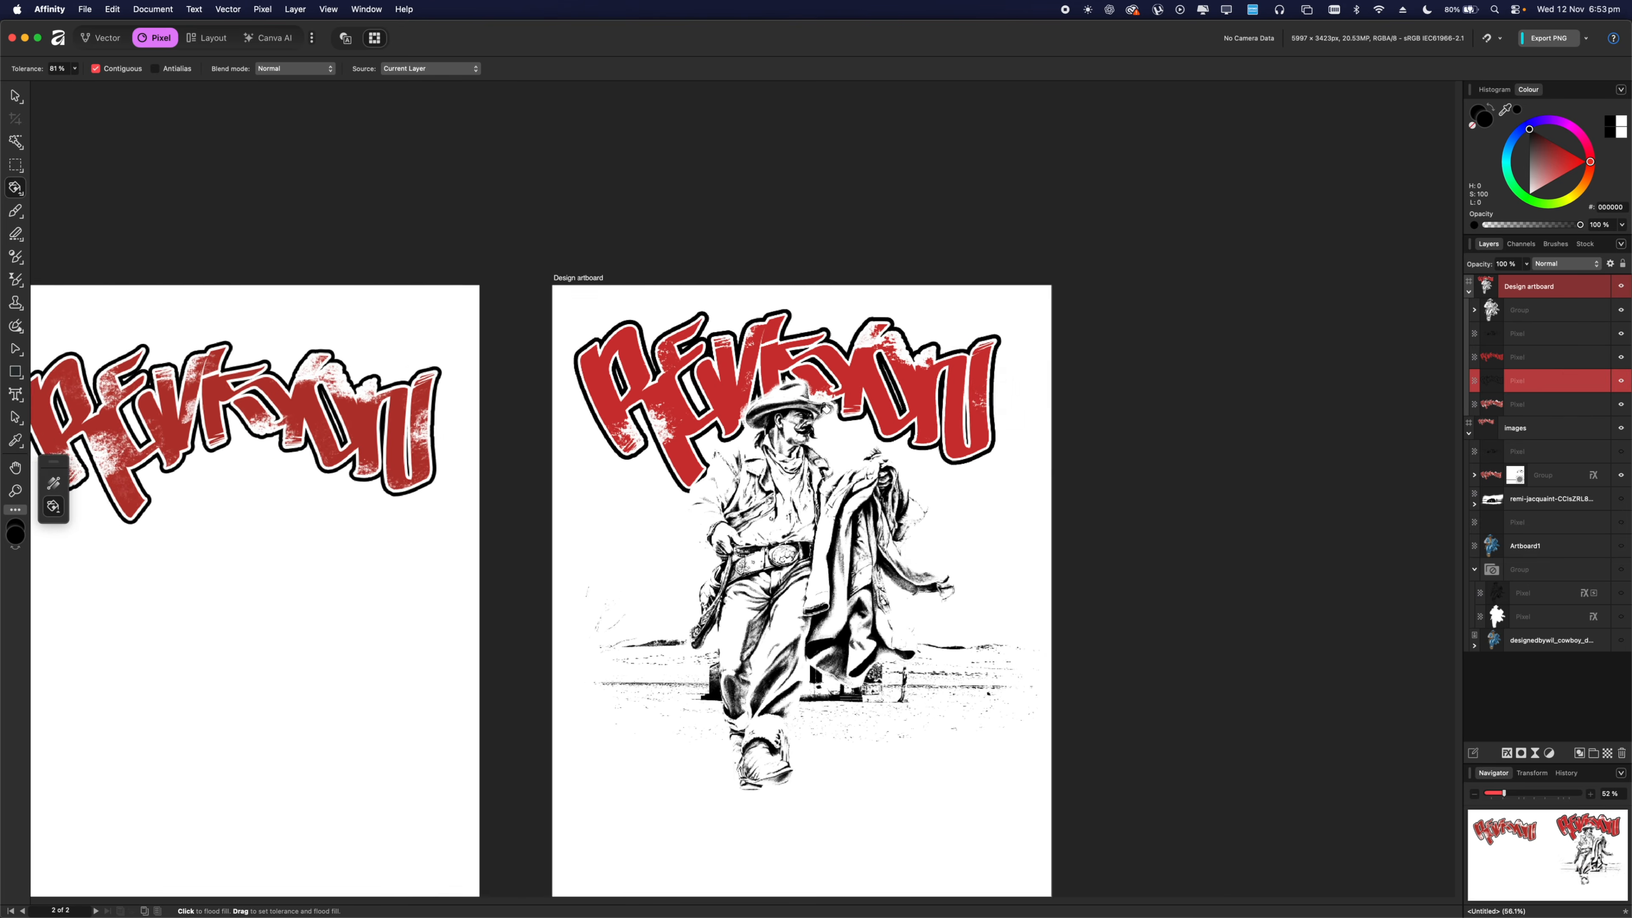
scroll(826, 408, up, 3)
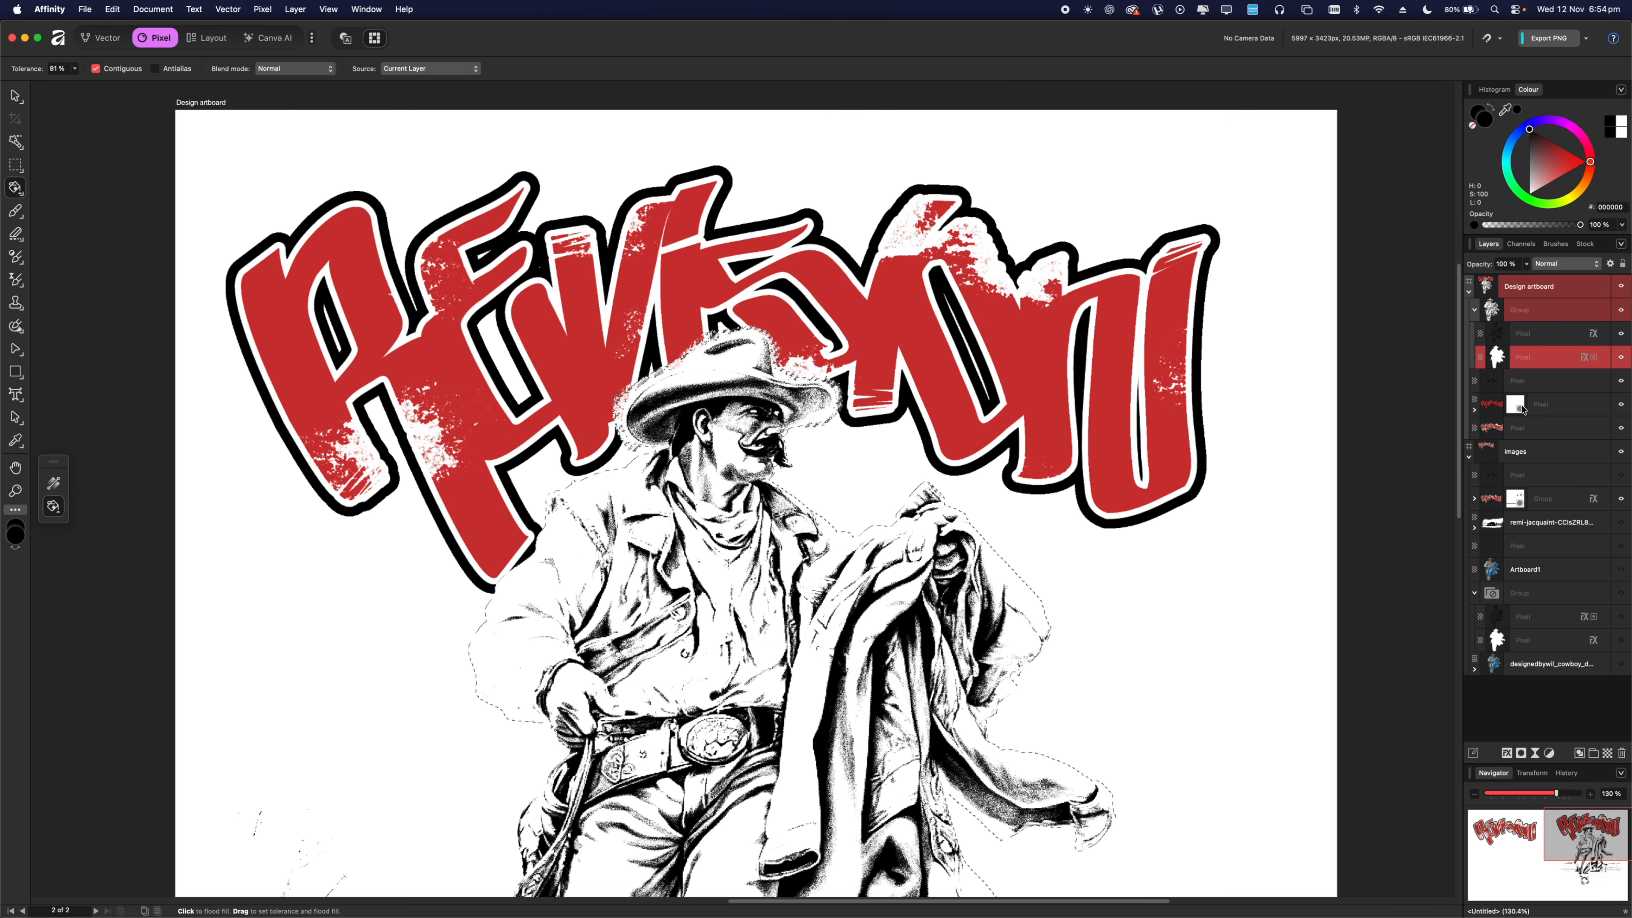
click(1523, 409)
key(g)
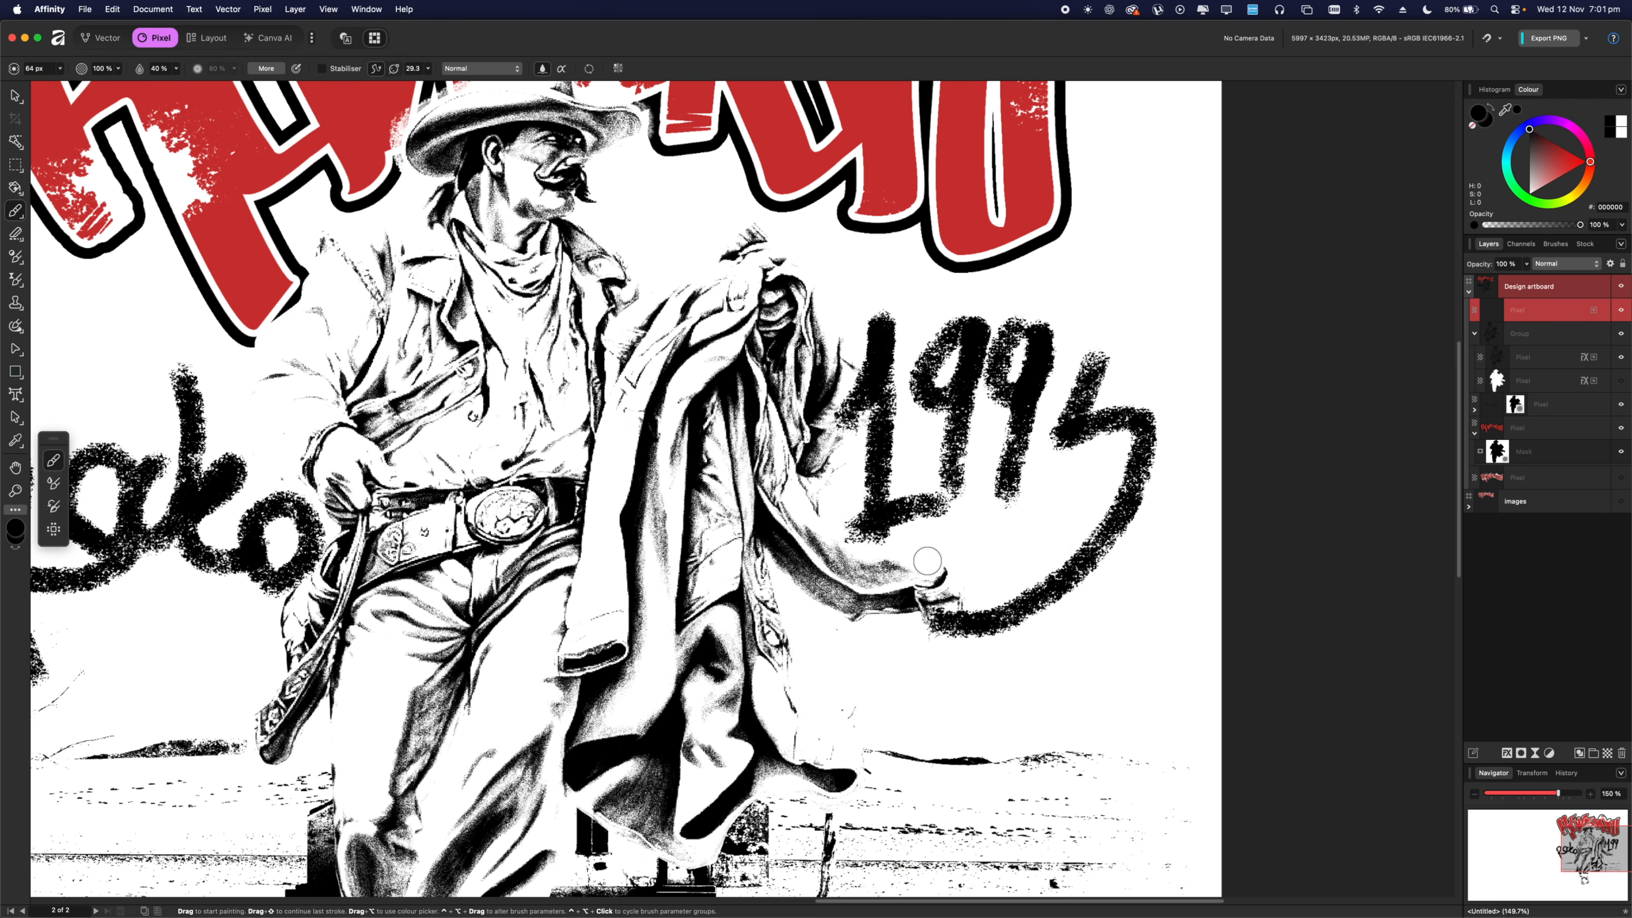
Undo the last brush stroke and repaint the 5 of the black 1995 lettering beside the cowboy.
key(super+z)
mouse_move(1074, 360)
mouse_down()
mouse_move(1066, 412)
mouse_move(1101, 440)
mouse_move(1032, 473)
mouse_up()
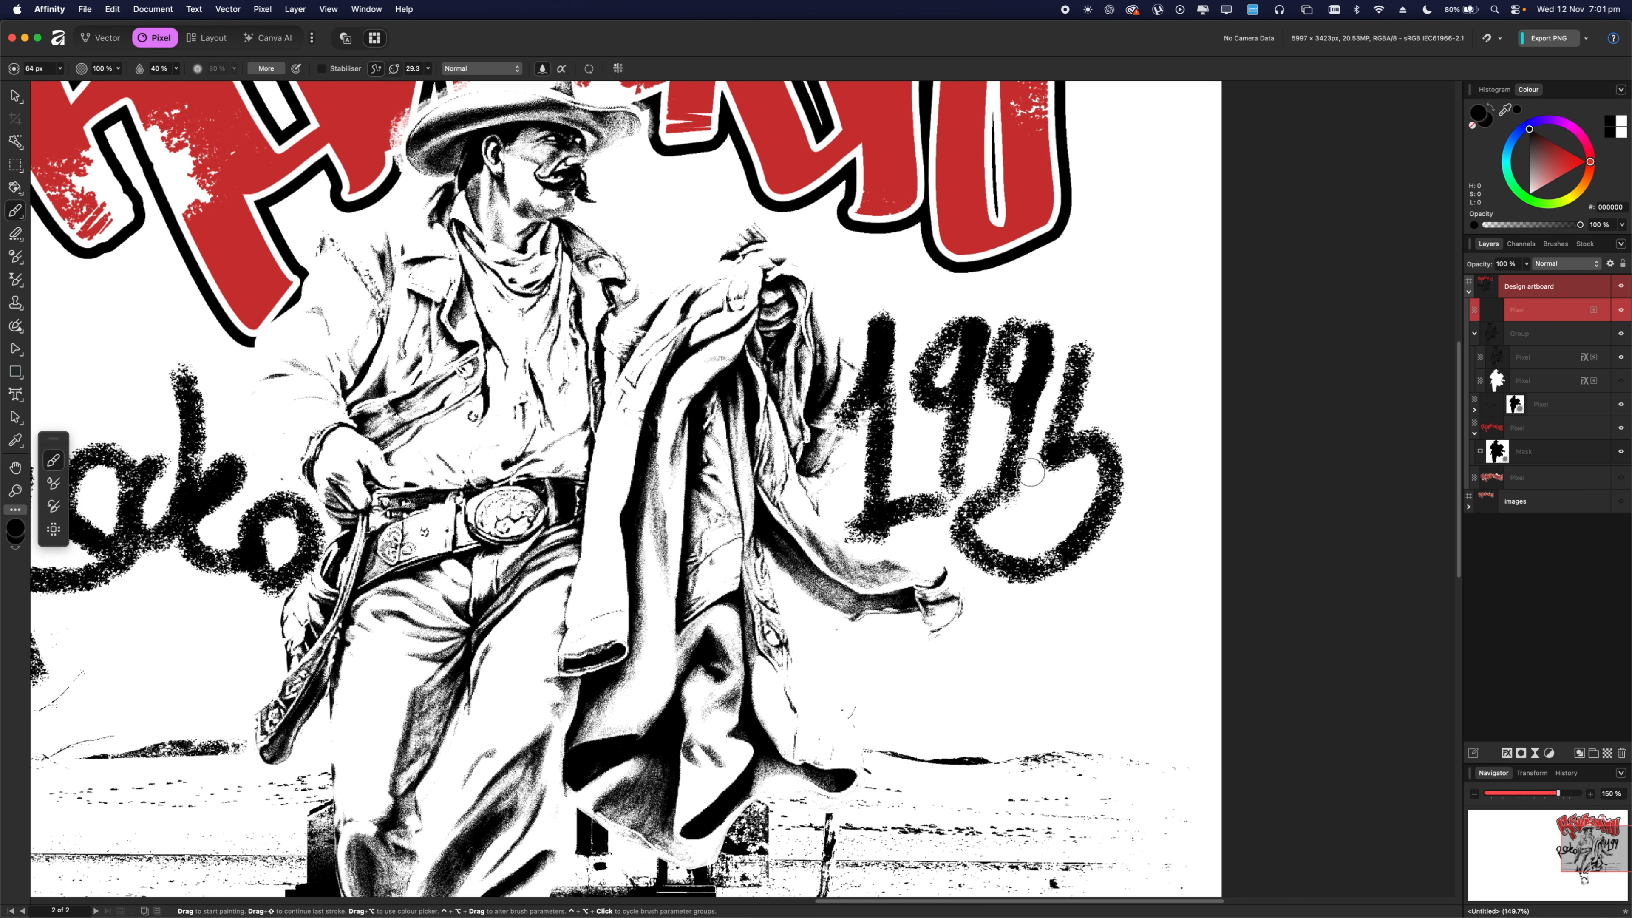
drag(1086, 359, 1136, 309)
scroll(885, 479, down, 6)
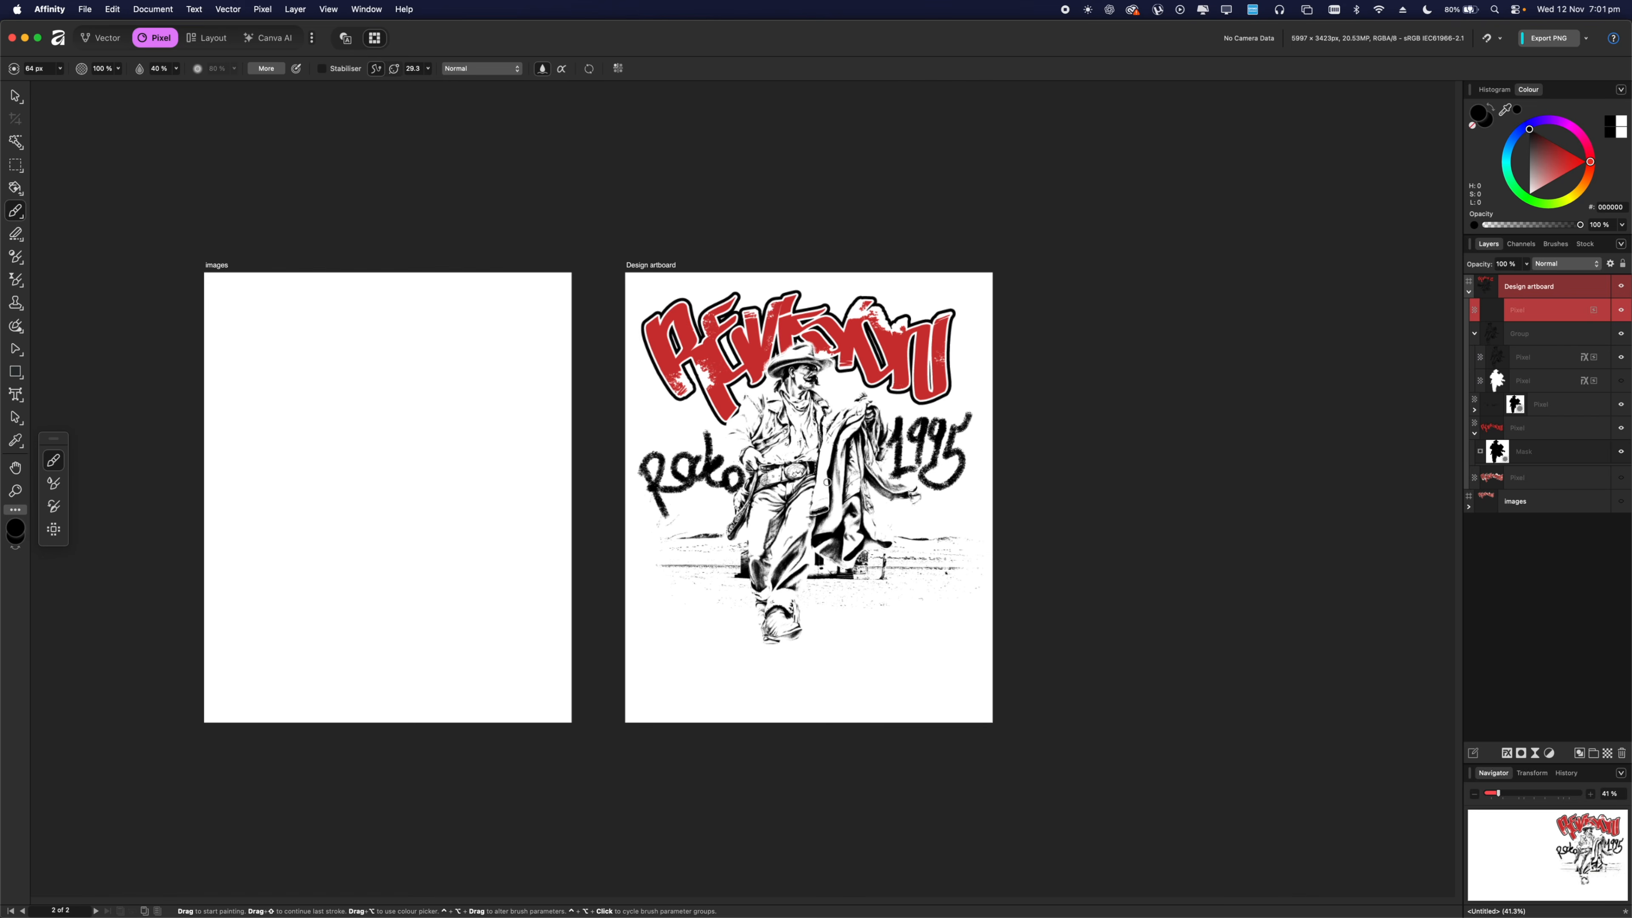
Apply stacked Outline effects to the hand-painted lettering layer, including a white outside outline with a radius of about 4 px.
scroll(826, 481, up, 4)
scroll(827, 482, up, 2)
scroll(826, 481, down, 1)
scroll(826, 482, up, 3)
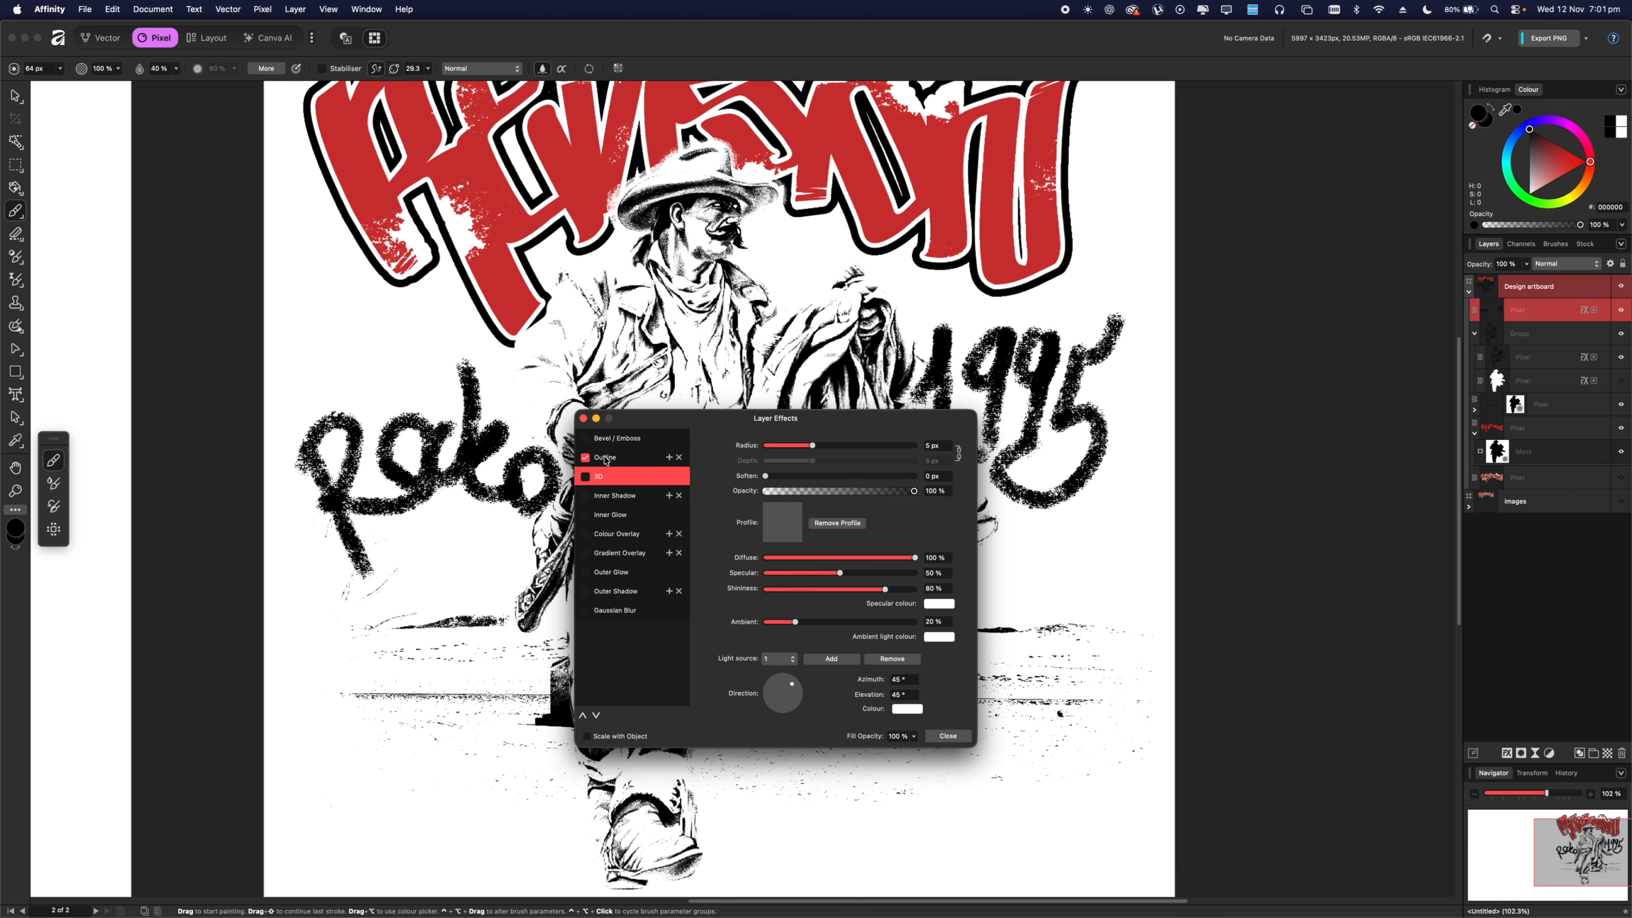
click(606, 458)
drag(769, 482, 808, 483)
drag(804, 482, 813, 476)
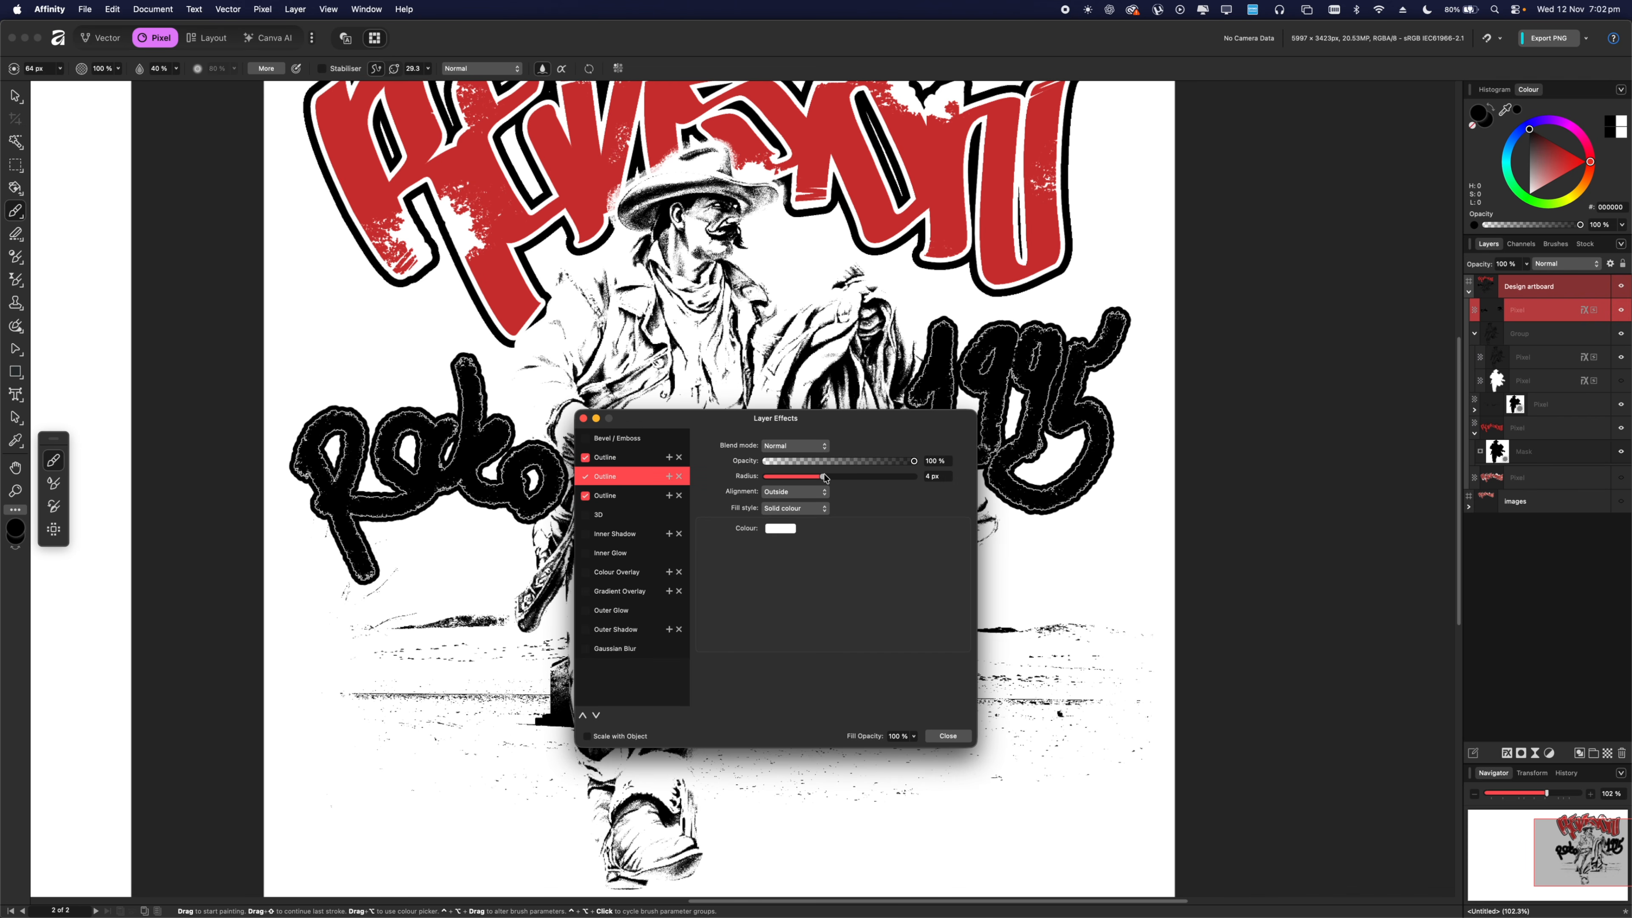
drag(825, 477, 822, 478)
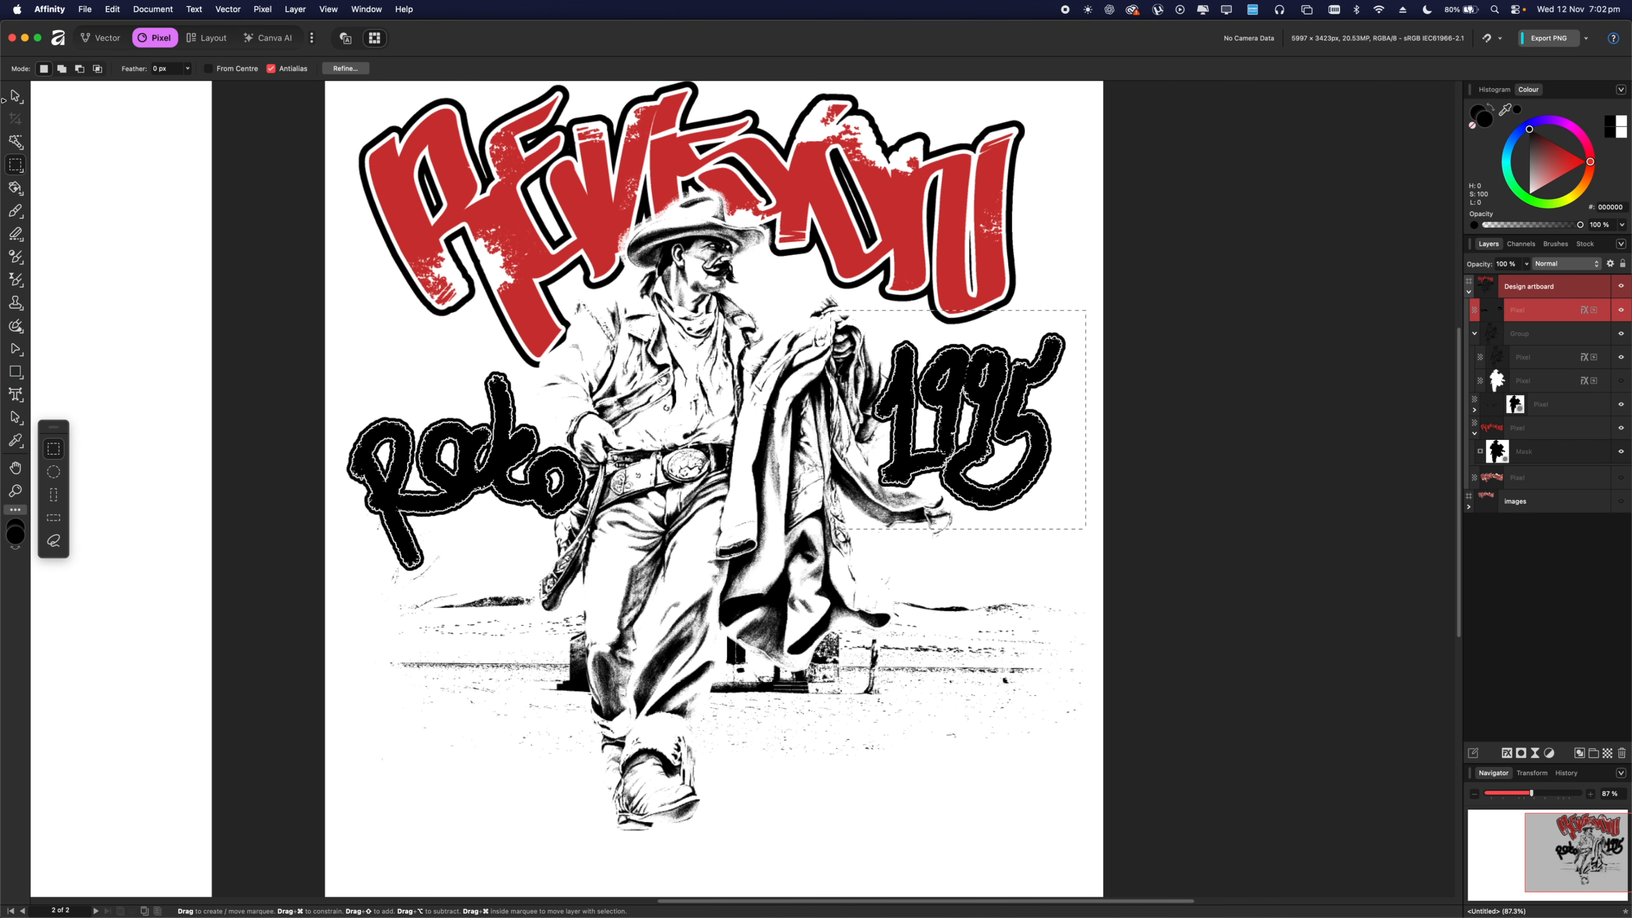
Move the selected 1995 lettering down beside the cowboy's legs, enlarging it slightly and rotating it a little clockwise, and deselect it.
key(v)
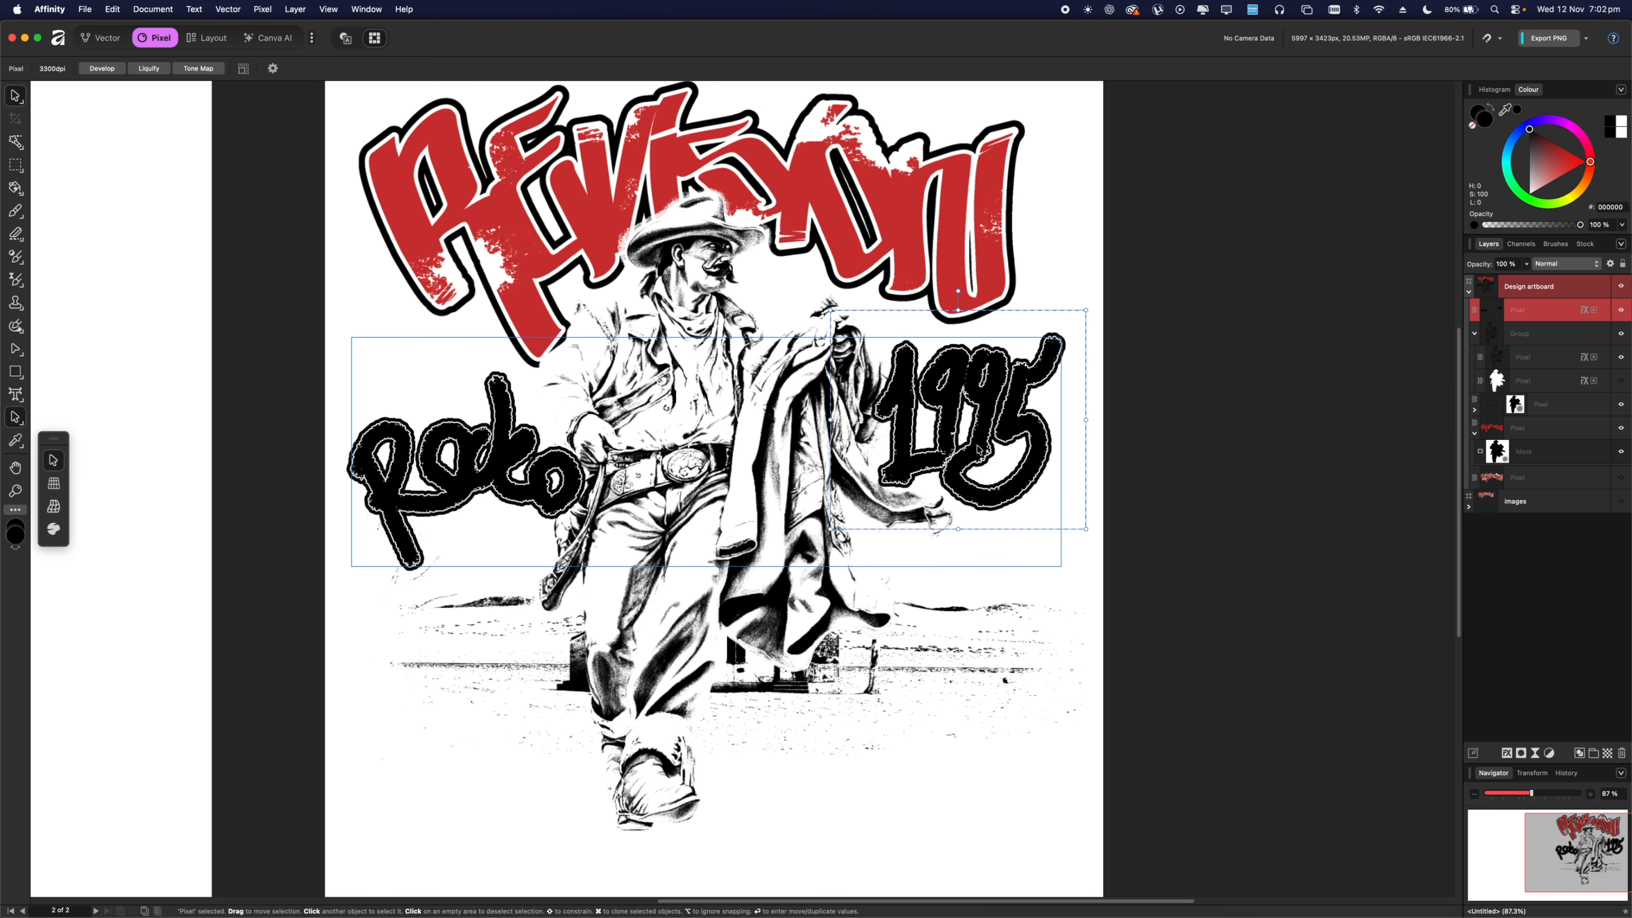
drag(983, 442, 925, 723)
drag(1029, 596, 1101, 579)
drag(1010, 647, 1000, 622)
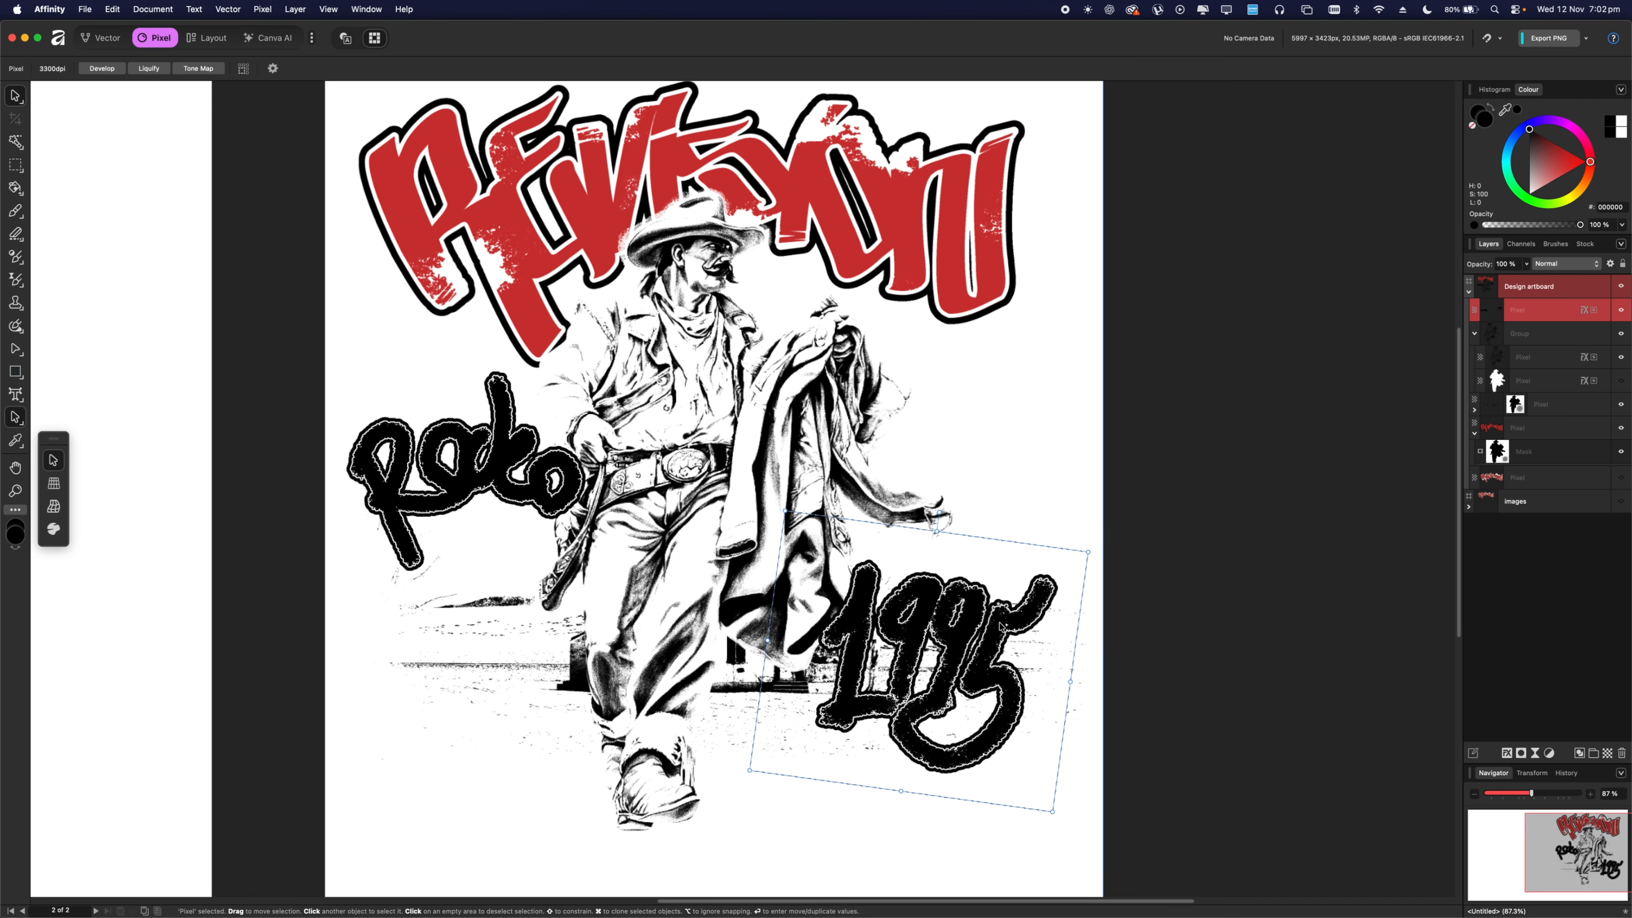
key(Return)
click(828, 403)
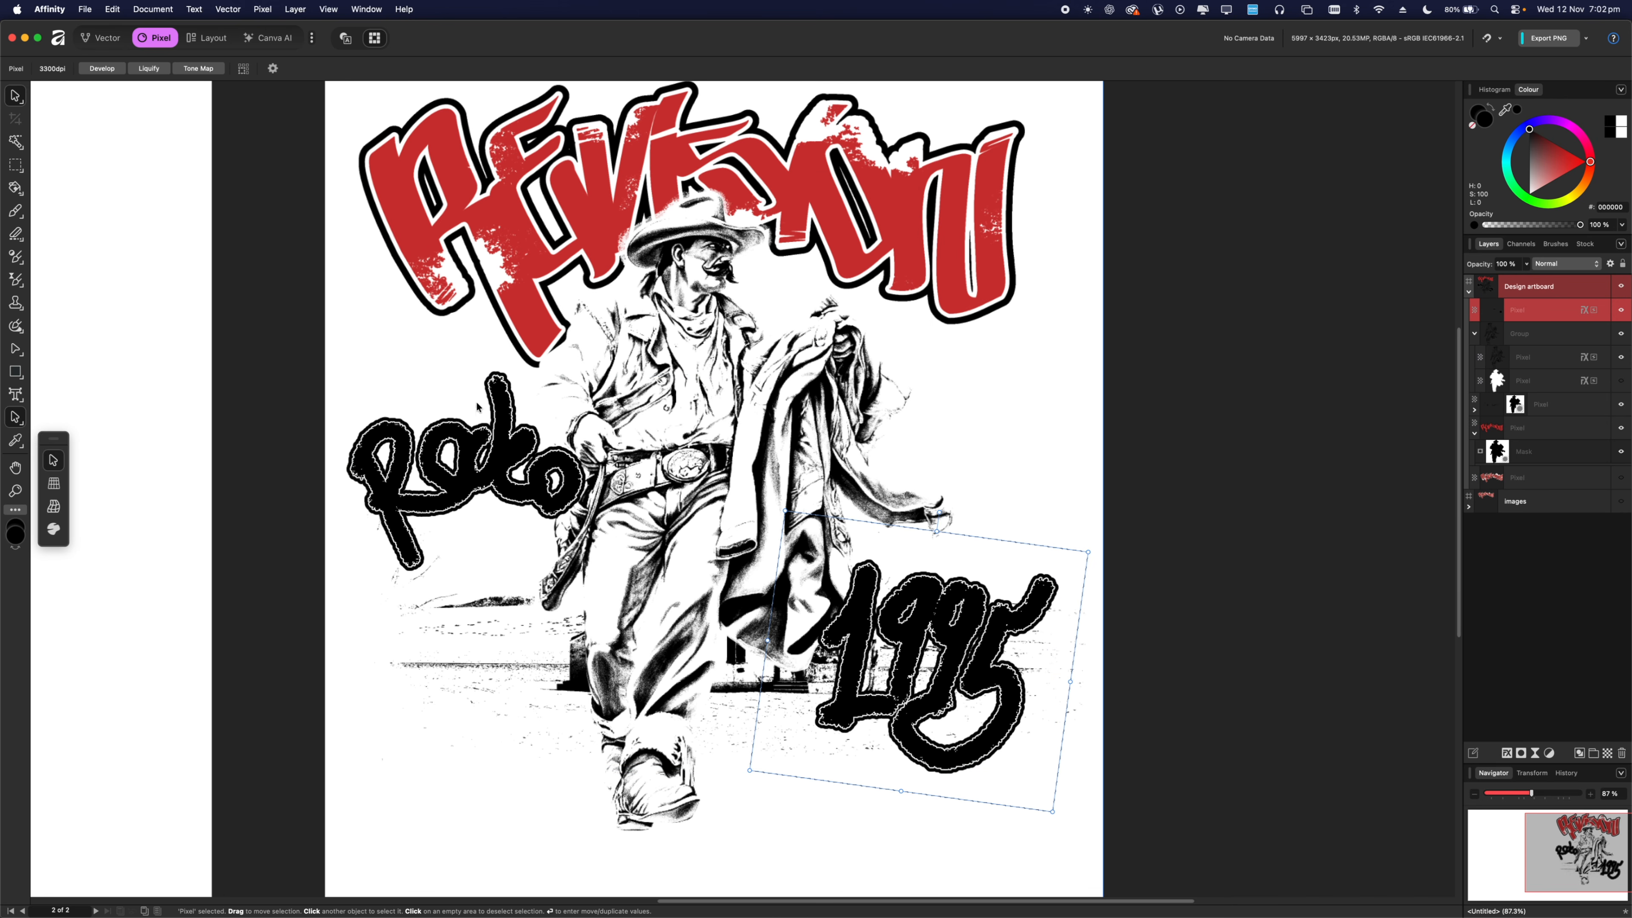
click(487, 437)
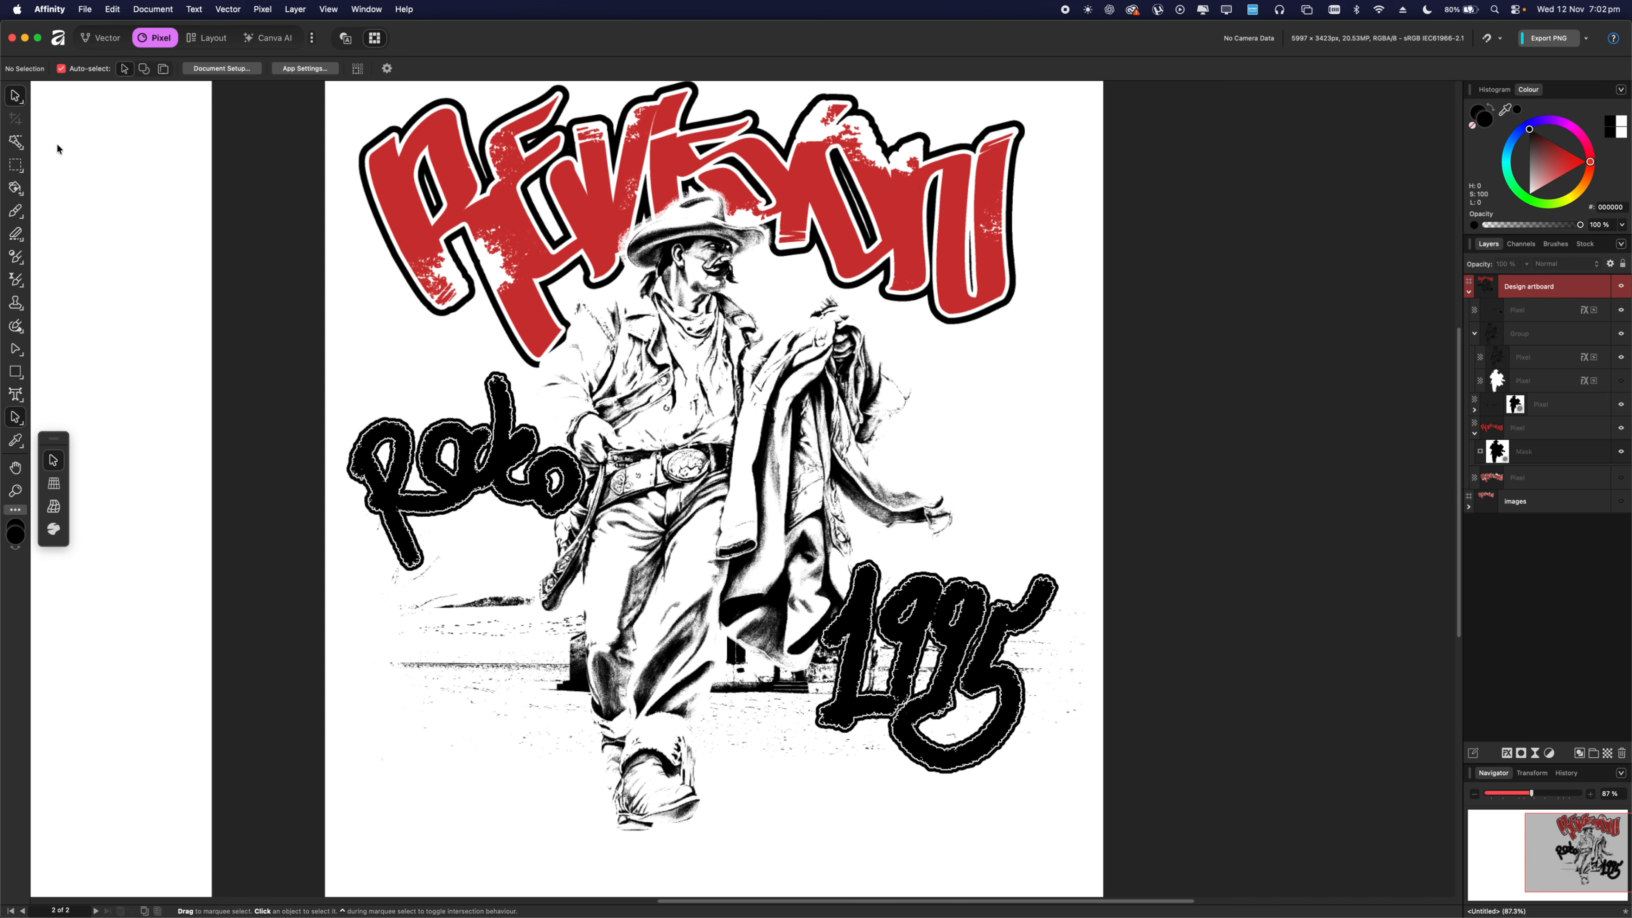
Marquee-select the painted word beside the cowboy's belt and move it closer so that it overlaps his hip.
click(16, 166)
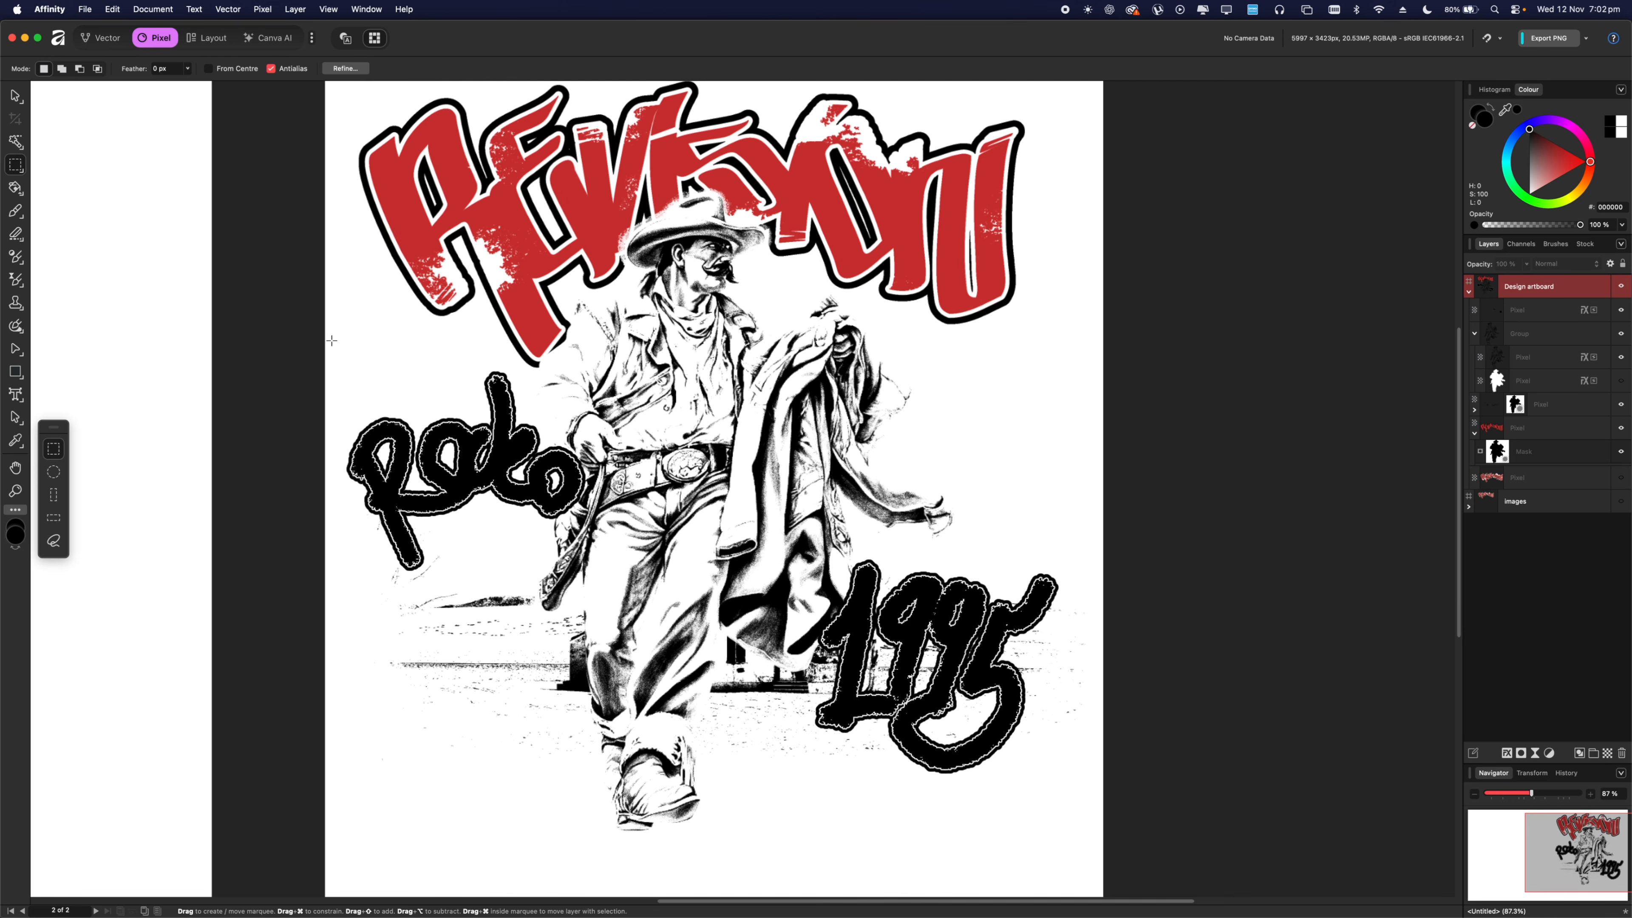
drag(548, 542, 613, 592)
key(v)
drag(498, 466, 543, 479)
key(super+t)
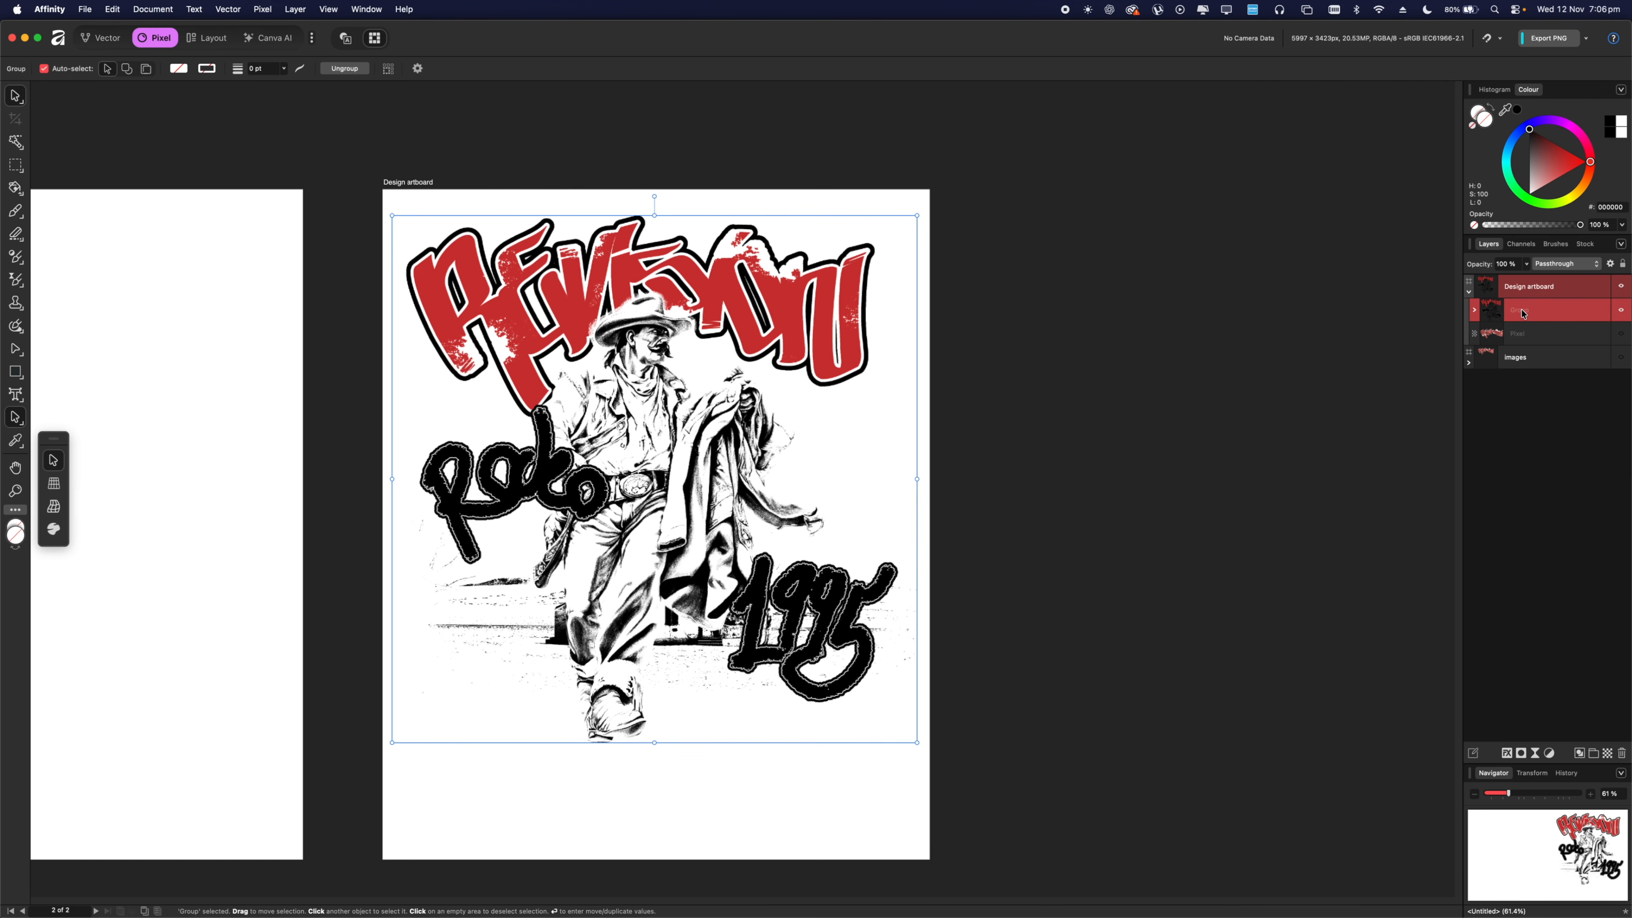
Expand and collapse the finished design's group to check its layers.
drag(1519, 304, 1517, 299)
click(1475, 313)
click(1475, 312)
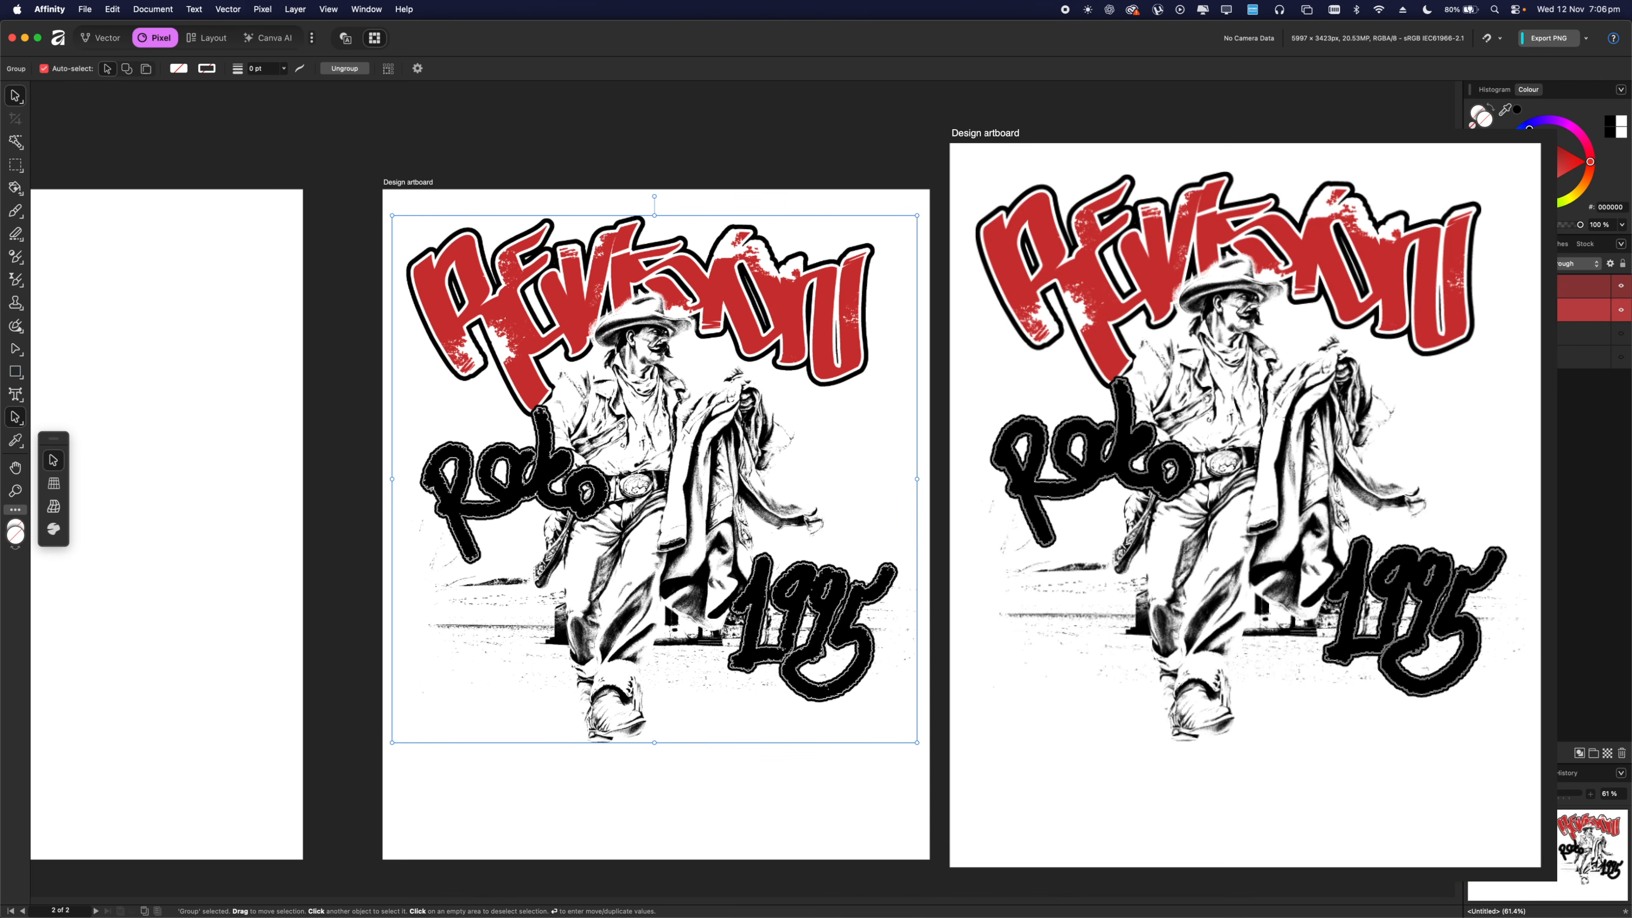
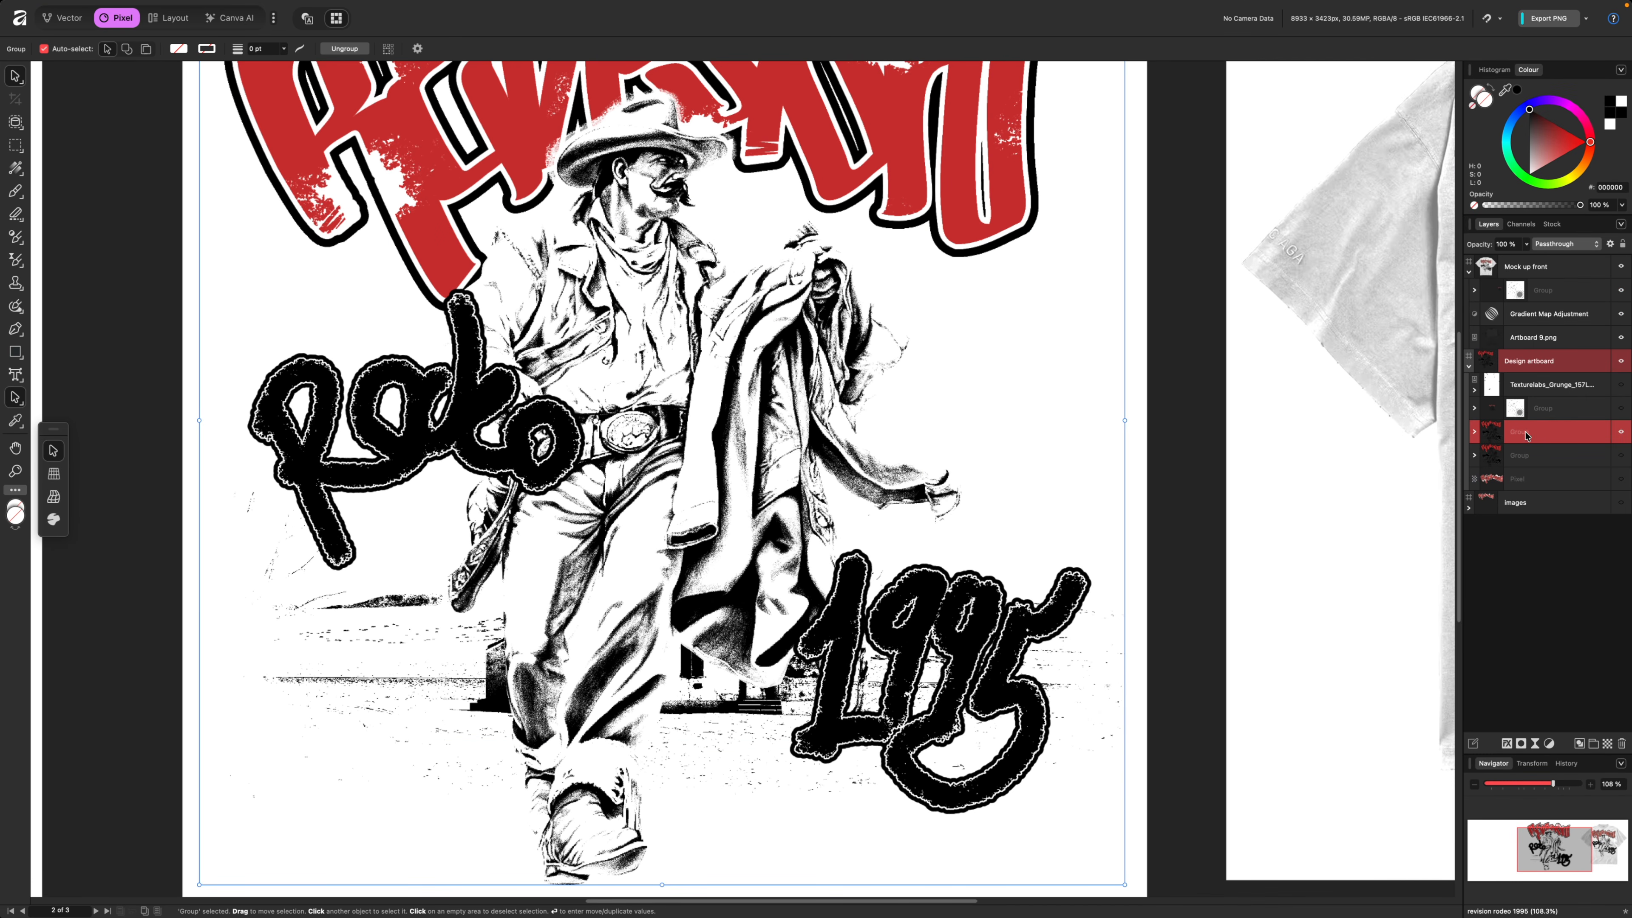
Add a mask to the design's group and choose the Grunge Texture 2 brush from the The_Clothing_brand_Tool_kit brushes.
click(1523, 744)
scroll(820, 373, down, 3)
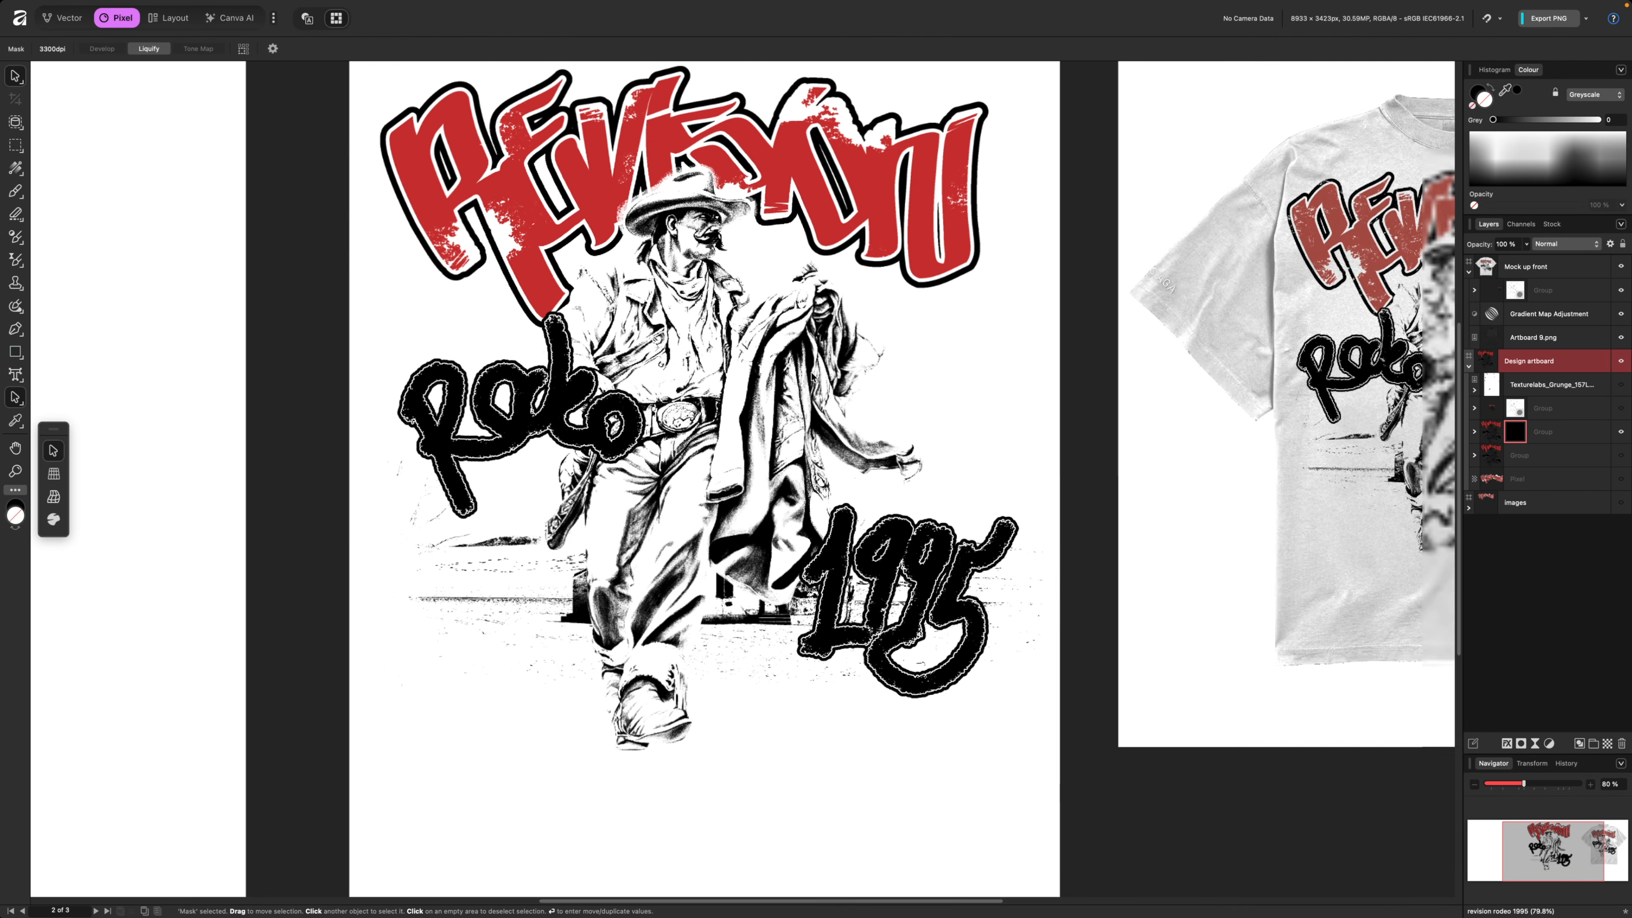
key(F5)
drag(871, 280, 1132, 269)
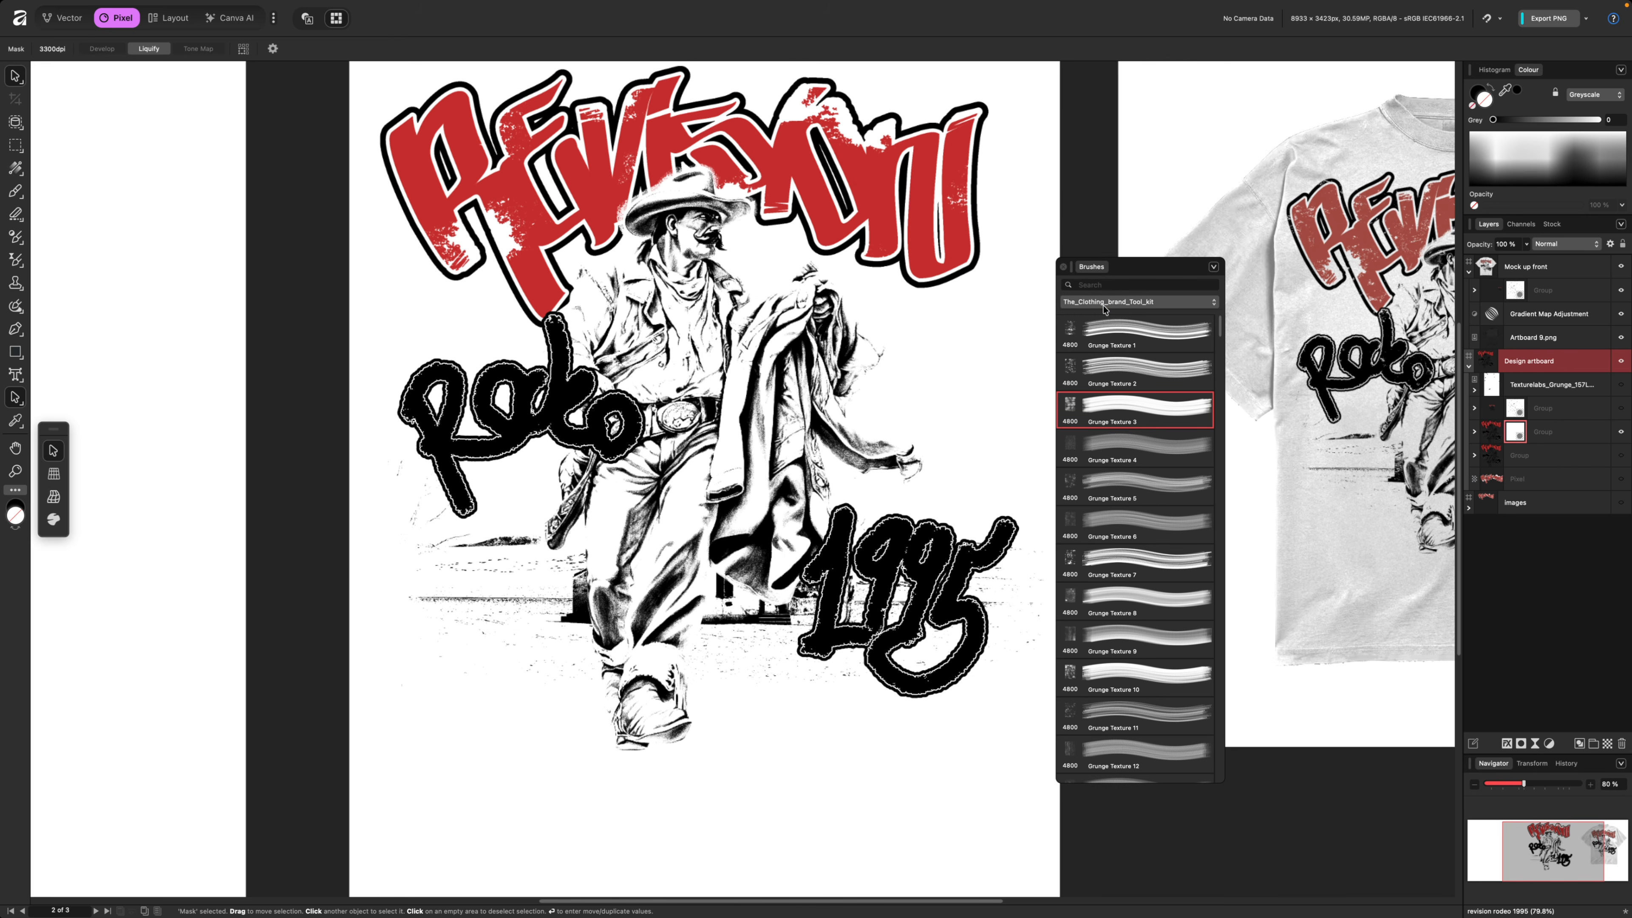
click(1103, 307)
click(1156, 376)
click(1155, 377)
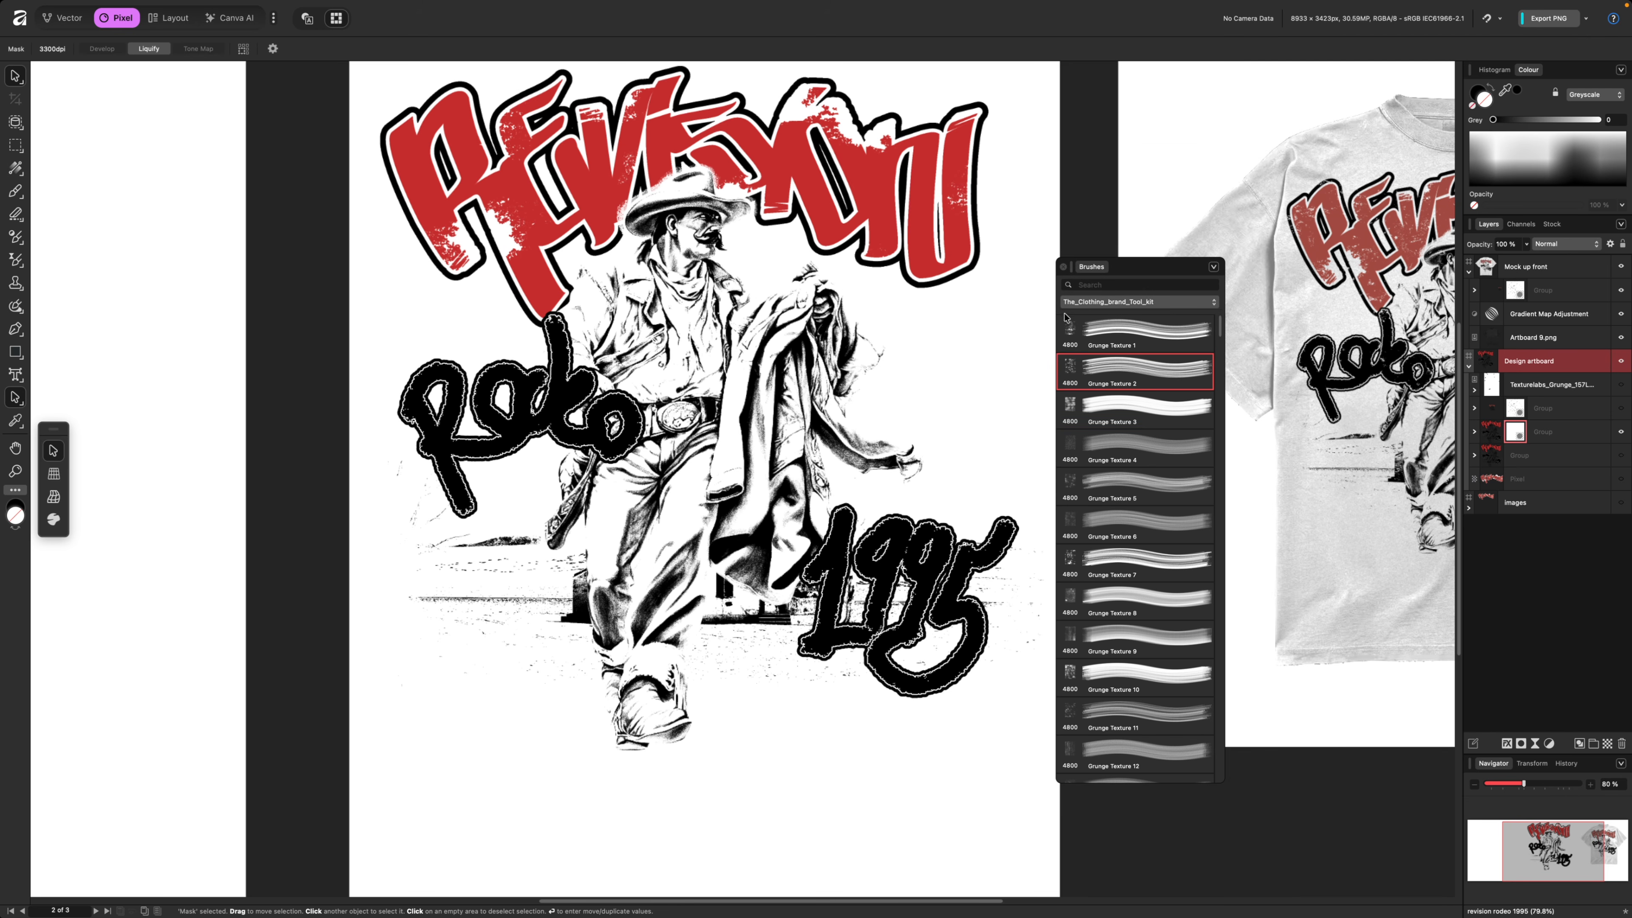
click(1121, 345)
click(1126, 381)
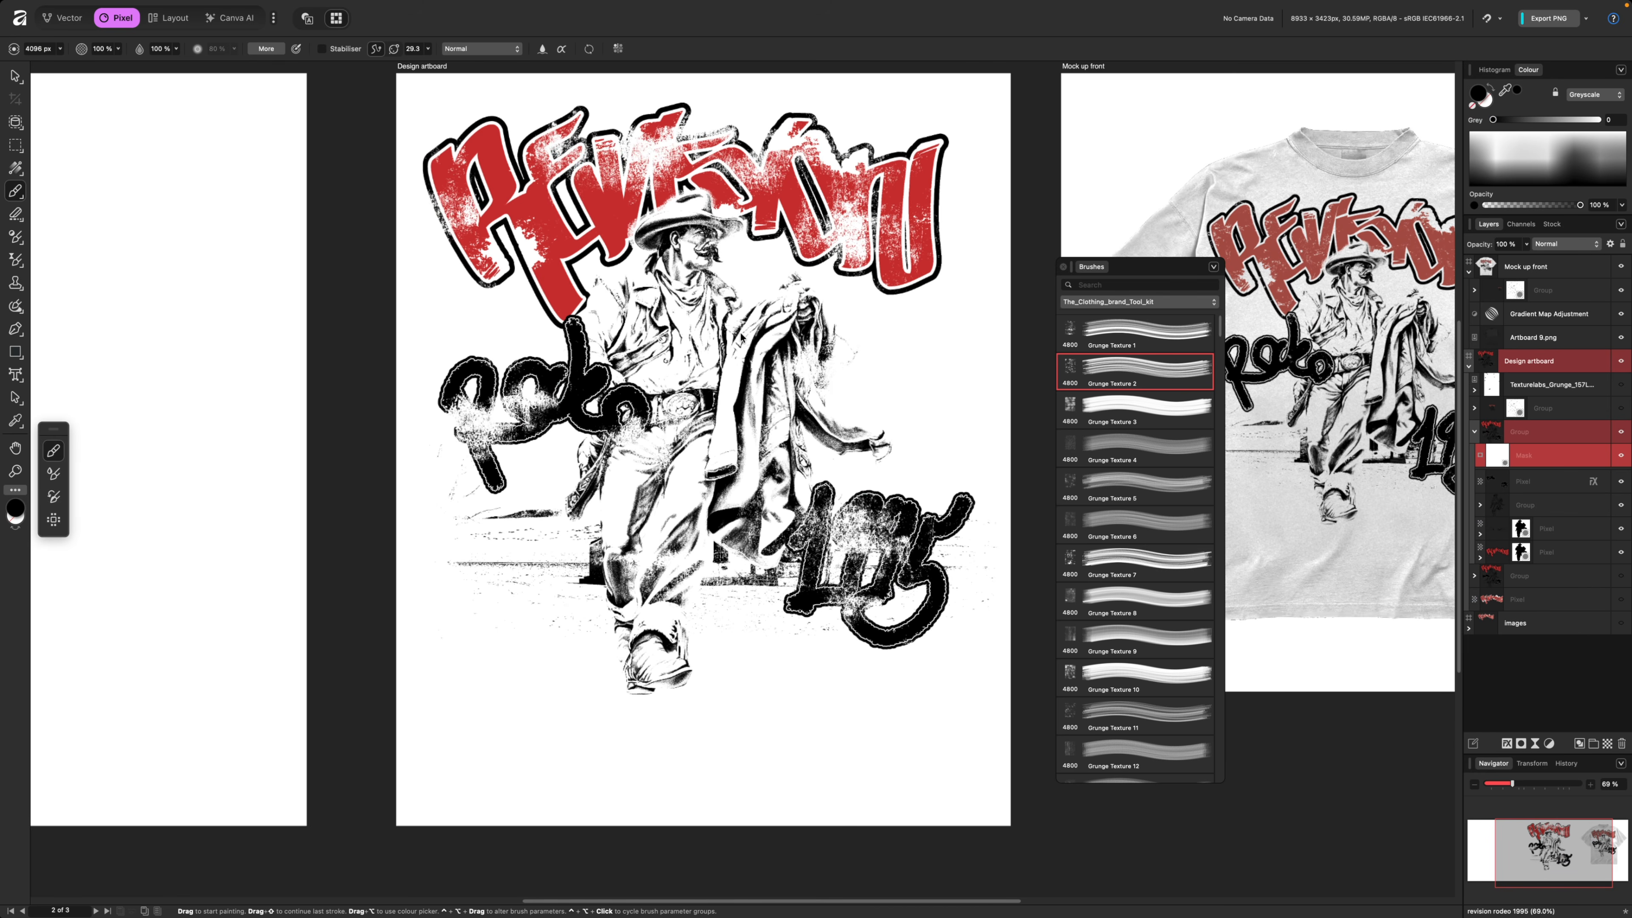
Try distressing the design on the group's mask with the Grunge Texture 2 and 3 brushes, and sample textures 4 to 7.
drag(790, 359, 740, 329)
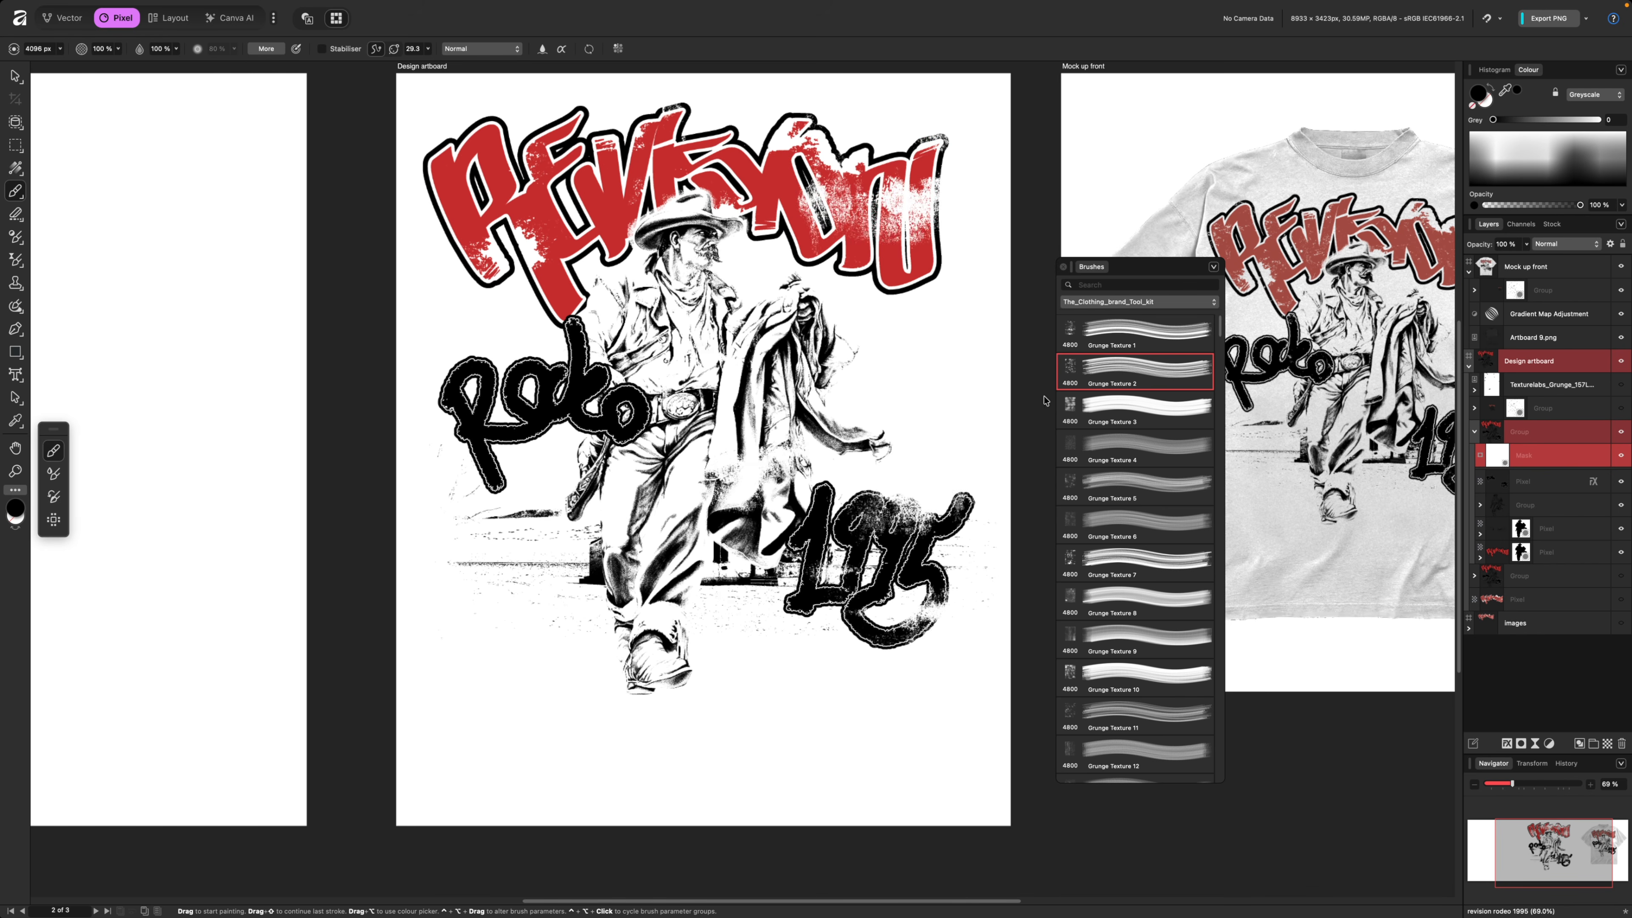
click(1106, 404)
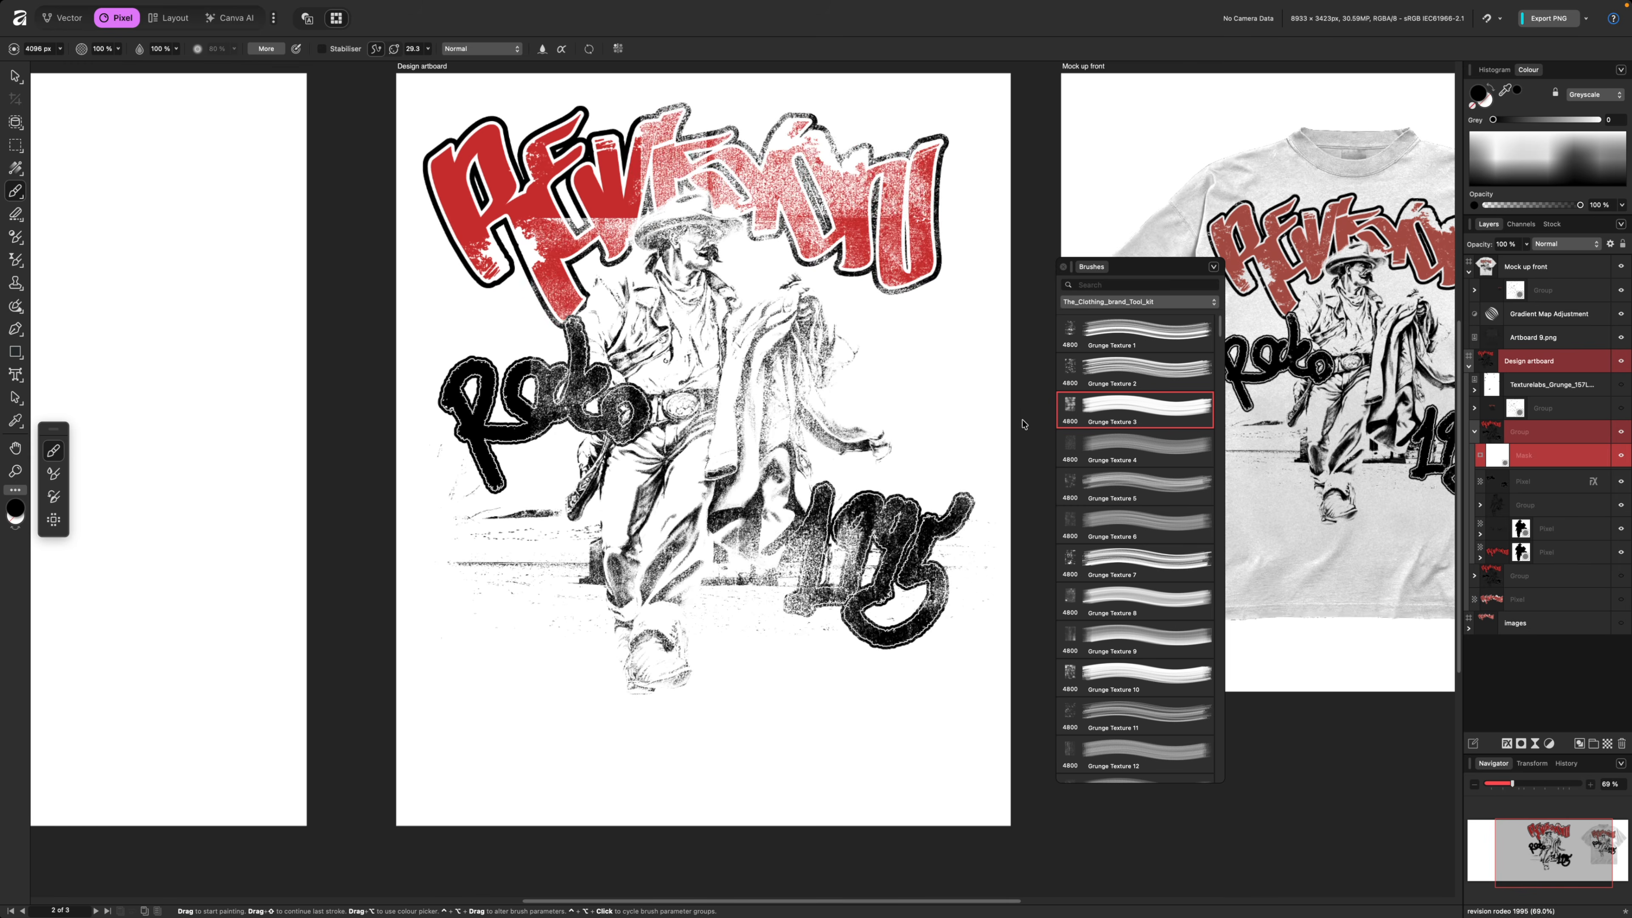
click(1082, 447)
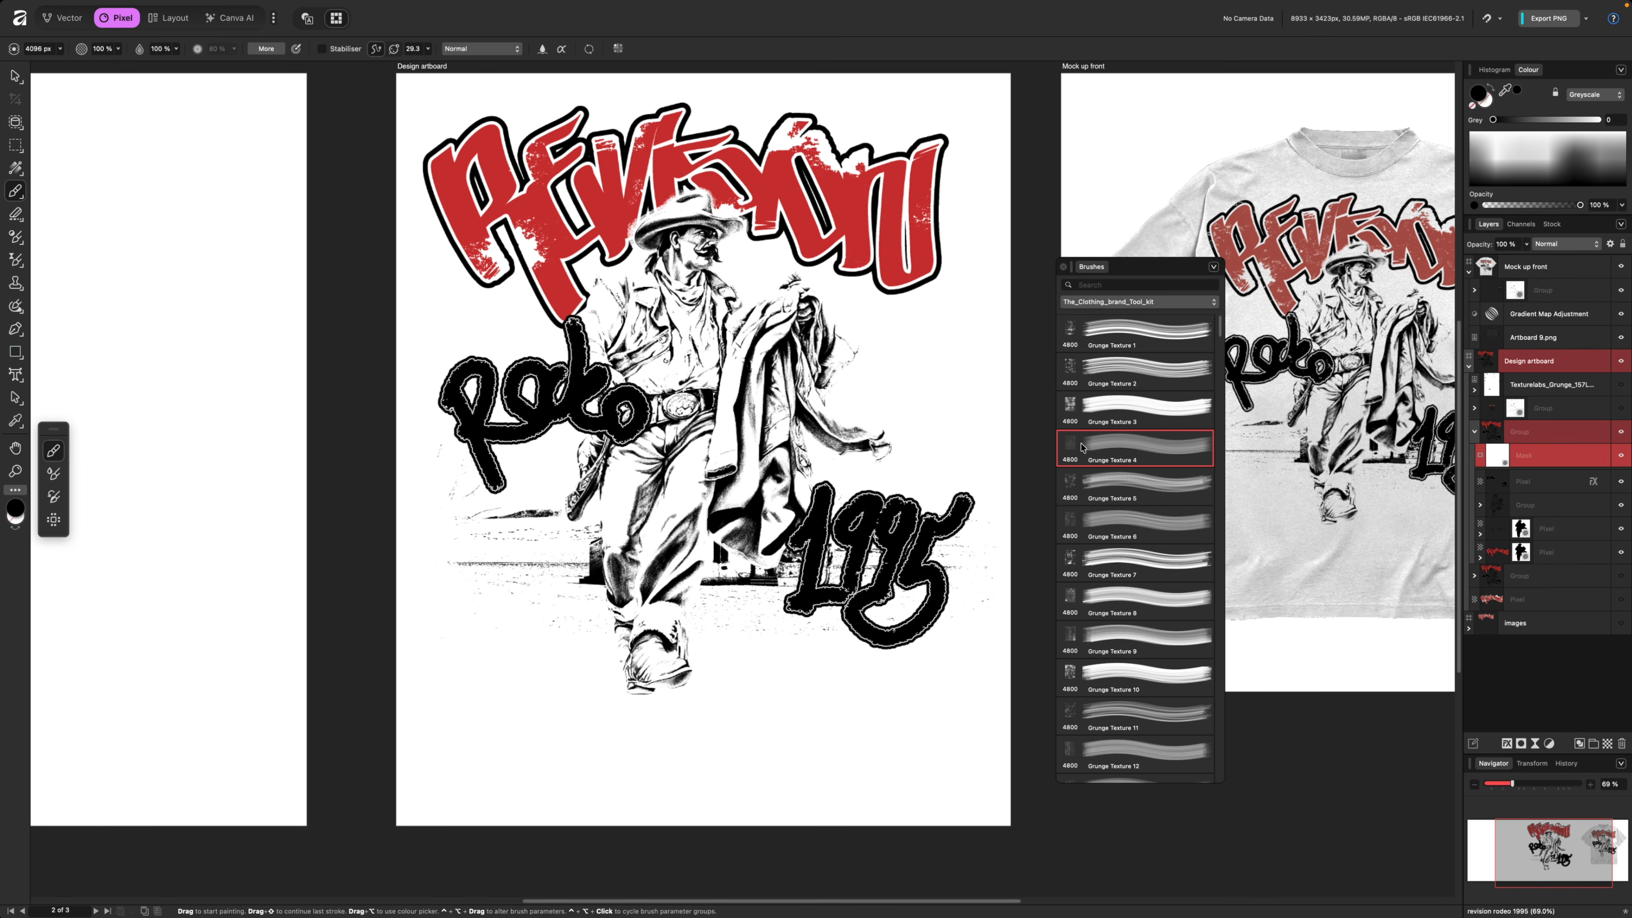
click(1125, 499)
click(1113, 564)
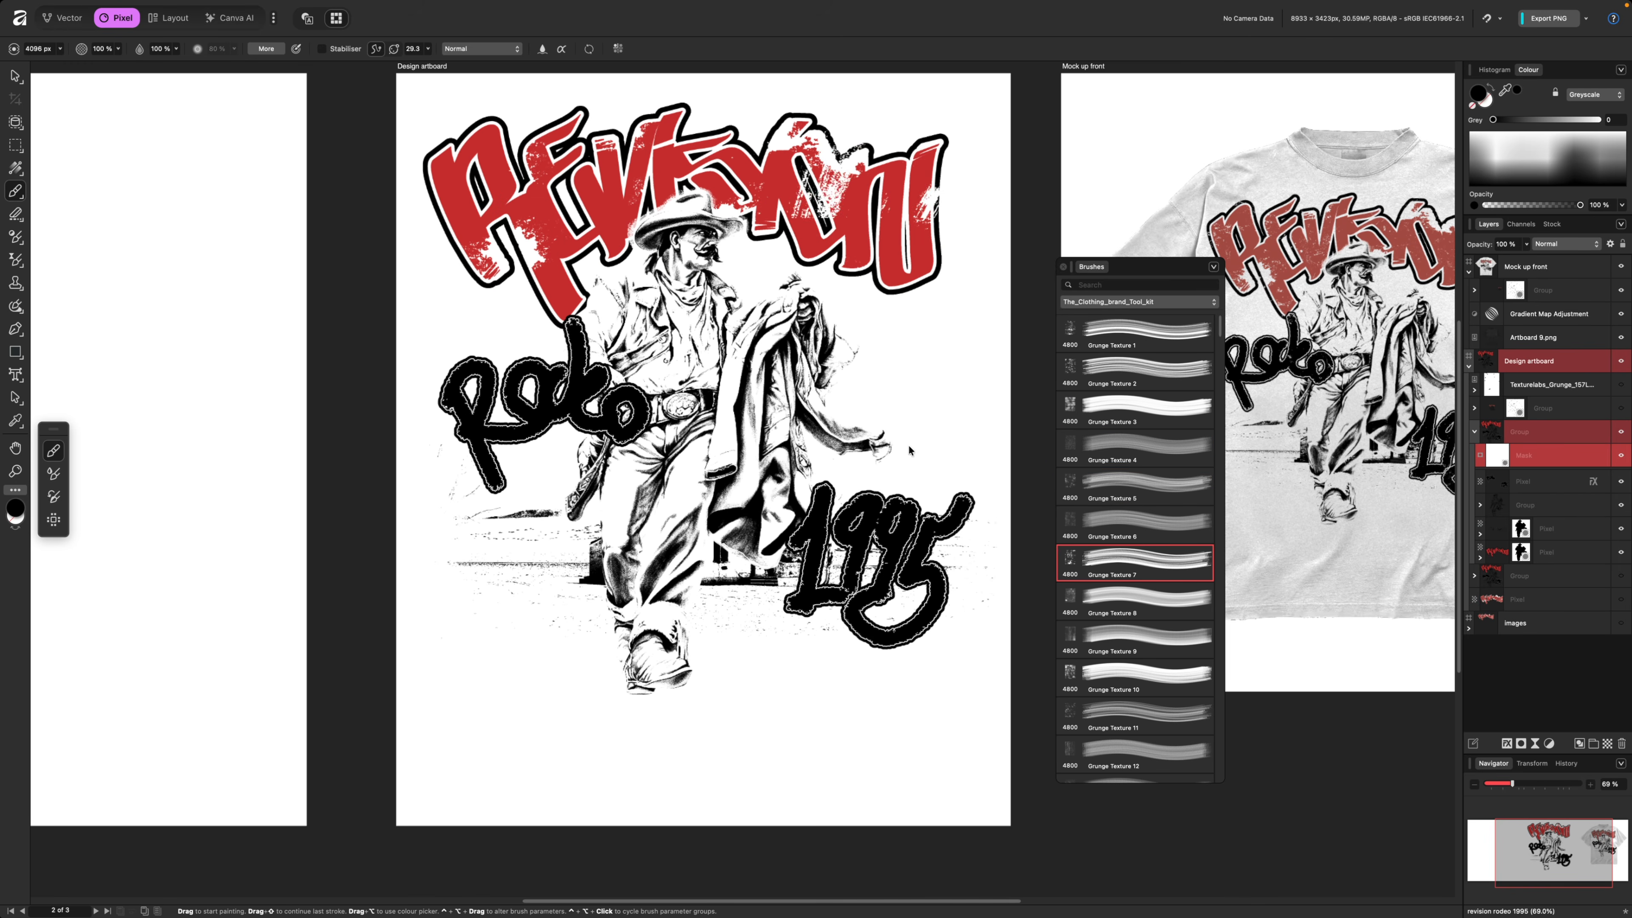
click(1093, 522)
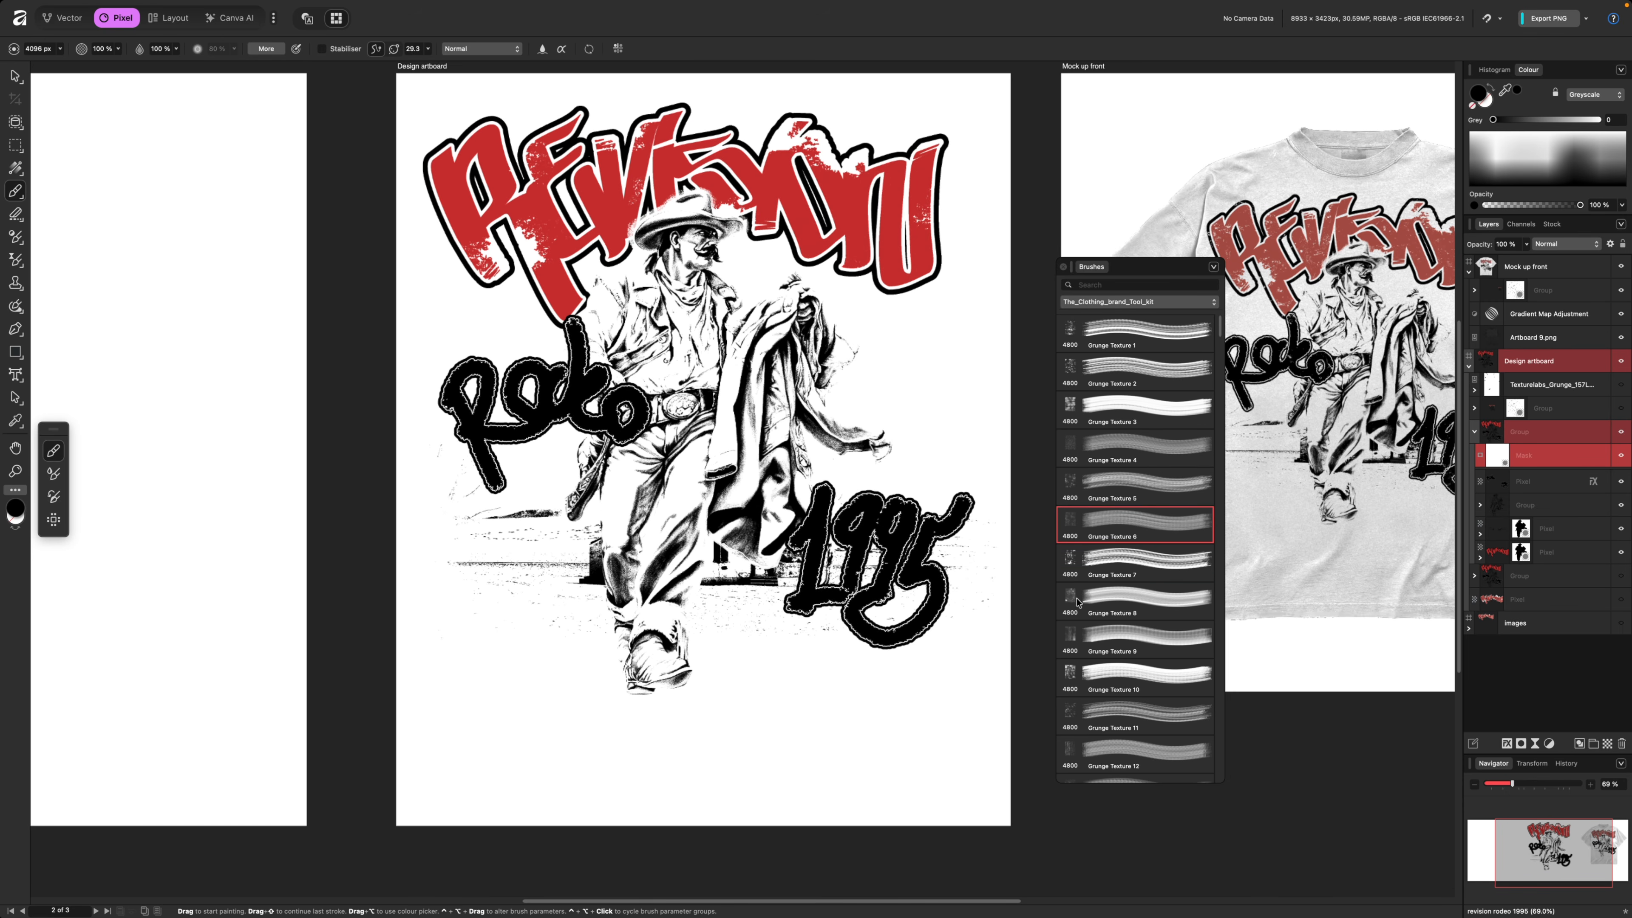
Stamp the Grunge Texture 8 brush in black at 4096 px over the whole design on the group's mask.
click(1108, 599)
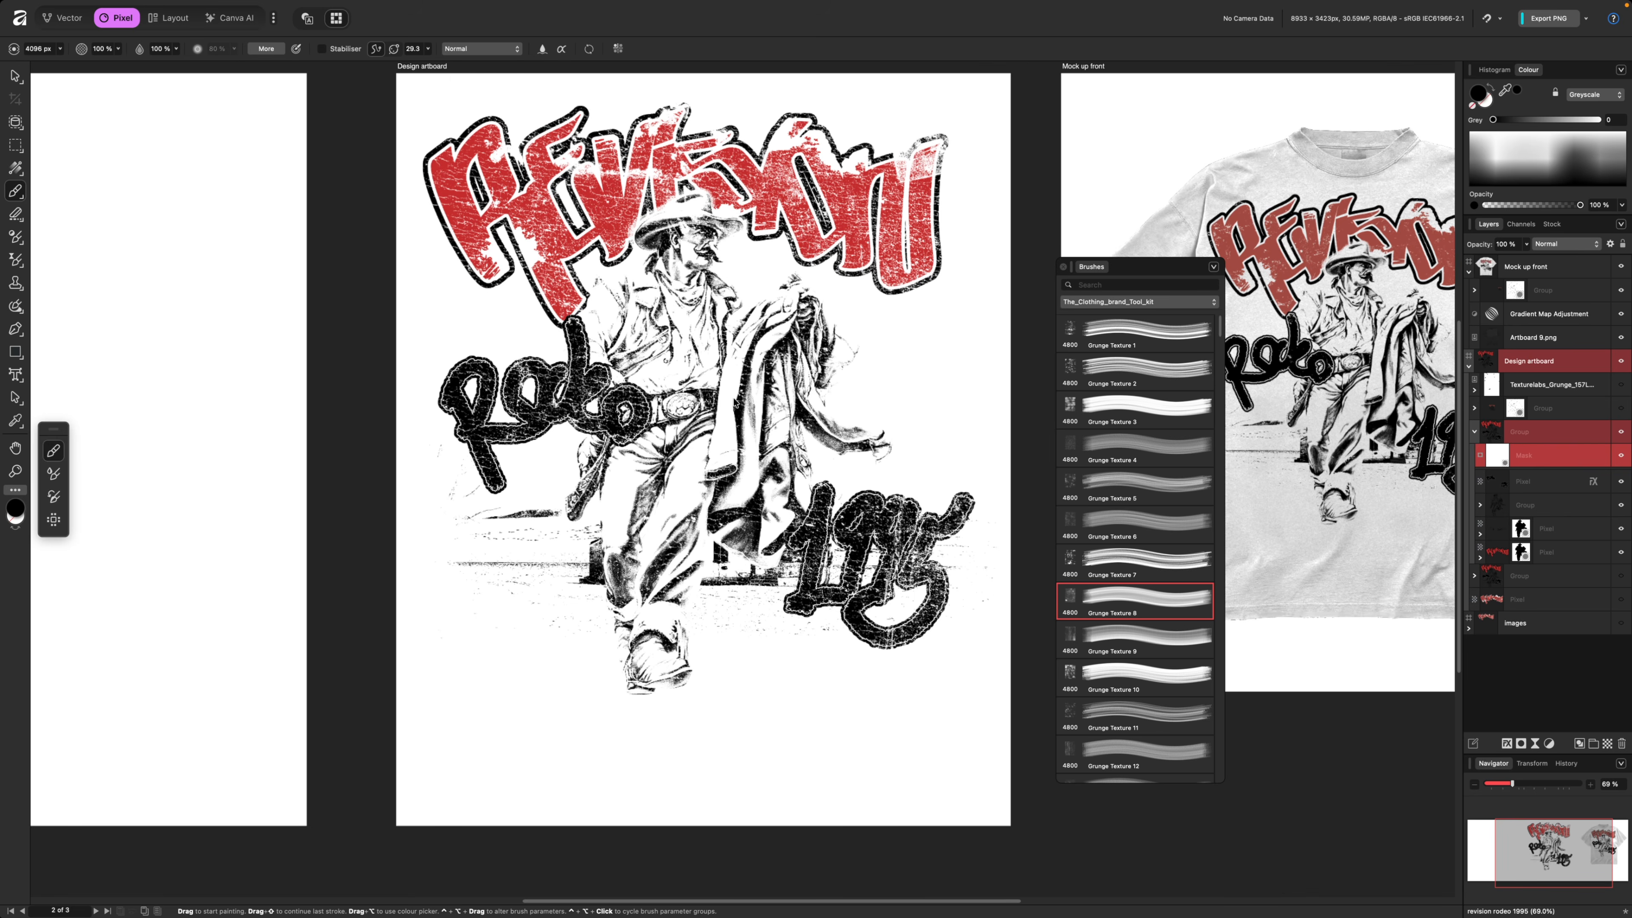
scroll(543, 412, up, 2)
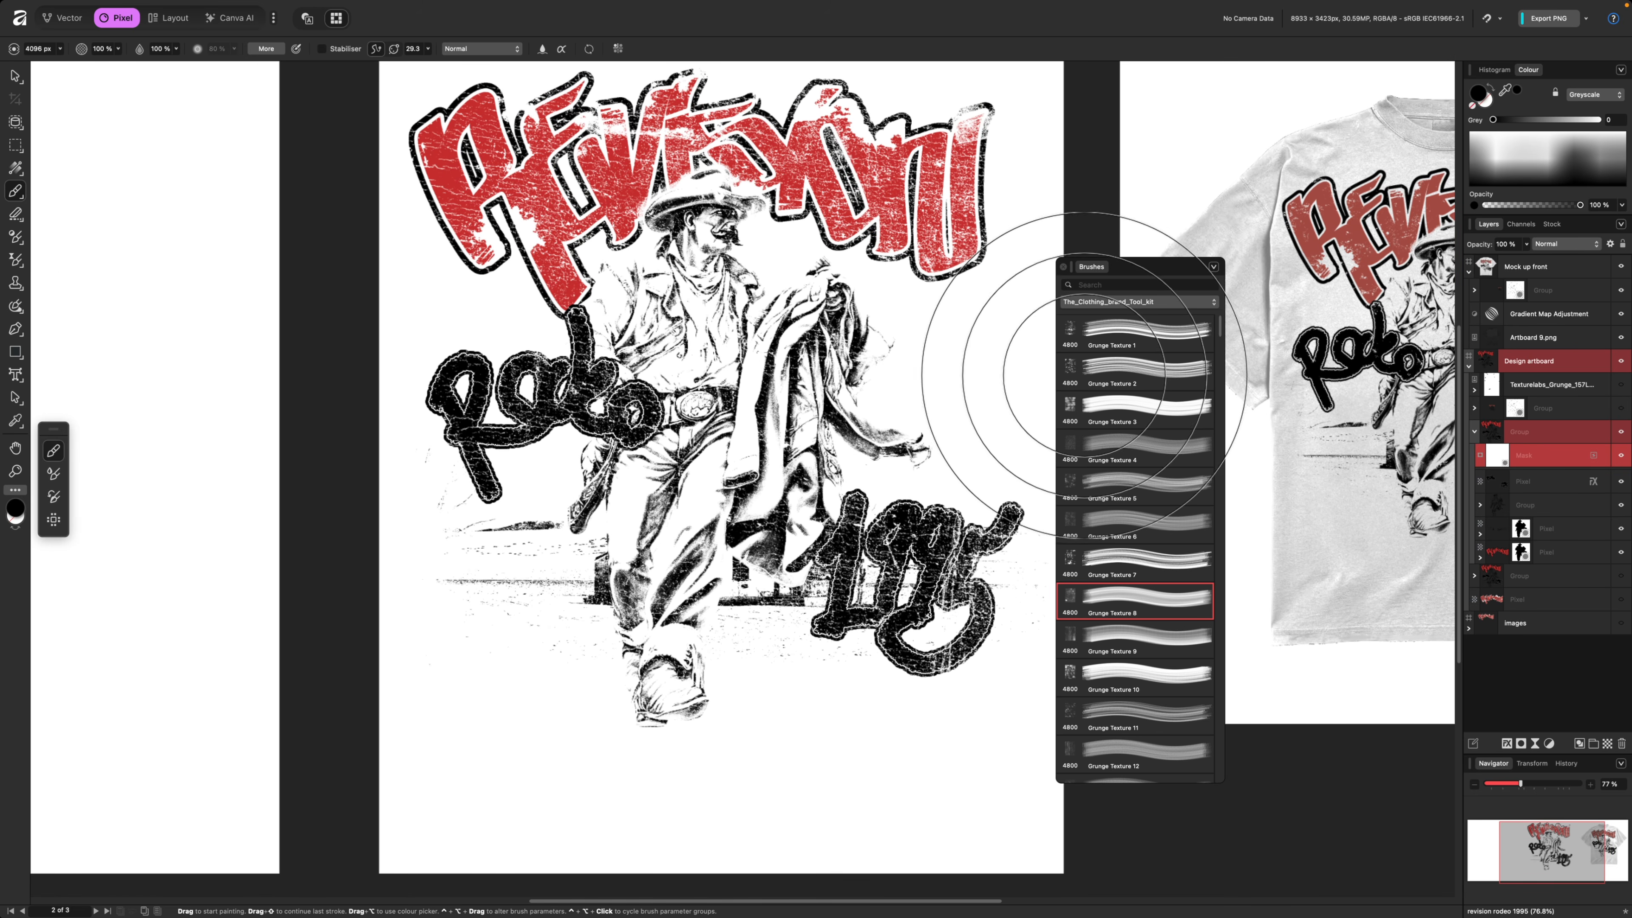
scroll(764, 367, down, 3)
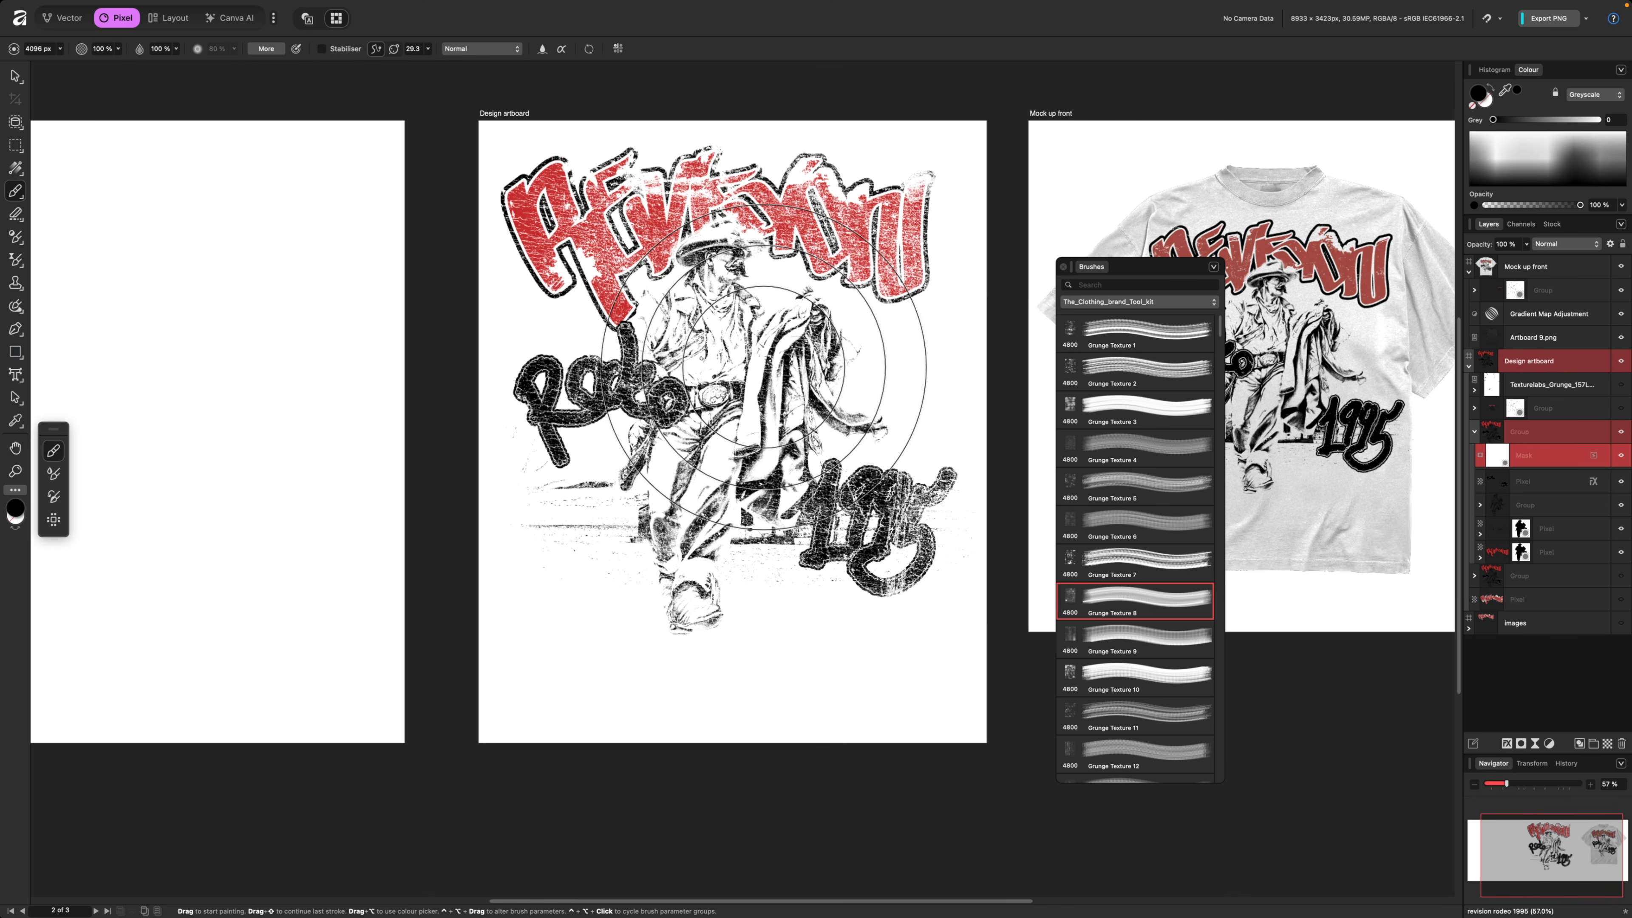
click(763, 368)
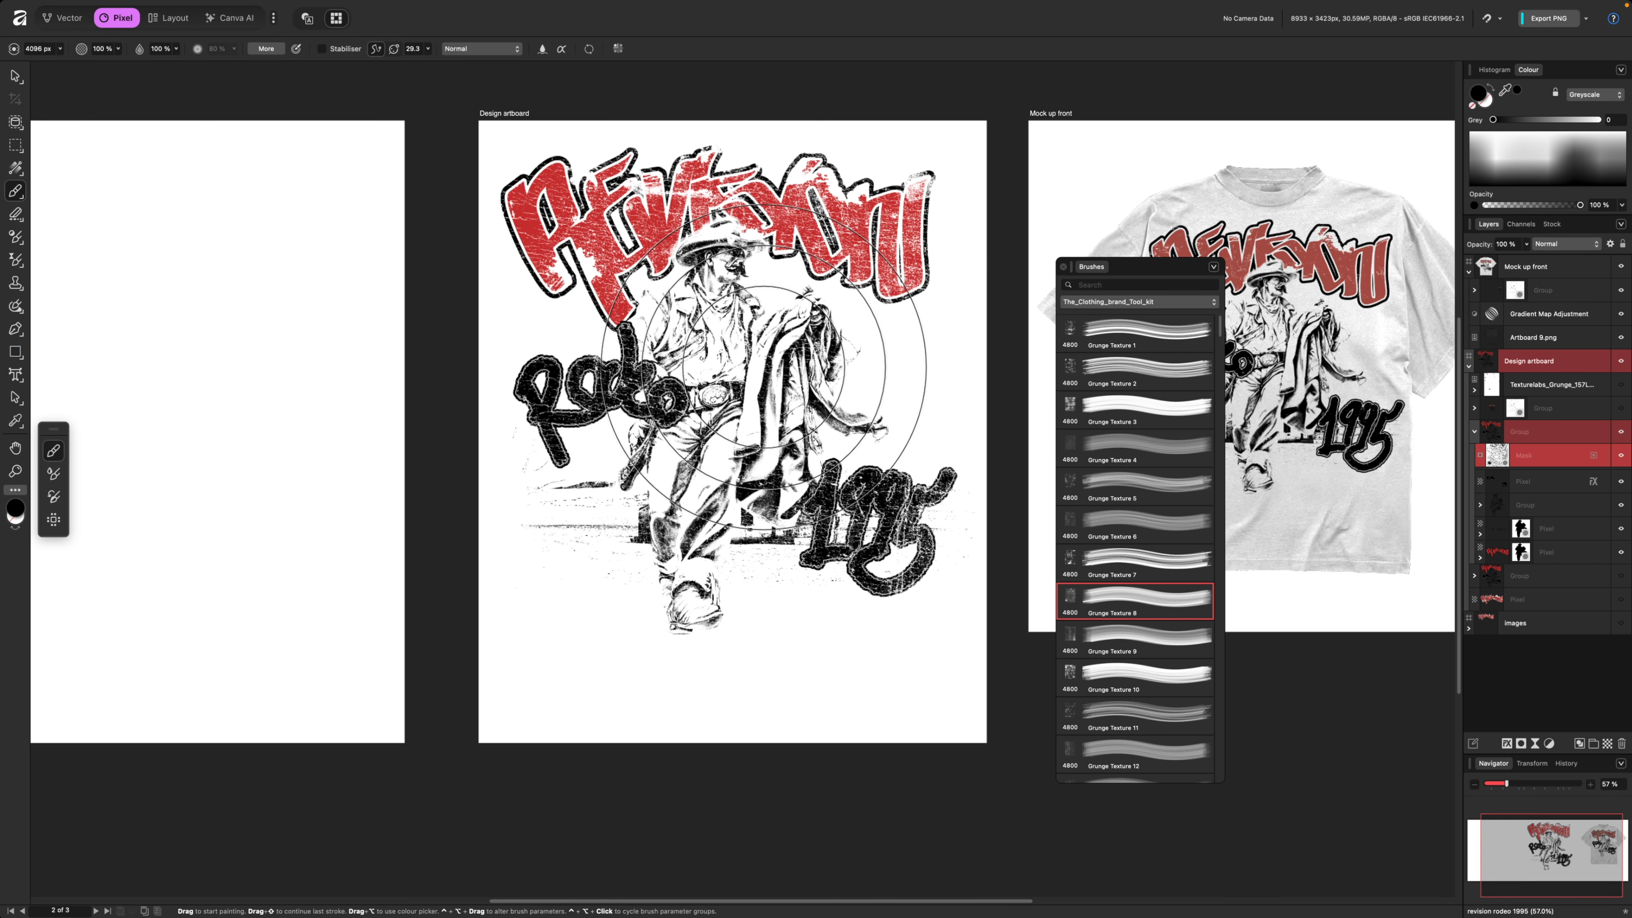
Examine the distressed texture on the lettering and the cowboy at close range.
scroll(810, 218, up, 10)
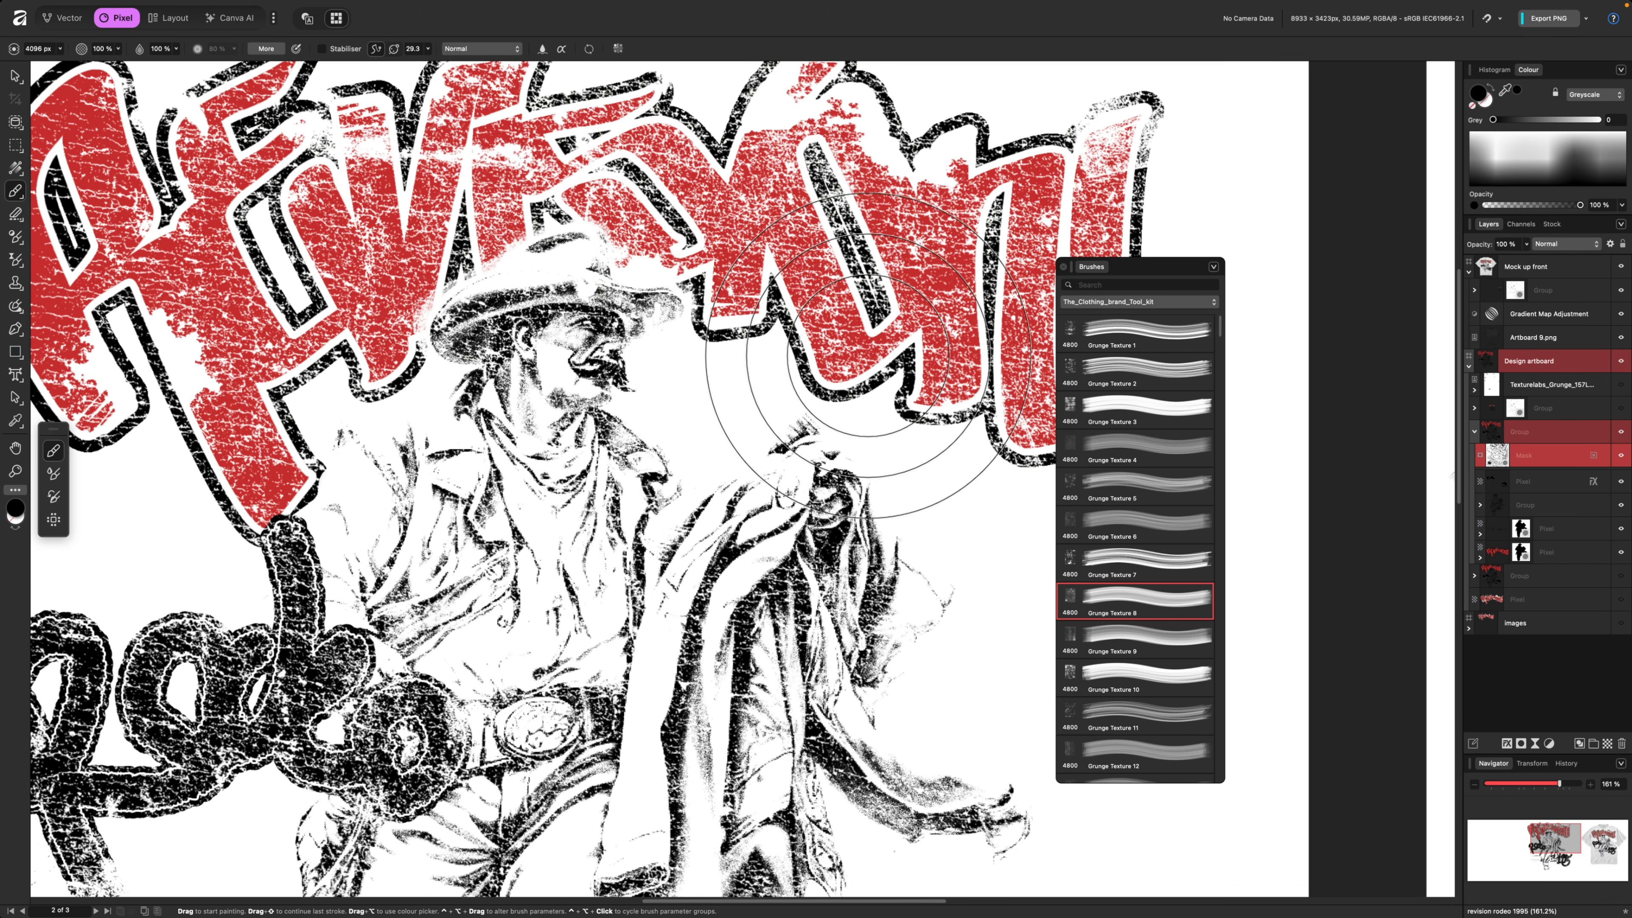
scroll(868, 360, down, 2)
scroll(835, 447, up, 5)
scroll(828, 458, down, 7)
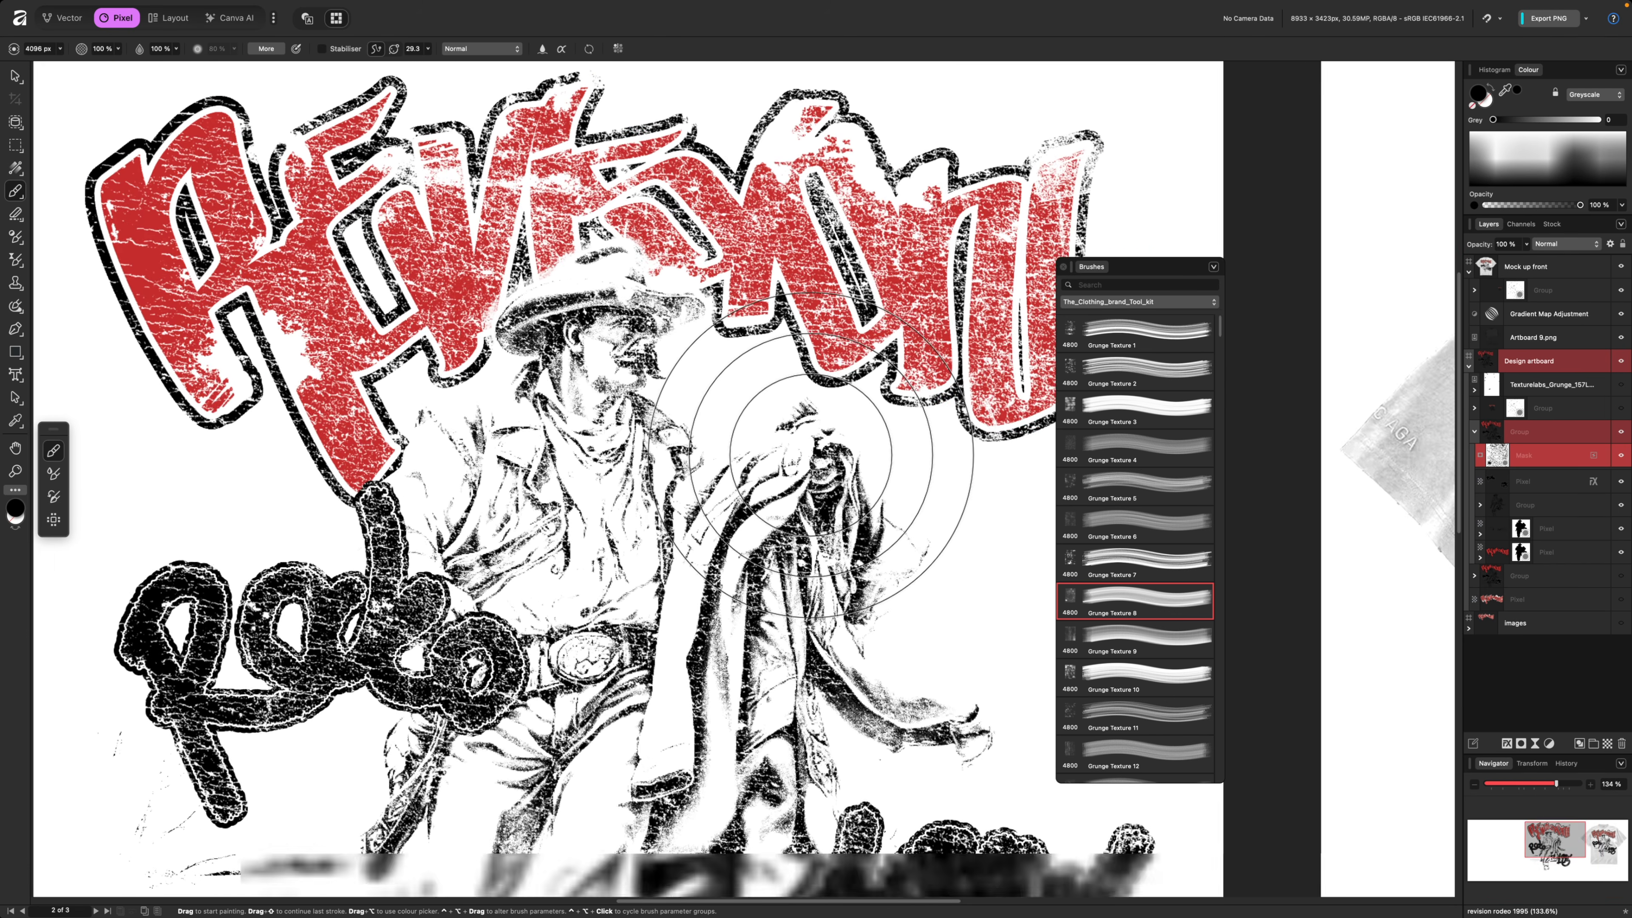
scroll(810, 455, down, 5)
scroll(806, 454, up, 4)
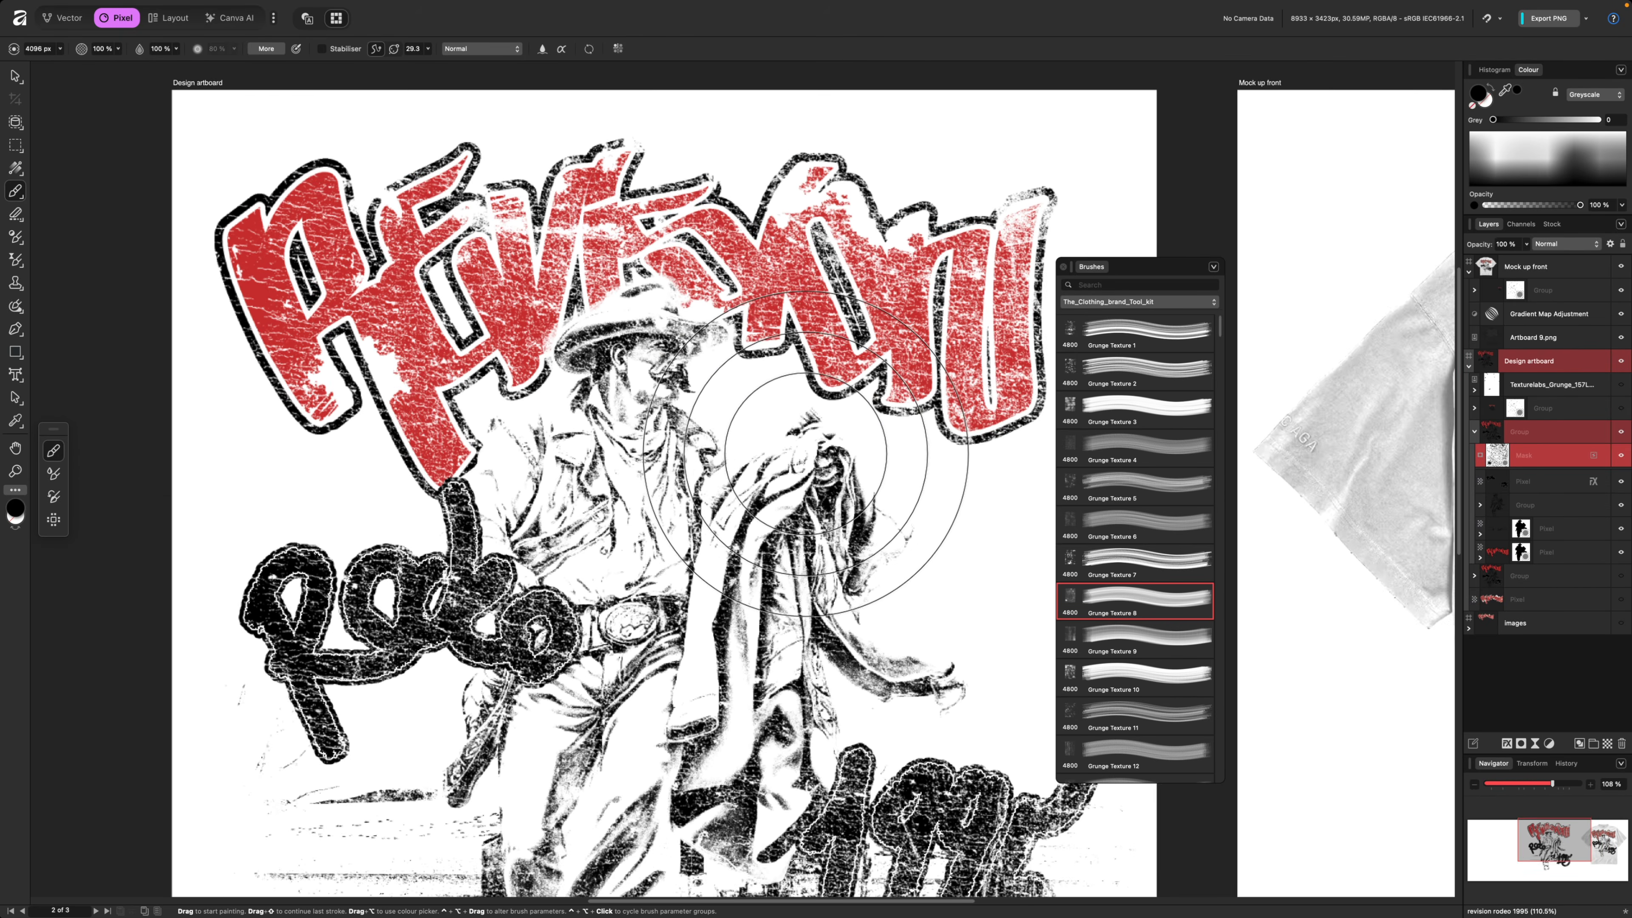
scroll(804, 454, down, 5)
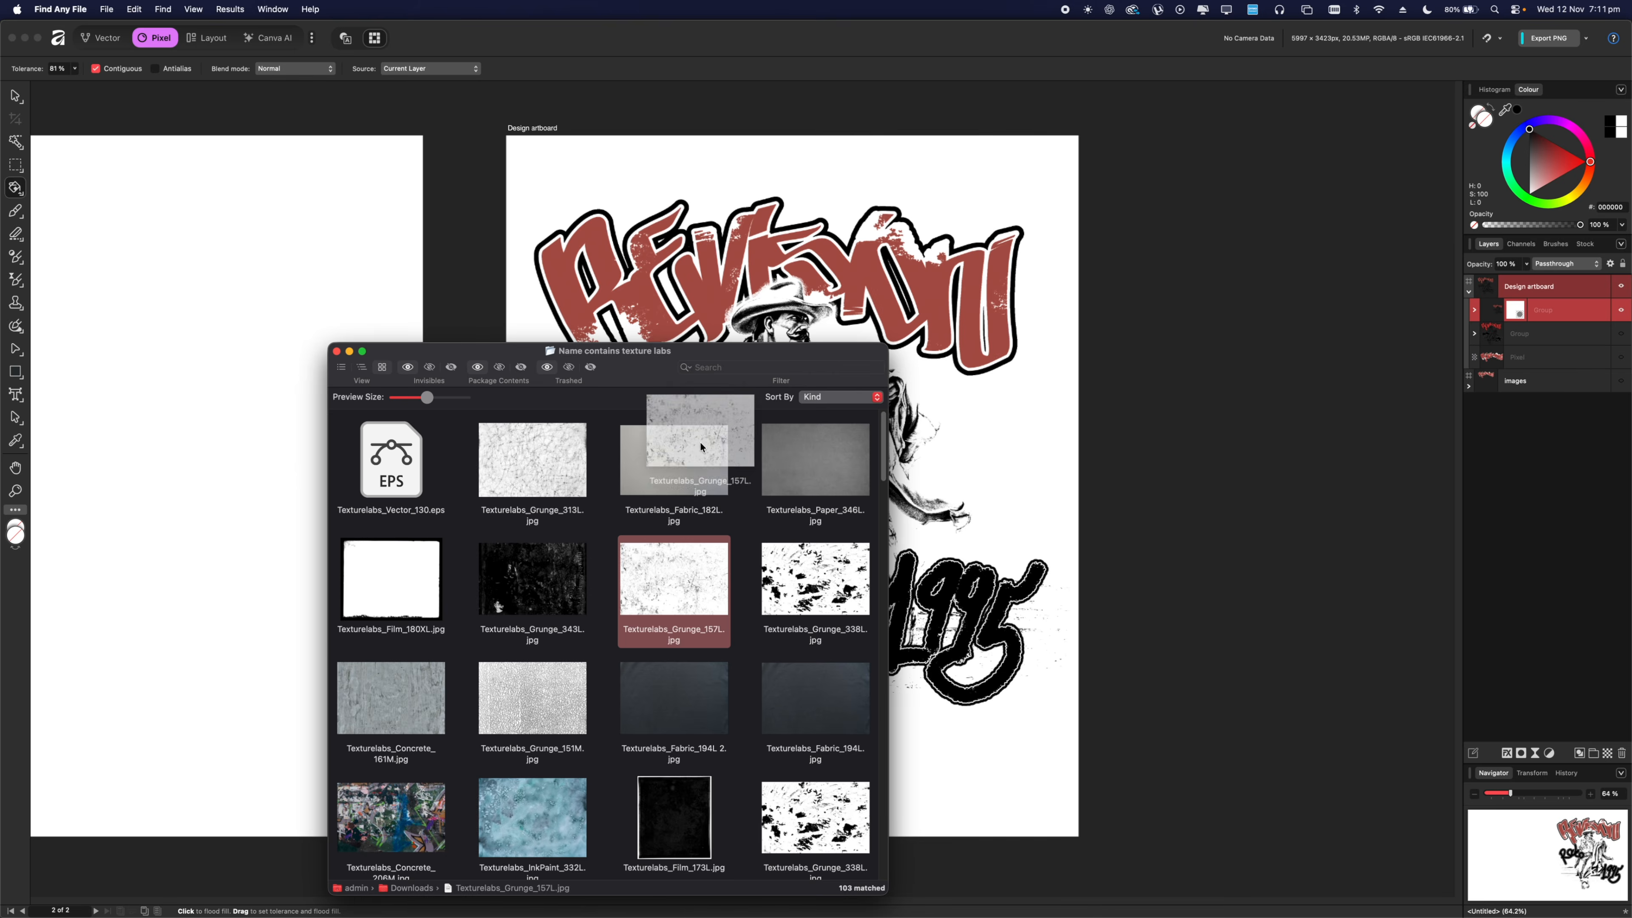
Place the Texturelabs_Grunge_157L.jpg image over the design on the Design artboard and compare it with its layer hidden.
drag(700, 434, 718, 243)
click(894, 244)
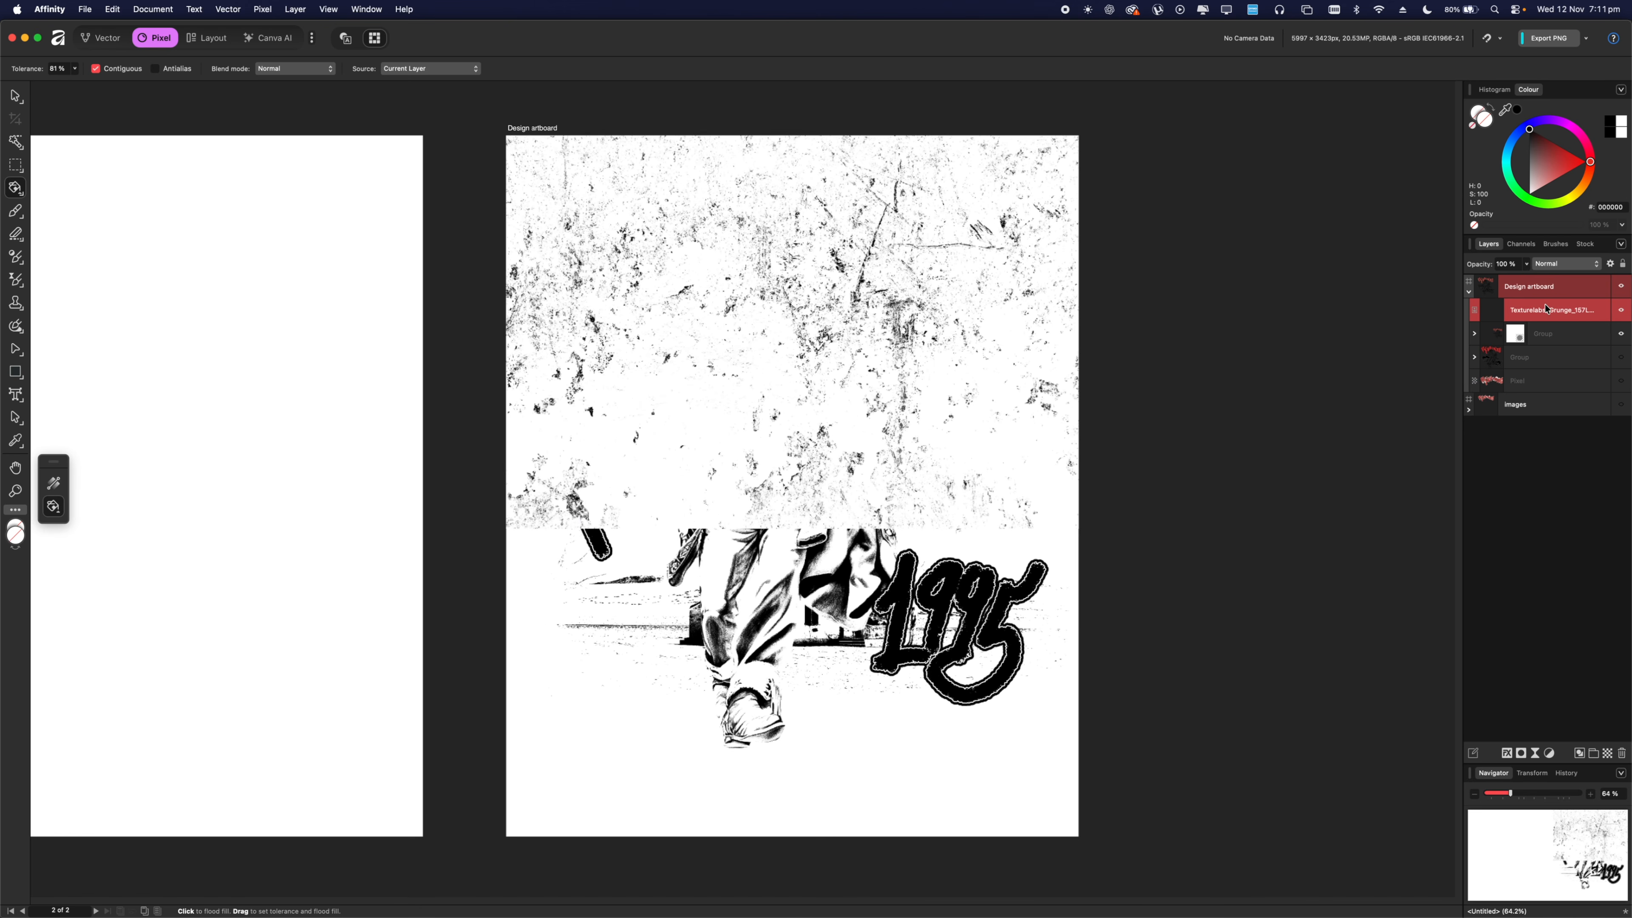
click(1621, 312)
key(super+t)
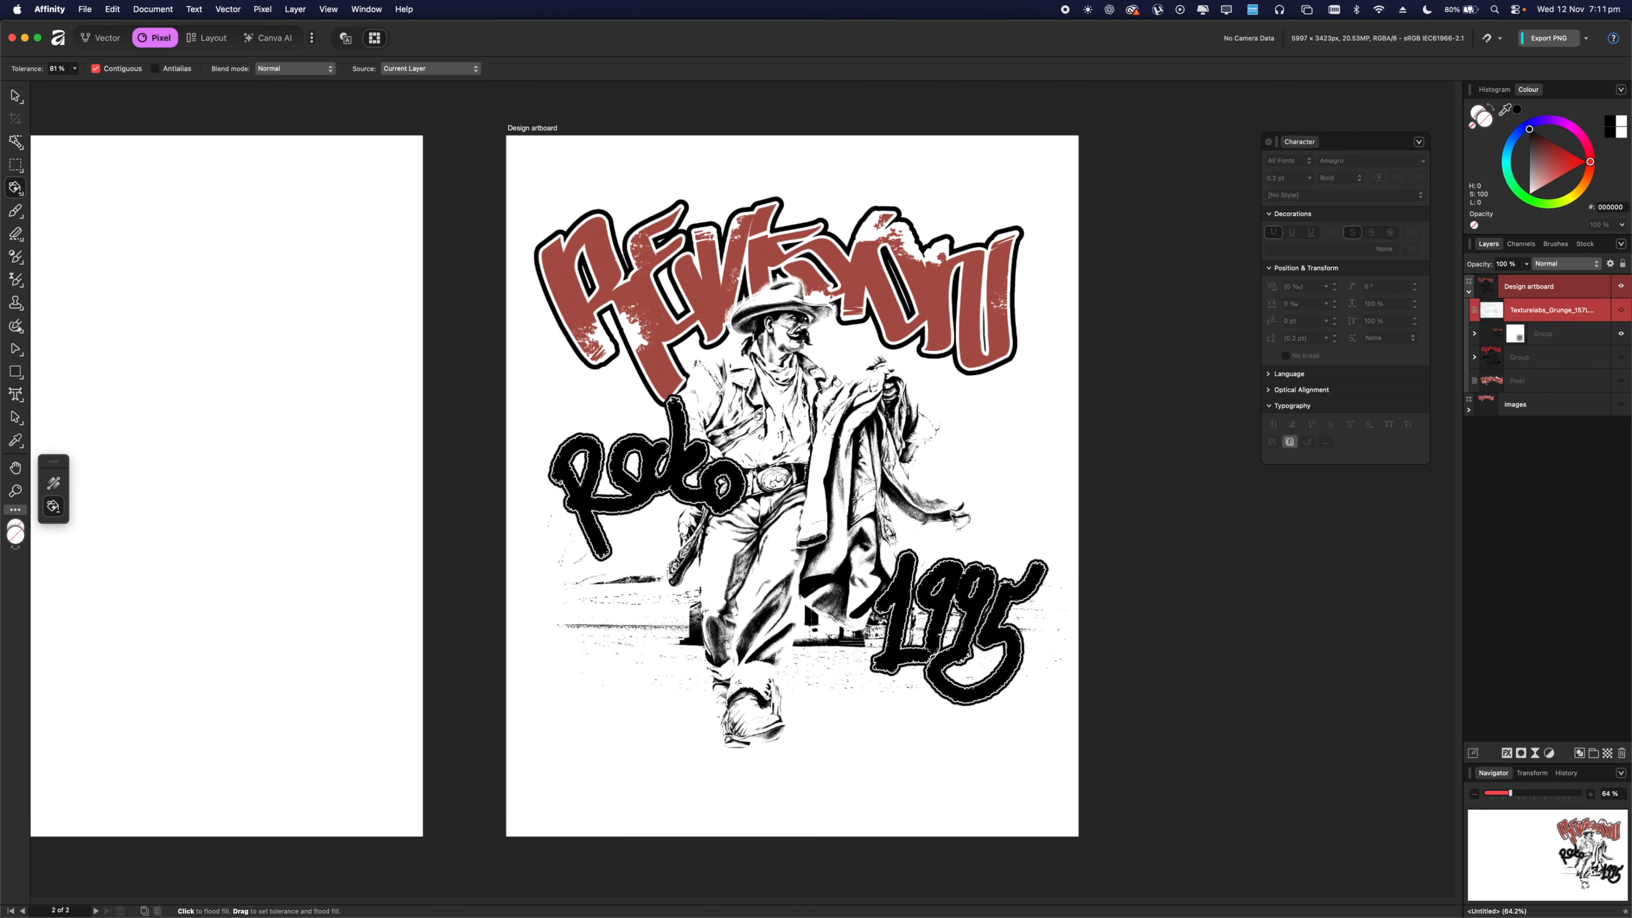
click(1622, 310)
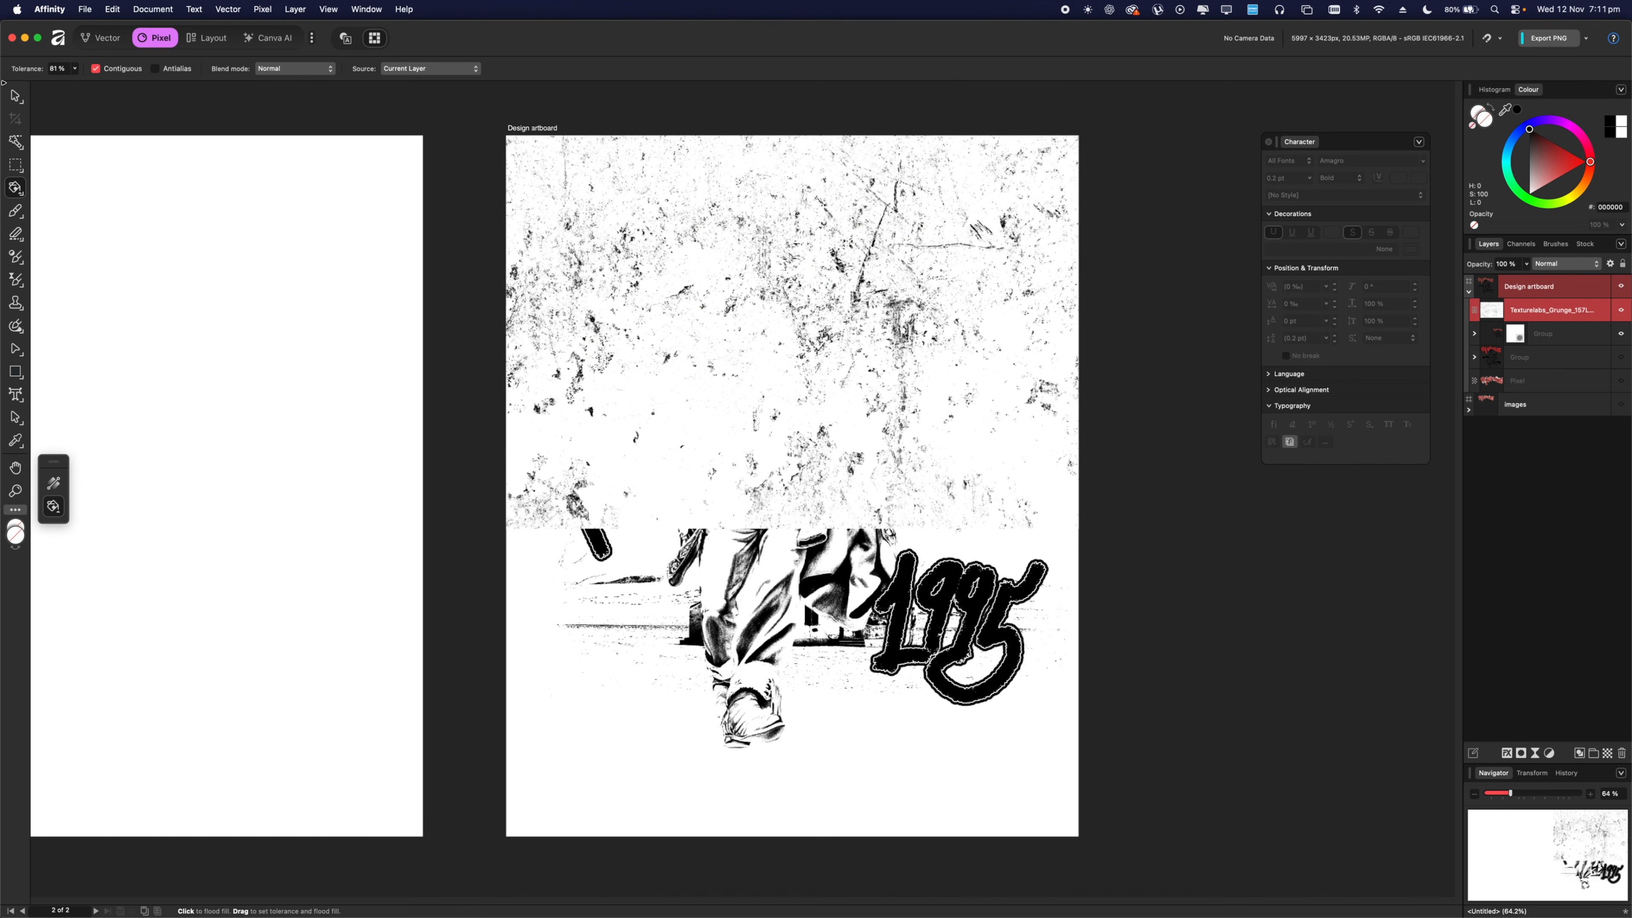
Move the grunge texture image down and rotate it 90 degrees clockwise so that it covers the Design artboard.
key(v)
drag(755, 502, 757, 628)
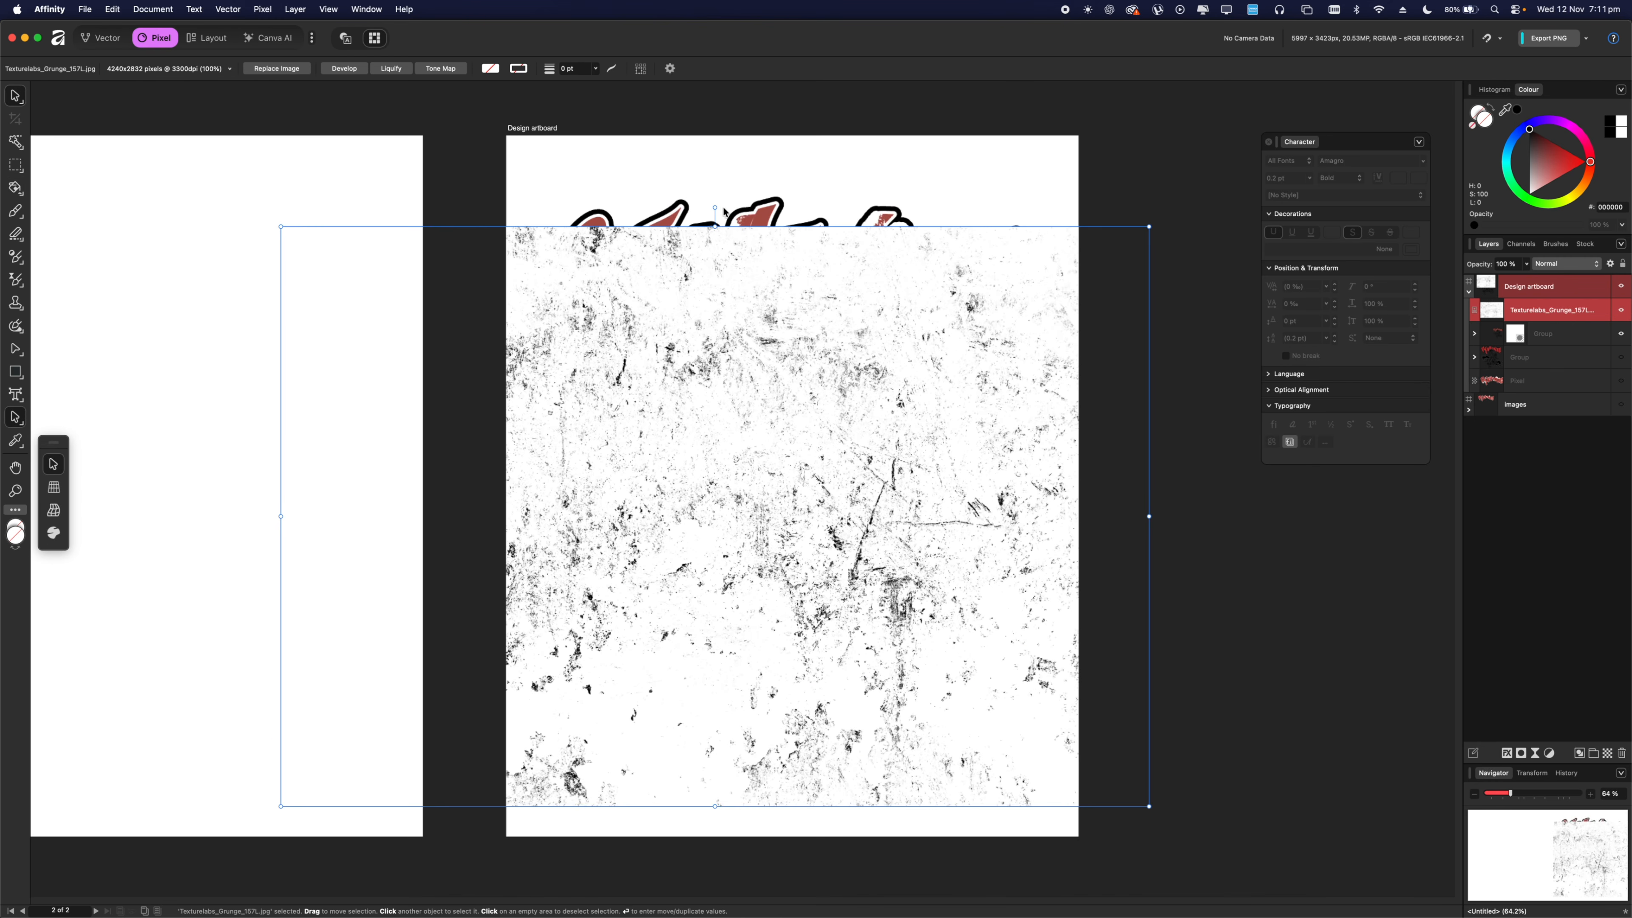
drag(724, 209, 978, 526)
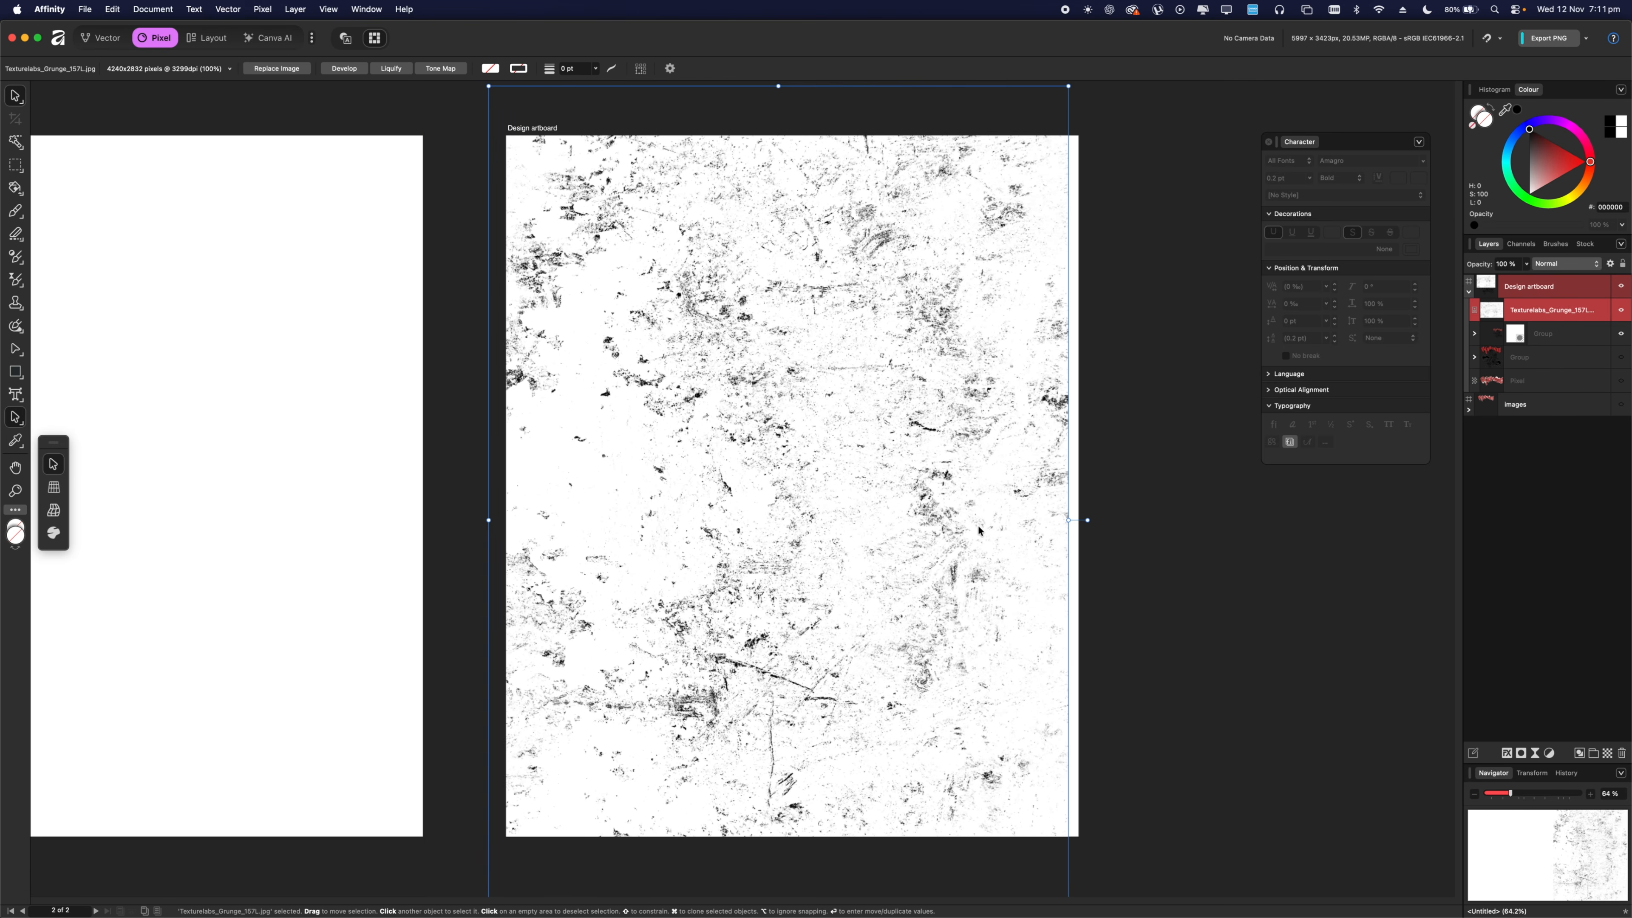
key(Return)
click(804, 399)
Apply a Threshold adjustment of 82% to the grunge texture and nest it inside the texture layer.
click(1563, 332)
click(1558, 309)
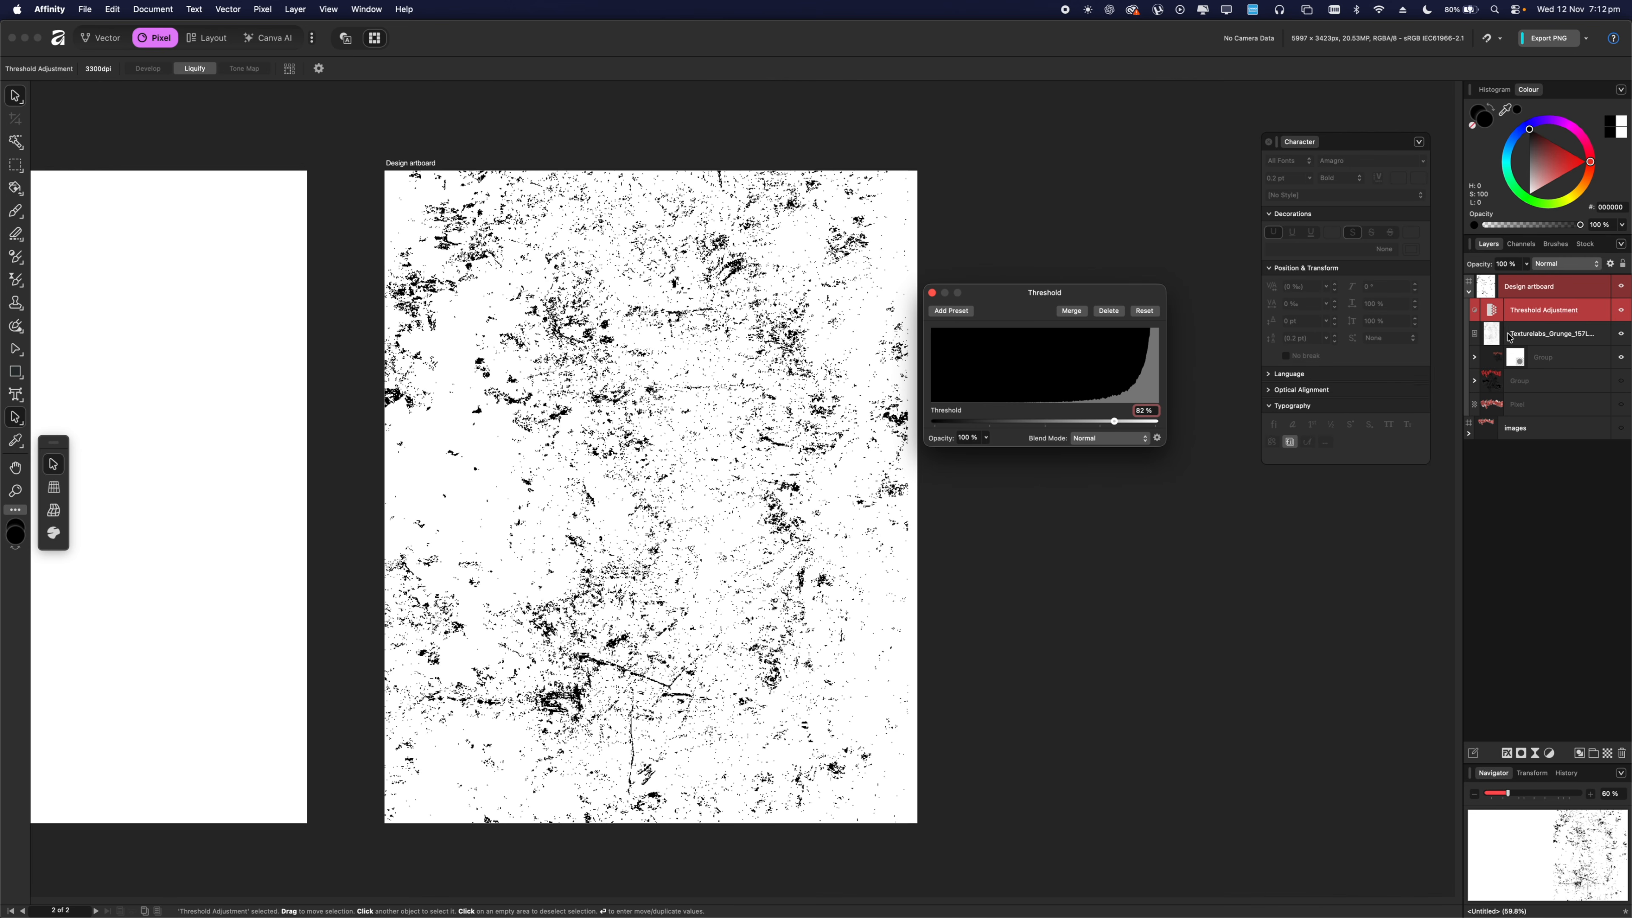
click(1516, 341)
mouse_move(803, 455)
mouse_down()
mouse_move(860, 458)
mouse_move(813, 454)
mouse_up()
drag(1490, 313, 1491, 334)
Create a pixel selection from the shadows of the grunge texture layer and check the selected specks.
click(262, 9)
mouse_move(352, 55)
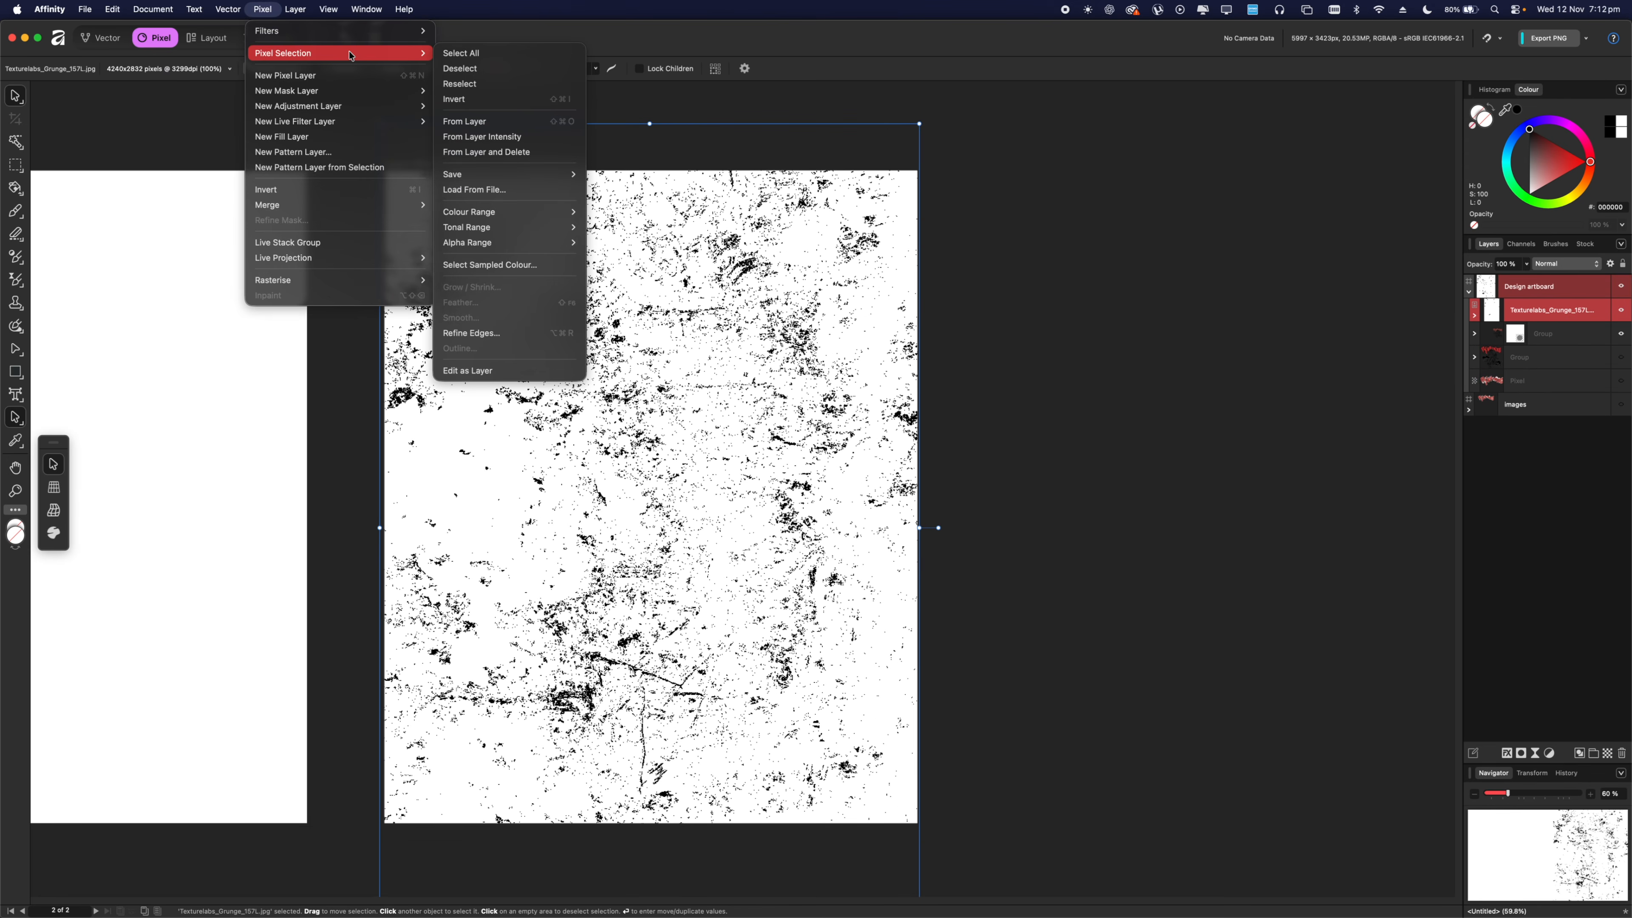
mouse_move(513, 227)
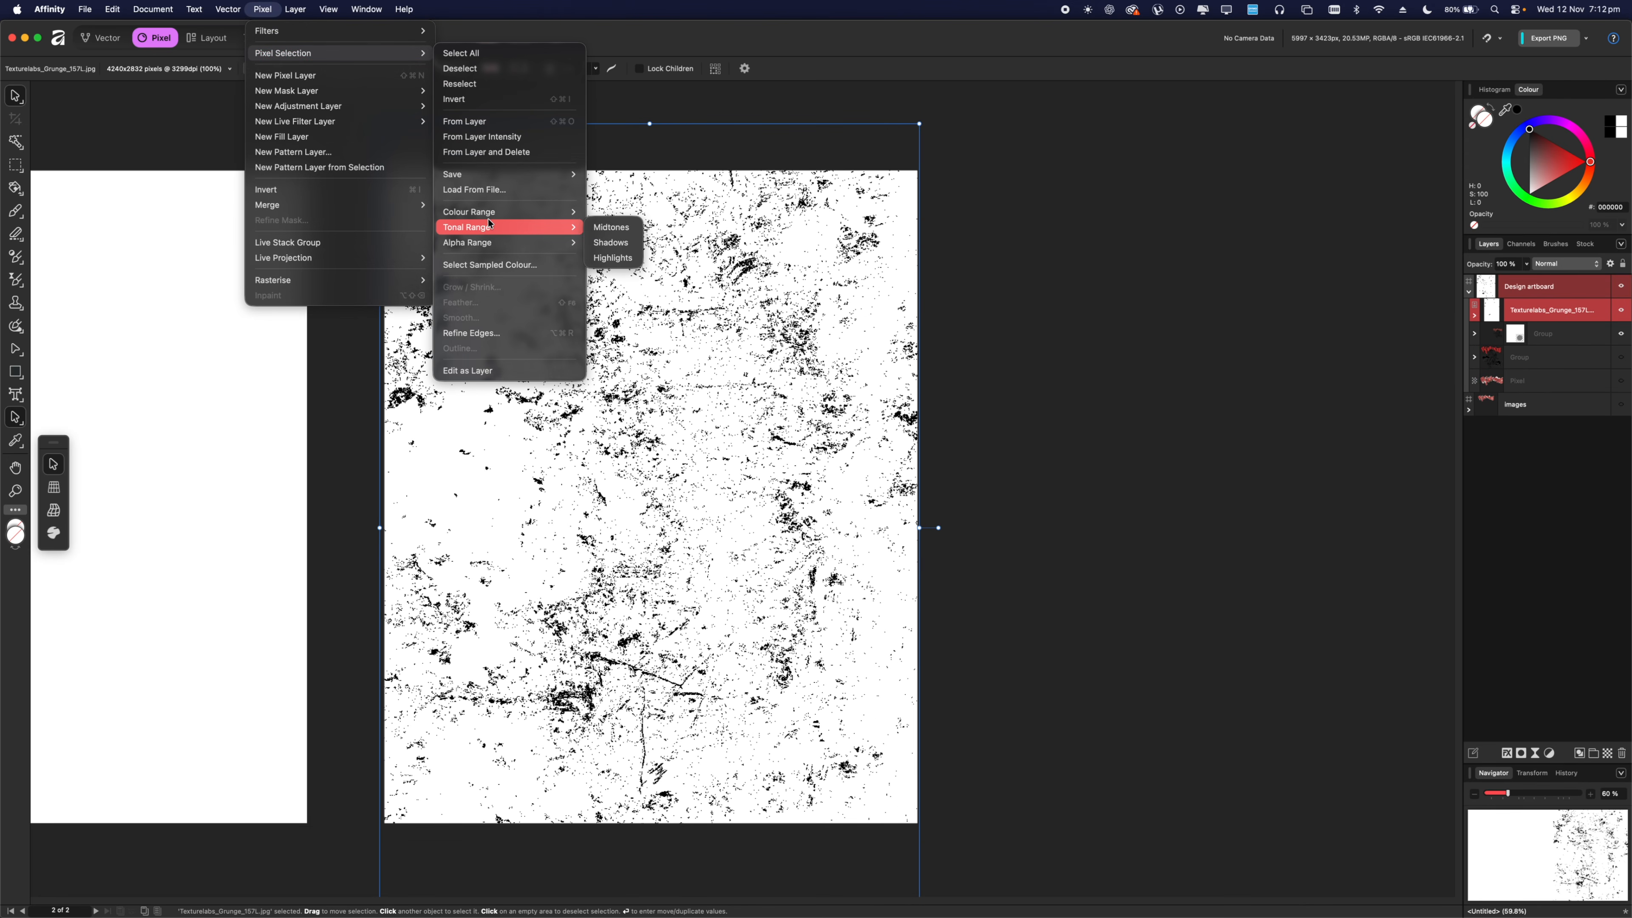
click(596, 246)
scroll(594, 248, up, 5)
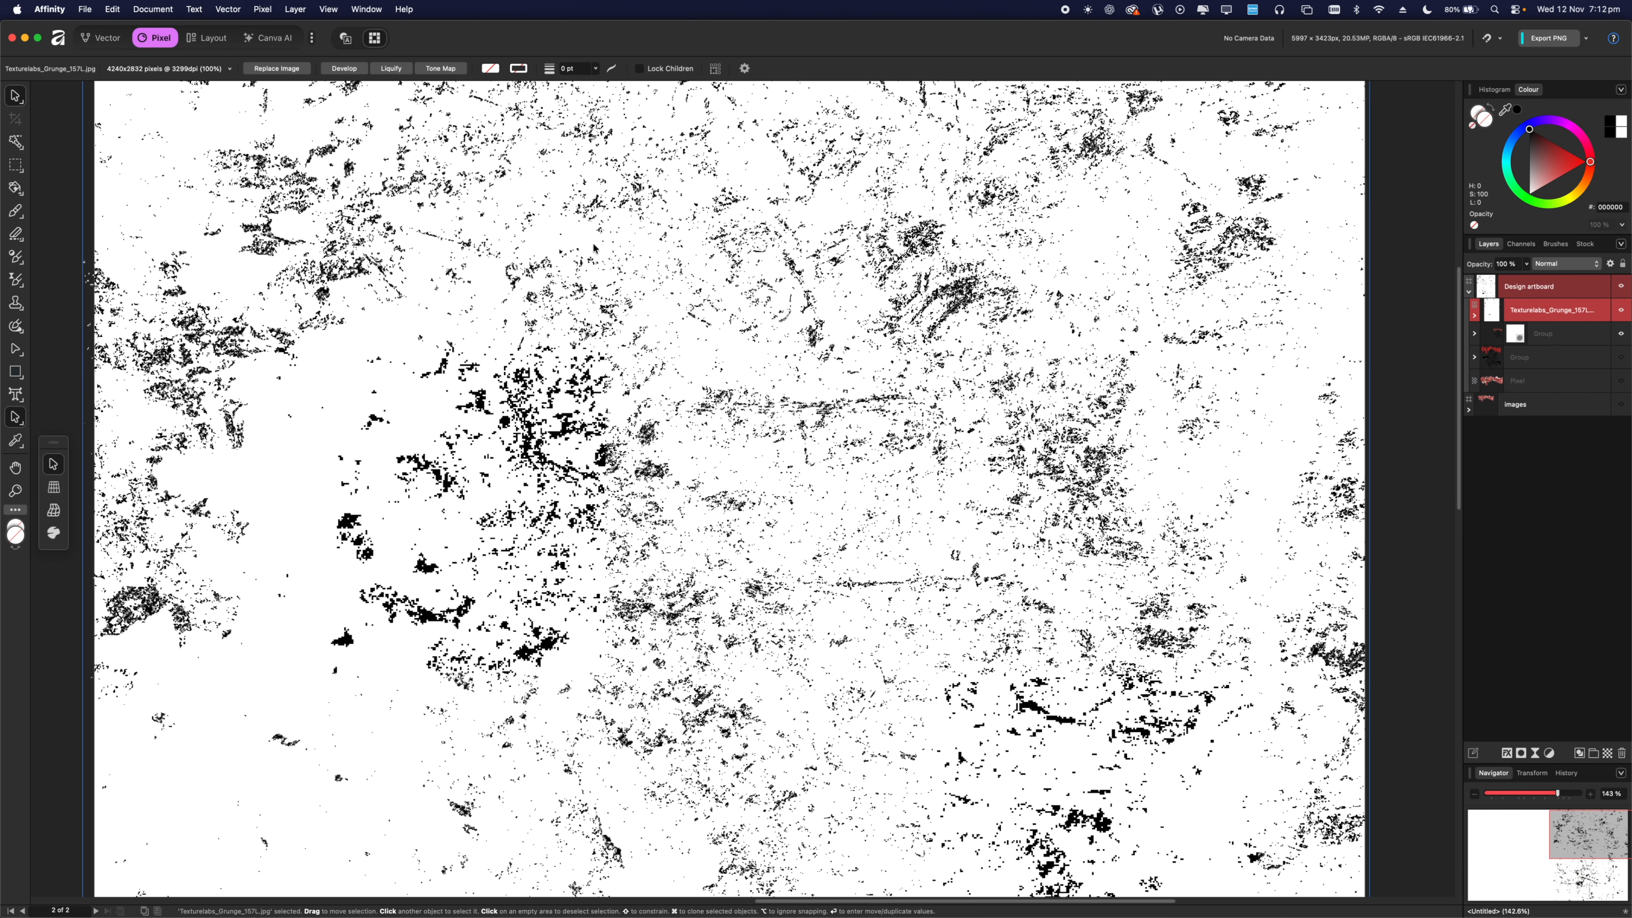
scroll(593, 247, up, 3)
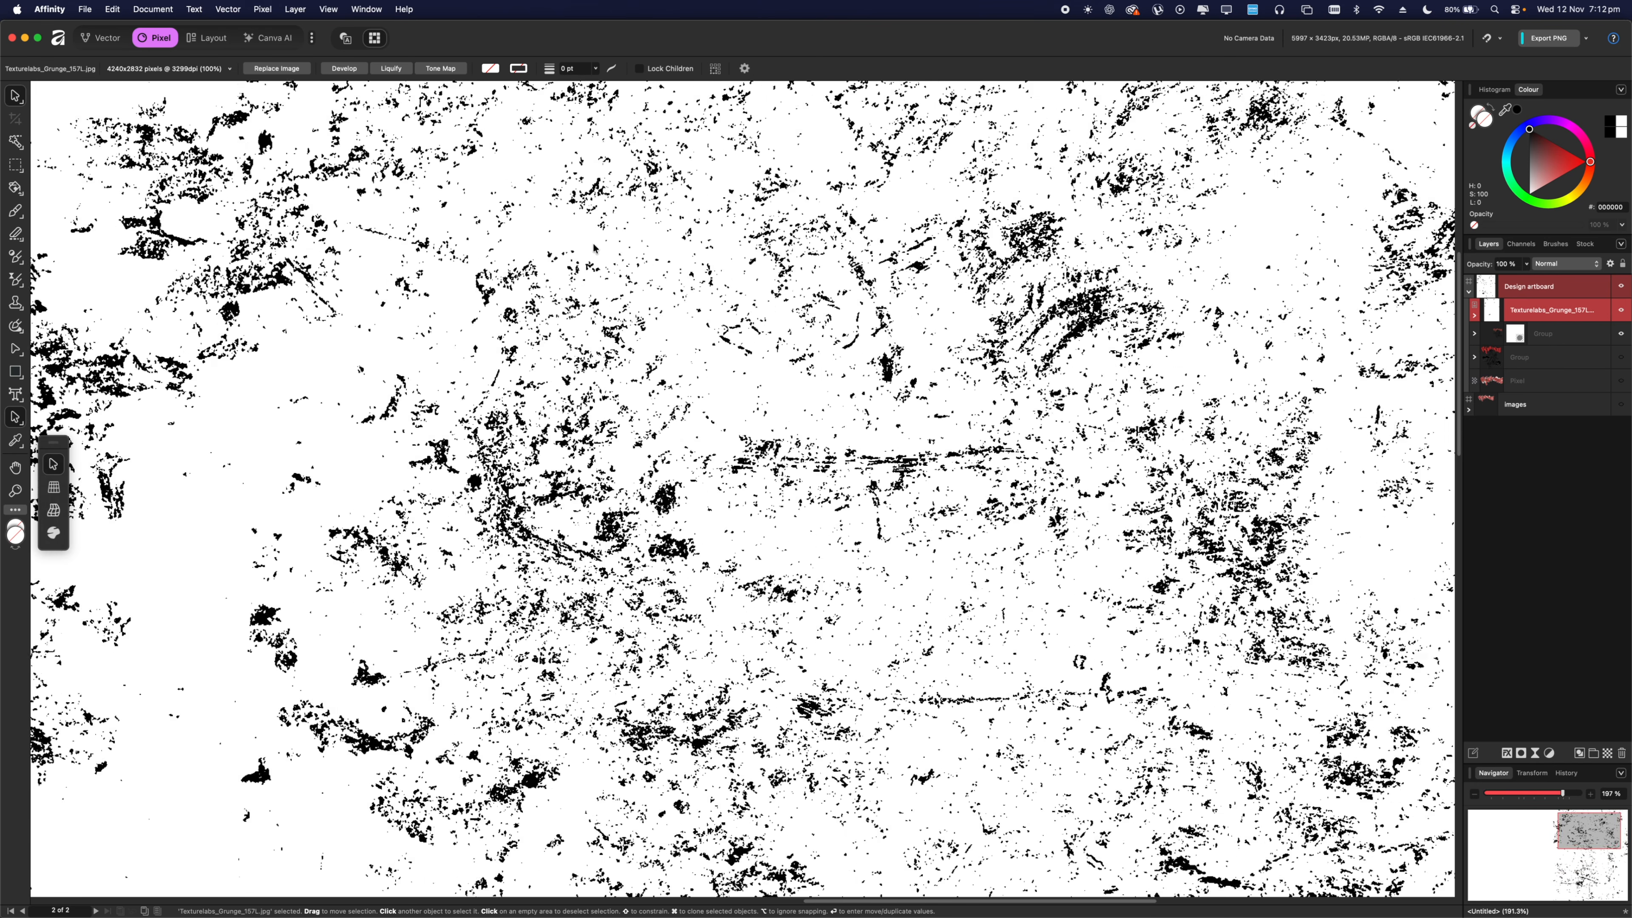
scroll(593, 247, down, 8)
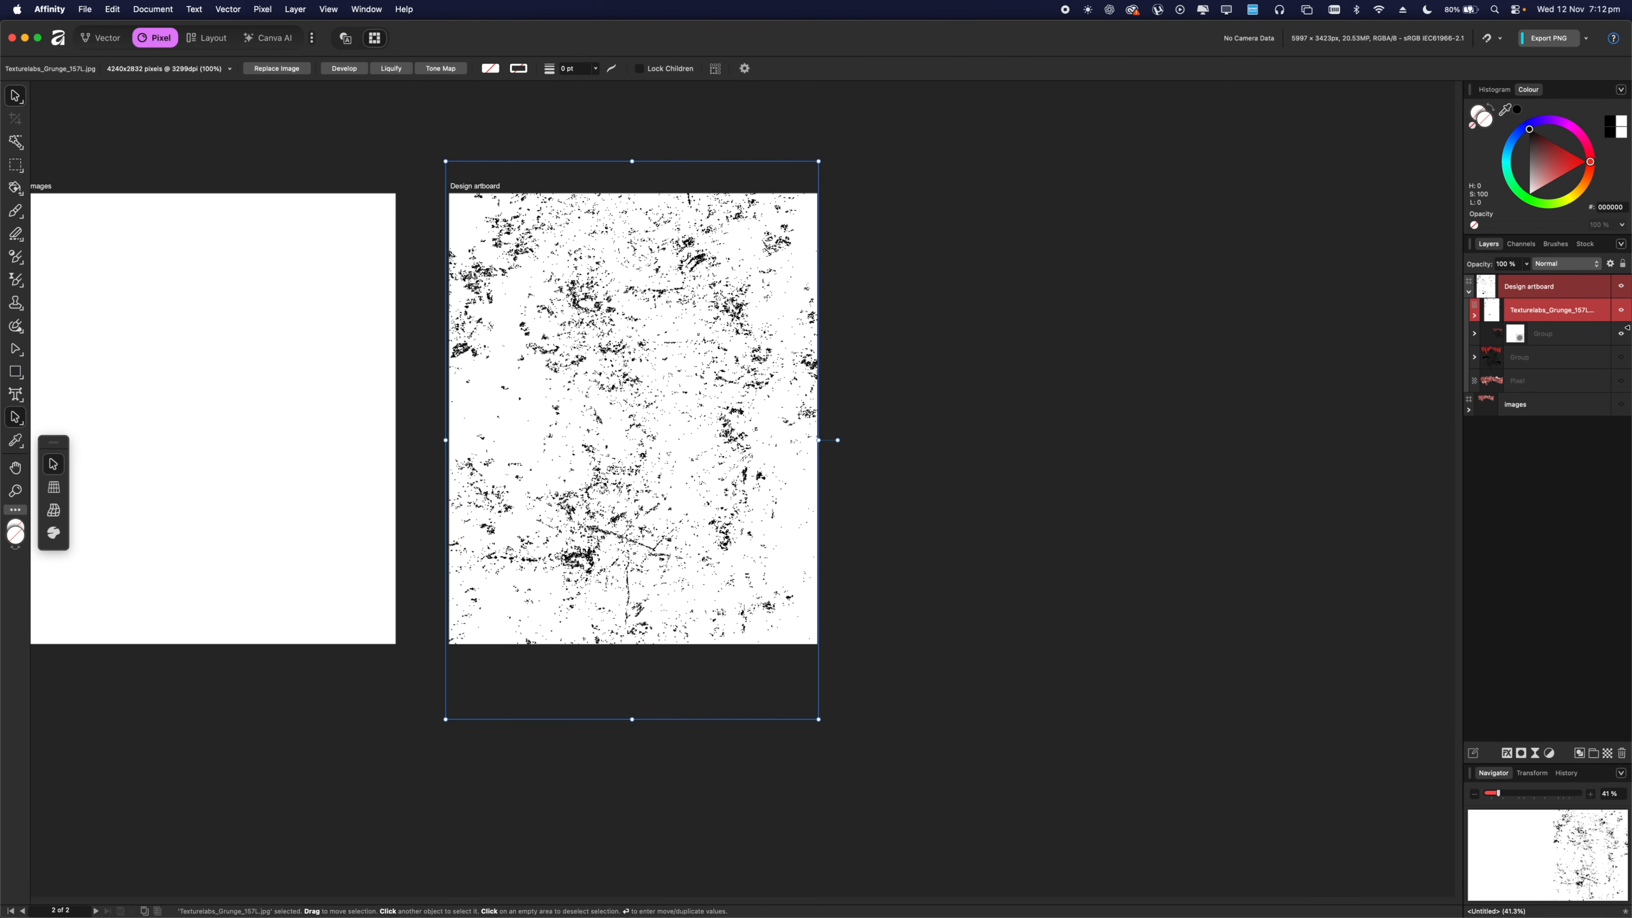
Hide the grunge texture and flood-fill the selected specks with black on the design group's mask.
click(1622, 312)
click(1533, 332)
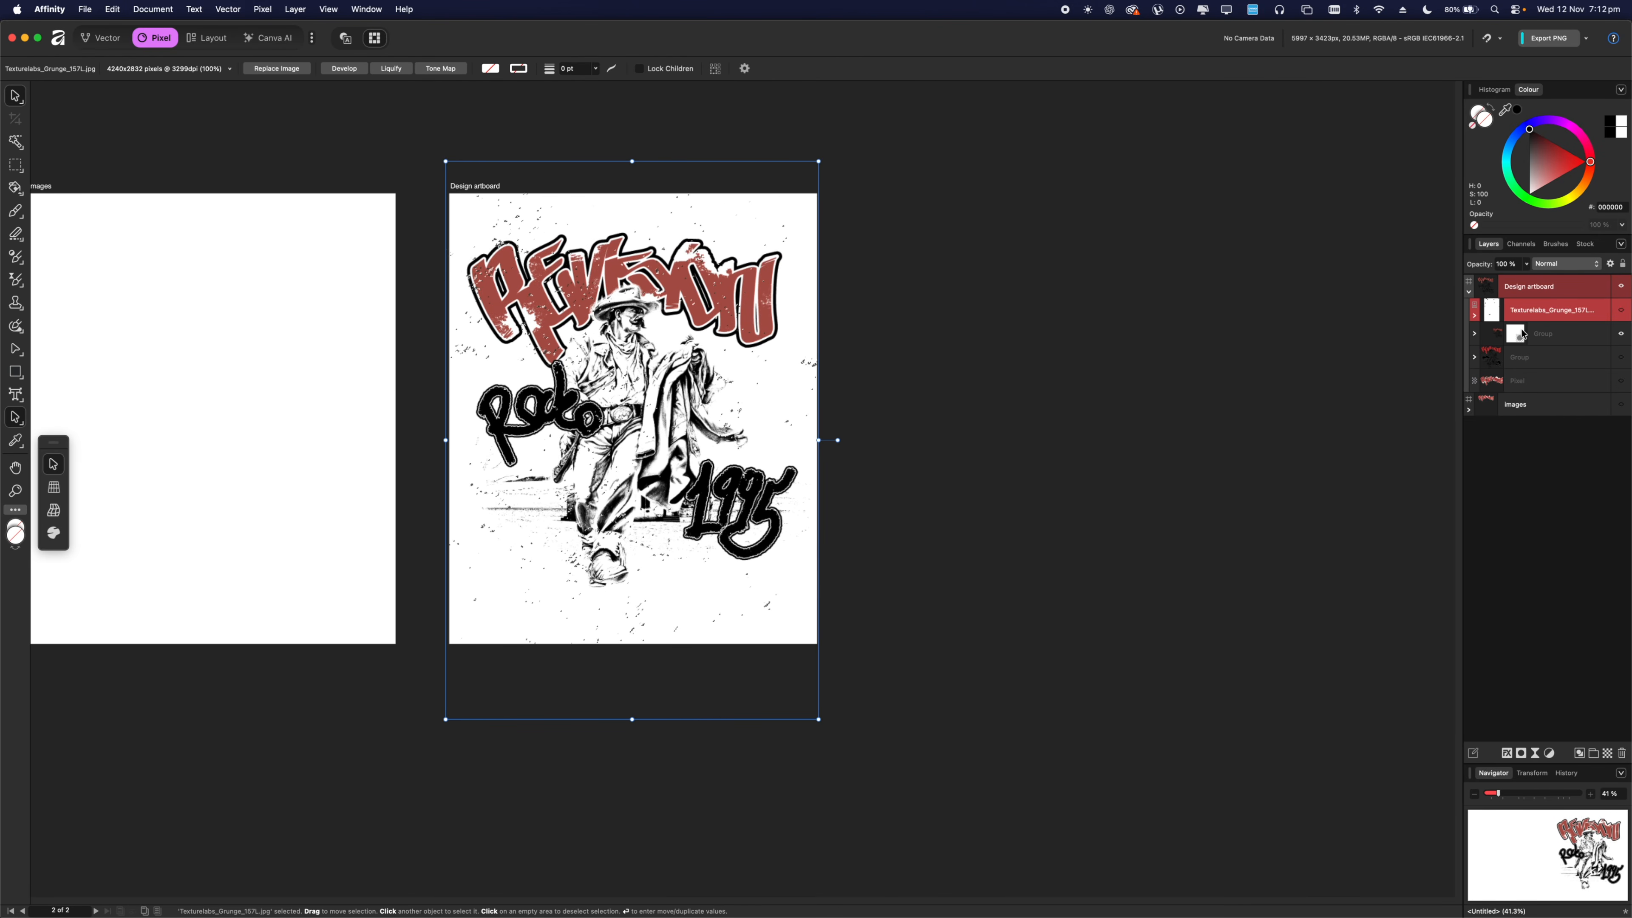
scroll(662, 338, up, 5)
scroll(443, 312, up, 3)
key(g)
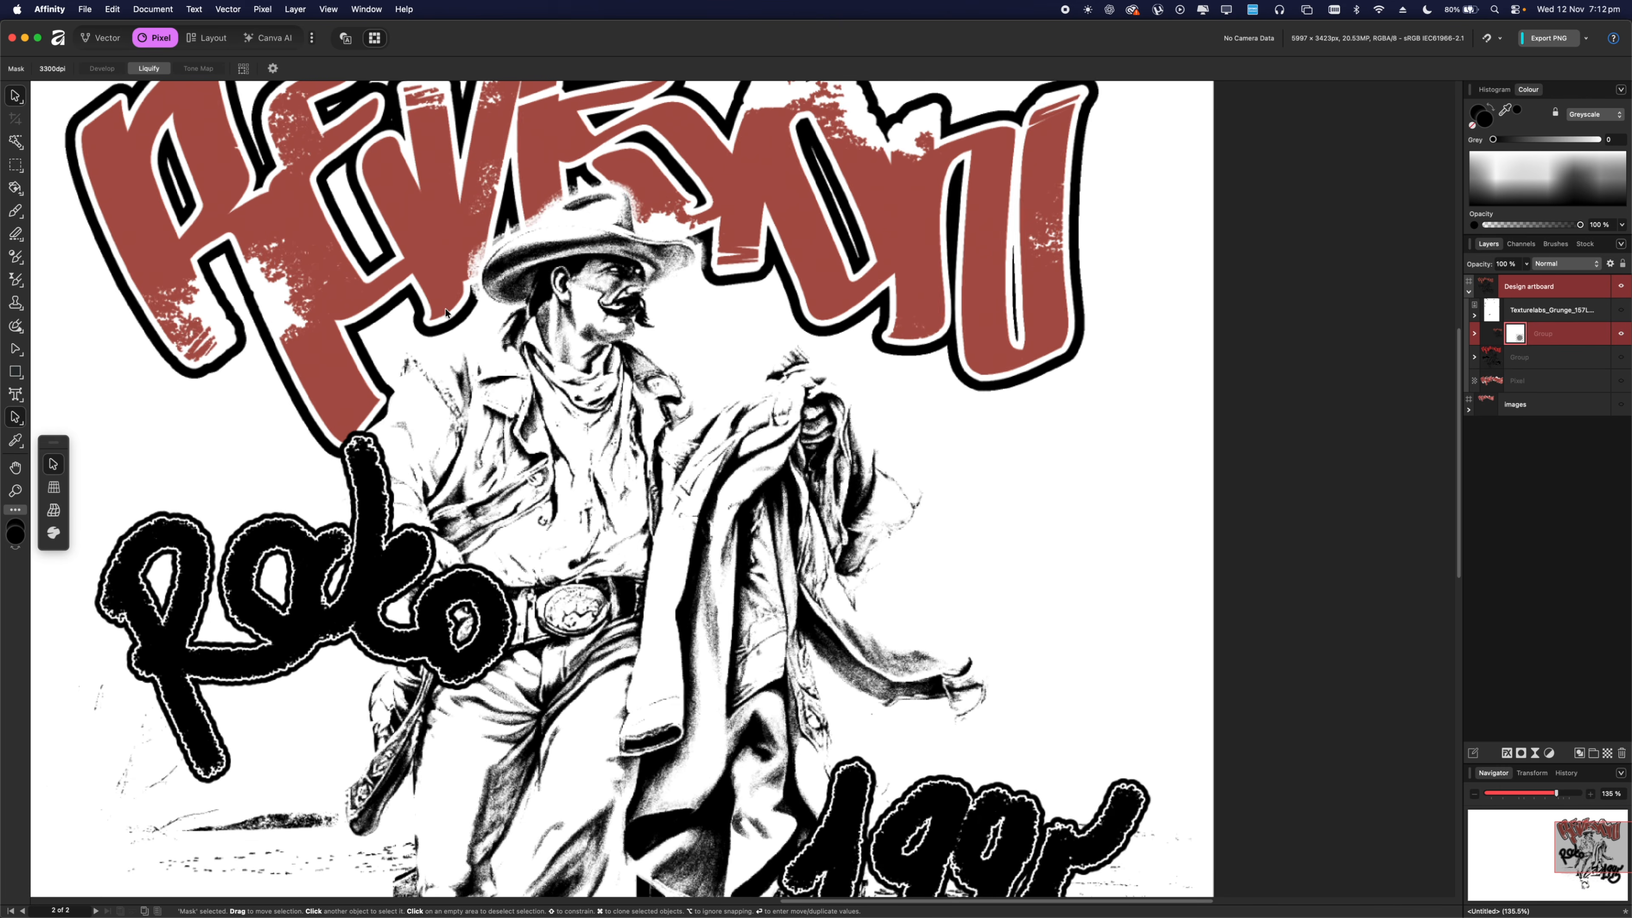
scroll(453, 291, up, 5)
click(464, 291)
scroll(465, 291, down, 4)
scroll(466, 291, down, 6)
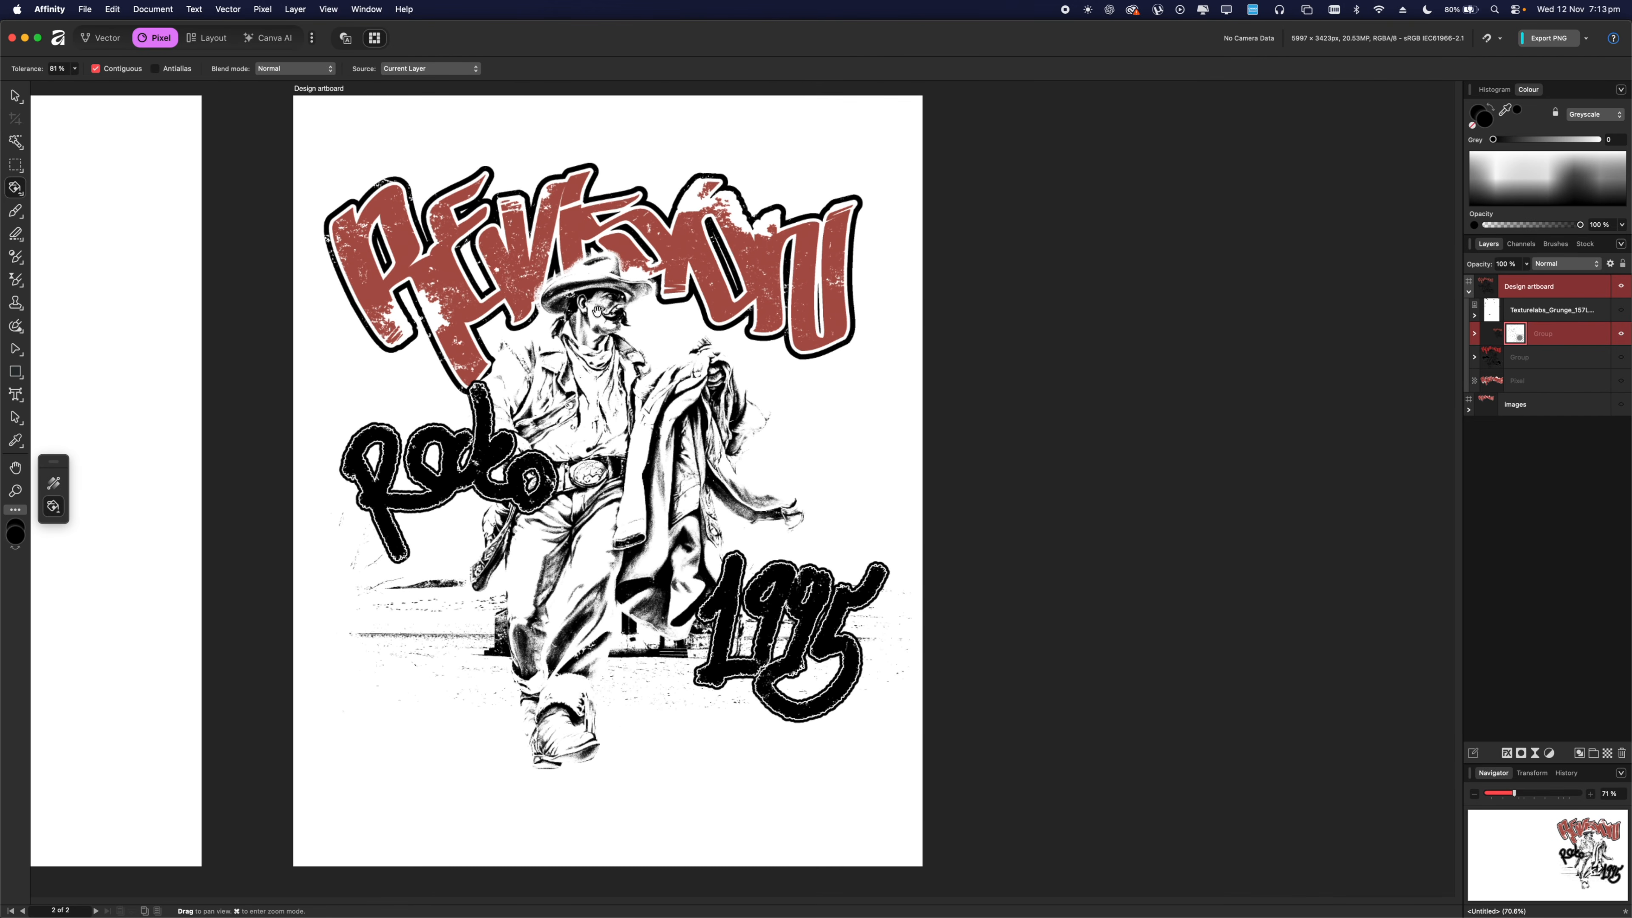
drag(600, 304, 651, 301)
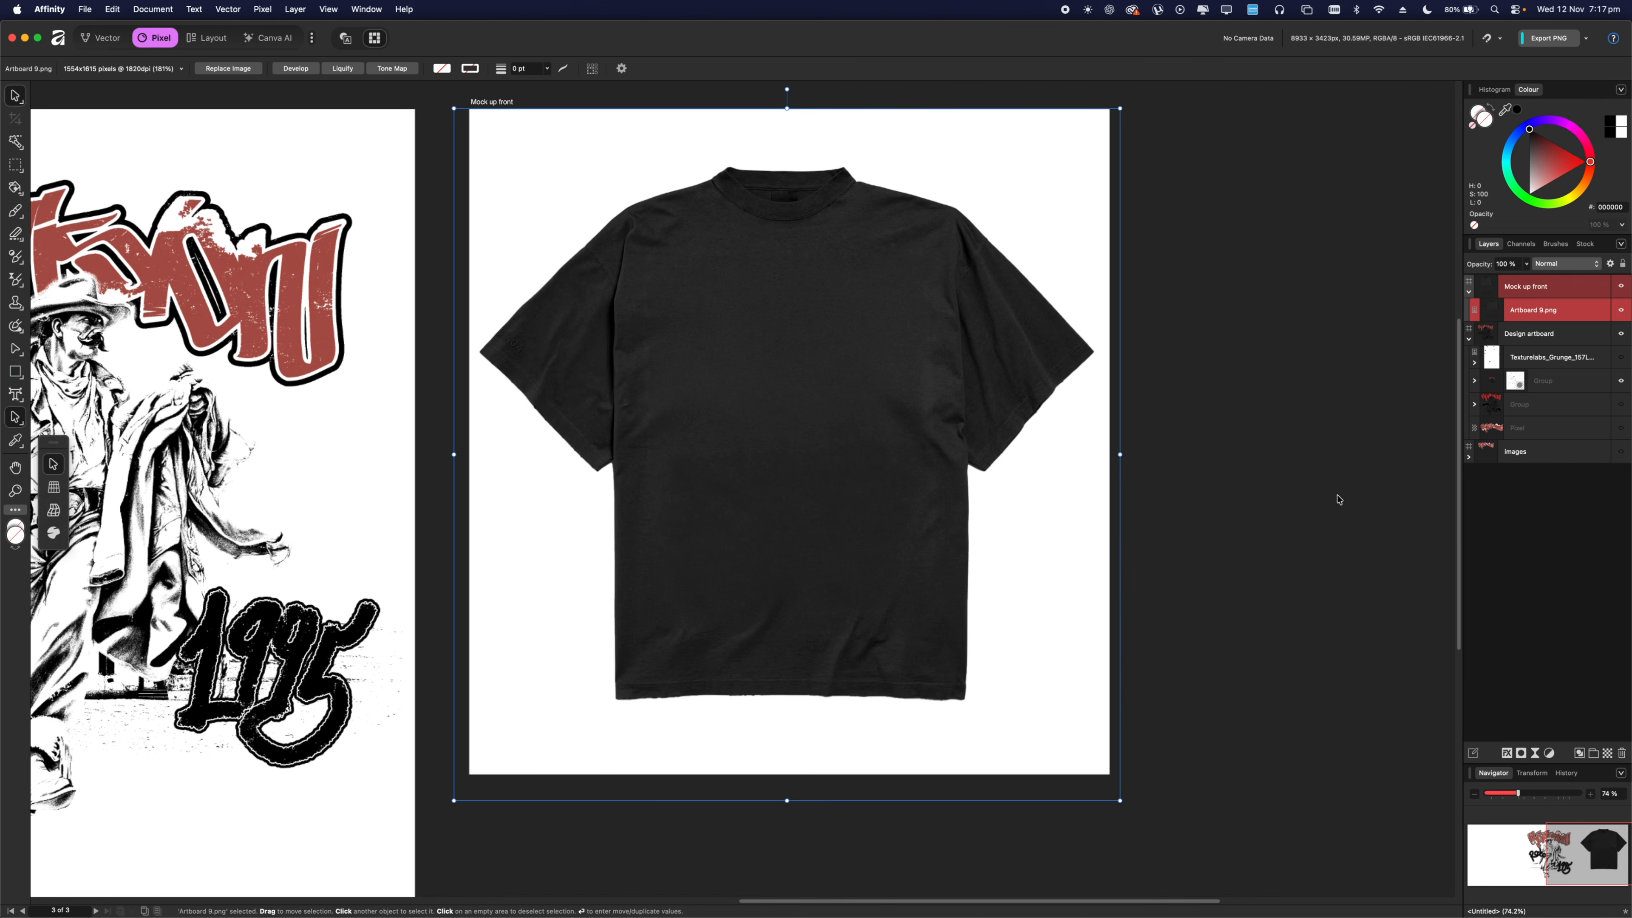
Add a Gradient Map adjustment to the T-shirt image on the Mock up front artboard and delete its green middle stop.
click(1336, 500)
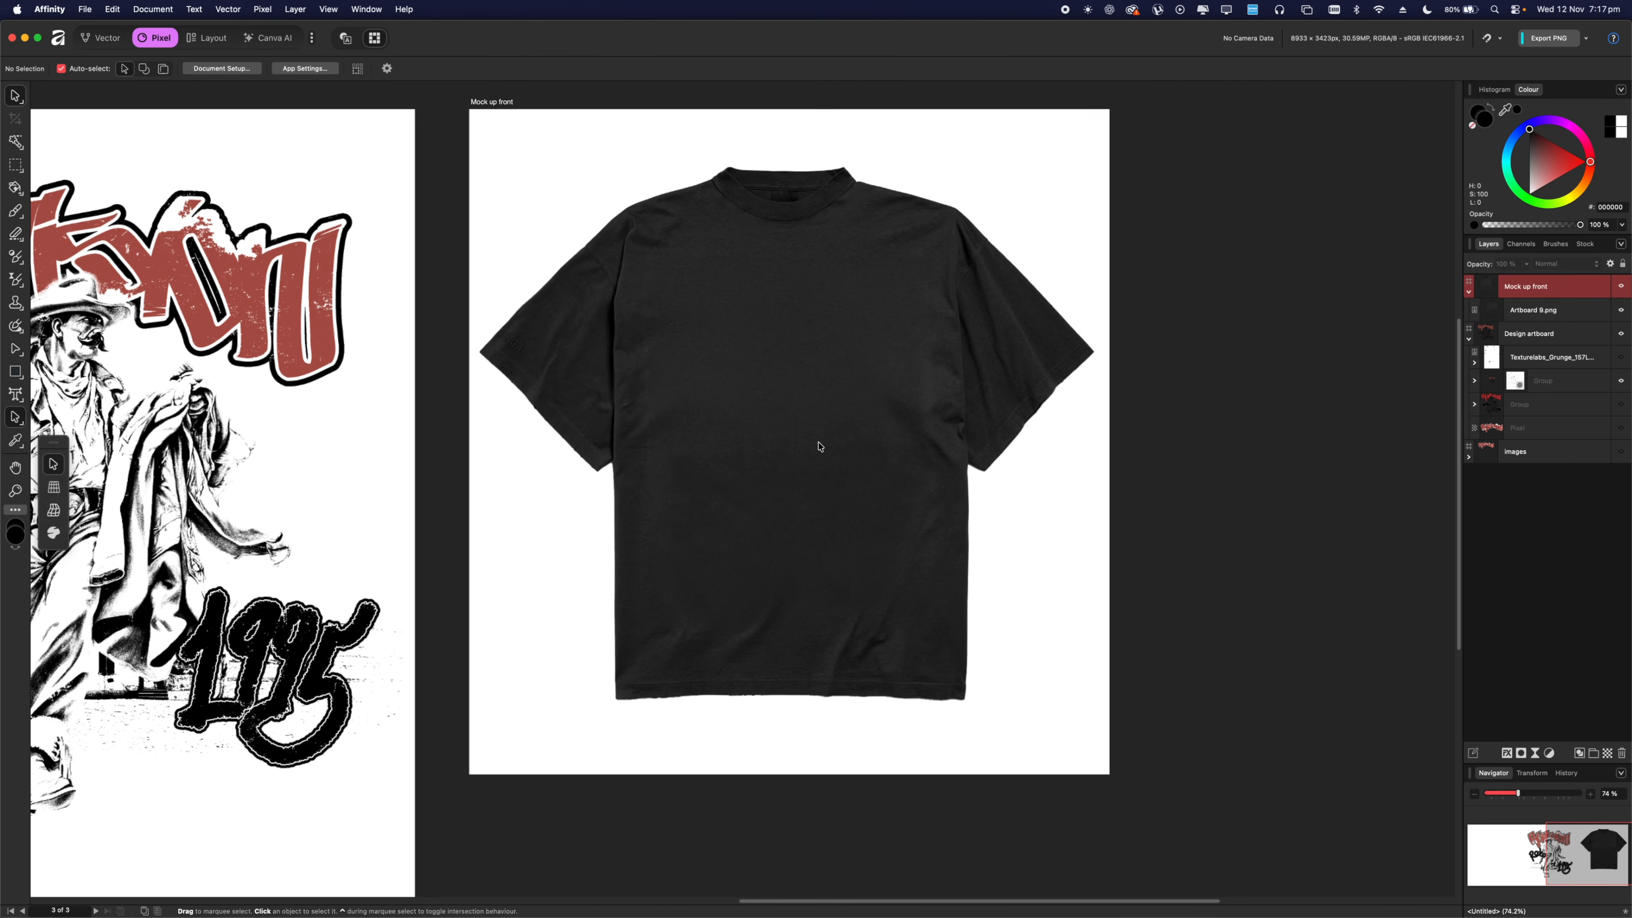
click(816, 445)
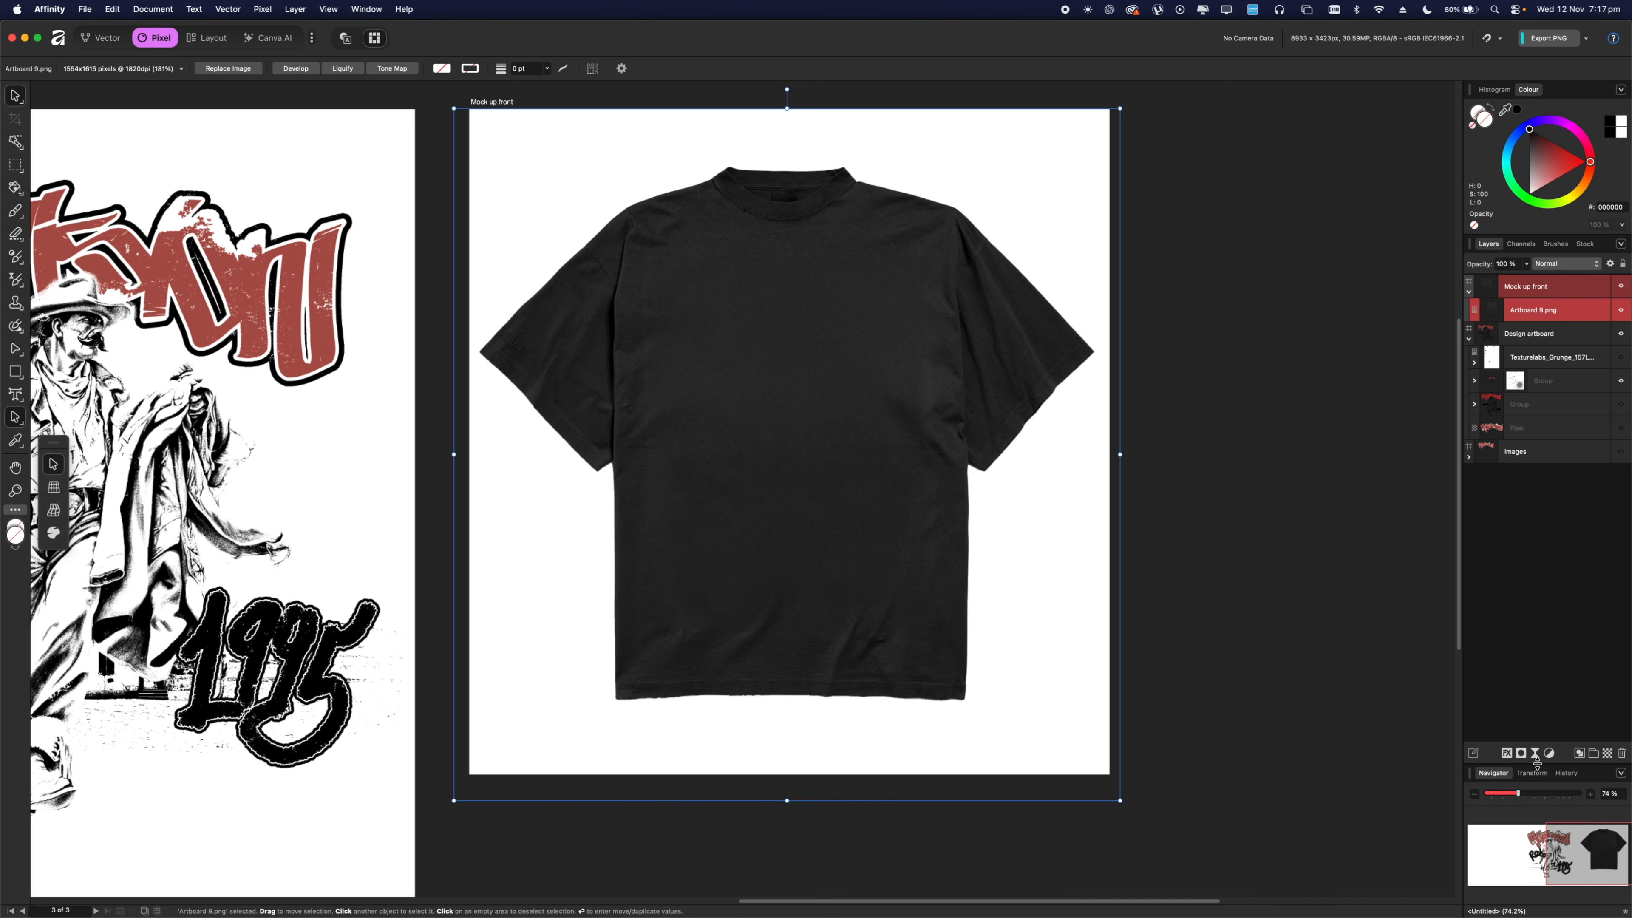
click(1549, 755)
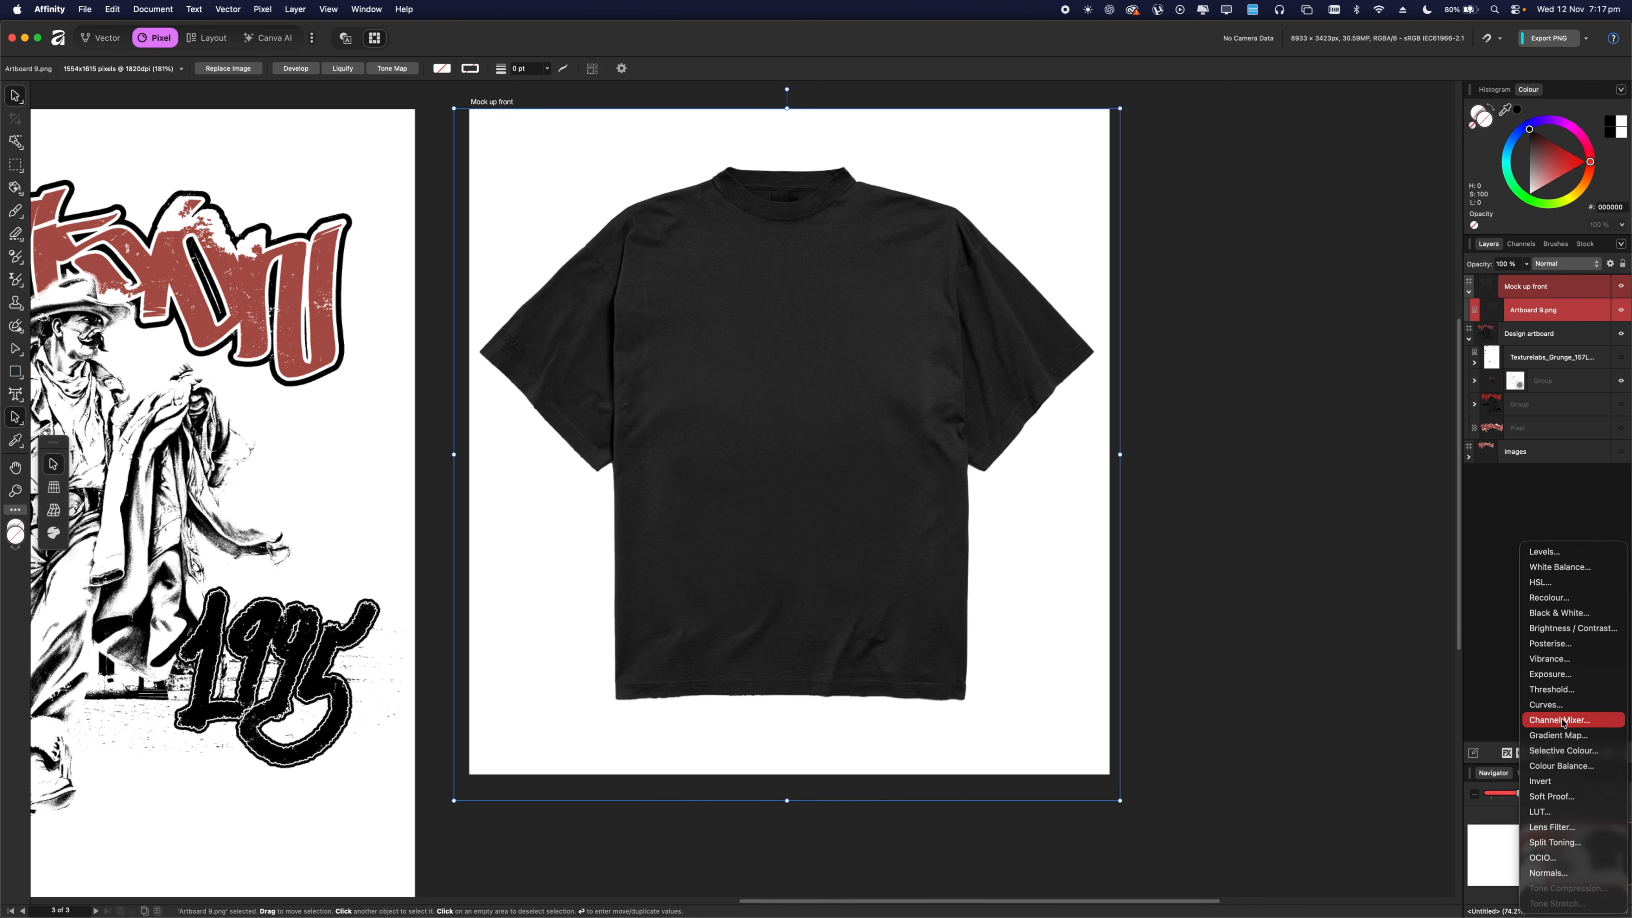
click(1563, 735)
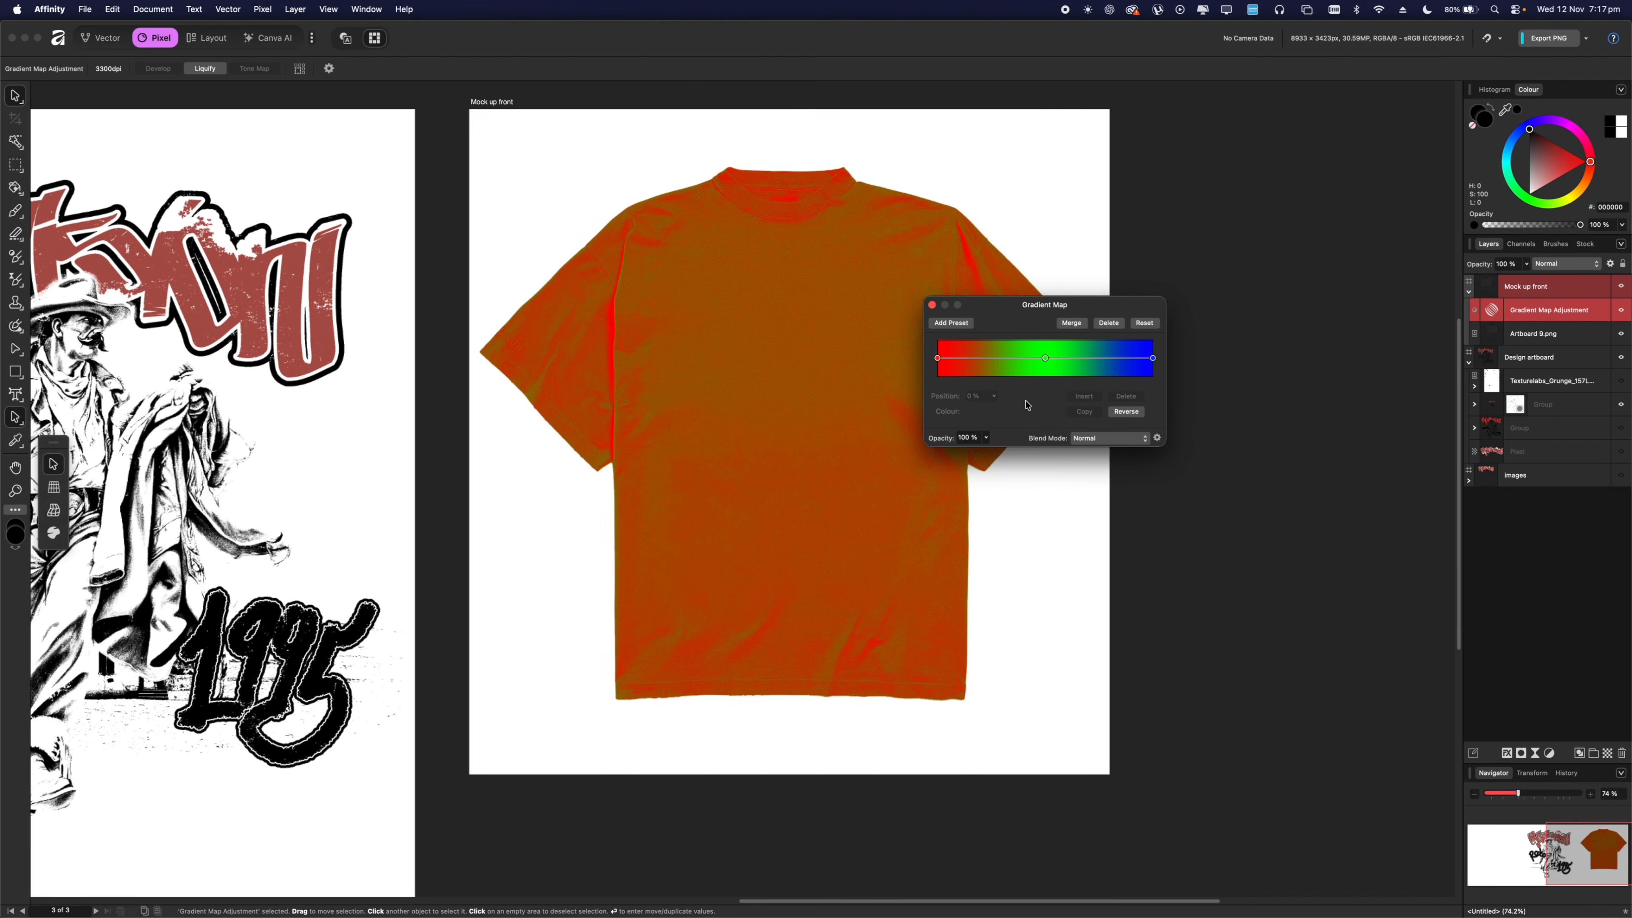
click(1045, 357)
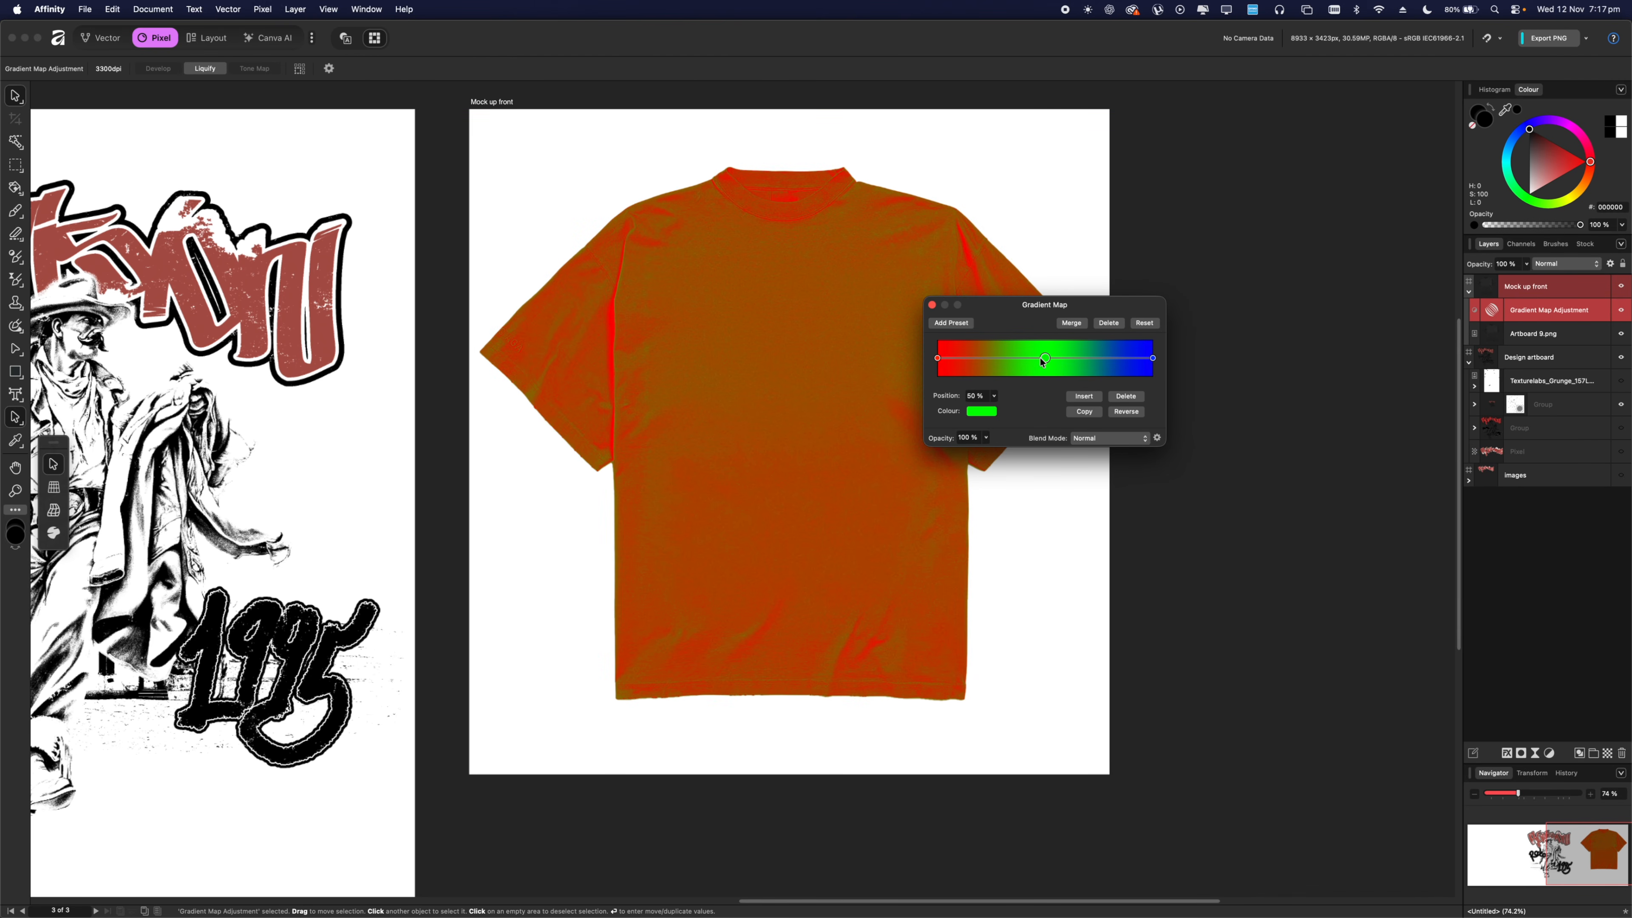
click(1126, 396)
Recolour the gradient map stops: dark end 1E1E1E, light end white, and the stop at 22% CECECE.
click(939, 361)
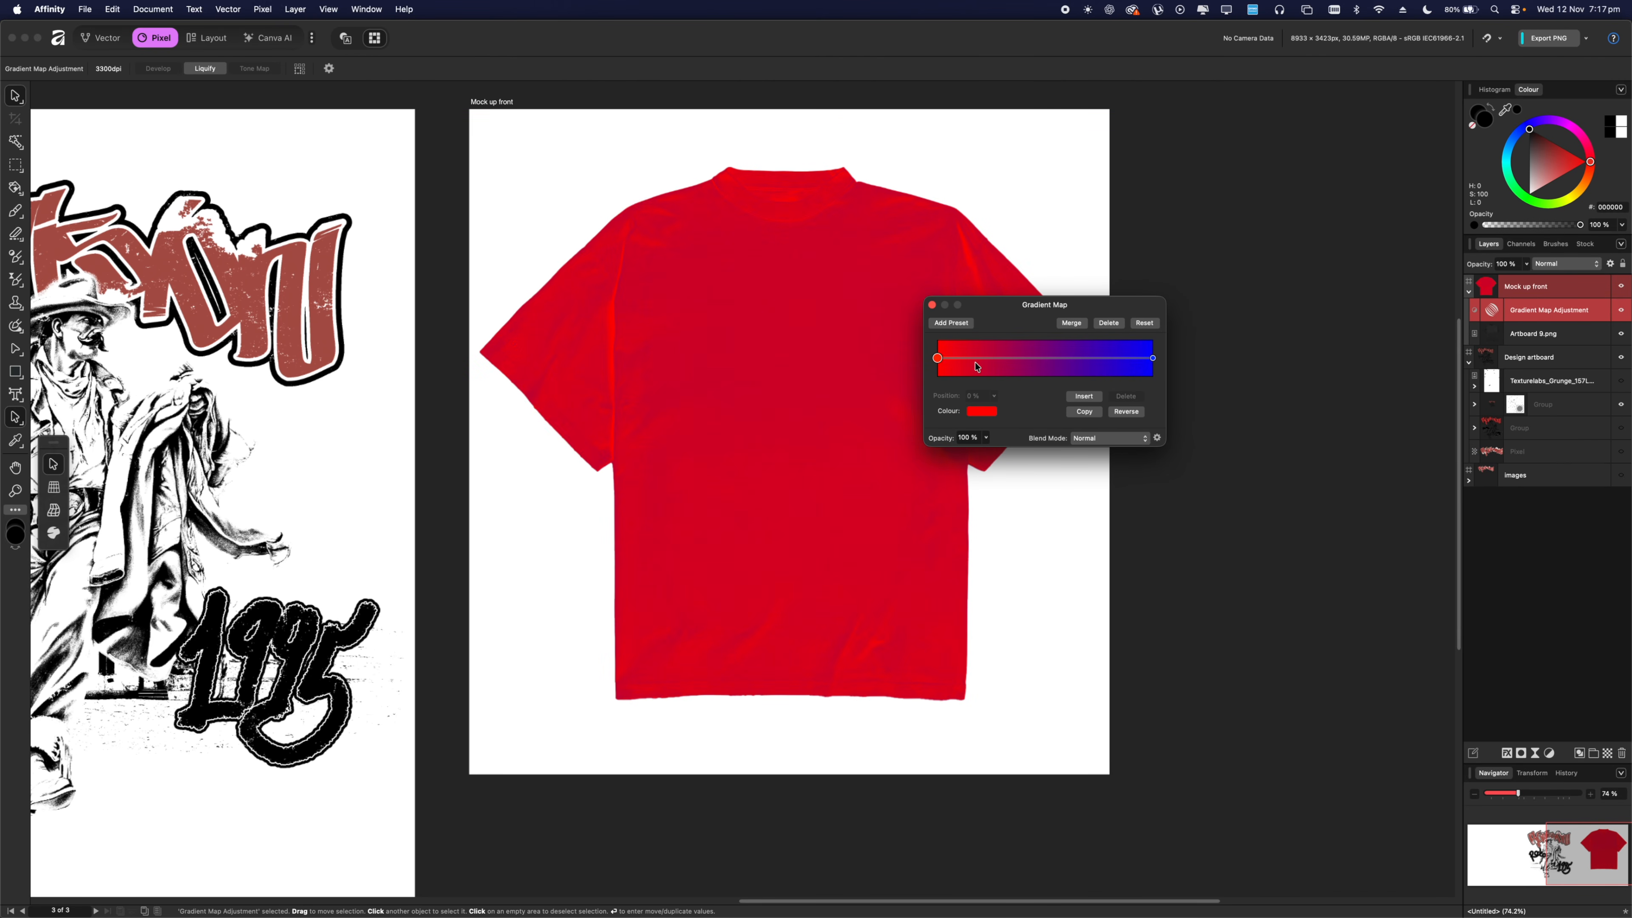
click(977, 412)
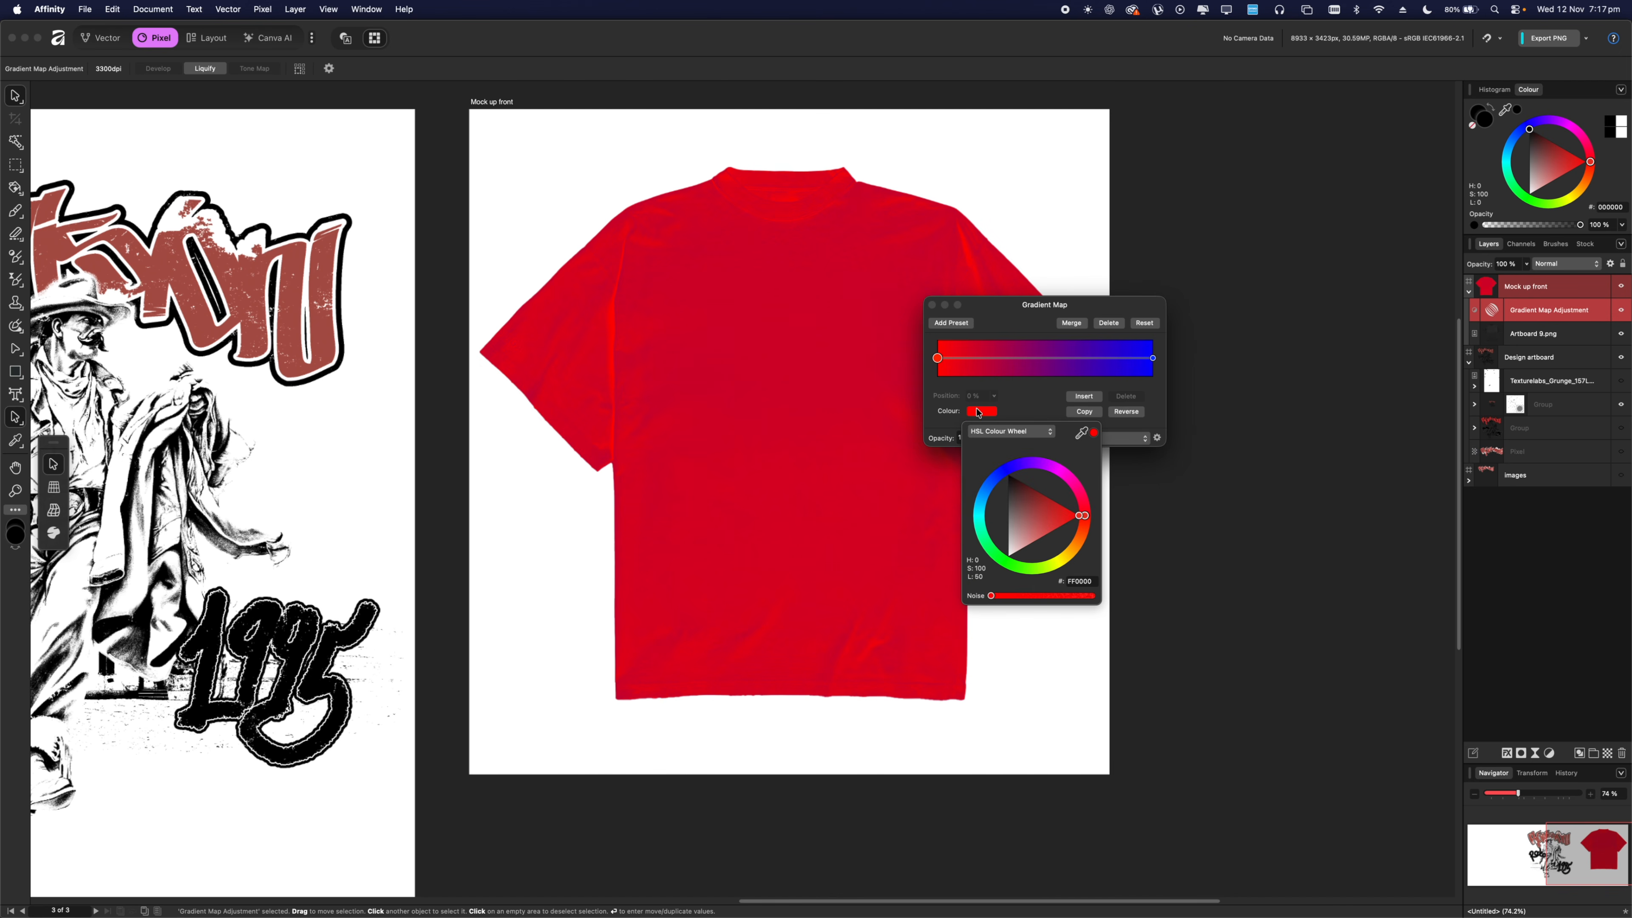
drag(1024, 547, 993, 488)
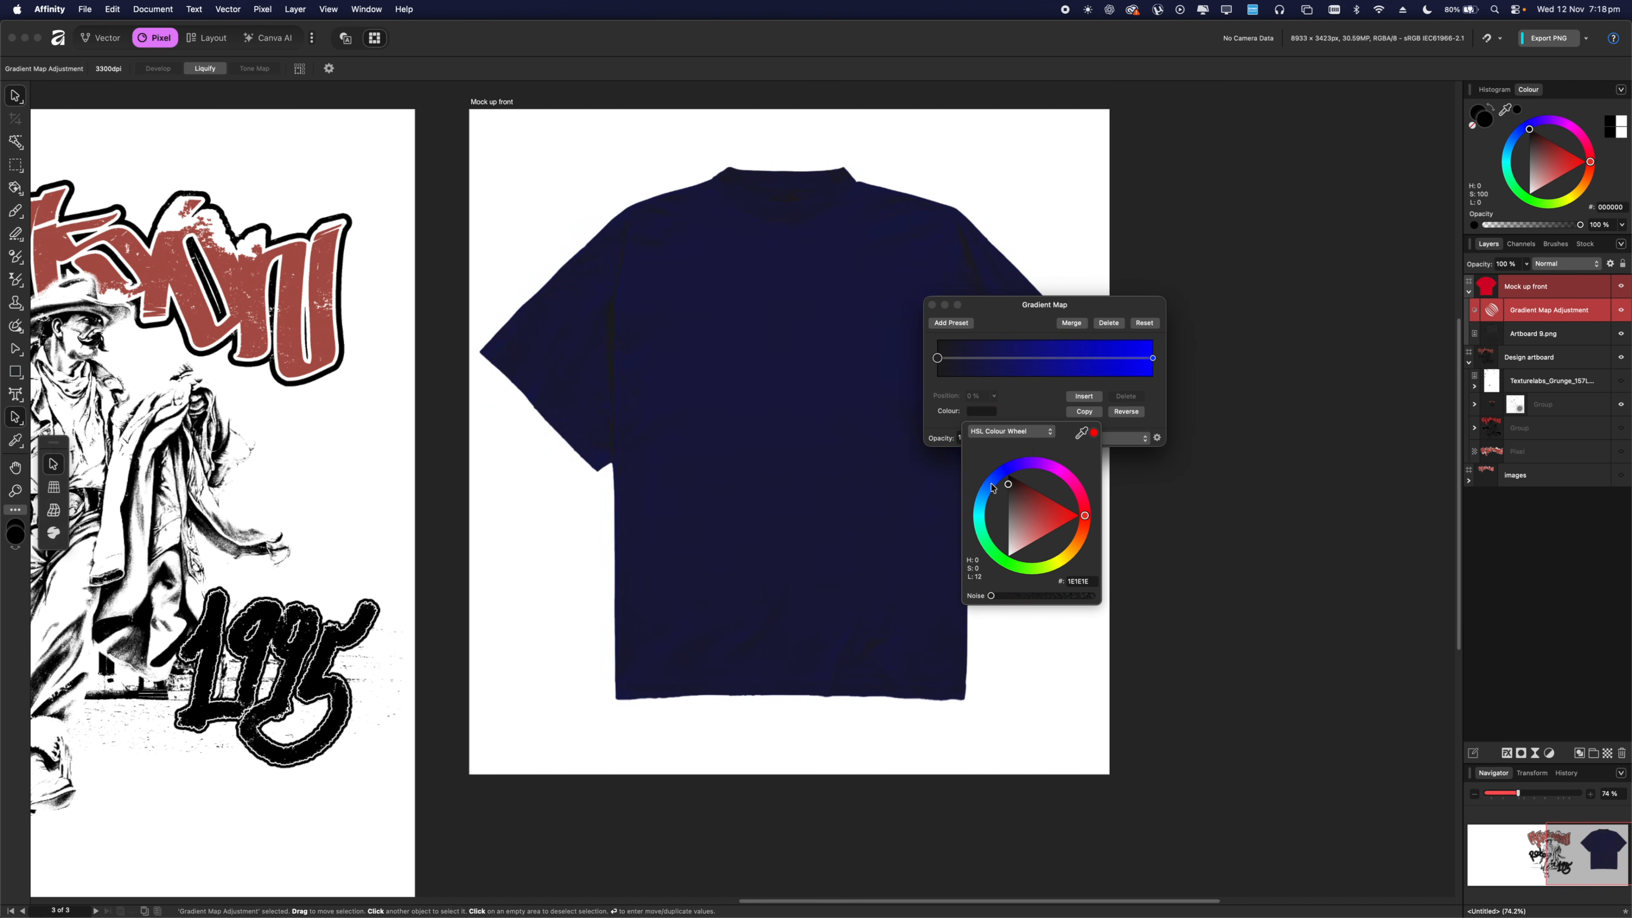
click(1149, 360)
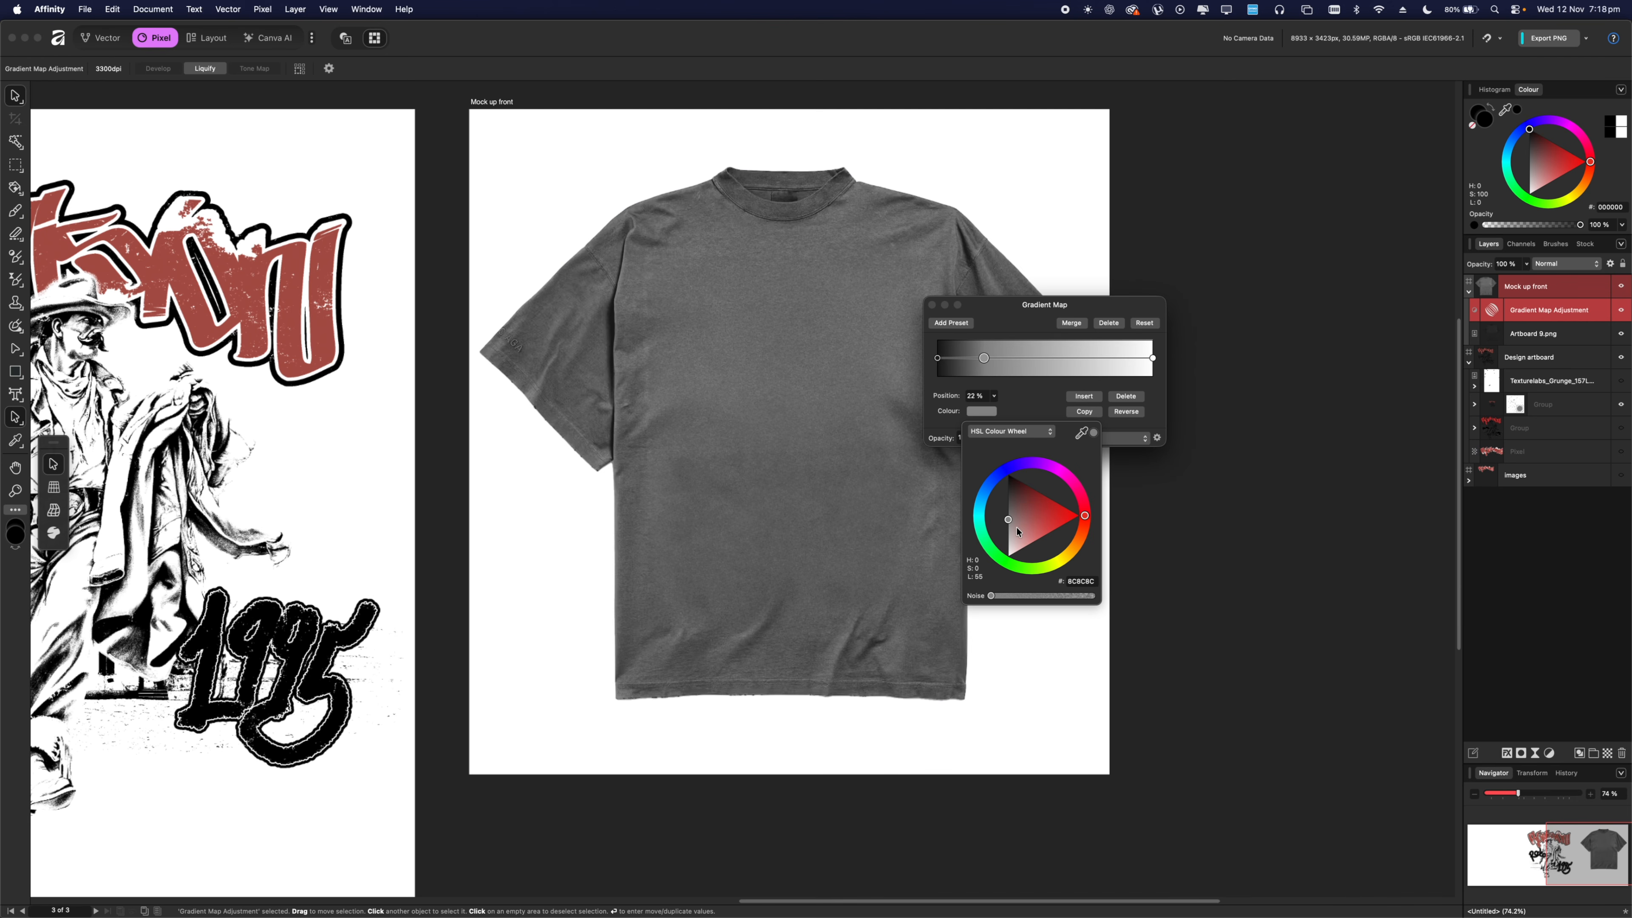
drag(1016, 527, 980, 539)
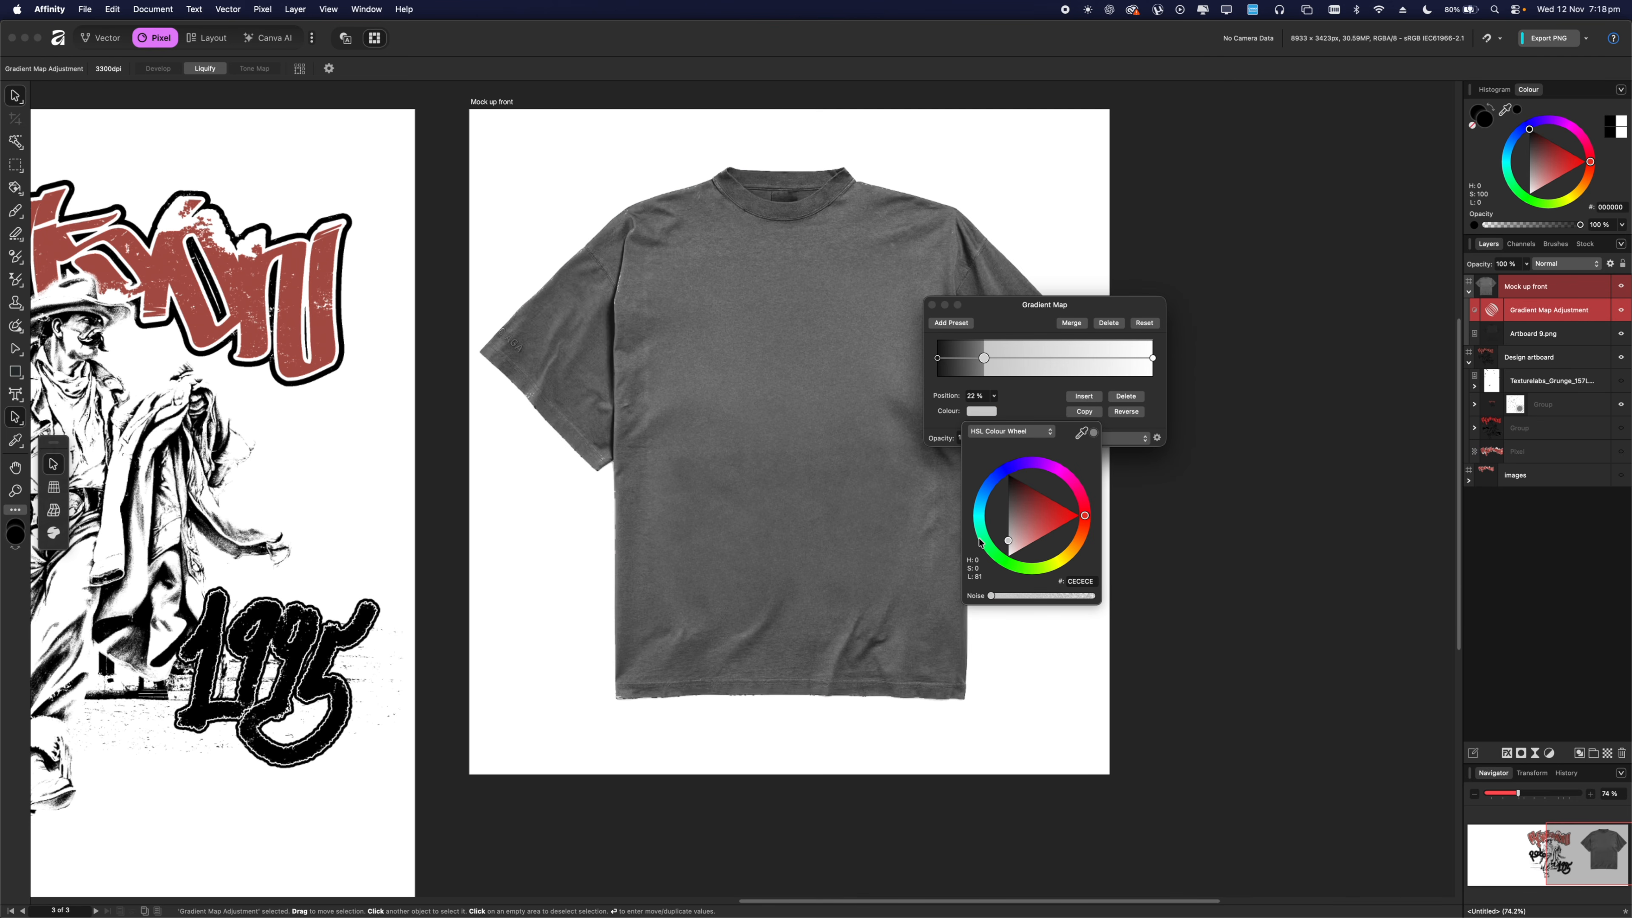
Try an extra grey stop at 43% in the T-shirt's gradient map and delete it.
click(1002, 359)
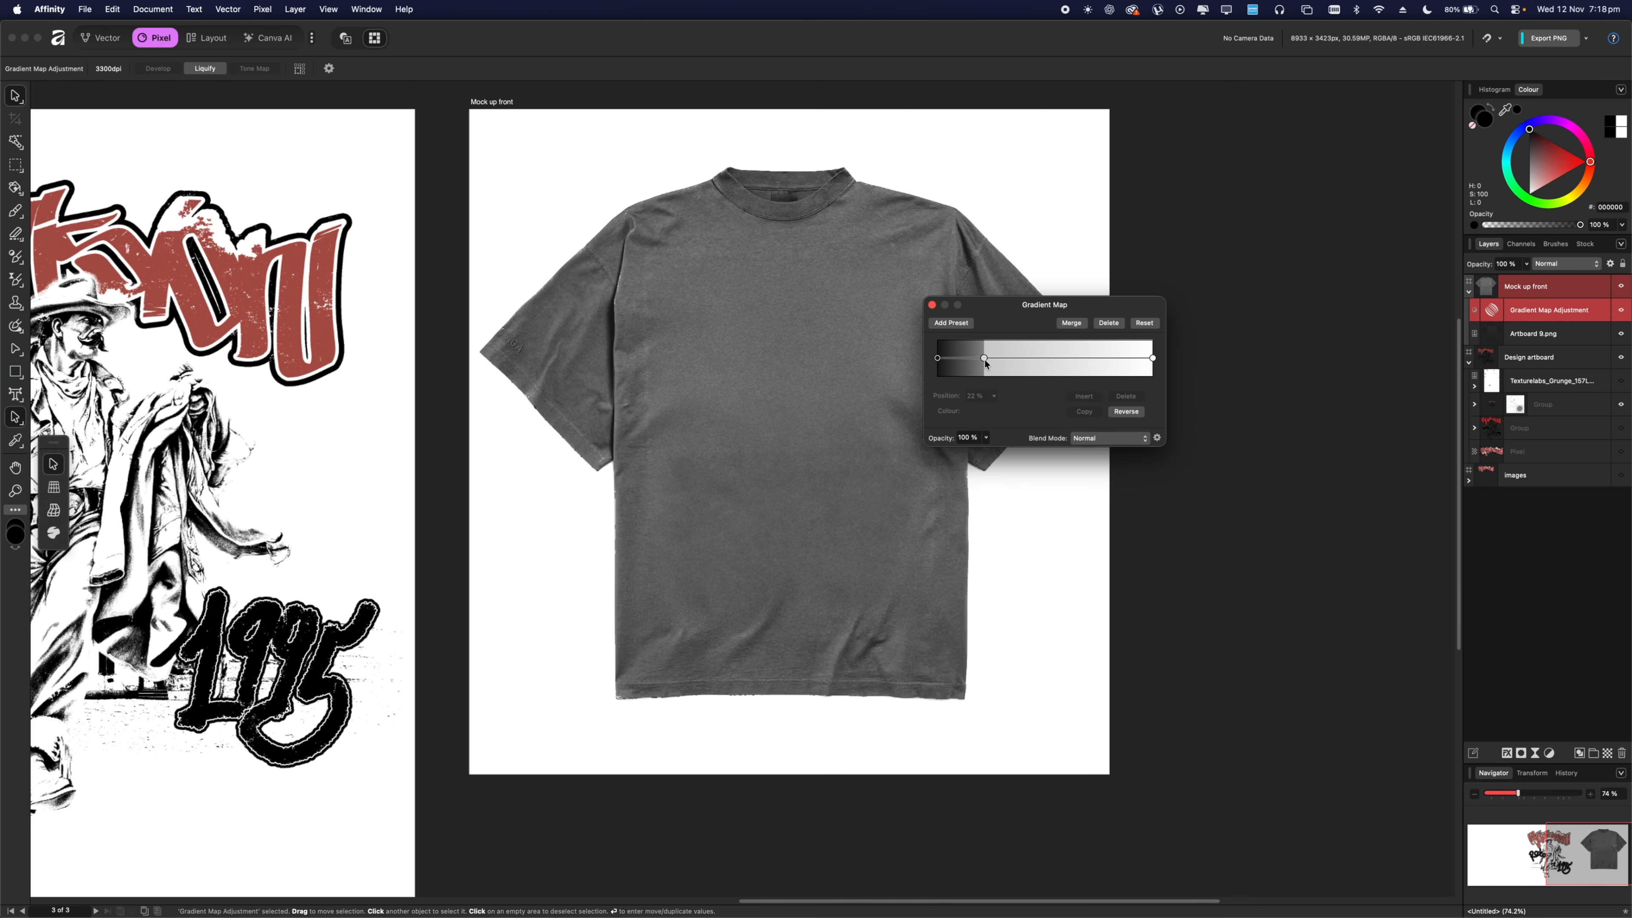
click(984, 359)
click(994, 395)
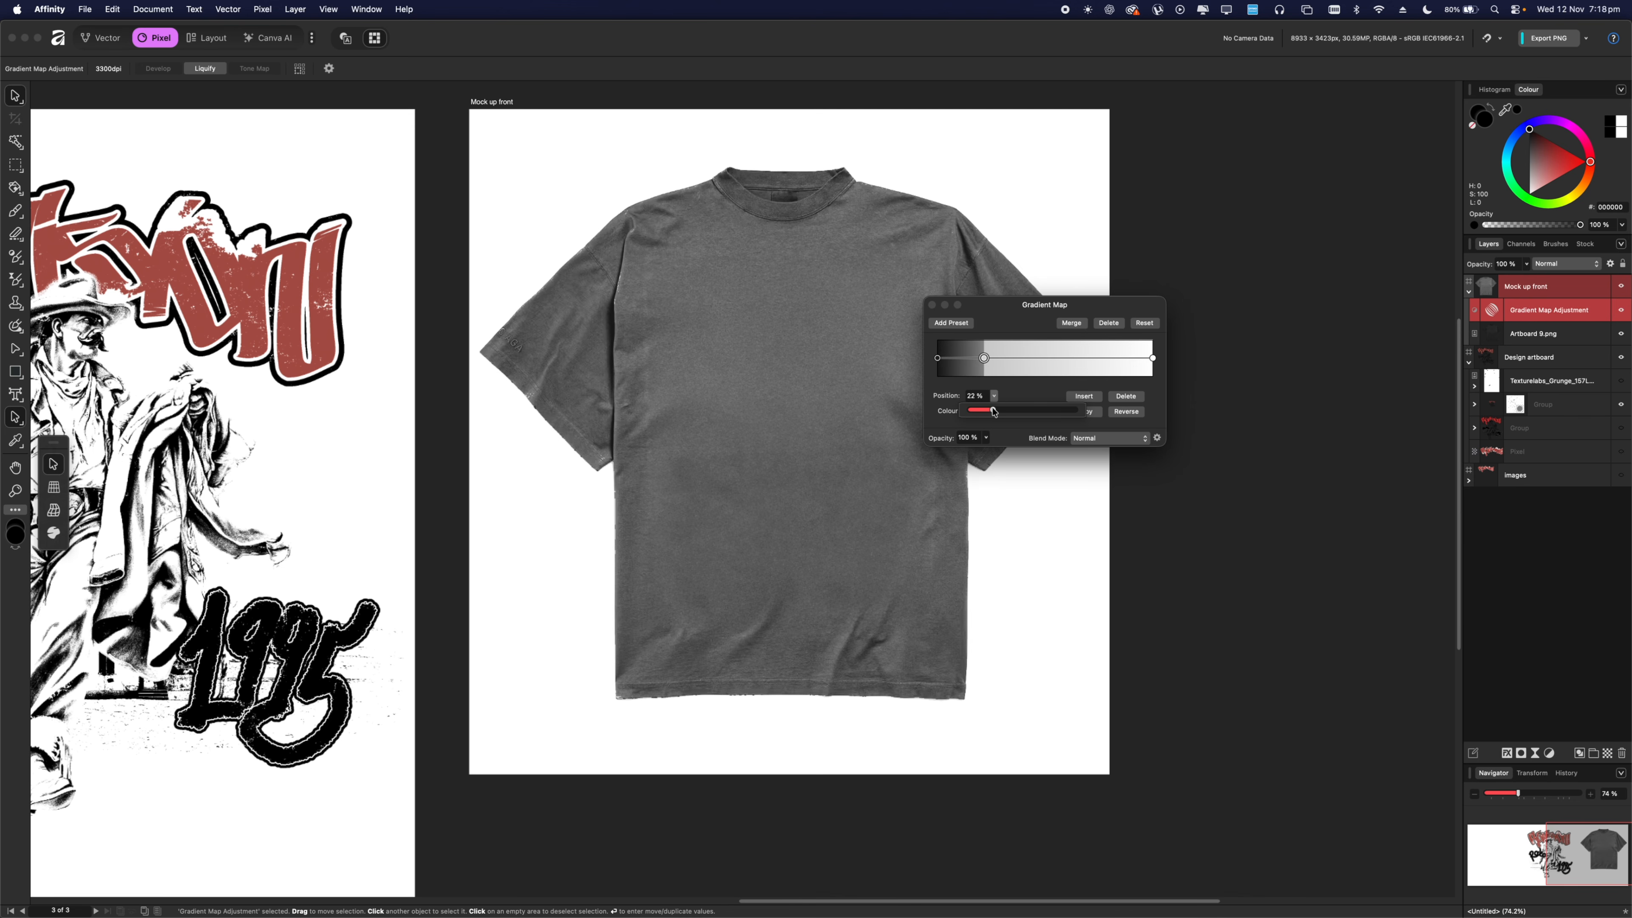
click(1029, 359)
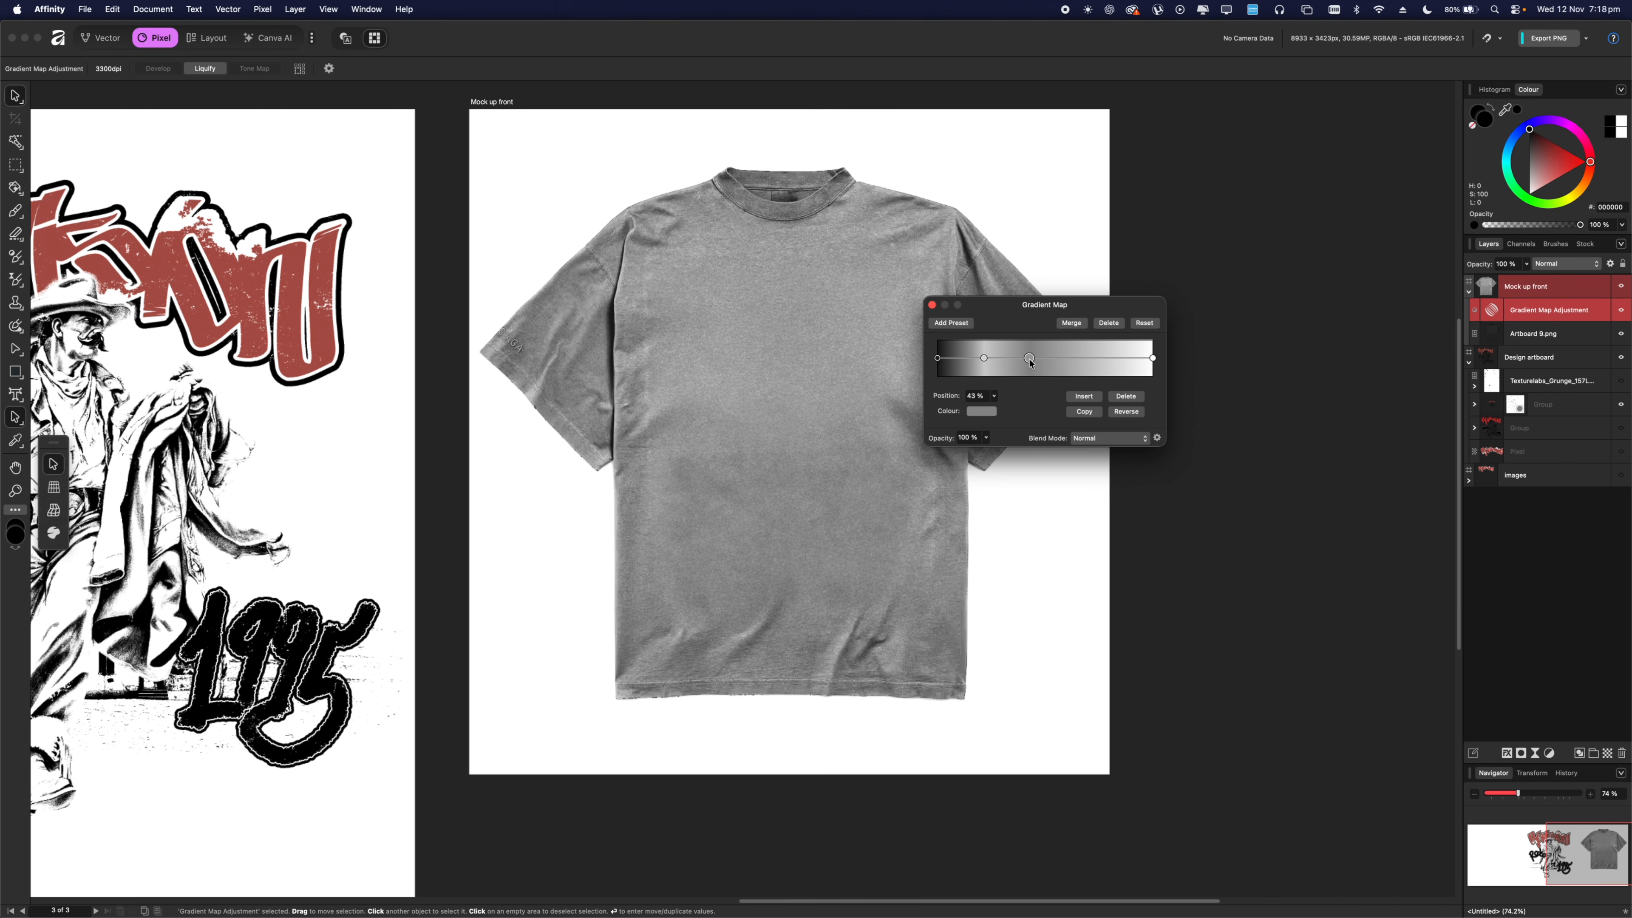
click(1125, 396)
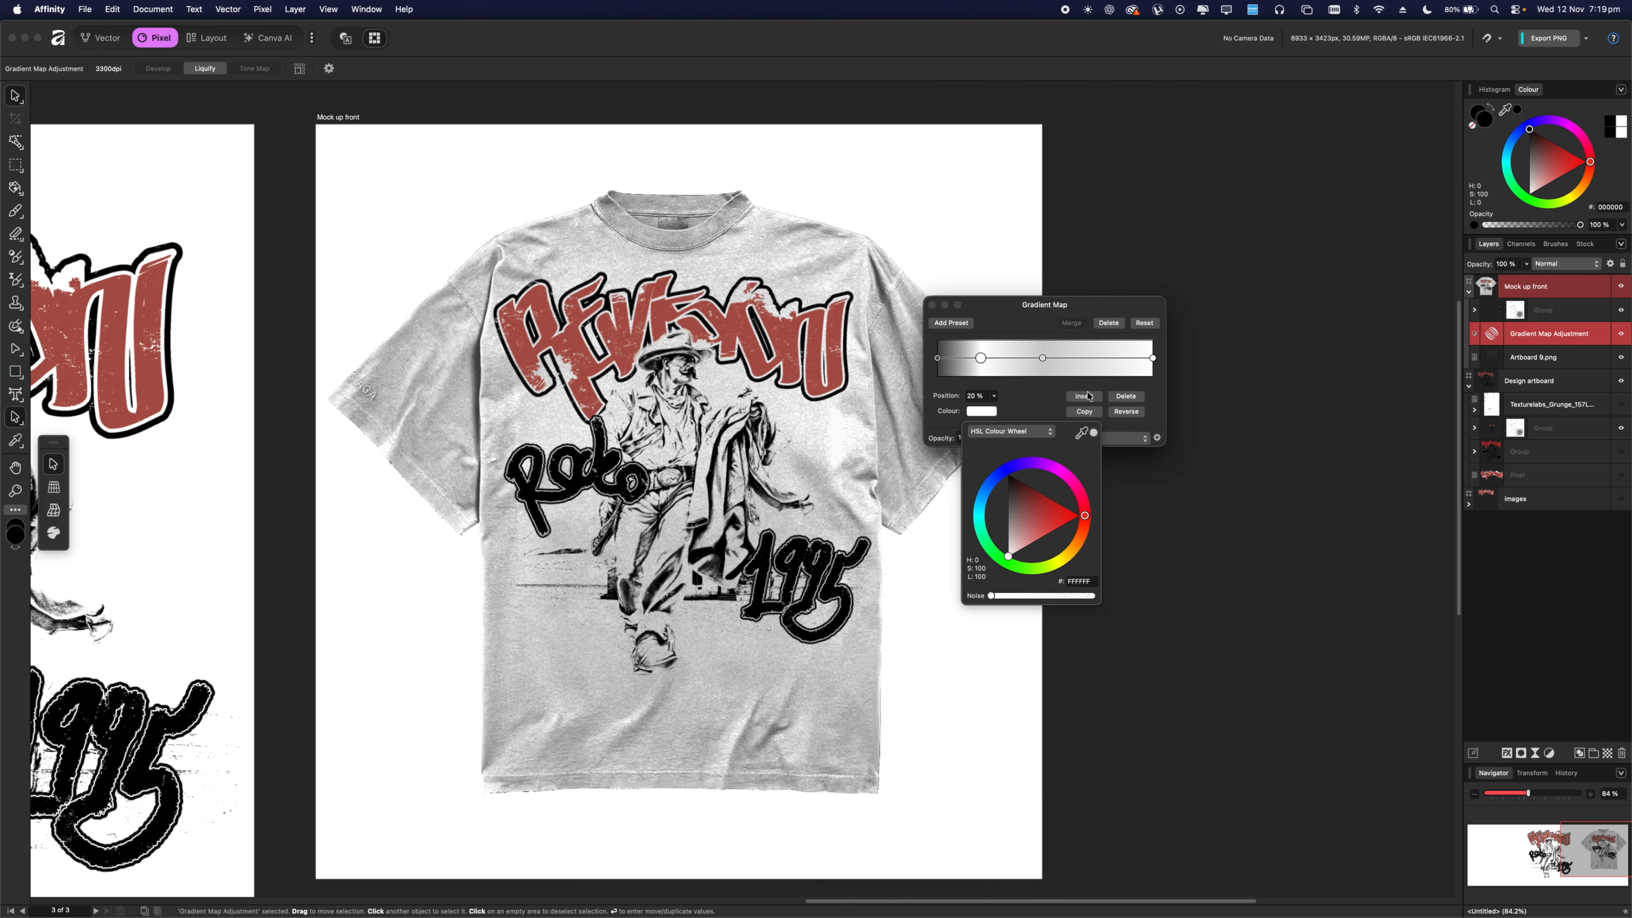
Try reversing the T-shirt's gradient map and undo the reversal.
click(1043, 357)
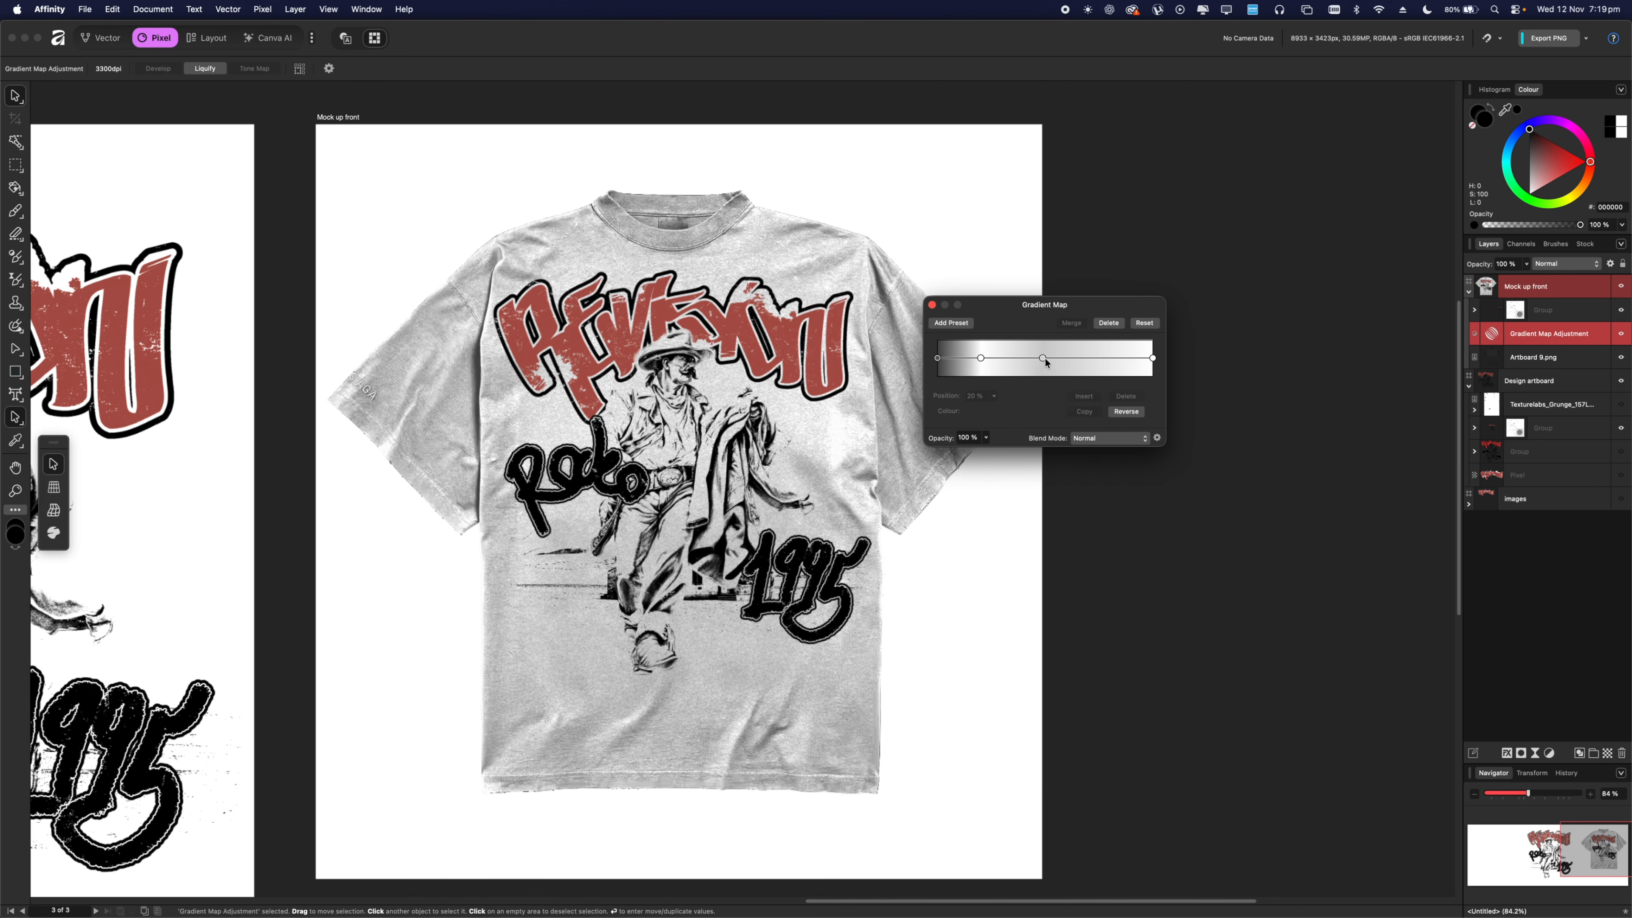
click(1126, 412)
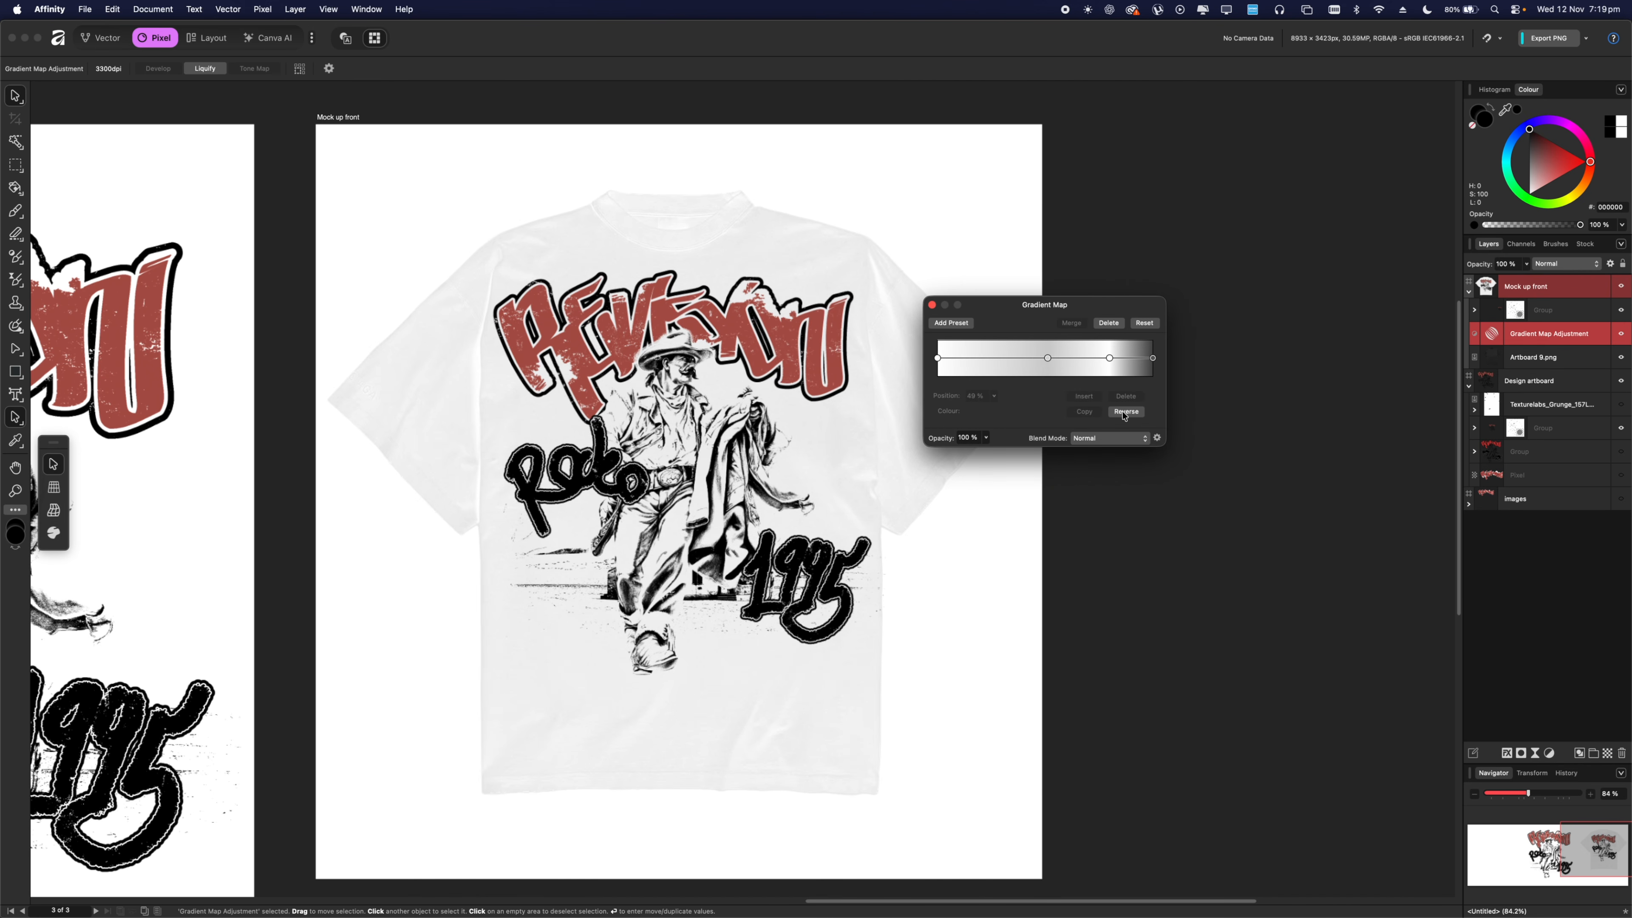
key(super+z)
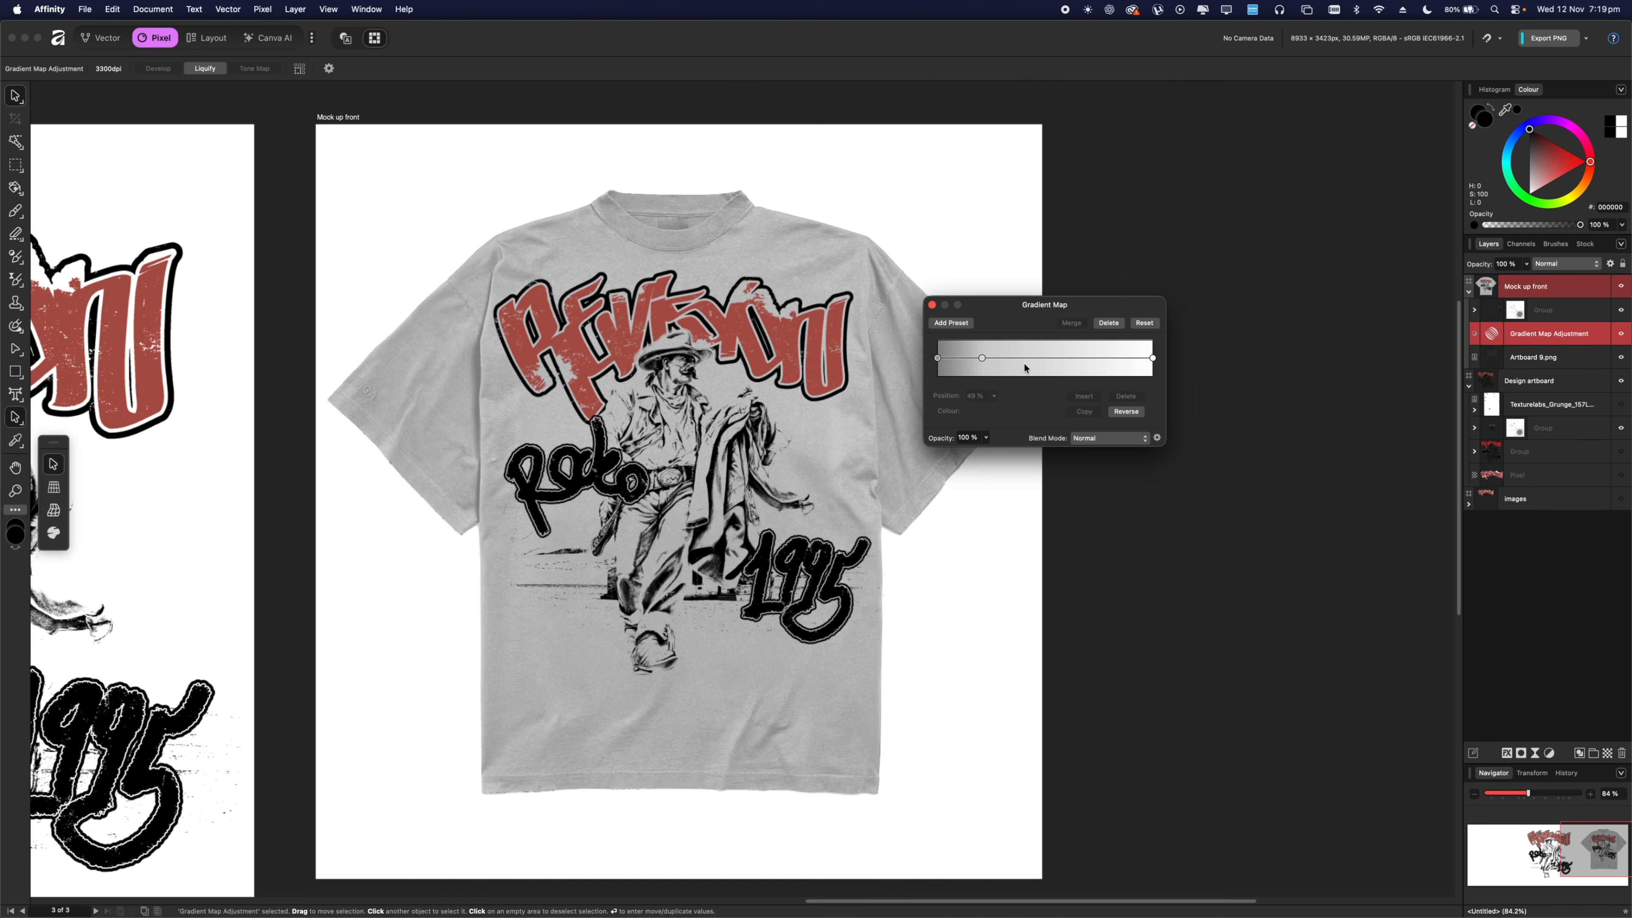
Shift the light grey gradient stop towards the dark end and colour the stop at 29% white (FFFFFF).
click(982, 358)
drag(976, 365, 975, 366)
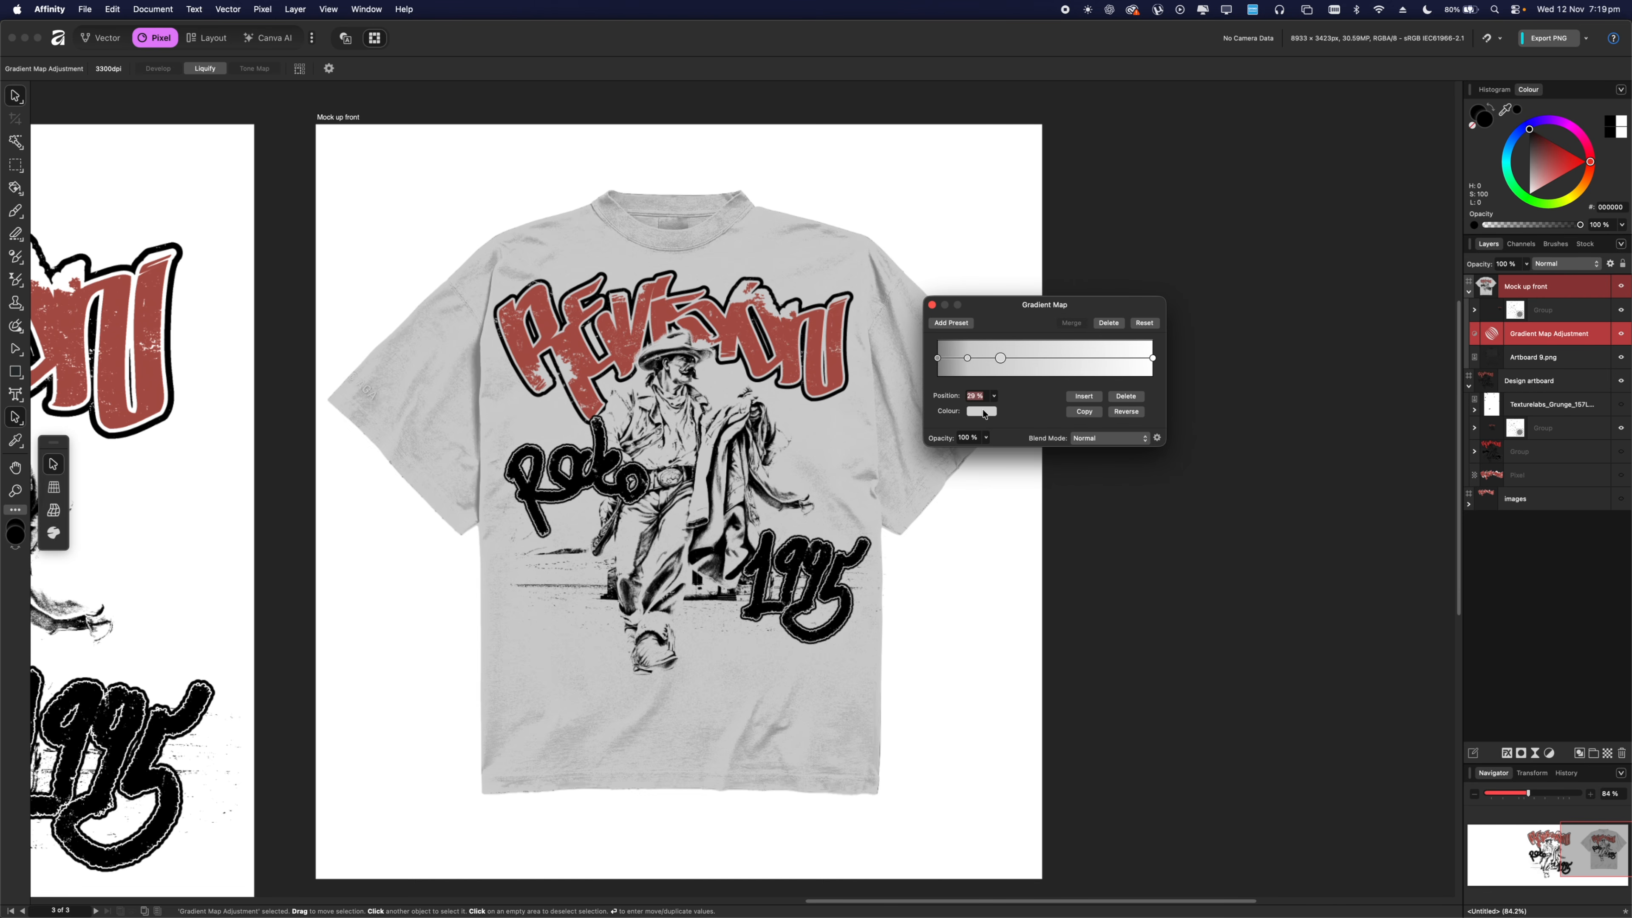
click(982, 411)
drag(1008, 544, 999, 569)
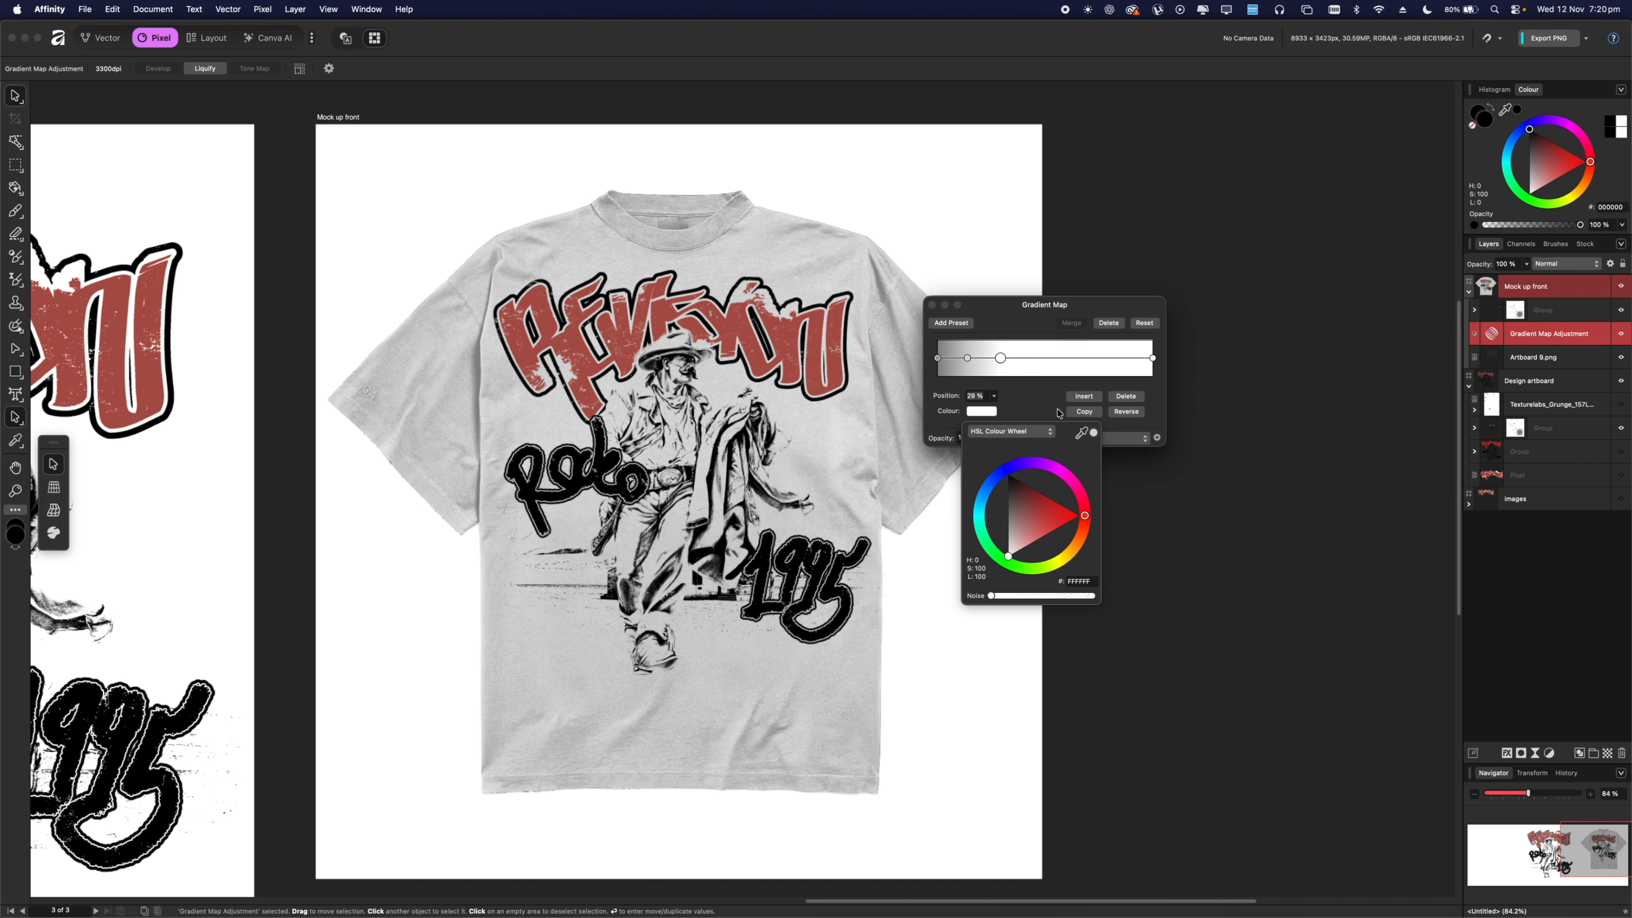
Reposition the gradient map's light grey stop to 11% and its white stop to 21%, and close the adjustment settings.
click(1032, 366)
drag(969, 361, 964, 364)
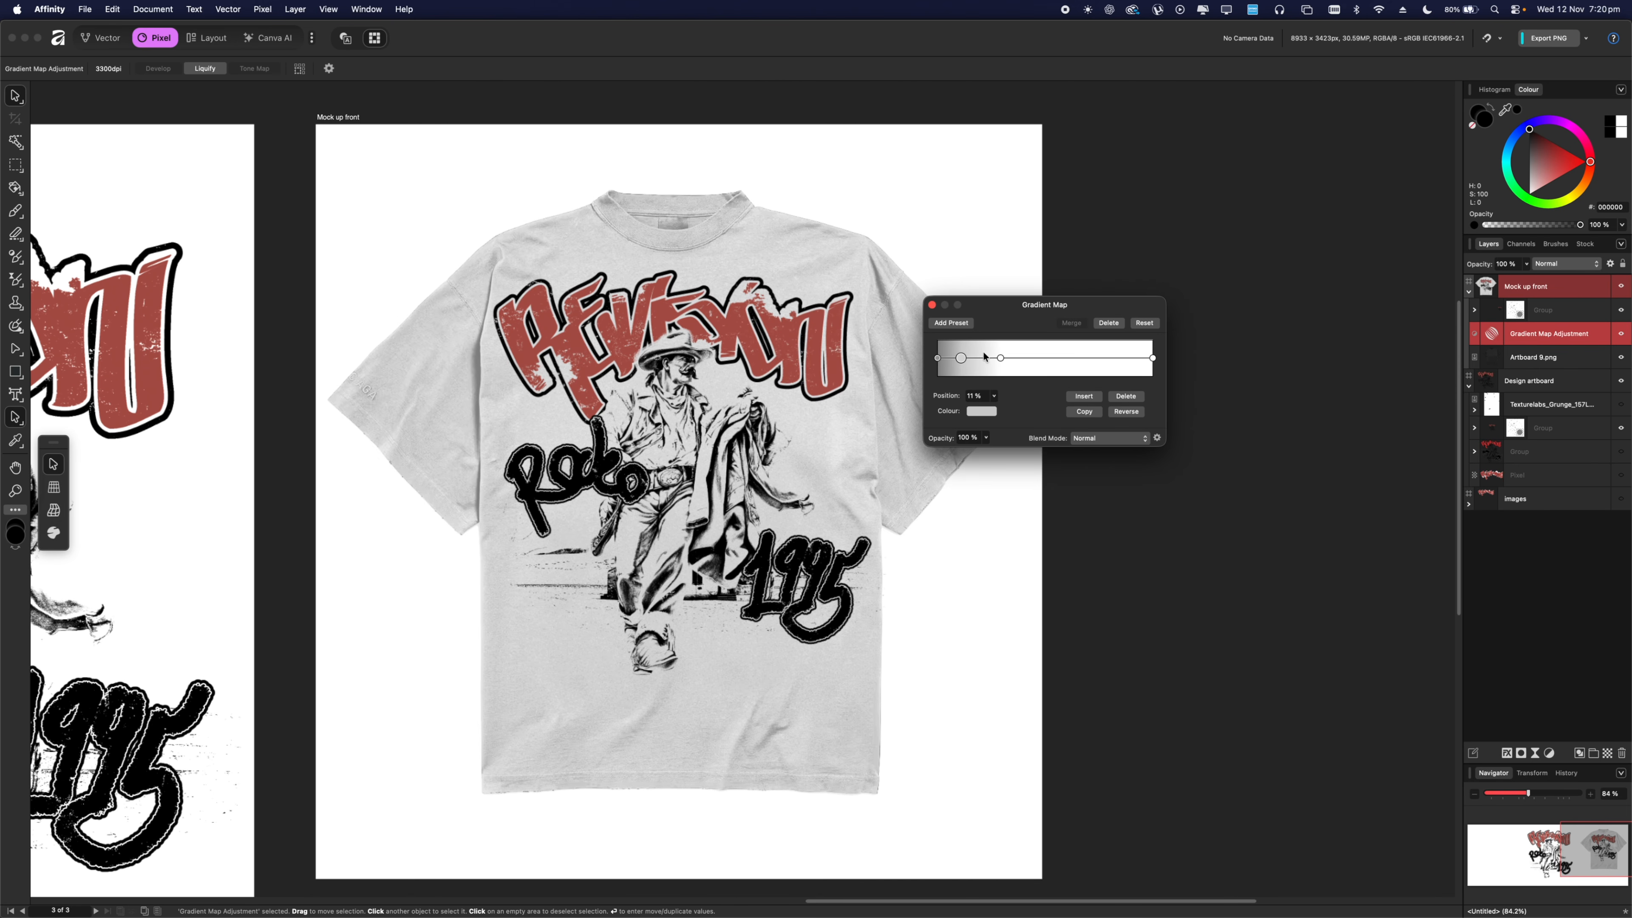
click(999, 360)
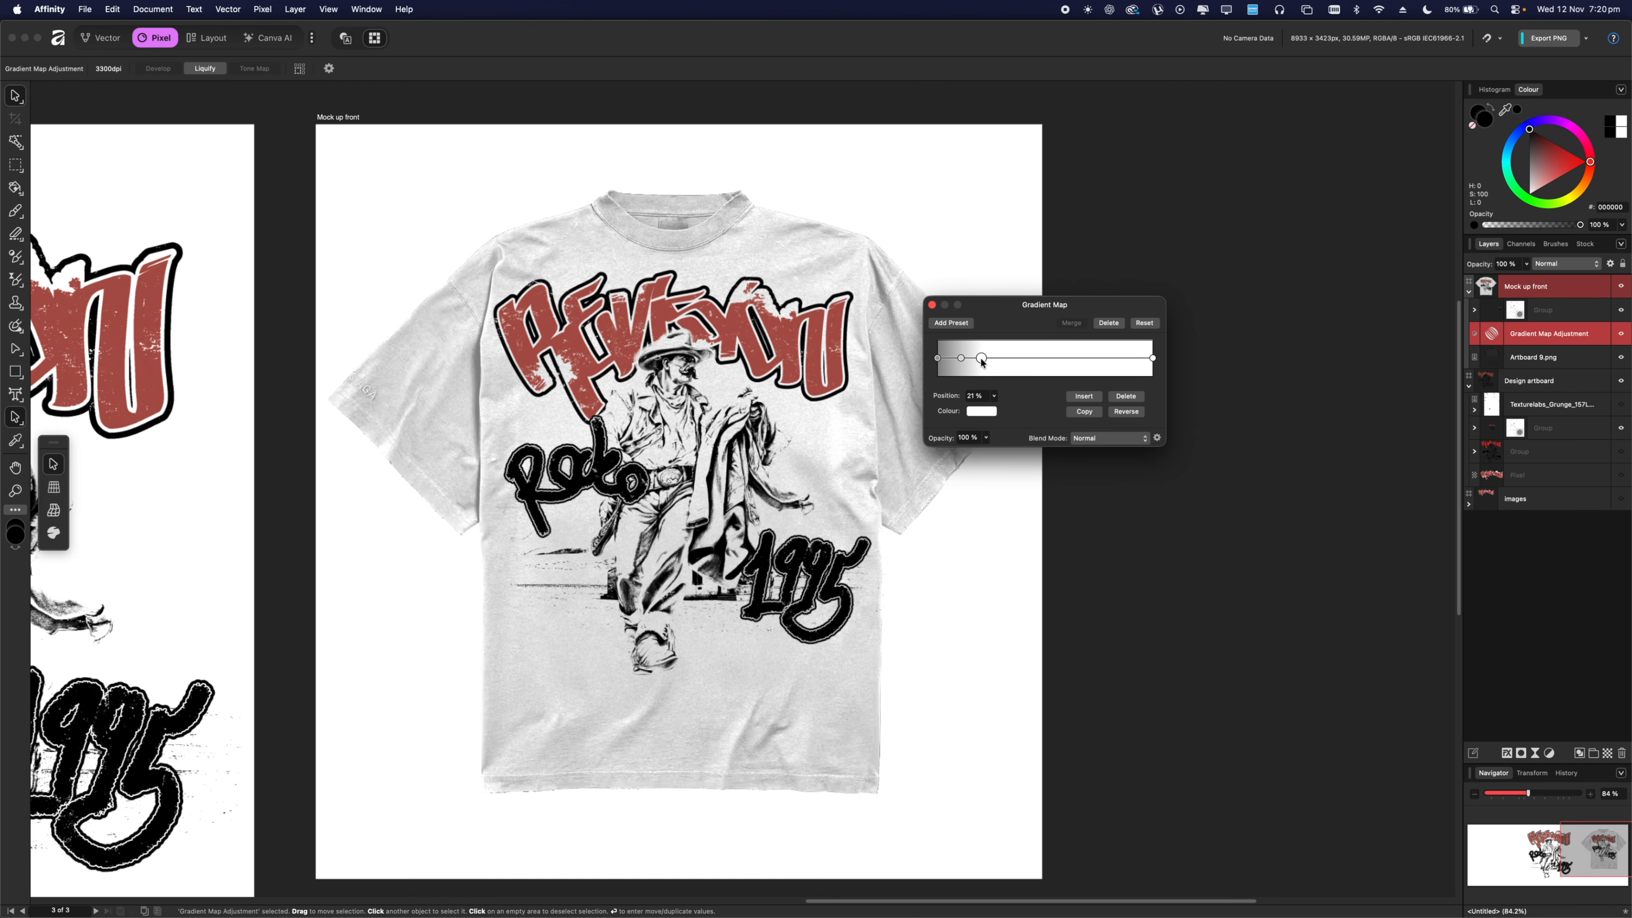
click(980, 496)
Compare the Design artboard with the T-shirt mockup side by side, selecting the Mock up front artboard.
scroll(939, 469, down, 5)
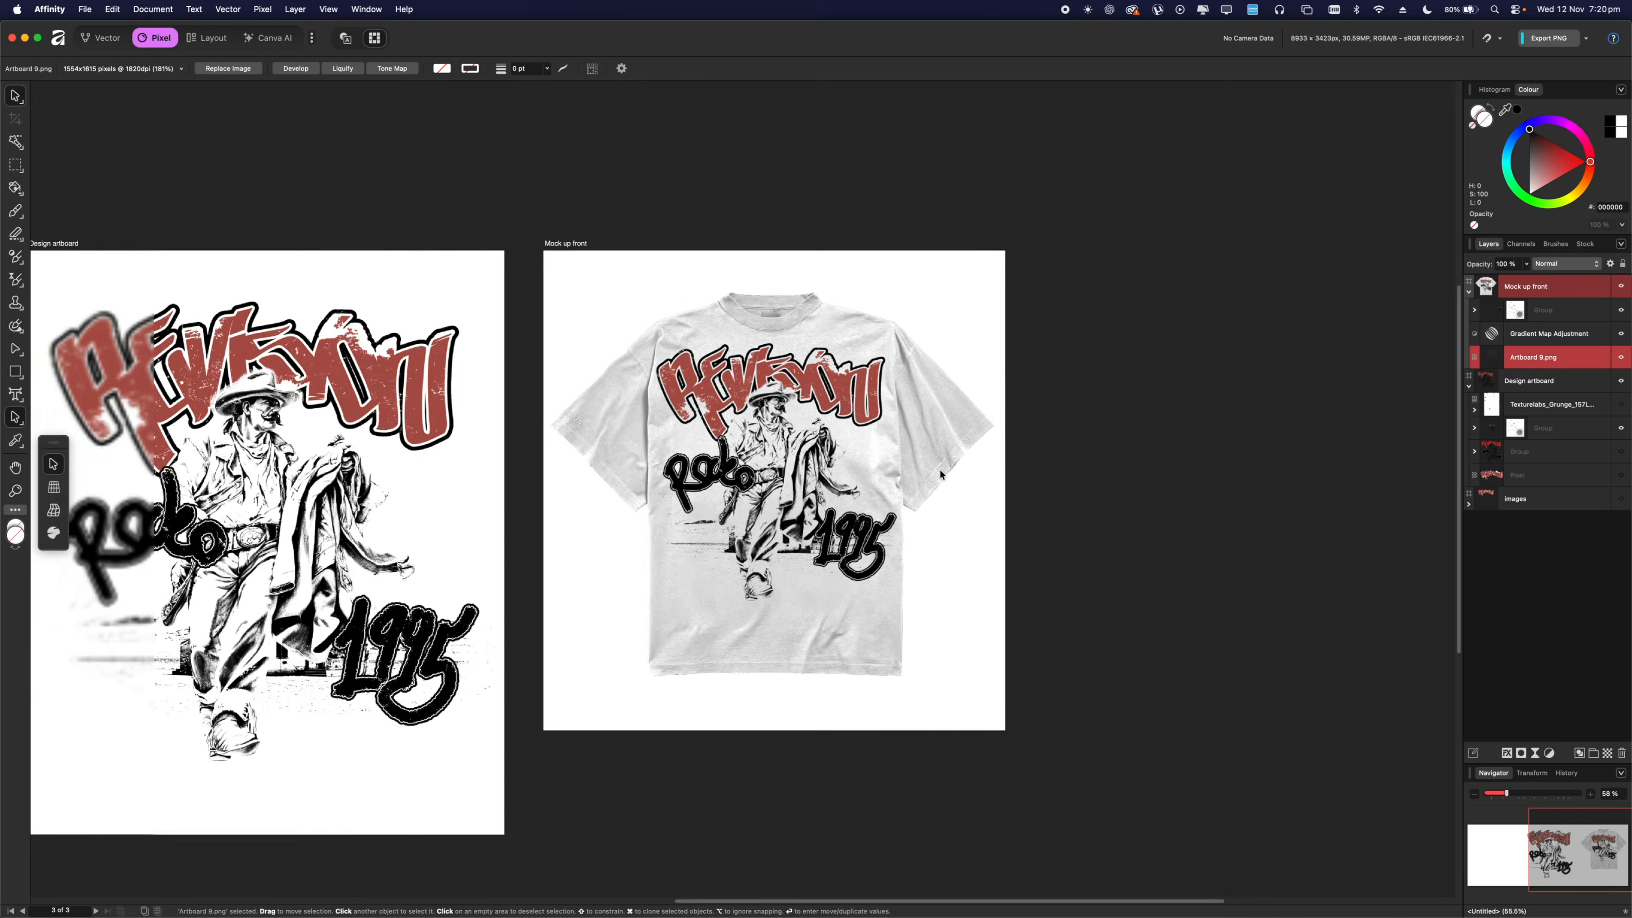
click(1053, 463)
scroll(1028, 411, left, 4)
scroll(1028, 411, down, 3)
scroll(1029, 411, down, 4)
scroll(980, 478, up, 5)
drag(864, 485, 861, 568)
scroll(835, 566, down, 2)
click(754, 264)
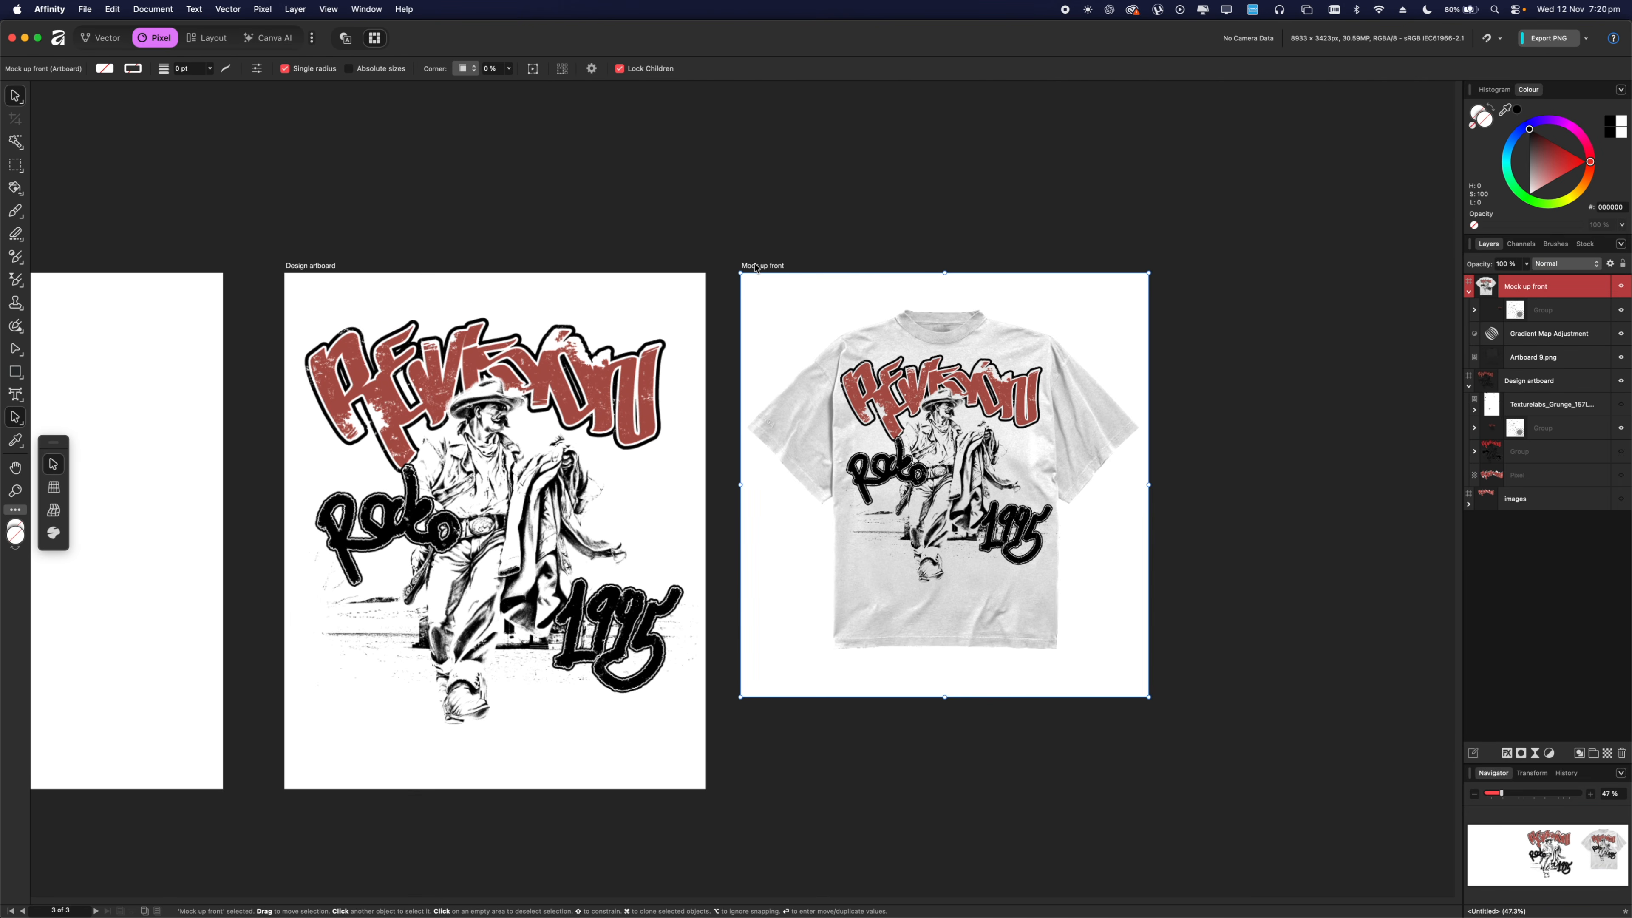
drag(750, 281, 778, 281)
Examine the distressed lettering, cowboy graphic and T-shirt fabric of the mockup up close and at full view.
scroll(570, 329, up, 2)
scroll(587, 283, up, 3)
drag(726, 339, 692, 204)
scroll(610, 287, up, 1)
drag(565, 298, 624, 328)
scroll(736, 308, down, 2)
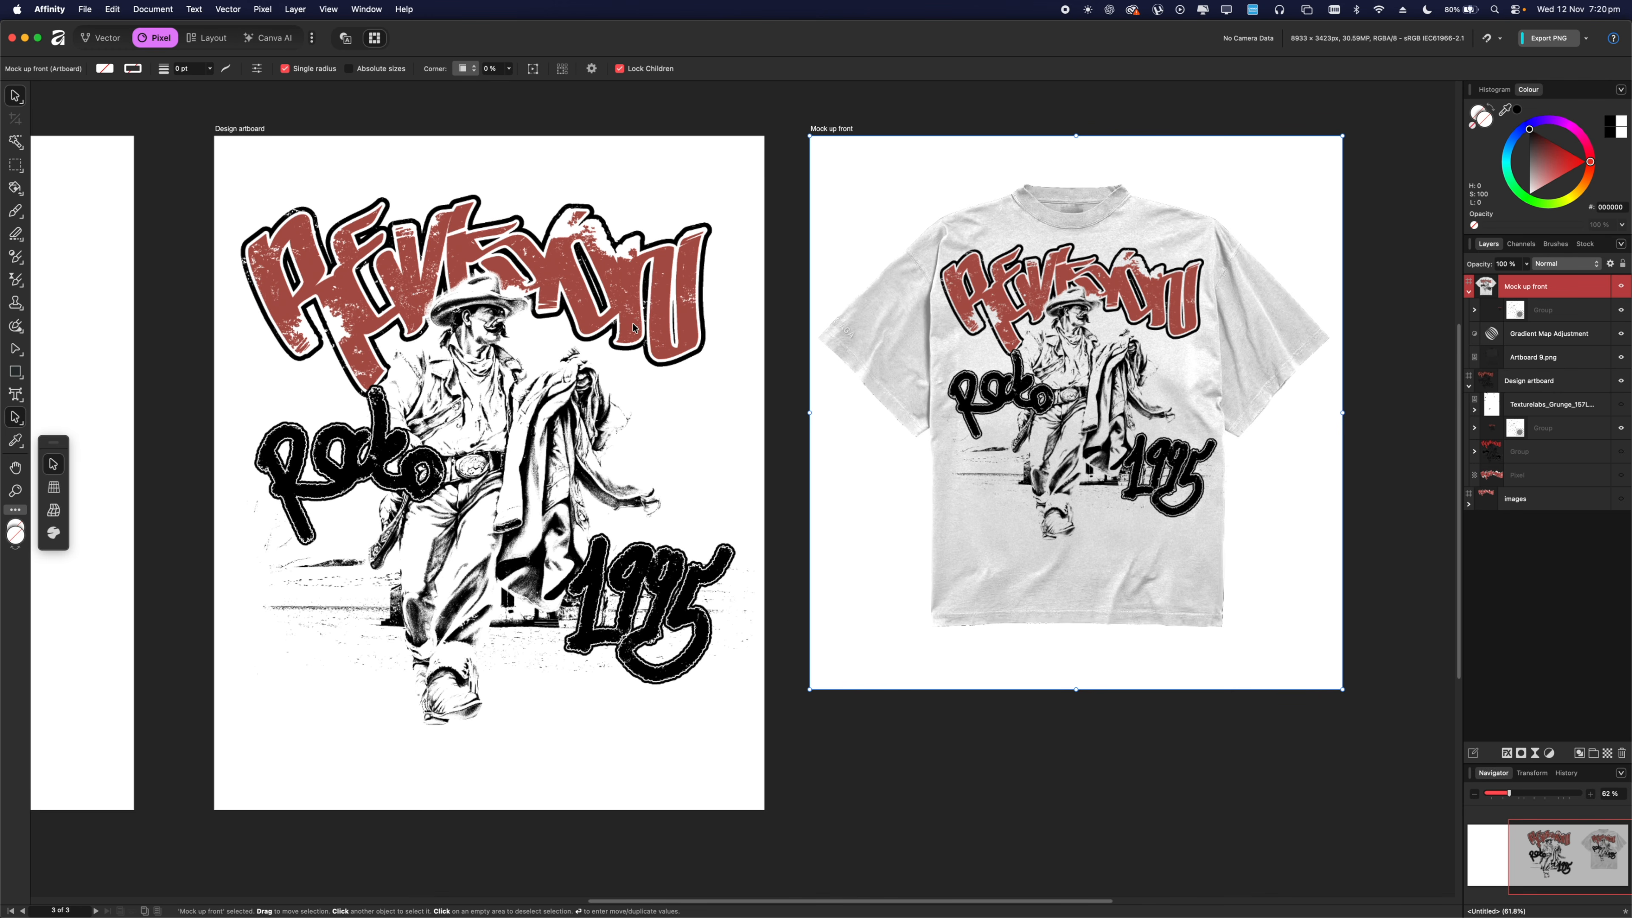
scroll(766, 394, up, 8)
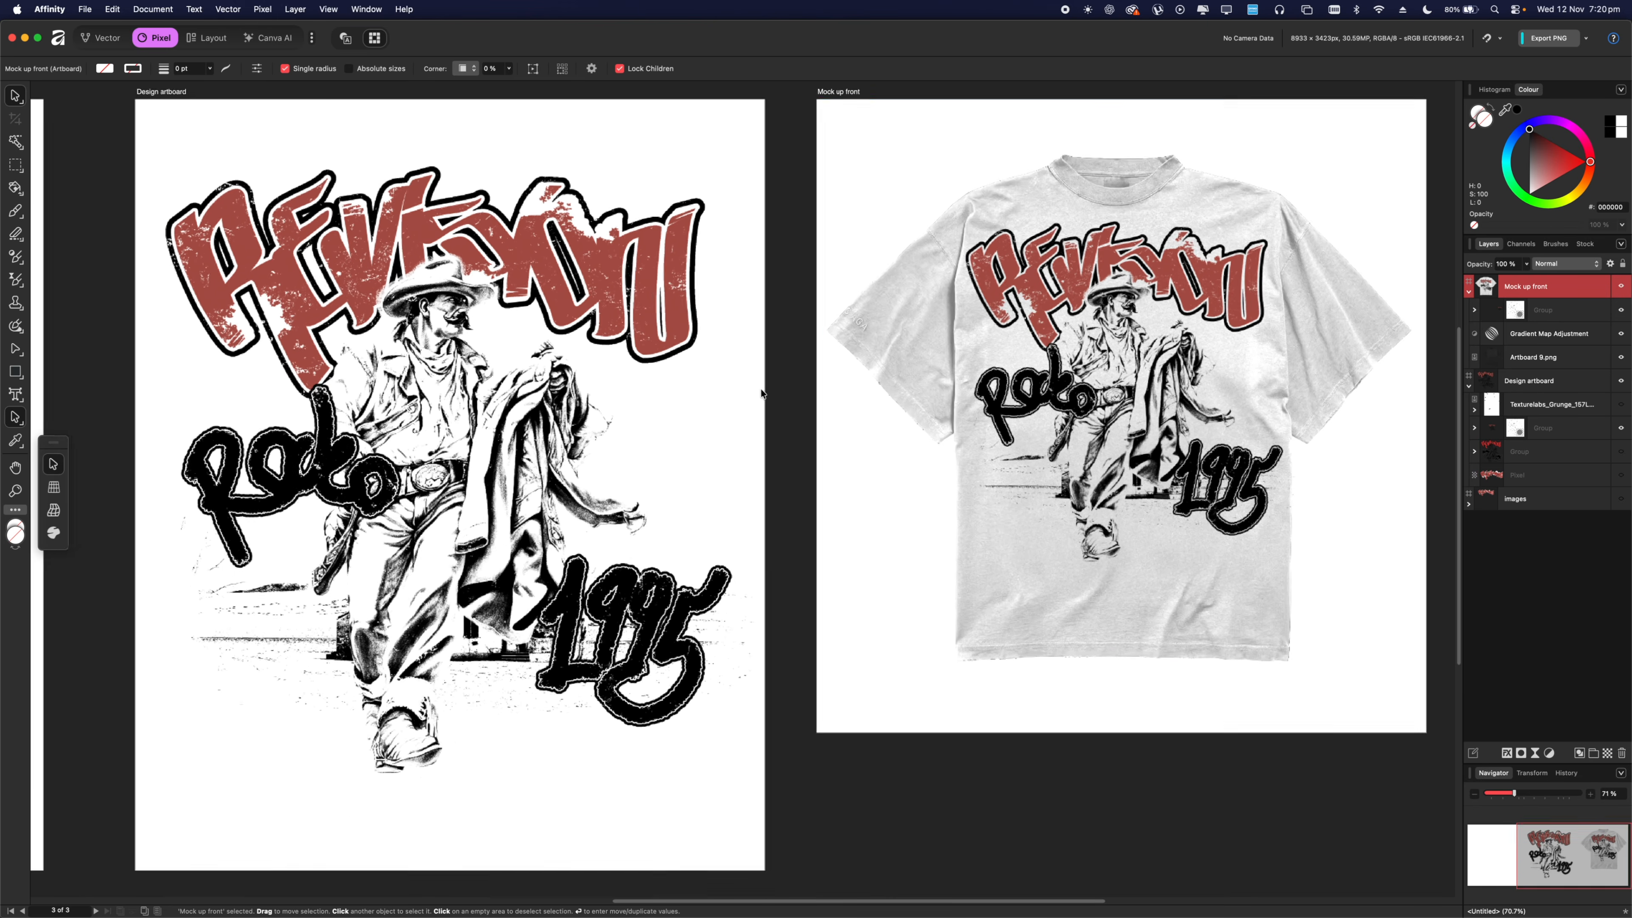
scroll(838, 405, down, 8)
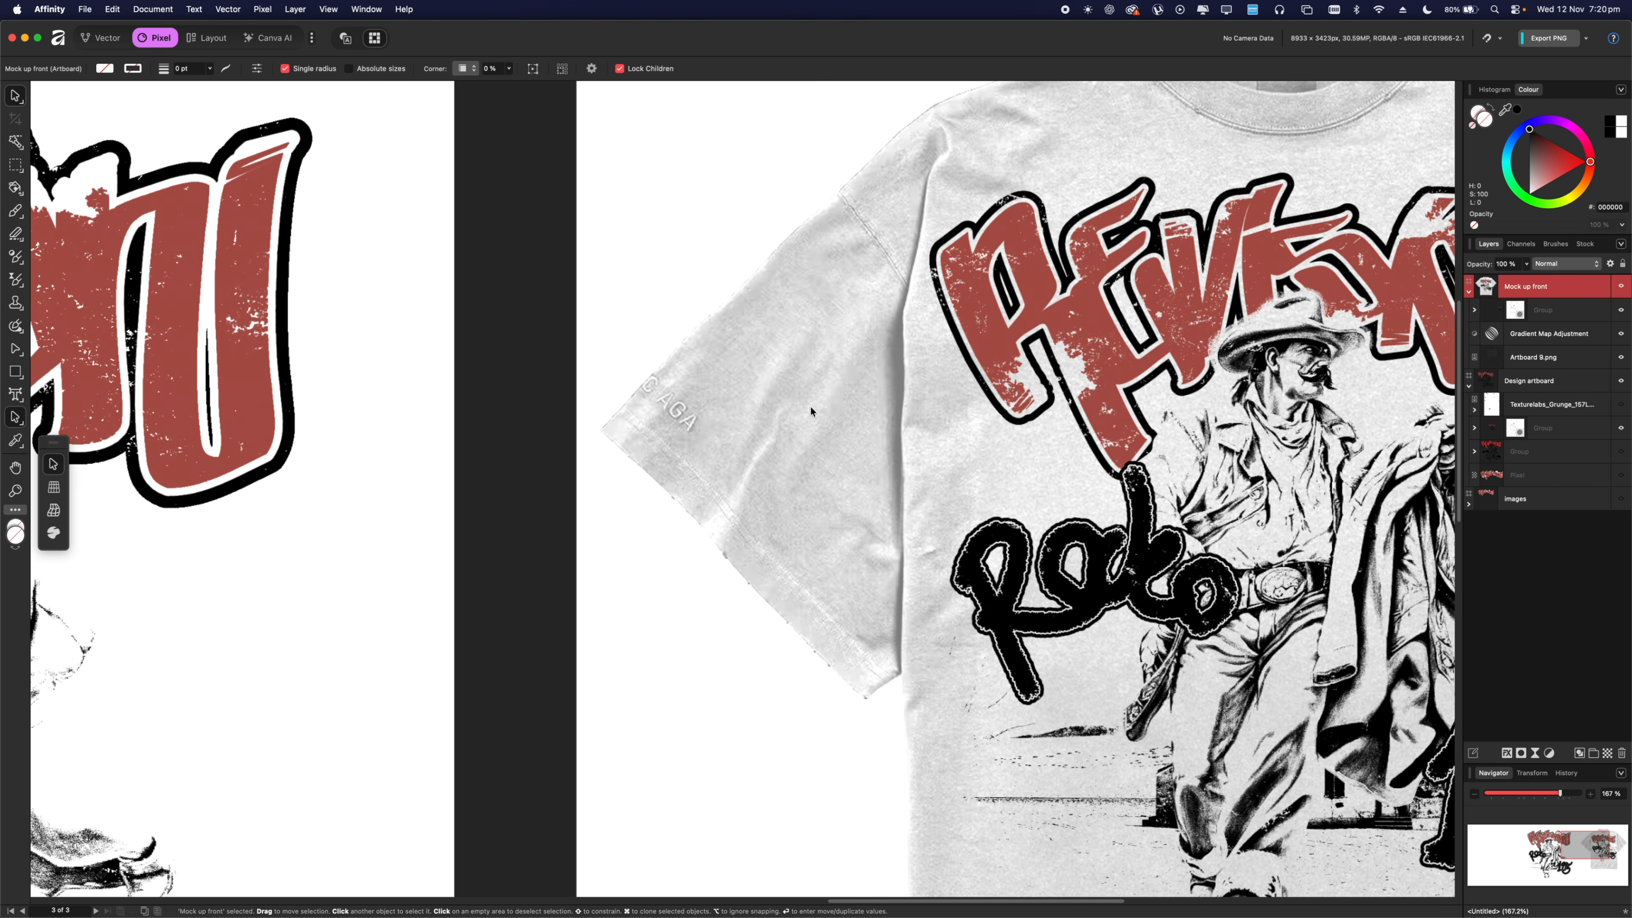
scroll(840, 407, down, 3)
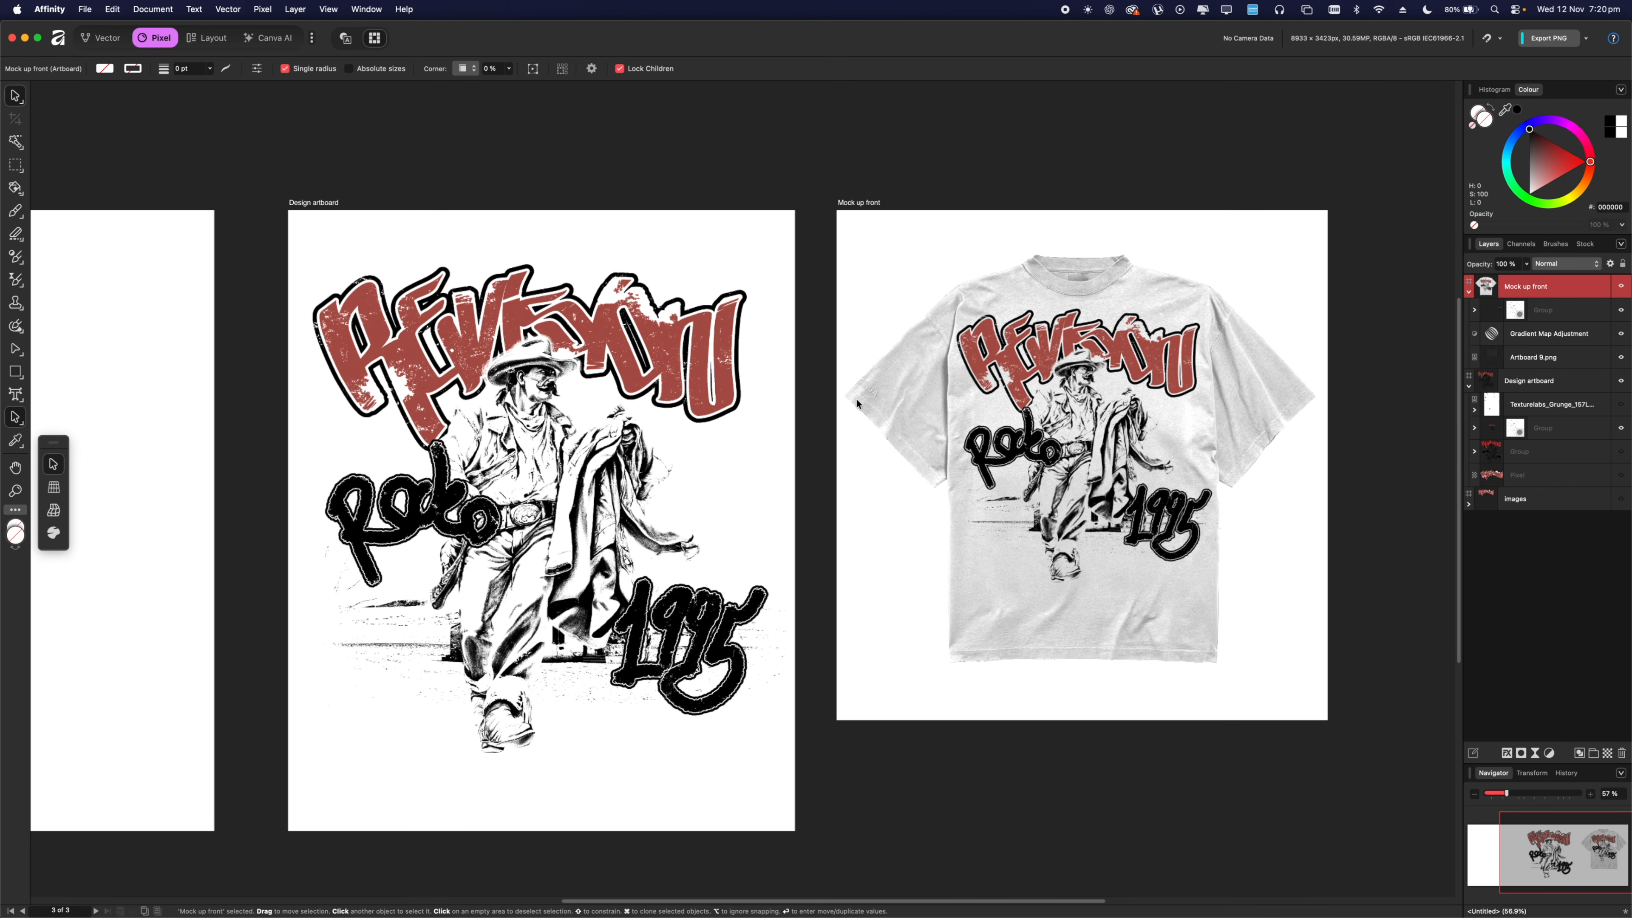
scroll(858, 446, up, 2)
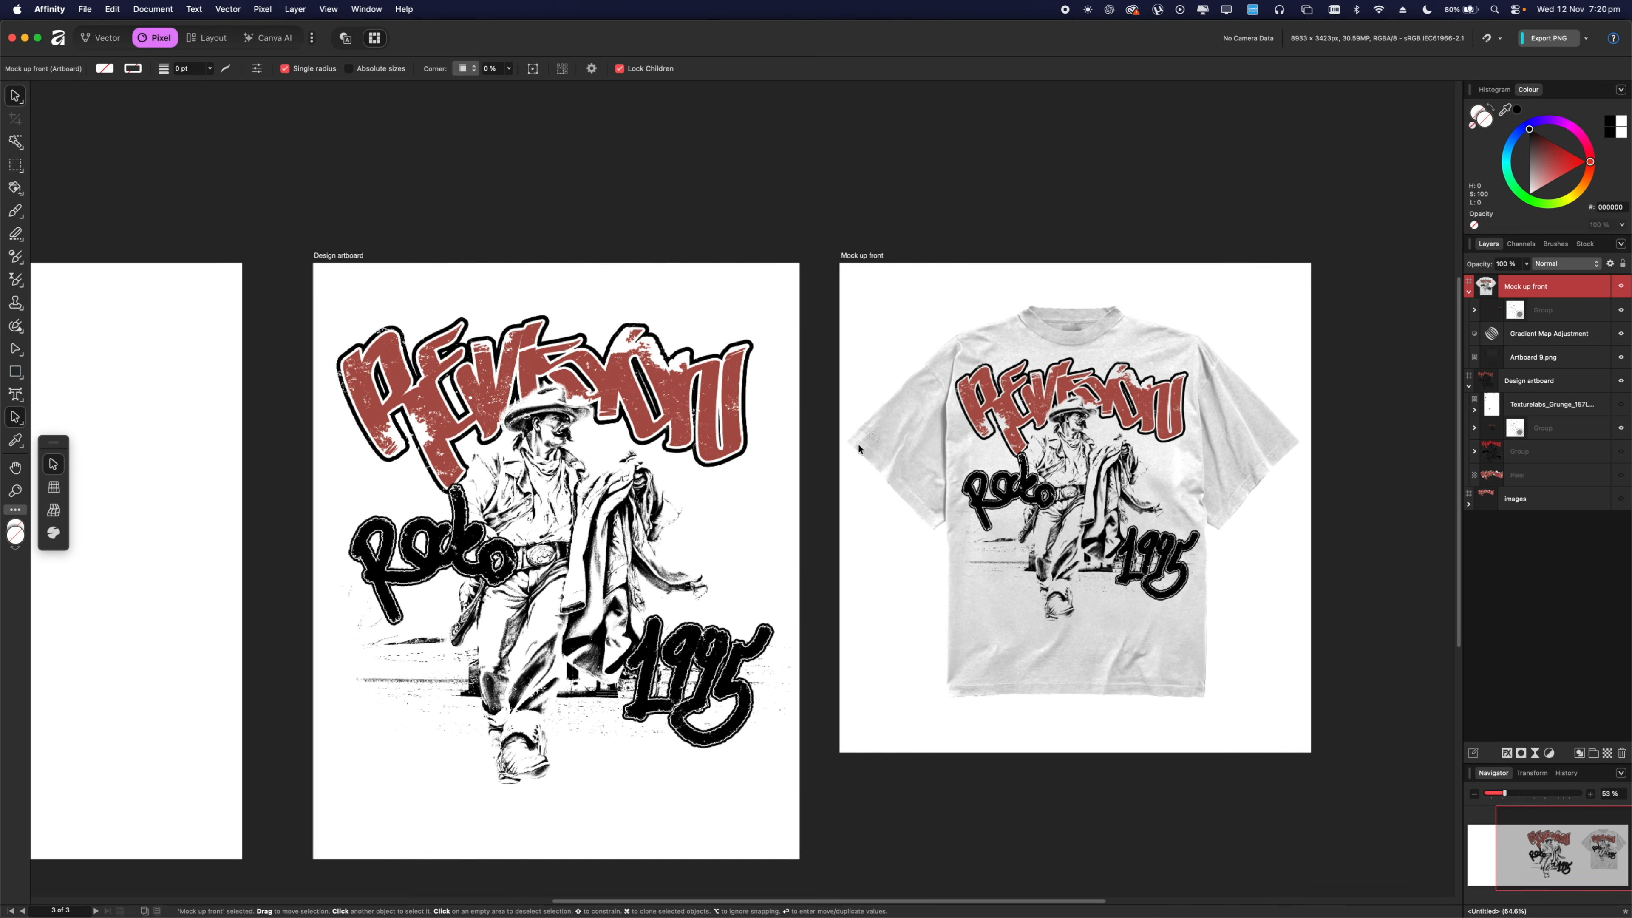